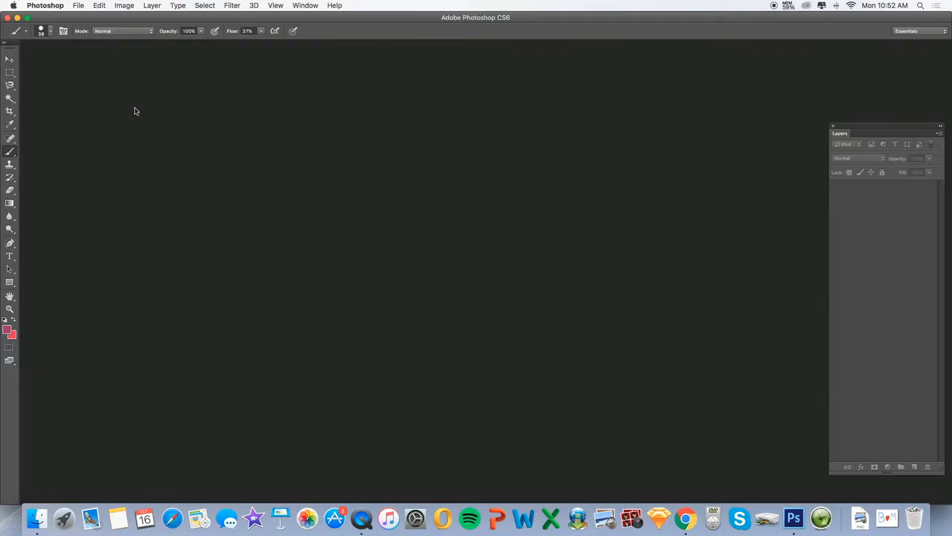
Step: Move the floating Layers panel slightly higher, hide it and show it again
left_click_drag(872, 128, 865, 94)
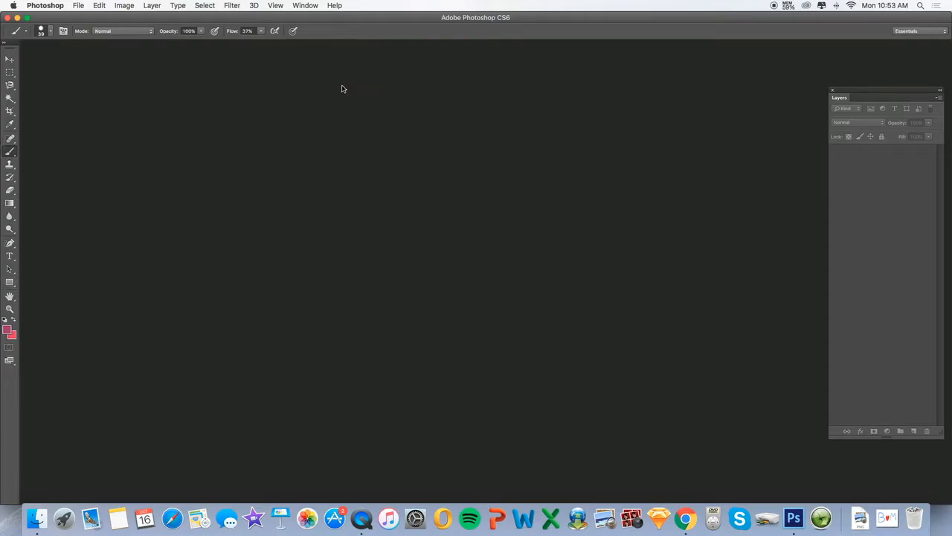
left_click(302, 6)
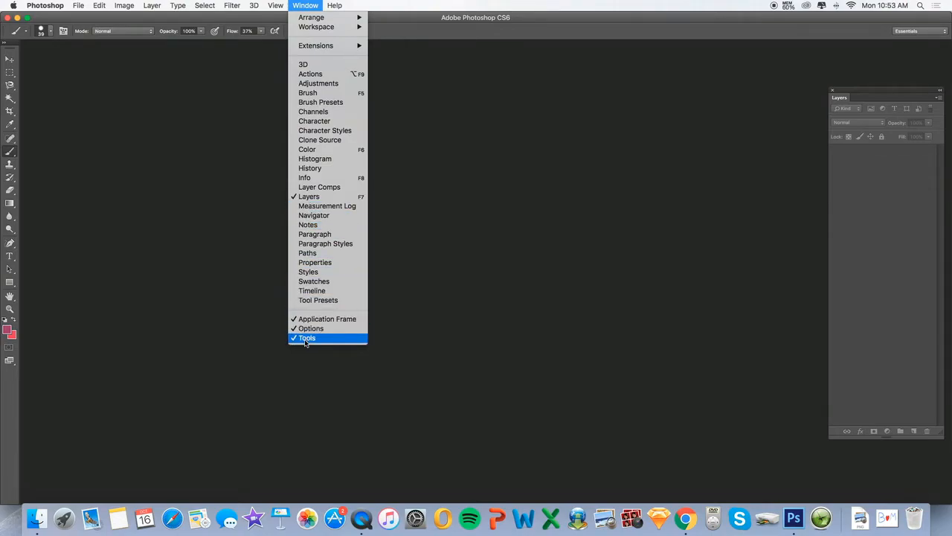
left_click(311, 197)
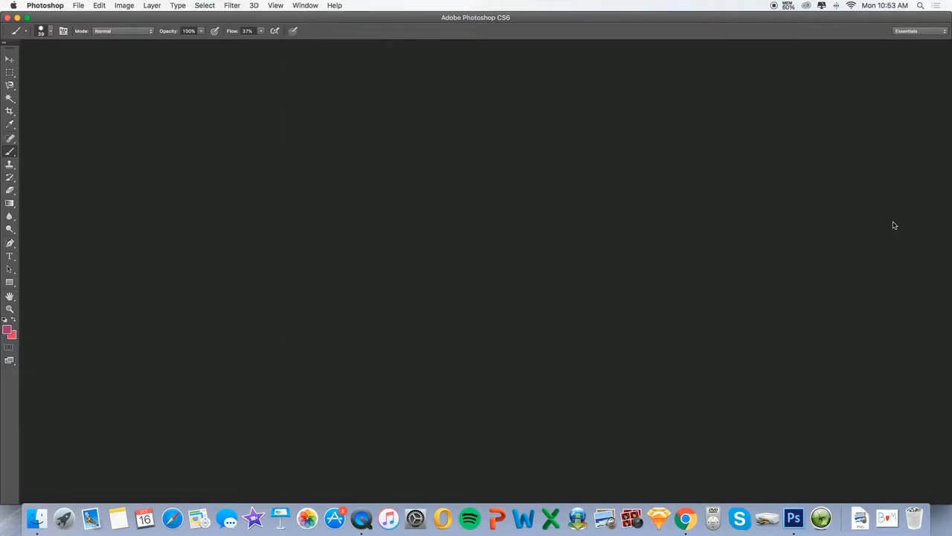
left_click(296, 9)
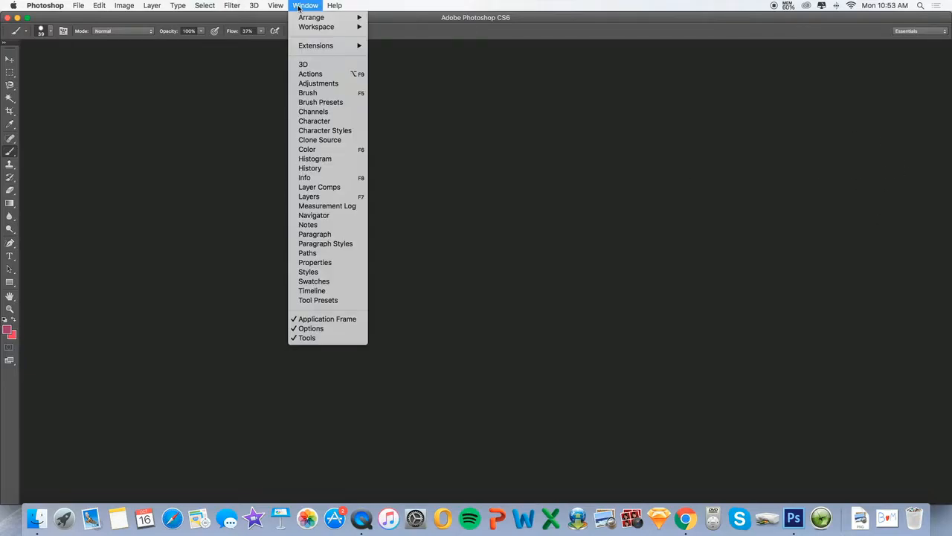
left_click(312, 195)
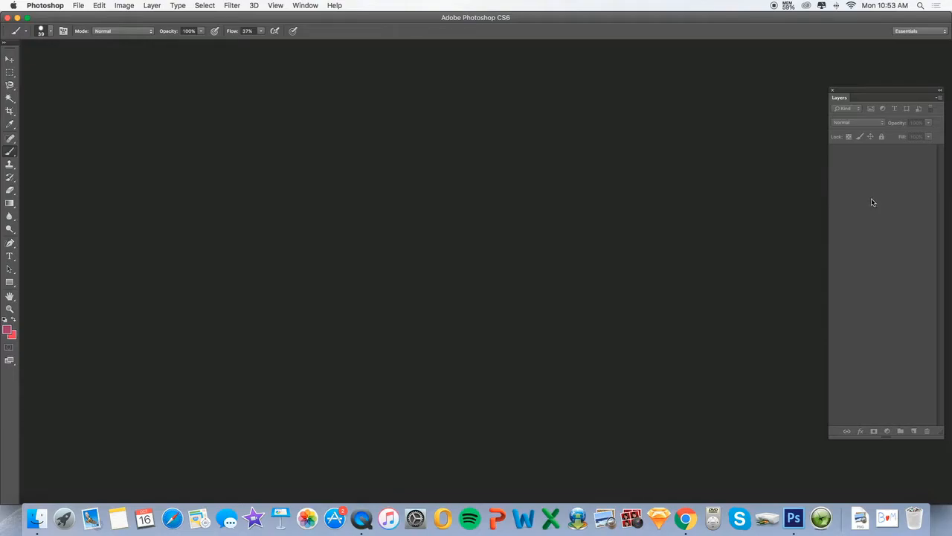
Step: Hide the Options bar and restore it, keeping the Tools panel shown
left_click(316, 5)
left_click(311, 328)
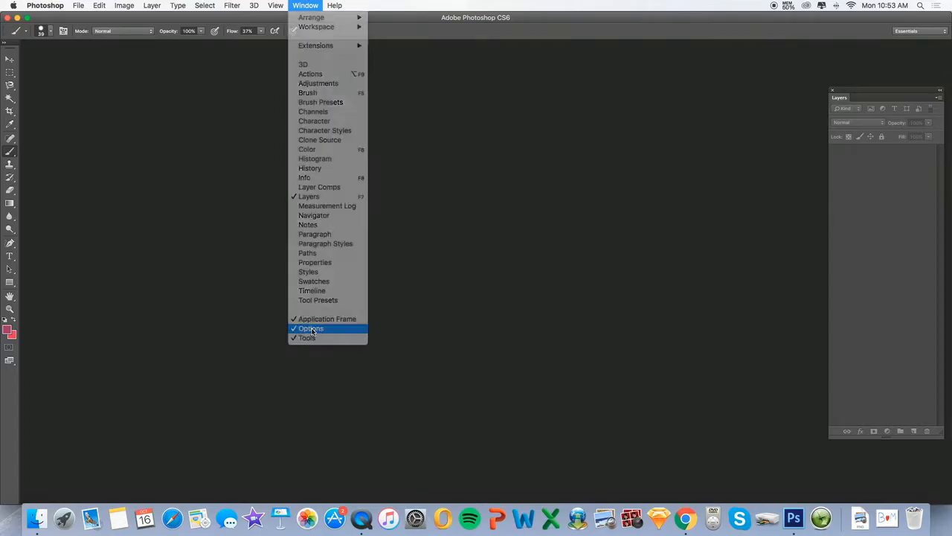
left_click(301, 6)
left_click(308, 339)
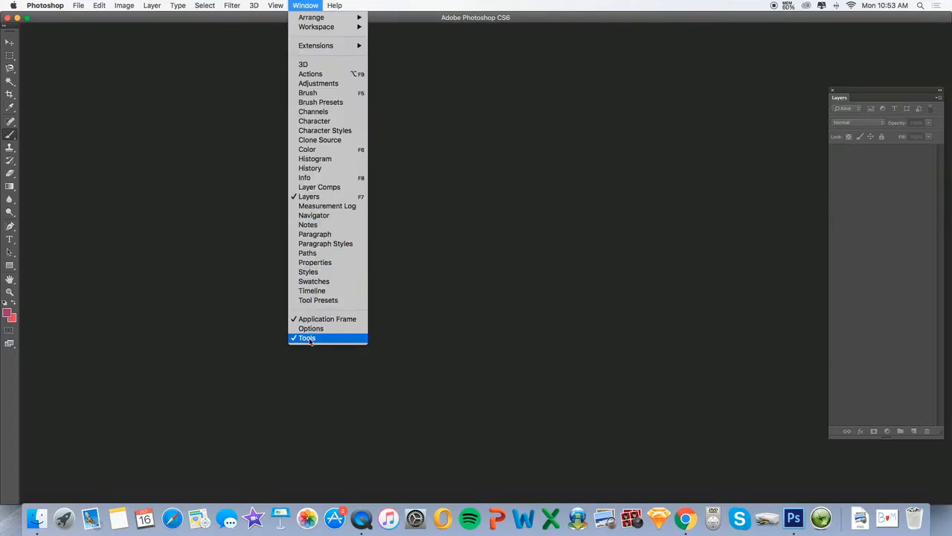
left_click(301, 5)
left_click(308, 338)
left_click(305, 5)
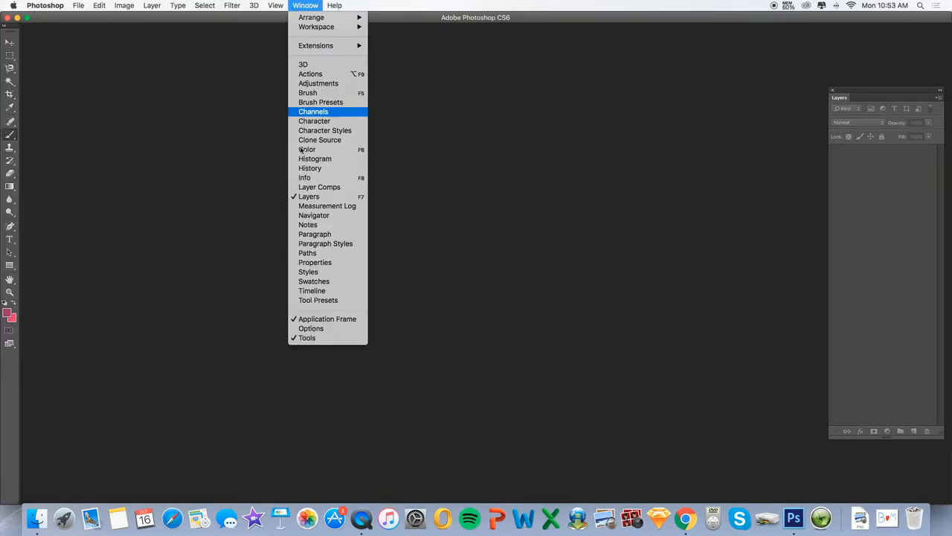
left_click(311, 328)
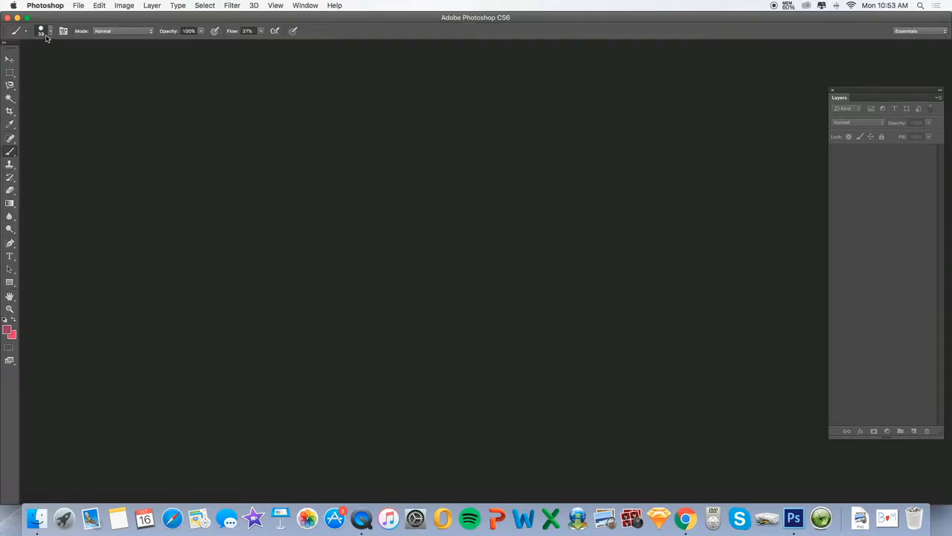
left_click(14, 151)
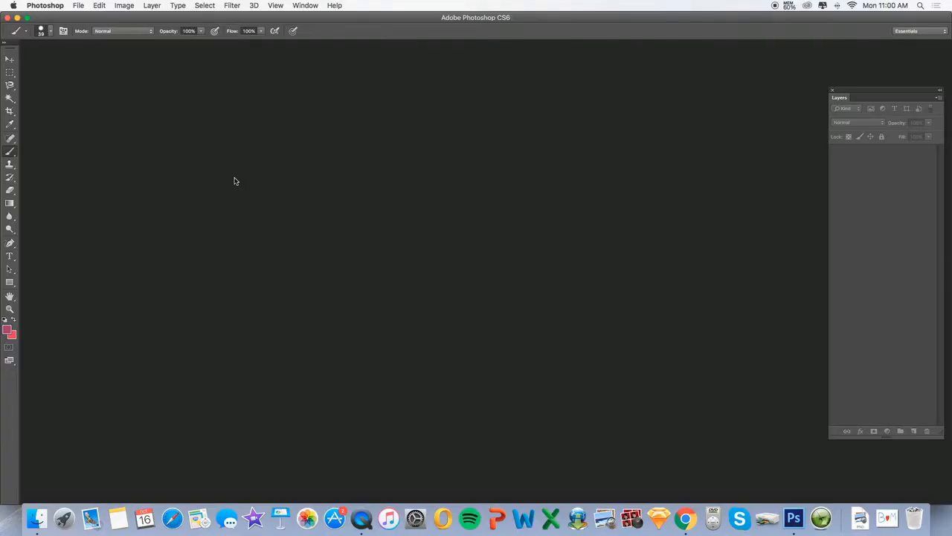
Step: Open the settings for a new document and examine its resolution value
left_click(78, 8)
left_click(85, 18)
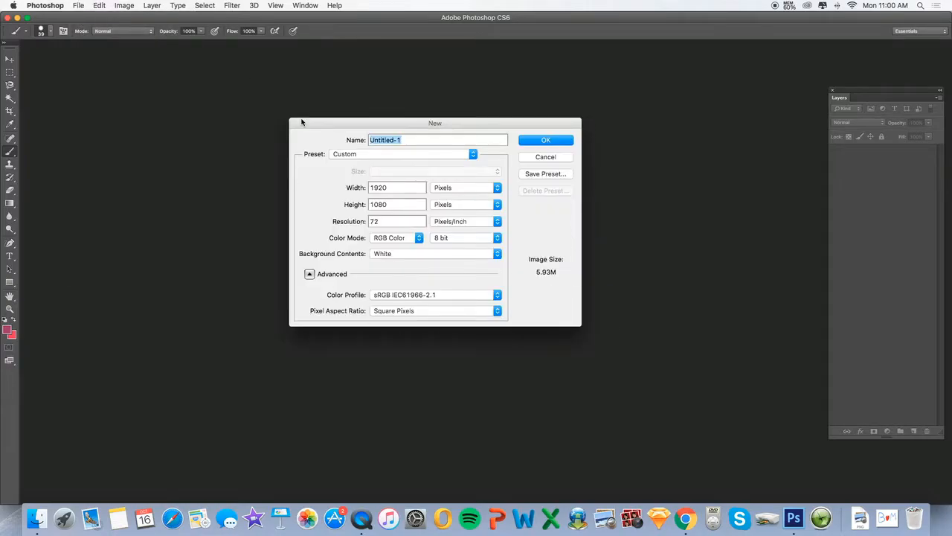
mouse_move(384, 128)
left_mouse_down()
mouse_move(373, 104)
mouse_move(390, 135)
left_mouse_up()
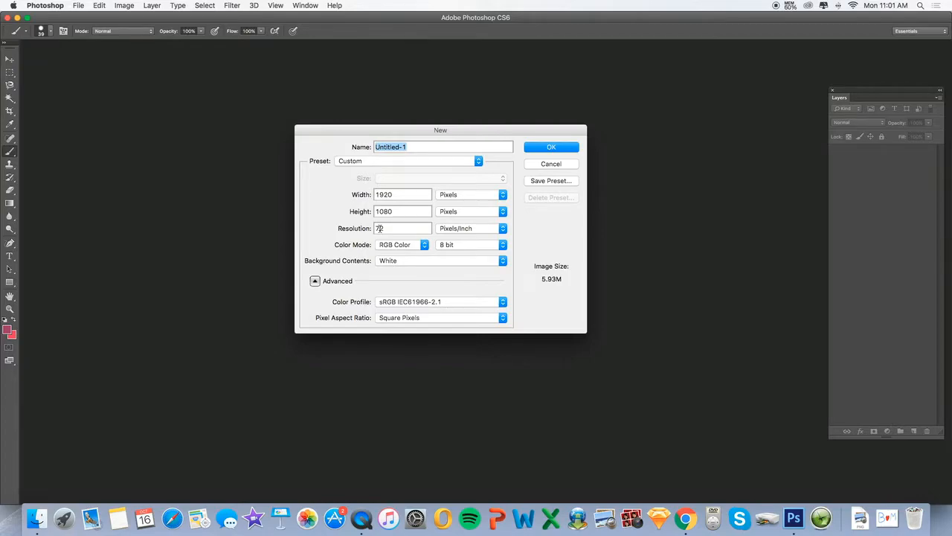
left_click_drag(390, 228, 372, 231)
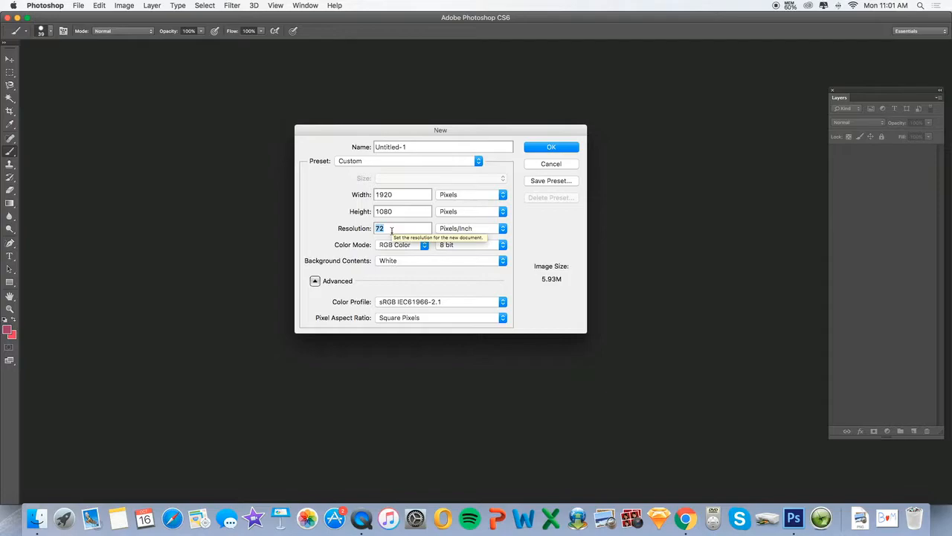
left_click(384, 228)
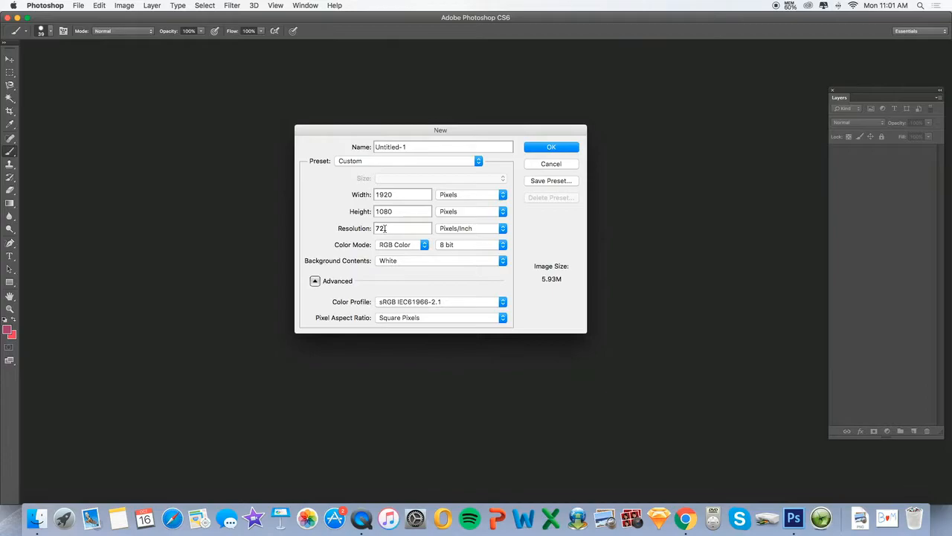
Step: Try a resolution of 300 pixels/inch for the new document and return it to 72
double_click(385, 229)
type("300")
left_click_drag(406, 225, 375, 228)
type("72")
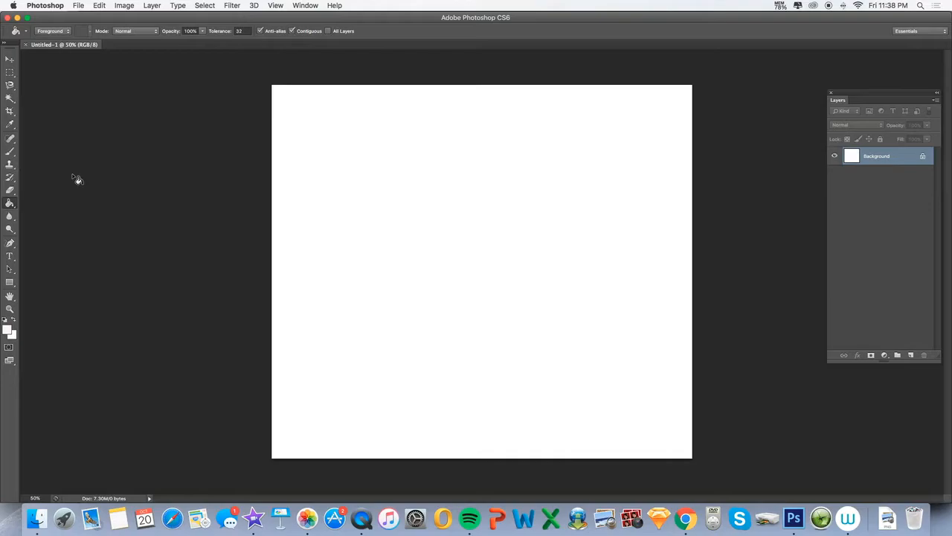
Step: Choose the Brush tool with a hard round tip and set its size to 140 px
left_click(9, 151)
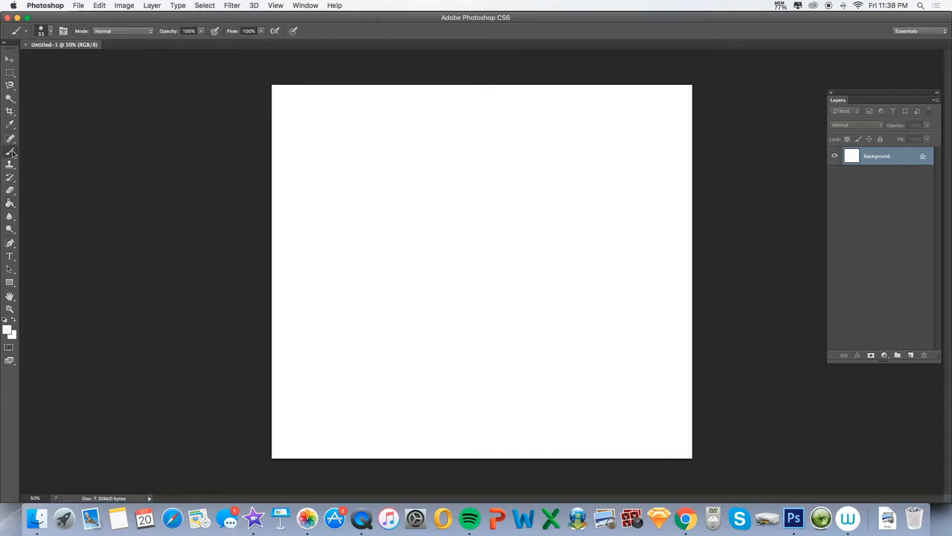
left_click(51, 33)
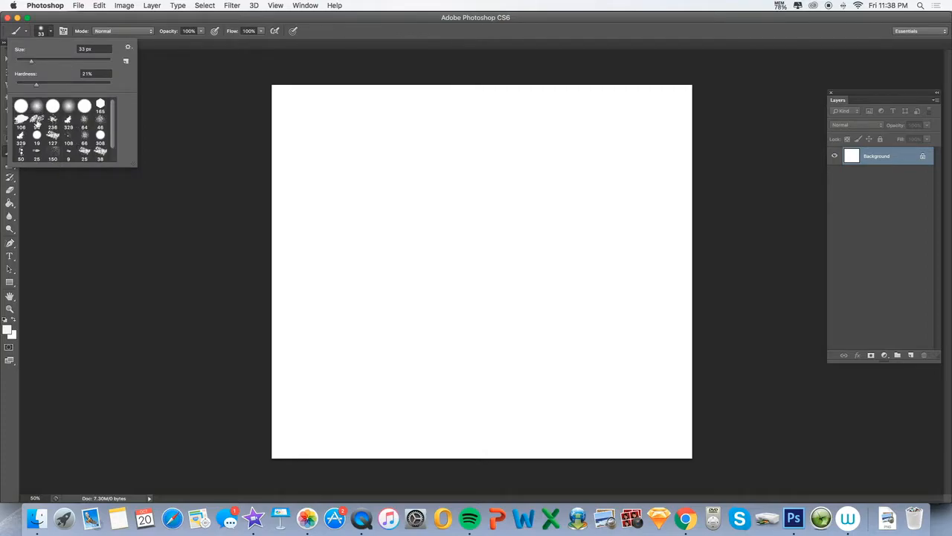
left_click(239, 128)
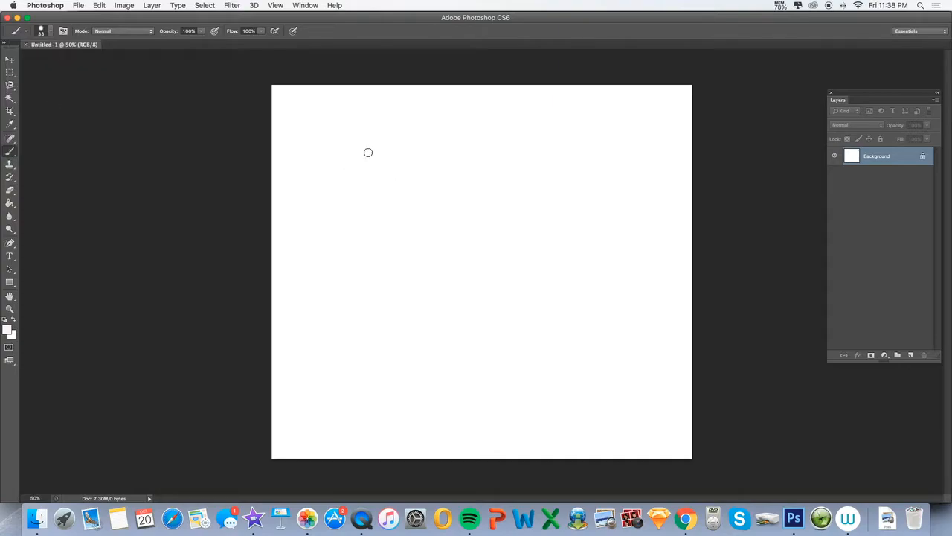
left_click(49, 32)
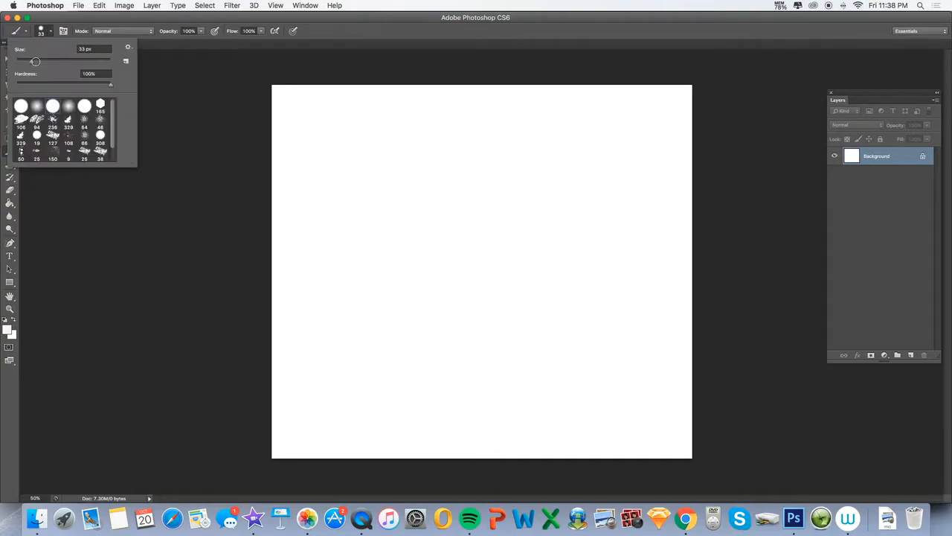
left_click_drag(46, 63, 73, 62)
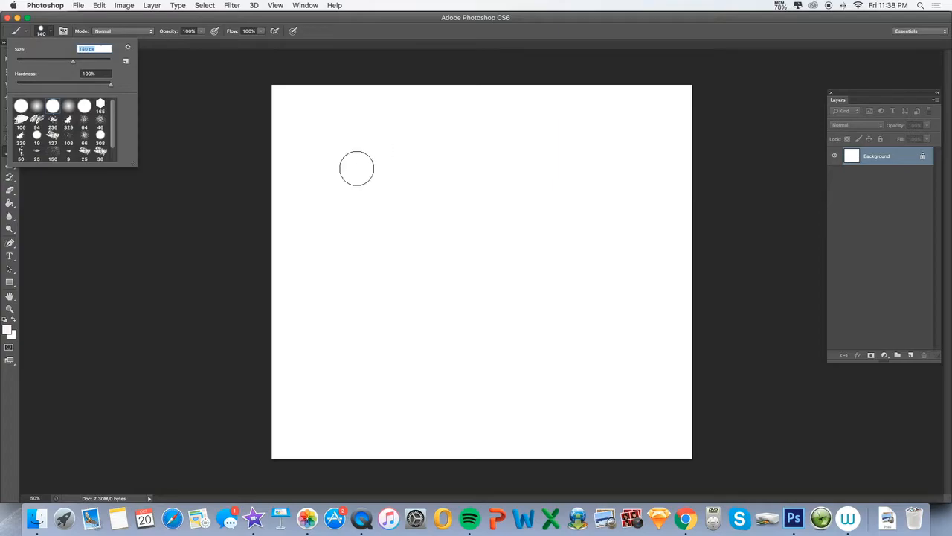
Step: Try a lower brush hardness and restore the hard round tip
left_click_drag(75, 84, 49, 85)
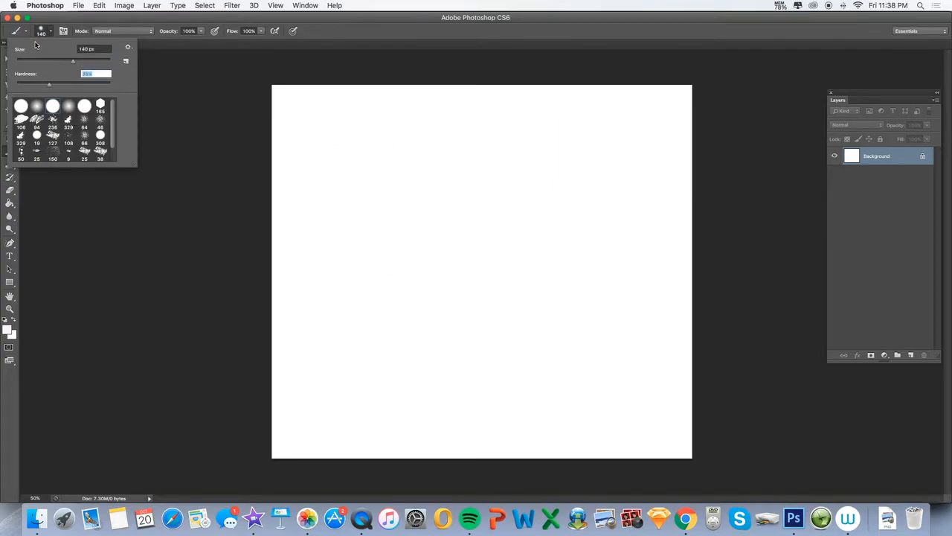
left_click_drag(44, 84, 95, 87)
left_click(52, 106)
left_click(54, 219)
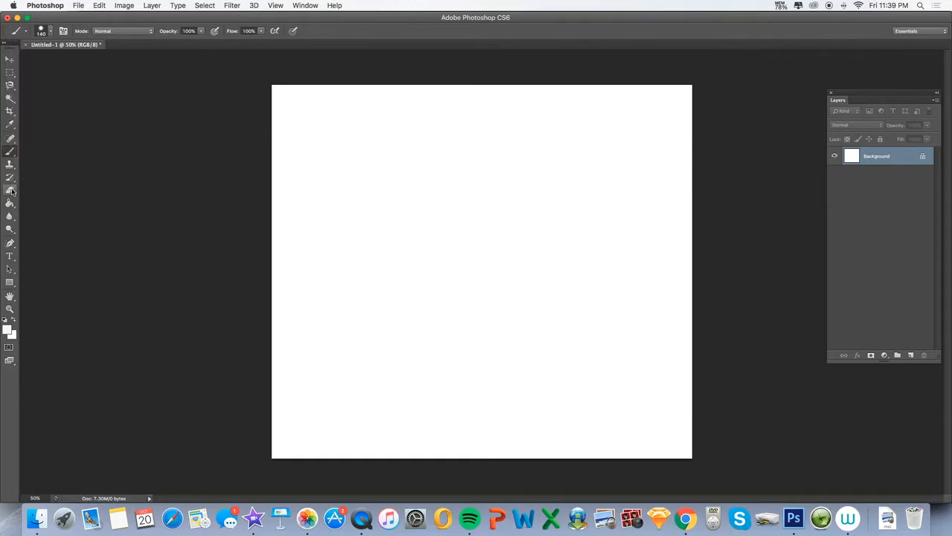
Step: Choose the Eraser tool and examine its variants, size, hardness and tip options
left_click(11, 191)
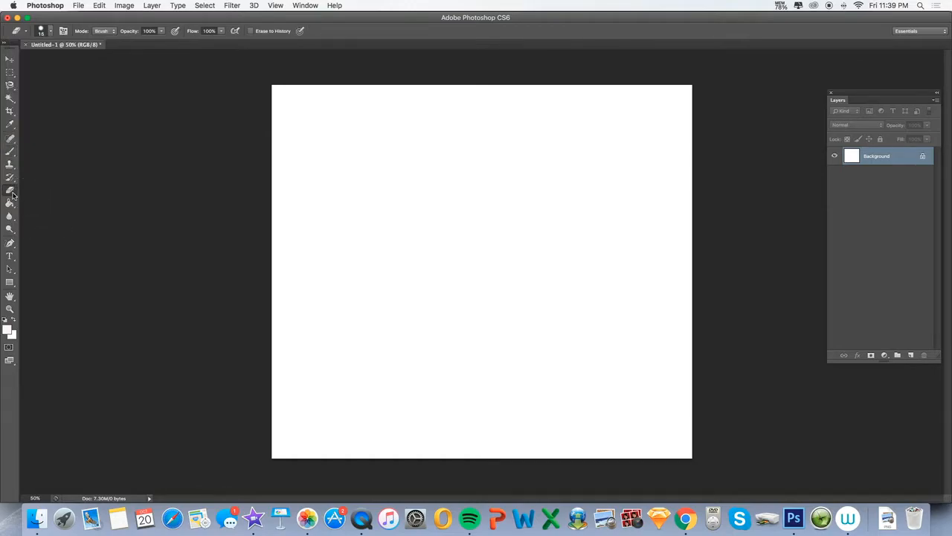
left_click(12, 195)
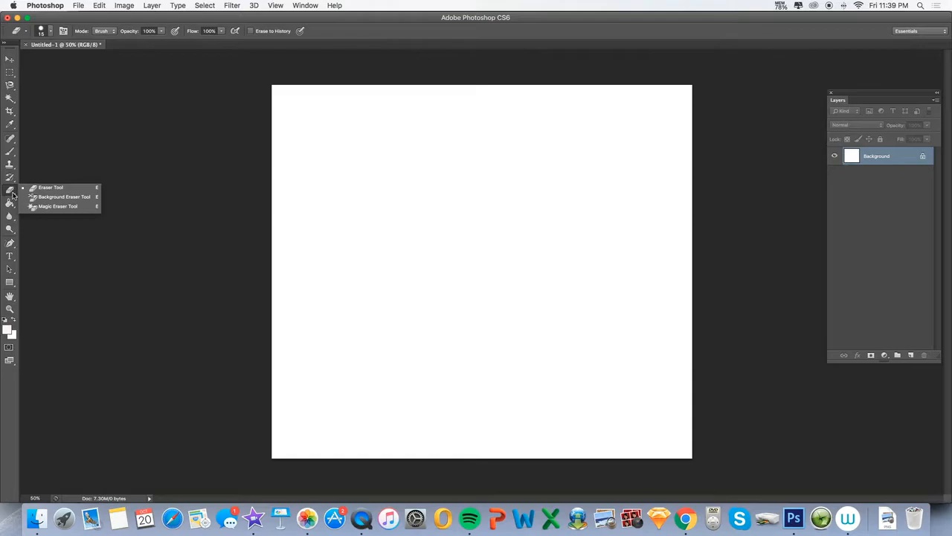
left_click(13, 196)
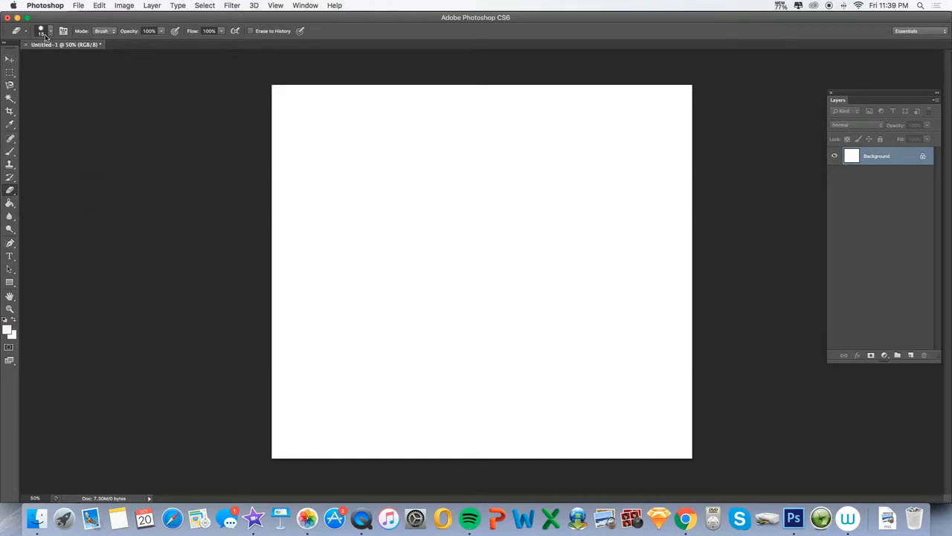
left_click(44, 35)
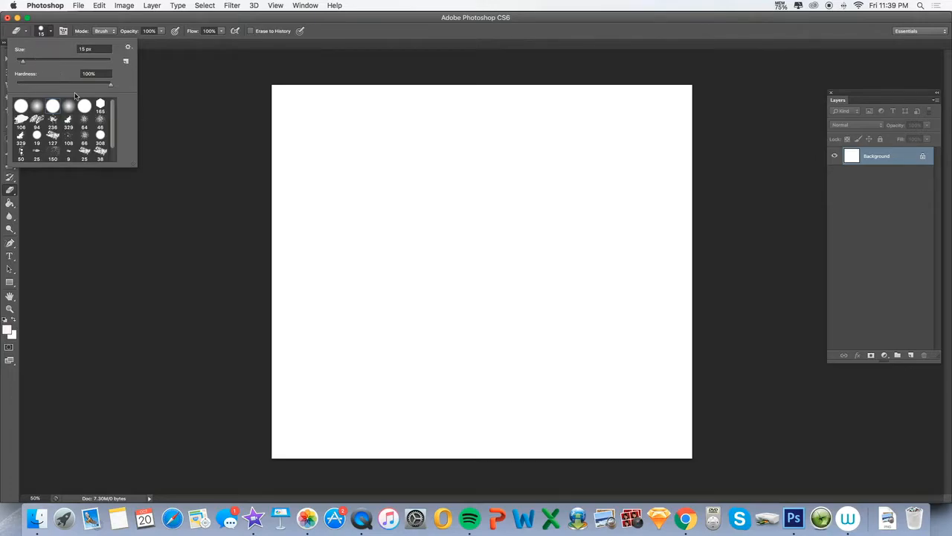
left_click(47, 191)
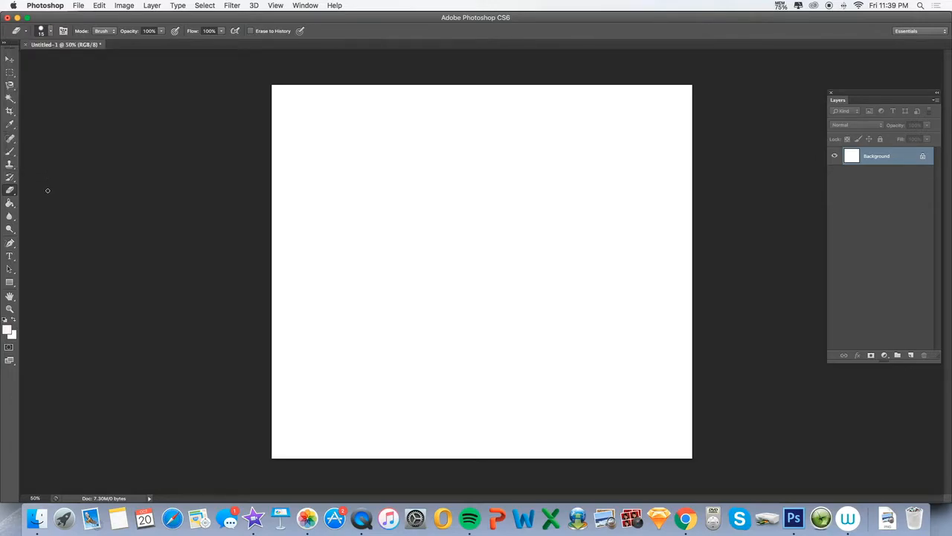
Step: Set the foreground color to red #d80018 and fill the whole canvas with it using the Paint Bucket
left_click(10, 204)
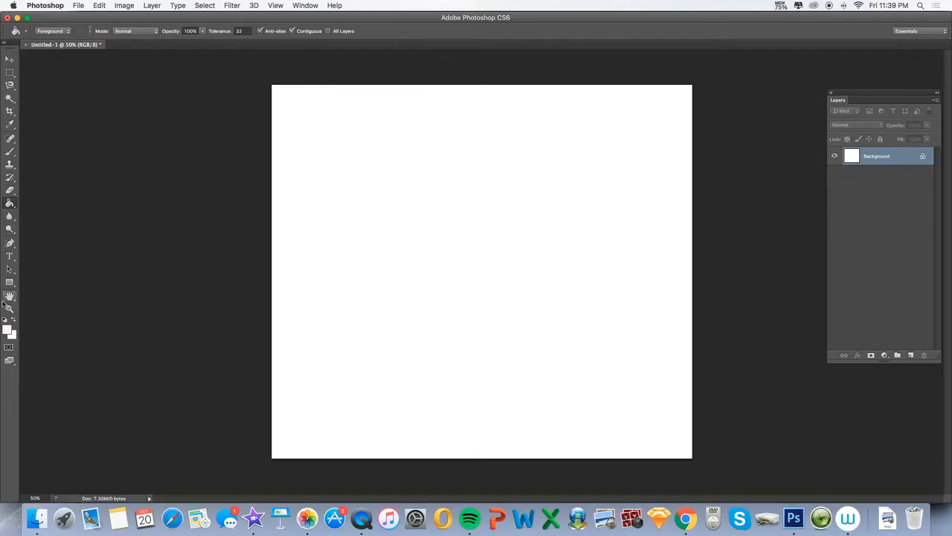
left_click(9, 330)
left_click_drag(563, 240, 586, 233)
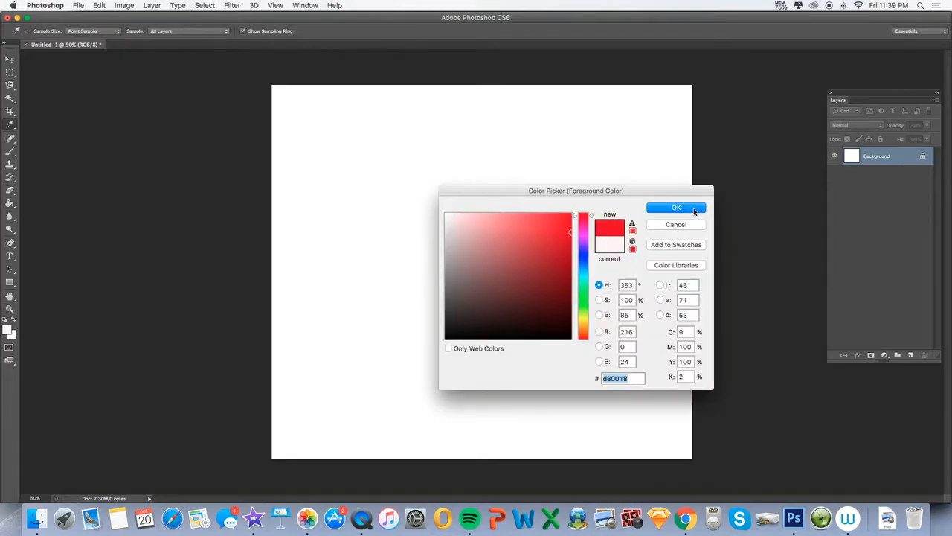
left_click(694, 210)
left_click(479, 236)
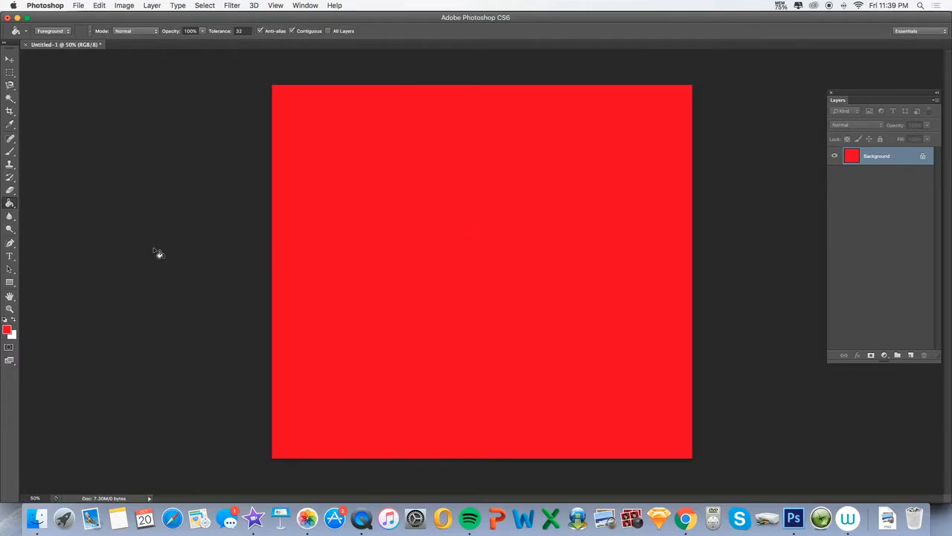
Step: Apply a linear red-to-white gradient diagonally across the canvas from its upper-left area to its lower-right area
left_click(10, 206)
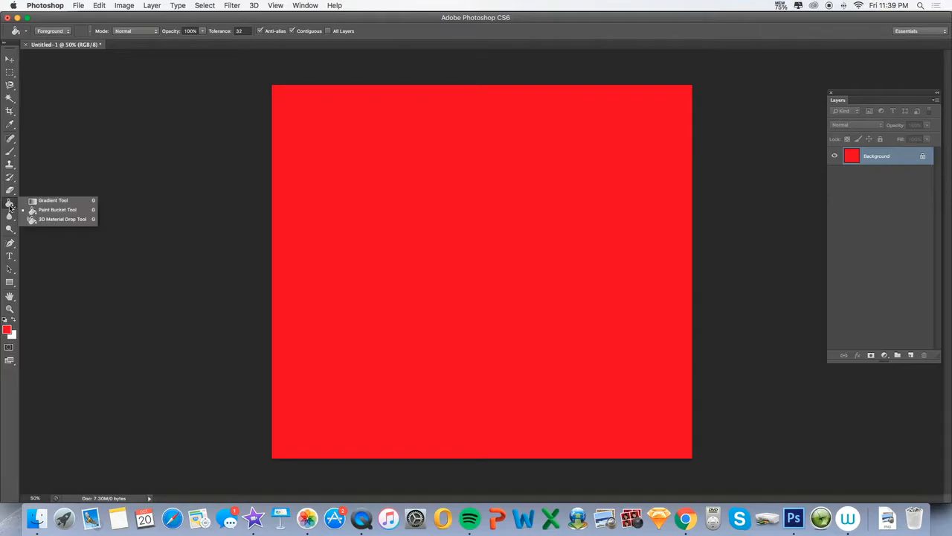
left_click(54, 201)
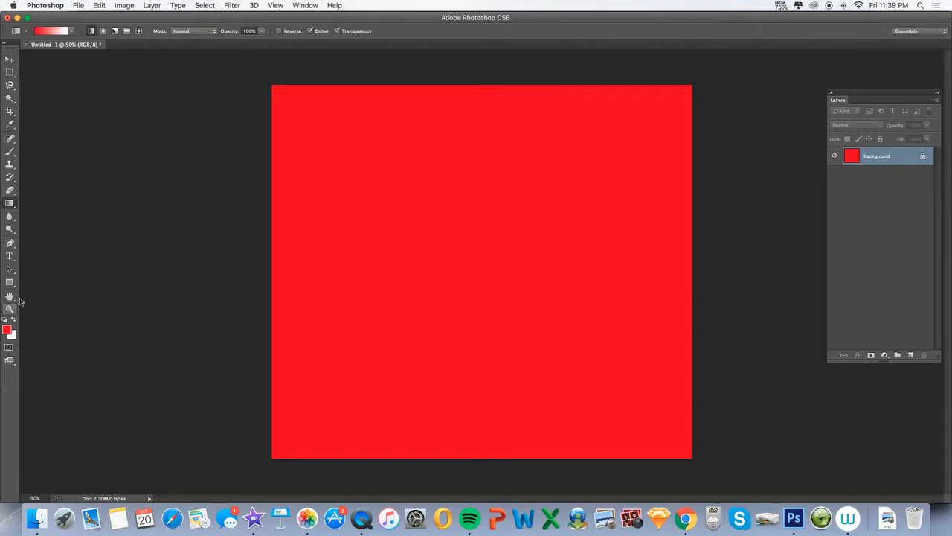
left_click(73, 31)
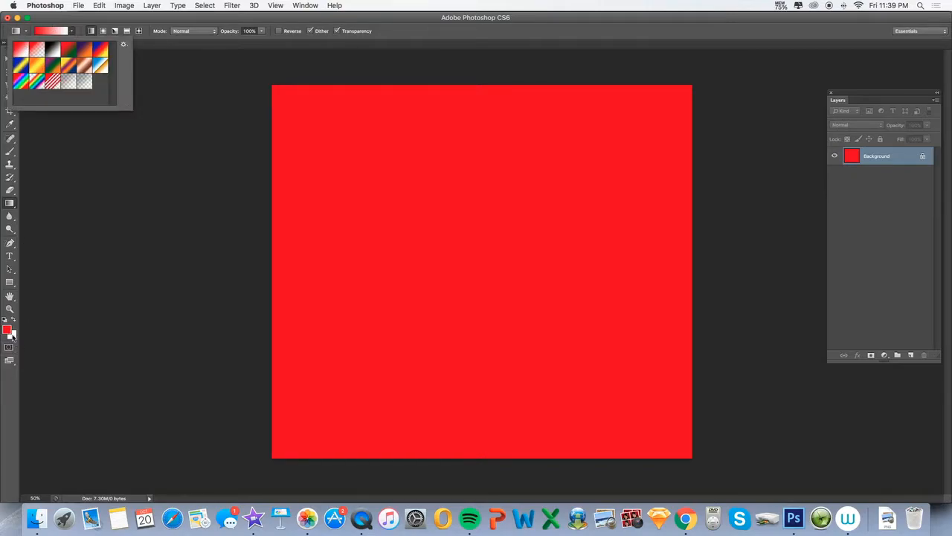
left_click(325, 151)
left_click_drag(325, 151, 650, 377)
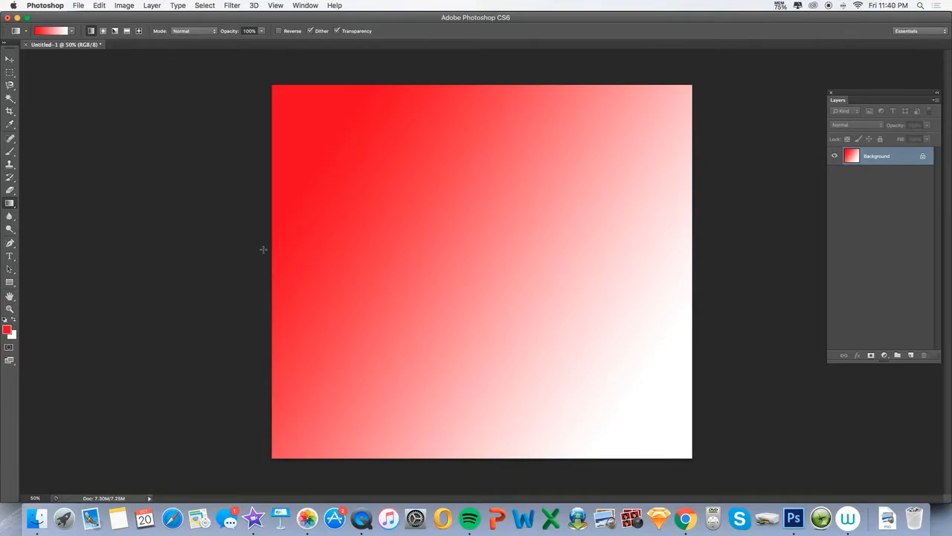
Step: Sample a pink tone from the gradient as the foreground color with the Eyedropper tool
left_click(10, 125)
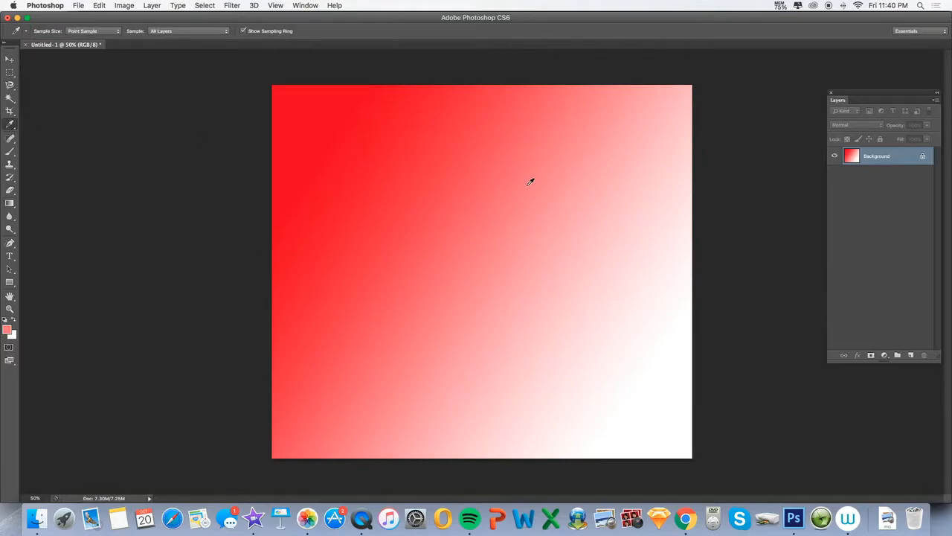
Step: Sample a light pink tone from the gradient with the Eyedropper and paint a freehand patch in the canvas's lower-right area with the Brush
left_click_drag(475, 264, 603, 229)
left_click(610, 108)
left_click(556, 226)
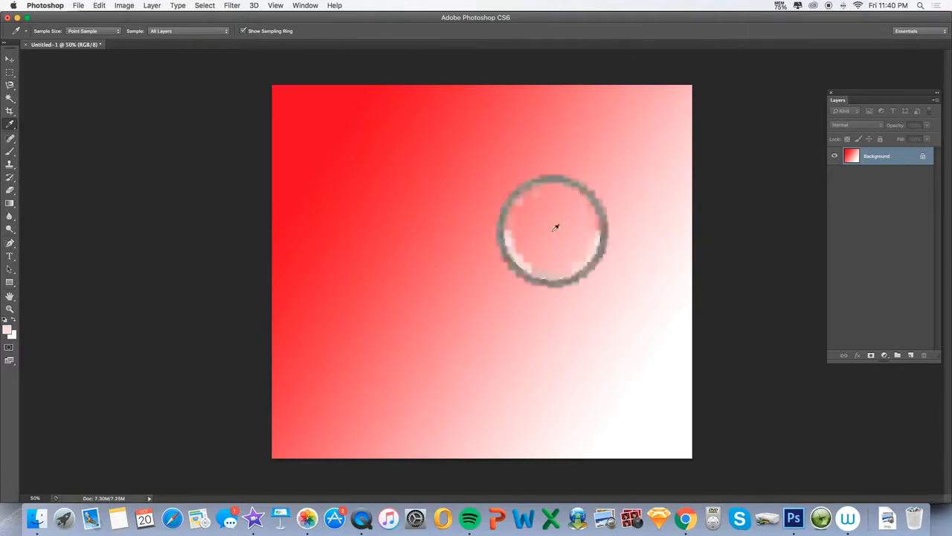
left_click(676, 113)
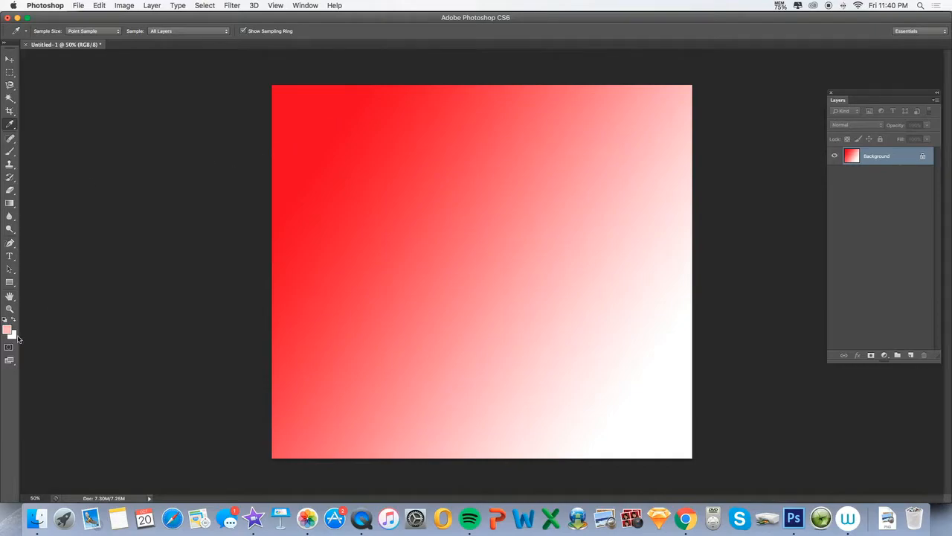
left_click(10, 151)
mouse_move(458, 278)
left_mouse_down()
mouse_move(622, 312)
mouse_move(483, 315)
mouse_move(542, 325)
left_mouse_up()
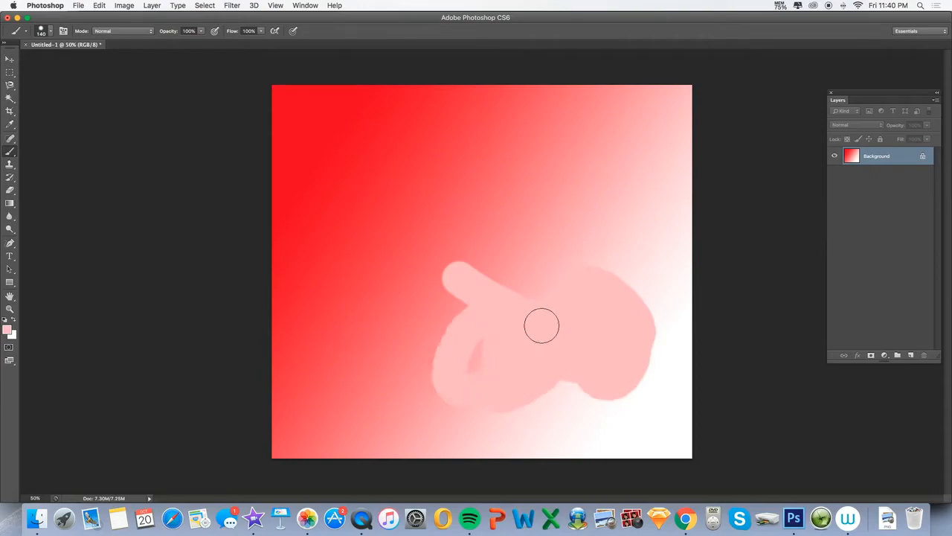
Step: Sample a strong red from the gradient with the Eyedropper and brush a thick diagonal stroke above the light pink patch
left_click(10, 124)
left_click(435, 117)
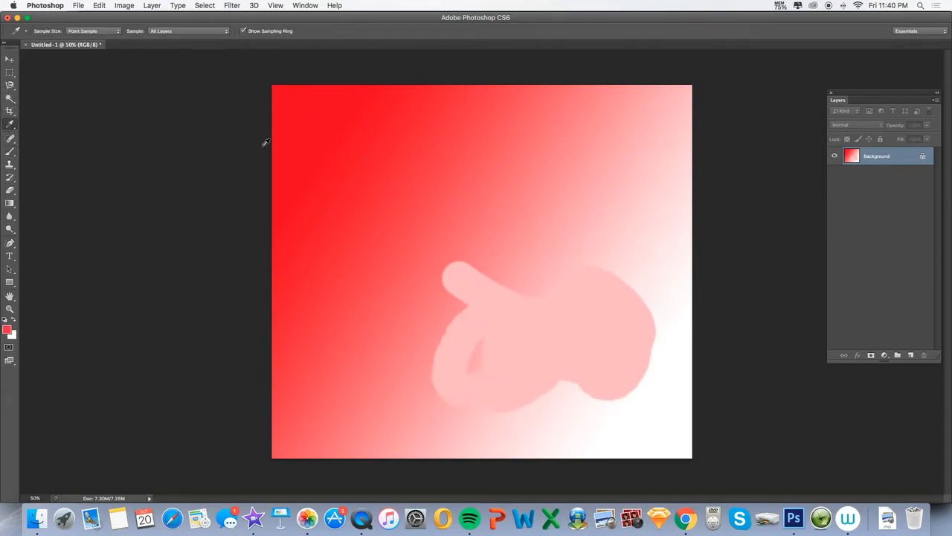
left_click(10, 151)
mouse_move(606, 190)
left_mouse_down()
mouse_move(655, 223)
mouse_move(583, 240)
mouse_move(521, 282)
mouse_move(485, 272)
mouse_move(545, 248)
left_mouse_up()
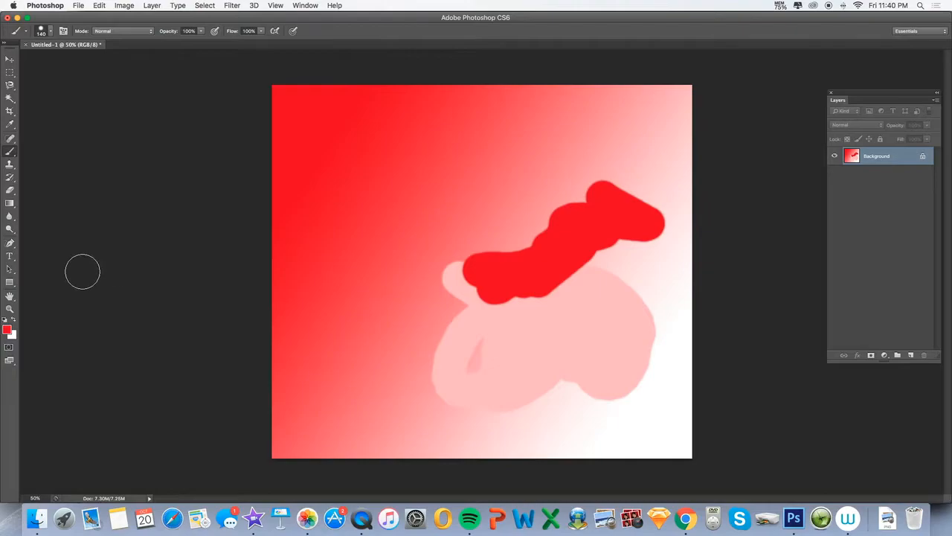
Step: Zoom the canvas out to 25% and back in to 50% with the Zoom tool, finishing zoomed out at 33.3%
left_click(9, 309)
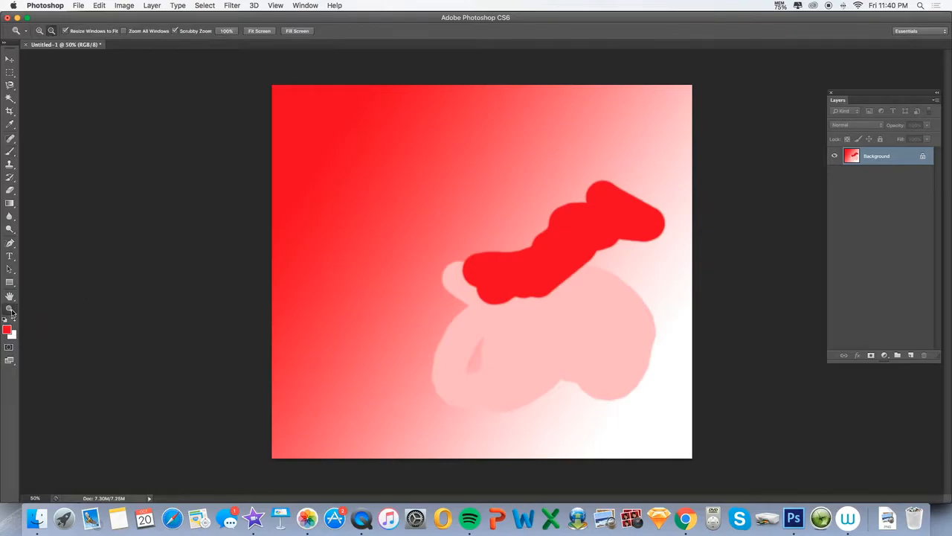
left_click(368, 180)
left_click(368, 180)
left_click(368, 180)
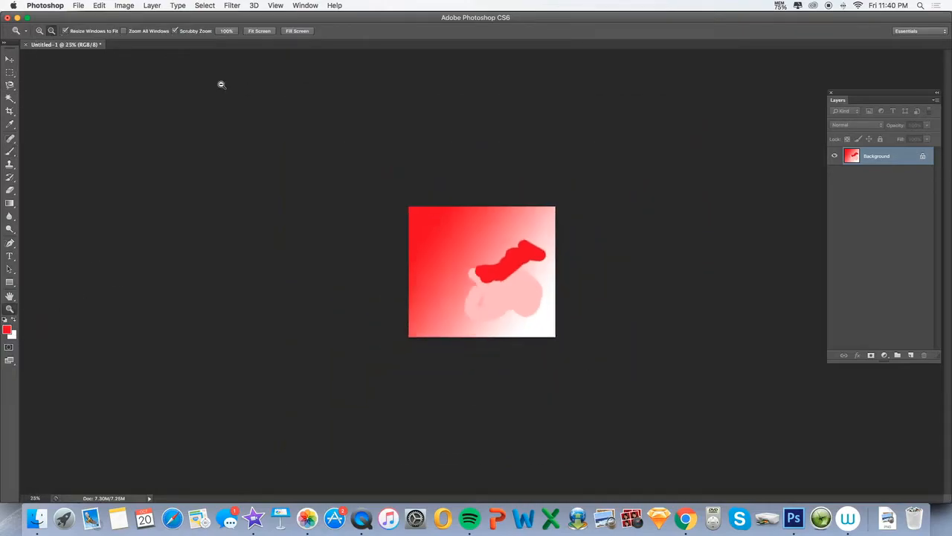
left_click(40, 31)
left_click(467, 244)
left_click(468, 243)
left_click(467, 244)
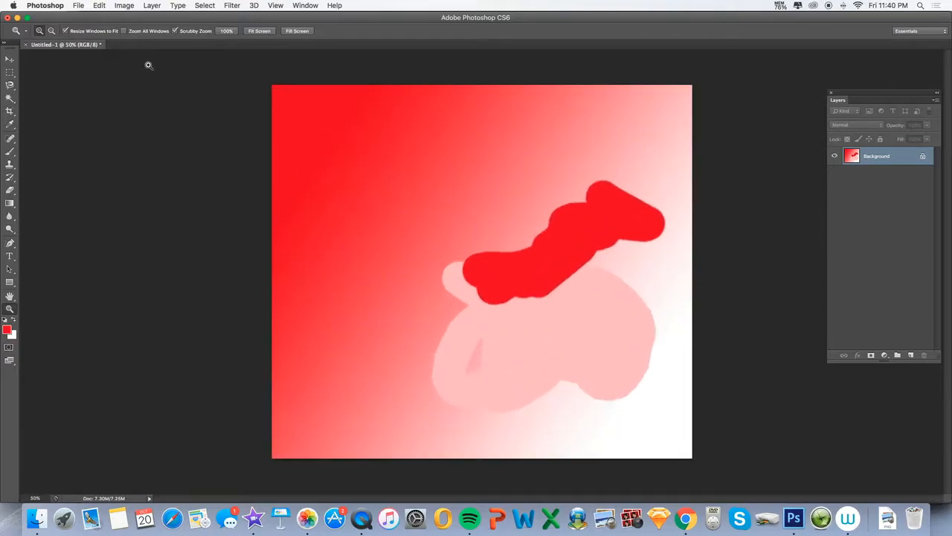
left_click(51, 31)
left_click(654, 304)
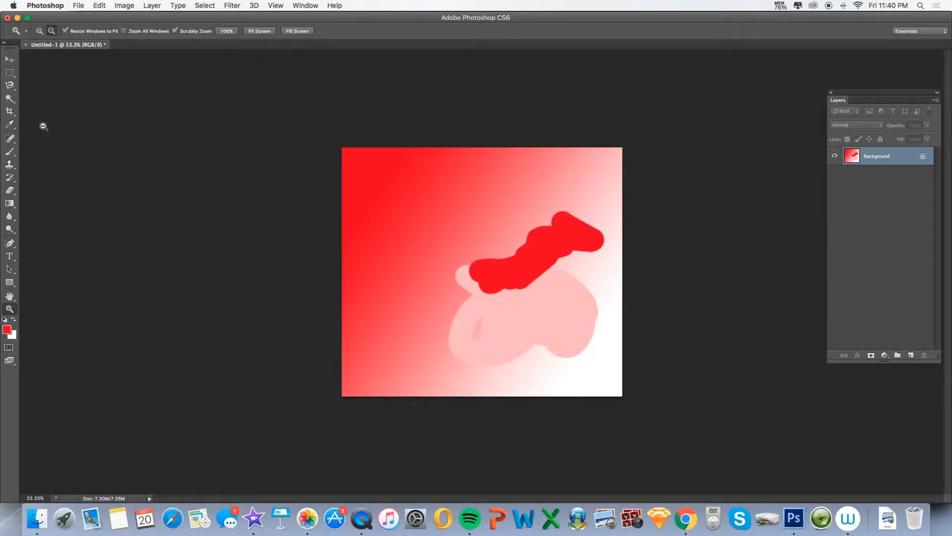
Step: Detach the document into a floating window, enlarge it and place it near the toolbox
left_click_drag(66, 47, 387, 107)
left_click_drag(607, 366, 811, 468)
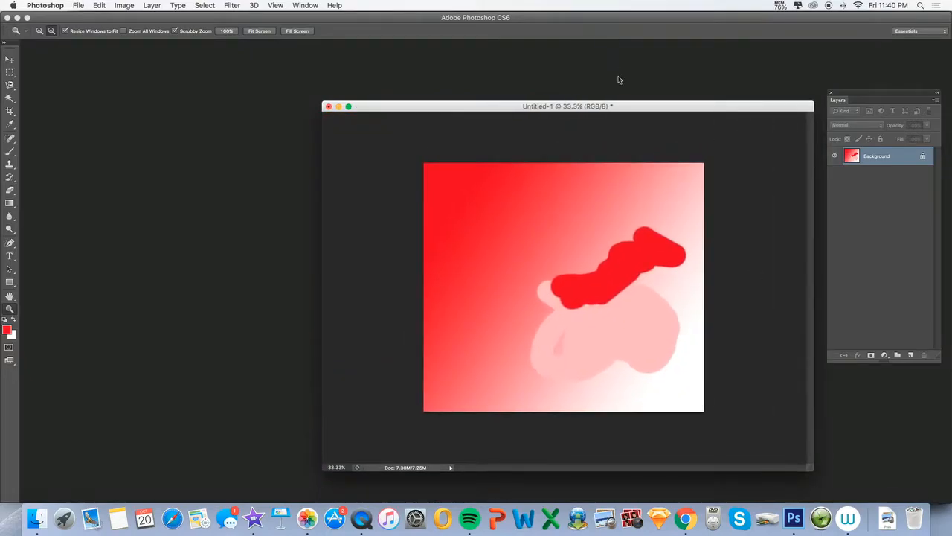
left_click_drag(633, 106, 358, 75)
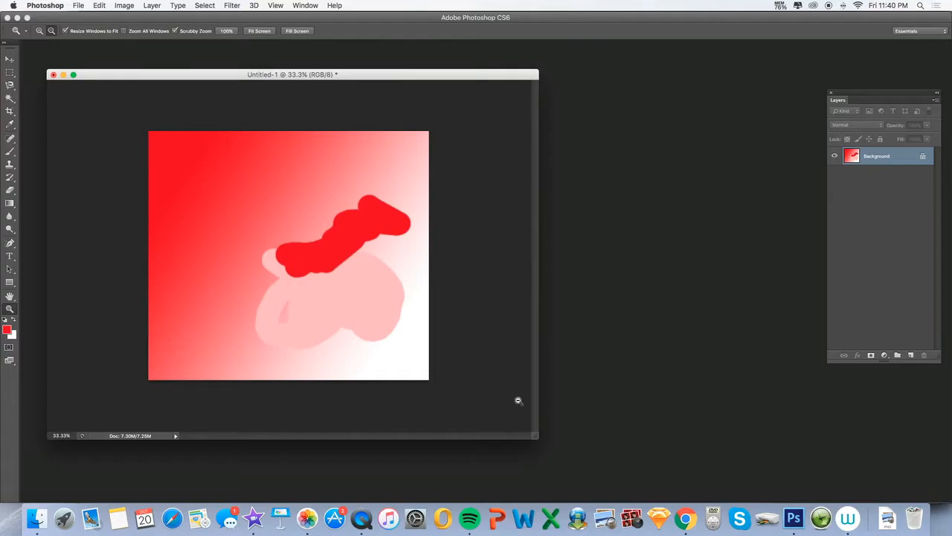
Step: Reposition the floating Layers panel and make it wider and taller beside the document window
left_click_drag(900, 95, 839, 84)
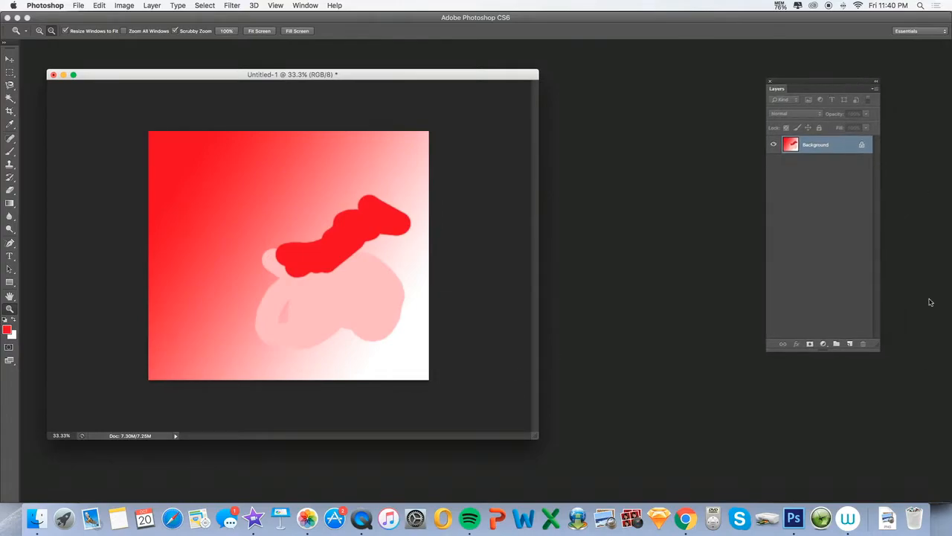
left_click_drag(879, 349, 943, 457)
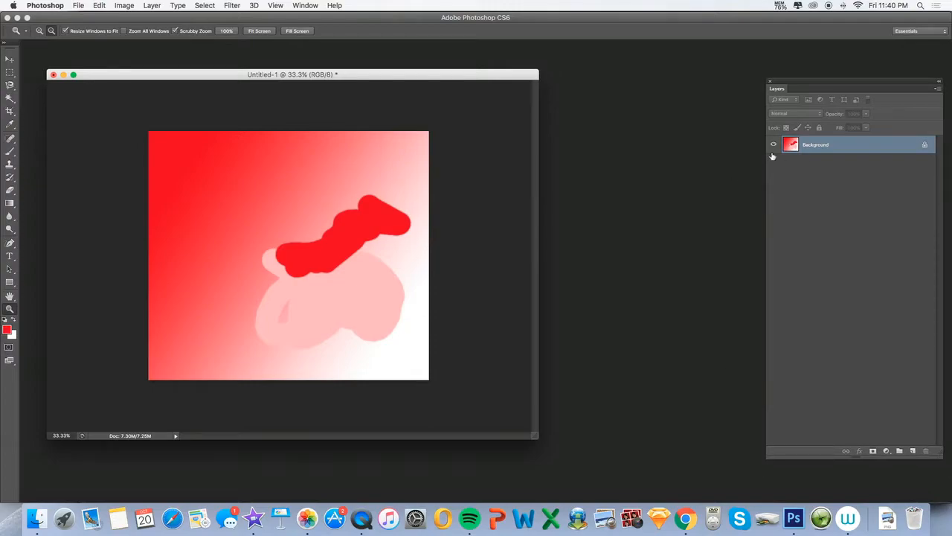
mouse_move(842, 86)
left_mouse_down()
mouse_move(826, 82)
mouse_move(845, 75)
left_mouse_up()
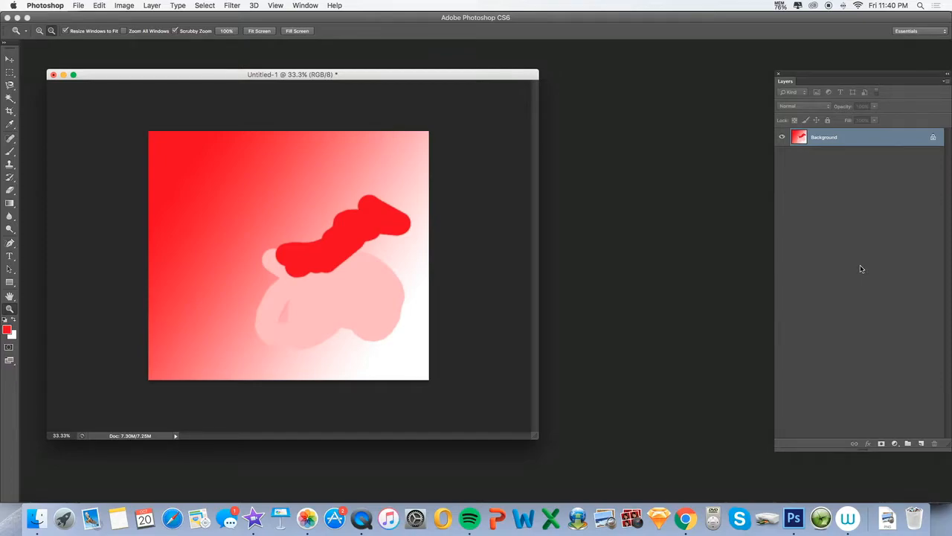
Step: Marquee-select a rectangle in the gradient's upper-left area and move the selected pixels right and back toward their original spot
left_click(10, 74)
left_click_drag(193, 144, 294, 230)
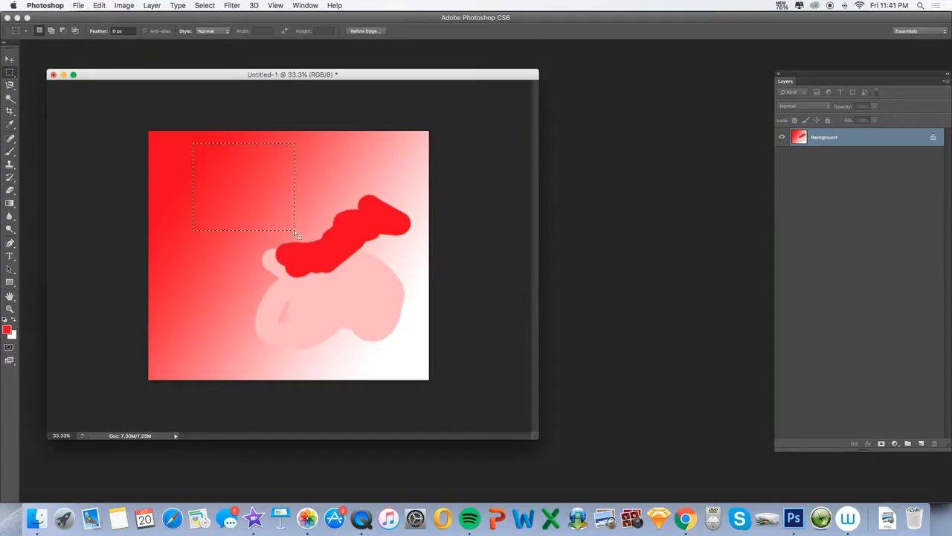
left_click(11, 60)
left_click_drag(233, 179, 355, 194)
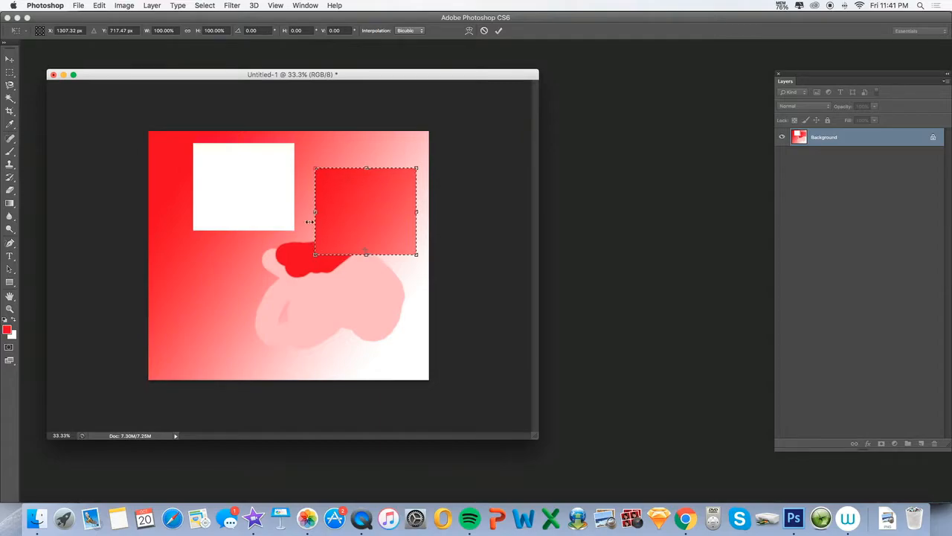
mouse_move(347, 230)
left_mouse_down()
mouse_move(230, 201)
mouse_move(240, 202)
left_mouse_up()
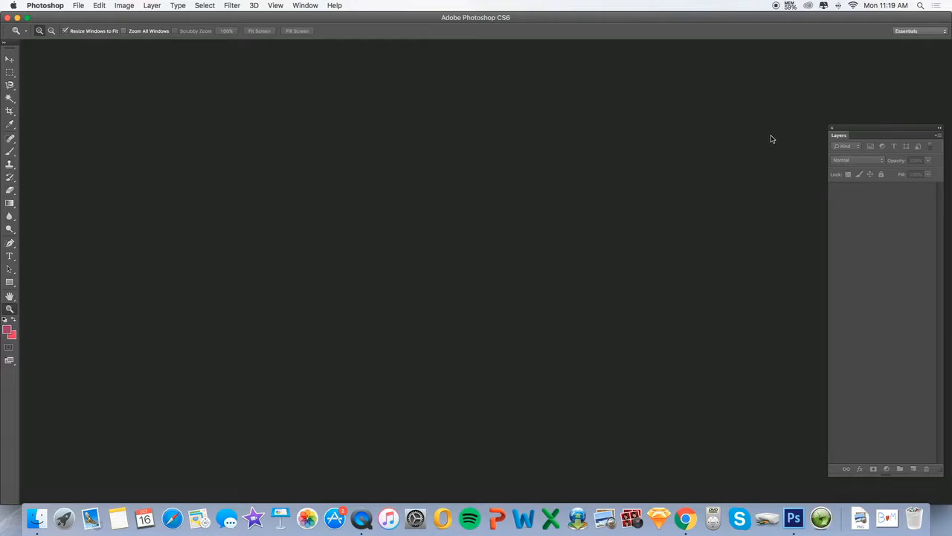
Step: Switch to Chrome and look through the Jenna Coleman image results for a photo to use
left_click(687, 518)
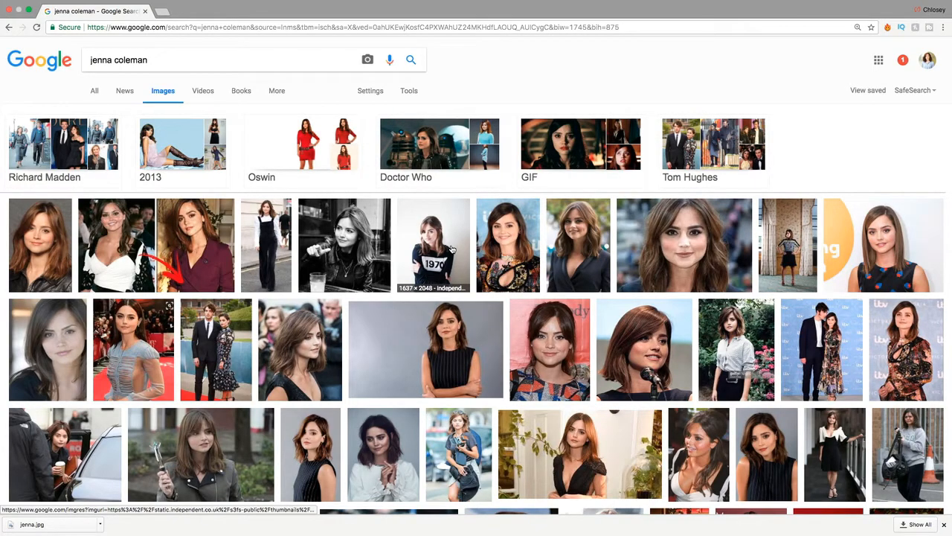
scroll(451, 250, "down", 2)
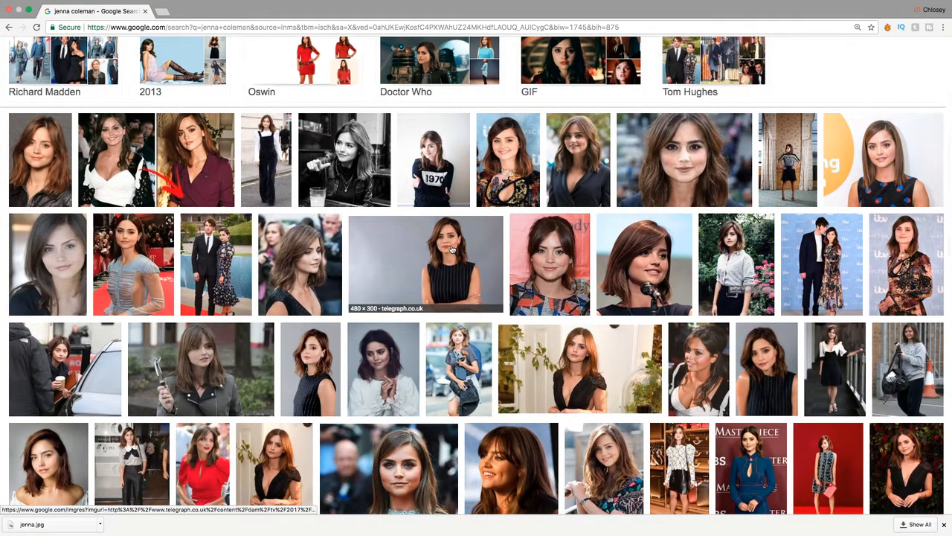
scroll(452, 249, "down", 4)
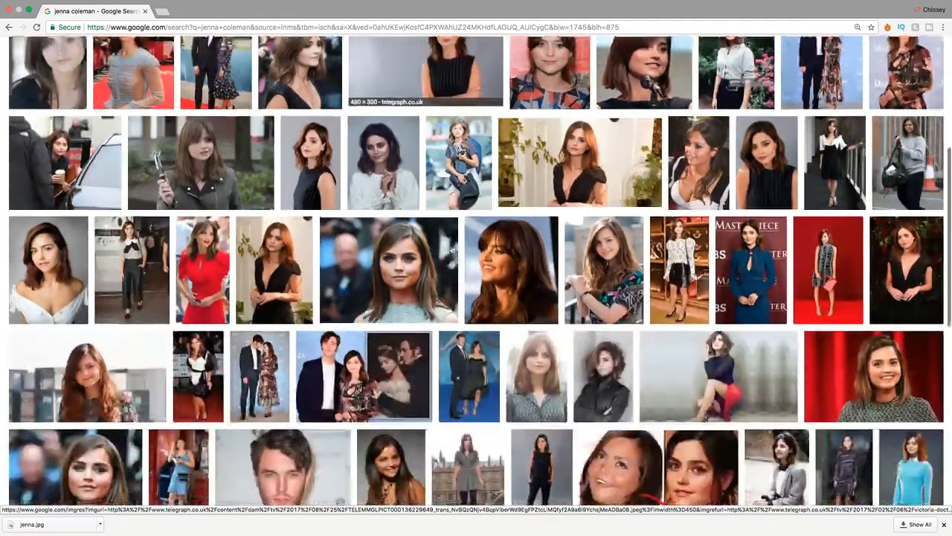
scroll(451, 249, "down", 1)
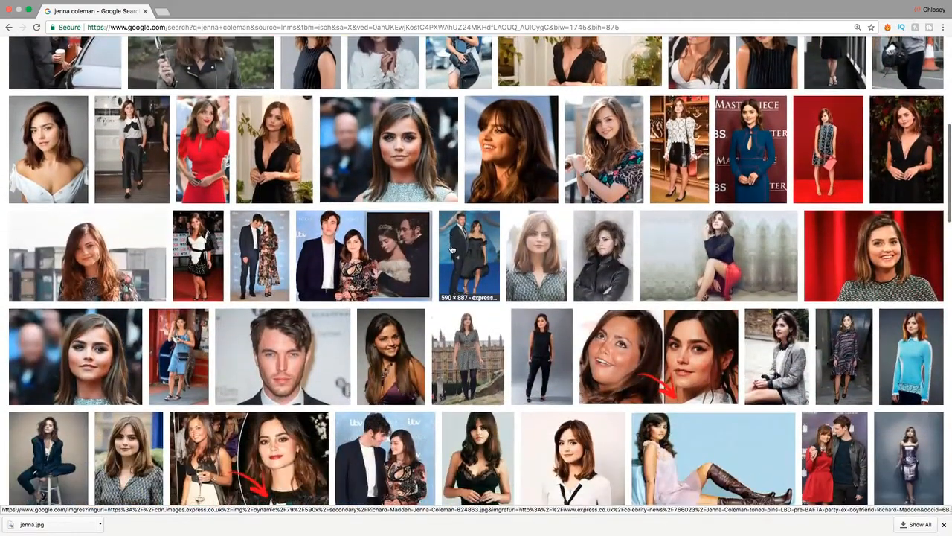
scroll(452, 249, "down", 2)
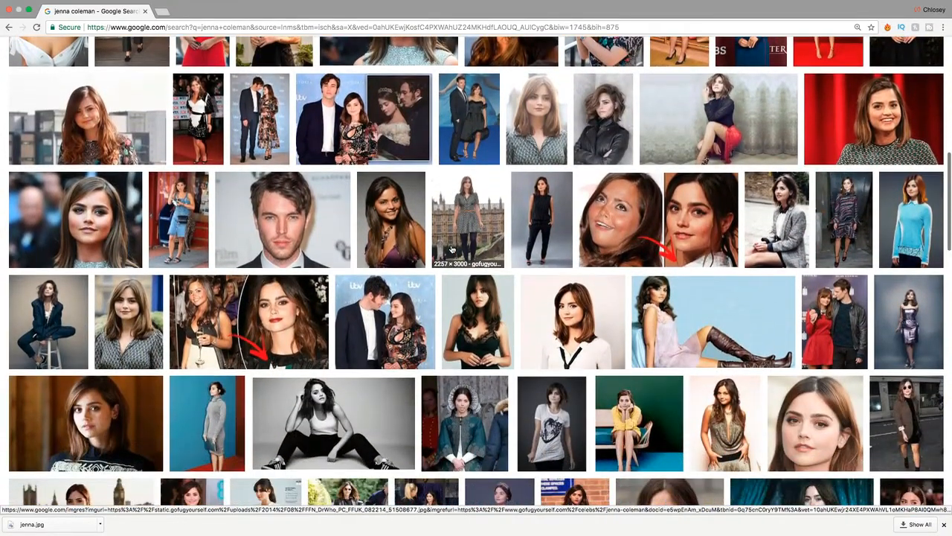
scroll(452, 249, "down", 2)
scroll(452, 249, "down", 2)
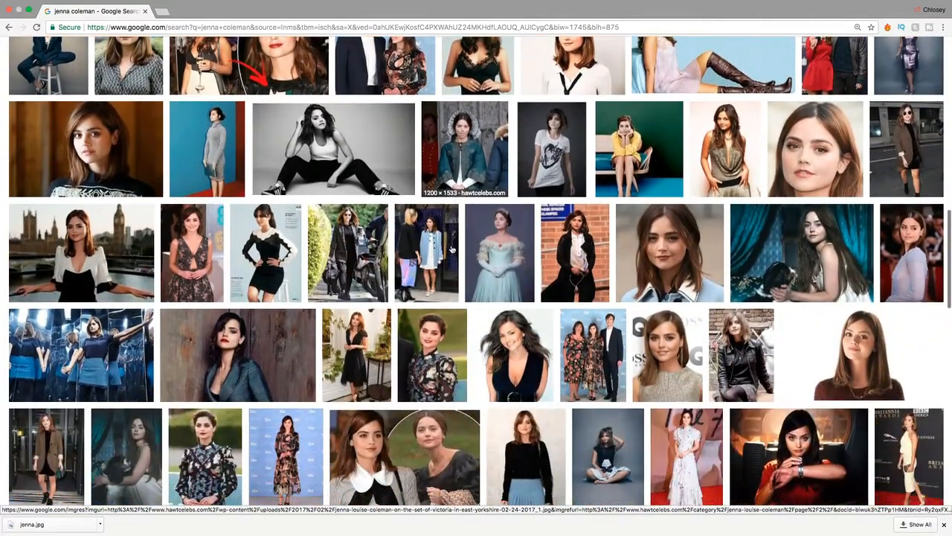
scroll(452, 249, "down", 2)
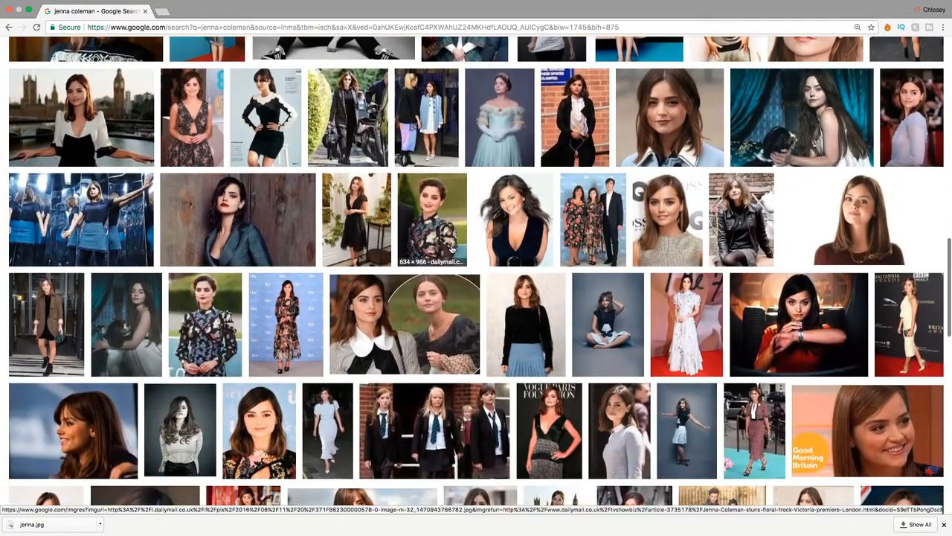
scroll(451, 249, "down", 1)
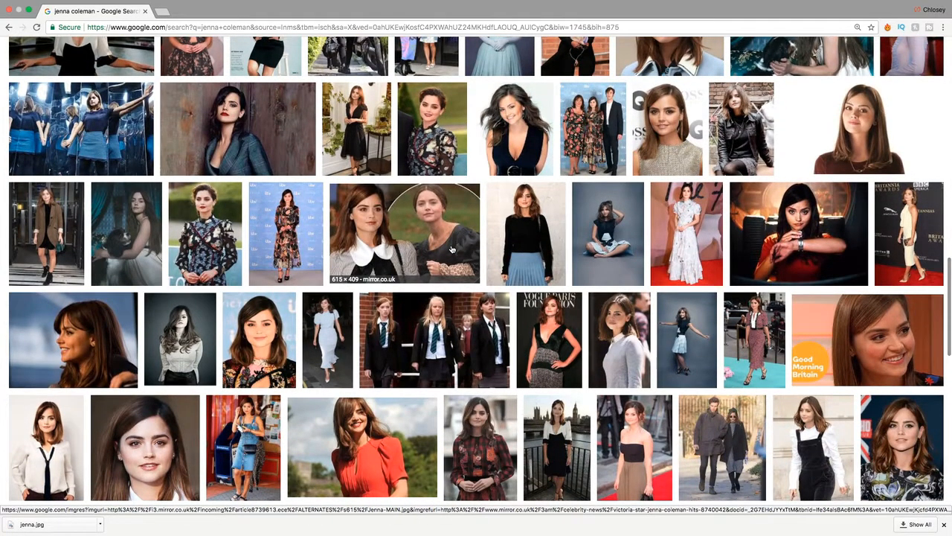
scroll(451, 249, "down", 1)
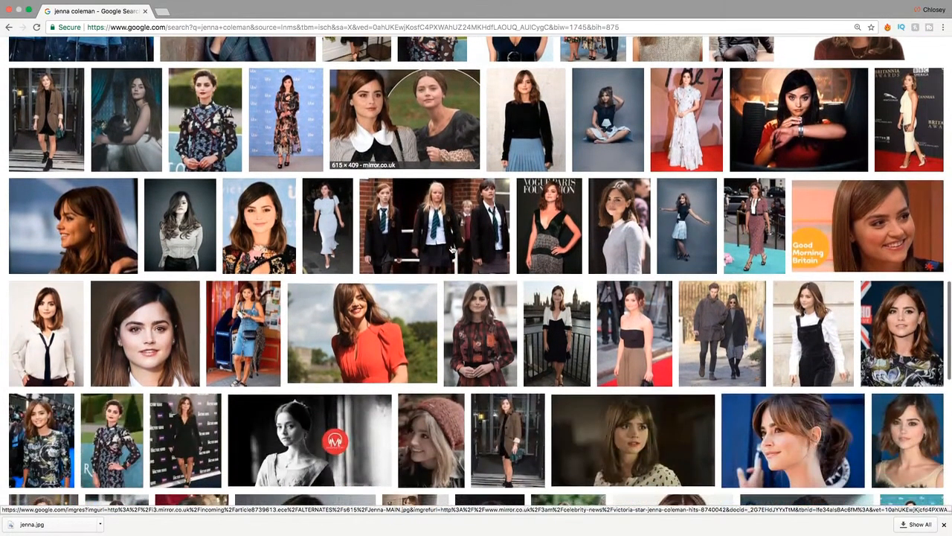
scroll(452, 249, "down", 3)
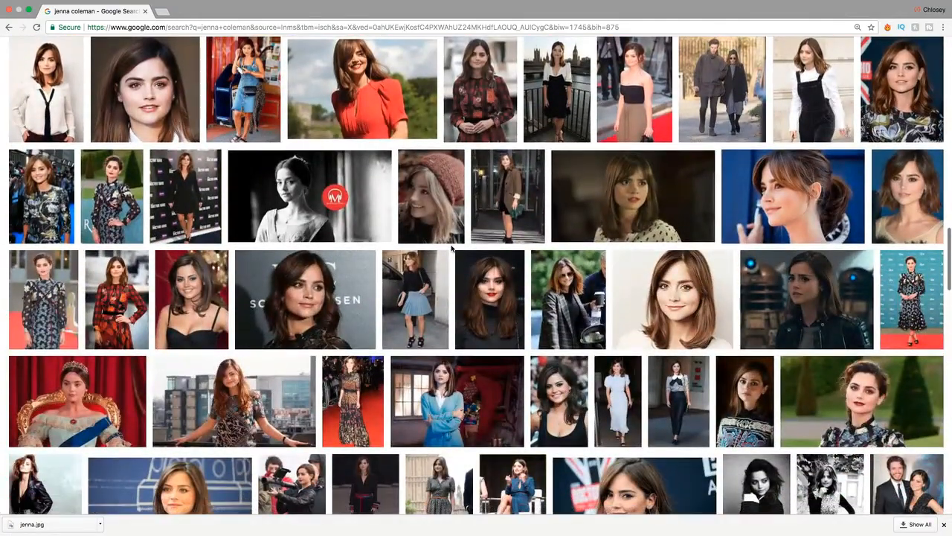
scroll(451, 249, "down", 1)
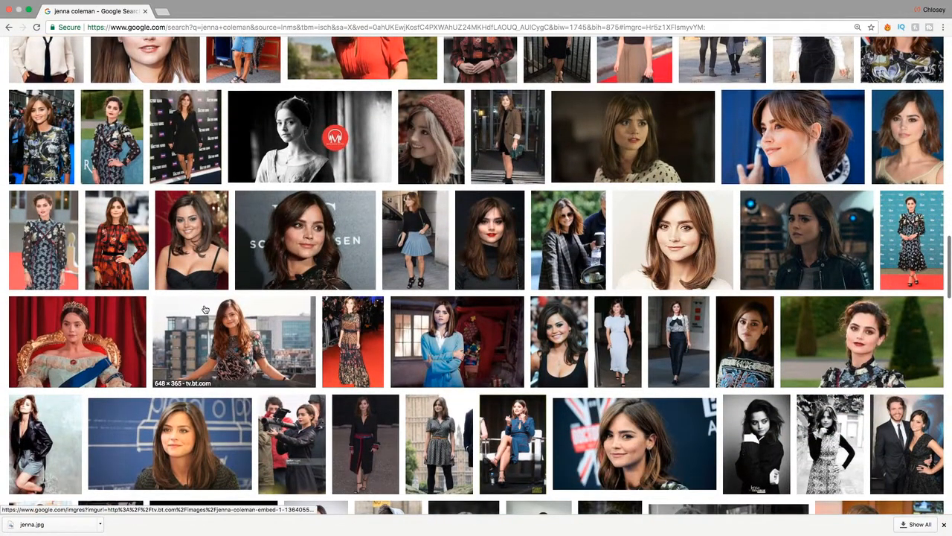
Step: Look through the Jenna Coleman image results and preview several larger portraits, including the outdoor Doctor Who photo
left_click(200, 305)
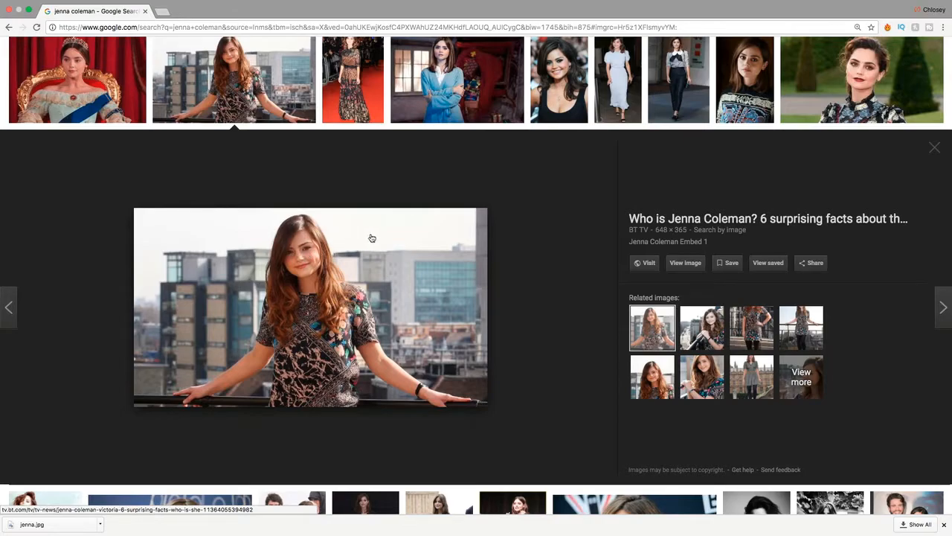
left_click(859, 111)
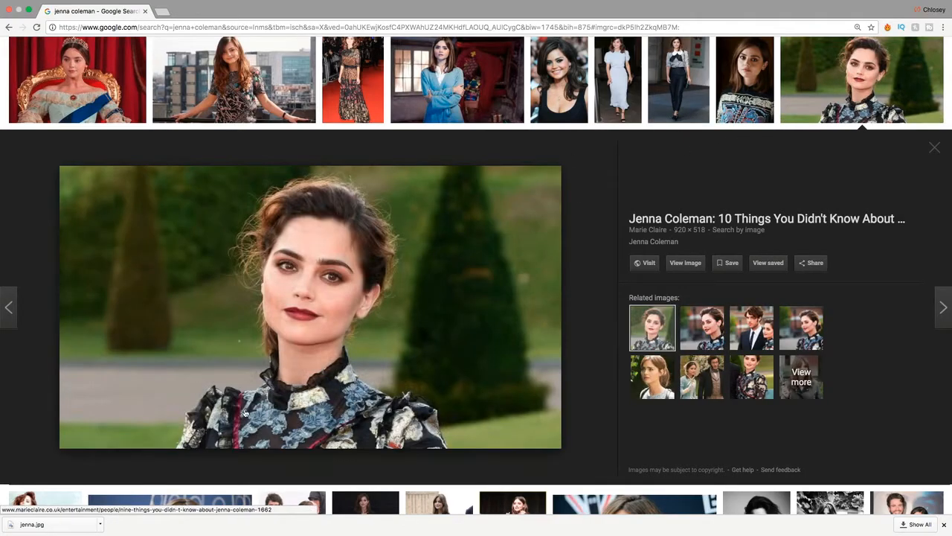
scroll(291, 302, "down", 4)
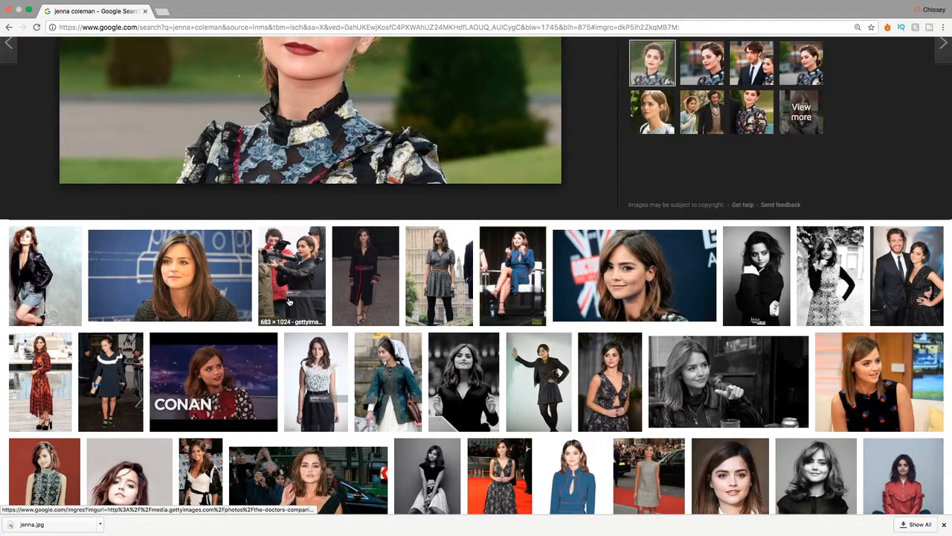
scroll(352, 296, "down", 1)
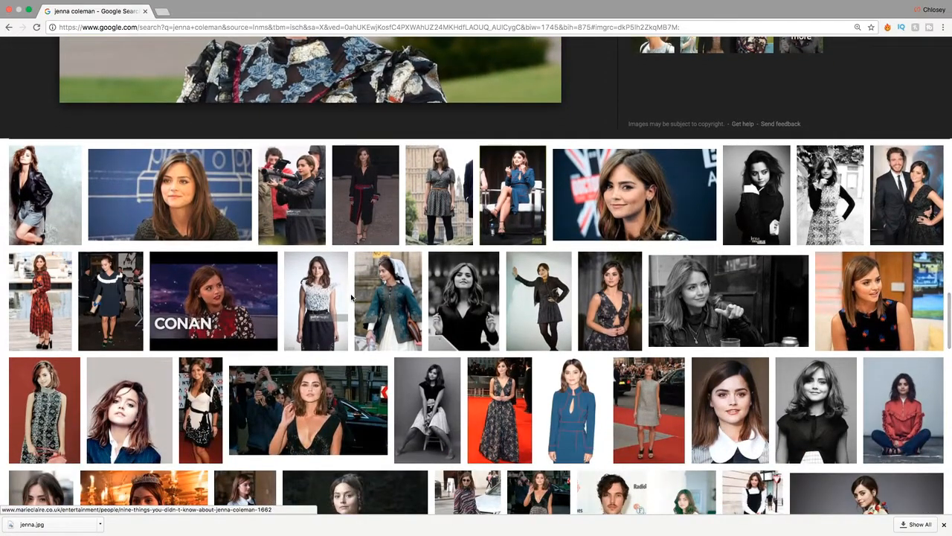
scroll(352, 296, "up", 1)
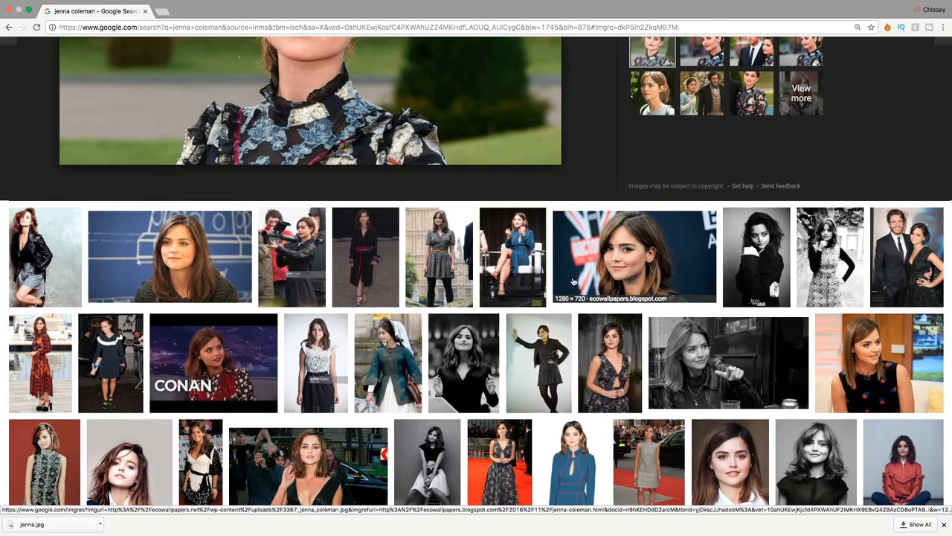
scroll(574, 298, "down", 2)
scroll(574, 280, "down", 1)
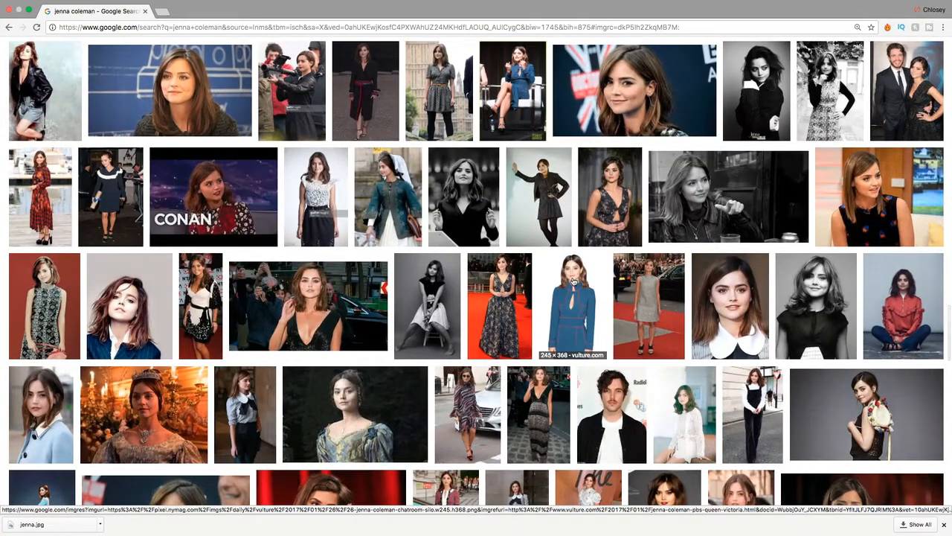
scroll(573, 292, "down", 1)
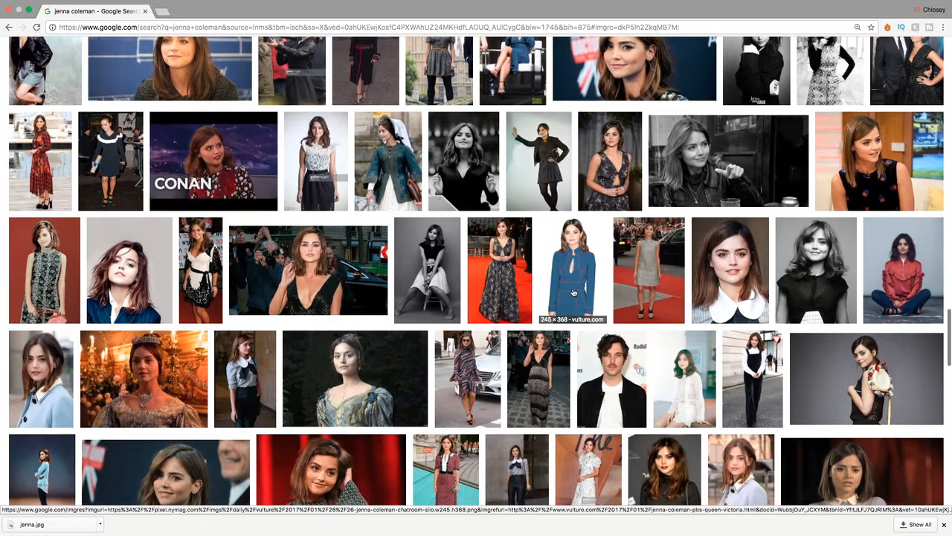
scroll(573, 295, "down", 3)
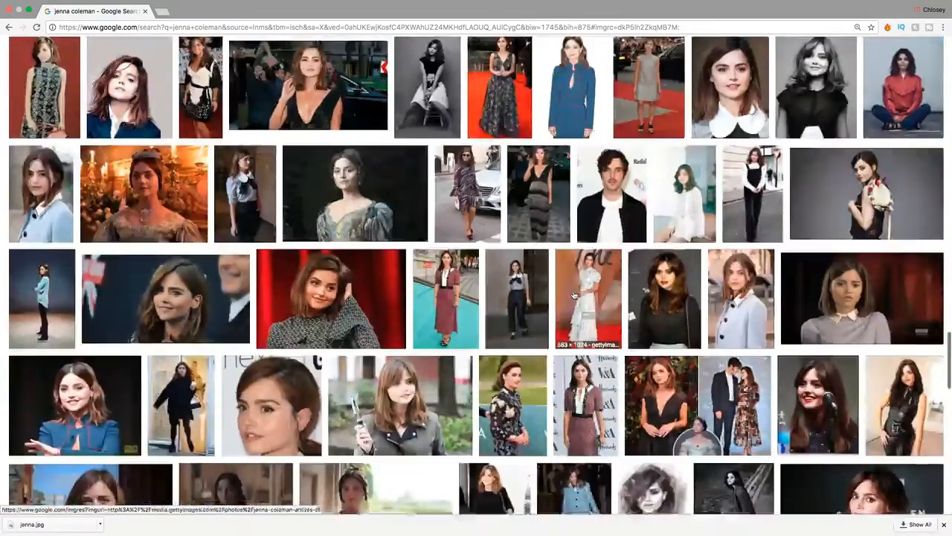
left_click(364, 412)
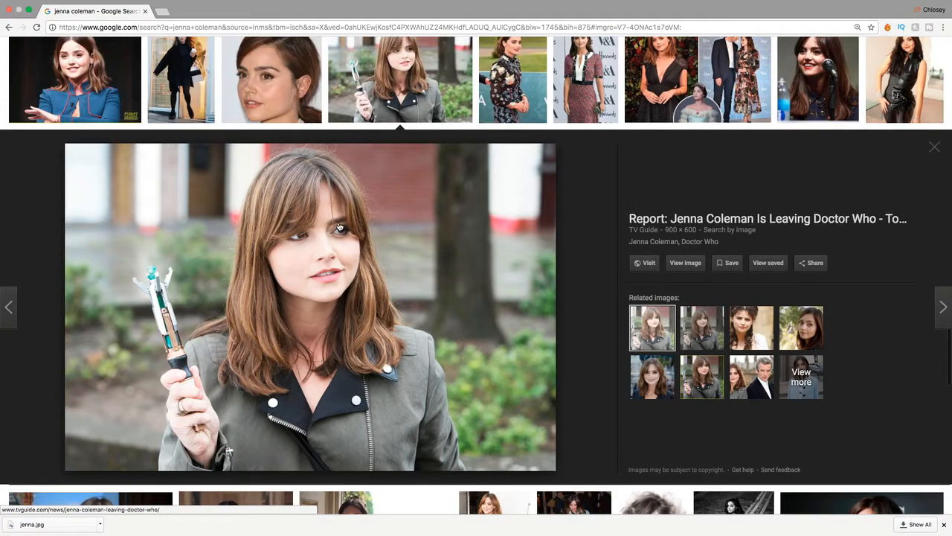
Step: Switch to Photoshop and open the downloaded jenna.jpg from a Finder window in the workspace
mouse_move(606, 534)
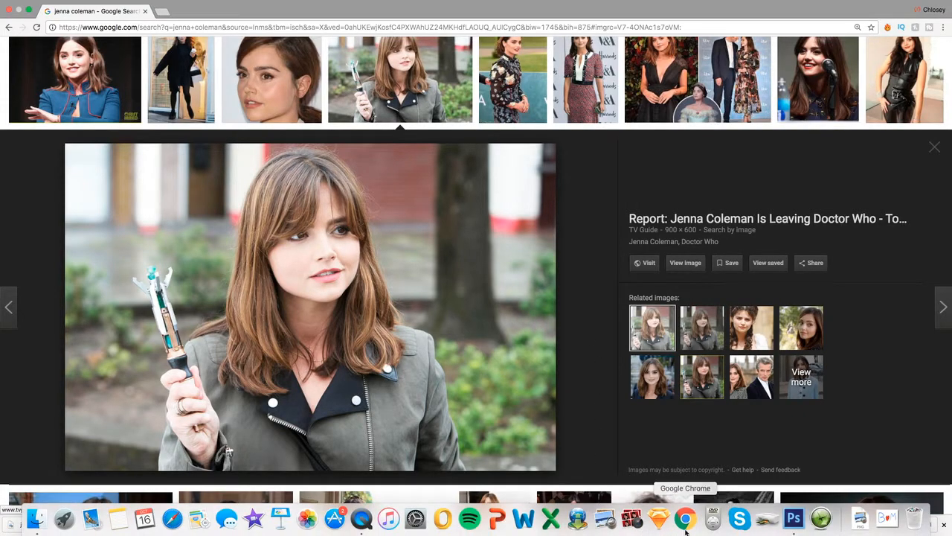
left_click(791, 530)
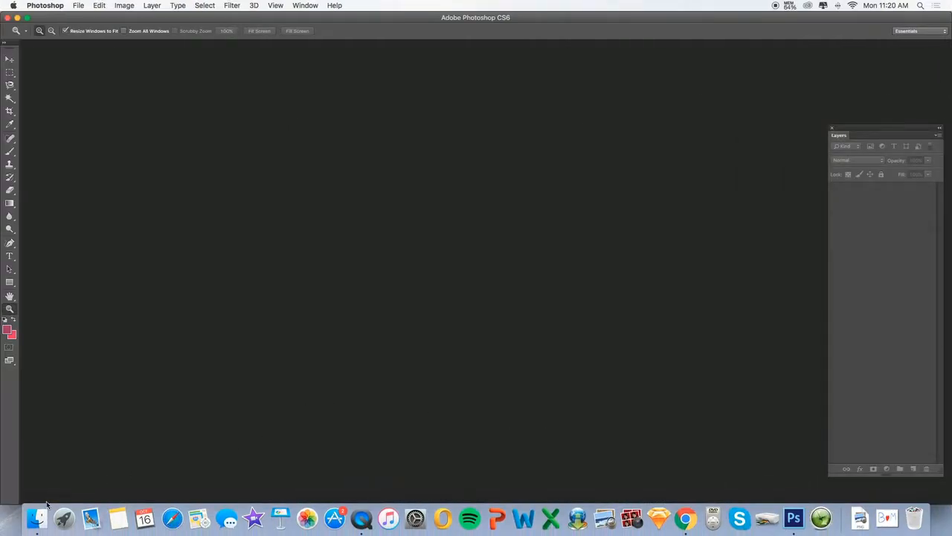
left_click(44, 512)
left_click_drag(650, 145, 377, 181)
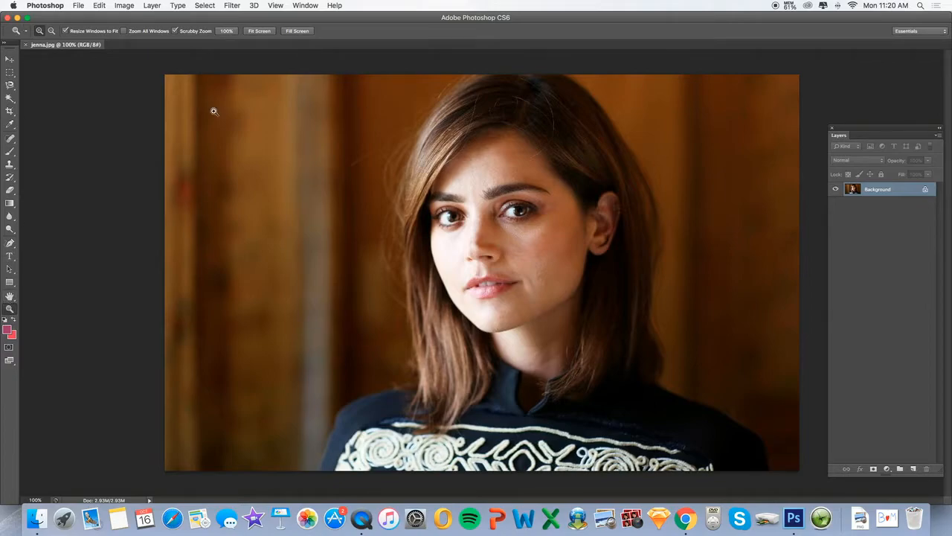
Step: Zoom in on the portrait's face to 200% and back out to 100%
left_click(572, 209)
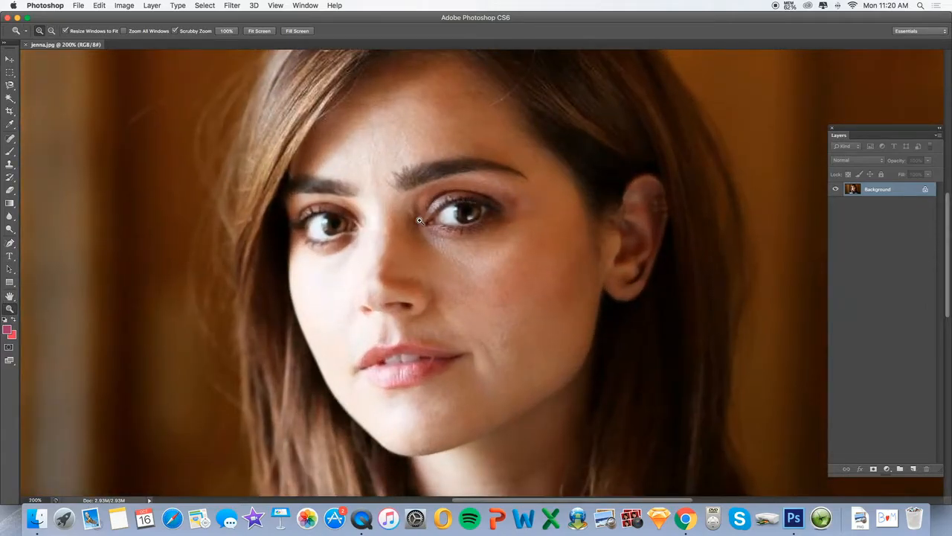
left_click(52, 30)
left_click(340, 160)
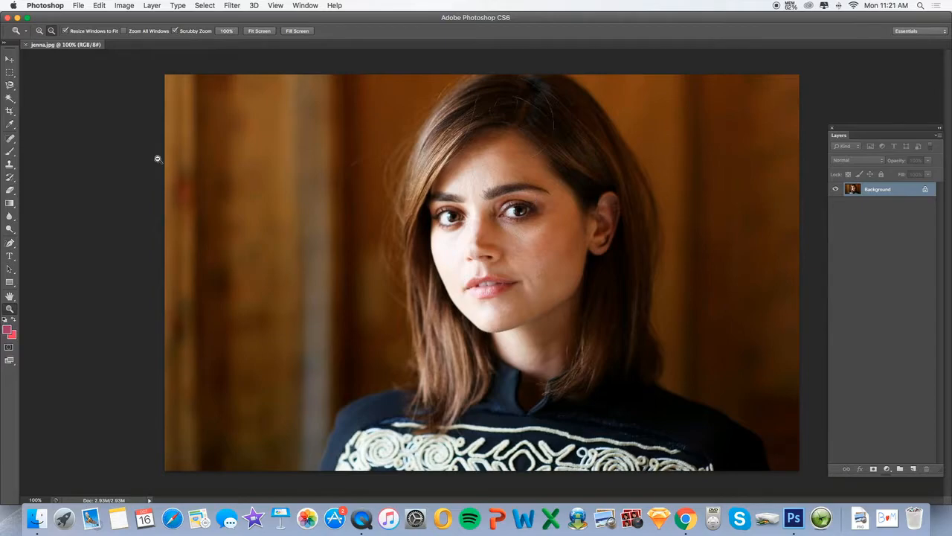
Step: Crop both sides of the portrait to about 10.3 inches wide at full height, then return to the Move tool
left_click(12, 112)
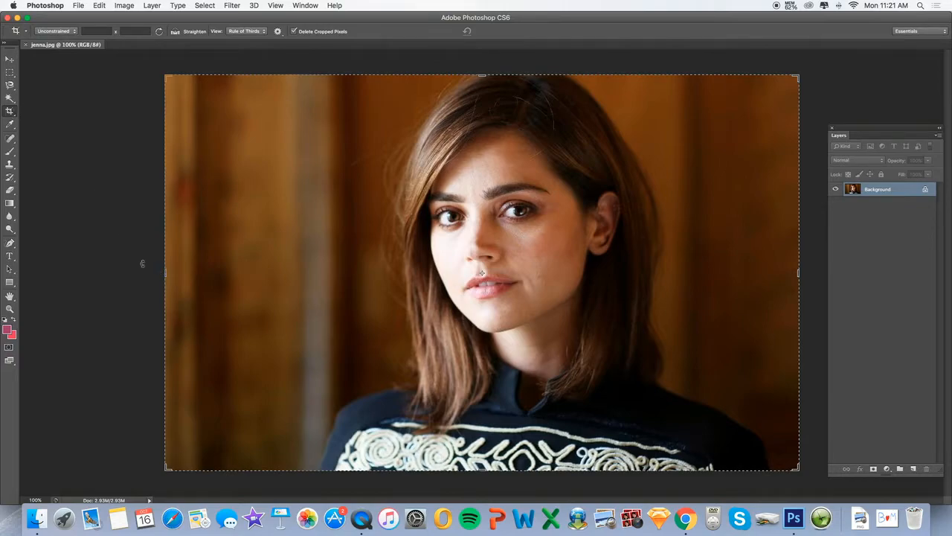
left_click_drag(173, 273, 253, 274)
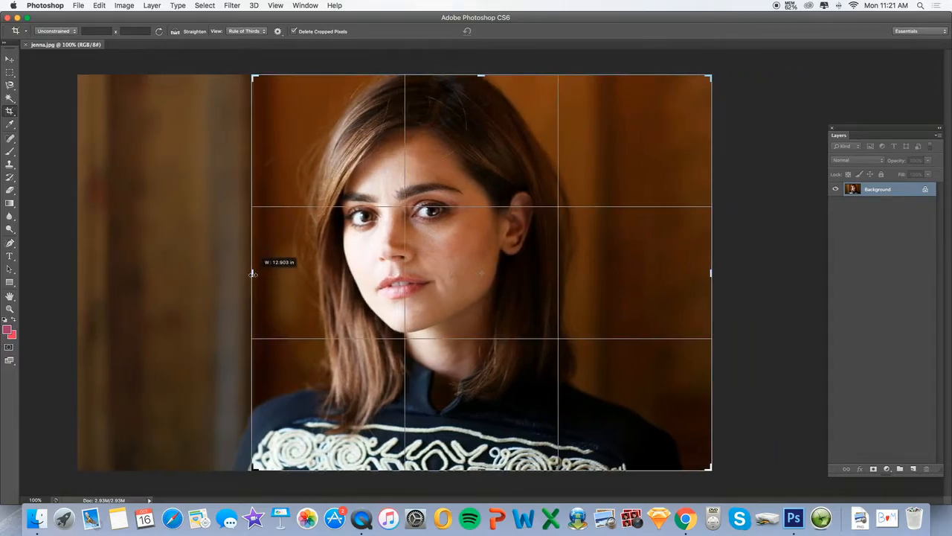
left_click_drag(711, 272, 666, 272)
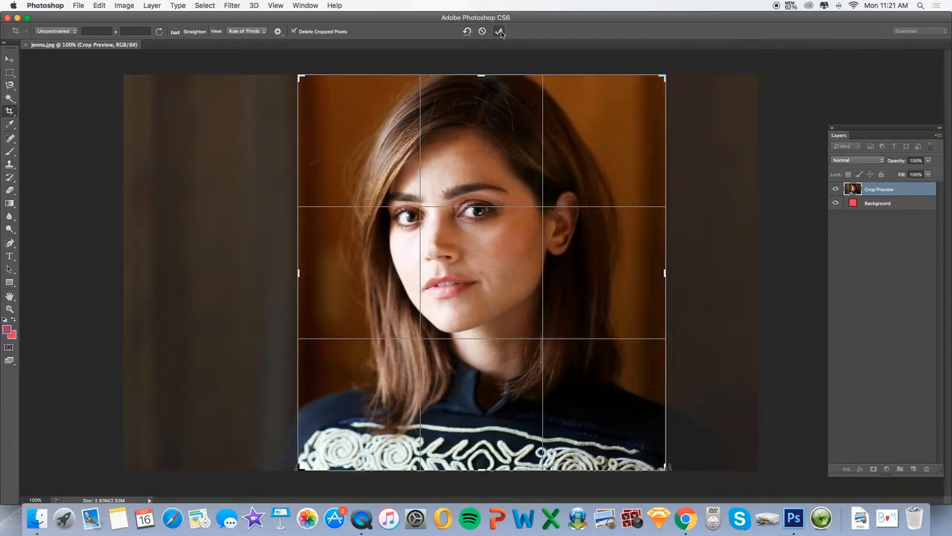
left_click(499, 32)
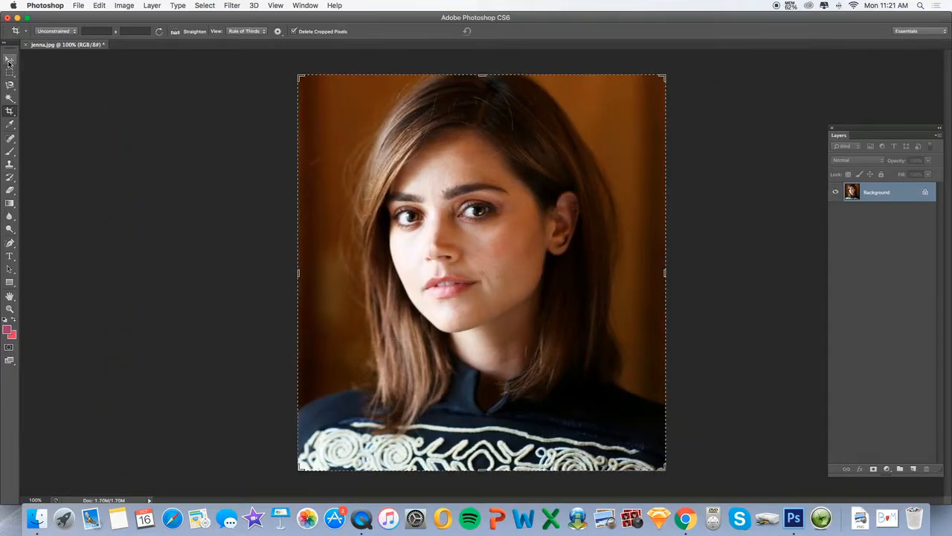
left_click(10, 59)
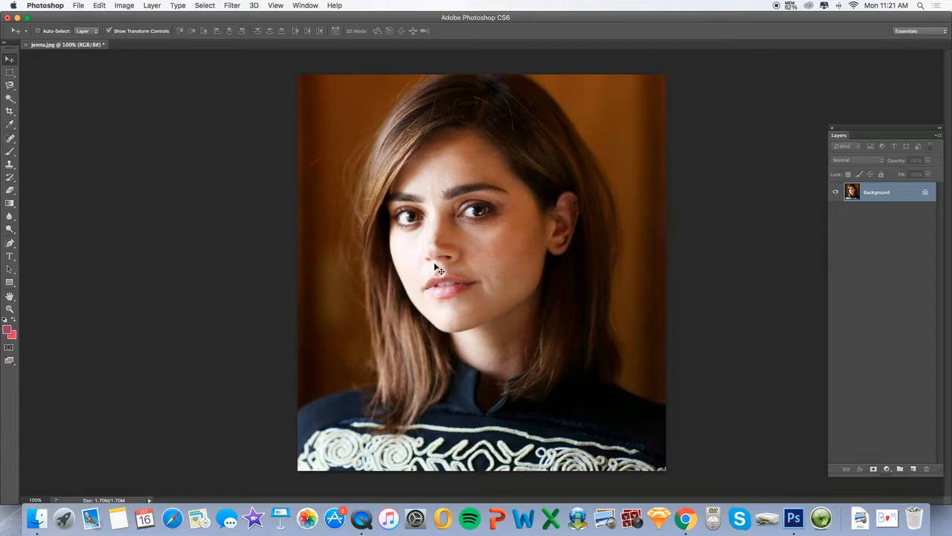
Step: Zoom the cropped portrait out to 33.3% and back in to 100%
left_click(10, 307)
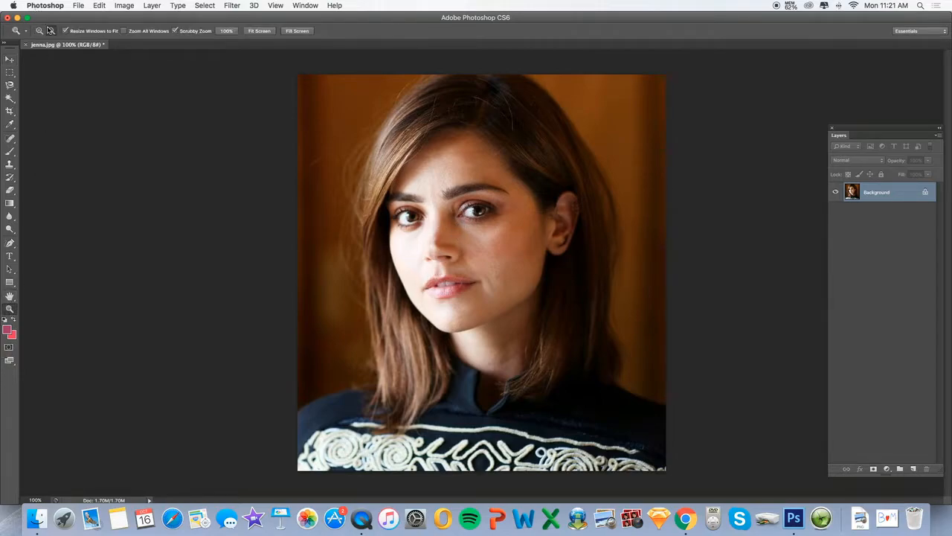
left_click(320, 201)
left_click(473, 223)
left_click(539, 271)
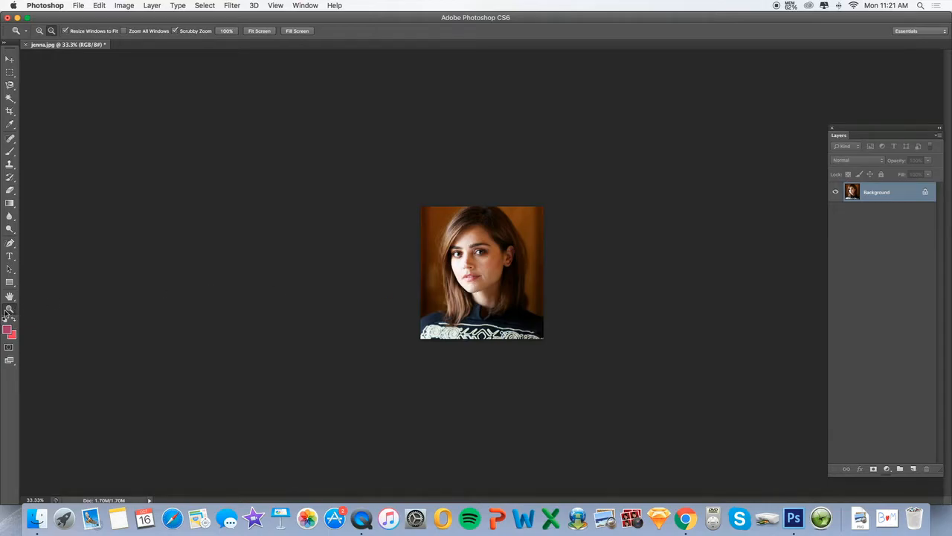
left_click(38, 31)
left_click(487, 261)
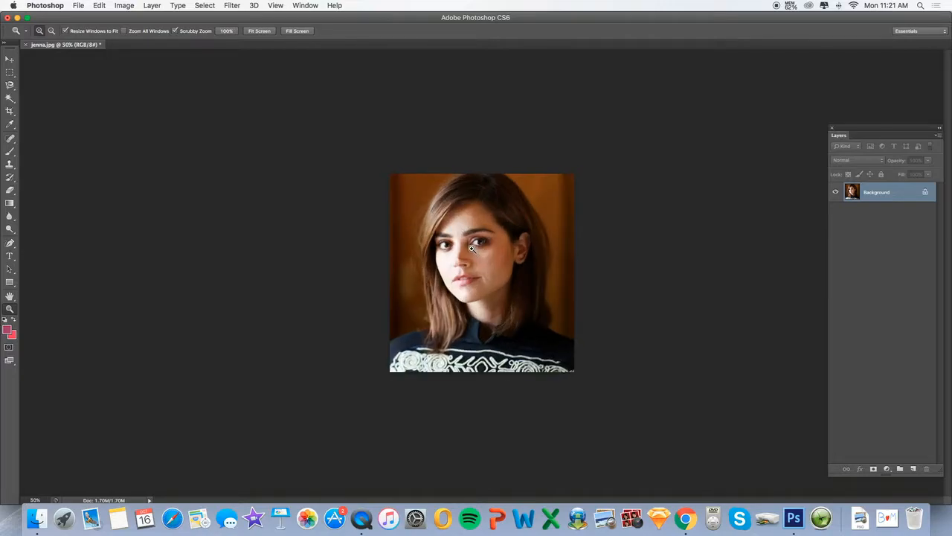
left_click(472, 249)
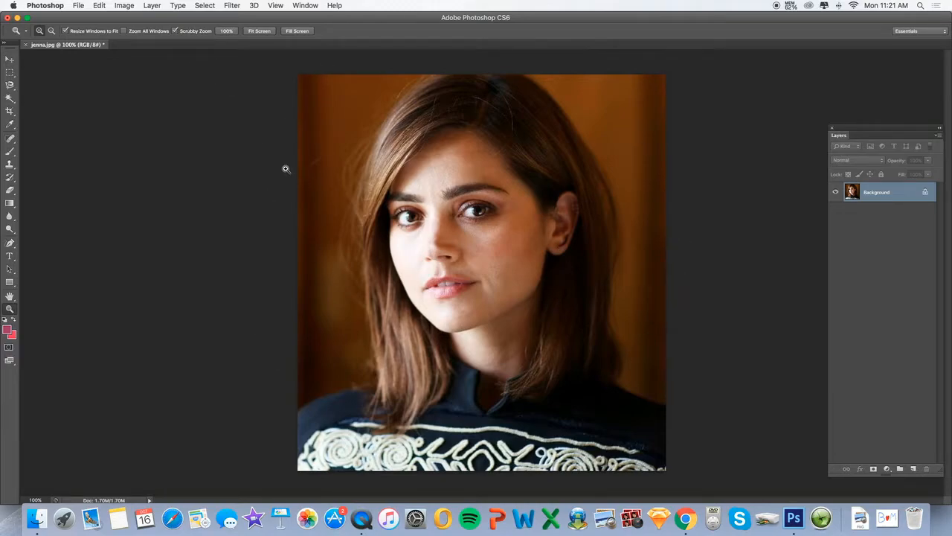
Step: Inspect the cropped portrait's pixel width and height in the Image Size settings
left_click(119, 6)
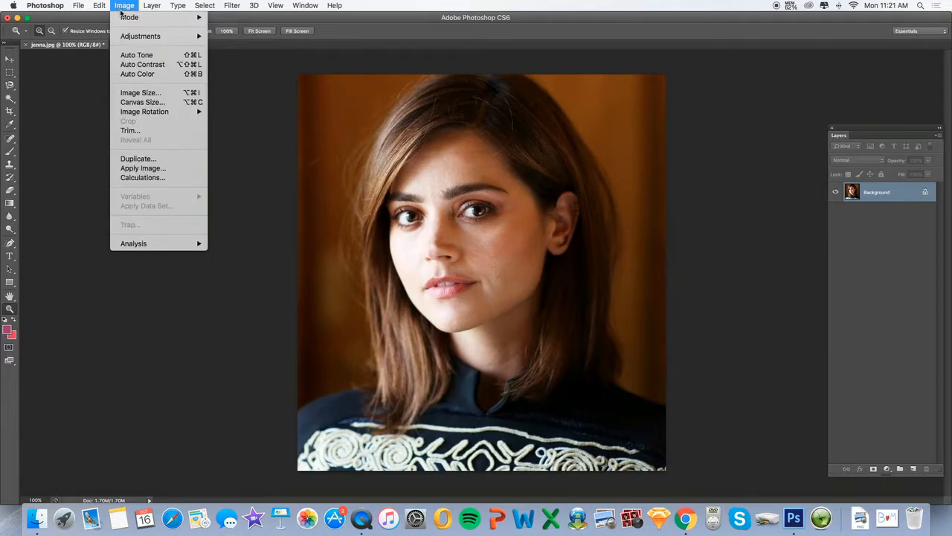
left_click(136, 95)
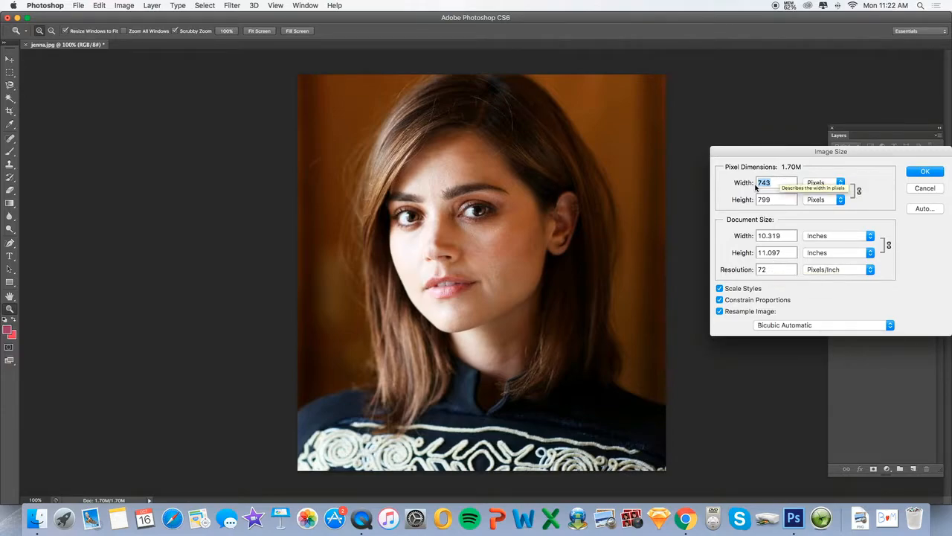
left_click(909, 172)
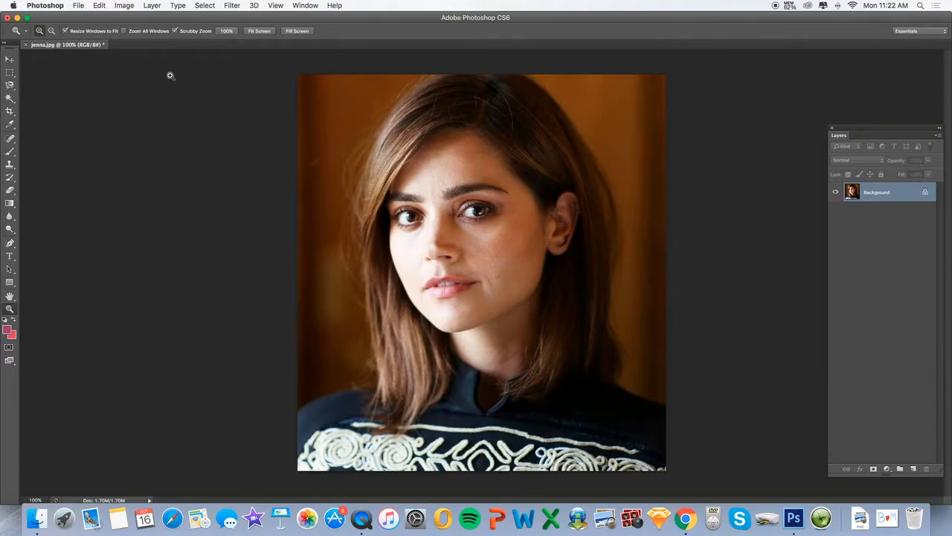
Step: Create a white 848 x 799 pixel RGB document at 72 pixels/inch and float its window beside the portrait
left_click(78, 6)
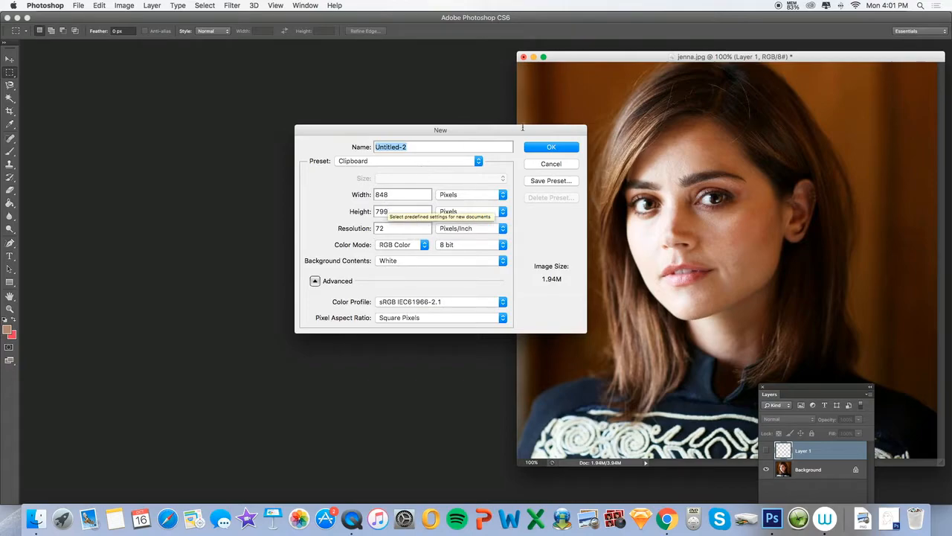
left_click(551, 146)
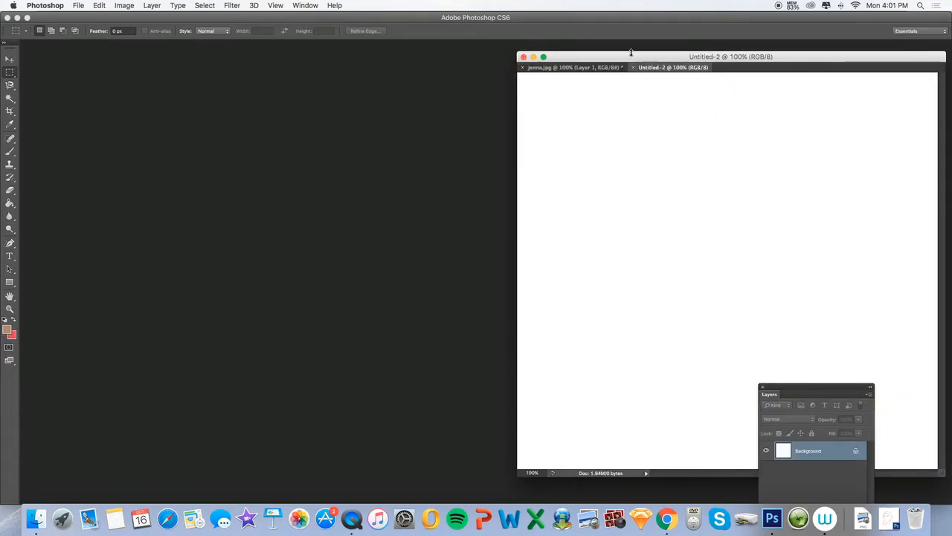
left_click_drag(649, 72, 108, 65)
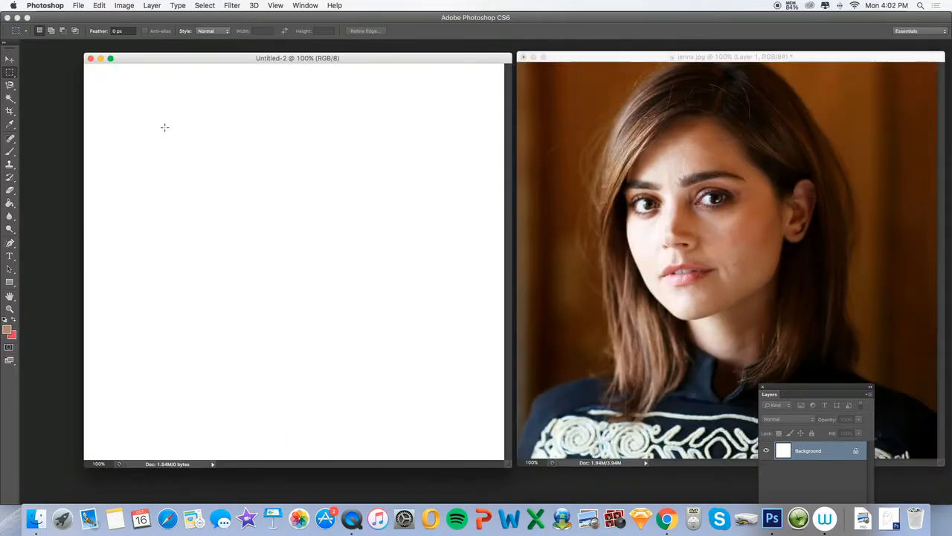
left_click_drag(287, 58, 263, 64)
Step: Resize the blank document to 200 percent of its width and height with constrained proportions
left_click(124, 6)
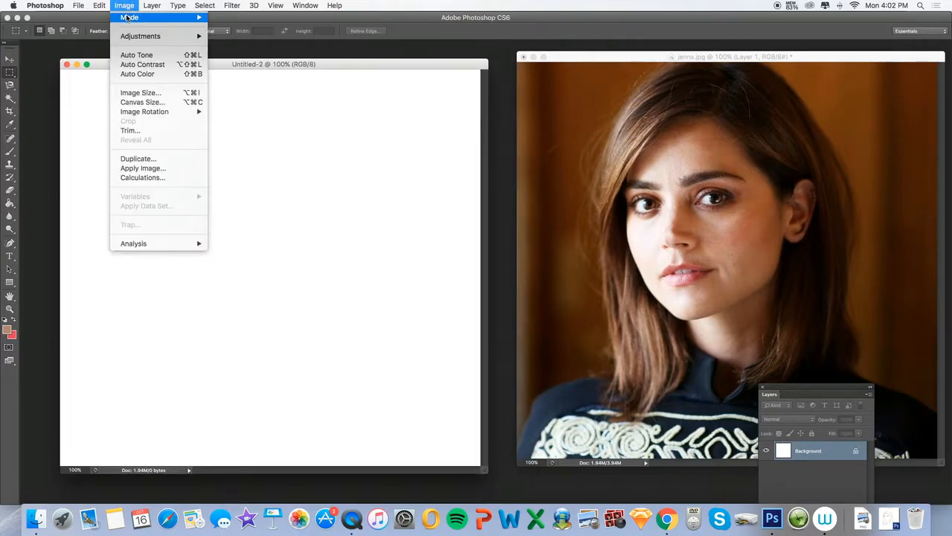
left_click(139, 92)
left_click(818, 183)
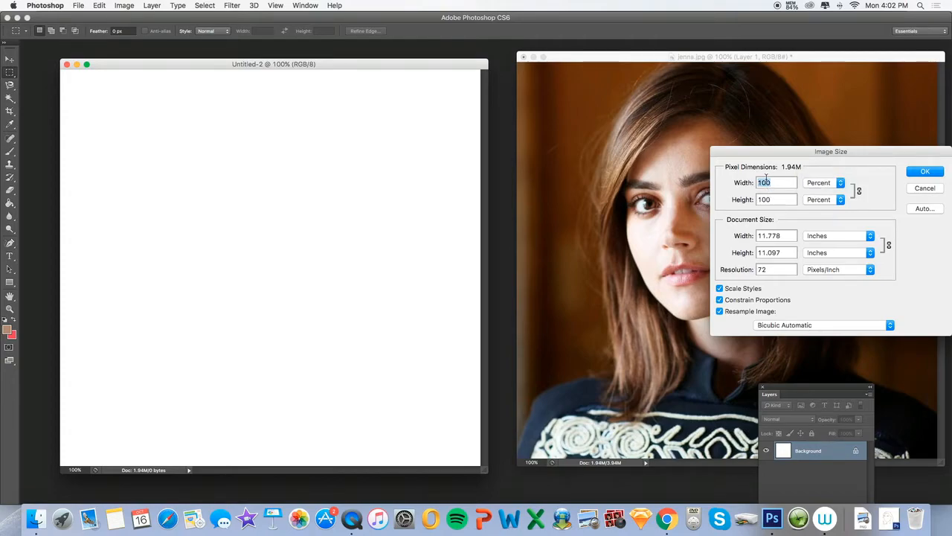
type("200")
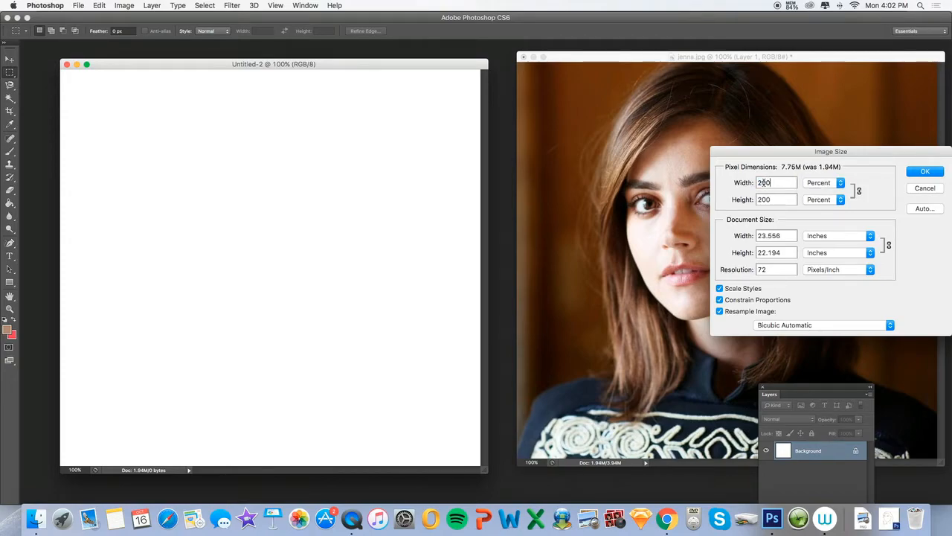
key("Return")
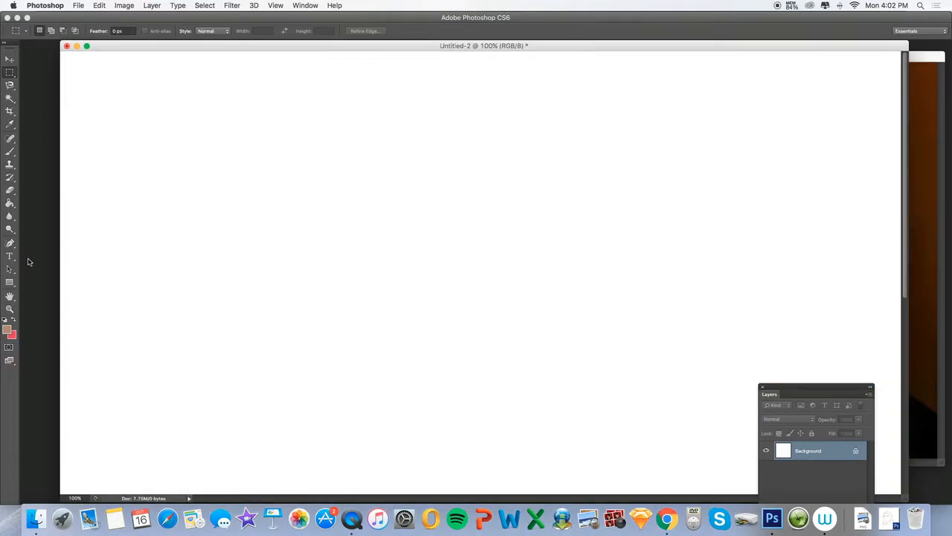
Step: Zoom the enlarged blank document out to 66.67% and move its window slightly lower over the portrait
left_click(9, 308)
left_click(228, 160, "alt")
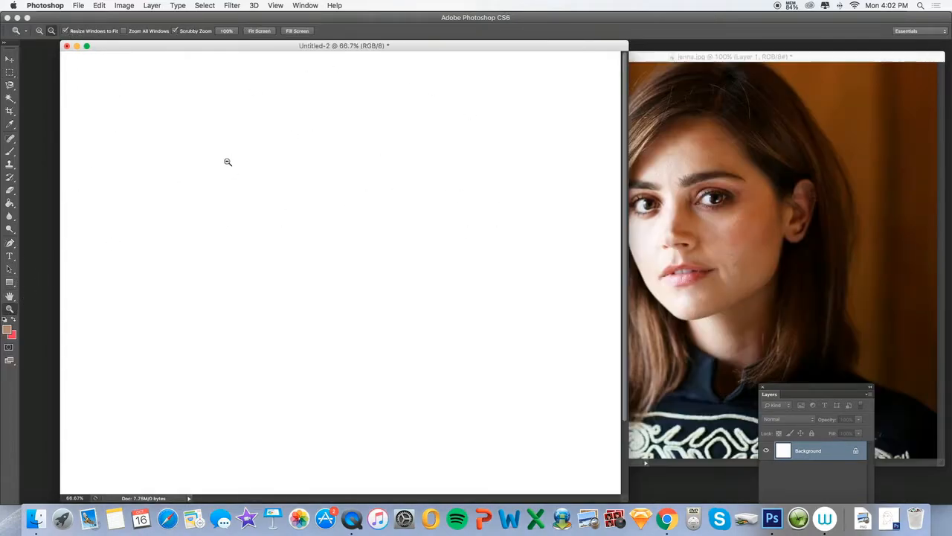
left_click_drag(331, 46, 326, 58)
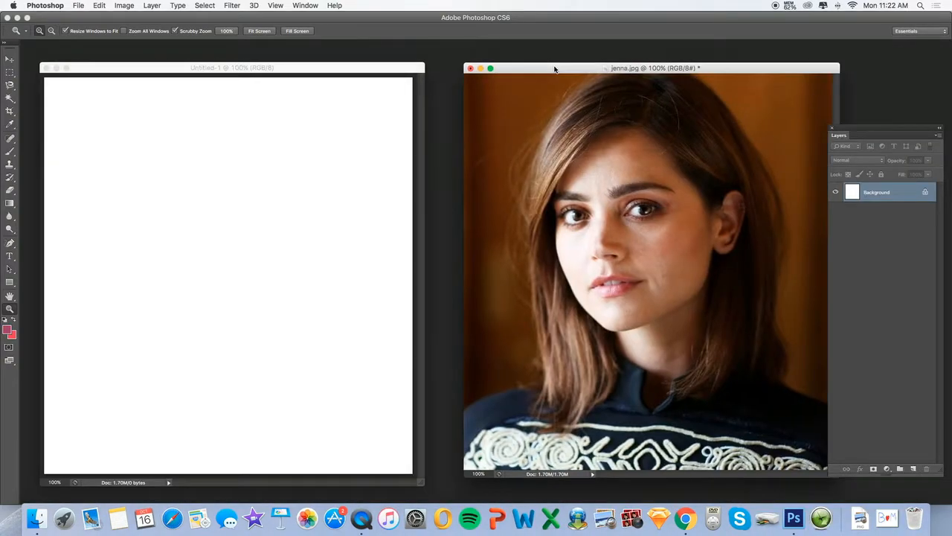
Step: Zoom the portrait out to 50% and arrange its window and the blank canvas window side by side with space between them
left_click(352, 69)
left_click_drag(352, 69, 355, 71)
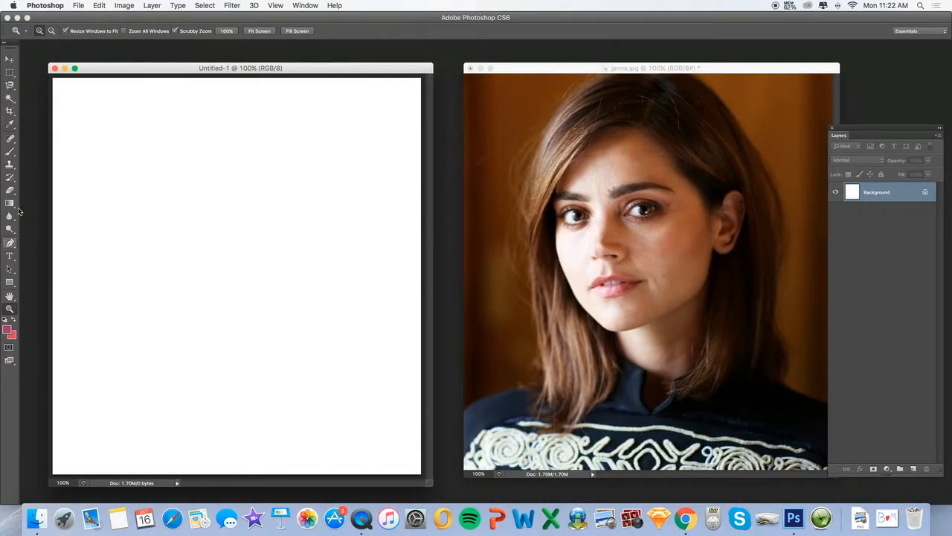
left_click(51, 30)
left_click(584, 260)
left_click(569, 220)
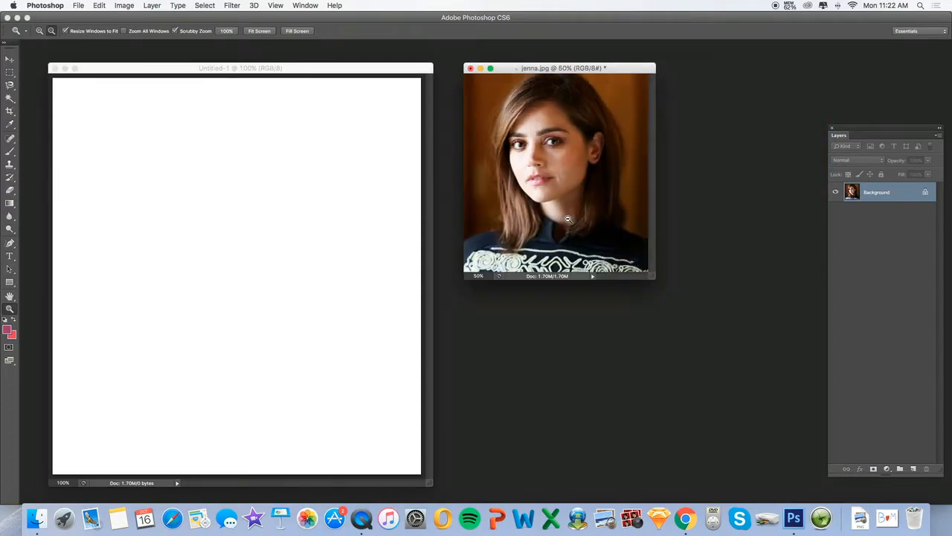
left_click_drag(579, 68, 674, 77)
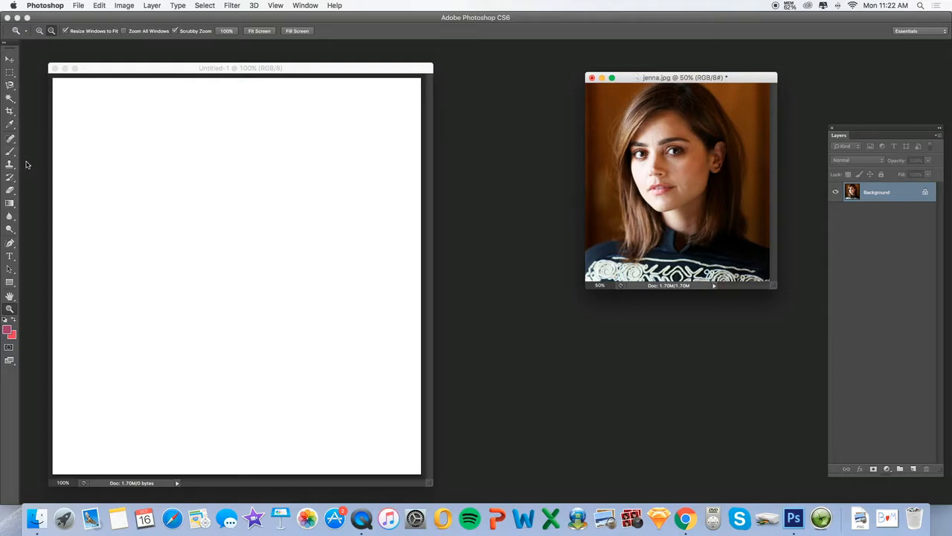
left_click_drag(180, 70, 204, 58)
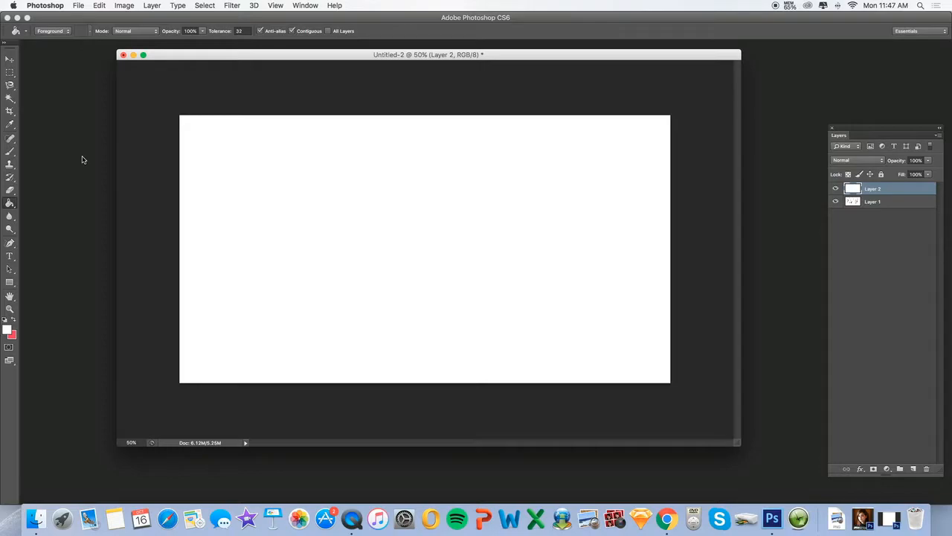
Step: Activate the Brush tool and set the foreground color to a deep pink
left_click(12, 151)
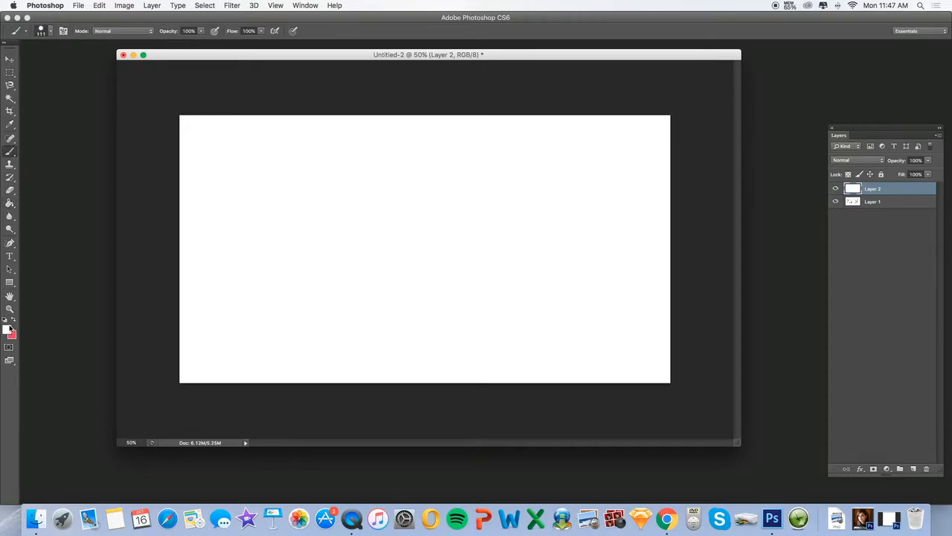
left_click(9, 329)
left_click(681, 199)
key("Return")
Step: Paint four separate wavy pink strokes of varying thickness across the upper part of the canvas on Layer 2
left_click_drag(447, 181, 301, 259)
mouse_move(533, 146)
left_mouse_down()
mouse_move(471, 263)
mouse_move(375, 257)
left_mouse_up()
mouse_move(416, 139)
left_mouse_down()
mouse_move(406, 117)
mouse_move(262, 281)
left_mouse_up()
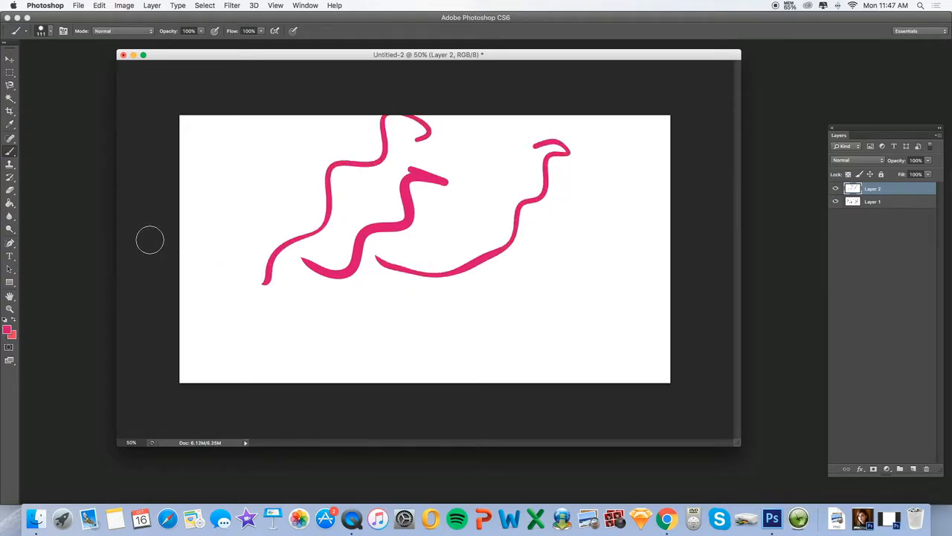
mouse_move(263, 146)
left_mouse_down()
mouse_move(262, 209)
mouse_move(216, 259)
mouse_move(250, 267)
left_mouse_up()
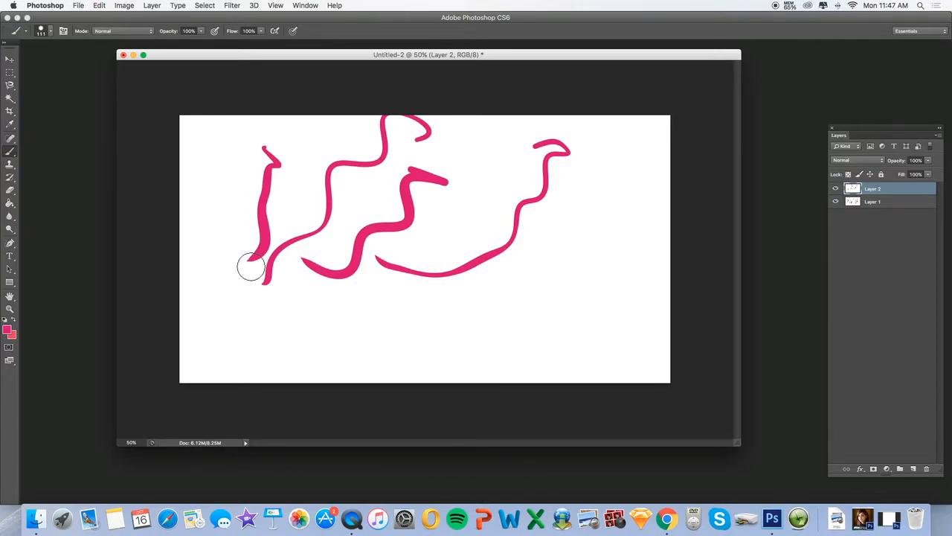
Step: Step backward through the history to remove all four pink strokes from Layer 2
left_click(102, 7)
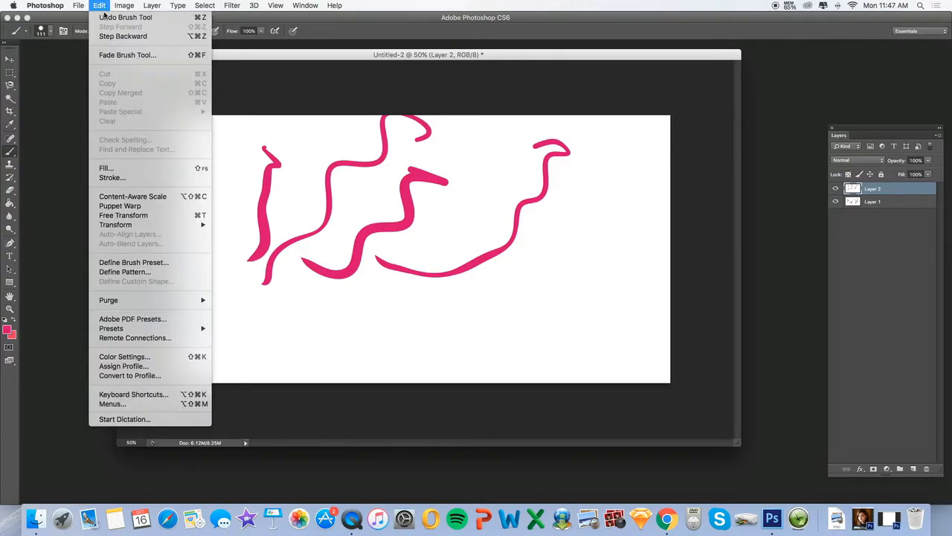
left_click(105, 38)
left_click(101, 8)
left_click(105, 37)
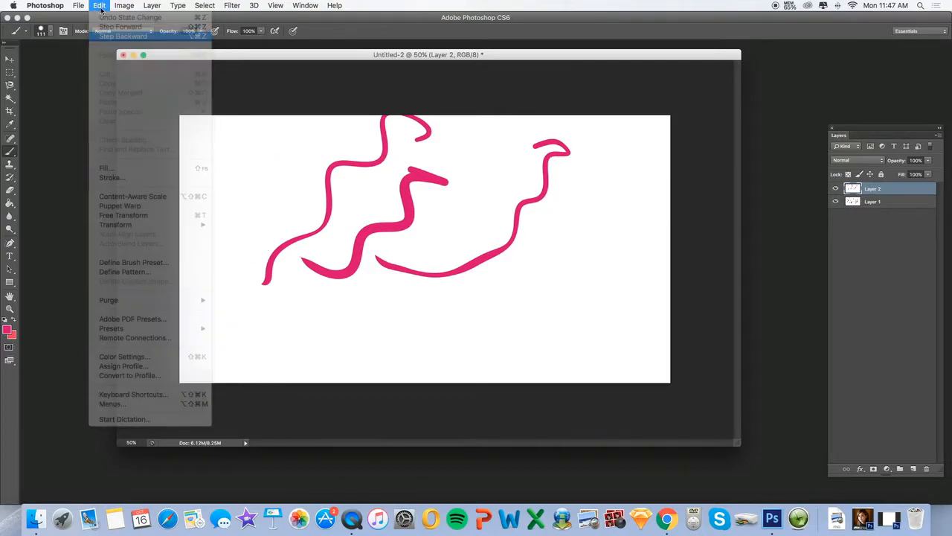
left_click(101, 8)
left_click(105, 38)
left_click(100, 6)
left_click(104, 37)
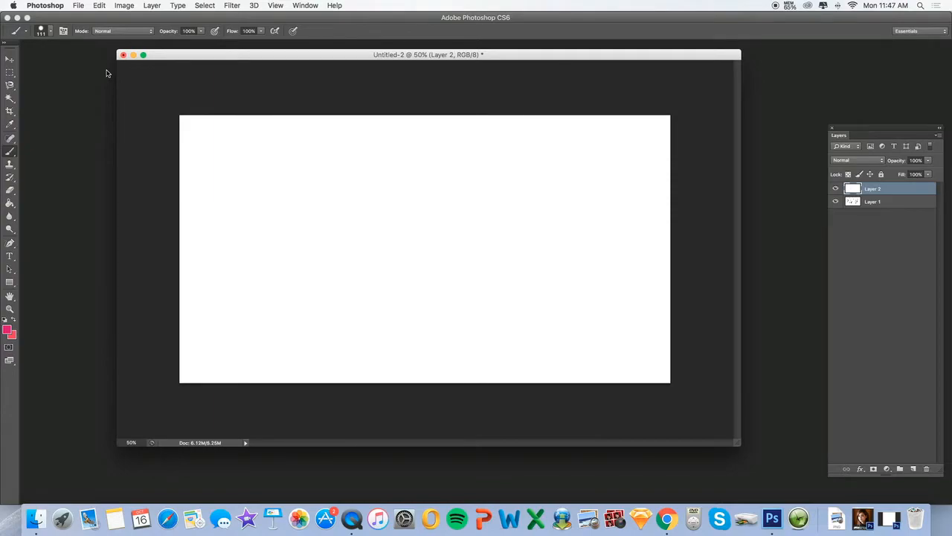
Step: Look through the available brush presets and their size and hardness settings
left_click(45, 32)
mouse_move(113, 118)
left_mouse_down()
mouse_move(113, 155)
mouse_move(111, 114)
mouse_move(113, 131)
left_mouse_up()
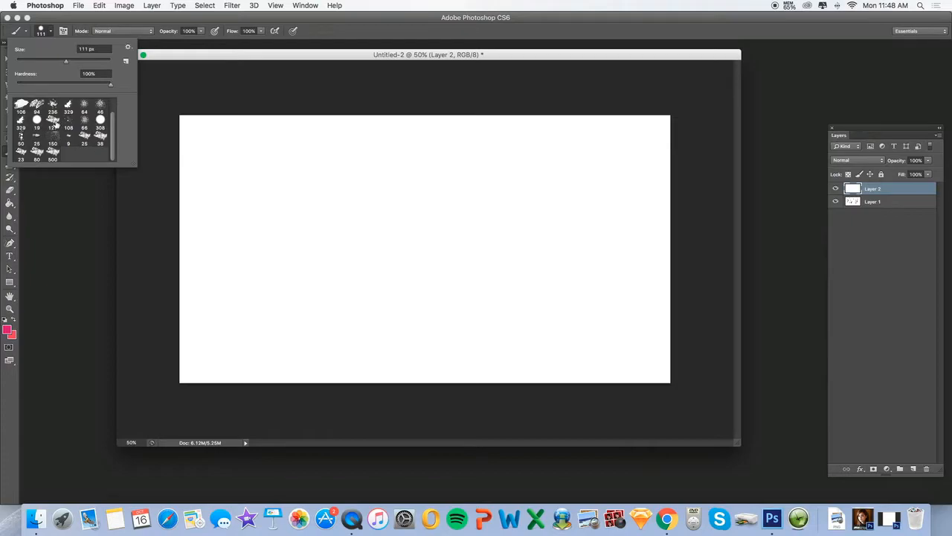
scroll(108, 149, "up", 1)
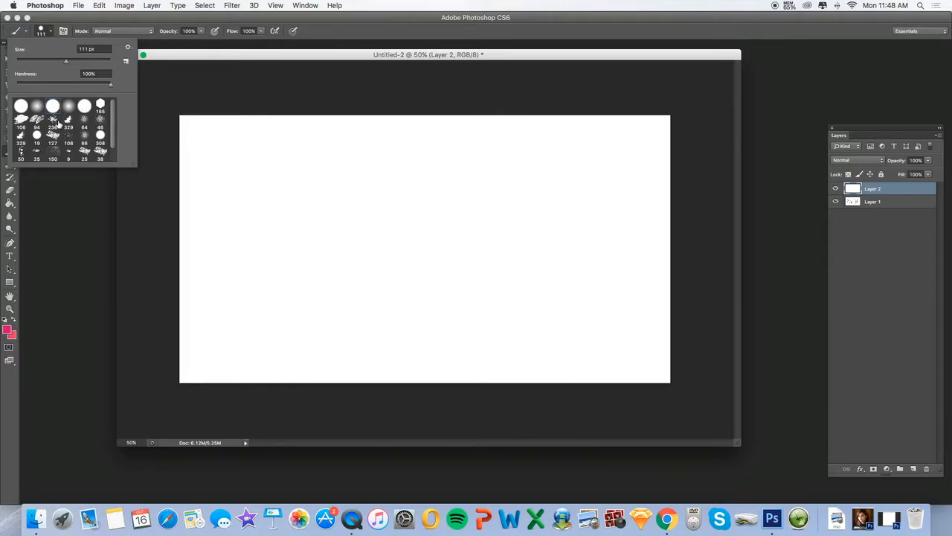
scroll(110, 120, "down", 1)
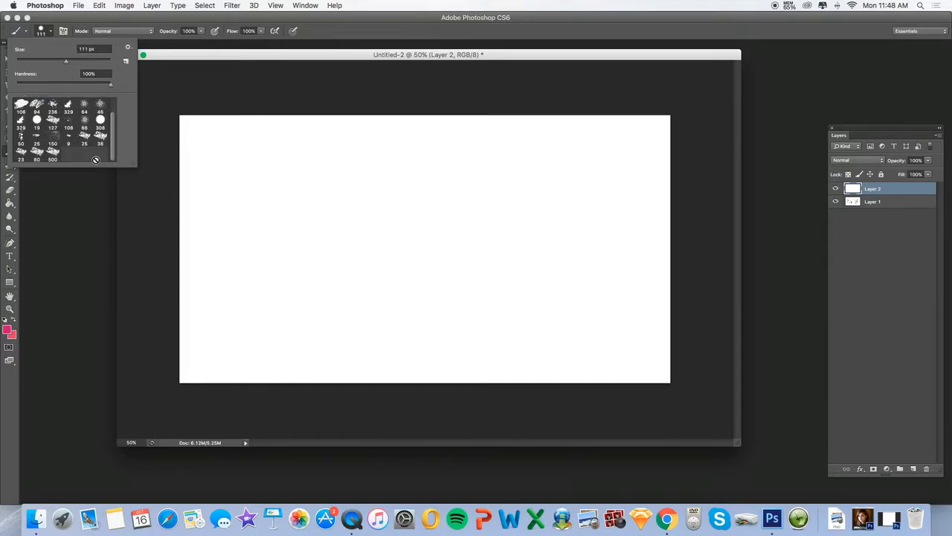
left_click(134, 199)
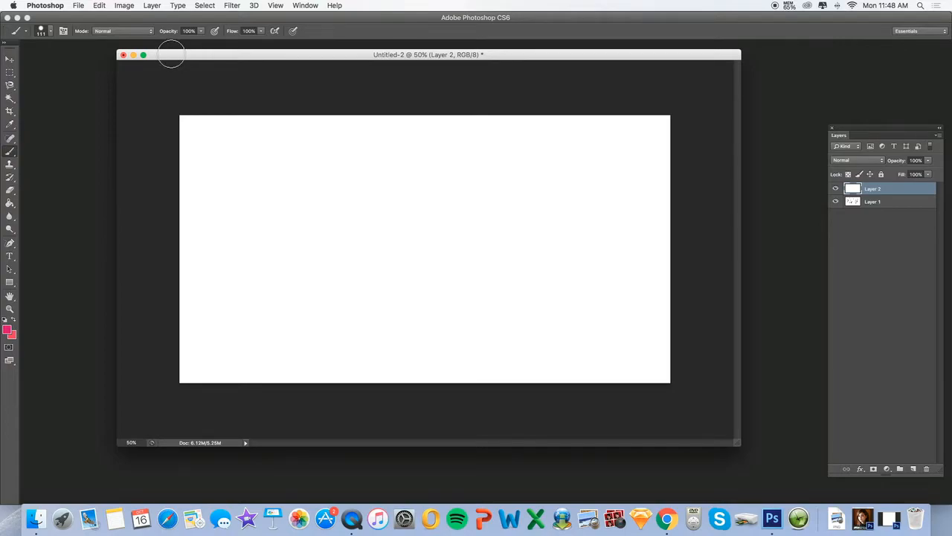
Step: Choose the textured 25 px brush preset, enlarge it to 77 px and paint a zigzag stroke on the canvas's left part
left_click_drag(172, 54, 166, 54)
left_click(50, 32)
double_click(85, 136)
left_click(46, 34)
left_click(54, 60)
mouse_move(238, 147)
left_mouse_down()
mouse_move(247, 243)
mouse_move(261, 165)
mouse_move(255, 257)
left_mouse_up()
Step: Paint a vertical sample with the round 308 px preset and a cloudy one to its right with the 106 px preset
left_click(42, 32)
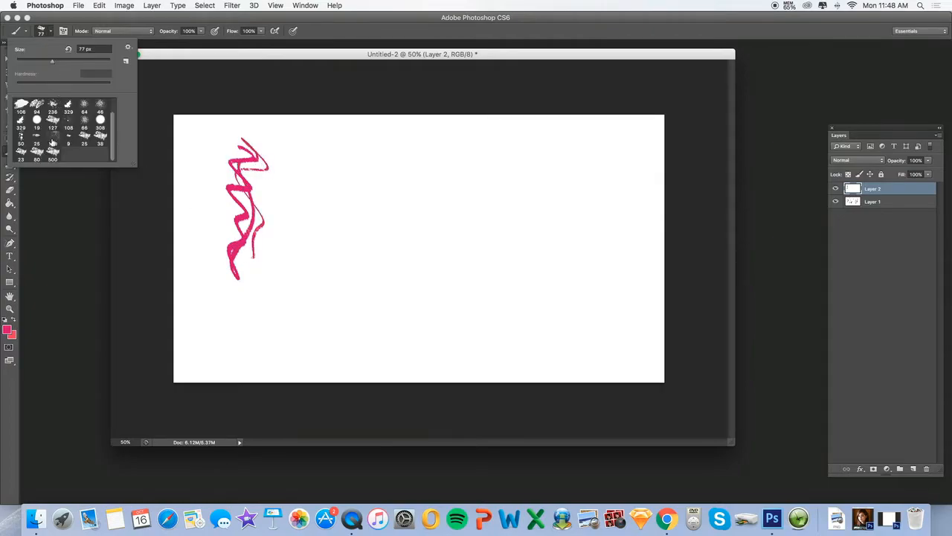
double_click(99, 121)
mouse_move(297, 166)
left_mouse_down()
mouse_move(303, 217)
mouse_move(283, 303)
left_mouse_up()
left_click(42, 32)
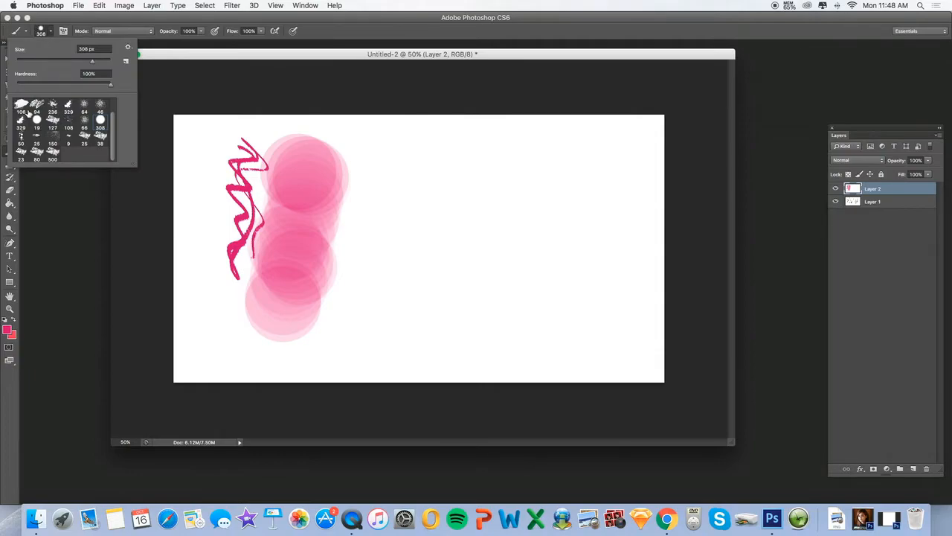
double_click(21, 104)
mouse_move(399, 191)
left_mouse_down()
mouse_move(376, 250)
mouse_move(372, 240)
mouse_move(389, 206)
mouse_move(354, 320)
left_mouse_up()
Step: Paint a dense textured patch with the 236 px splatter preset above the cloudy sample and extend the texture over the round sample
left_click(42, 32)
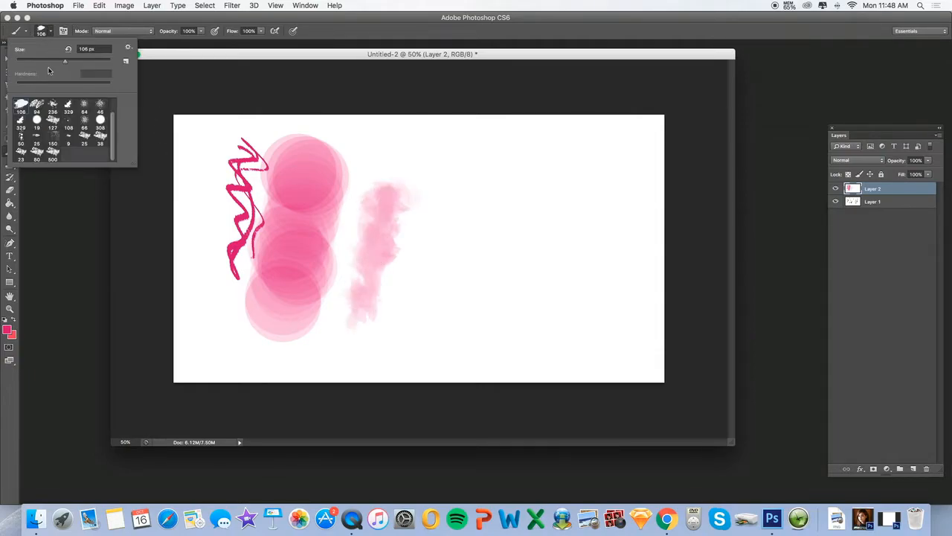
double_click(55, 112)
left_click(424, 169)
mouse_move(428, 177)
left_mouse_down()
mouse_move(428, 212)
mouse_move(419, 215)
mouse_move(443, 192)
mouse_move(441, 178)
mouse_move(418, 169)
mouse_move(459, 146)
mouse_move(398, 140)
mouse_move(413, 153)
mouse_move(392, 153)
mouse_move(400, 156)
mouse_move(428, 153)
mouse_move(437, 186)
mouse_move(429, 224)
mouse_move(413, 197)
left_mouse_up()
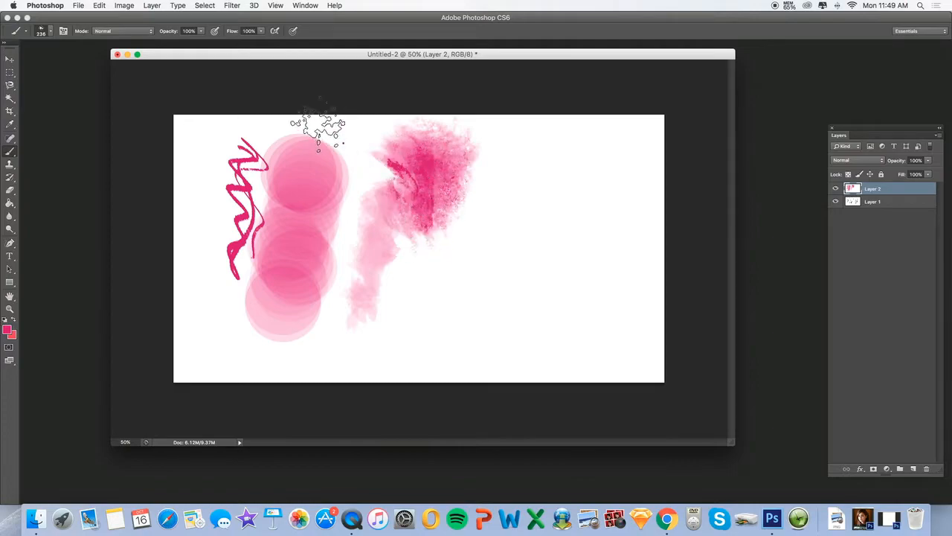
mouse_move(407, 232)
left_mouse_down()
mouse_move(439, 214)
mouse_move(416, 274)
left_mouse_up()
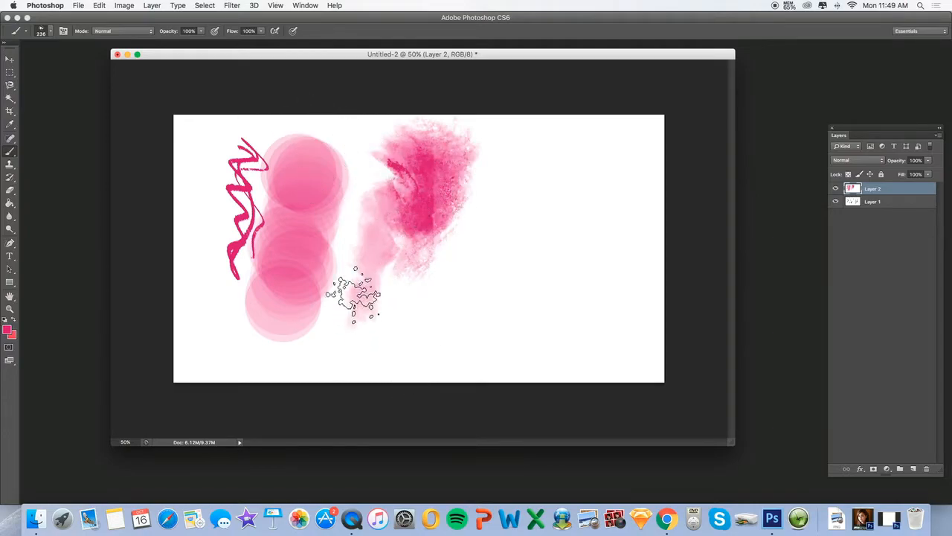
mouse_move(336, 170)
left_mouse_down()
mouse_move(302, 242)
mouse_move(311, 239)
mouse_move(319, 275)
mouse_move(292, 290)
mouse_move(319, 267)
mouse_move(319, 277)
mouse_move(290, 327)
left_mouse_up()
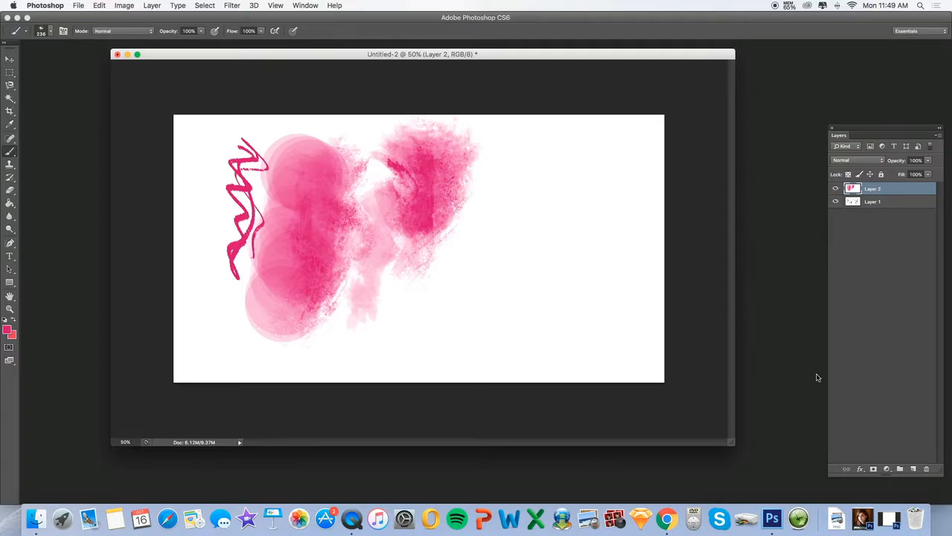
Step: Add a new layer above Layer 2 and fill it with white using the Paint Bucket tool
left_click(914, 468)
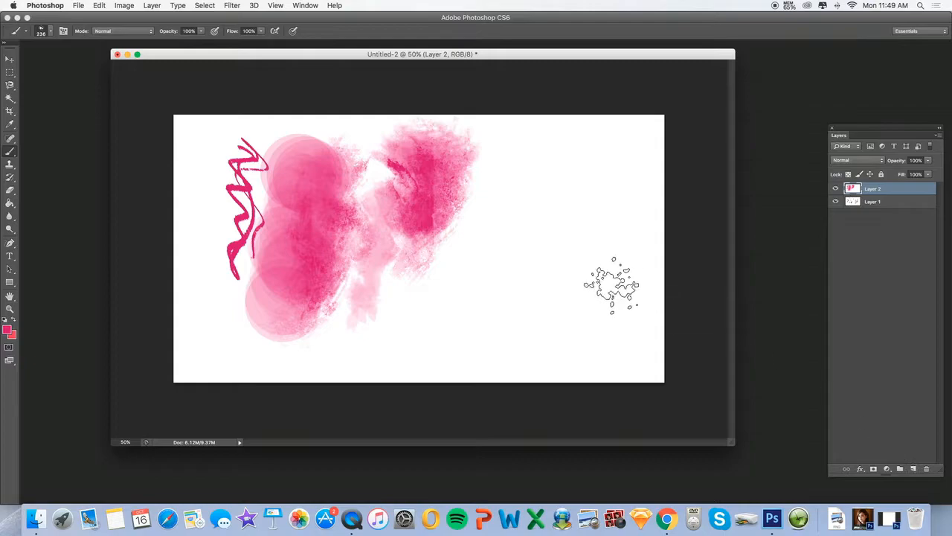
key("g")
left_click(511, 225)
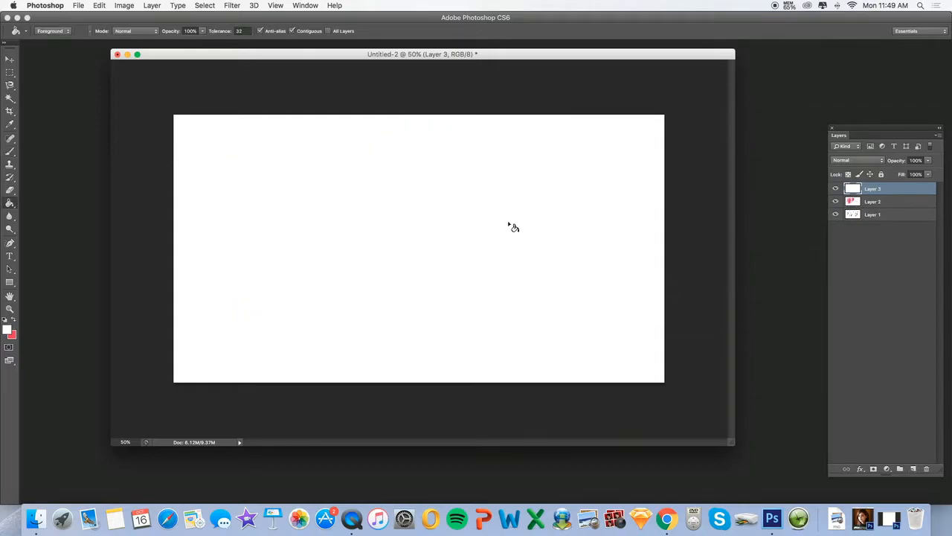
Step: Load the loish.abr brush file from the The_Loish_Brushset folder in Downloads into the brush presets
left_click(10, 151)
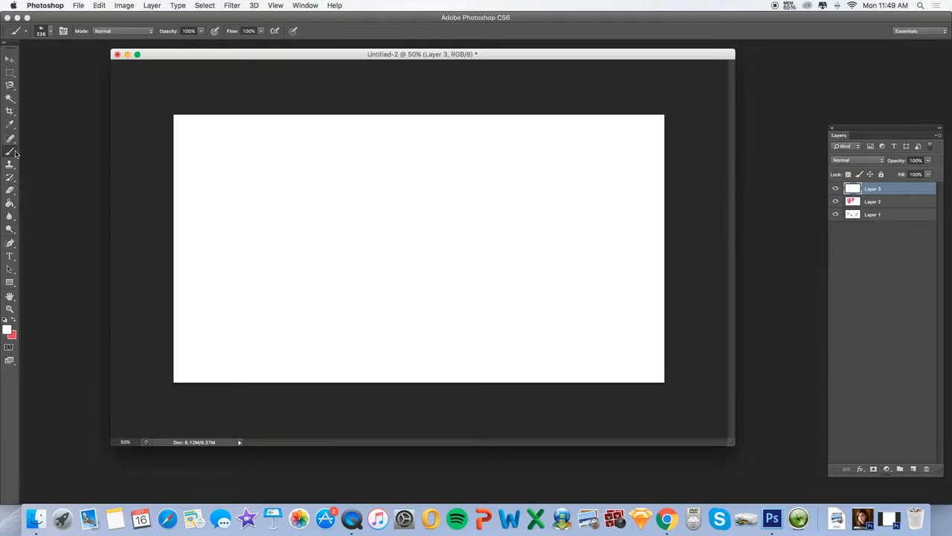
left_click(50, 32)
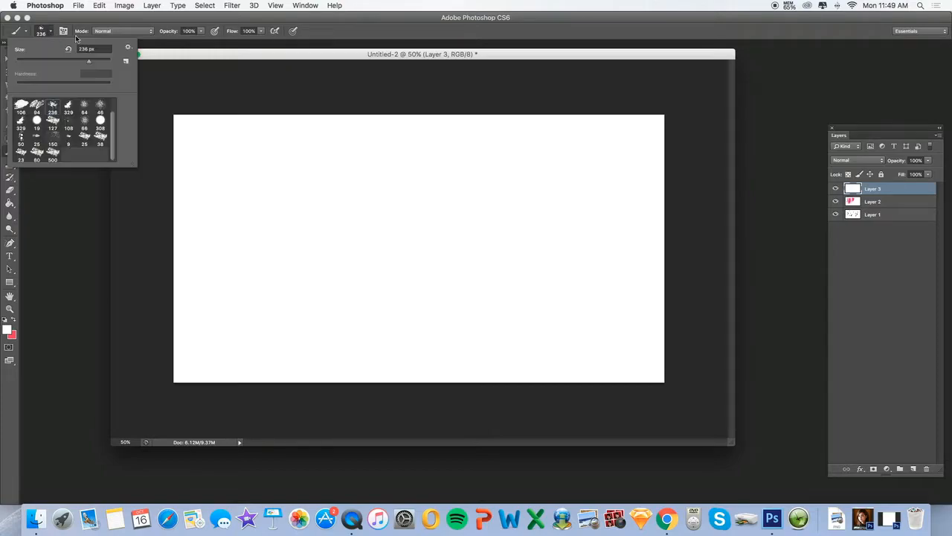
left_click(128, 49)
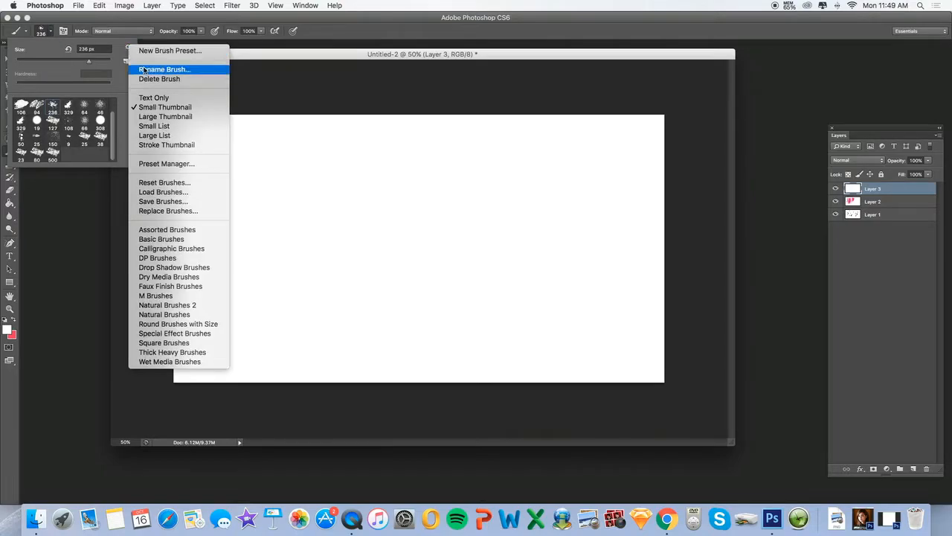
left_click(145, 193)
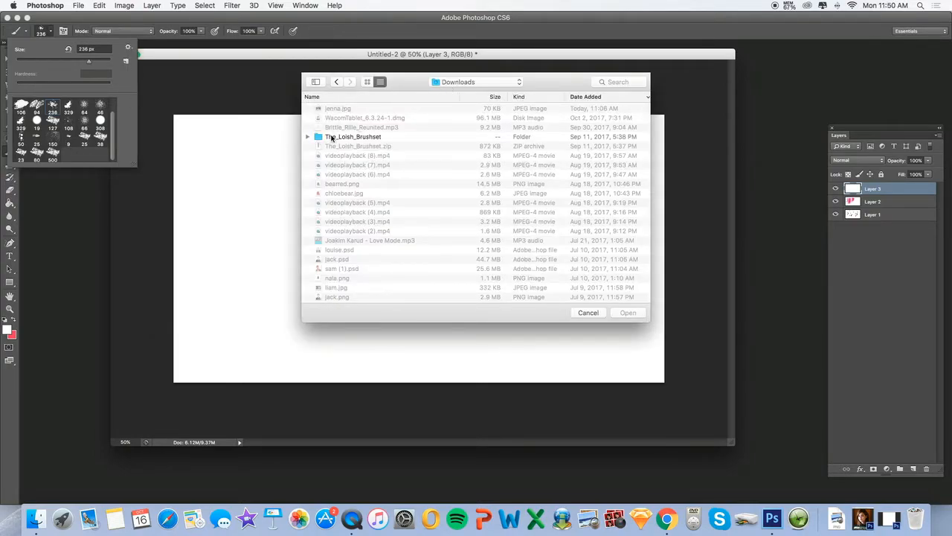
double_click(331, 138)
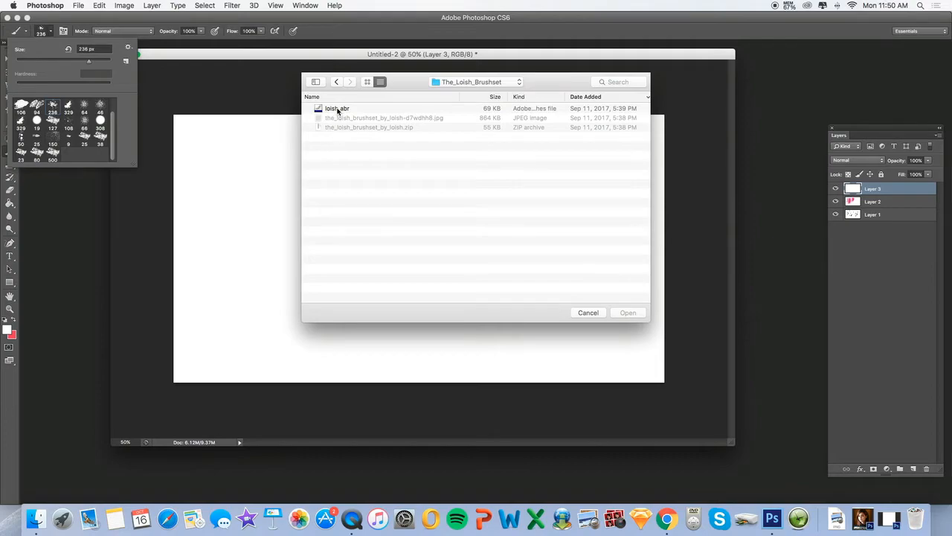
left_click(339, 109)
left_click(627, 313)
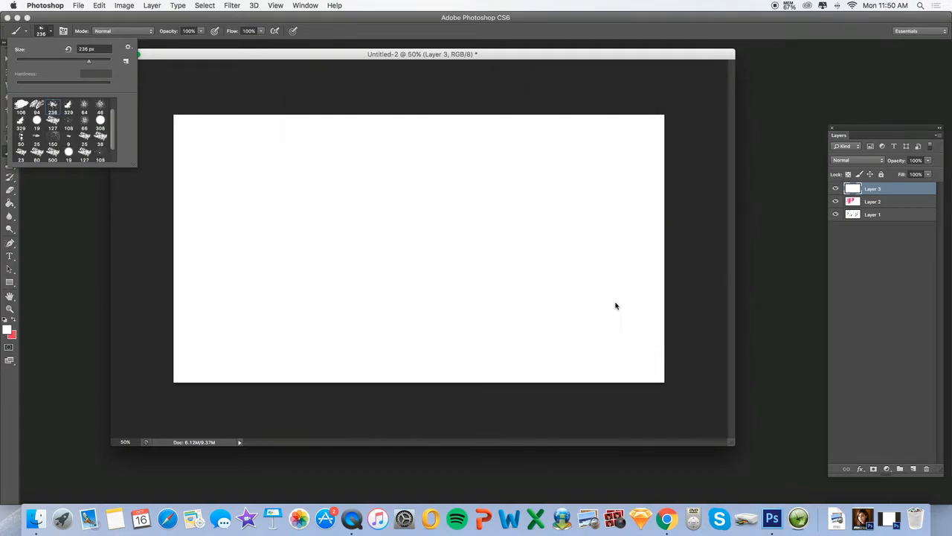
Step: Choose the hard round brush preset with 100% hardness and set the foreground color to a bright pink
mouse_move(113, 123)
left_mouse_down()
mouse_move(113, 145)
mouse_move(111, 114)
mouse_move(109, 146)
mouse_move(112, 108)
mouse_move(113, 145)
mouse_move(113, 122)
left_mouse_up()
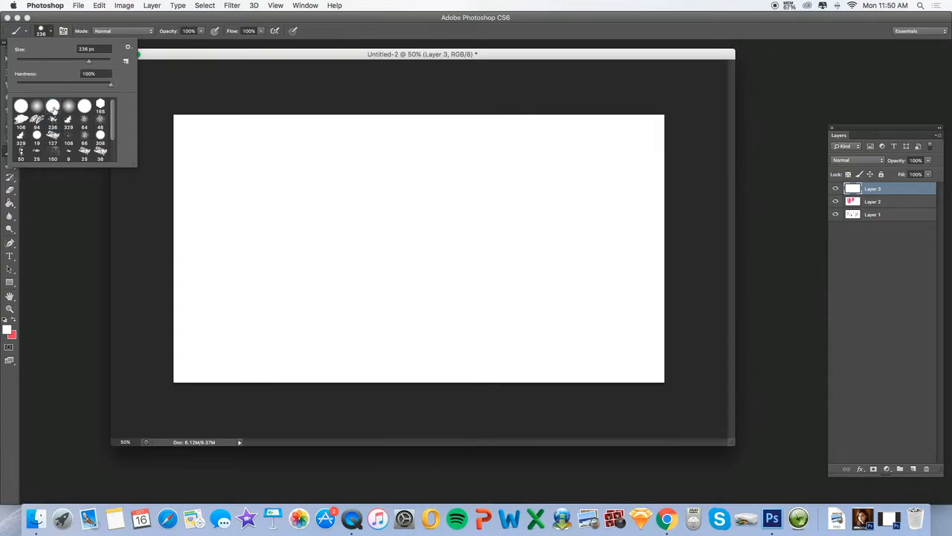
double_click(53, 109)
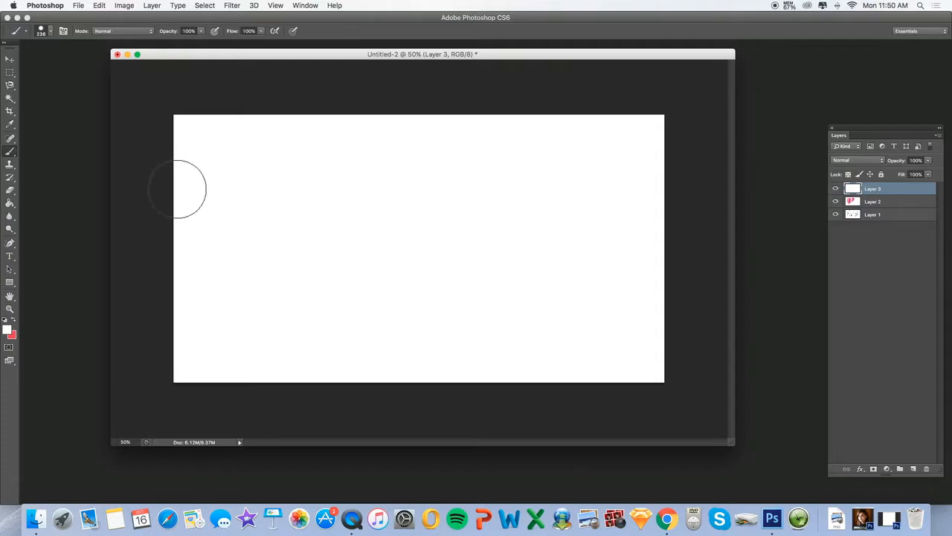
left_click(7, 329)
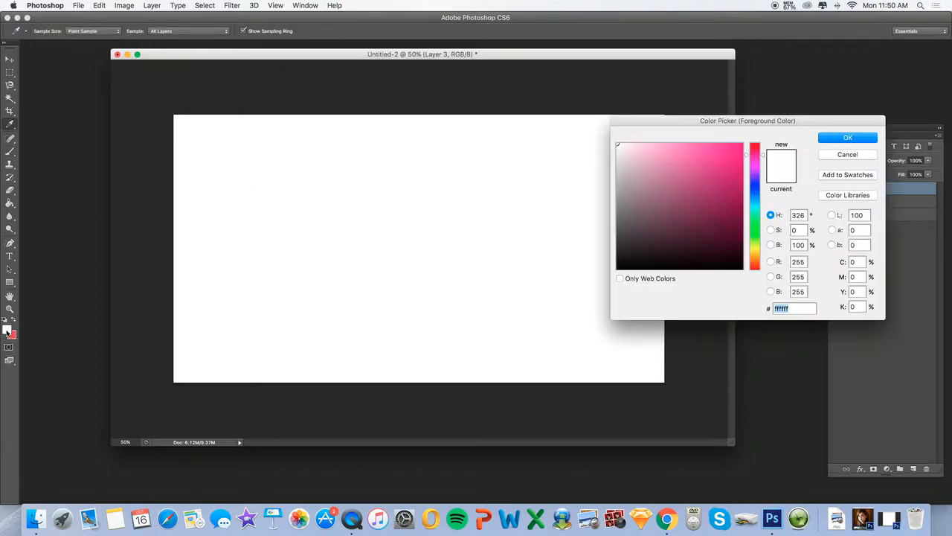
left_click(689, 180)
left_click(848, 138)
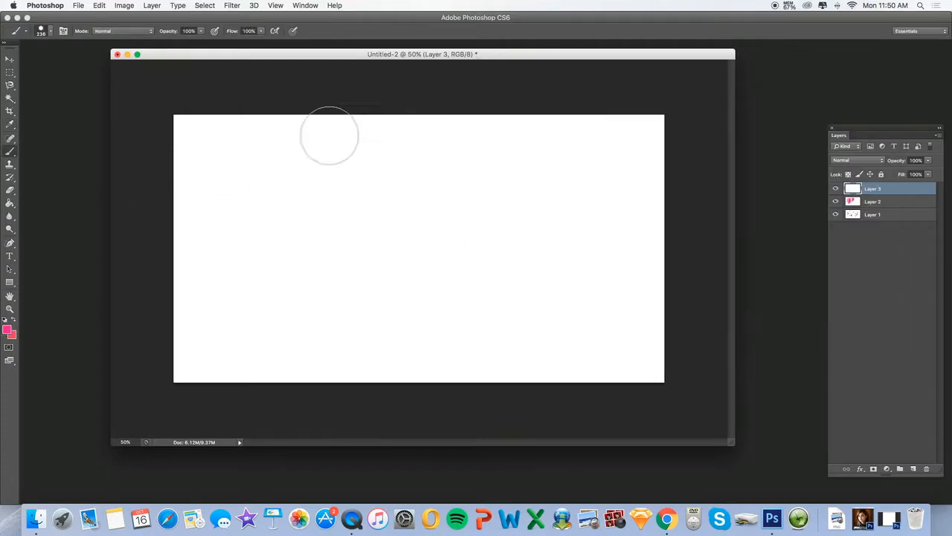
Step: Reduce the brush size to 62 px and paint a straight vertical pink stroke near the canvas's left edge on Layer 3
left_click(43, 31)
left_click(35, 61)
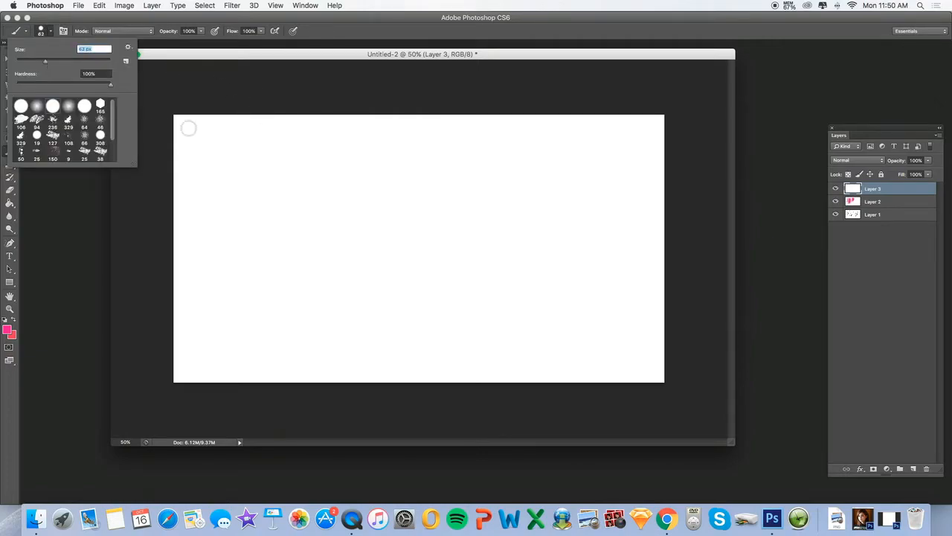
left_click(232, 95)
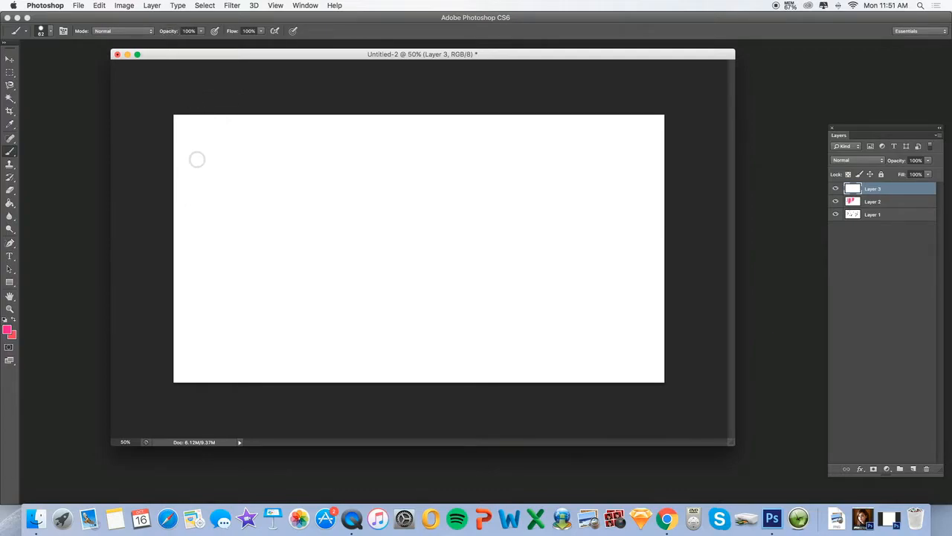
left_click_drag(195, 135, 193, 243)
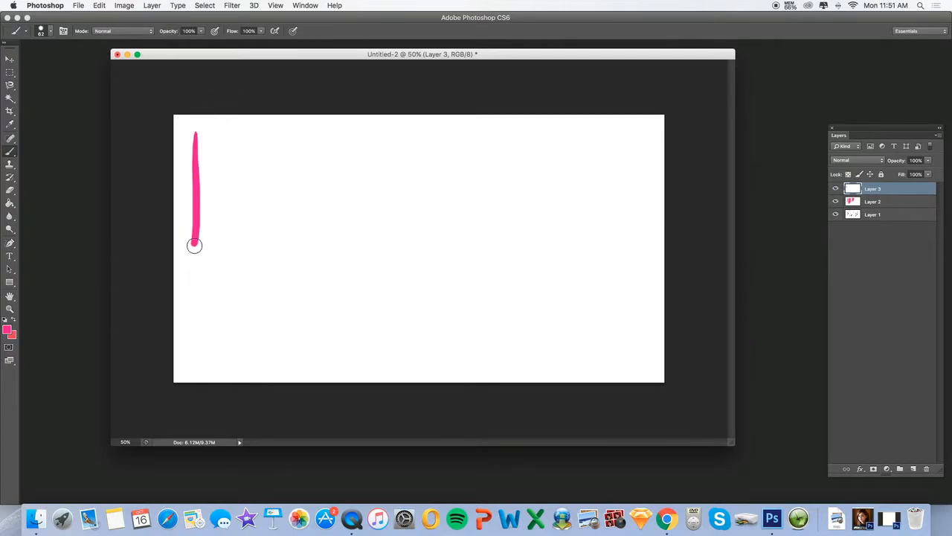
Step: Paint a vertical pink stroke at 59% opacity, and another stroke plus a patch of overlapping strokes at 4% opacity
left_click_drag(170, 32, 153, 34)
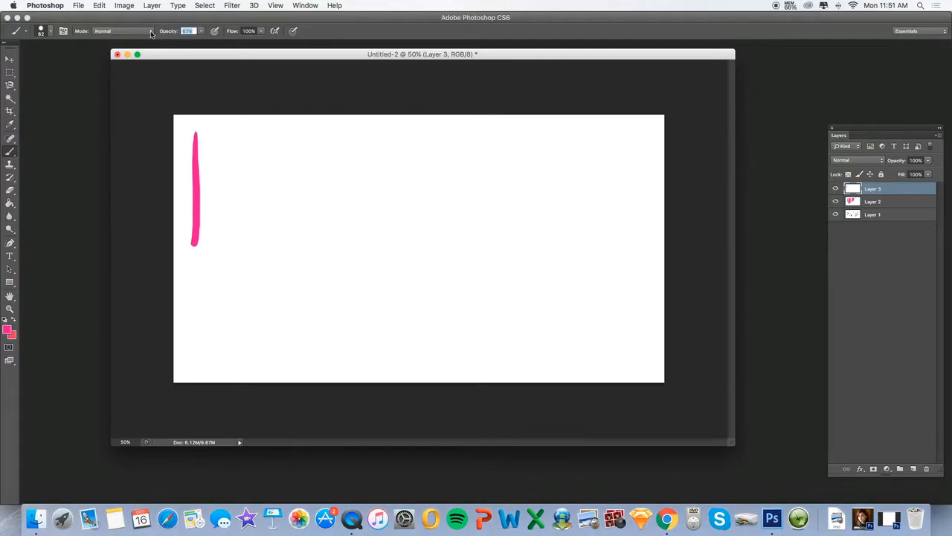
left_click_drag(215, 131, 213, 245)
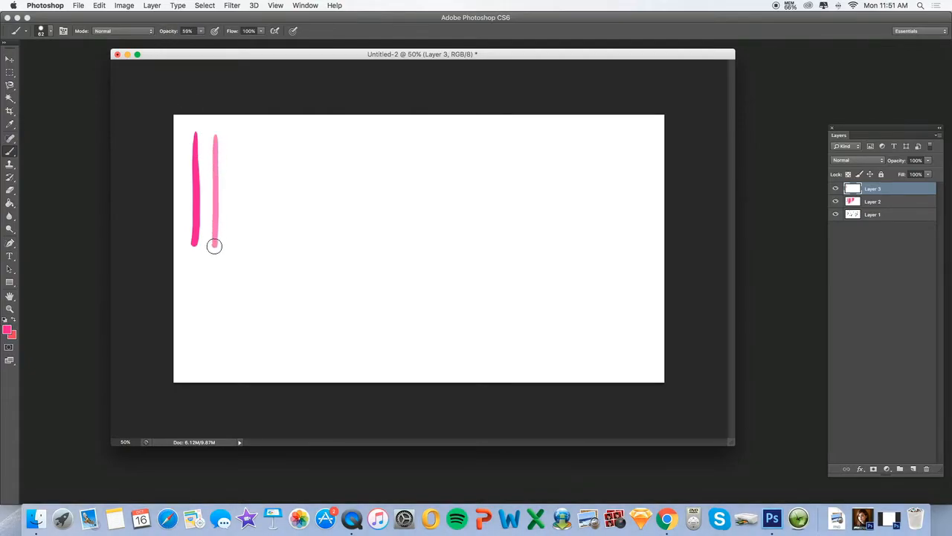
left_click_drag(169, 32, 146, 34)
left_click_drag(236, 140, 235, 245)
mouse_move(264, 119)
left_mouse_down()
mouse_move(252, 158)
mouse_move(254, 137)
mouse_move(257, 129)
mouse_move(255, 212)
mouse_move(264, 146)
mouse_move(263, 189)
mouse_move(269, 162)
mouse_move(271, 193)
mouse_move(277, 146)
mouse_move(276, 192)
mouse_move(287, 151)
mouse_move(282, 183)
mouse_move(287, 170)
mouse_move(300, 171)
mouse_move(267, 190)
mouse_move(259, 136)
mouse_move(250, 205)
mouse_move(254, 131)
mouse_move(258, 208)
left_mouse_up()
mouse_move(258, 208)
left_mouse_down()
mouse_move(254, 142)
mouse_move(252, 213)
mouse_move(260, 148)
mouse_move(259, 211)
mouse_move(270, 143)
mouse_move(264, 193)
mouse_move(278, 161)
left_mouse_up()
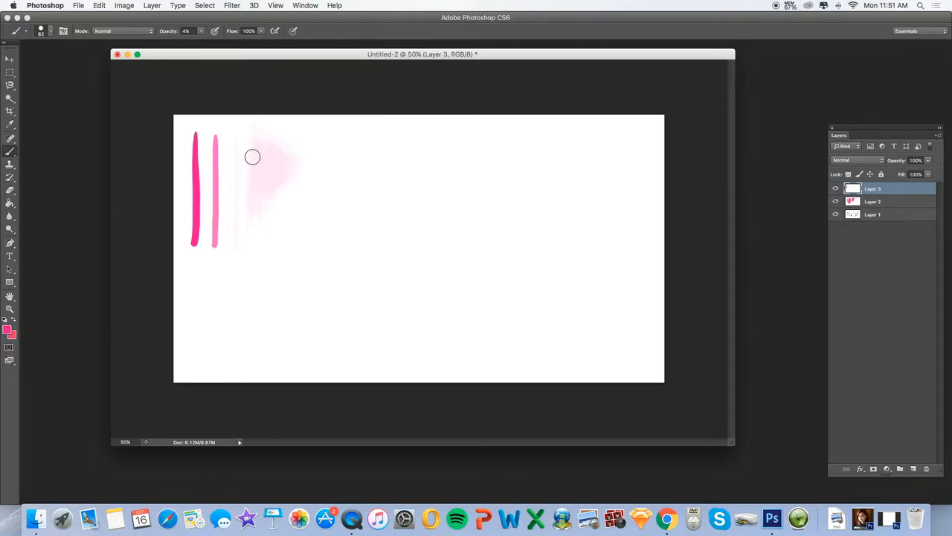
mouse_move(268, 161)
left_mouse_down()
mouse_move(260, 259)
mouse_move(257, 221)
mouse_move(309, 138)
left_mouse_up()
Step: Restore the brush opacity to 100% and paint a slightly slanted vertical stroke beside the faint patch
left_click_drag(165, 33, 250, 47)
left_click_drag(333, 131, 323, 237)
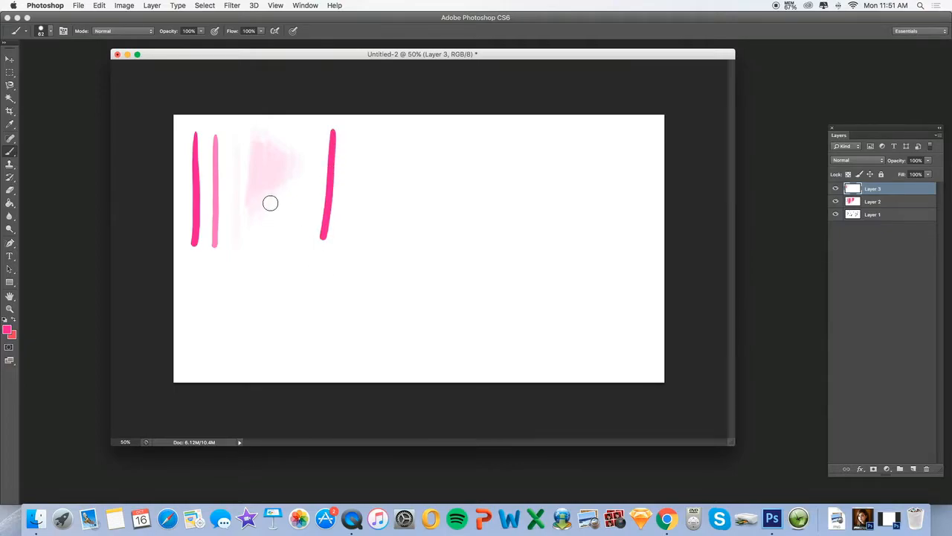
Step: Try a pink stroke at 61% flow and 100% opacity beside the slanted stroke, and undo it
left_click(232, 31)
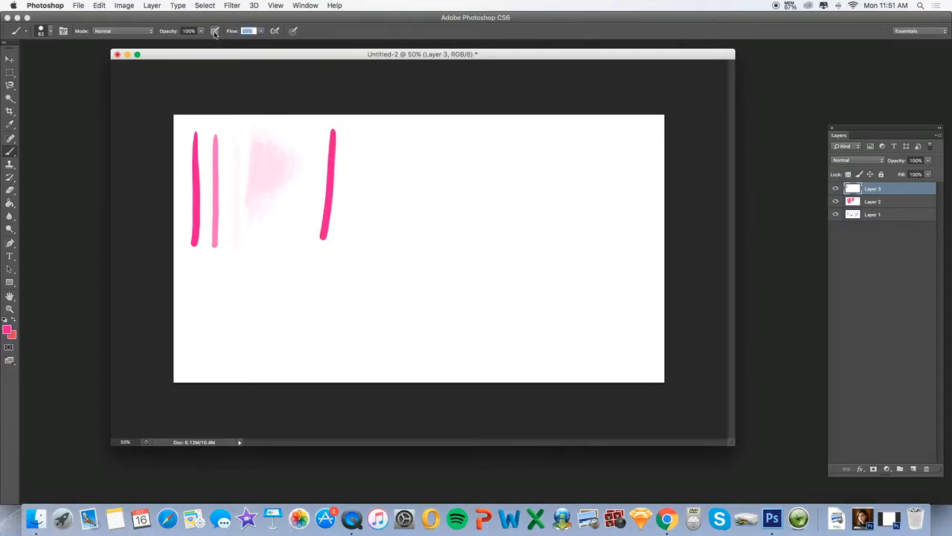
type("61")
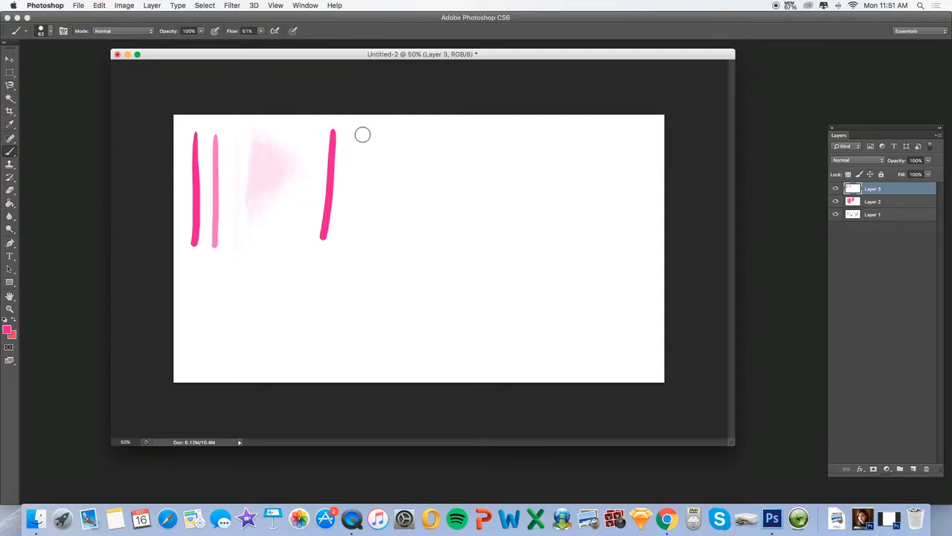
mouse_move(357, 142)
left_mouse_down()
mouse_move(354, 212)
mouse_move(365, 143)
mouse_move(358, 210)
left_mouse_up()
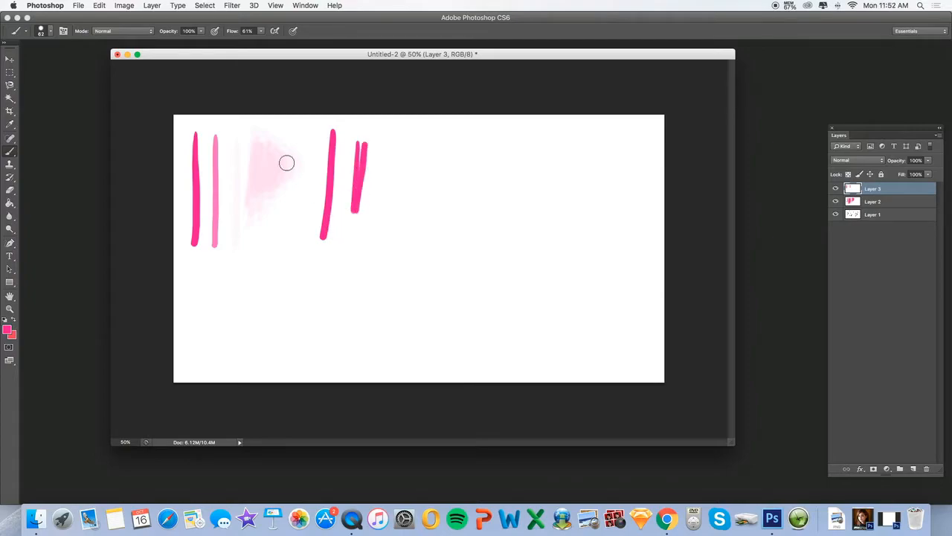
left_click(100, 6)
left_click(106, 36)
Step: Reduce the brush flow to paint a crosshatched patch, and paint a soft patch beside it at 1% flow
left_click_drag(231, 32, 214, 34)
mouse_move(362, 141)
left_mouse_down()
mouse_move(357, 222)
mouse_move(366, 148)
mouse_move(357, 220)
mouse_move(370, 150)
mouse_move(363, 211)
mouse_move(373, 159)
mouse_move(370, 202)
mouse_move(378, 173)
mouse_move(379, 209)
mouse_move(390, 184)
mouse_move(359, 182)
mouse_move(386, 190)
mouse_move(353, 198)
mouse_move(360, 206)
mouse_move(386, 149)
mouse_move(375, 220)
mouse_move(390, 186)
left_mouse_up()
left_click_drag(233, 32, 219, 32)
mouse_move(417, 144)
left_mouse_down()
mouse_move(404, 226)
mouse_move(426, 146)
mouse_move(411, 225)
mouse_move(432, 145)
mouse_move(445, 177)
mouse_move(425, 204)
mouse_move(420, 167)
mouse_move(429, 186)
mouse_move(439, 173)
mouse_move(433, 195)
mouse_move(430, 179)
mouse_move(419, 183)
mouse_move(424, 145)
mouse_move(423, 189)
mouse_move(441, 184)
mouse_move(435, 198)
mouse_move(432, 174)
mouse_move(414, 202)
mouse_move(417, 158)
left_mouse_up()
Step: Paint two scribbled patches at 65% opacity, the first with 32% flow and the second with 64% flow
key("6")
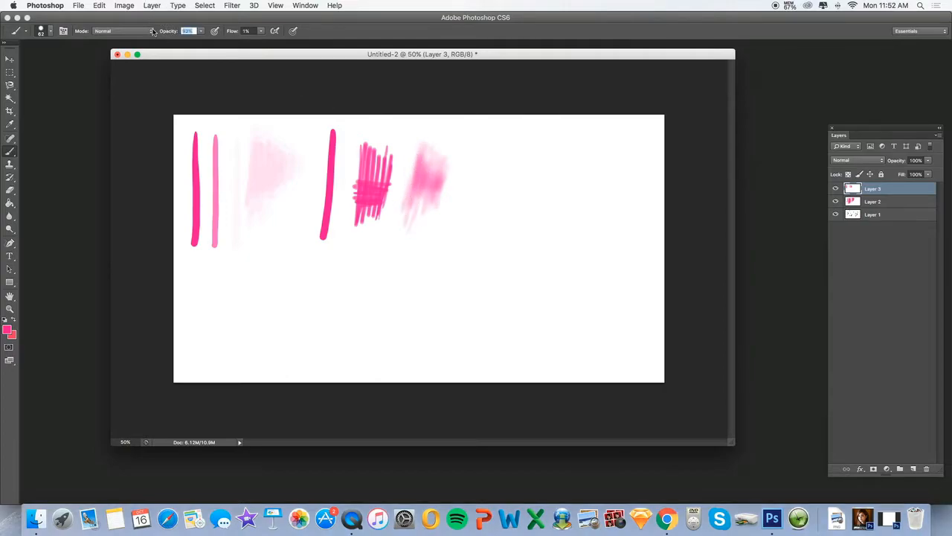
key("5")
key("shift+3")
key("shift+2")
mouse_move(466, 161)
left_mouse_down()
mouse_move(458, 200)
mouse_move(468, 170)
mouse_move(483, 205)
mouse_move(469, 184)
mouse_move(460, 191)
mouse_move(467, 149)
mouse_move(462, 170)
mouse_move(473, 158)
mouse_move(482, 203)
mouse_move(482, 168)
mouse_move(468, 187)
mouse_move(472, 140)
mouse_move(478, 177)
left_mouse_up()
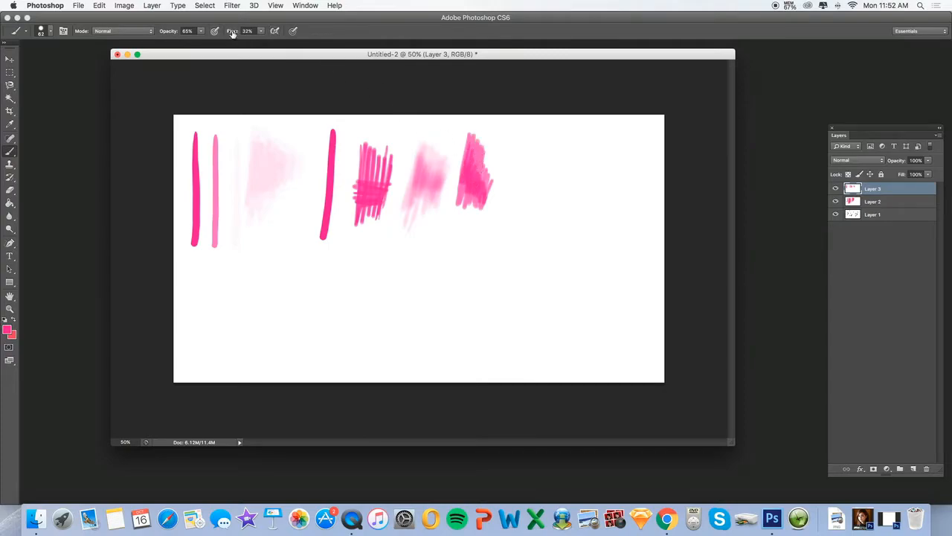
left_click_drag(231, 32, 215, 32)
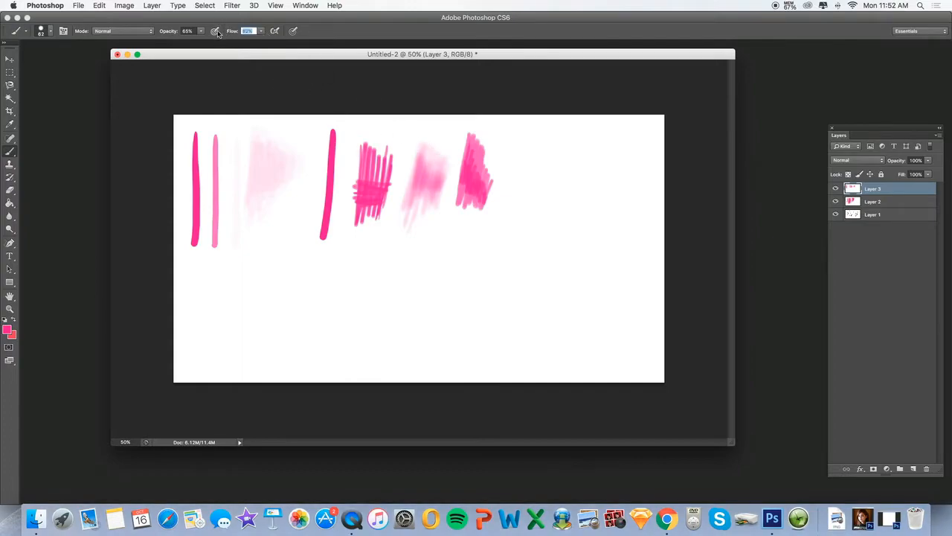
mouse_move(513, 143)
left_mouse_down()
mouse_move(530, 195)
mouse_move(513, 169)
mouse_move(521, 198)
mouse_move(519, 157)
mouse_move(515, 197)
left_mouse_up()
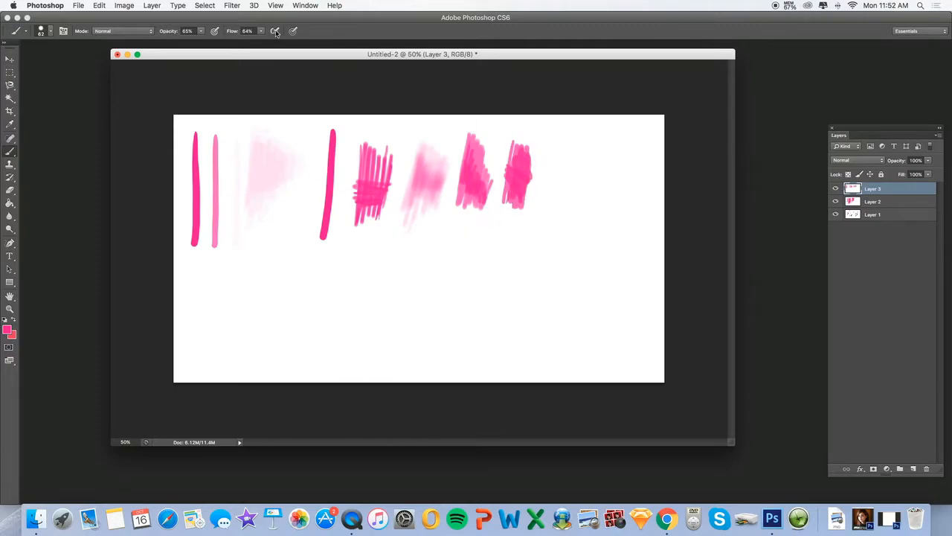
Step: Set the flow to 100% and the opacity to 47%, and paint a scribbled patch below the slanted stroke
left_click_drag(227, 33, 296, 36)
left_click_drag(173, 33, 164, 33)
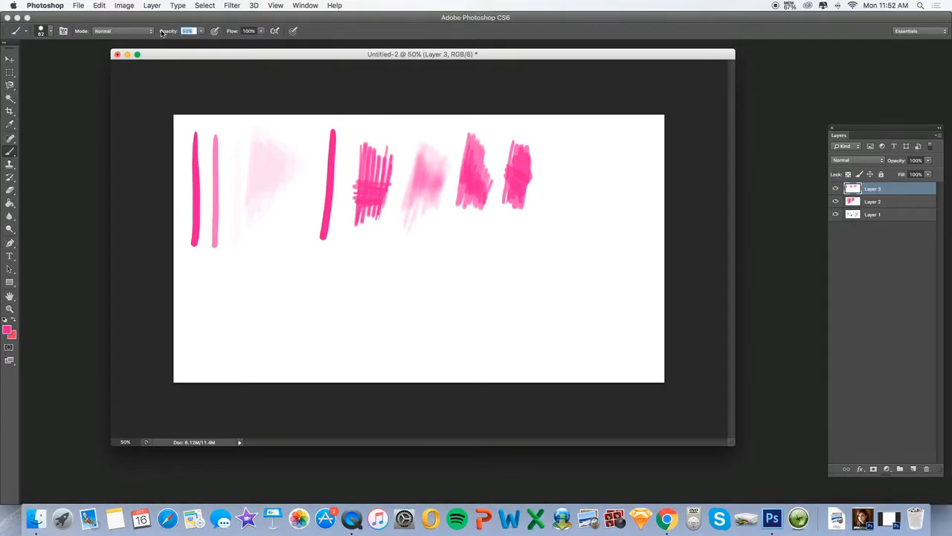
mouse_move(322, 272)
left_mouse_down()
mouse_move(323, 322)
mouse_move(353, 280)
mouse_move(334, 320)
mouse_move(341, 277)
mouse_move(328, 290)
mouse_move(319, 278)
mouse_move(339, 276)
mouse_move(340, 319)
mouse_move(352, 289)
mouse_move(328, 297)
mouse_move(315, 319)
left_mouse_up()
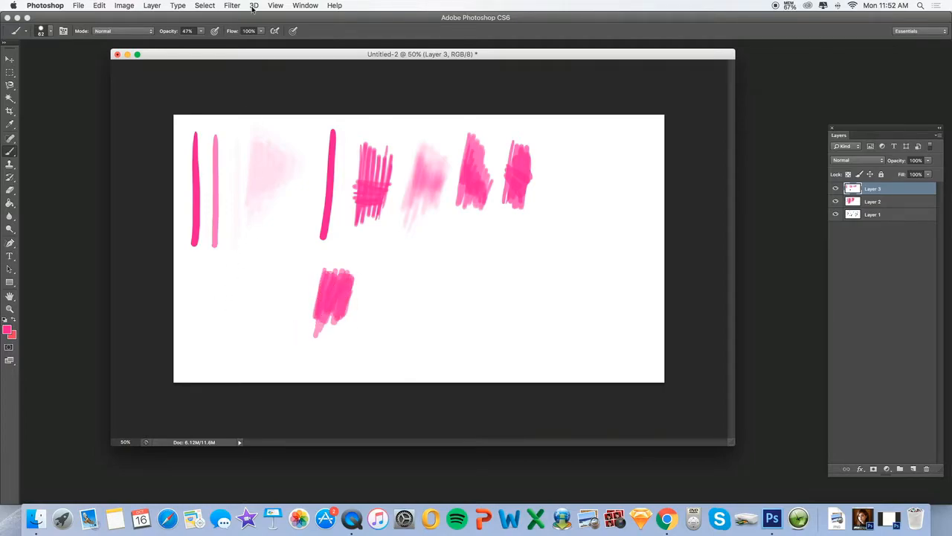
Step: Restore the opacity to 100% and paint more sample patches on the lower half of the canvas with reduced flow
left_click_drag(166, 33, 217, 34)
left_click_drag(231, 31, 213, 31)
mouse_move(409, 264)
left_mouse_down()
mouse_move(423, 297)
mouse_move(444, 283)
mouse_move(459, 294)
left_mouse_up()
left_click_drag(233, 33, 219, 33)
mouse_move(461, 258)
left_mouse_down()
mouse_move(543, 278)
mouse_move(473, 272)
mouse_move(535, 287)
mouse_move(478, 283)
left_mouse_up()
right_click(450, 341)
left_click(458, 288)
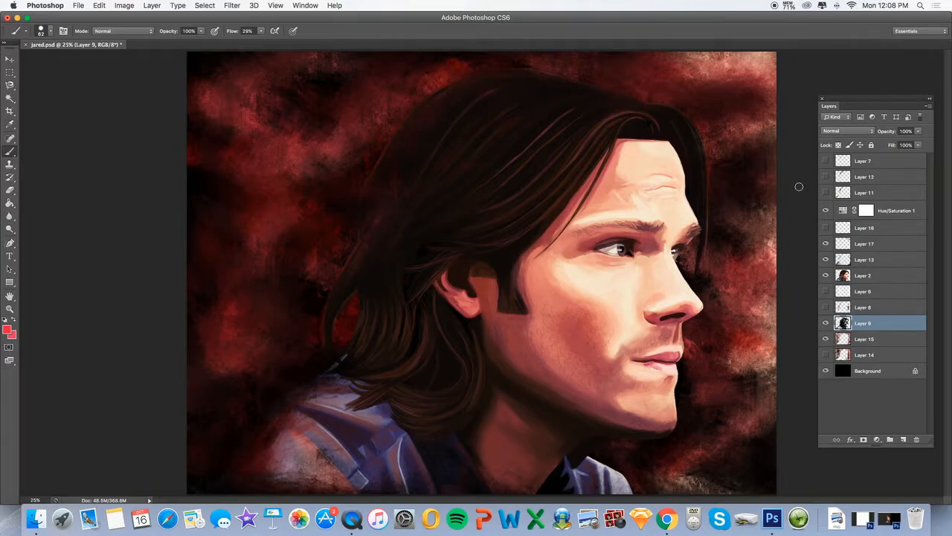
Step: Hide and show Layer 2 in jared.psd to examine the portrait separately from its background
left_click(826, 276)
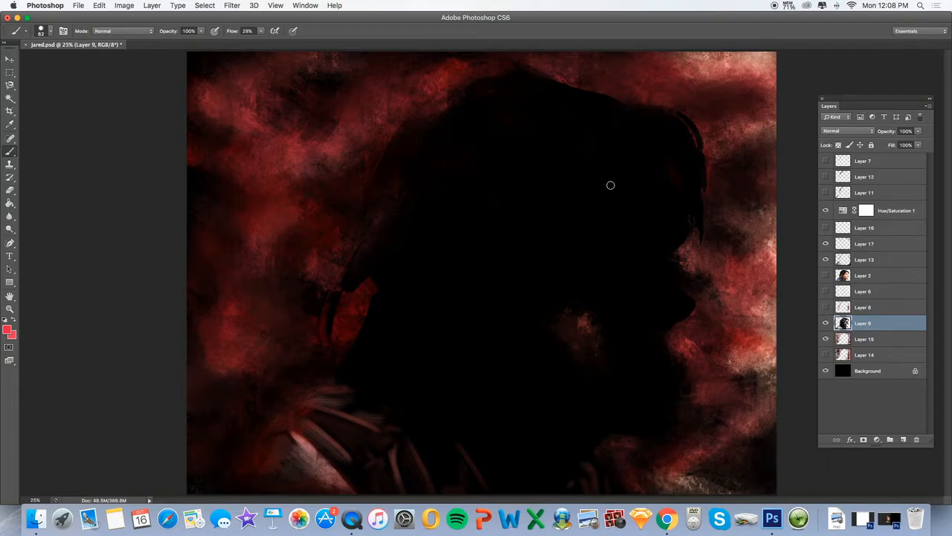
left_click(825, 275)
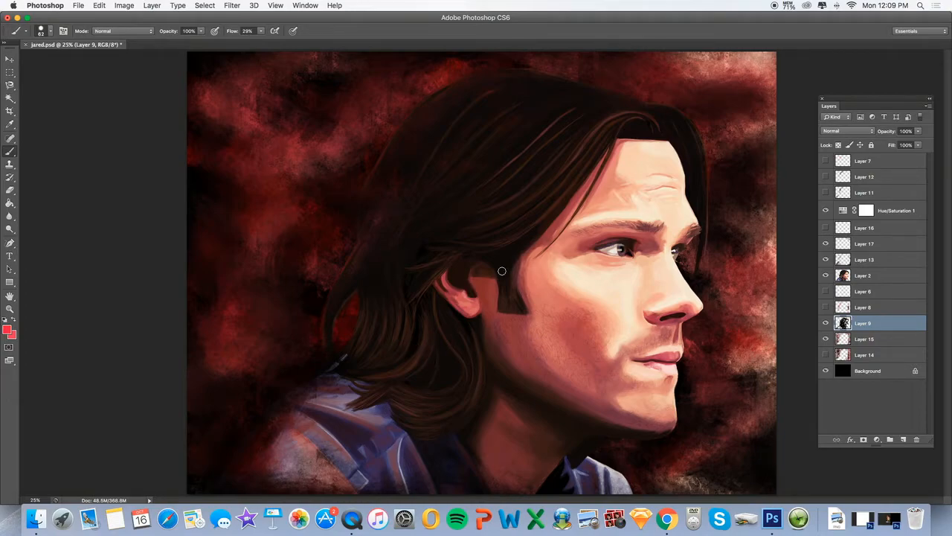
Step: Toggle the visibility of Layer 15 and Layer 14 to compare the red background versions, and leave both layers shown
right_click(826, 339)
left_click(822, 341)
left_click(826, 339)
left_click(826, 340)
left_click(825, 354)
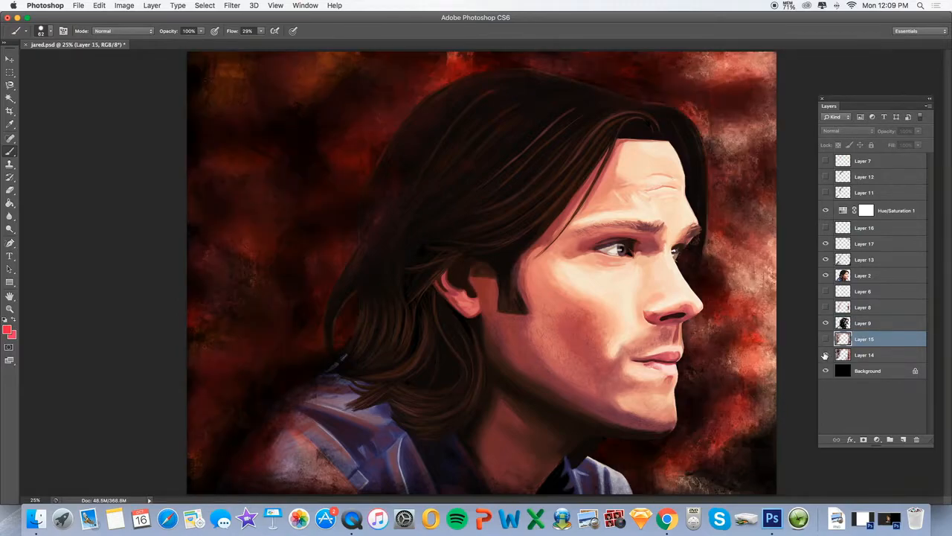
left_click(825, 355)
left_click(826, 340)
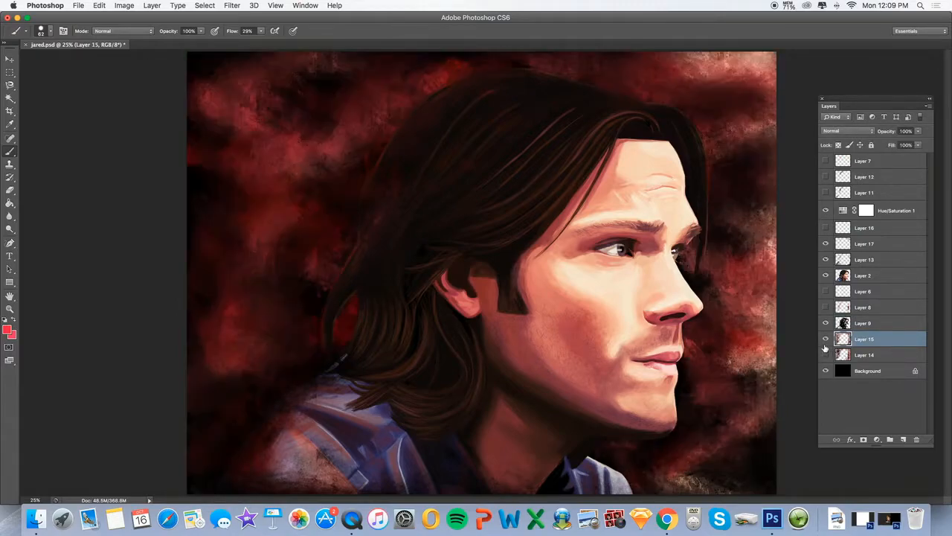
left_click(825, 354)
left_click(825, 339)
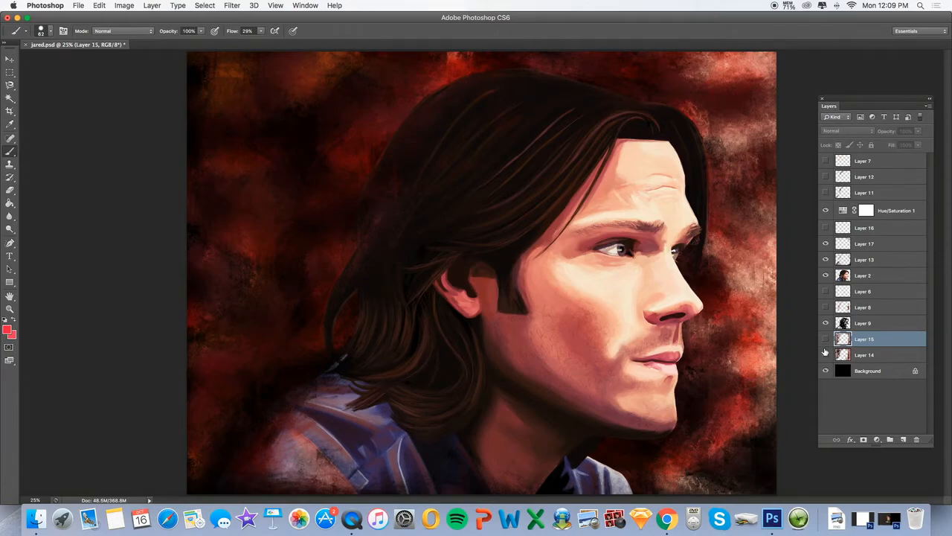
left_click(825, 354)
left_click(825, 354)
left_click(825, 339)
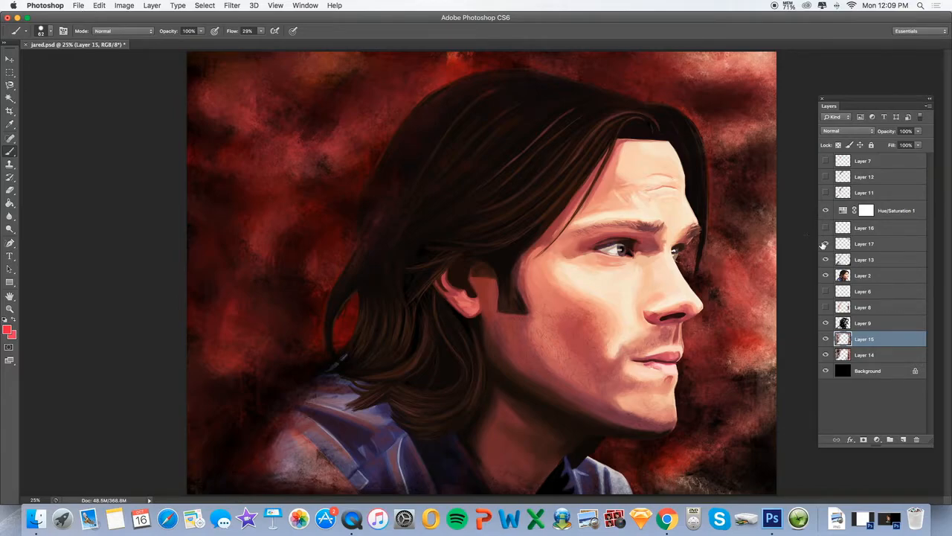
Step: Hide and show Layer 17 and Layer 13 to examine what they add over the portrait
left_click(824, 244)
left_click(824, 260)
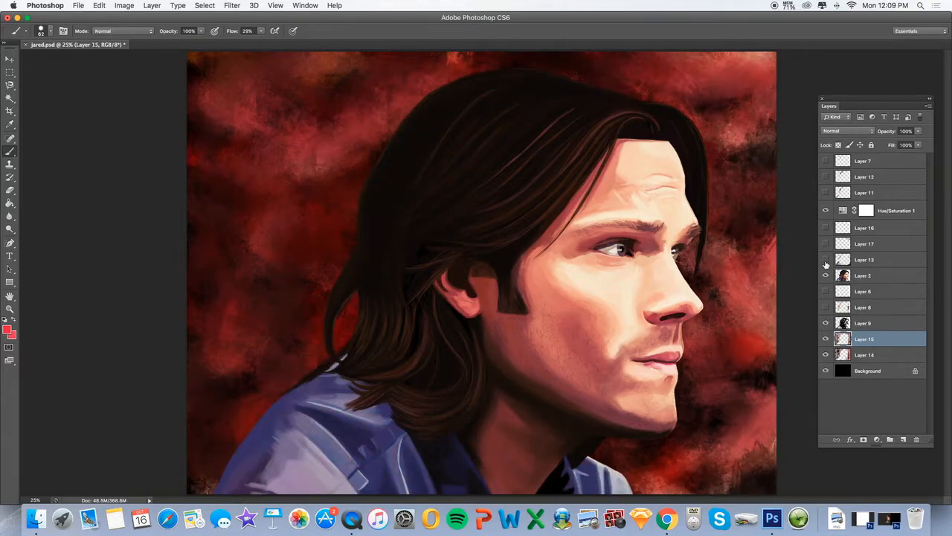
left_click(826, 260)
left_click(825, 244)
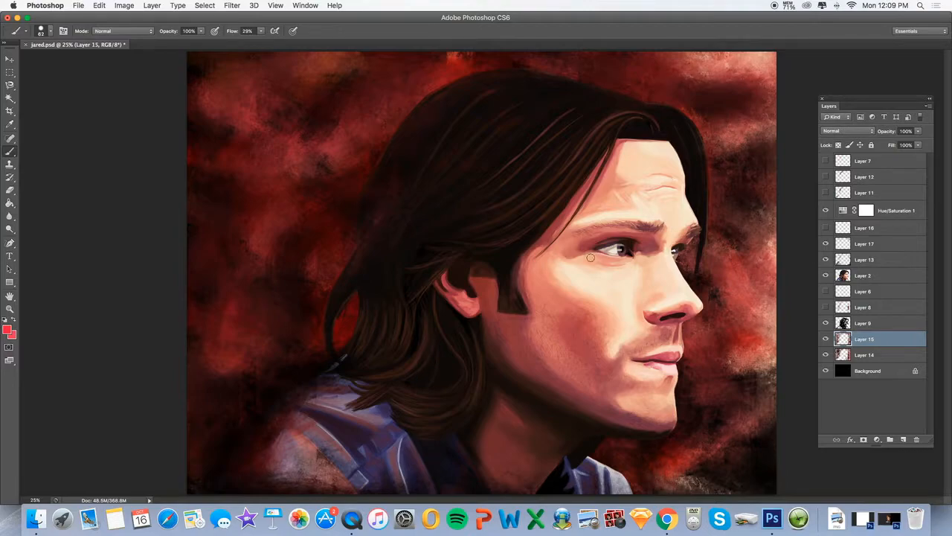
Step: Create a new blank white document and add an empty layer above the Background
left_click(79, 6)
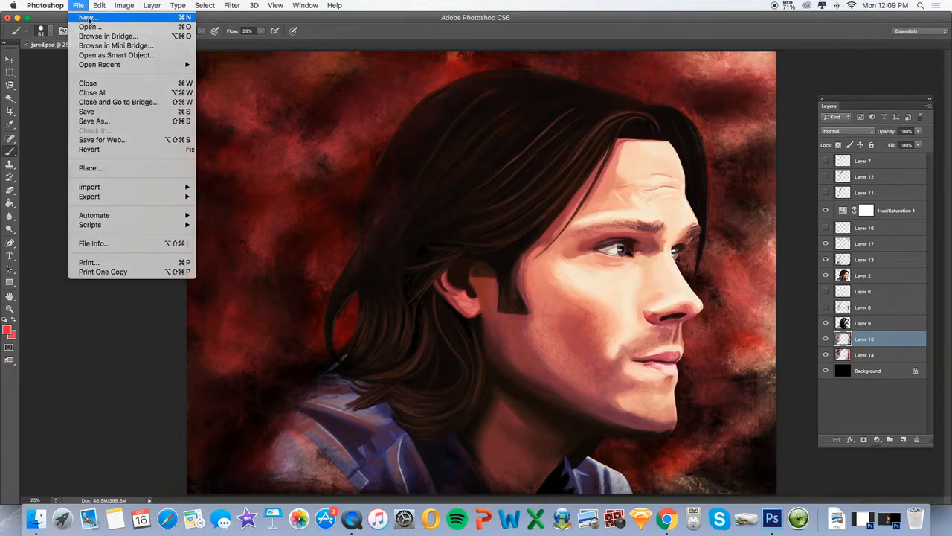
left_click(88, 18)
left_click(550, 147)
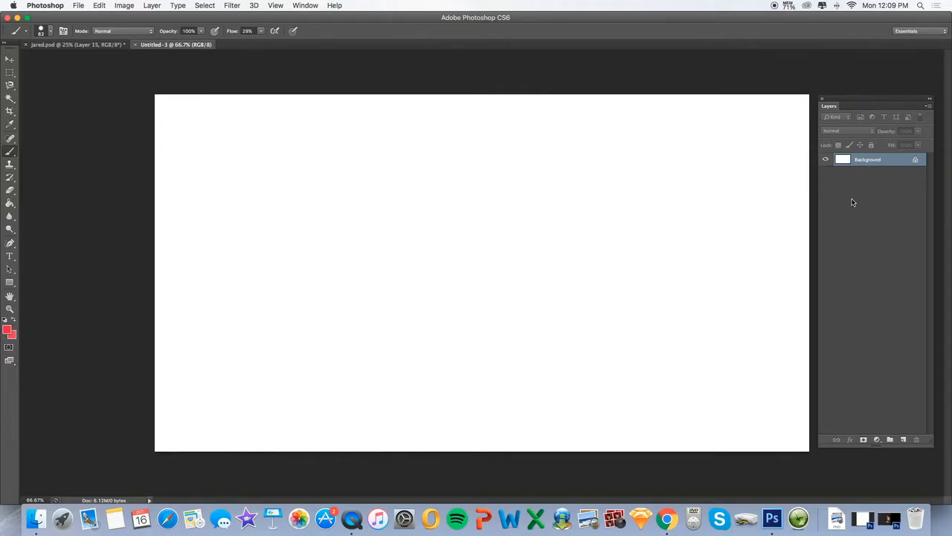
left_click(903, 440)
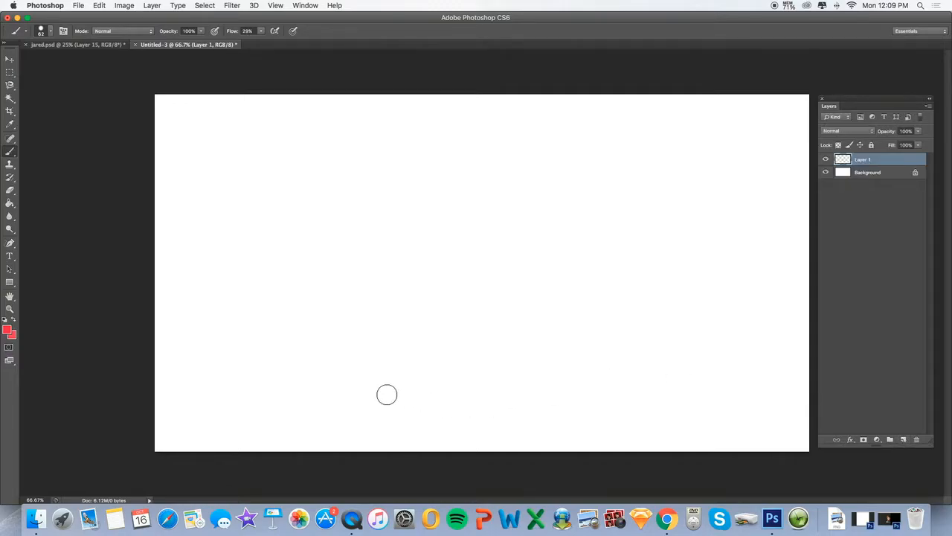
Step: Set the brush flow to 100% and draw a red stick figure with a sad face on Layer 1
left_click_drag(230, 33, 323, 42)
left_click_drag(465, 117, 461, 113)
left_click_drag(458, 180, 459, 299)
mouse_move(515, 196)
left_mouse_down()
mouse_move(470, 232)
mouse_move(401, 202)
left_mouse_up()
mouse_move(459, 296)
left_mouse_down()
mouse_move(496, 363)
mouse_move(435, 351)
left_mouse_up()
left_click_drag(470, 139, 451, 142)
mouse_move(473, 166)
left_mouse_down()
mouse_move(461, 157)
mouse_move(440, 166)
left_mouse_up()
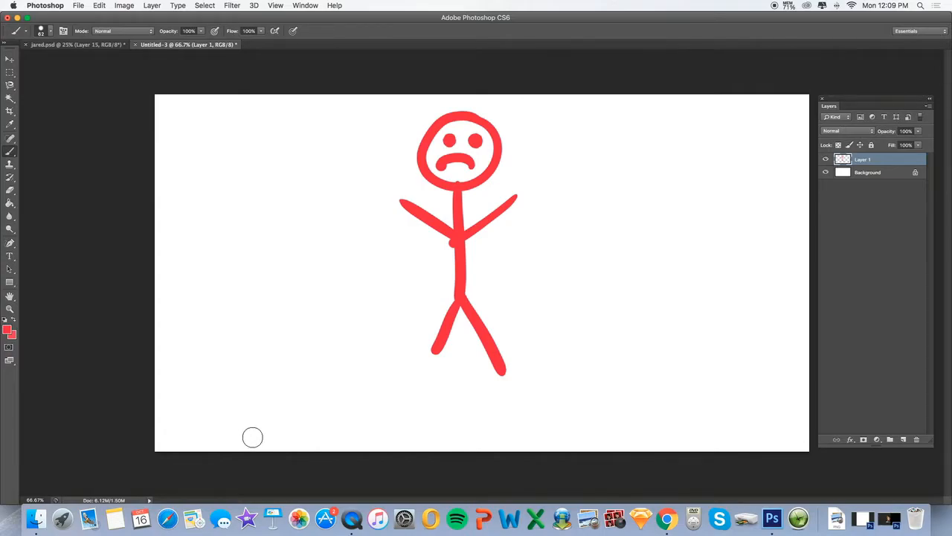
Step: Change the foreground color to green
left_click(12, 330)
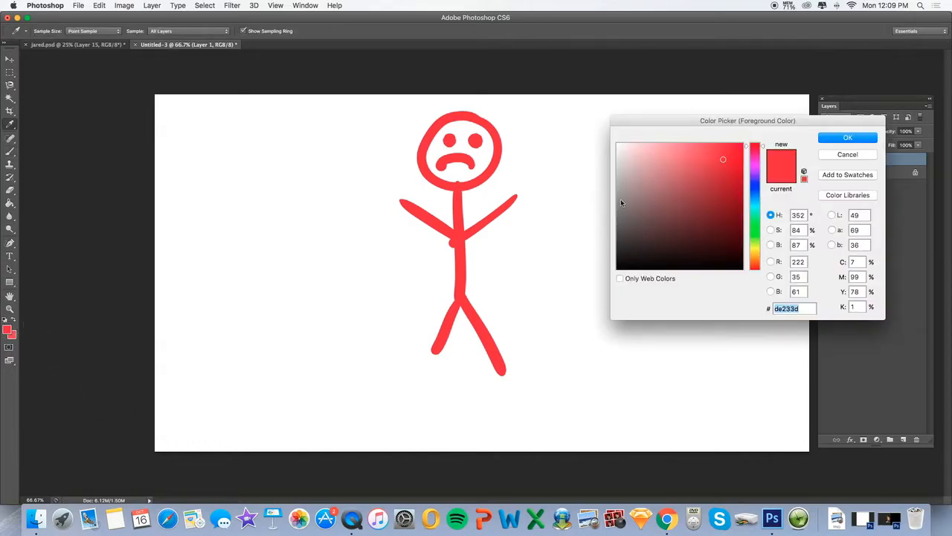
left_click(754, 157)
key("Return")
Step: Try a wavy green ground line across the figure's legs on Layer 1, and undo the stroke
mouse_move(626, 379)
left_mouse_down()
mouse_move(607, 340)
mouse_move(352, 359)
mouse_move(289, 346)
mouse_move(247, 356)
left_mouse_up()
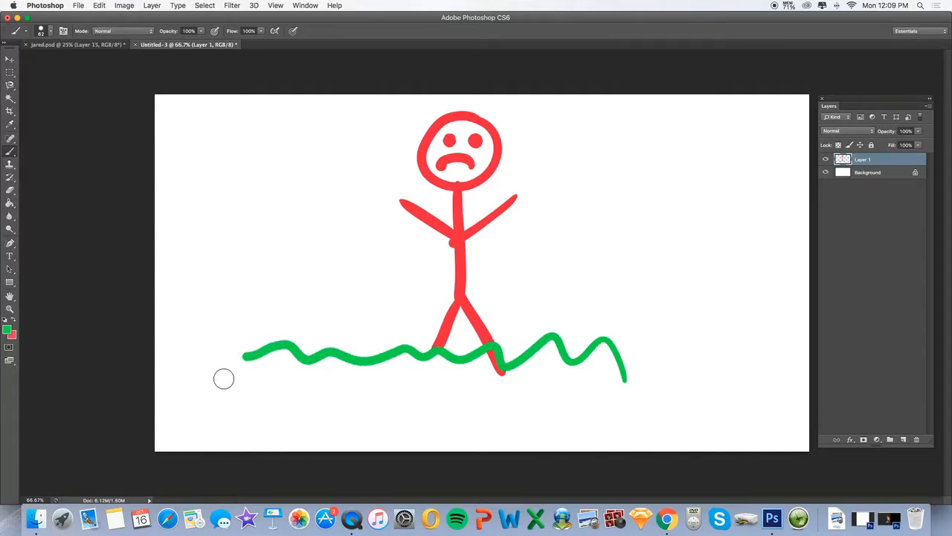
left_click(99, 5)
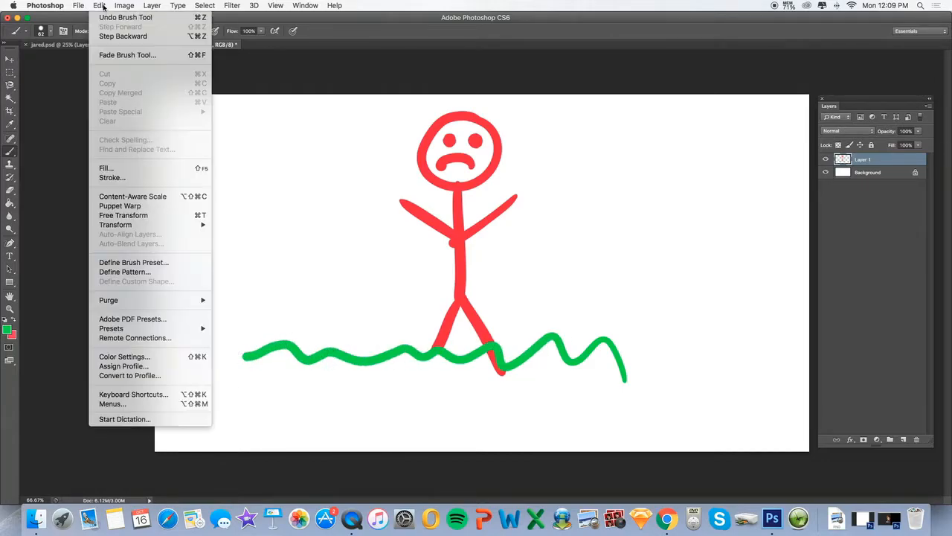
left_click(107, 35)
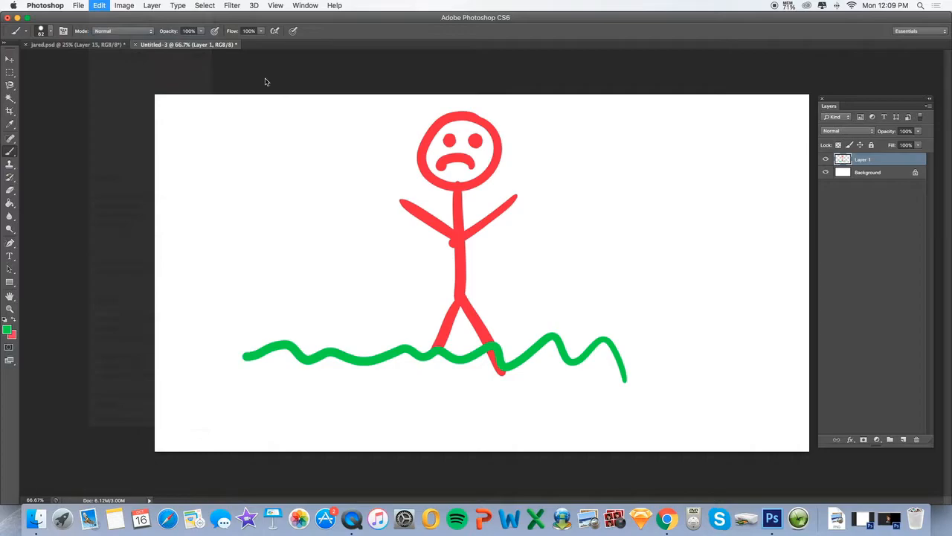
Step: Rename the stick figure's layer to Fred
left_click(857, 174)
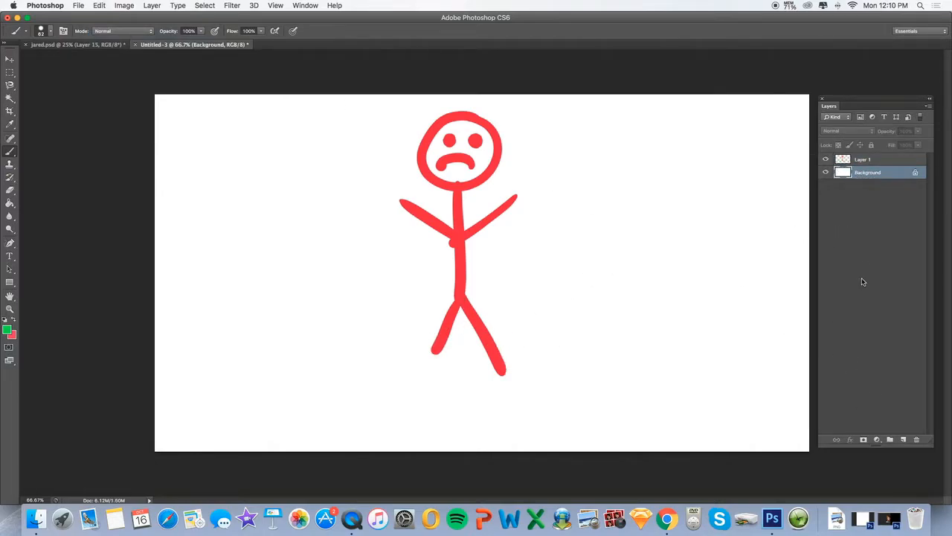
double_click(859, 159)
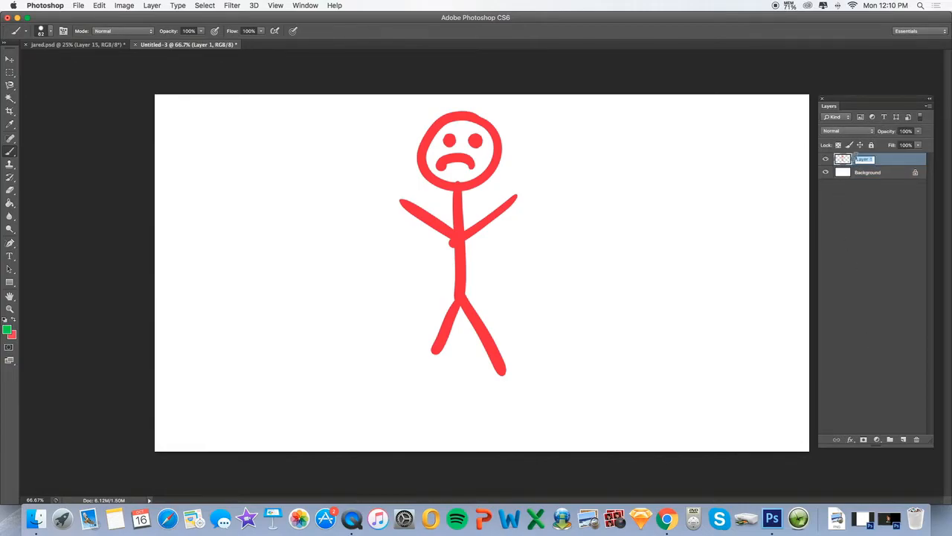
type("N")
key("Return")
Step: Add a new layer directly above the Background and paint a green wavy ground line behind the figure's legs
left_click(860, 173)
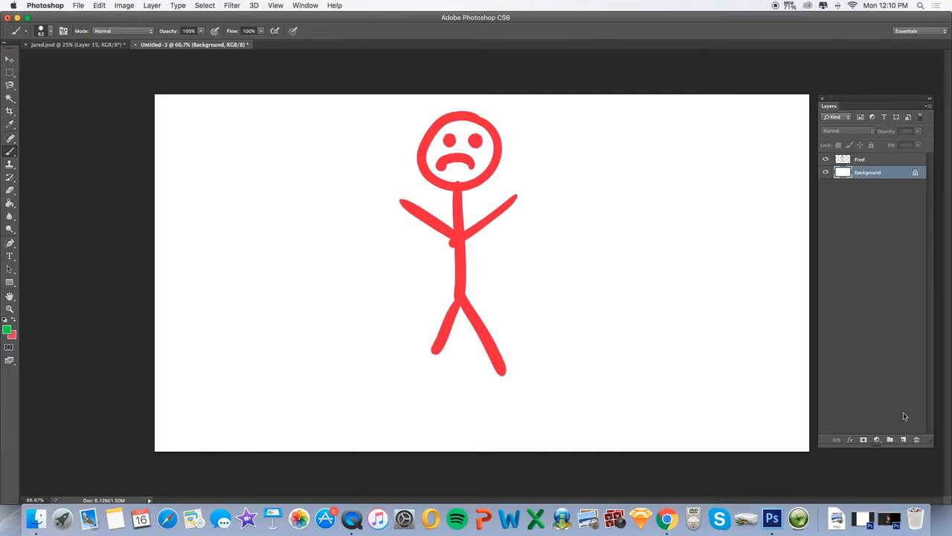
left_click(903, 439)
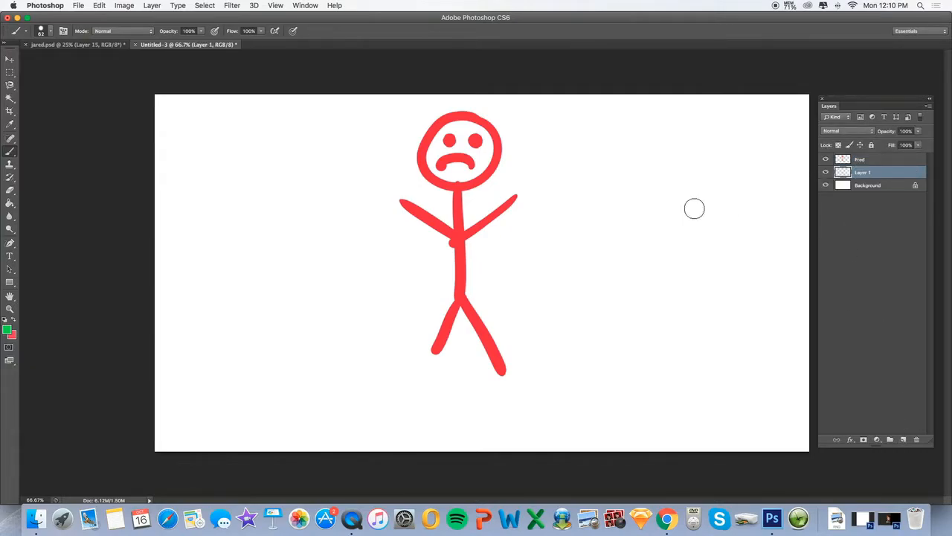
mouse_move(634, 364)
left_mouse_down()
mouse_move(621, 341)
mouse_move(592, 340)
mouse_move(487, 358)
mouse_move(352, 342)
mouse_move(322, 347)
left_mouse_up()
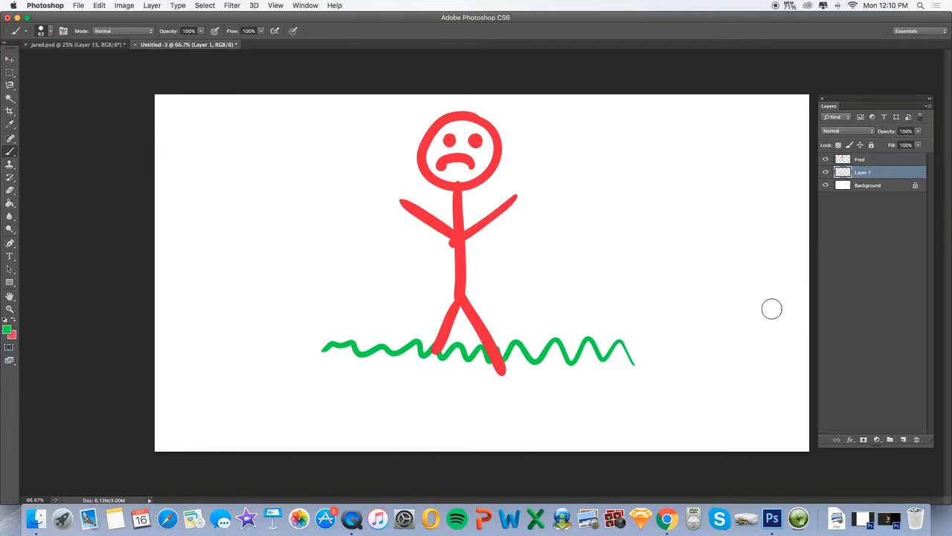
Step: Add a new layer above the ground line and sketch a green head guide with an oval, crossed center lines and two neck lines
left_click(904, 440)
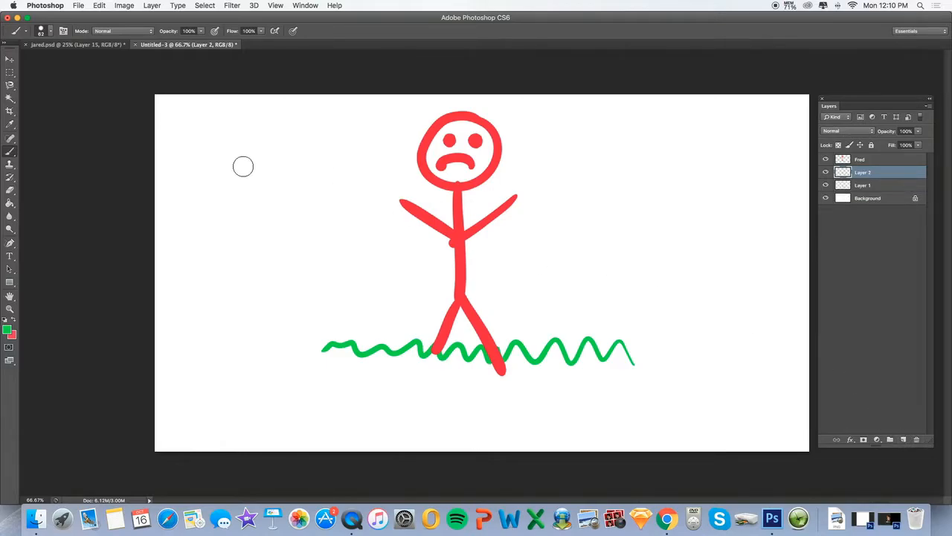
mouse_move(299, 132)
left_mouse_down()
mouse_move(280, 257)
mouse_move(214, 178)
mouse_move(315, 132)
left_mouse_up()
left_click_drag(270, 100, 261, 303)
left_click_drag(348, 182, 202, 195)
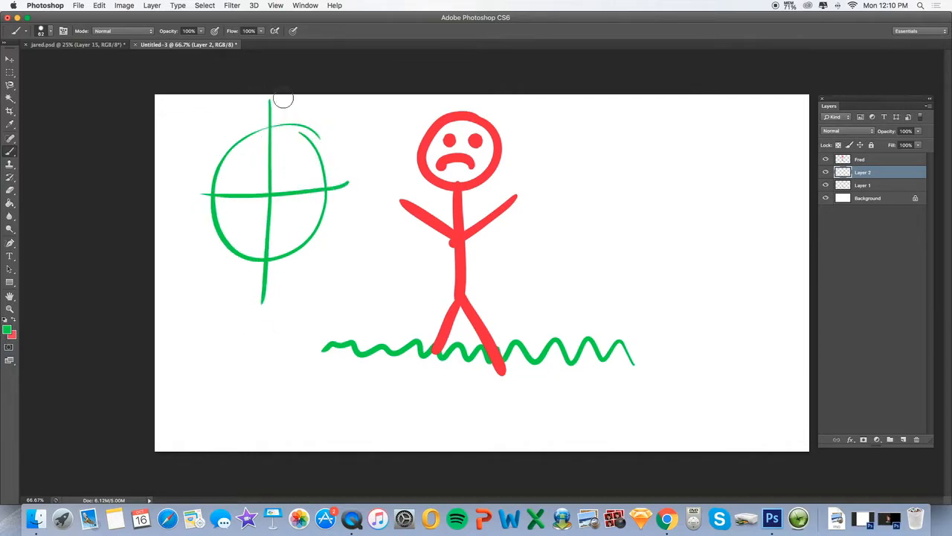
left_click_drag(313, 229, 289, 279)
left_click_drag(235, 259, 244, 291)
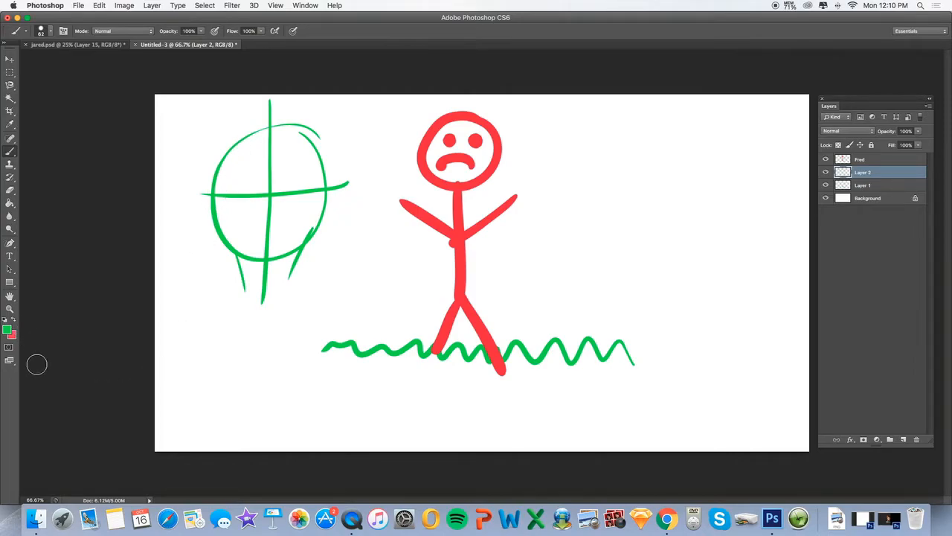
Step: Change the foreground color to pinkish red and add a new layer above the green head sketch
left_click(8, 329)
left_click(753, 155)
left_click(827, 141)
left_click(905, 439)
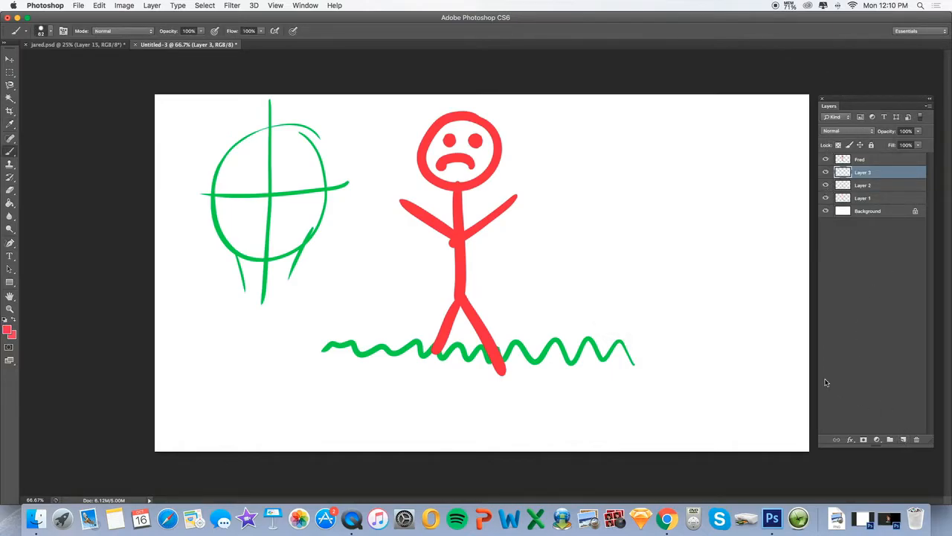
Step: Paint the eyes, nose, mouth and a rough face outline in pinkish red over the green head guide
mouse_move(283, 182)
left_mouse_down()
mouse_move(292, 175)
mouse_move(251, 183)
left_mouse_up()
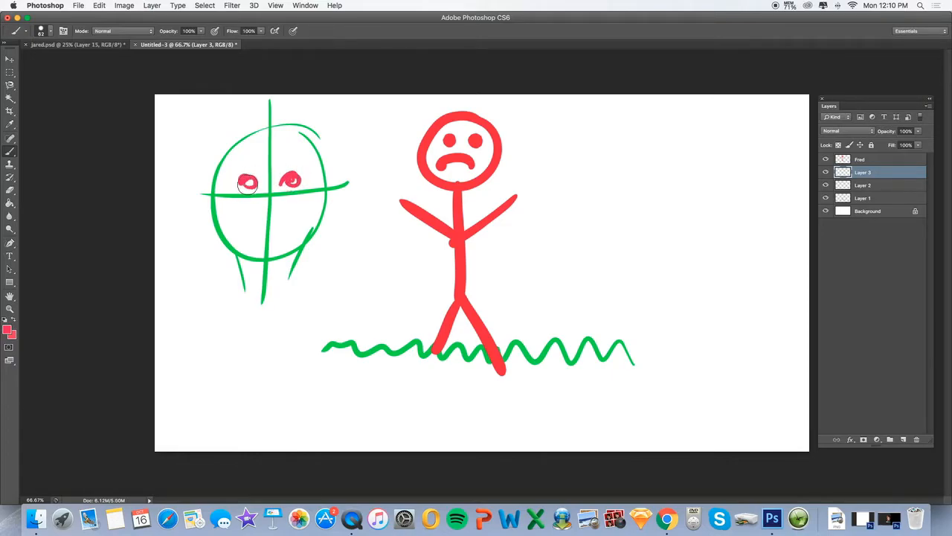
mouse_move(262, 218)
left_mouse_down()
mouse_move(275, 218)
mouse_move(275, 241)
left_mouse_up()
mouse_move(309, 140)
left_mouse_down()
mouse_move(322, 194)
mouse_move(315, 148)
mouse_move(313, 232)
mouse_move(322, 191)
mouse_move(305, 239)
left_mouse_up()
left_click_drag(322, 186, 294, 256)
left_click_drag(223, 153, 216, 236)
mouse_move(219, 203)
left_mouse_down()
mouse_move(227, 241)
mouse_move(273, 264)
left_mouse_up()
mouse_move(306, 140)
left_mouse_down()
mouse_move(280, 130)
mouse_move(218, 171)
mouse_move(266, 127)
left_mouse_up()
left_click_drag(290, 131, 311, 150)
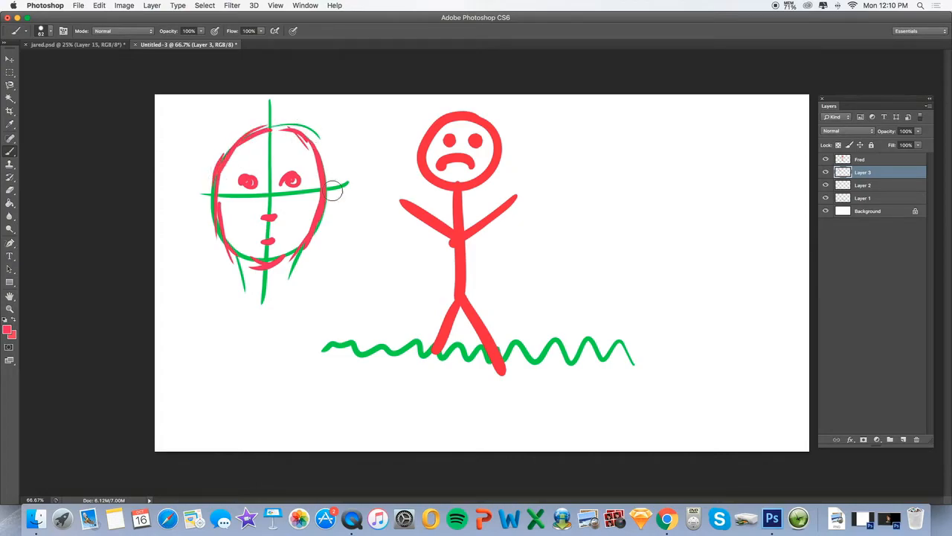
Step: Hide the green guide on Layer 2 and fill in the gaps along the painted face's jawline
left_click(825, 185)
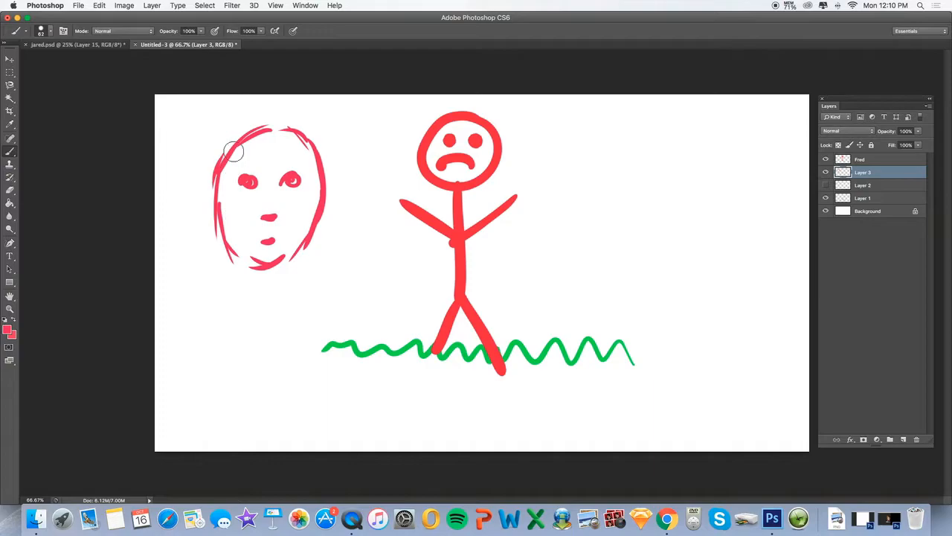
mouse_move(220, 195)
left_mouse_down()
mouse_move(232, 249)
mouse_move(221, 226)
mouse_move(239, 255)
mouse_move(224, 239)
mouse_move(254, 273)
mouse_move(226, 251)
mouse_move(276, 261)
mouse_move(300, 243)
mouse_move(269, 261)
left_mouse_up()
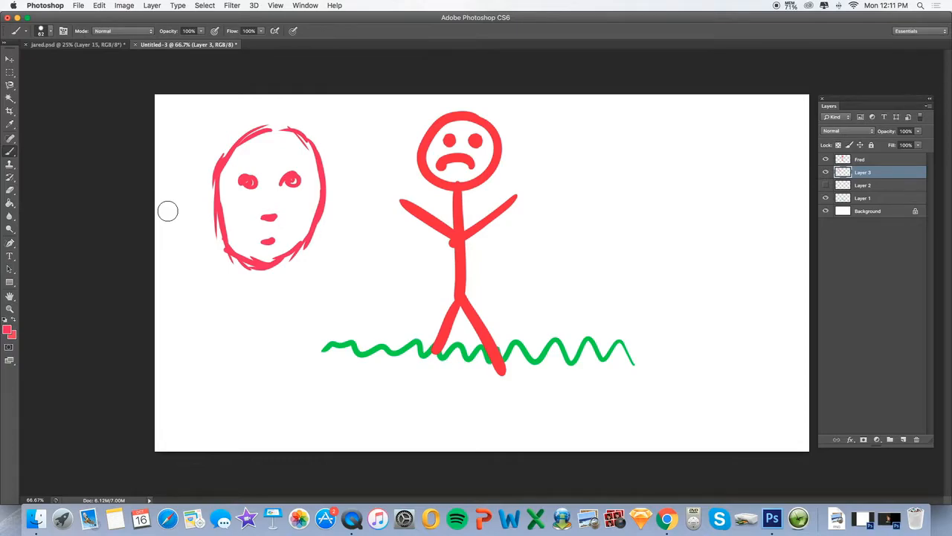
Step: Paint a large single eye with an iris and a pupil dot in the empty area beside the stick figure
mouse_move(616, 180)
left_mouse_down()
mouse_move(651, 163)
mouse_move(634, 190)
mouse_move(617, 176)
mouse_move(672, 192)
mouse_move(649, 177)
left_mouse_up()
left_click(649, 178)
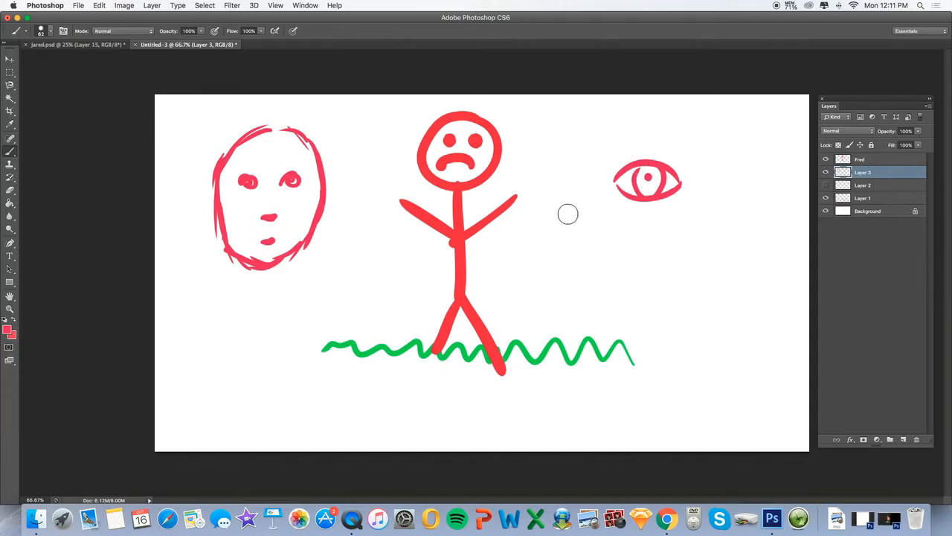
mouse_move(616, 177)
left_mouse_down()
mouse_move(622, 191)
mouse_move(640, 185)
left_mouse_up()
left_click_drag(653, 174, 653, 186)
Step: Add an empty layer above the pinkish-red face drawing and undo it
left_click(903, 439)
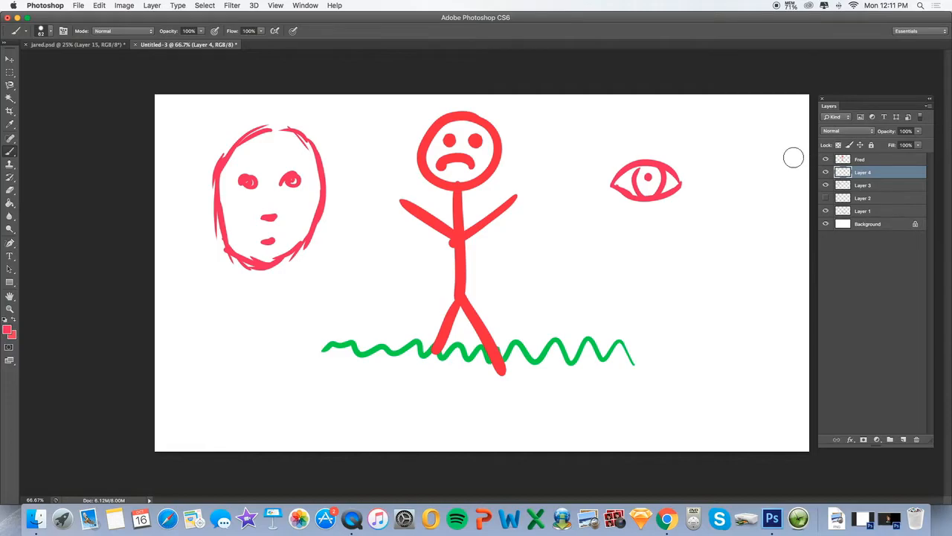
key("super+z")
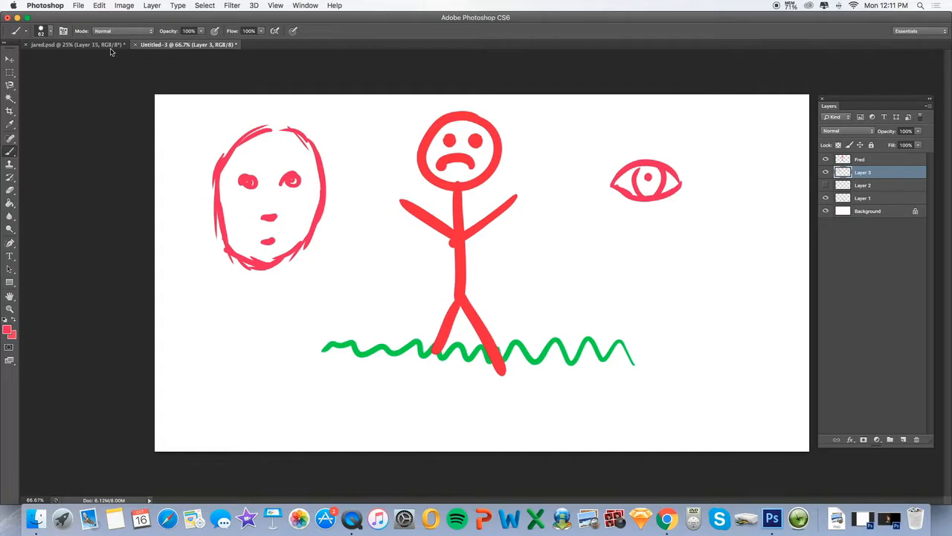
Step: Switch to jared.psd and toggle Layer 13 off and on to see what it contributes to the portrait
left_click(75, 44)
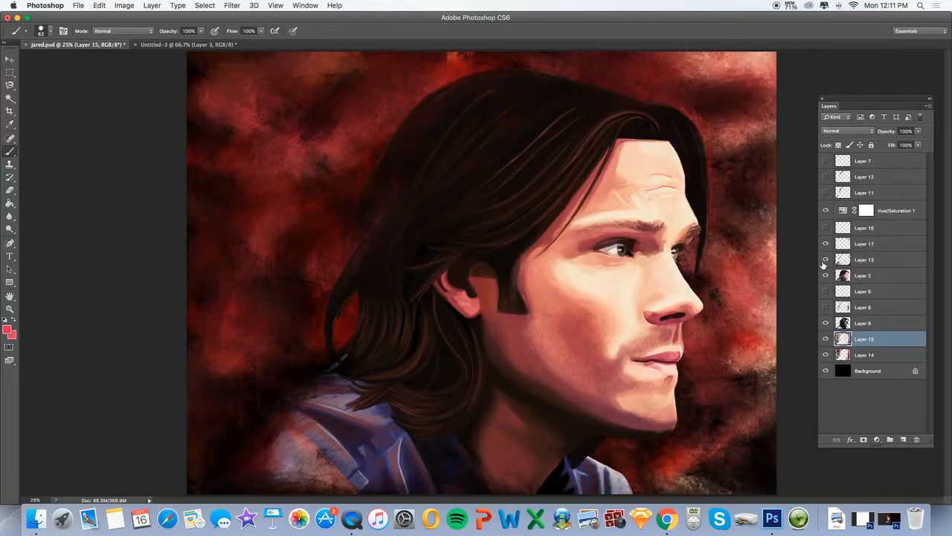
left_click(824, 259)
left_click(825, 259)
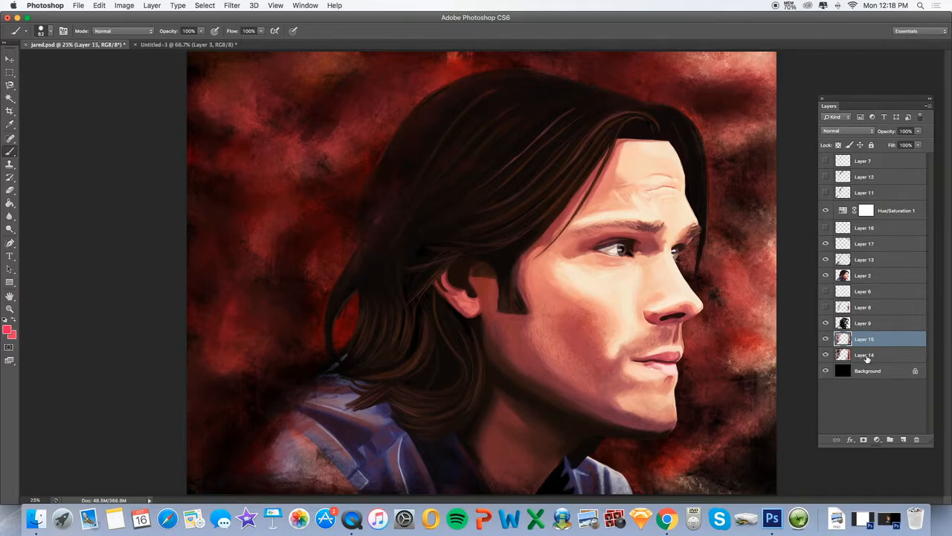
Step: Start a Save As of the portrait, compare the PNG and Photoshop formats, and choose PNG as the file format
left_click(79, 6)
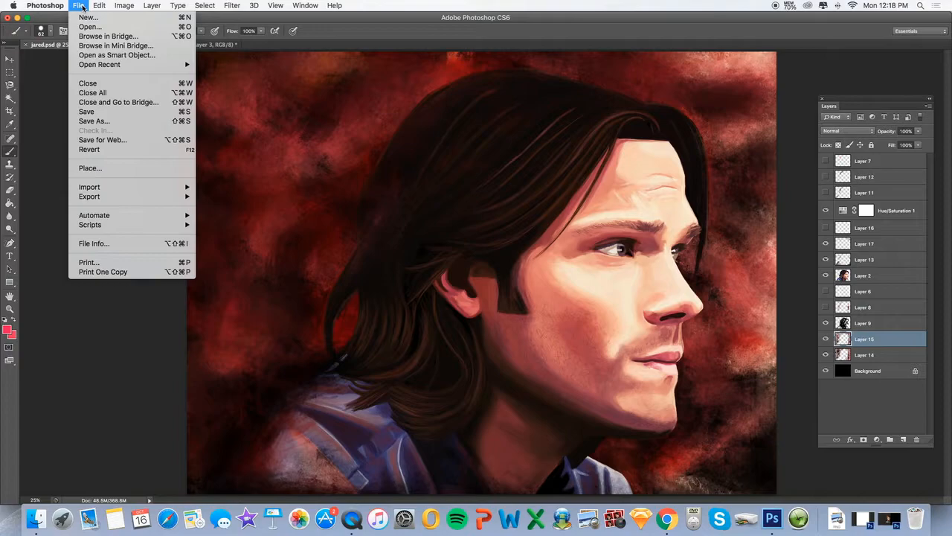
left_click(86, 122)
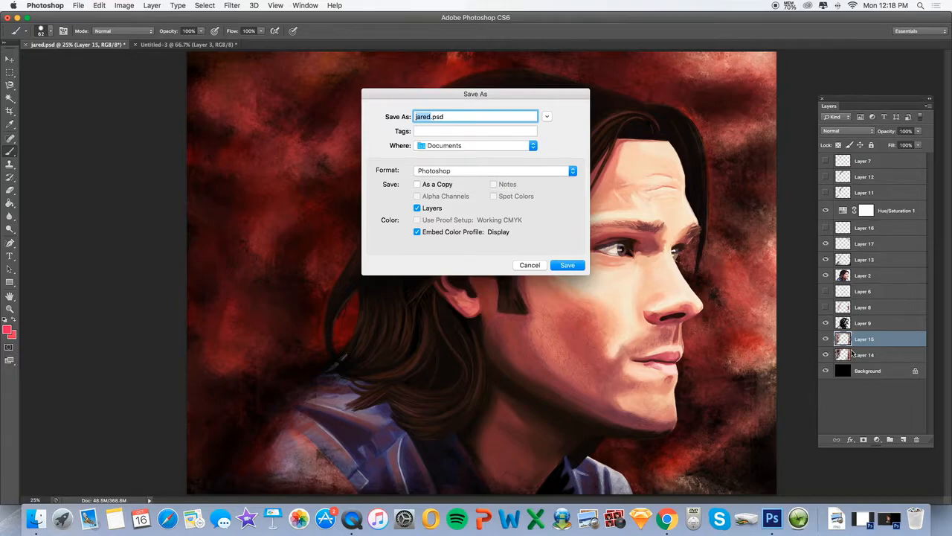
left_click(425, 174)
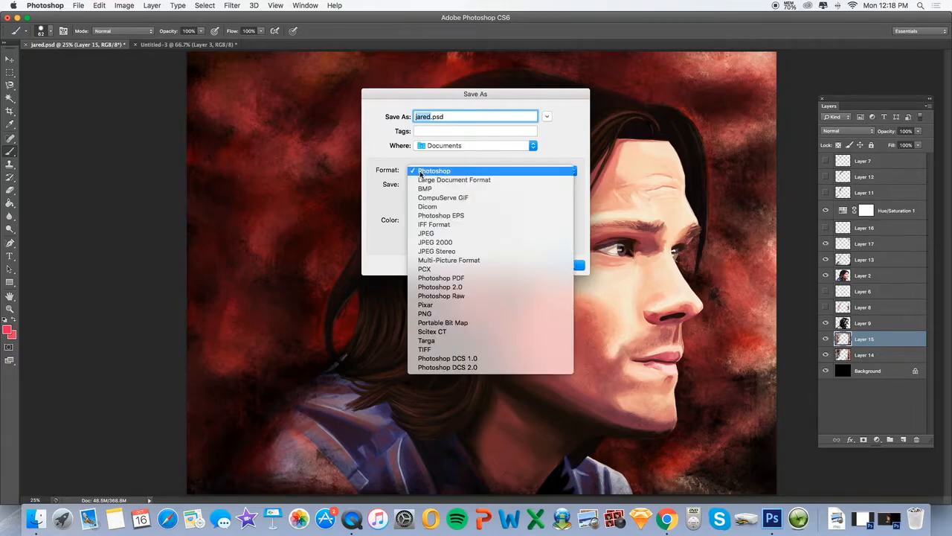
left_click(426, 297)
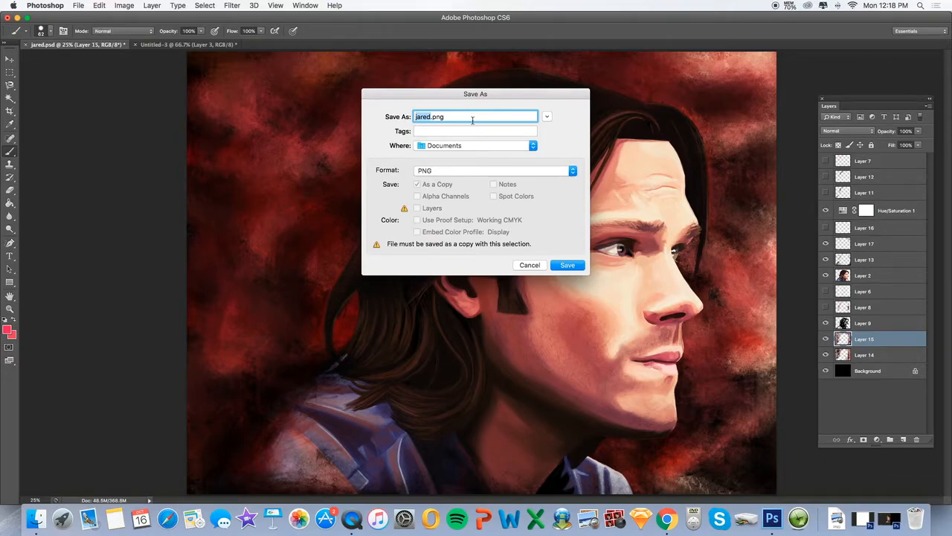
left_click(442, 171)
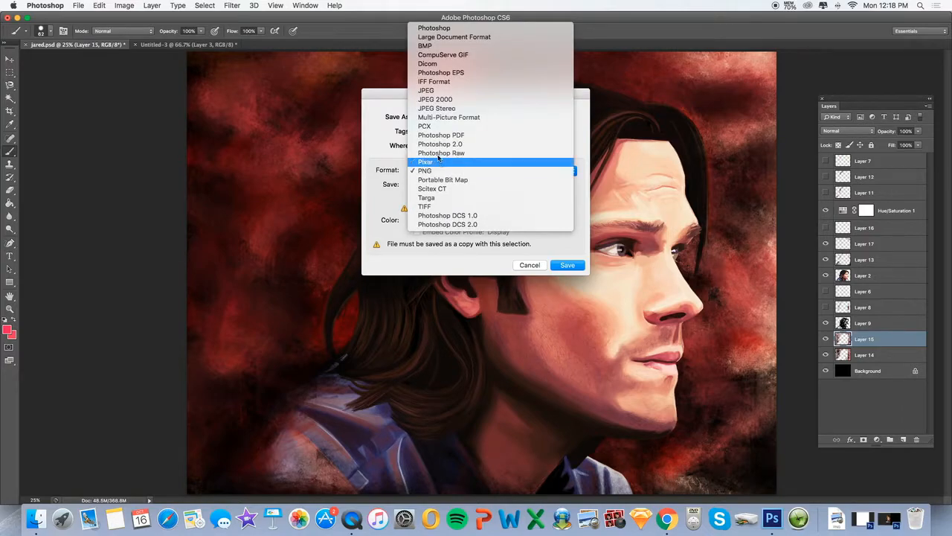
left_click(439, 29)
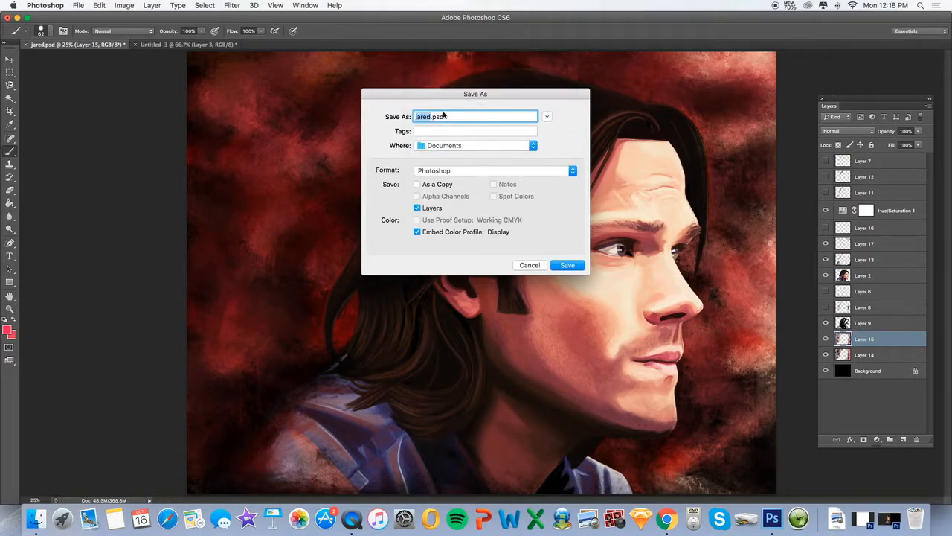
left_click(439, 174)
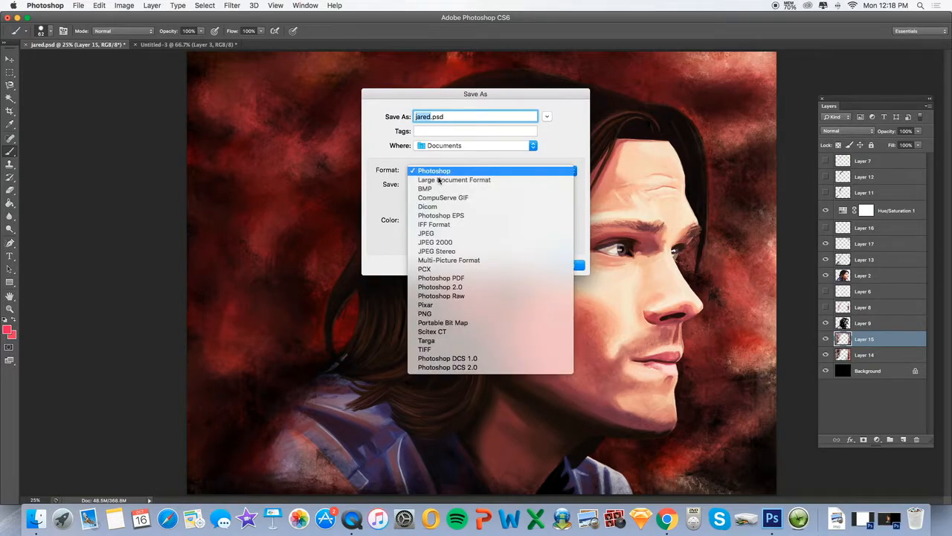
left_click(446, 311)
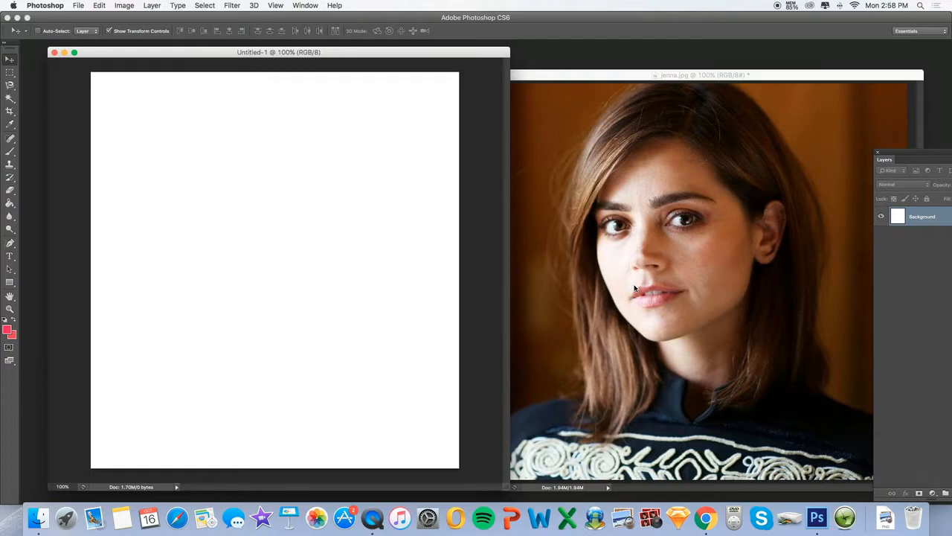
Step: Sample a skin tone from the reference photo and paint a test patch on the blank canvas with a 123 px brush
left_click(12, 125)
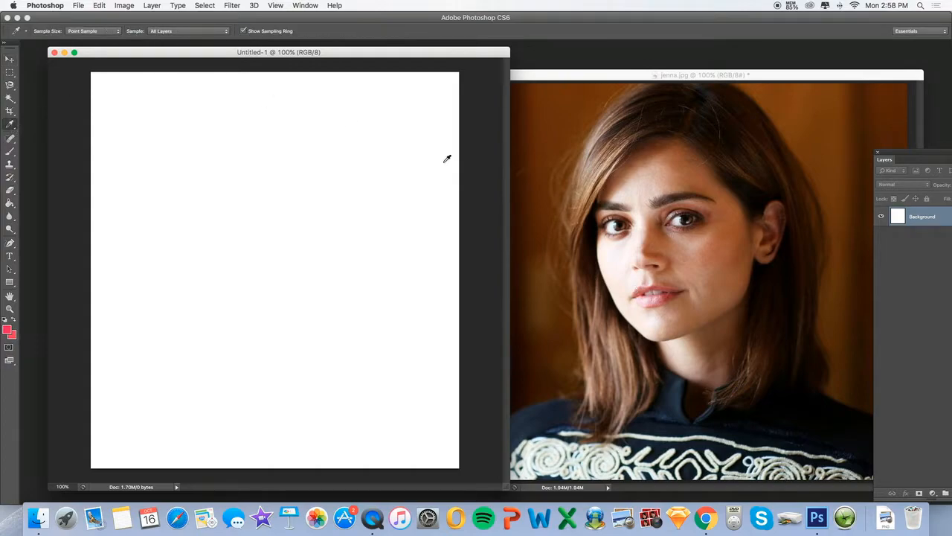
left_click(10, 151)
left_click(49, 31)
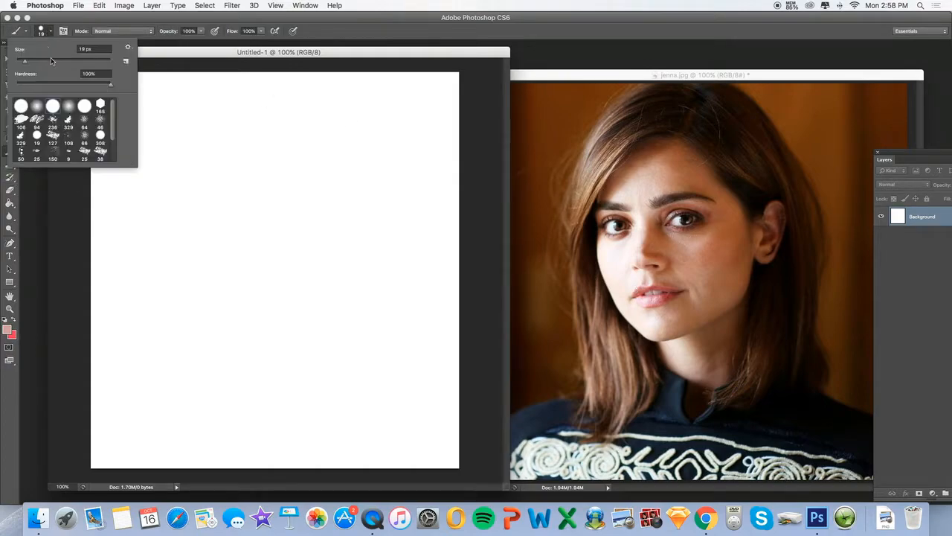
mouse_move(316, 235)
left_mouse_down()
mouse_move(303, 186)
mouse_move(319, 260)
mouse_move(202, 251)
mouse_move(224, 287)
mouse_move(217, 202)
left_mouse_up()
Step: Step back through the skin-tone test strokes until the canvas is blank again
left_click(101, 9)
left_click(106, 35)
left_click(100, 6)
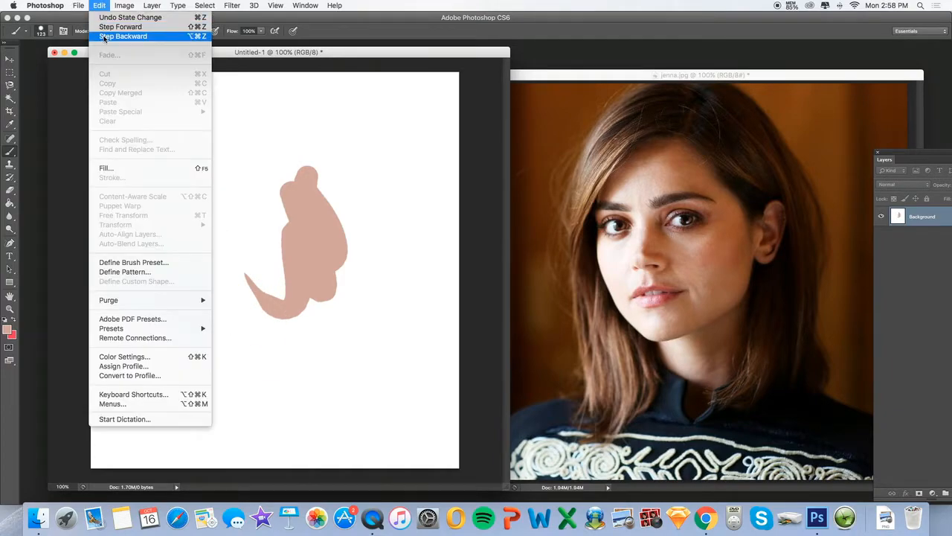
left_click(106, 35)
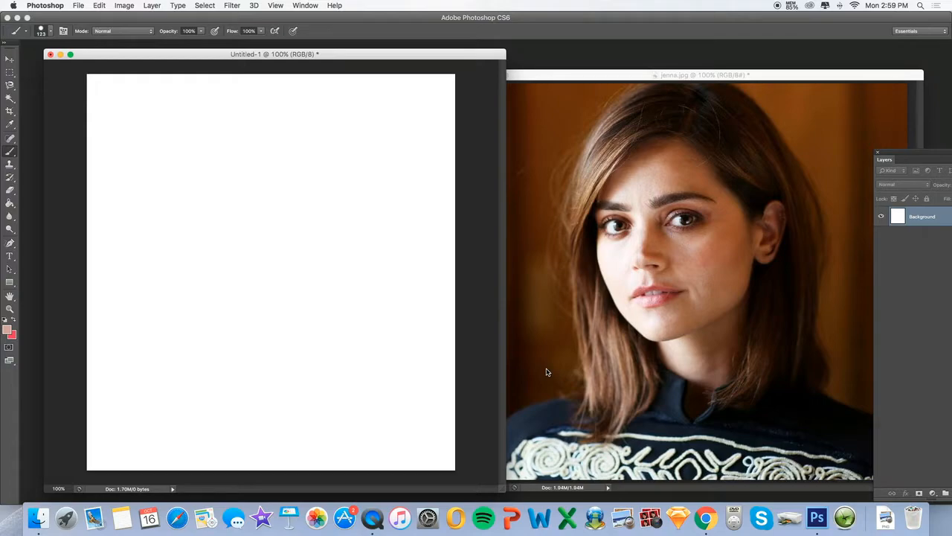
Step: Set the foreground color to the orange-red ce3b0b
left_click(9, 333)
left_click_drag(693, 173, 736, 168)
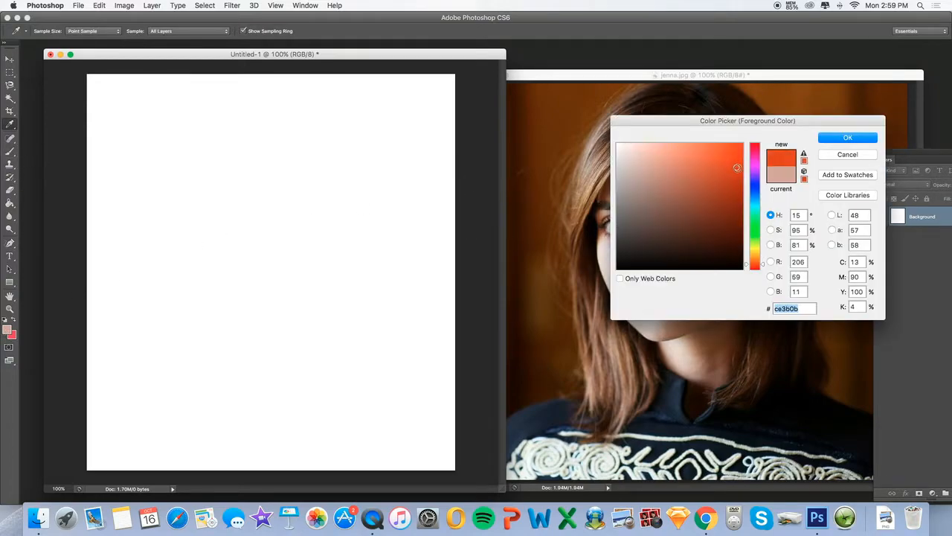
left_click(830, 141)
Step: Add a new layer to the blank Untitled-1 document and set the brush size to 19 px
left_click_drag(897, 158, 805, 125)
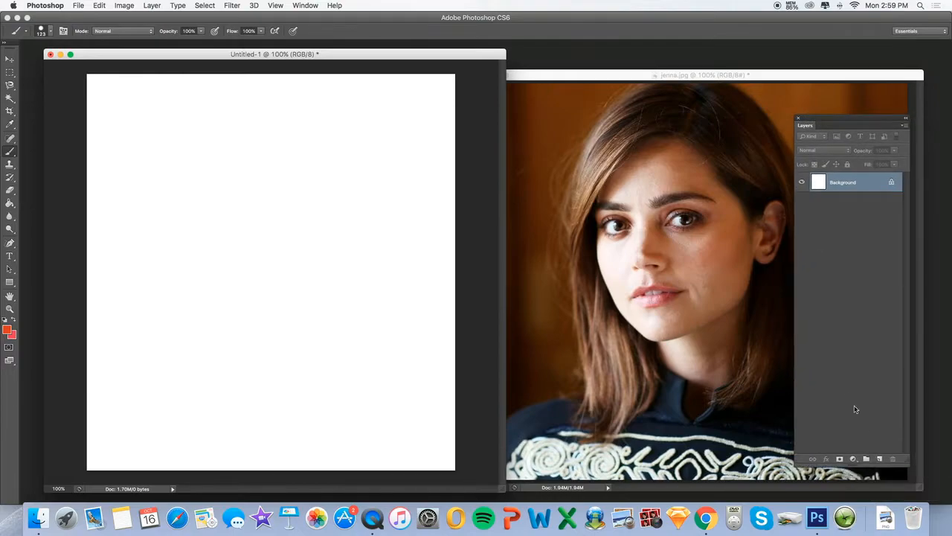
left_click(879, 459)
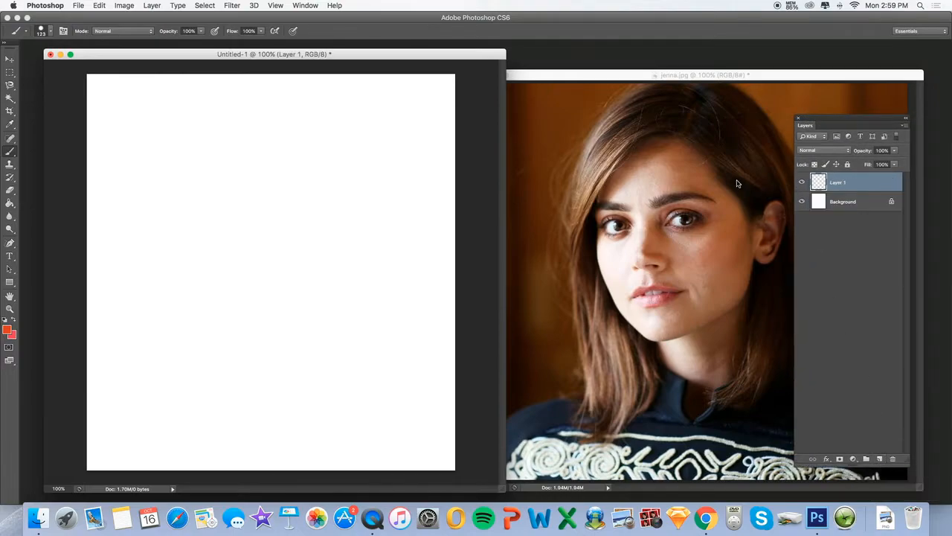
left_click(43, 31)
left_click_drag(33, 60, 25, 60)
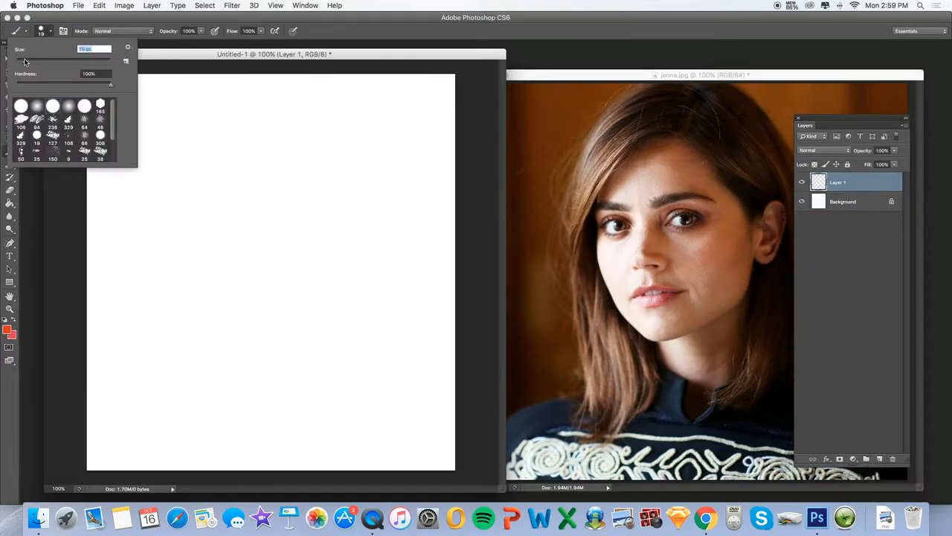
Step: Add a new layer to the jenna.jpg photo and trace the face outline in orange-red along the hairline, cheeks and jaw
left_click(581, 203)
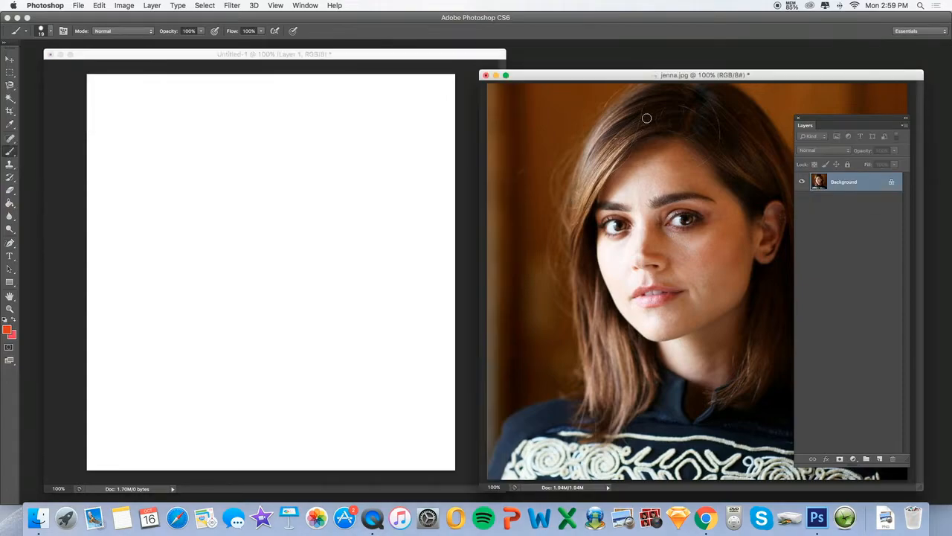
left_click(879, 458)
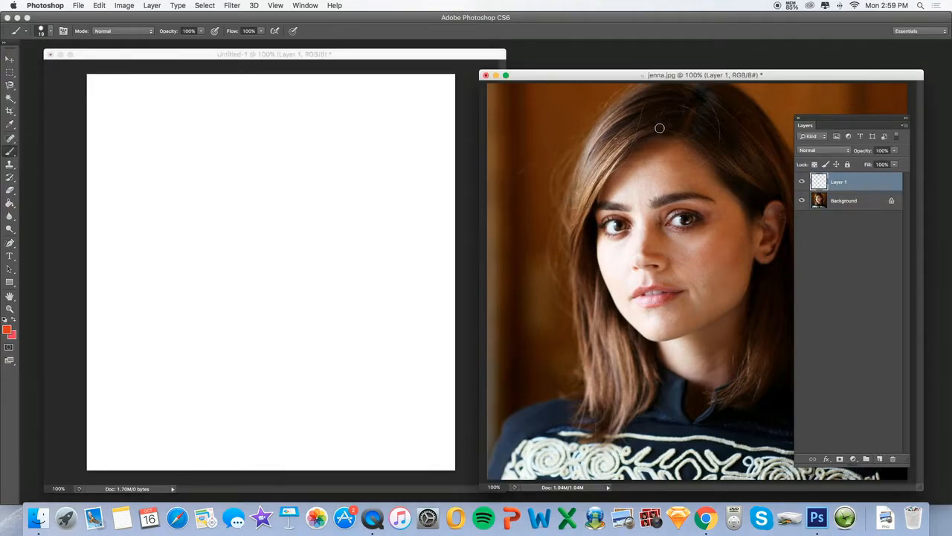
mouse_move(671, 135)
left_mouse_down()
mouse_move(619, 160)
mouse_move(634, 146)
mouse_move(600, 186)
mouse_move(611, 174)
mouse_move(596, 211)
left_mouse_up()
left_click_drag(597, 250, 597, 262)
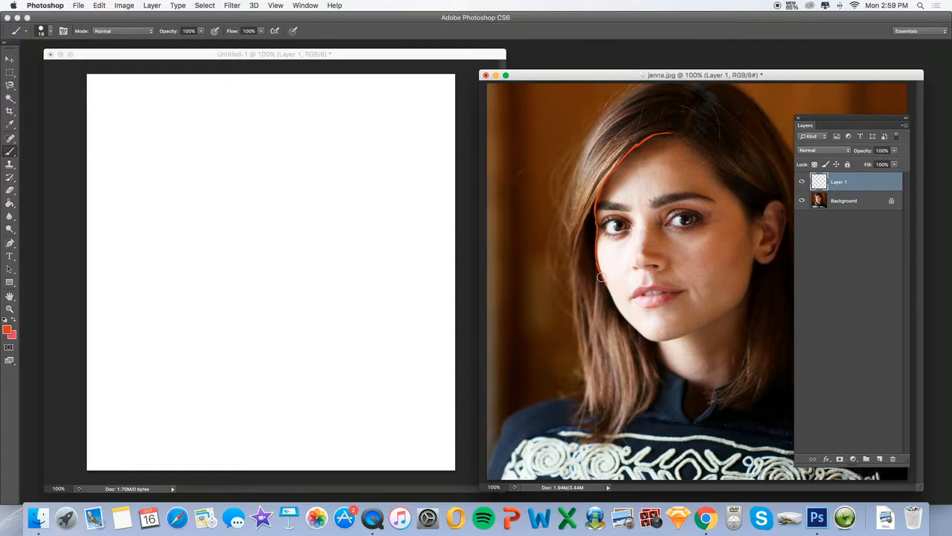
left_click_drag(601, 278, 648, 339)
left_click_drag(753, 256, 744, 290)
left_click_drag(745, 290, 701, 327)
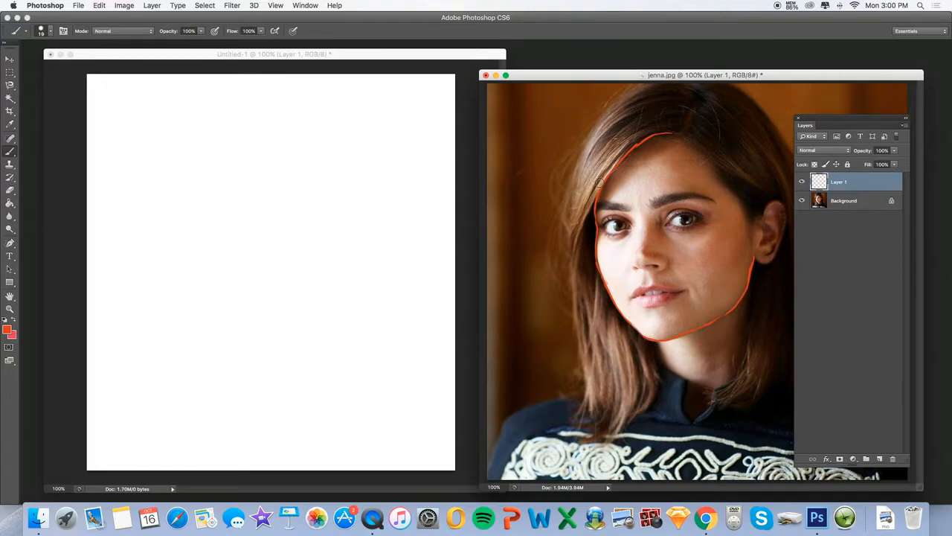
mouse_move(674, 136)
left_mouse_down()
mouse_move(728, 190)
mouse_move(719, 177)
mouse_move(752, 225)
left_mouse_up()
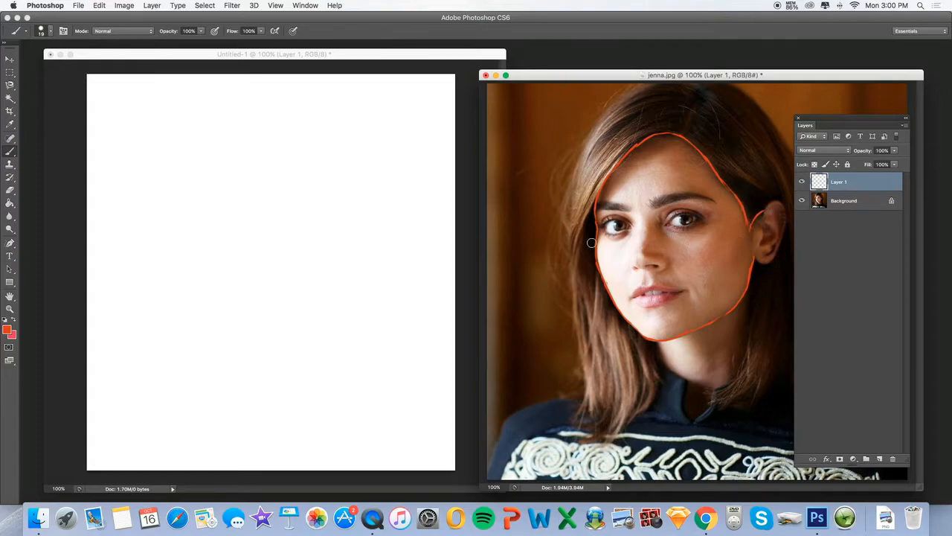
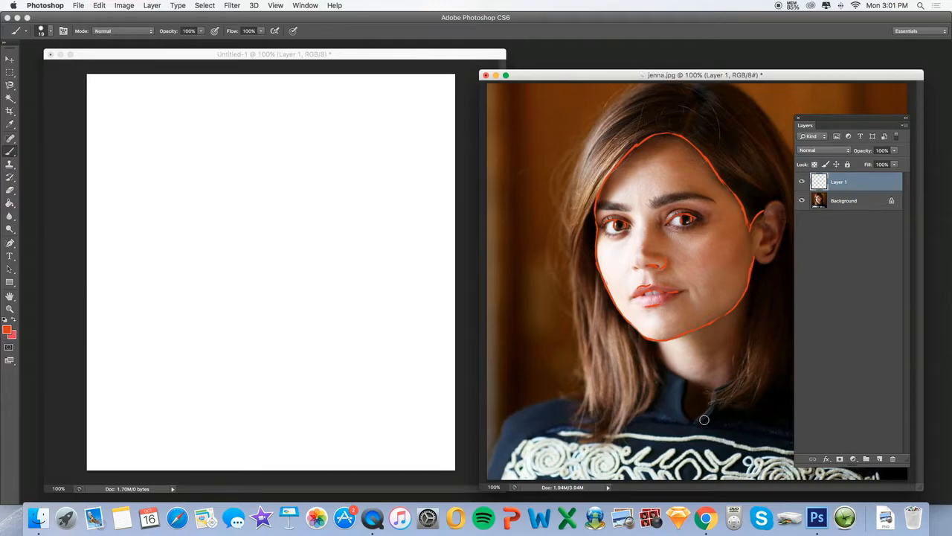
Step: Toggle Layer 1 and the Background of jenna.jpg off and on to check the traced face lines on their own
left_click(802, 181)
left_click(802, 182)
left_click(802, 201)
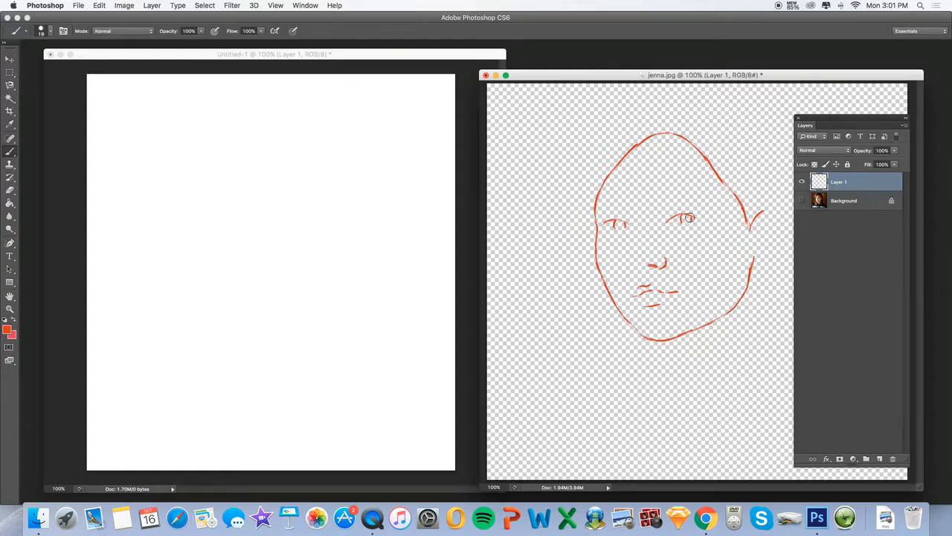
left_click(802, 201)
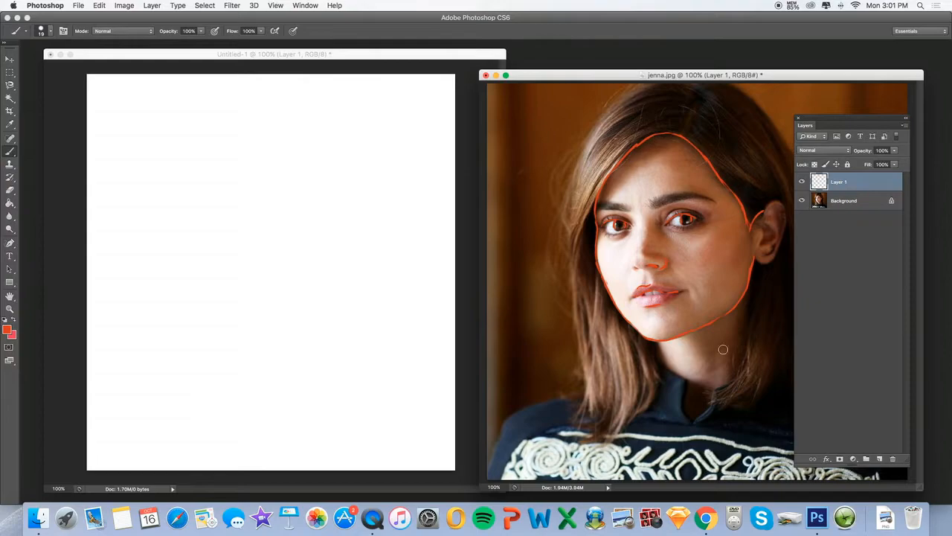
Step: Trace the outer contour of the hair on both sides and the shoulder lines in orange-red on Layer 1
mouse_move(641, 87)
left_mouse_down()
mouse_move(591, 129)
mouse_move(614, 108)
mouse_move(573, 189)
mouse_move(596, 139)
mouse_move(579, 194)
mouse_move(579, 157)
mouse_move(570, 202)
mouse_move(591, 402)
left_mouse_up()
left_click_drag(570, 215, 584, 327)
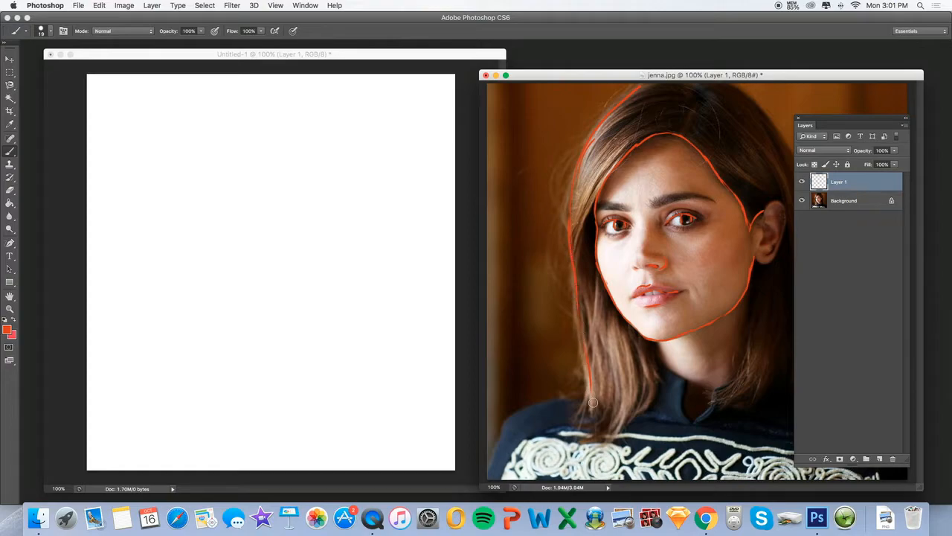
left_click_drag(813, 119, 778, 351)
left_click_drag(729, 84, 812, 174)
mouse_move(782, 132)
left_mouse_down()
mouse_move(815, 237)
mouse_move(816, 335)
mouse_move(753, 441)
mouse_move(826, 372)
mouse_move(810, 388)
mouse_move(822, 375)
mouse_move(812, 387)
mouse_move(871, 415)
left_mouse_up()
mouse_move(584, 394)
left_mouse_down()
mouse_move(530, 407)
mouse_move(509, 424)
mouse_move(514, 417)
mouse_move(497, 452)
left_mouse_up()
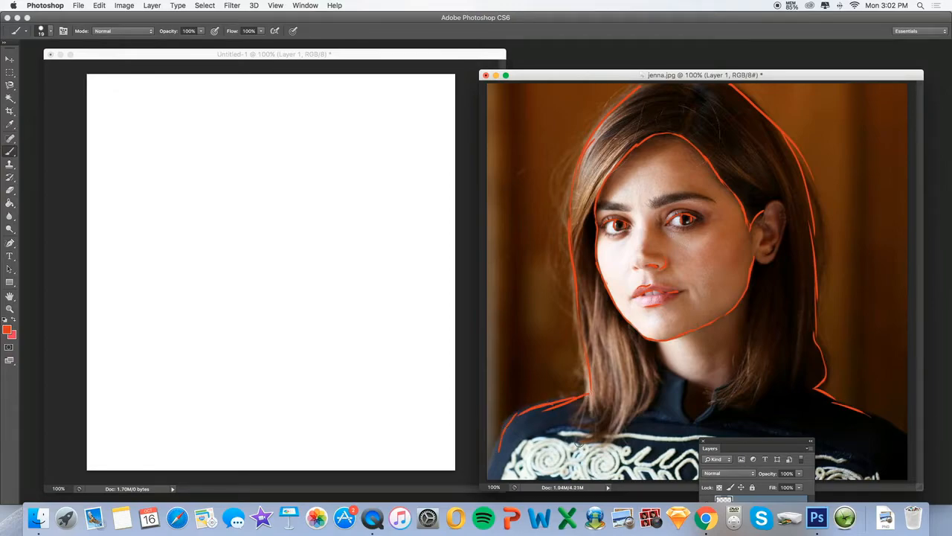
Step: Trace both sides of the neck below the jaw and the outline of the ear
left_click_drag(660, 343, 665, 363)
left_click_drag(753, 275, 748, 349)
mouse_move(755, 258)
left_mouse_down()
mouse_move(778, 245)
mouse_move(769, 261)
mouse_move(780, 198)
mouse_move(761, 216)
left_mouse_up()
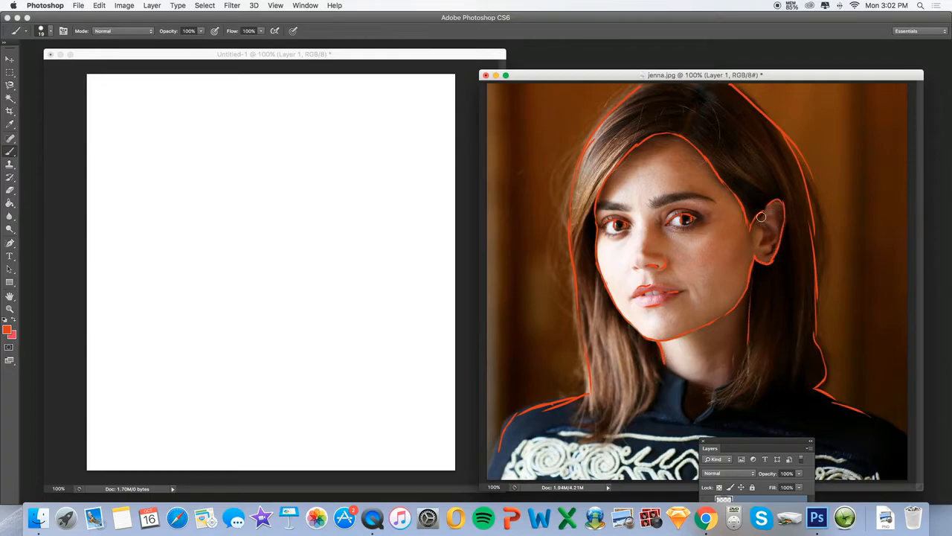
Step: Move the layer list off the portrait and toggle both layers' visibility to compare the tracing with the photo
left_click_drag(728, 446, 446, 149)
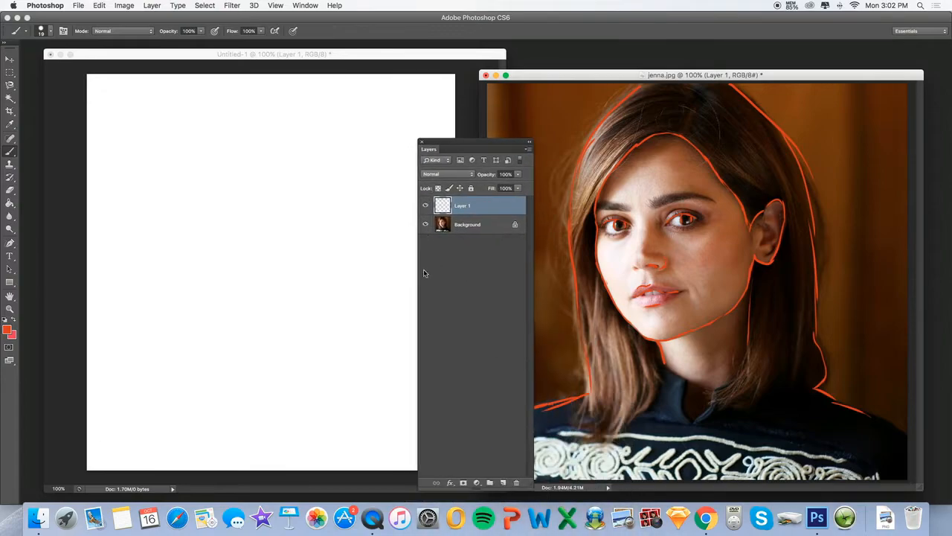
left_click(426, 226)
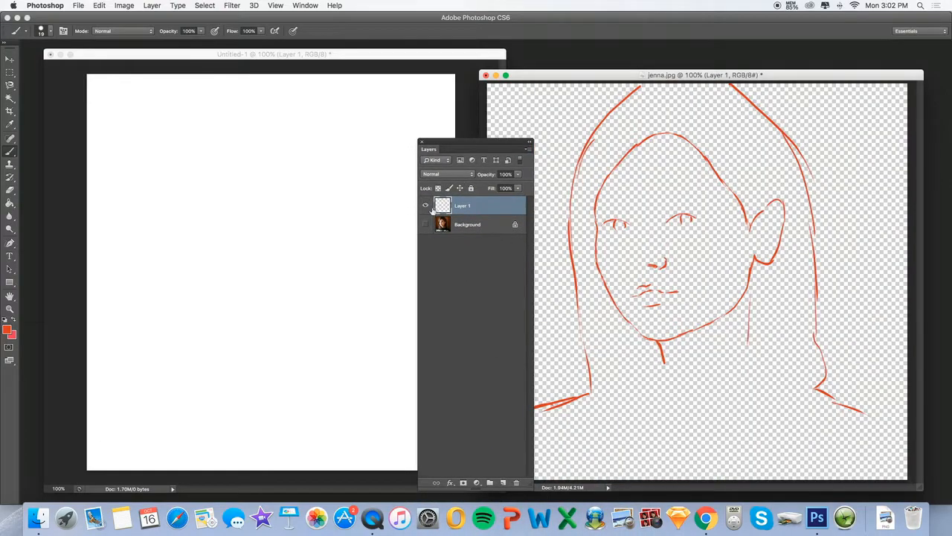
left_click(426, 205)
left_click(426, 205)
left_click(426, 224)
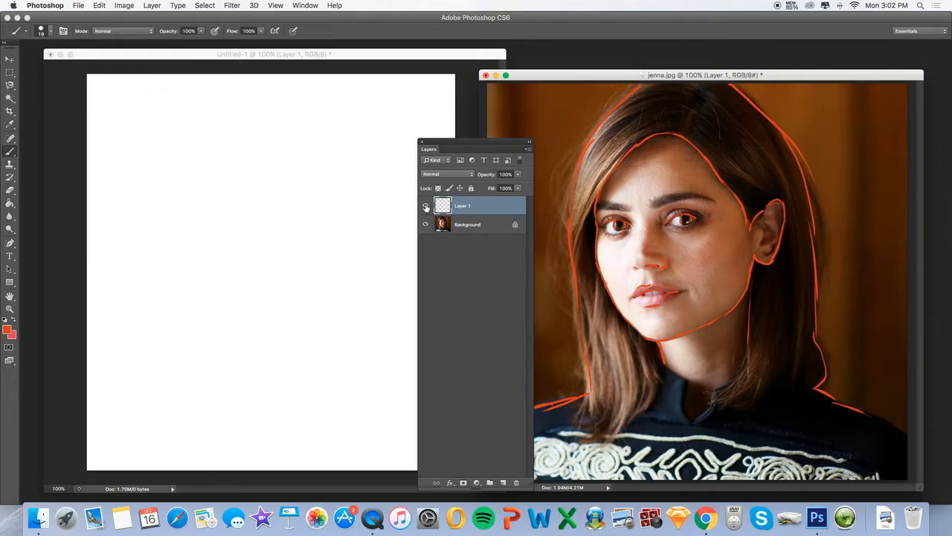
Step: Hide Layer 1 of jenna.jpg and arrange the blank canvas and the photo windows side by side
left_click(426, 205)
mouse_move(591, 75)
left_mouse_down()
mouse_move(638, 49)
mouse_move(632, 59)
left_mouse_up()
left_click_drag(315, 58, 315, 61)
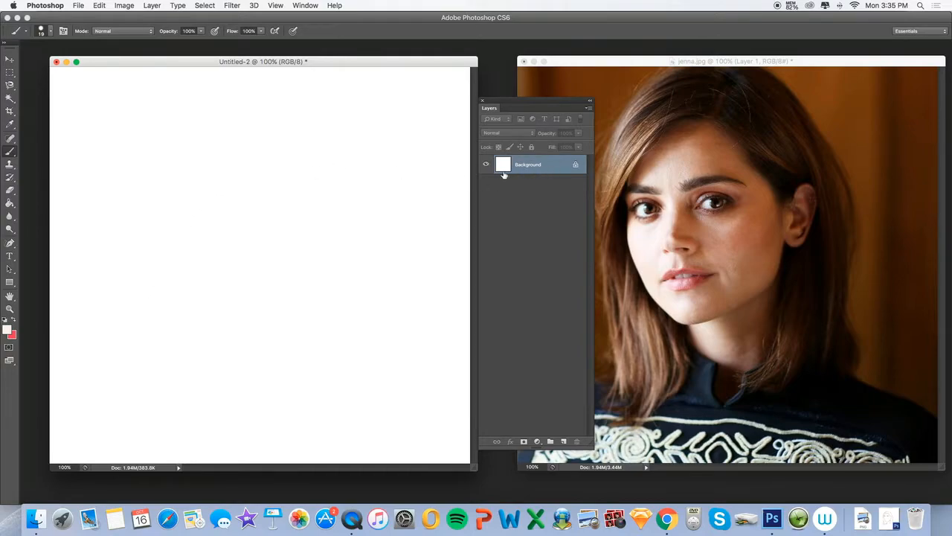
left_click_drag(427, 64, 426, 64)
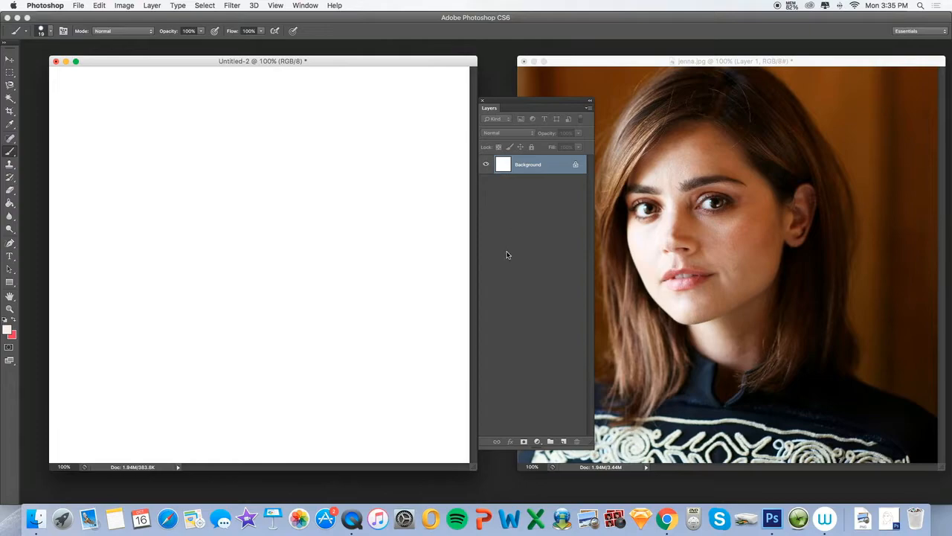
Step: Add a new layer to the Untitled-2 document and name it "outline"
left_click(564, 442)
double_click(518, 165)
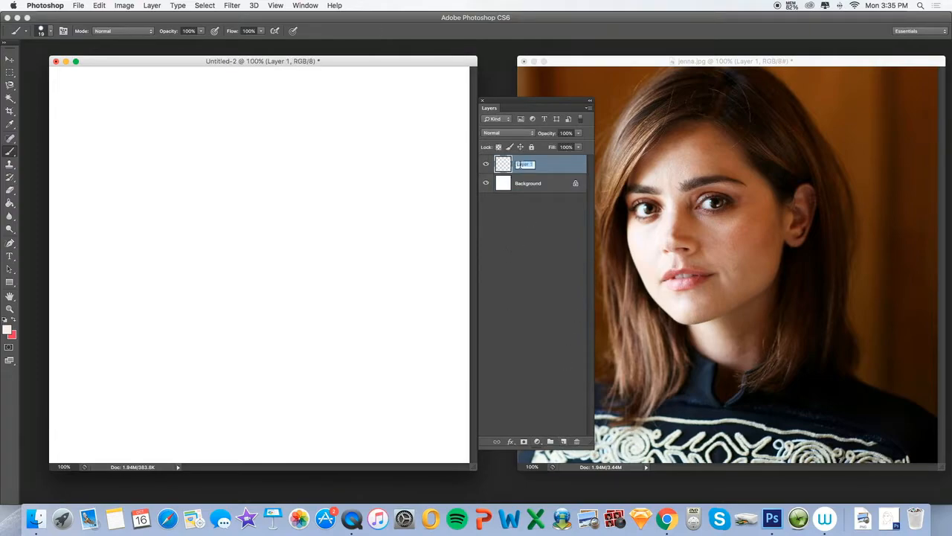
type("line")
key("Return")
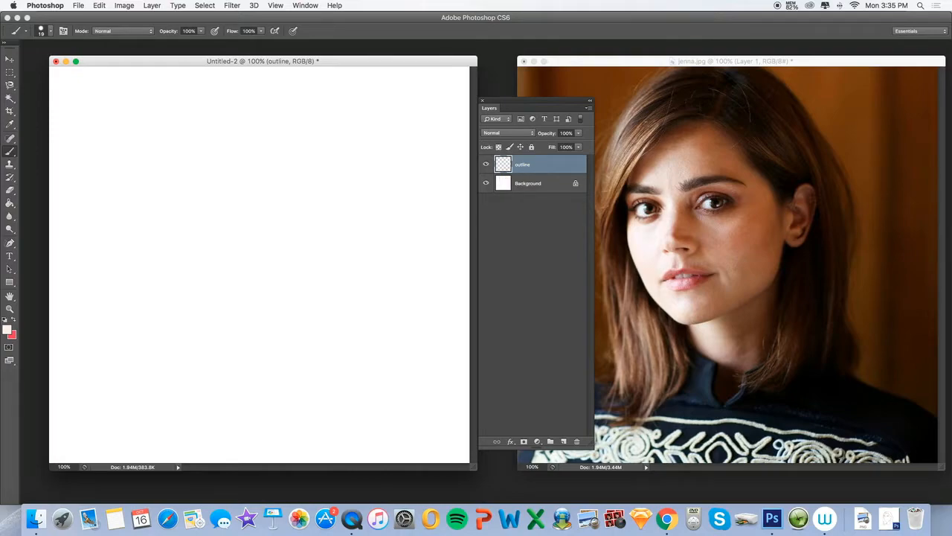
Step: Try a pale freehand test stroke with the 19 px brush on the outline layer and undo it
left_click_drag(238, 61, 247, 61)
left_click(46, 32)
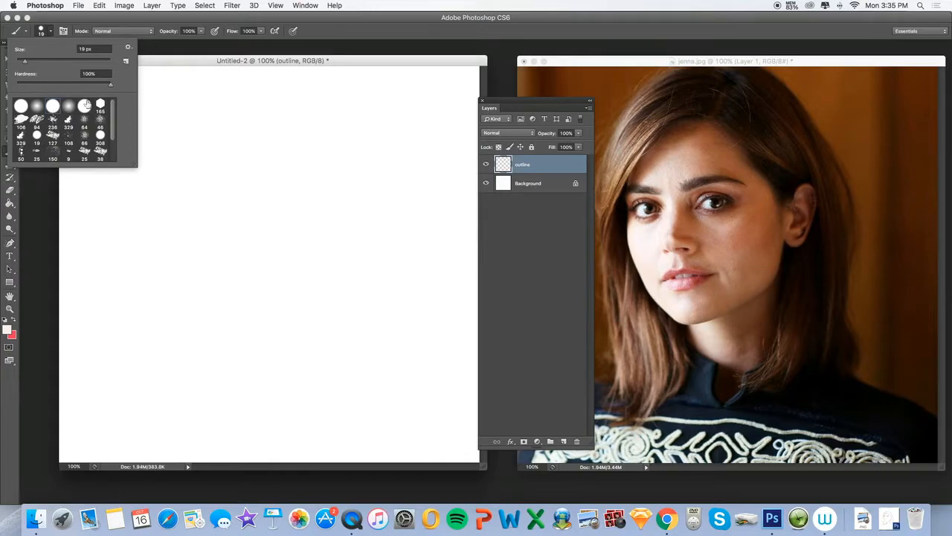
mouse_move(269, 126)
left_mouse_down()
mouse_move(272, 158)
mouse_move(298, 185)
mouse_move(296, 216)
mouse_move(263, 309)
mouse_move(233, 264)
mouse_move(249, 294)
left_mouse_up()
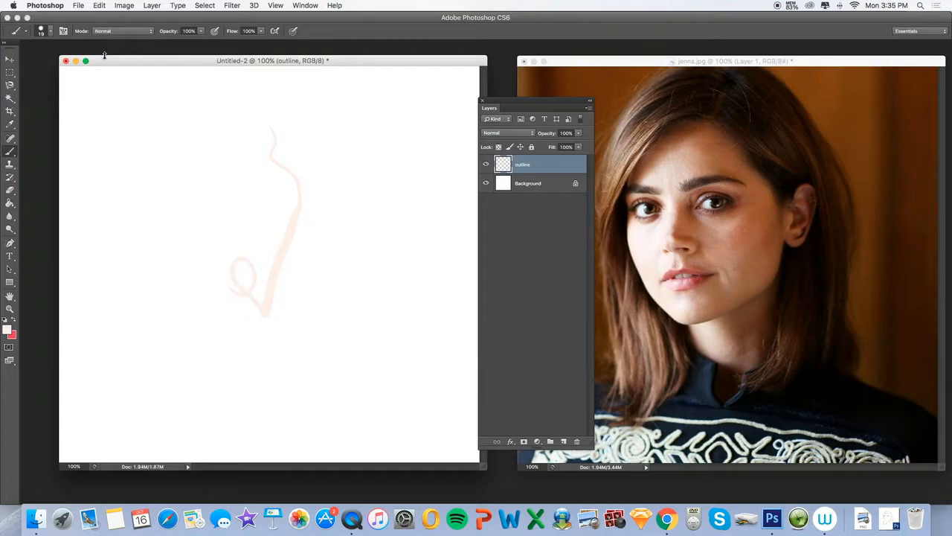
key("super+z")
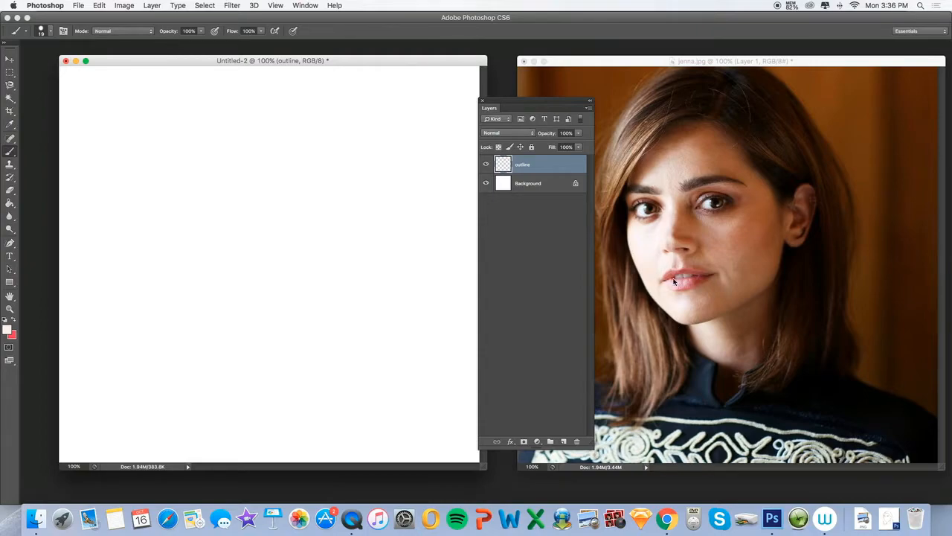
Step: Sample skin tones from the forehead in the photo and set the foreground color to the brown aa856a
left_click(9, 125)
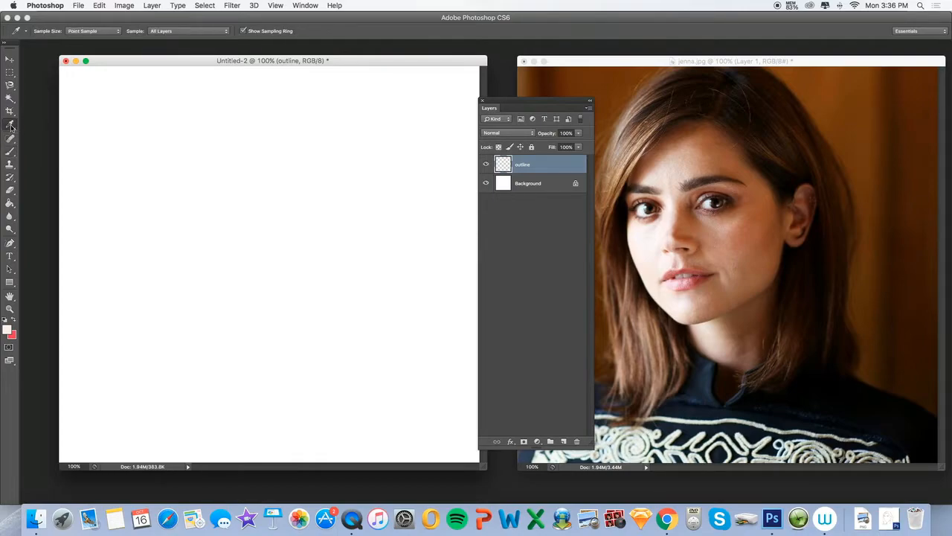
left_click(667, 148)
left_click(12, 331)
left_click(700, 151)
left_click(736, 170)
left_click(752, 187)
left_click(638, 146)
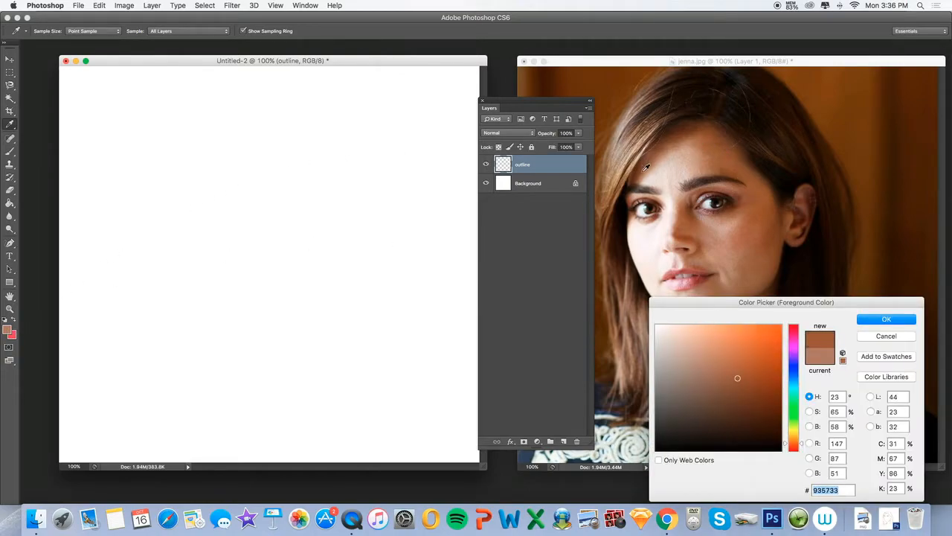
left_click(646, 172)
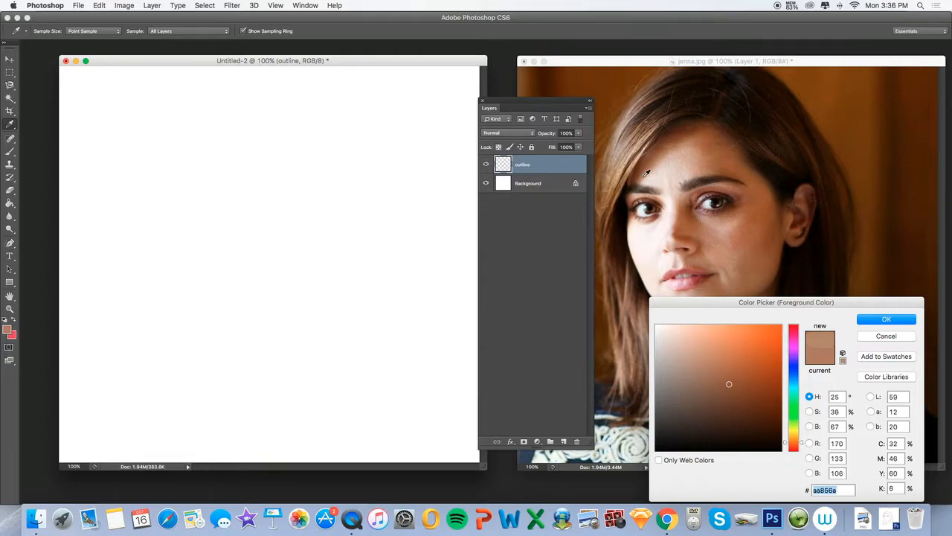
left_click(870, 319)
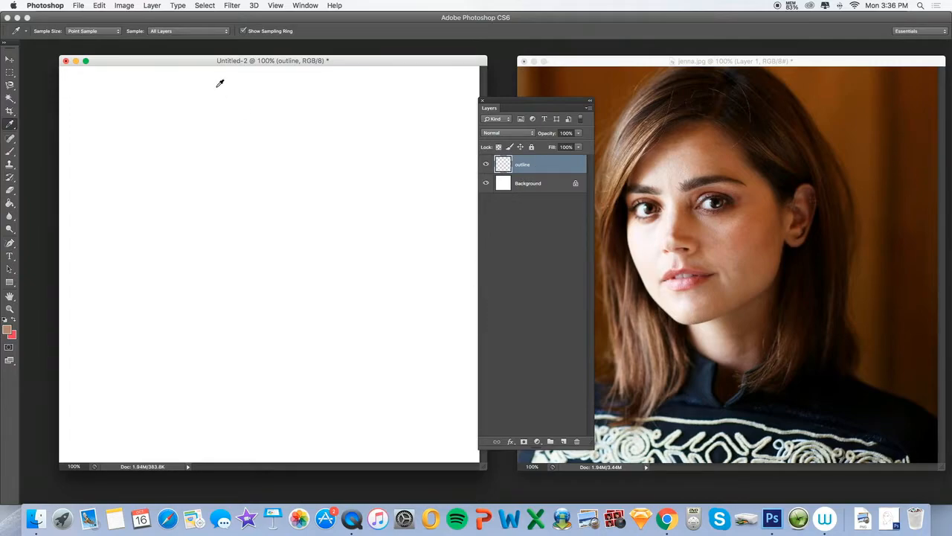
Step: Draw the left edge of the face from the temple down toward the chin on Untitled-2's outline layer
left_click_drag(206, 62, 201, 62)
left_click_drag(693, 66, 698, 61)
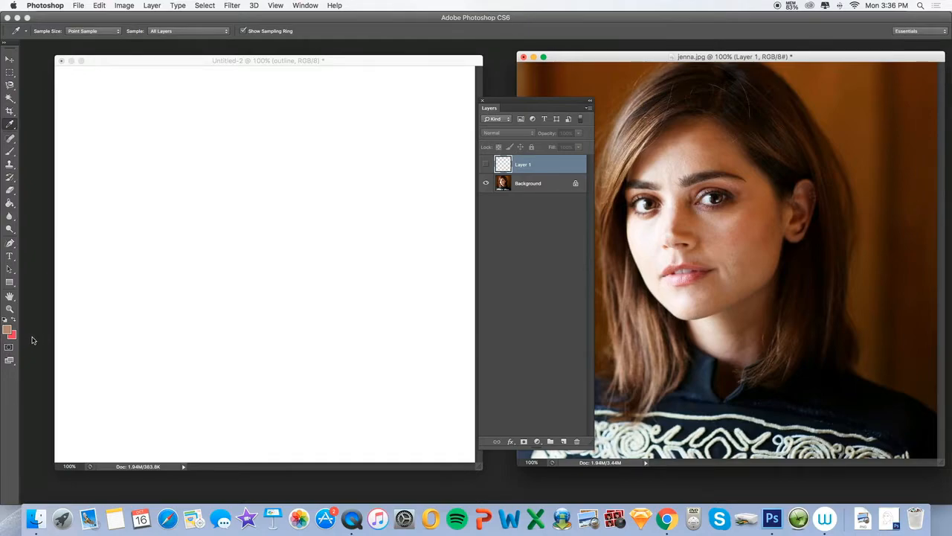
mouse_move(172, 192)
left_mouse_down()
mouse_move(173, 270)
mouse_move(217, 342)
left_mouse_up()
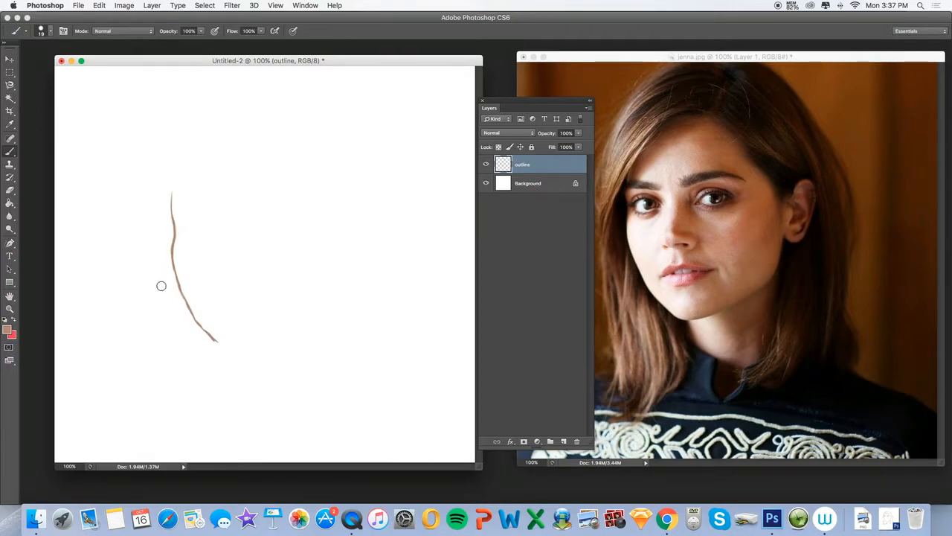
Step: Delete the traced Layer 1 from jenna.jpg and add a fresh empty layer in its place
left_click(619, 313)
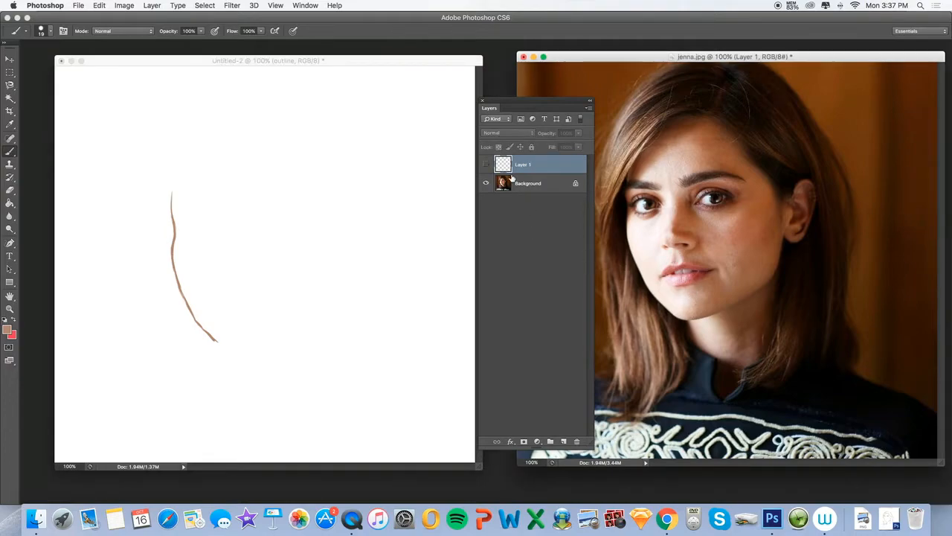
key("Delete")
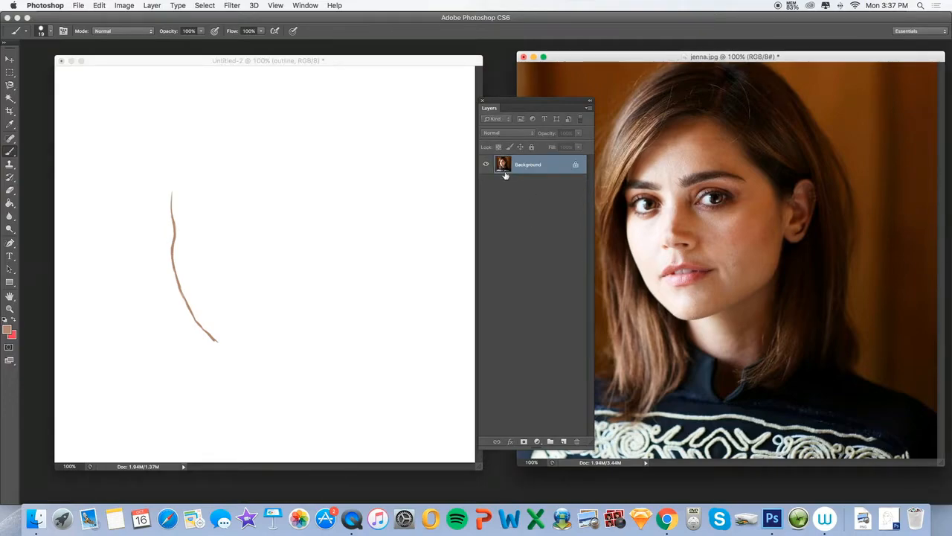
left_click(563, 442)
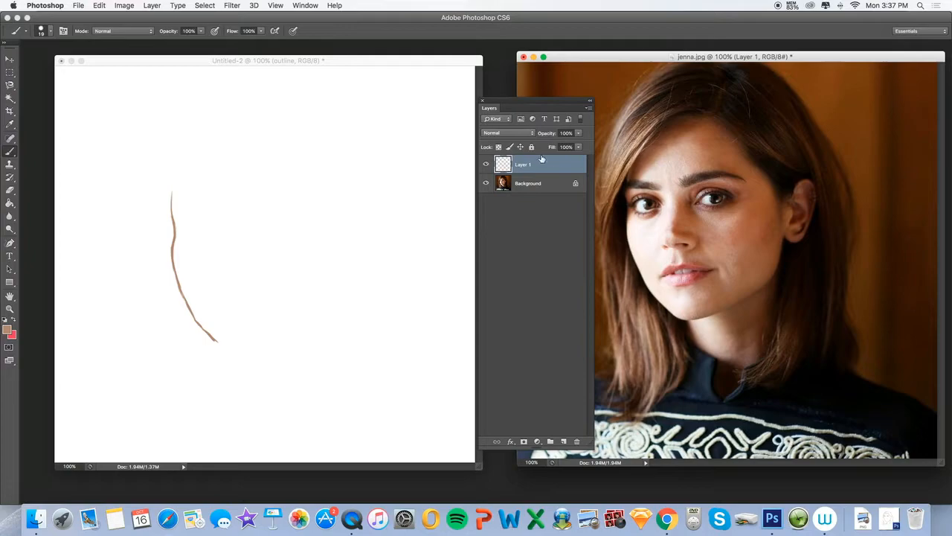
Step: Draw guide lines on the photo's new layer: a short hairline mark, a vertical line to the chin, and one beside the ear
left_click_drag(711, 115, 690, 115)
left_click_drag(686, 275, 682, 158)
left_click_drag(682, 116, 684, 179)
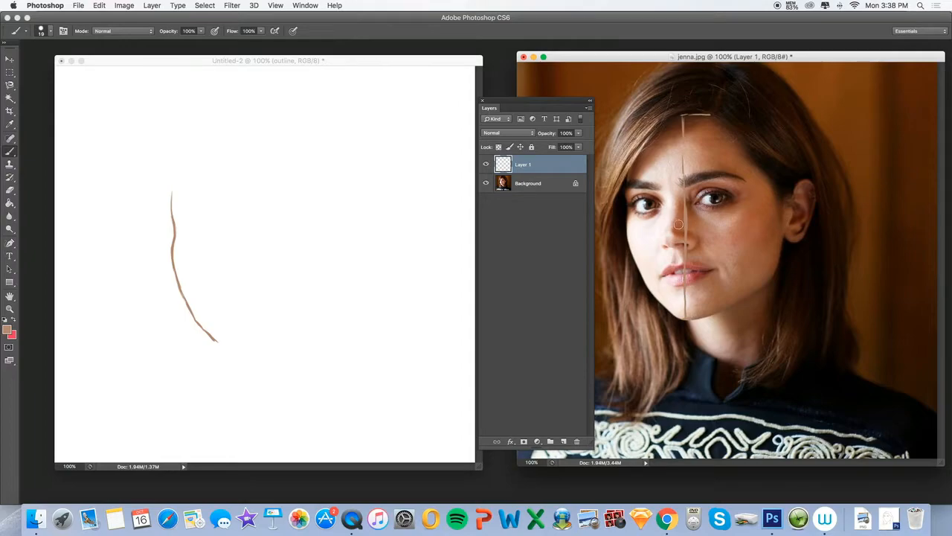
left_click_drag(782, 199, 782, 241)
Step: Extend the chin line on the outline layer of Untitled-2 and draw a vertical guide line above the chin
left_click(216, 342)
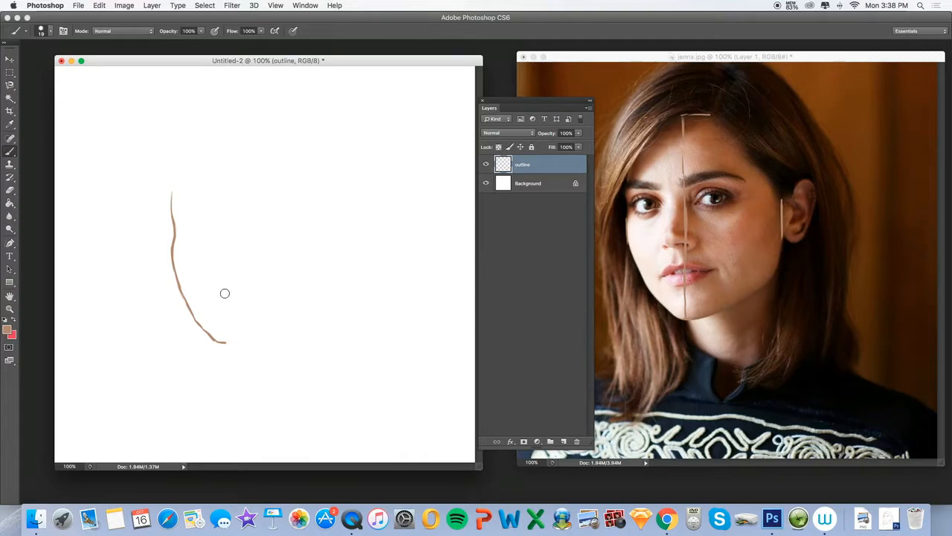
left_click_drag(226, 260, 227, 342)
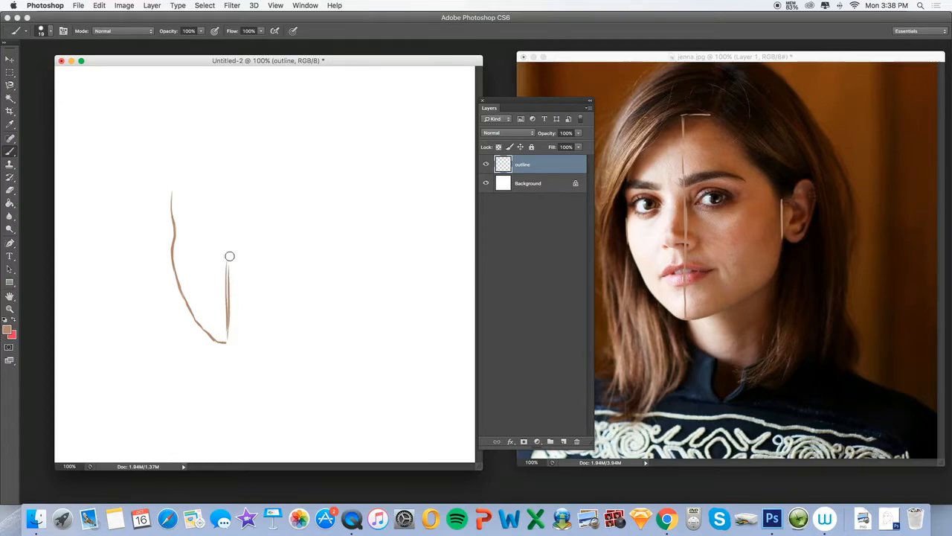
left_click_drag(233, 267, 230, 342)
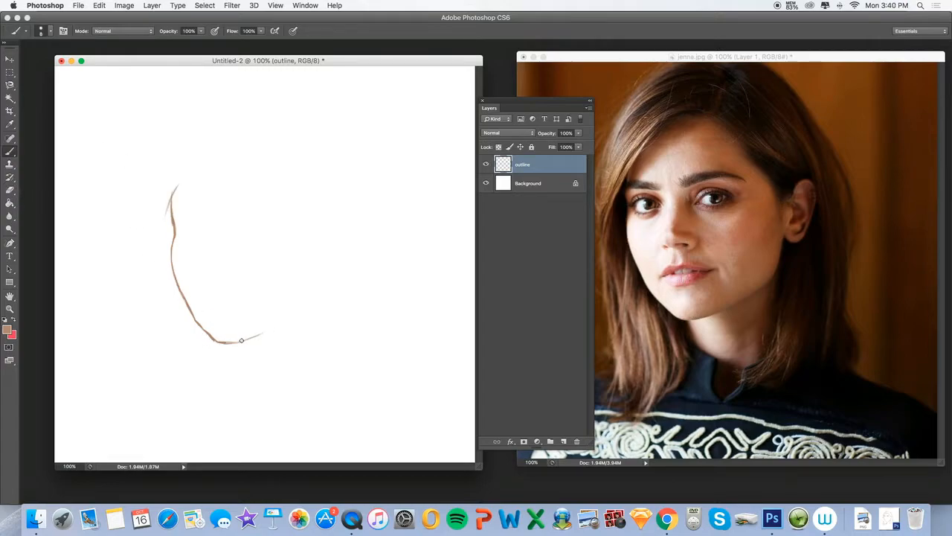
Step: Draw the jawline from the chin up toward the ear and sketch the left eyebrow
mouse_move(232, 342)
left_mouse_down()
mouse_move(312, 298)
mouse_move(320, 266)
left_mouse_up()
left_click_drag(175, 207, 202, 209)
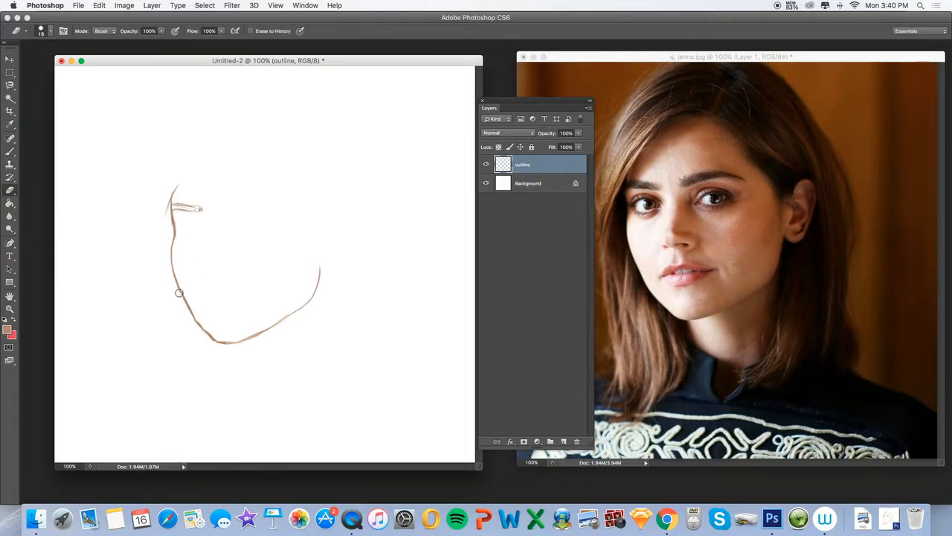
Step: Refine the lower cheek and chin contour by alternately erasing and redrawing the brown line
key("e")
left_click_drag(211, 330, 245, 337)
left_click_drag(195, 316, 260, 333)
key("b")
left_click_drag(186, 300, 210, 338)
key("e")
key("b")
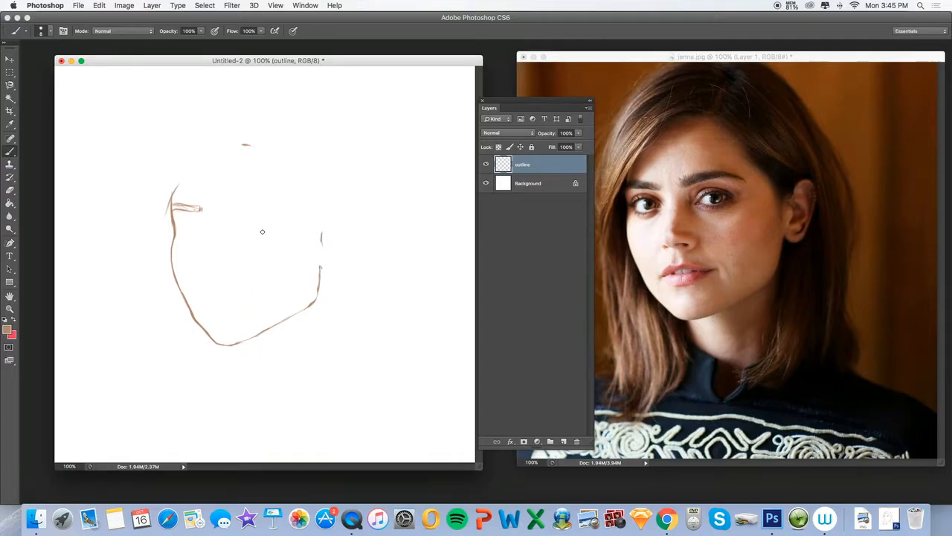
Step: Draw the hairline across the top of the forehead and down to the left temple, cleaning it up with the Eraser
left_click_drag(261, 144, 256, 145)
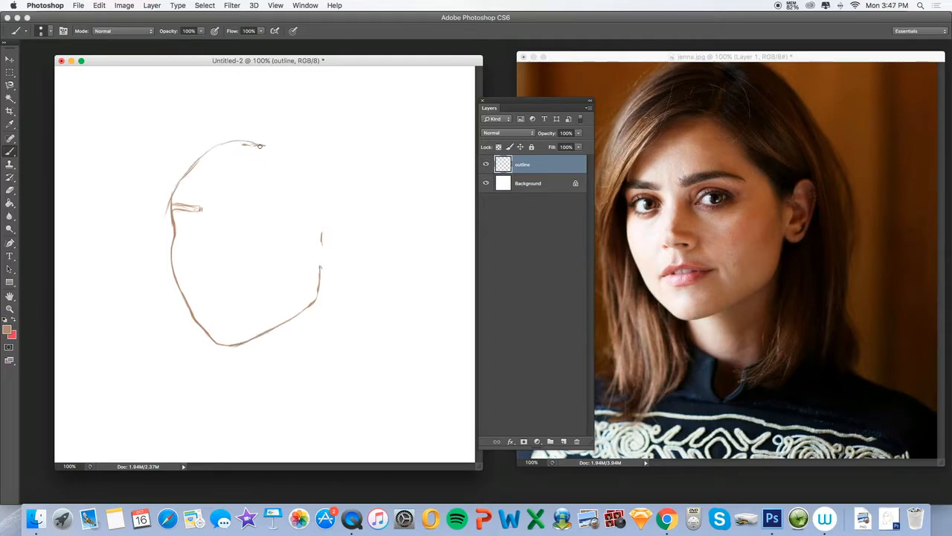
left_click(10, 190)
left_click(10, 151)
mouse_move(226, 143)
left_mouse_down()
mouse_move(265, 145)
mouse_move(198, 164)
mouse_move(171, 199)
left_mouse_up()
left_click(10, 189)
left_click(11, 151)
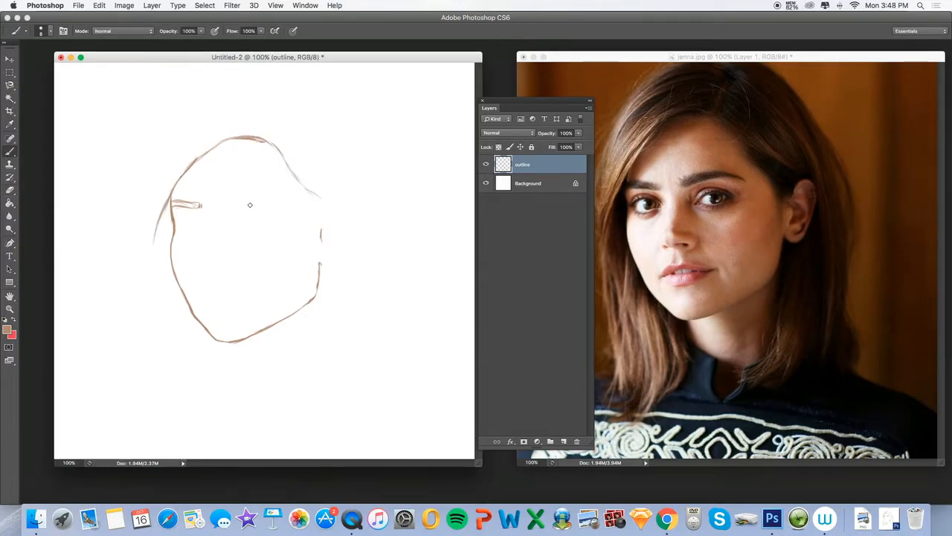
Step: Sketch the right eyebrow and touch up the line of the right jaw
mouse_move(248, 207)
left_mouse_down()
mouse_move(265, 203)
mouse_move(238, 208)
mouse_move(294, 209)
mouse_move(271, 200)
left_mouse_up()
mouse_move(302, 305)
left_mouse_down()
mouse_move(253, 324)
mouse_move(270, 334)
mouse_move(311, 309)
mouse_move(255, 329)
mouse_move(314, 296)
mouse_move(311, 308)
left_mouse_up()
key("e")
left_click(10, 152)
Step: Draw the outer hair contours on both sides of the head and a strand beside the cheek, tidying the hairline with the Eraser
left_click_drag(283, 92, 331, 152)
key("e")
left_click_drag(264, 144, 238, 141)
key("b")
mouse_move(168, 141)
left_mouse_down()
mouse_move(147, 209)
mouse_move(154, 257)
left_mouse_up()
left_click_drag(173, 274, 172, 297)
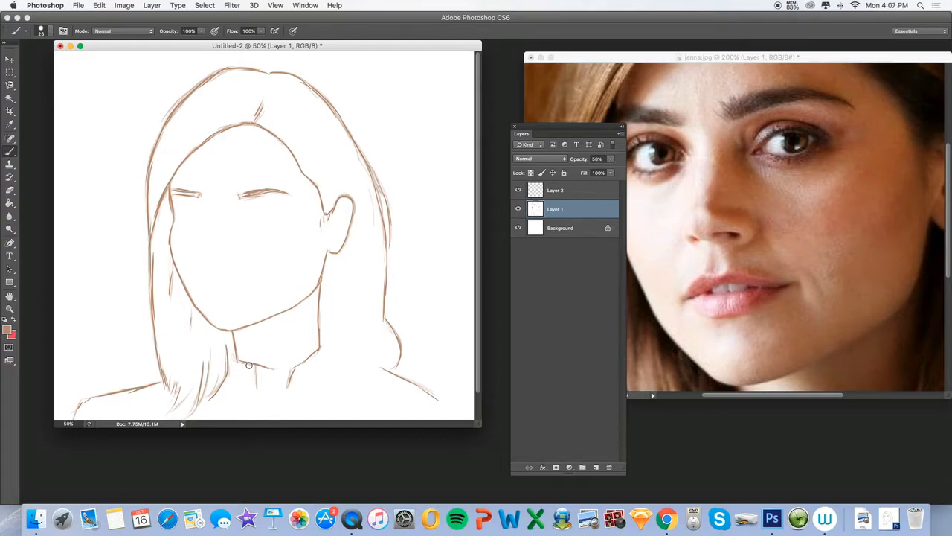
Step: Hide Layer 1 of Untitled-2, enlarge the view to 100%, and resize the window around the upper face
left_click(518, 211)
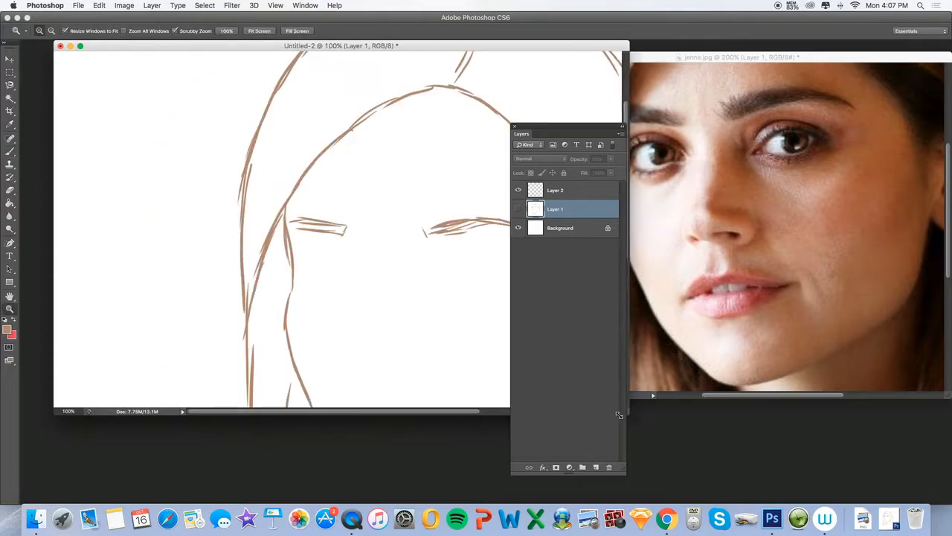
left_click_drag(619, 414, 593, 424)
left_click_drag(425, 418, 473, 423)
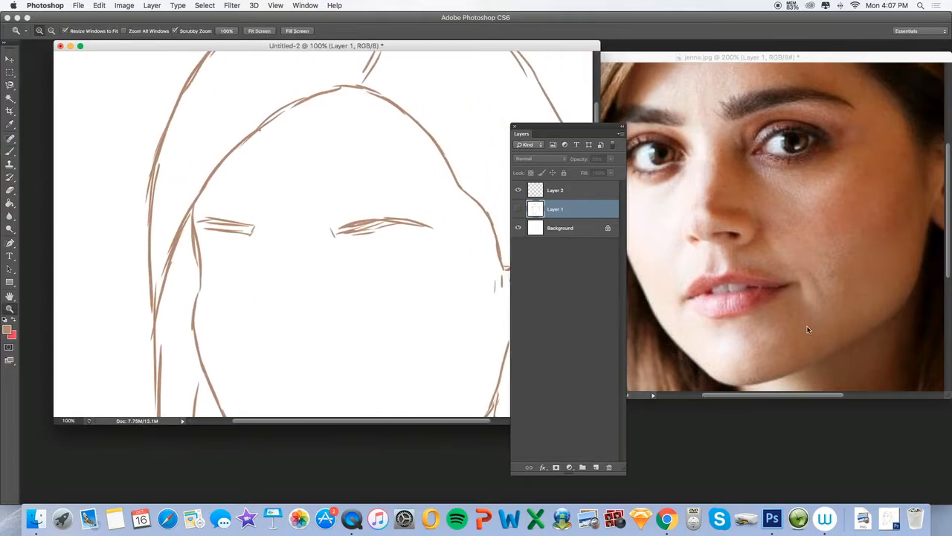
Step: Fit the sketch window beside the reference photo so both are visible, and erase stray lines near the left temple
left_click_drag(947, 274, 947, 270)
left_click_drag(543, 126, 793, 441)
left_click_drag(319, 49, 294, 57)
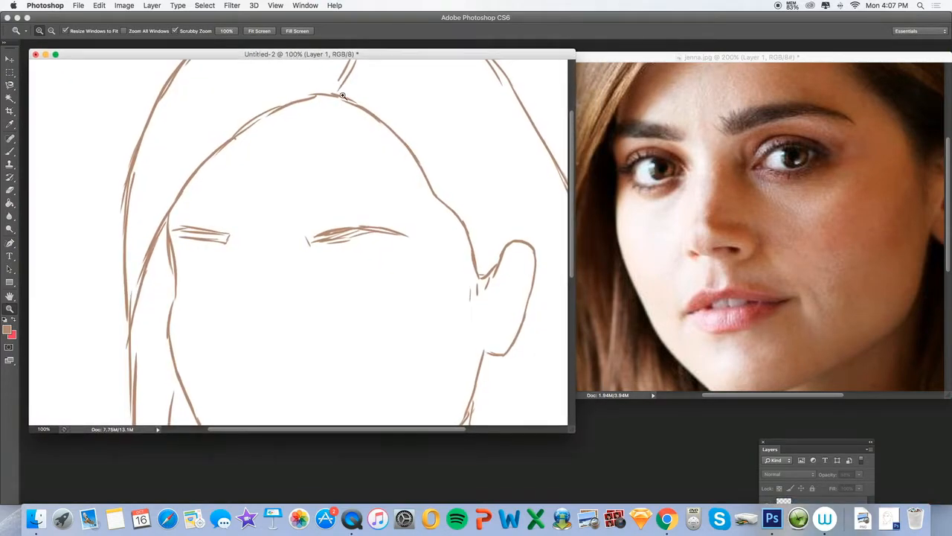
left_click_drag(573, 435, 524, 426)
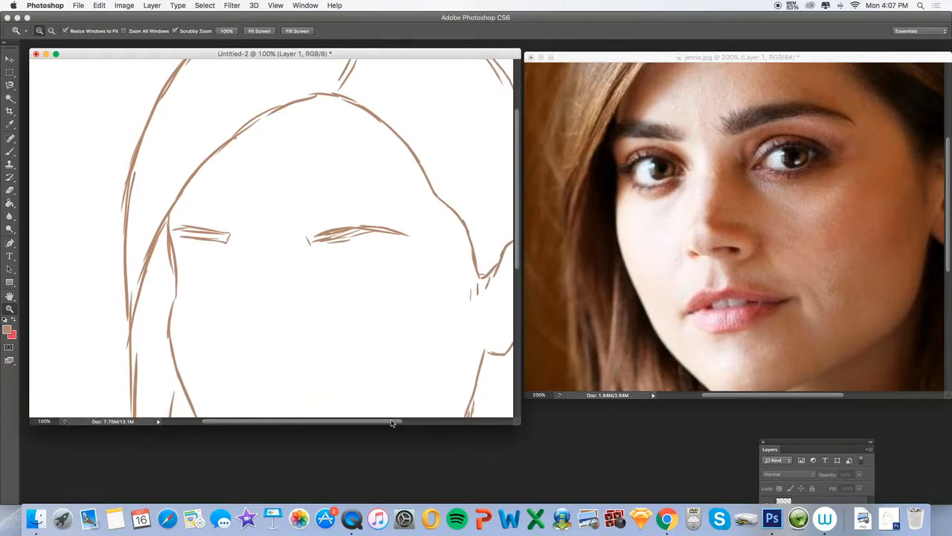
left_click_drag(387, 422, 407, 422)
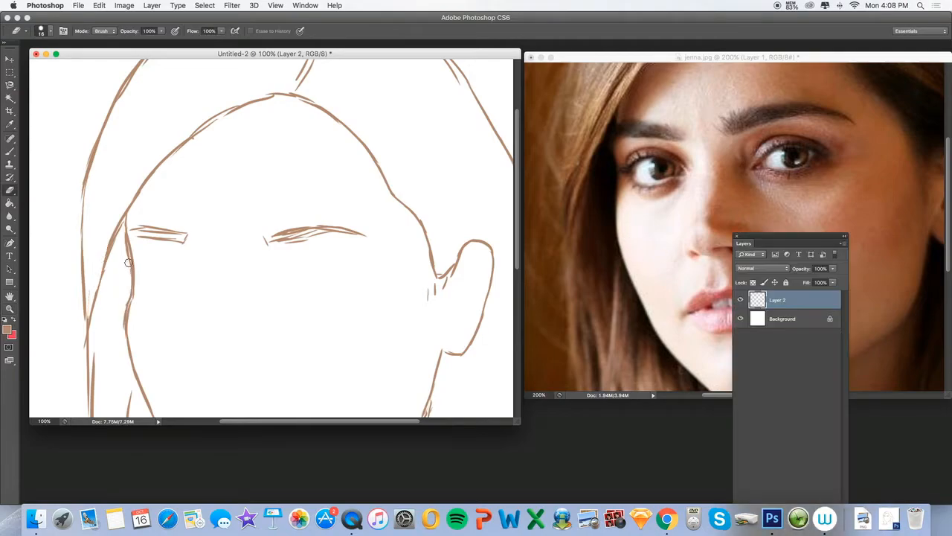
left_click_drag(123, 244, 136, 274)
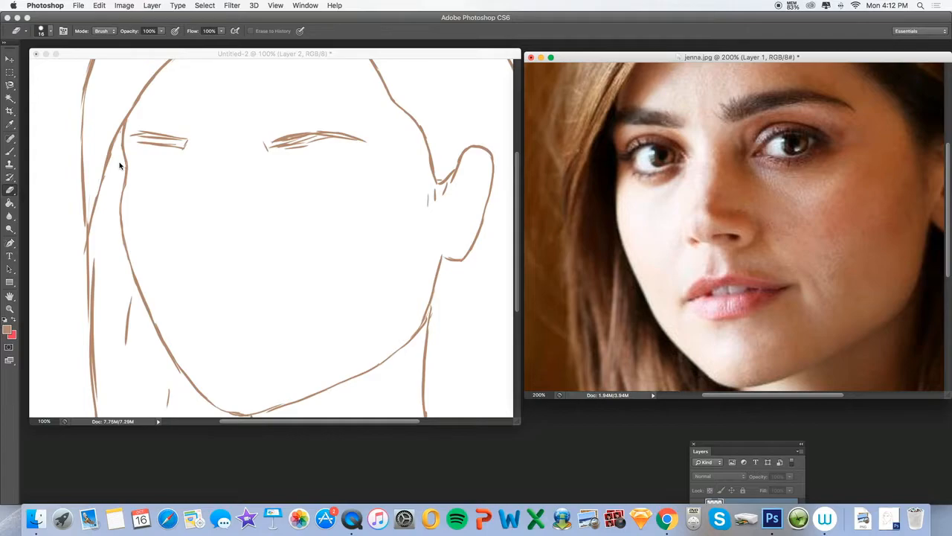
Step: Brush a guide line from the left eye to the chin on a new layer of jenna.jpg, and mark the lower lip in the sketch
key("b")
left_click_drag(724, 444, 591, 119)
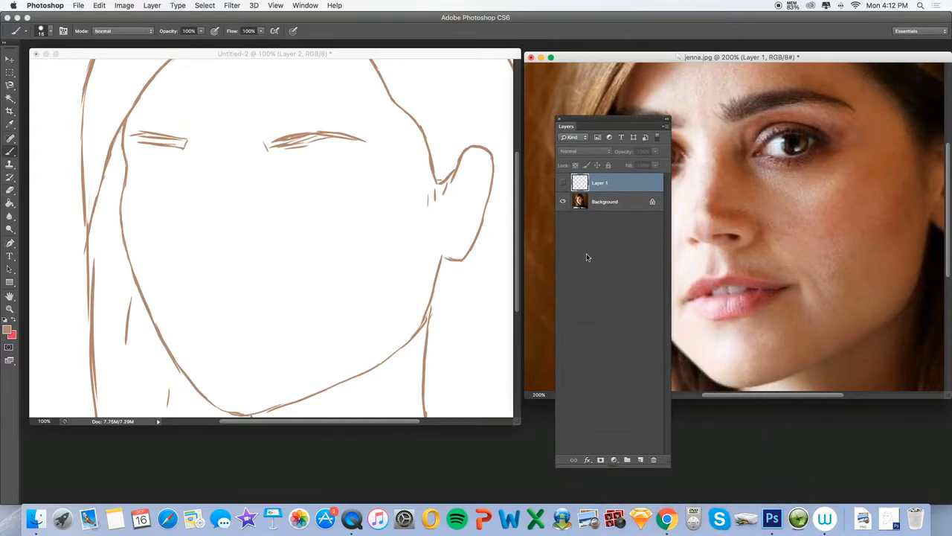
left_click(563, 184)
left_click(641, 459)
left_click_drag(603, 124, 685, 455)
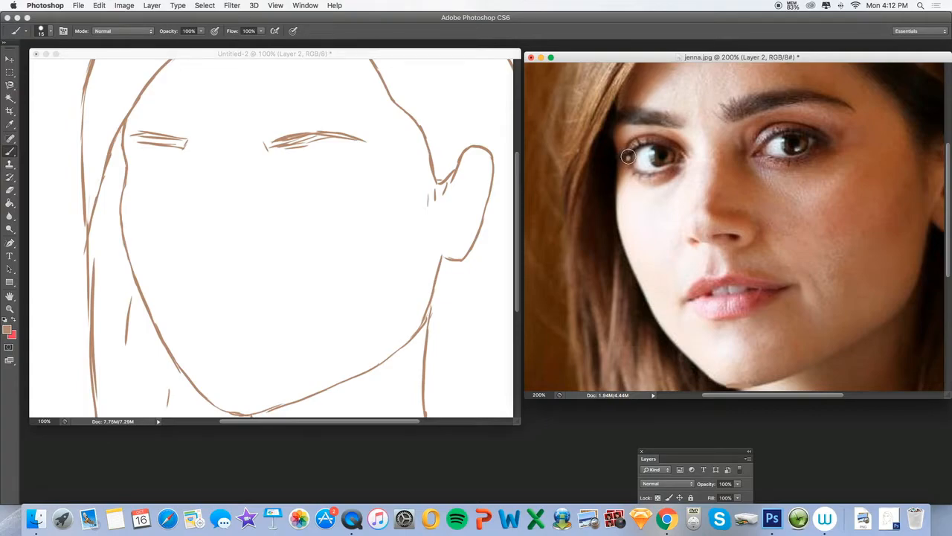
left_click_drag(641, 182, 689, 286)
left_click_drag(637, 177, 721, 354)
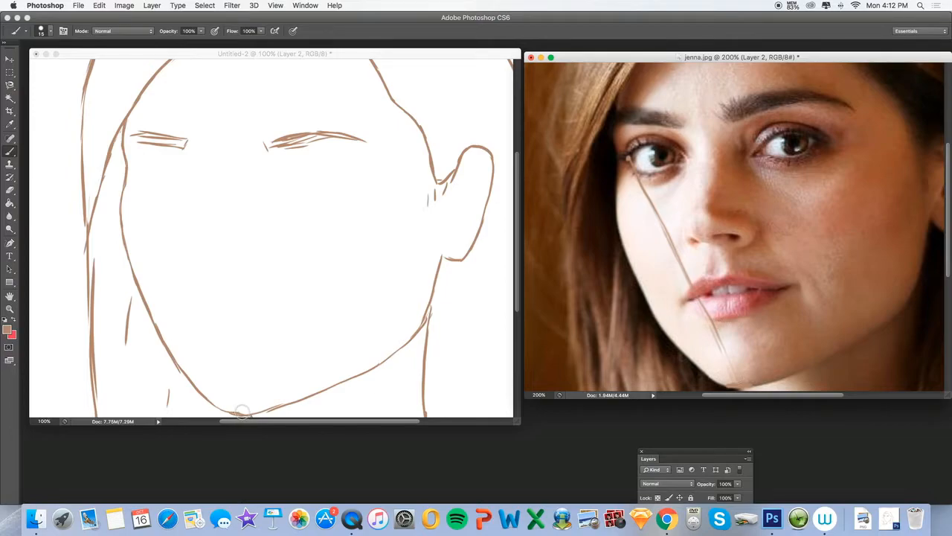
left_click(241, 344)
left_click_drag(237, 344, 251, 343)
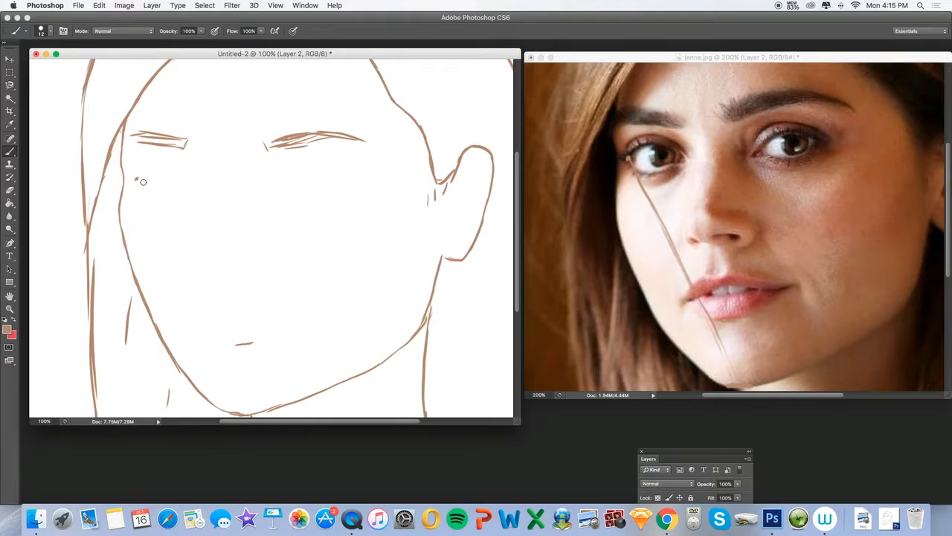
Step: Clear the old guide layers from jenna.jpg and add a new empty layer to the photo
left_click(653, 243)
left_click_drag(673, 454, 601, 212)
left_click(575, 274)
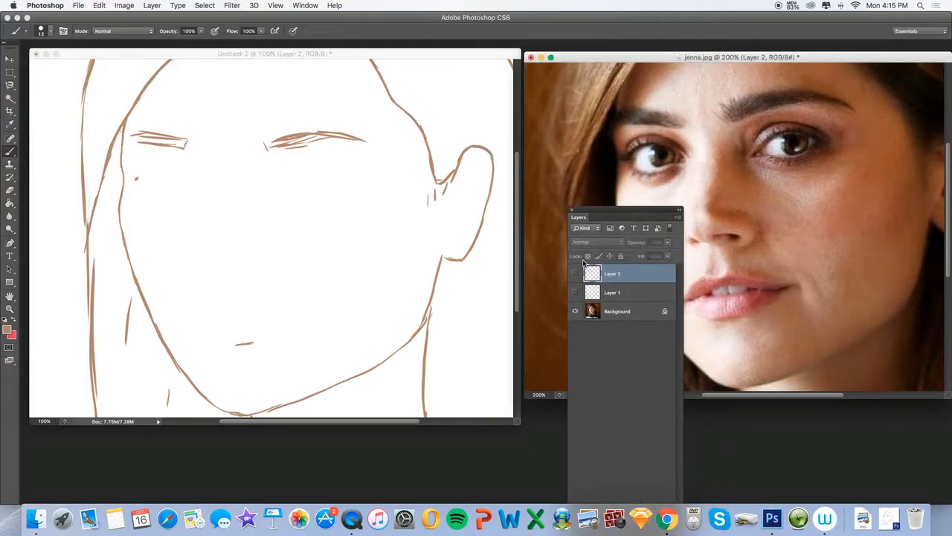
left_click(632, 155)
left_click(549, 178)
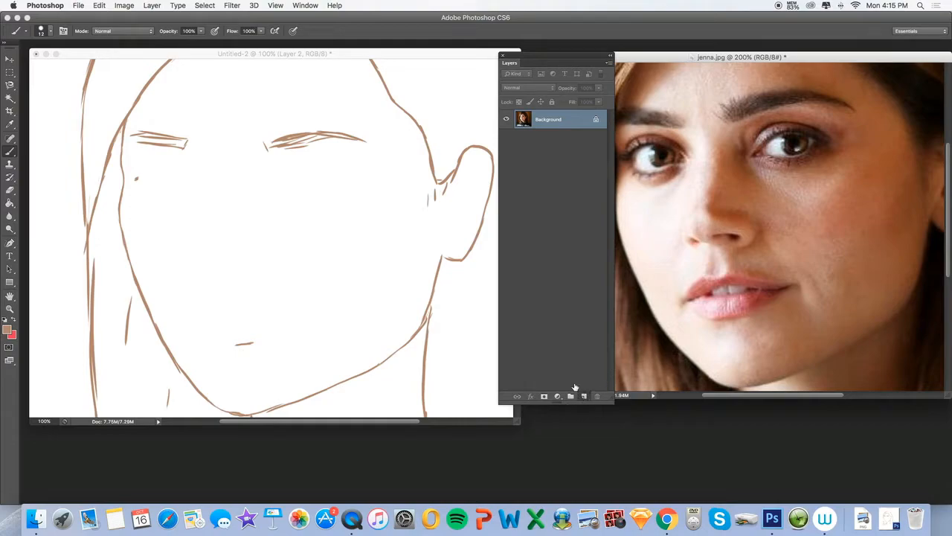
left_click(584, 396)
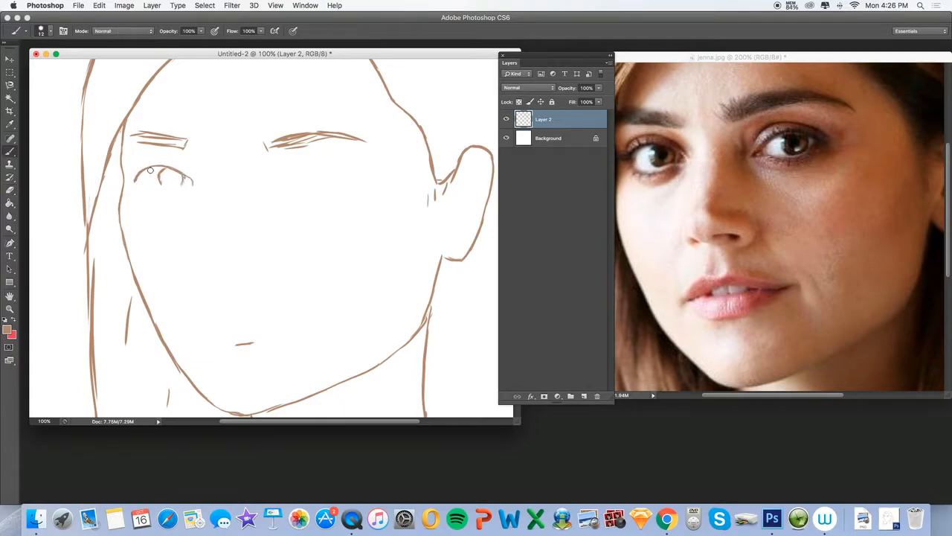
Step: Draw the left eye's iris and lids in the sketch, refining the lines with the Eraser
mouse_move(167, 178)
left_mouse_down()
mouse_move(147, 190)
mouse_move(161, 169)
mouse_move(191, 187)
mouse_move(166, 175)
mouse_move(163, 185)
left_mouse_up()
key("e")
mouse_move(134, 181)
left_mouse_down()
mouse_move(158, 157)
mouse_move(187, 167)
mouse_move(192, 183)
left_mouse_up()
key("b")
key("e")
key("b")
key("e")
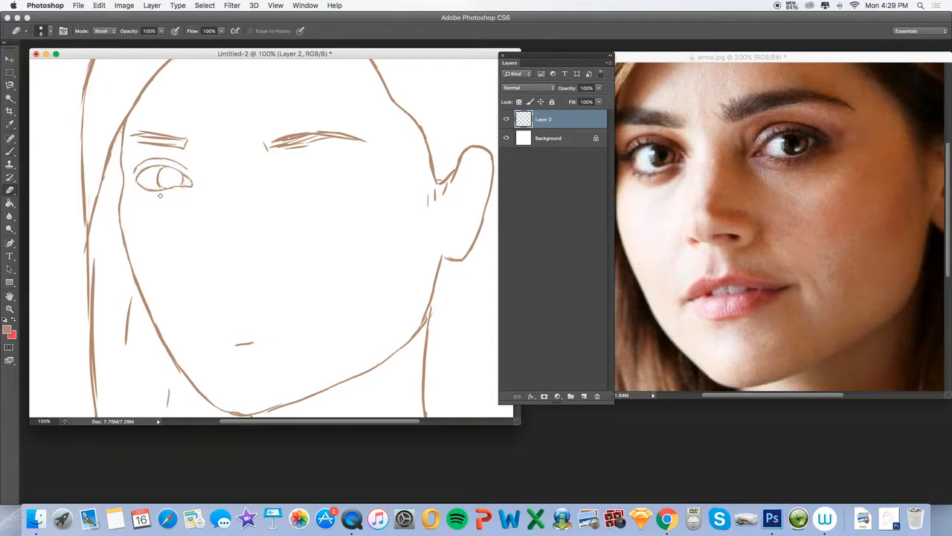
Step: Add the lower edge of the left eyebrow and short crease lines beneath the left eye, touching up the temple
key("b")
left_click_drag(131, 143, 187, 146)
left_click_drag(556, 56, 580, 376)
left_click_drag(123, 148, 122, 177)
left_click_drag(141, 192, 154, 195)
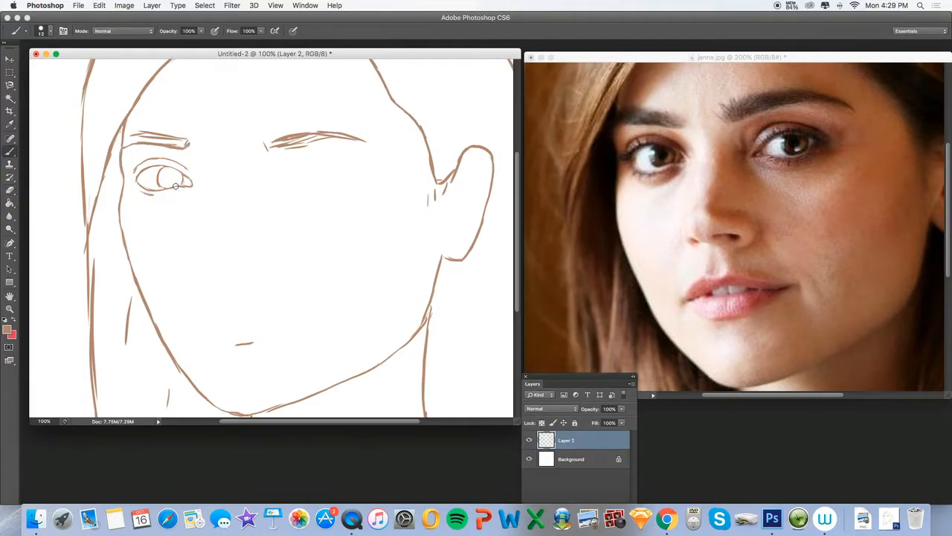
key("e")
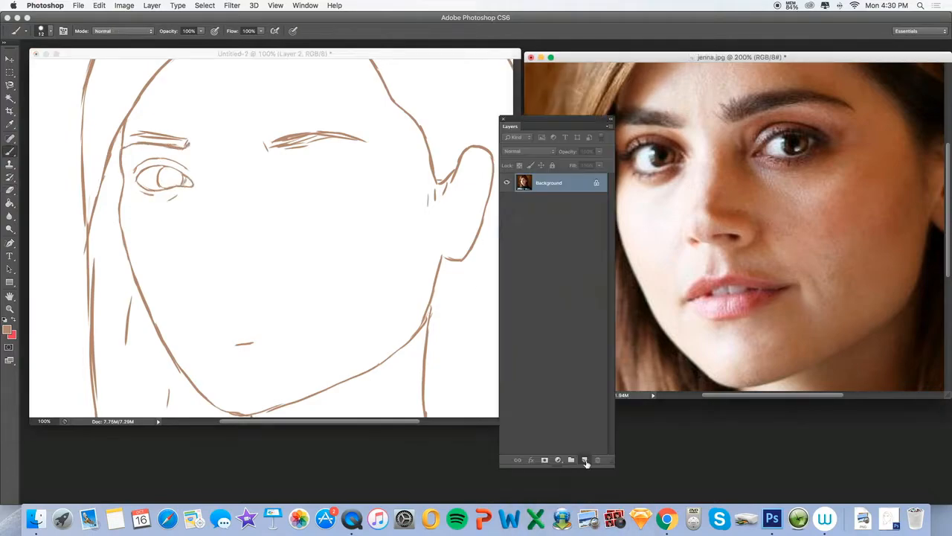
Step: Draw a guide between the inner eye corners on a new layer of jenna.jpg, and mark the right eye's inner corner in the sketch
left_click(585, 460)
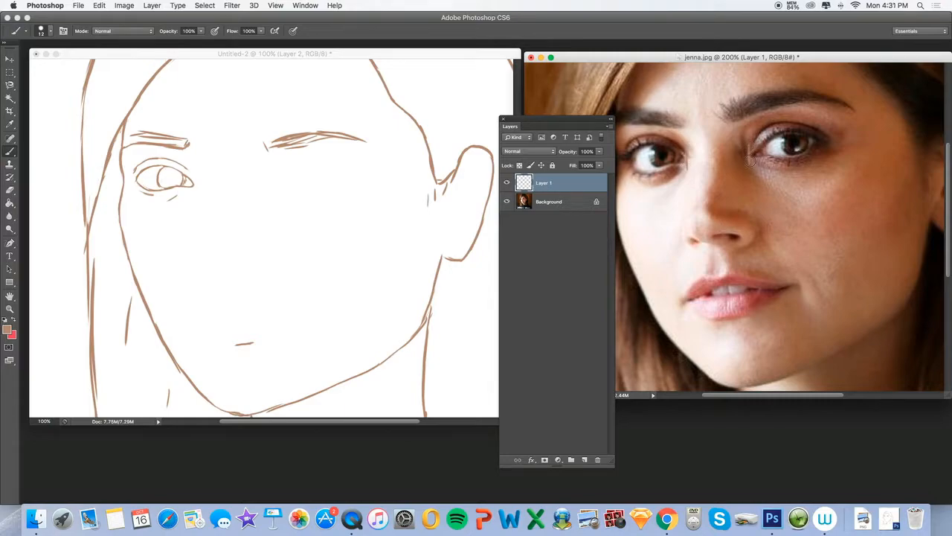
left_click_drag(746, 153, 689, 159)
left_click(261, 179)
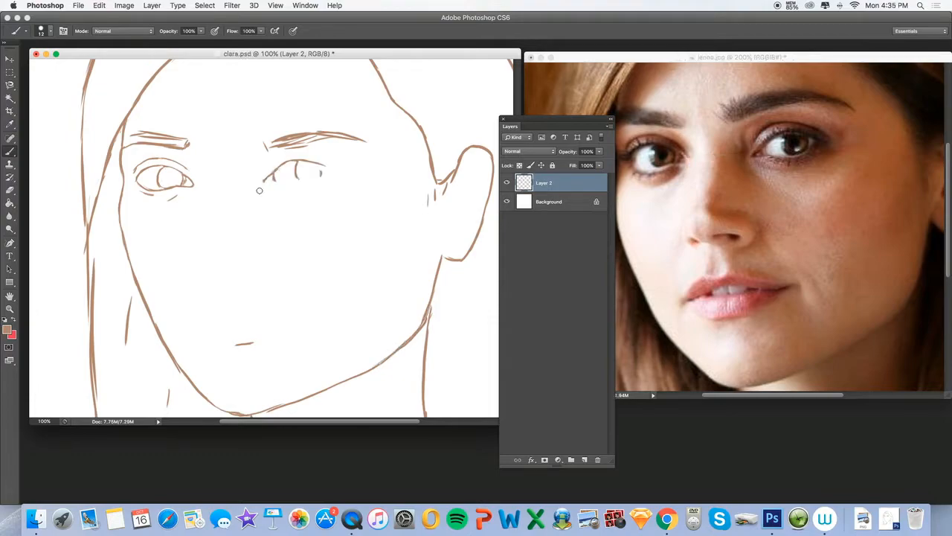
Step: Draw the right eye's lids and iris in the sketch, cleaning up the outline with the Eraser
mouse_move(262, 183)
left_mouse_down()
mouse_move(289, 182)
mouse_move(298, 159)
mouse_move(277, 166)
mouse_move(323, 178)
mouse_move(299, 184)
mouse_move(322, 180)
left_mouse_up()
left_click(11, 190)
left_click(10, 151)
key("e")
right_click(327, 165)
key("Return")
key("b")
key("e")
key("b")
key("e")
mouse_move(329, 143)
left_mouse_down()
mouse_move(267, 149)
mouse_move(332, 163)
left_mouse_up()
Step: Draw the upper eyelid crease over the right eye, alternating Brush and Eraser to tidy it
key("b")
mouse_move(269, 161)
left_mouse_down()
mouse_move(296, 151)
mouse_move(329, 157)
left_mouse_up()
key("e")
key("b")
key("e")
key("b")
key("e")
key("b")
Step: Reshape the right eyebrow with a longer inner end and a higher arch, erasing the stray strokes
left_click_drag(274, 140, 364, 133)
key("e")
key("b")
left_click_drag(247, 131, 341, 120)
key("e")
left_click_drag(248, 140, 332, 118)
key("b")
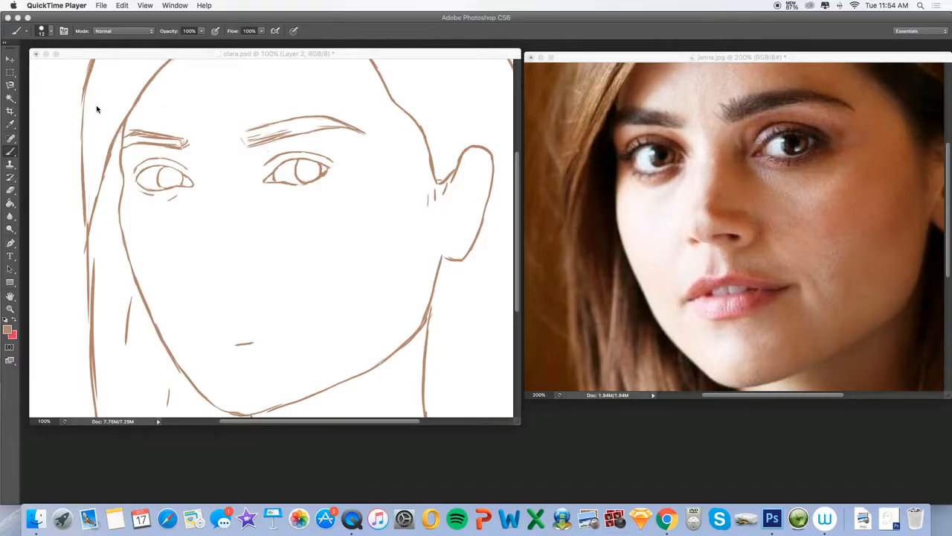
Step: Add a new layer to jenna.jpg and brush vertical guides between the inner eye corners and the sides of the nose
left_click(638, 210)
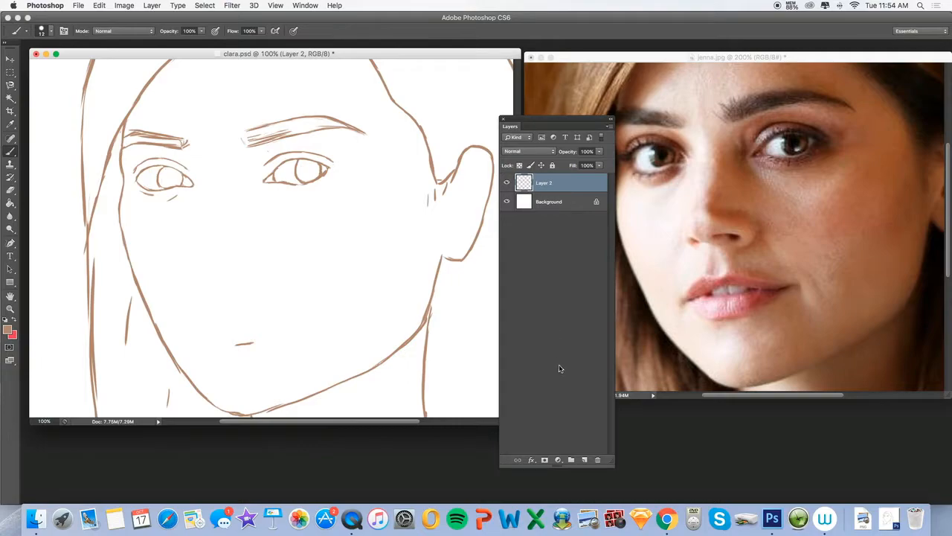
left_click(683, 229)
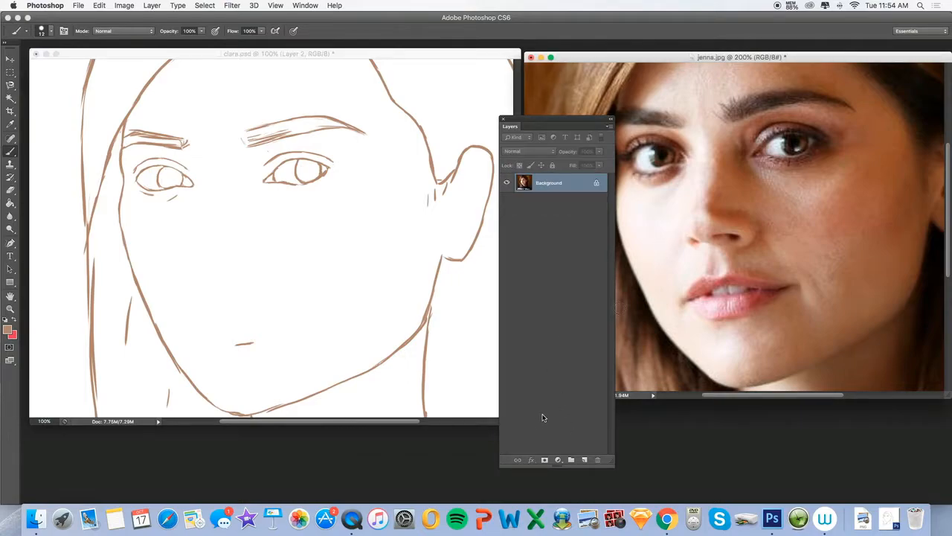
left_click(585, 459)
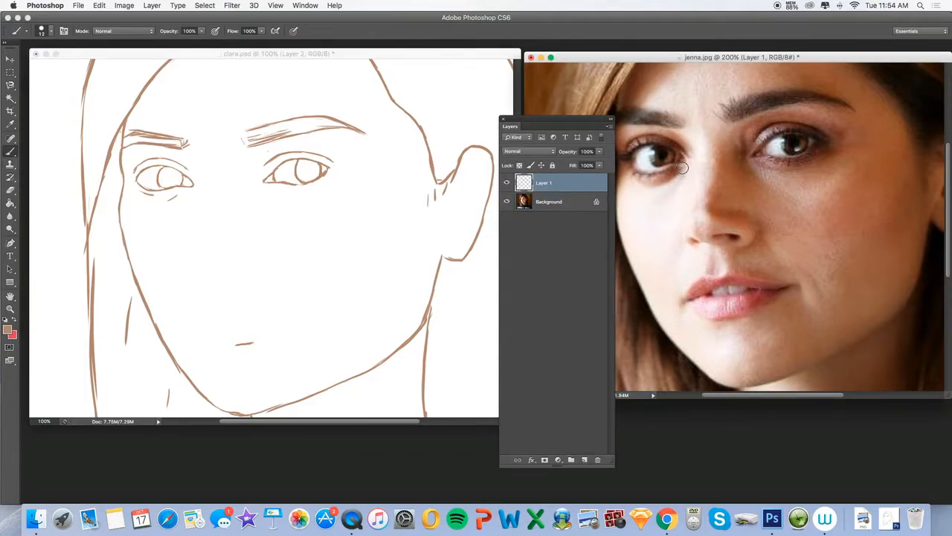
left_click_drag(686, 190, 685, 157)
left_click_drag(687, 183, 686, 234)
left_click_drag(757, 240, 755, 153)
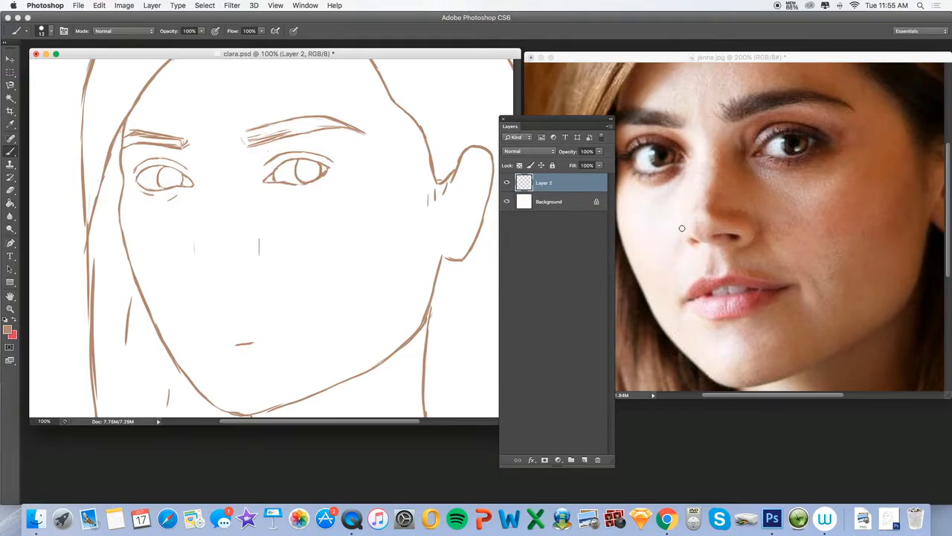
Step: Trace the outer curves of both nostrils on a new layer of jenna.jpg
left_click(681, 229)
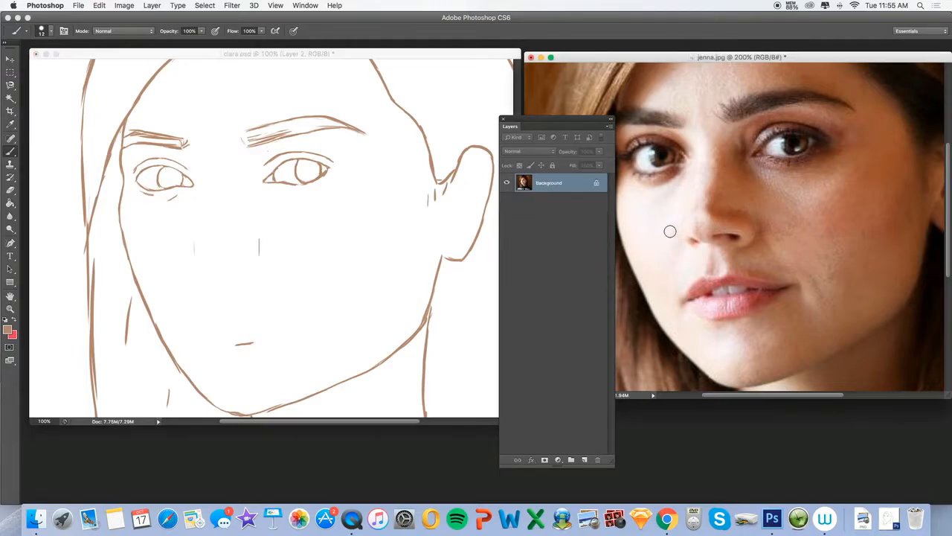
left_click(584, 458)
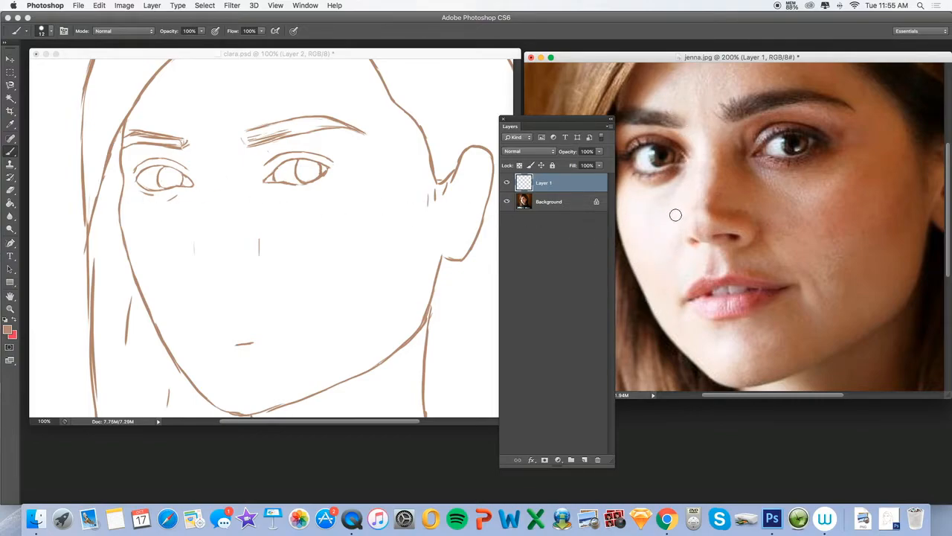
left_click_drag(682, 230, 688, 244)
left_click_drag(688, 218, 684, 228)
left_click_drag(757, 224, 750, 242)
left_click_drag(691, 239, 693, 244)
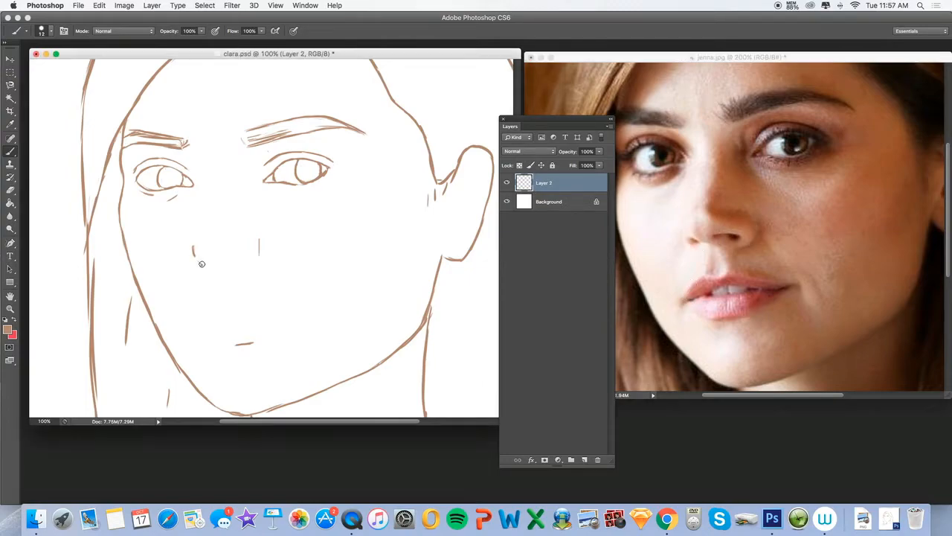
Step: Draw the left nostril and the curved right side of the nose in the sketch, erasing the vertical width mark
left_click_drag(198, 260, 199, 264)
key("e")
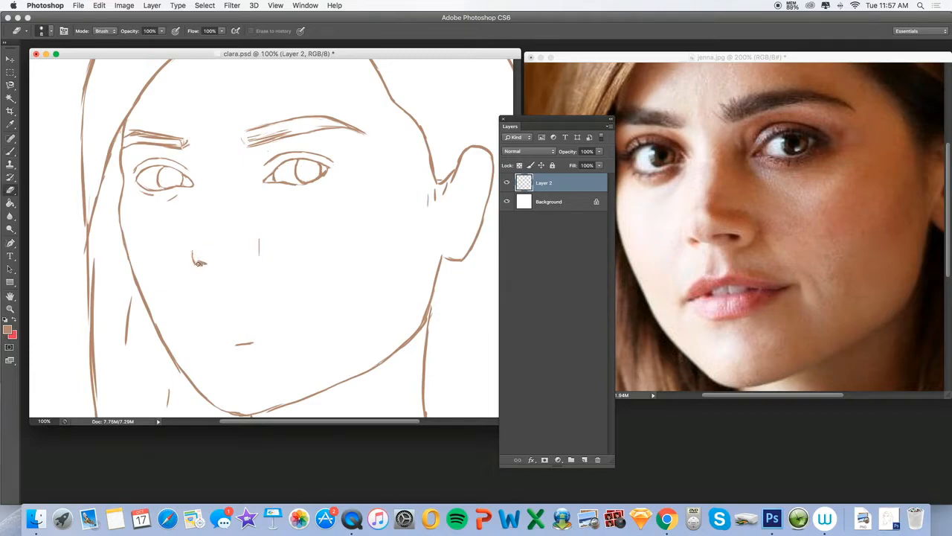
key("b")
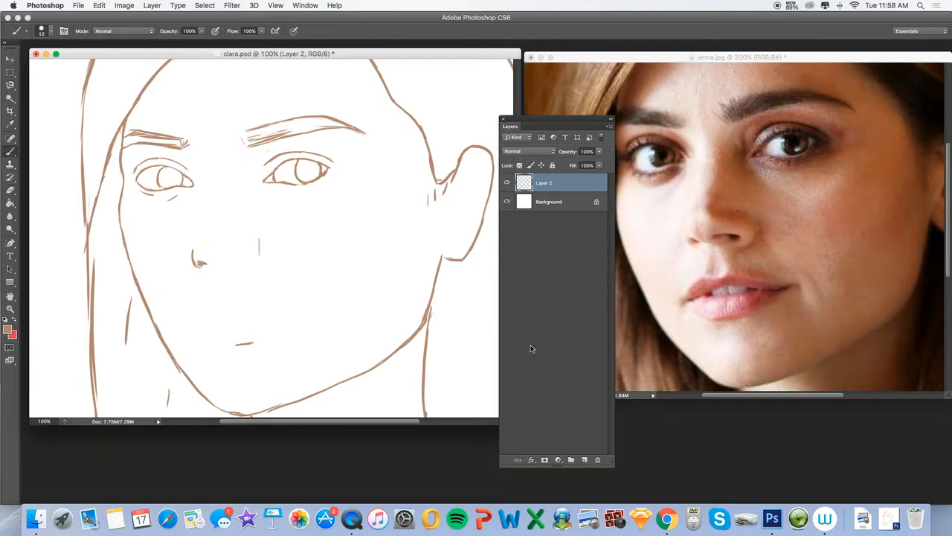
left_click_drag(260, 256, 250, 270)
key("e")
left_click_drag(258, 232, 261, 271)
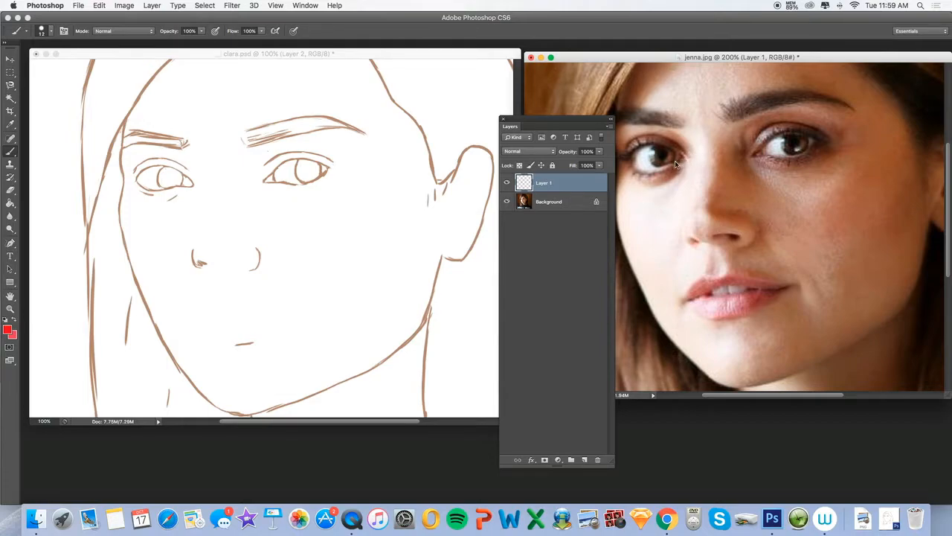
Step: Draw red horizontal guides between the inner eye corners and under the nose on Layer 1 of jenna.jpg, and hide that layer
left_click_drag(679, 164, 750, 163)
mouse_move(747, 247)
left_mouse_down()
mouse_move(681, 246)
mouse_move(689, 246)
left_mouse_up()
left_click(9, 190)
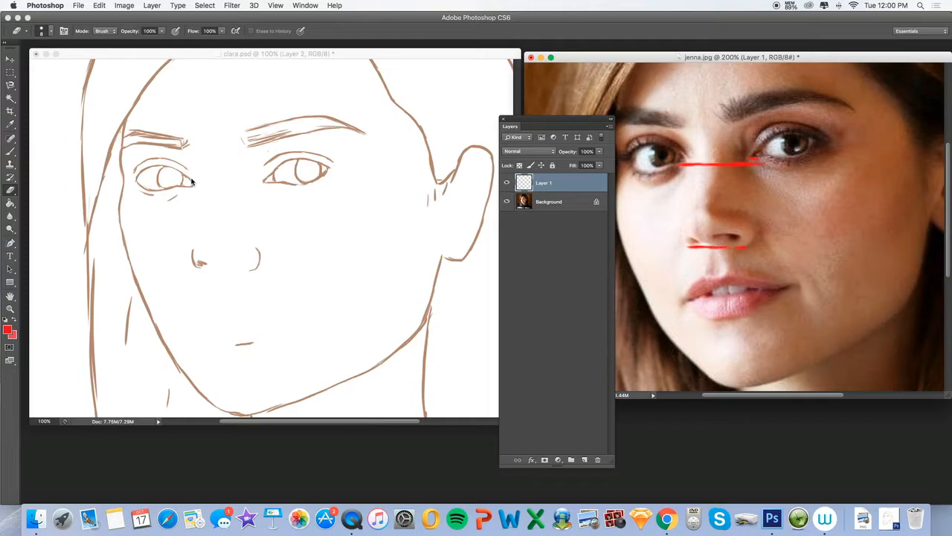
left_click(242, 270)
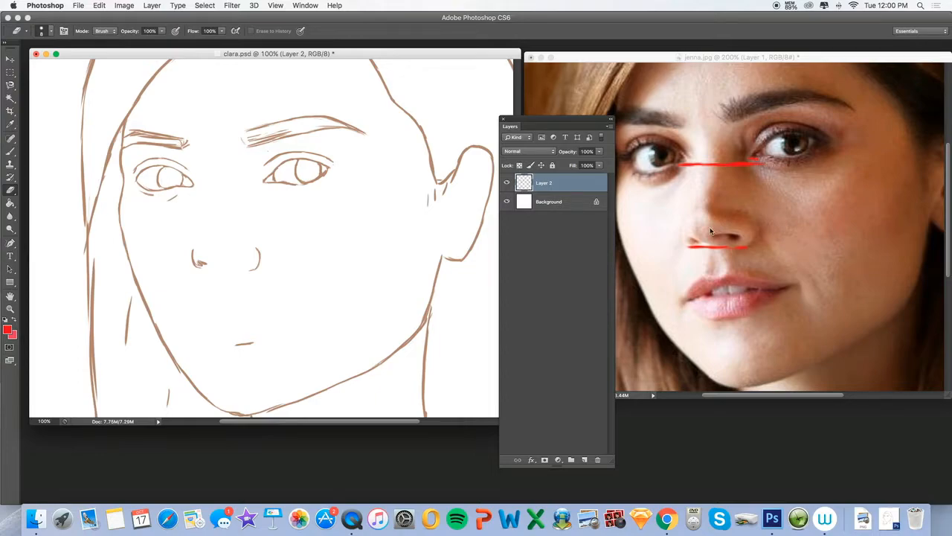
left_click(684, 202)
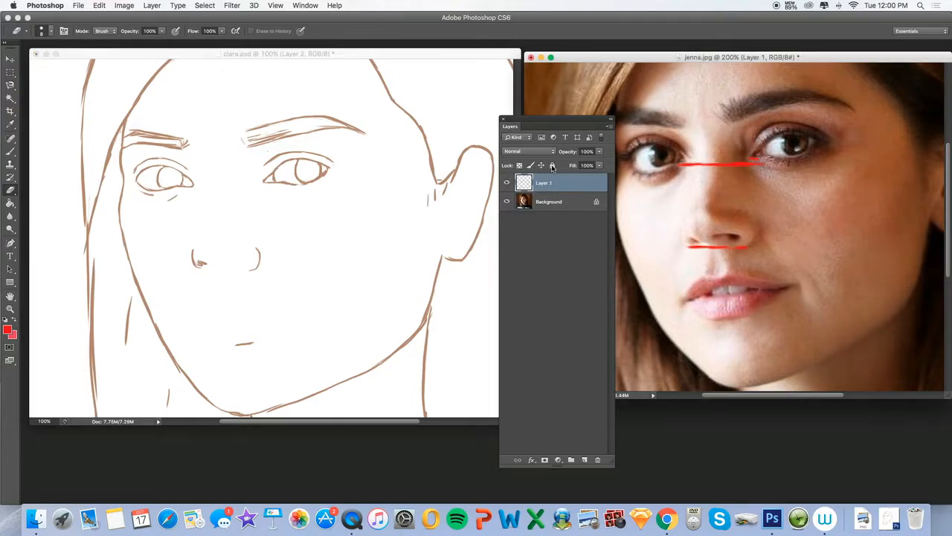
left_click(506, 183)
left_click(506, 184)
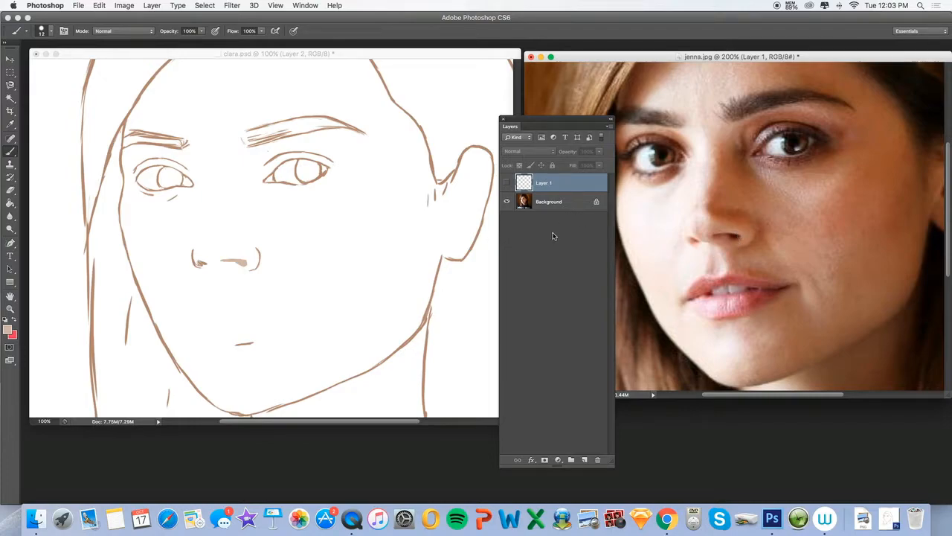
Step: Add another layer to jenna.jpg and brush guide strokes at the right nostril and the right mouth corner
left_click(584, 459)
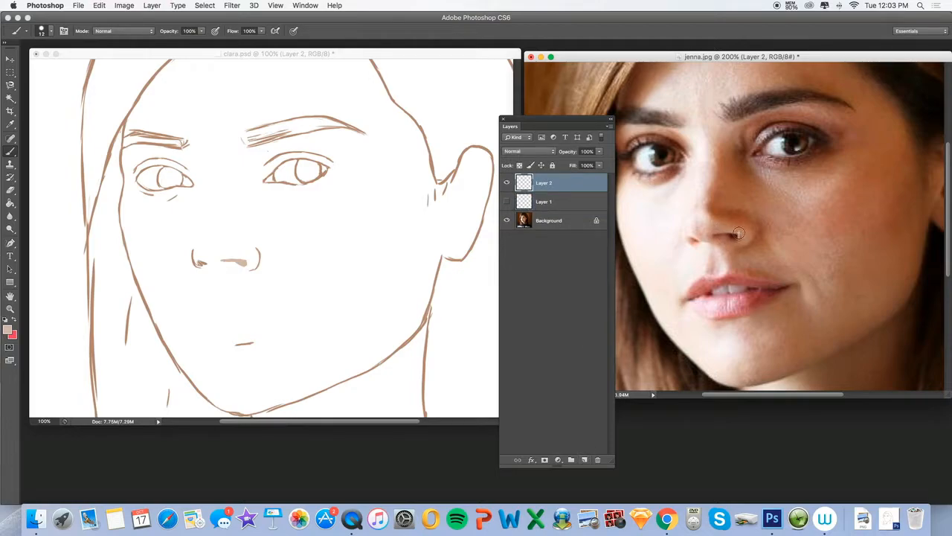
mouse_move(757, 227)
left_mouse_down()
mouse_move(757, 240)
mouse_move(743, 236)
left_mouse_up()
left_click_drag(776, 283, 794, 283)
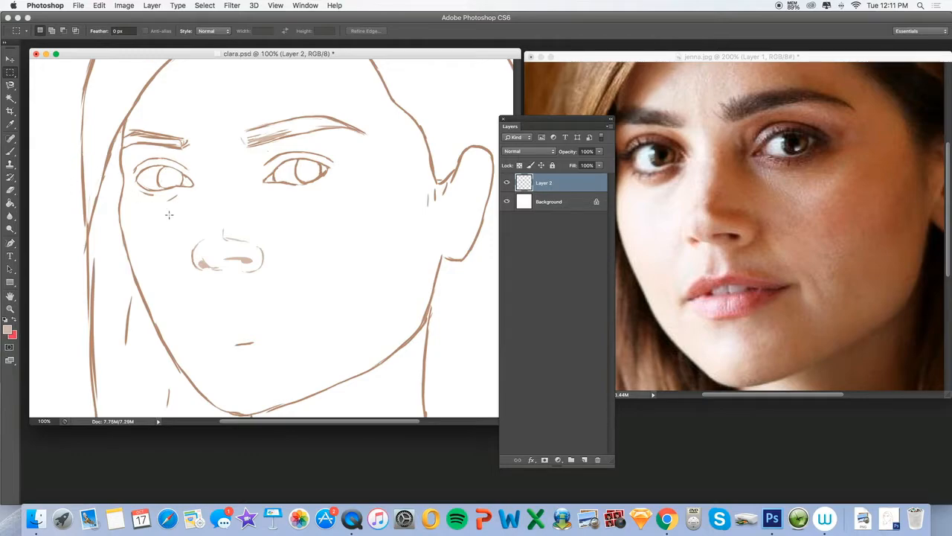
Step: Select the nose in the clara.psd sketch with a rectangular marquee, nudge it slightly with the Move tool, and deselect
left_click_drag(179, 221, 271, 285)
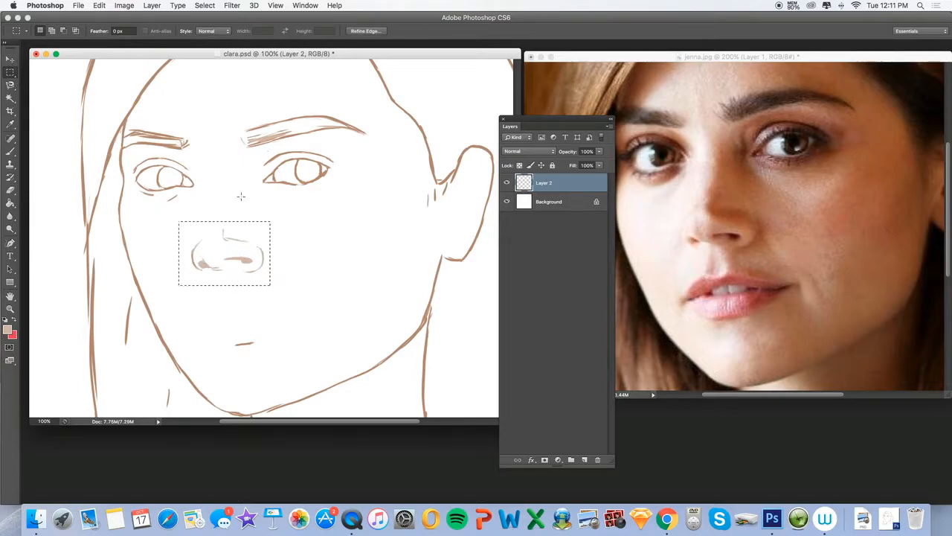
left_click(10, 59)
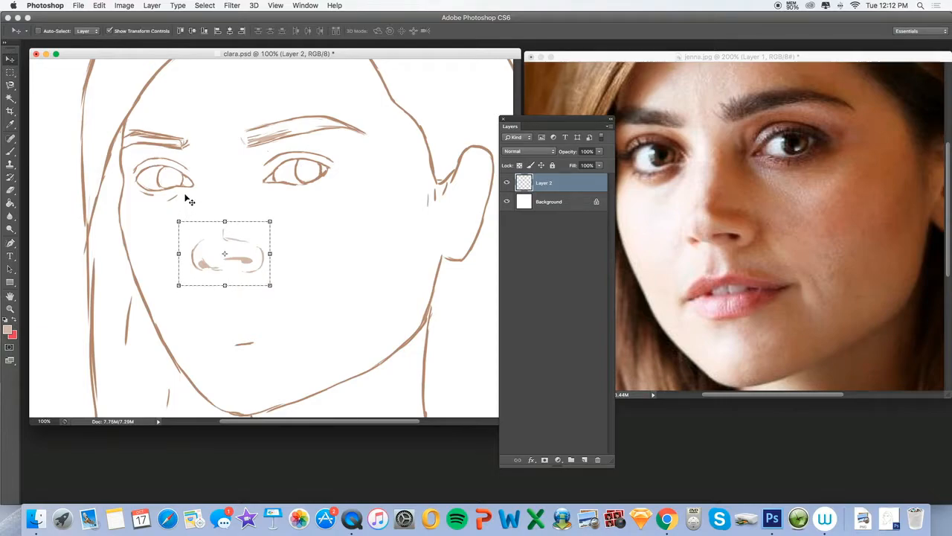
left_click_drag(186, 194, 184, 192)
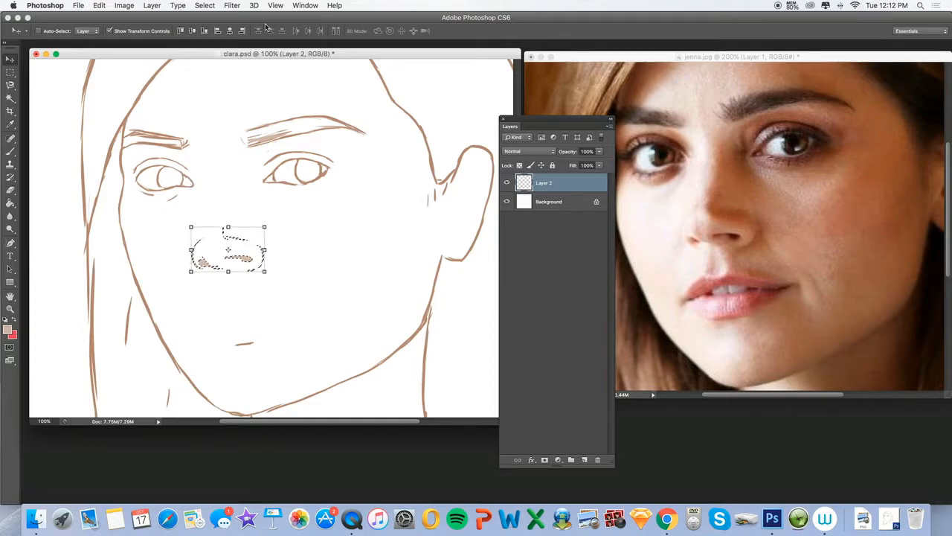
left_click(203, 6)
left_click(214, 27)
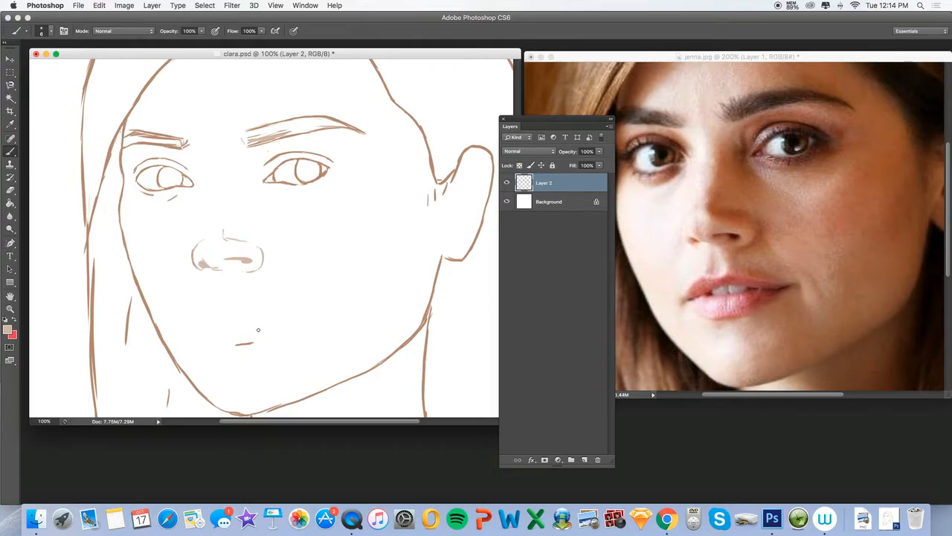
Step: Set the foreground colour to red and brush short horizontal guides under the nose and above the upper lip on Layer 2 of jenna.jpg
left_click(702, 248)
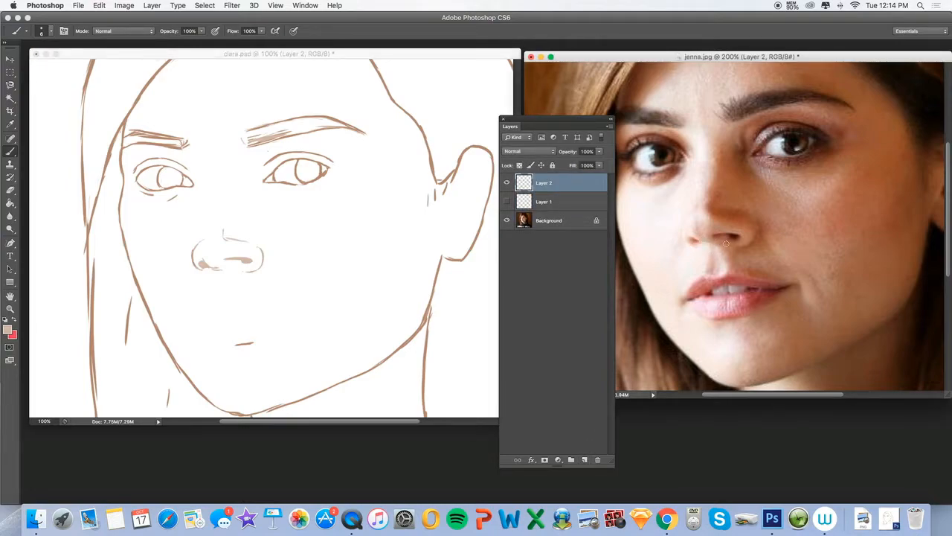
left_click(9, 330)
left_click(780, 333)
left_click_drag(794, 342, 793, 327)
left_click(886, 319)
key("b")
mouse_move(714, 246)
left_mouse_down()
mouse_move(698, 245)
mouse_move(726, 246)
mouse_move(693, 244)
mouse_move(717, 246)
left_mouse_up()
left_click_drag(709, 276, 721, 275)
Step: Mark the upper lip's height below the nose in the sketch and brush a guide under the lower lip on jenna.jpg
left_click(218, 269)
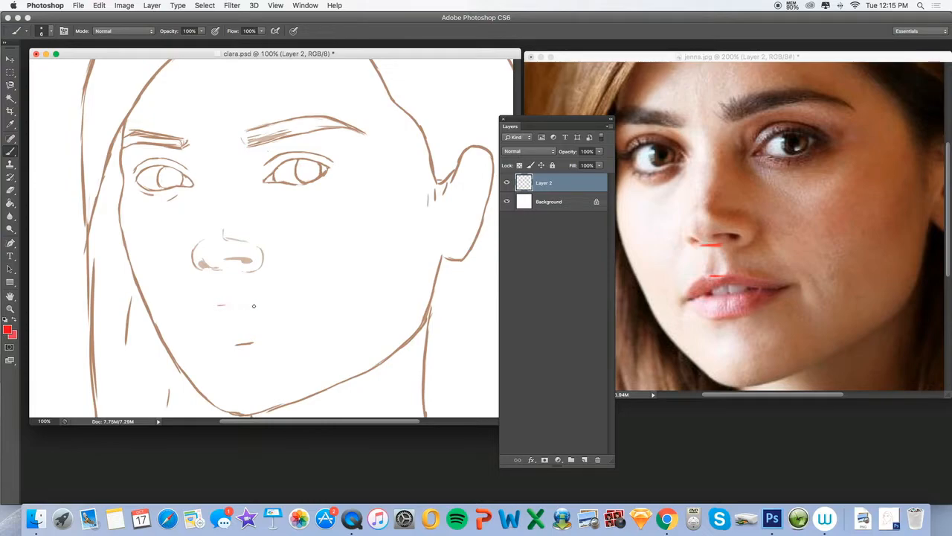
left_click(714, 317)
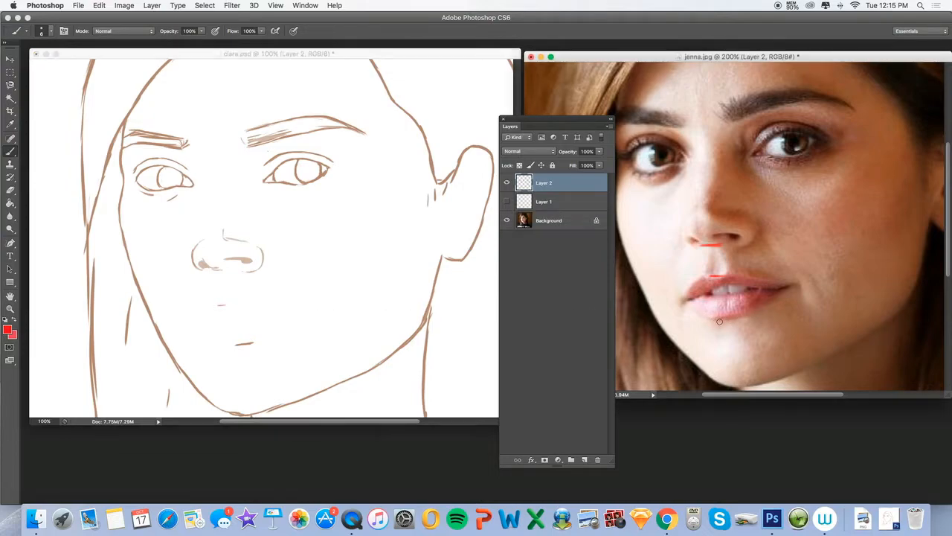
left_click_drag(716, 320, 745, 318)
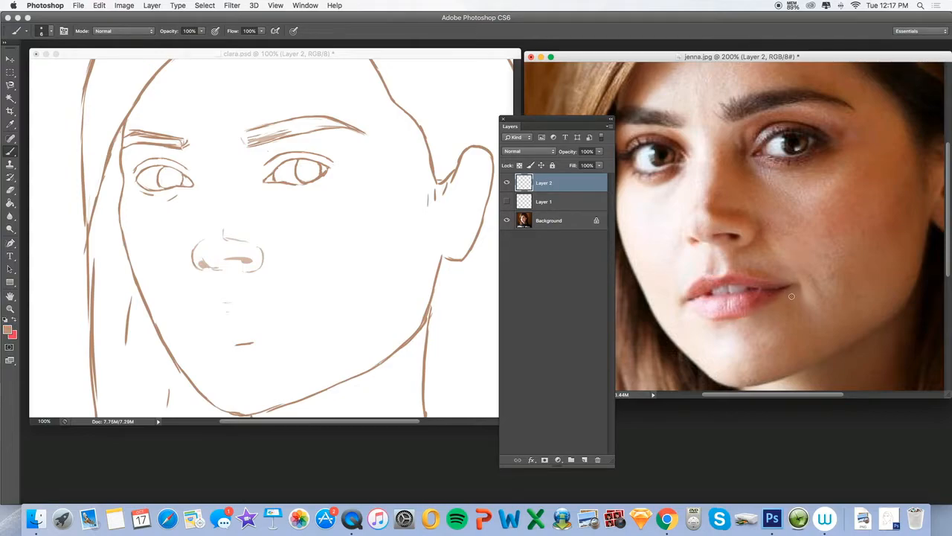
Step: Draw a thin vertical guide from the right pupil down to the mouth corner on jenna.jpg and in the sketch
right_click(789, 269)
key("Escape")
left_click(302, 171)
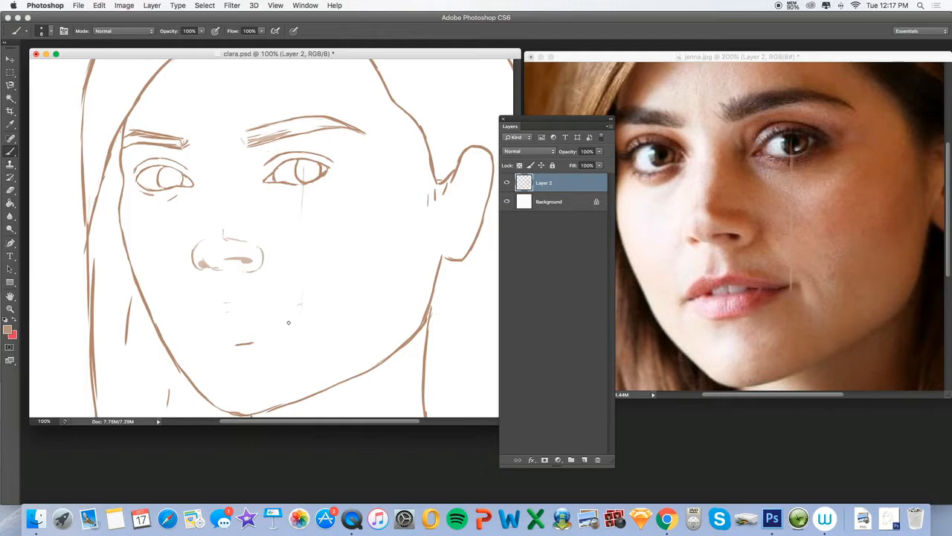
Step: Sketch the outline of both lips between the guide marks and darken the mouth corners with black brush strokes
left_click_drag(304, 303, 271, 305)
mouse_move(228, 312)
left_mouse_down()
mouse_move(294, 311)
mouse_move(262, 315)
mouse_move(274, 305)
mouse_move(261, 317)
mouse_move(207, 321)
mouse_move(240, 300)
mouse_move(270, 304)
mouse_move(205, 306)
left_mouse_up()
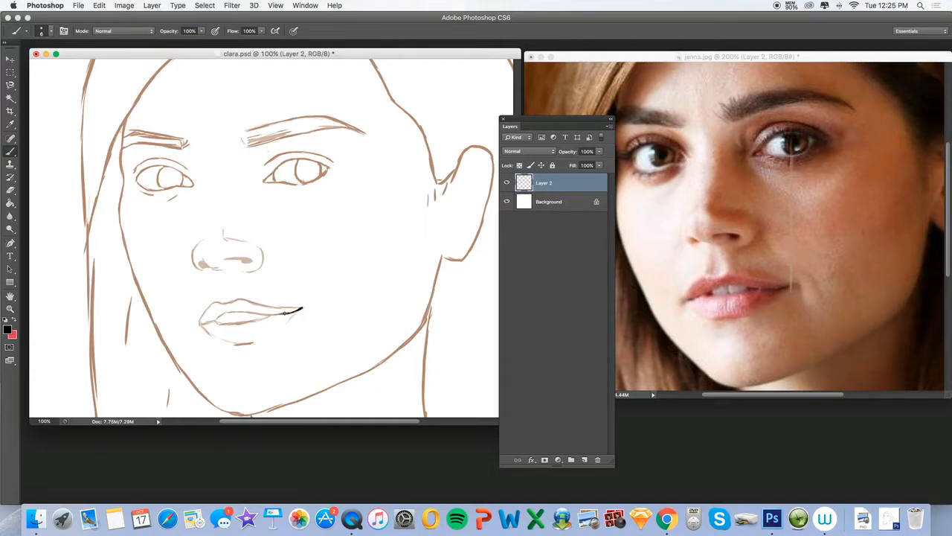
left_click_drag(283, 314, 266, 316)
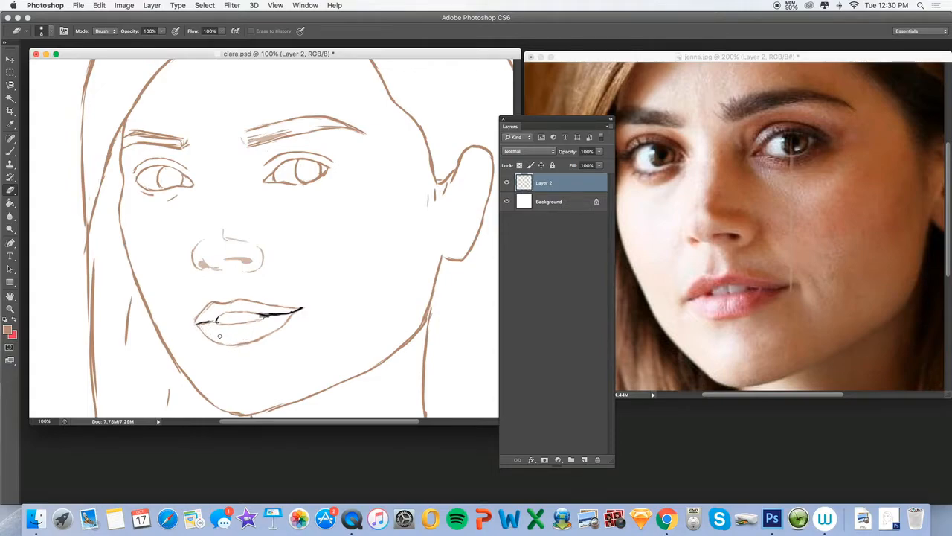
left_click(10, 151)
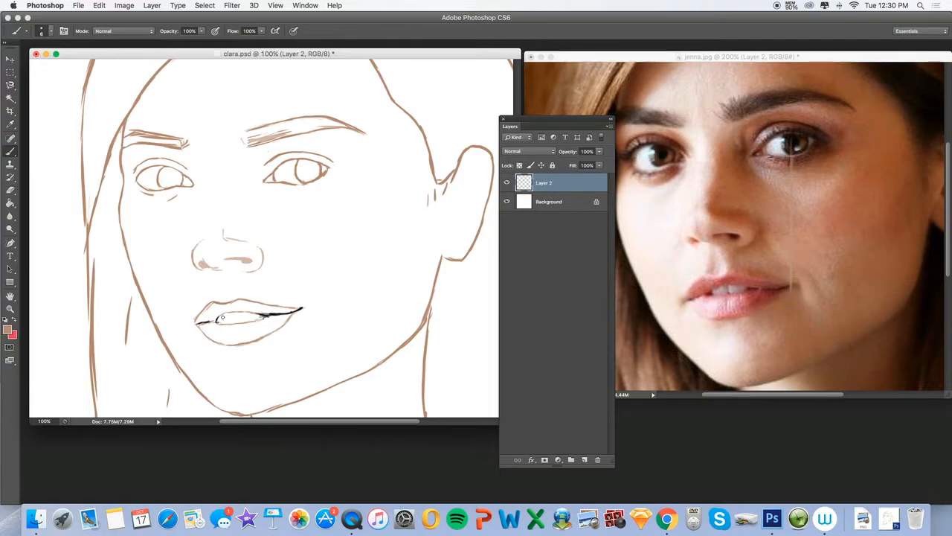
left_click(11, 308)
left_click(181, 190, "alt")
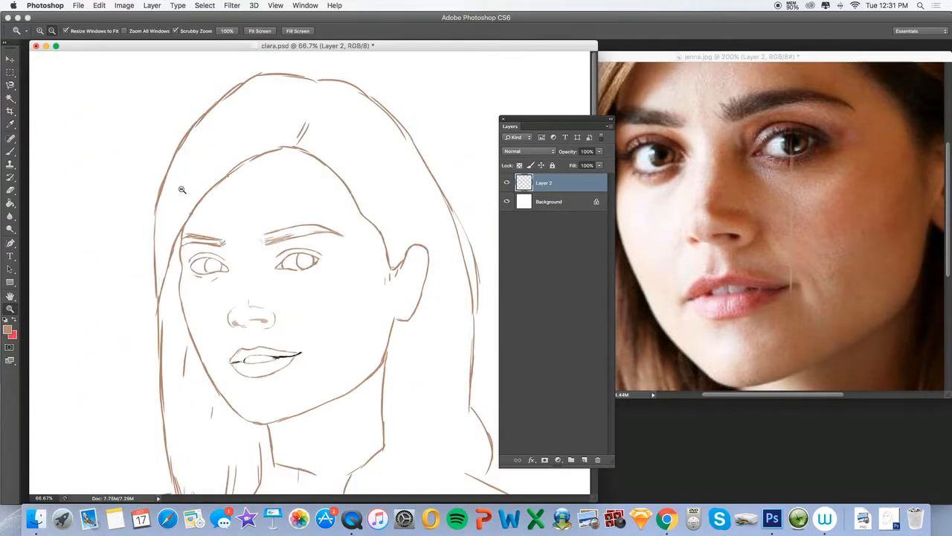
left_click(232, 227, "alt")
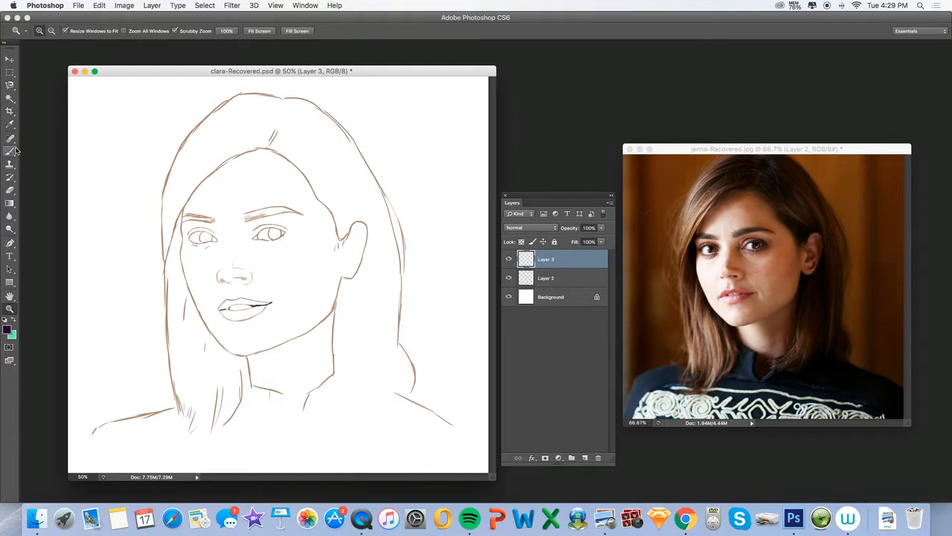
Step: Sample a skin tone from the face in jenna-Recovered.jpg and set the hard round brush size to 157 px
left_click(10, 125)
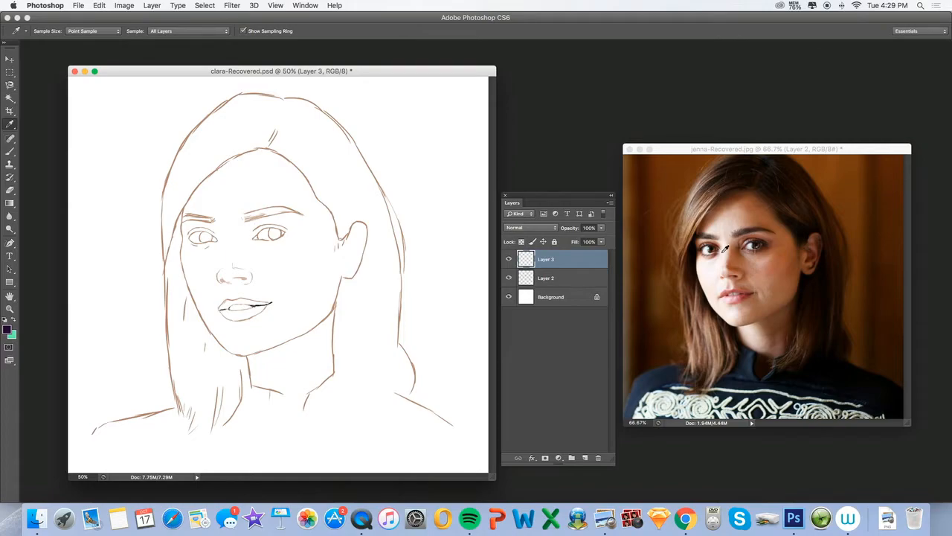
left_click(755, 276)
left_click(11, 151)
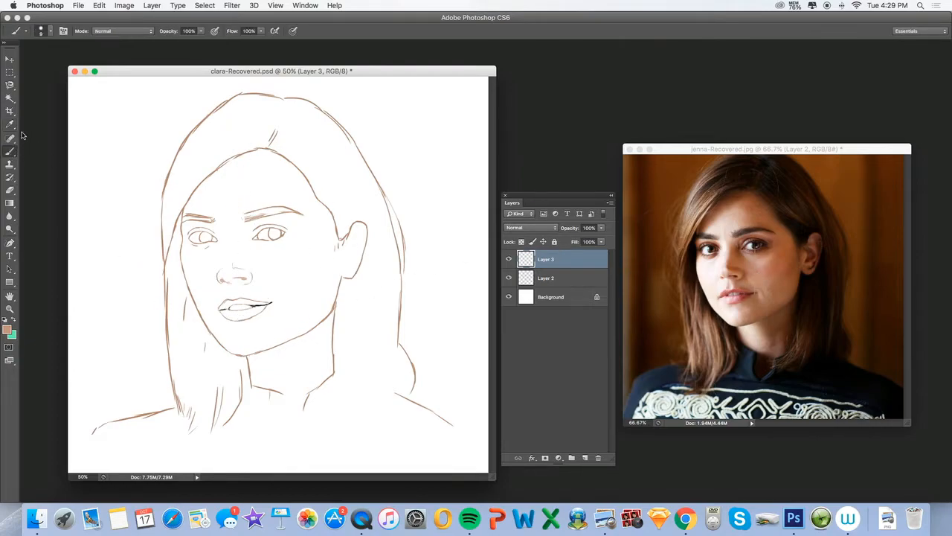
left_click(47, 32)
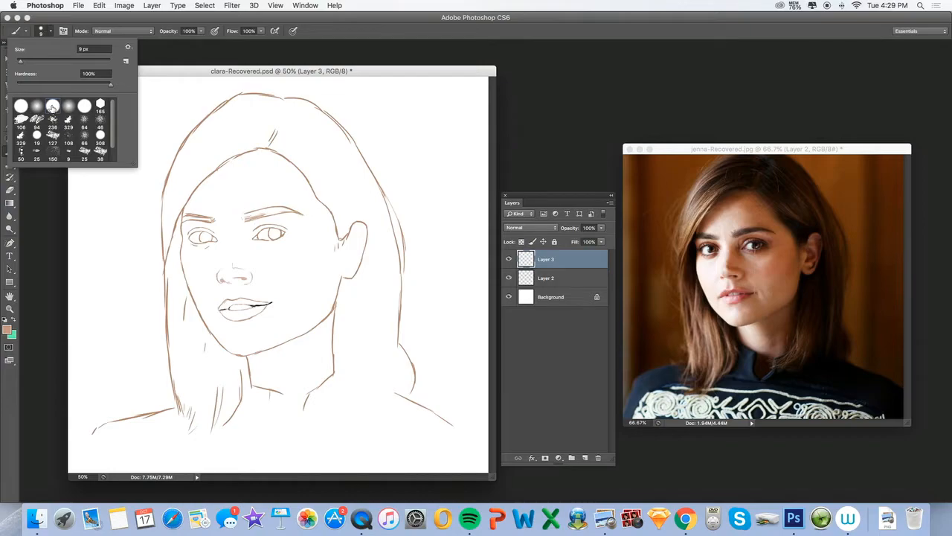
left_click_drag(39, 60, 77, 61)
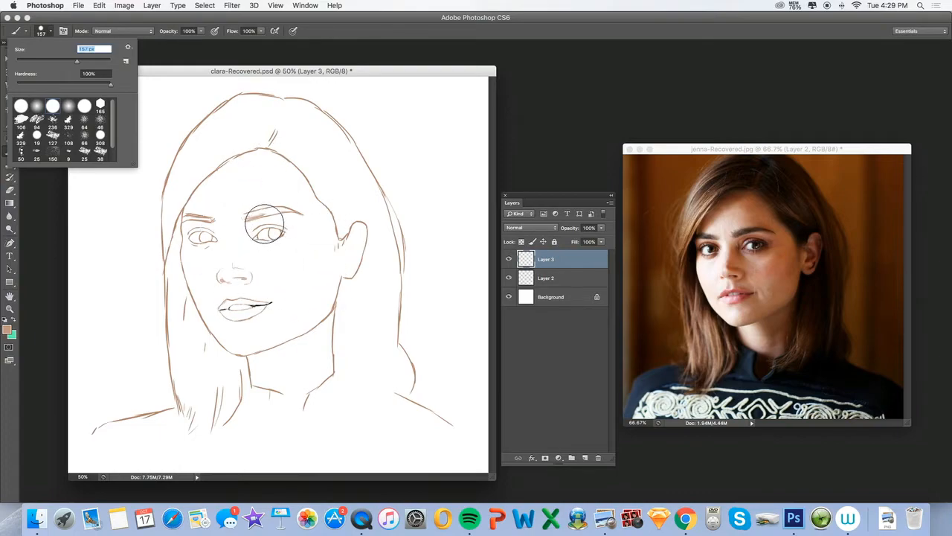
key("Return")
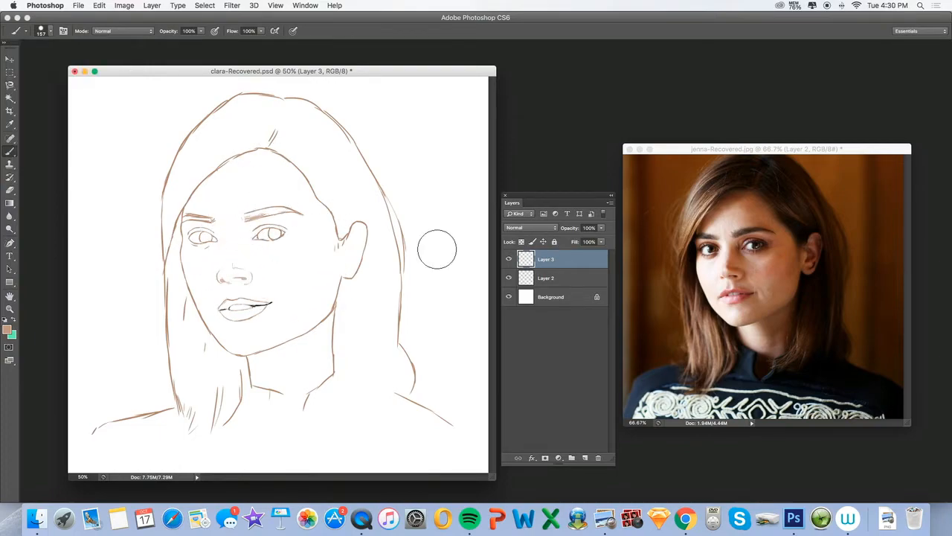
Step: Delete the empty Layer 3 in clara-Recovered.psd and add a new layer named Skin
left_click(509, 260)
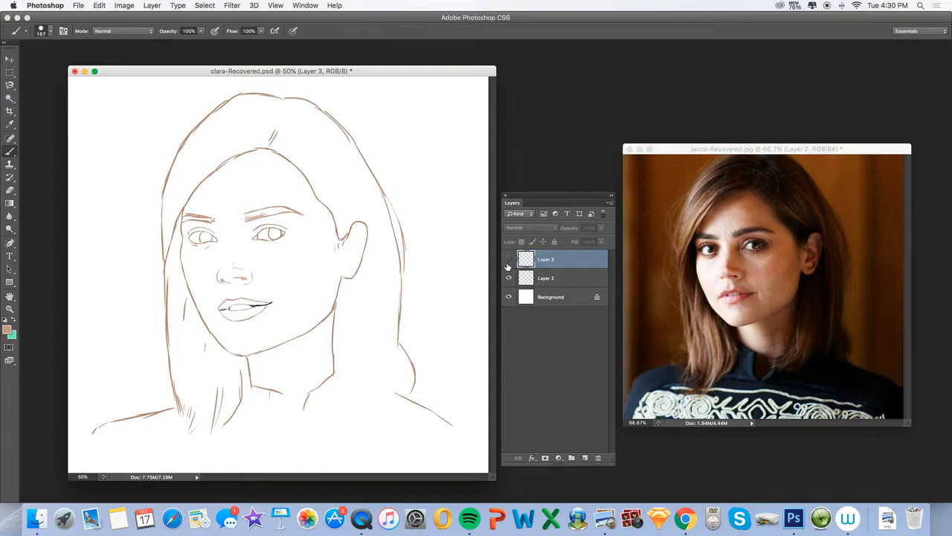
left_click(510, 261)
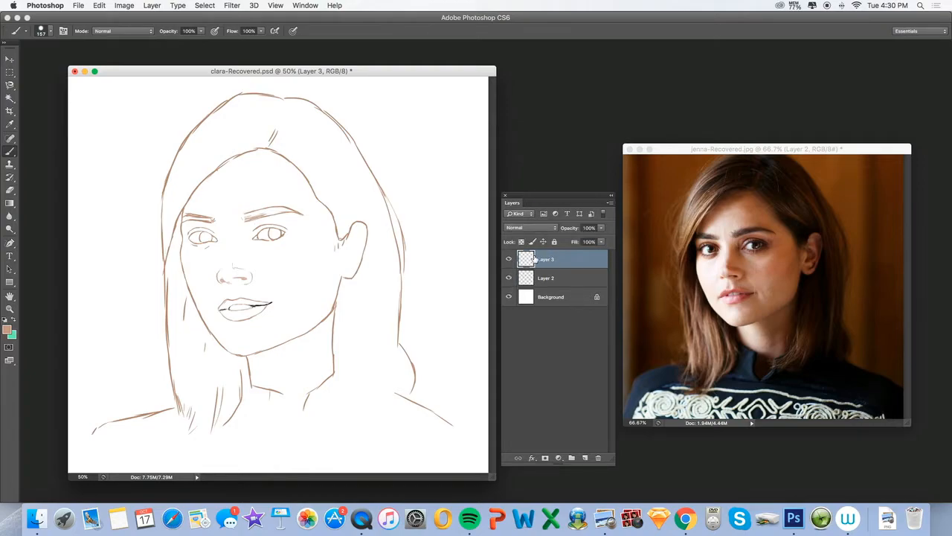
key("Delete")
left_click(585, 458)
double_click(545, 260)
type("Skin")
key("Return")
Step: Rename the sketch layer, Layer 2, as Outline
double_click(548, 279)
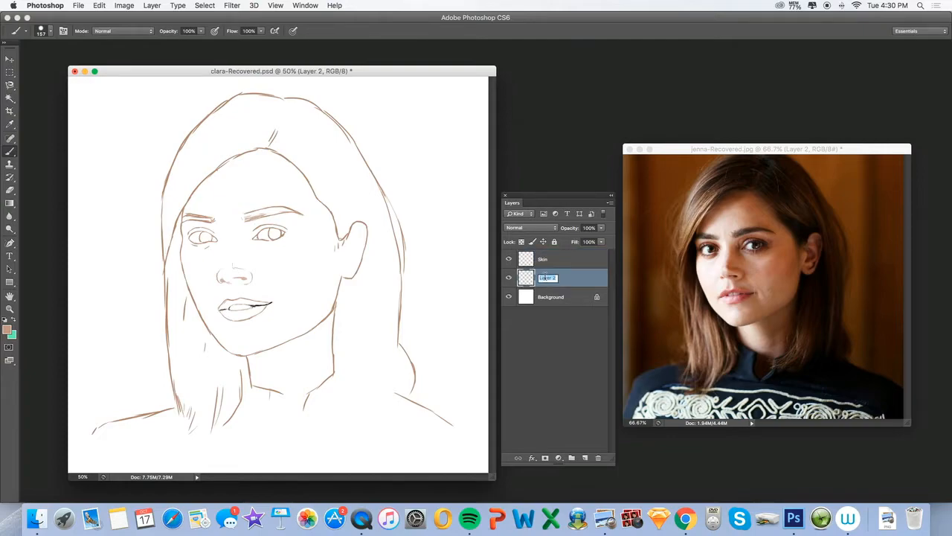
type("Sutline")
key("Return")
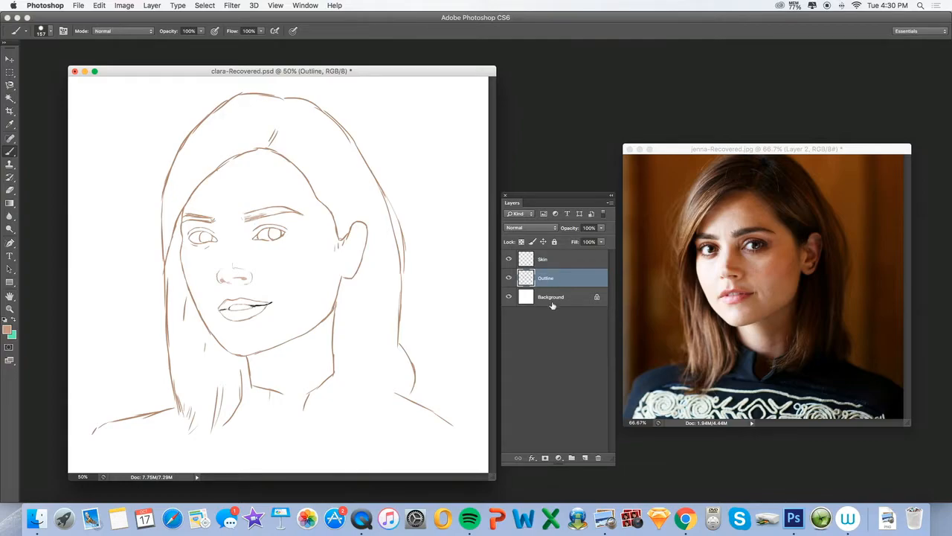
left_click(550, 343)
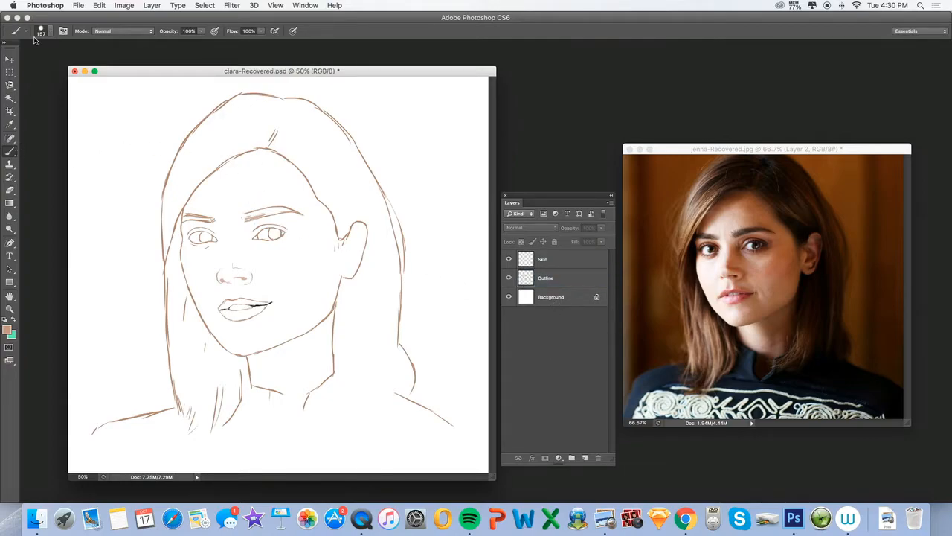
Step: Place the Skin layer beneath Outline and paint the face, ear and neck on it with the flat skin tone
left_click(546, 258)
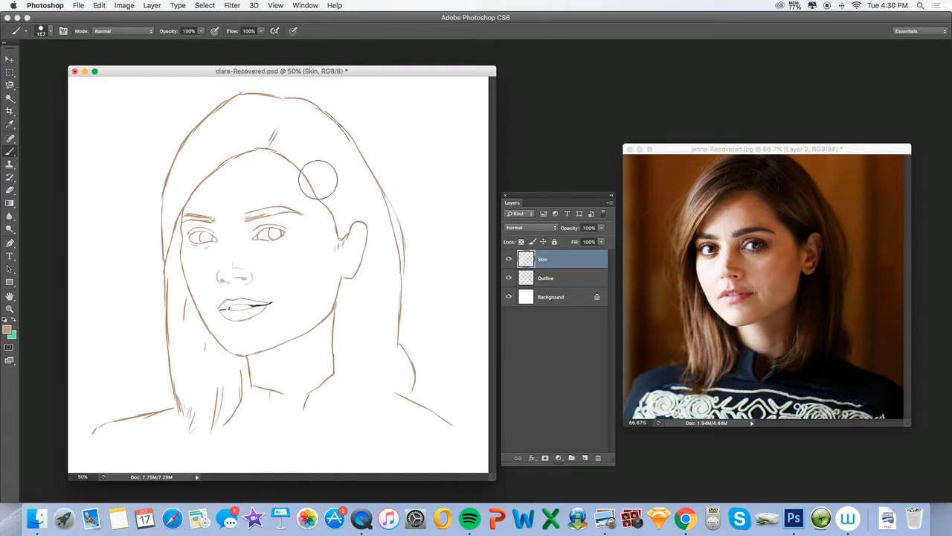
left_click(544, 277, "shift")
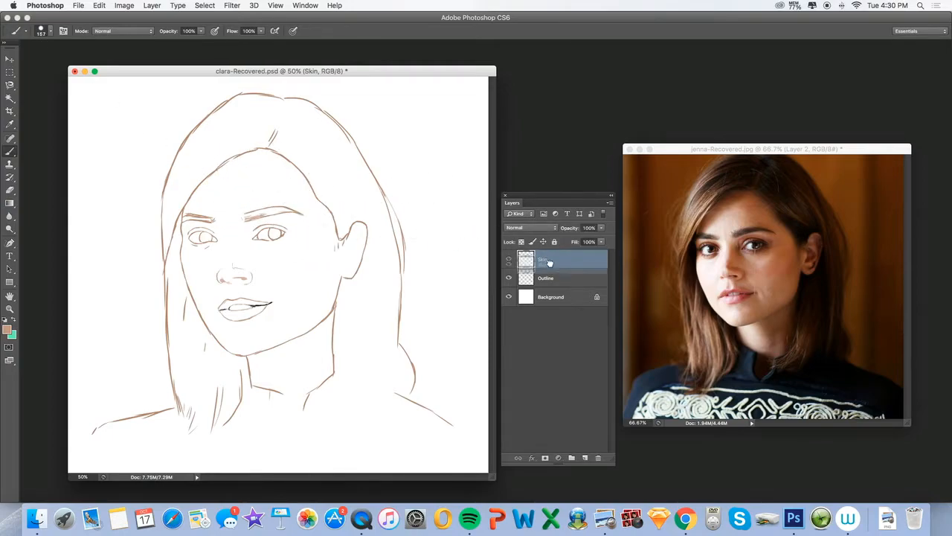
left_click_drag(544, 277, 569, 283)
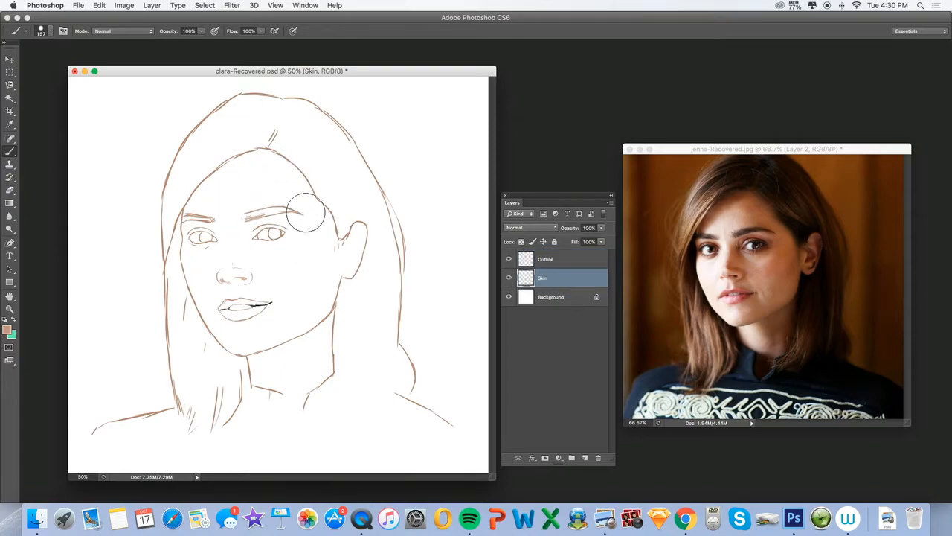
left_click_drag(313, 212, 231, 276)
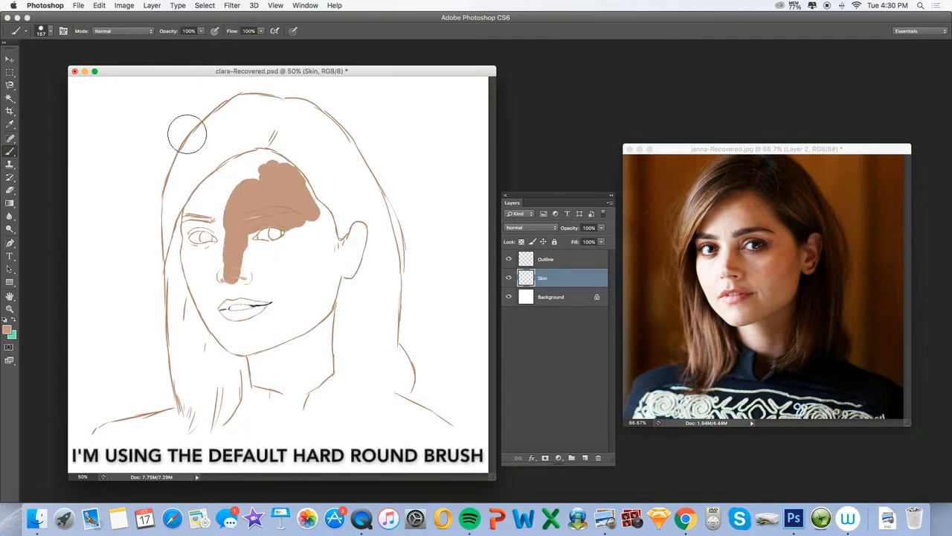
mouse_move(229, 220)
left_mouse_down()
mouse_move(278, 310)
mouse_move(227, 323)
mouse_move(253, 163)
mouse_move(232, 321)
mouse_move(309, 358)
mouse_move(329, 315)
mouse_move(309, 390)
mouse_move(252, 367)
mouse_move(316, 369)
mouse_move(232, 343)
mouse_move(194, 230)
mouse_move(269, 155)
mouse_move(190, 211)
mouse_move(207, 308)
mouse_move(227, 170)
left_mouse_up()
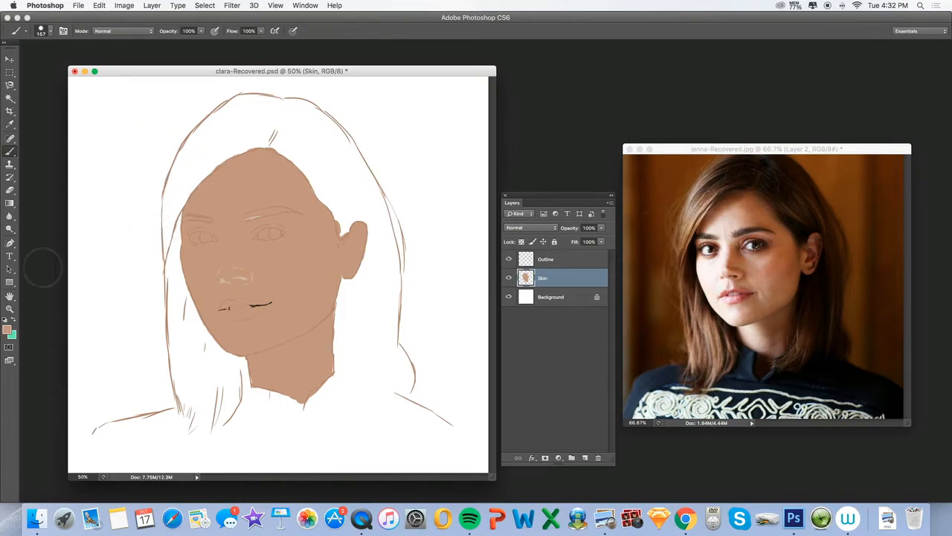
Step: Enlarge the portrait to 100%, narrow its window and place the reference photo beside it
double_click(10, 308)
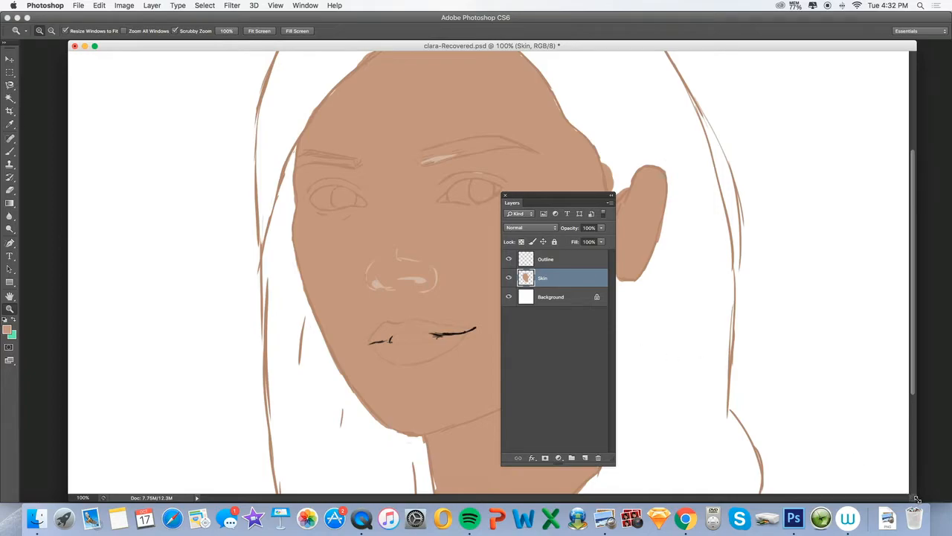
left_click_drag(917, 498, 627, 496)
left_click_drag(697, 161, 702, 110)
Step: Sample a lighter skin tone from the forehead in the reference photo and move the Layers panel off the portrait
left_click(11, 125)
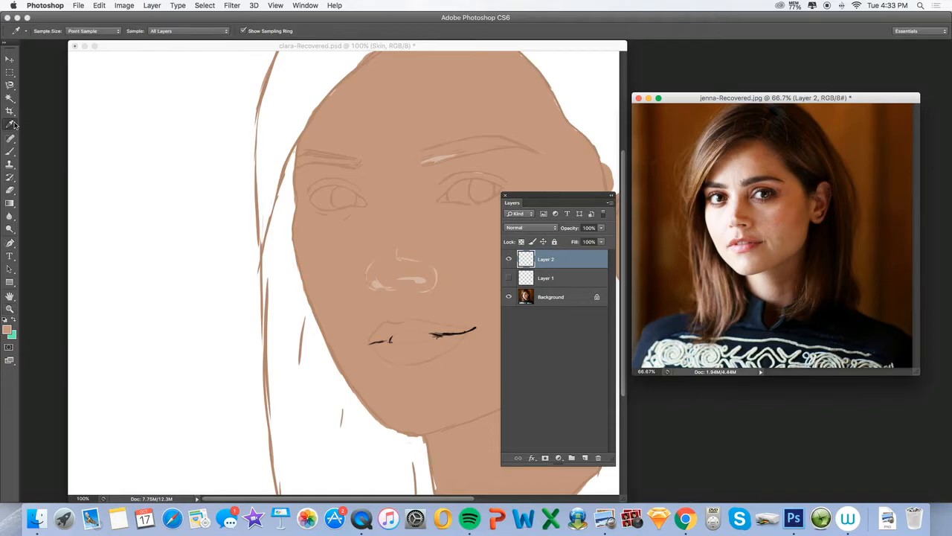
left_click(723, 219)
left_click(750, 165)
left_click(7, 152)
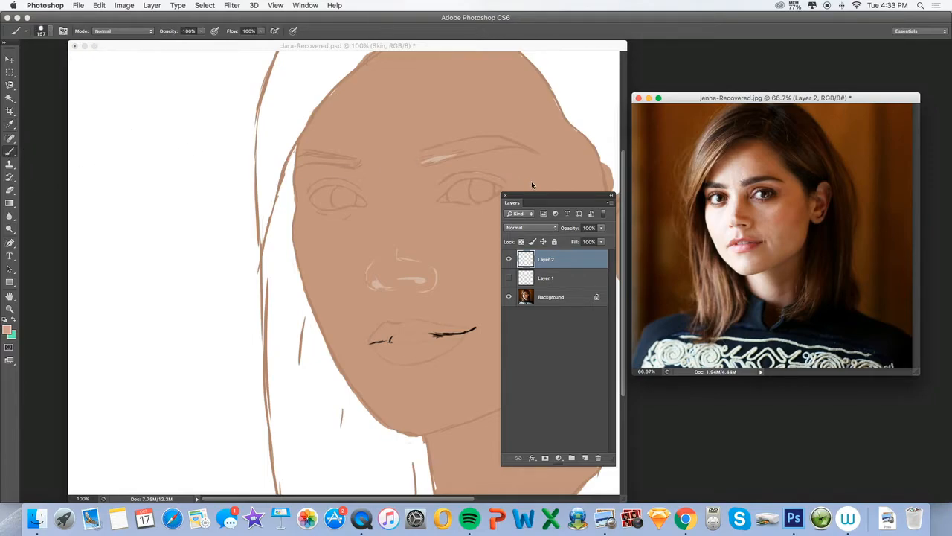
mouse_move(536, 197)
left_mouse_down()
mouse_move(810, 255)
mouse_move(864, 254)
left_mouse_up()
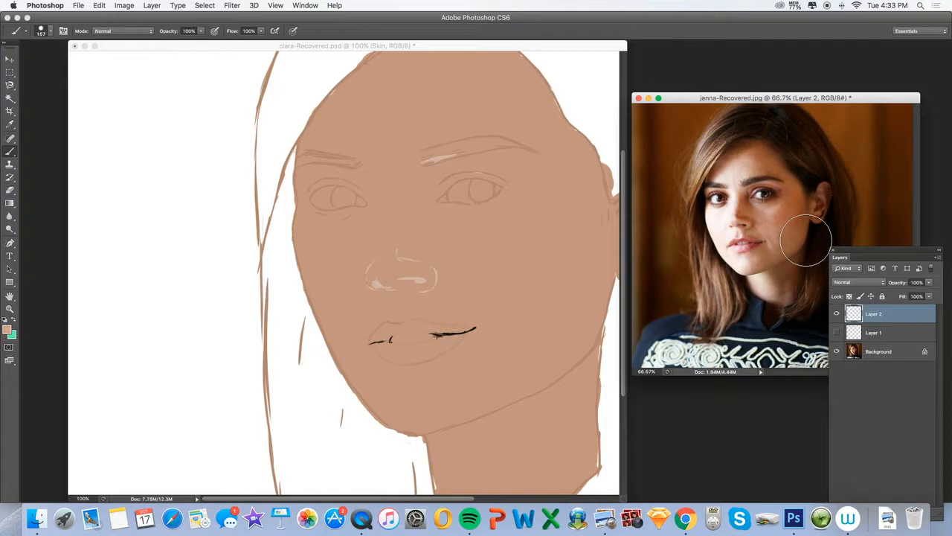
Step: Set the brush flow to 27%, select the Soft Round Pressure Opacity brush and check its name without renaming it
left_click_drag(233, 35, 194, 48)
left_click(50, 31)
double_click(68, 109)
left_click(50, 32)
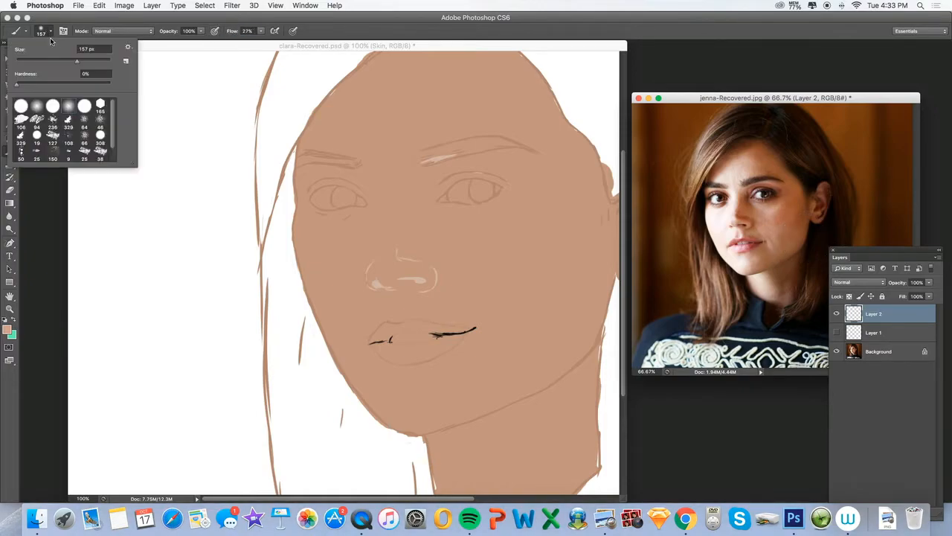
right_click(67, 110)
left_click(100, 110)
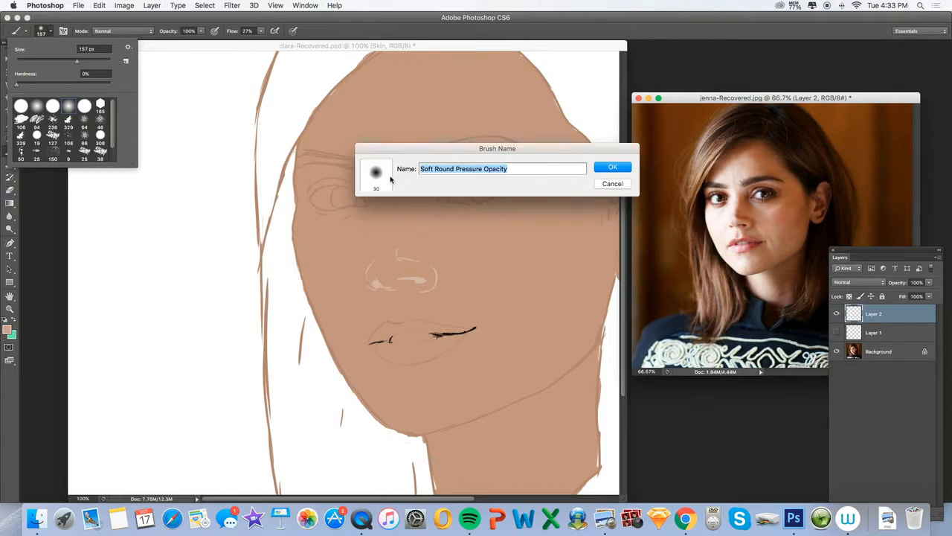
left_click(612, 183)
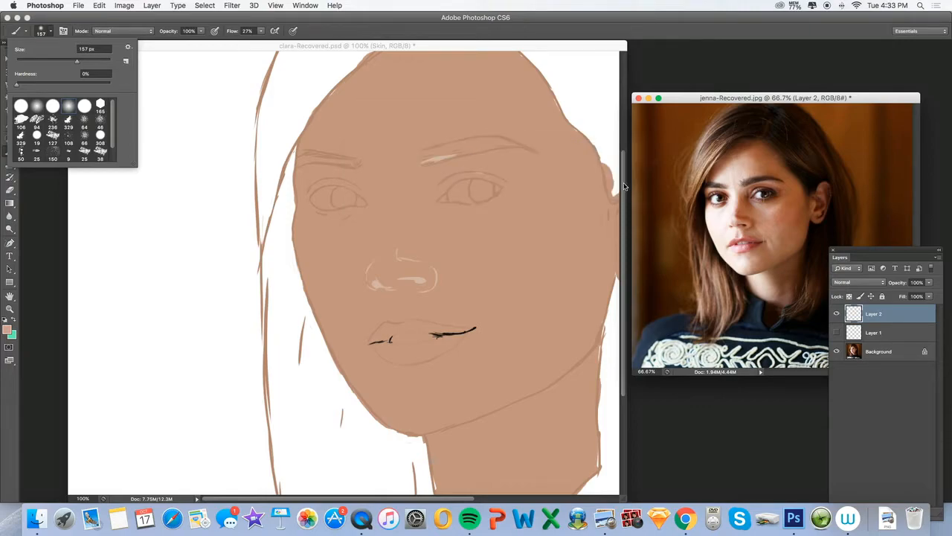
Step: Paint the lighter skin tone over the forehead and nose bridge on the Skin layer, raising the brush flow to 61%
left_click(417, 105)
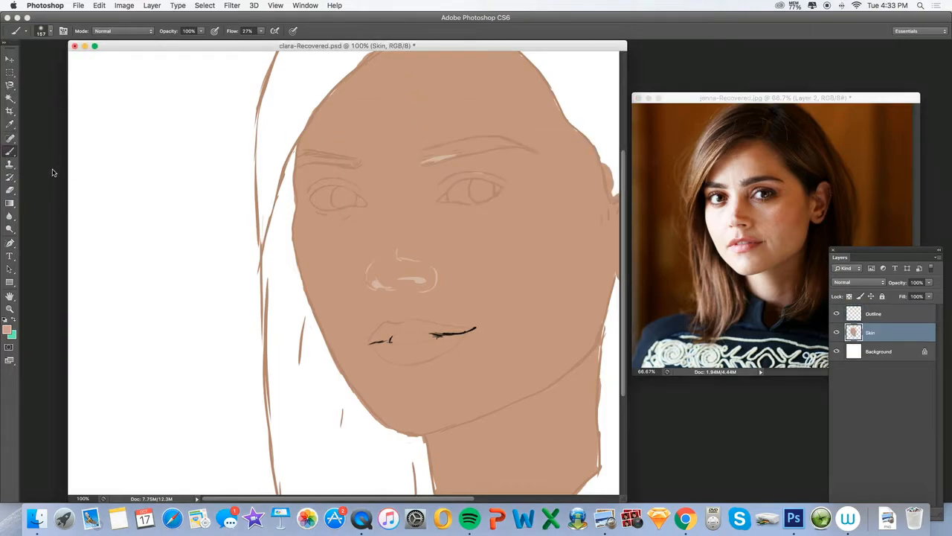
left_click_drag(862, 254, 818, 130)
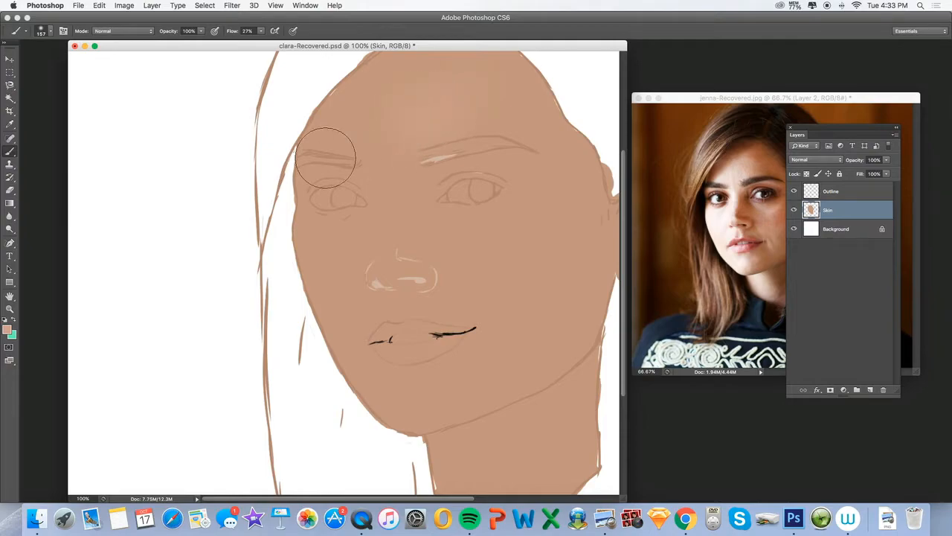
left_click(244, 32)
type("61")
key("Return")
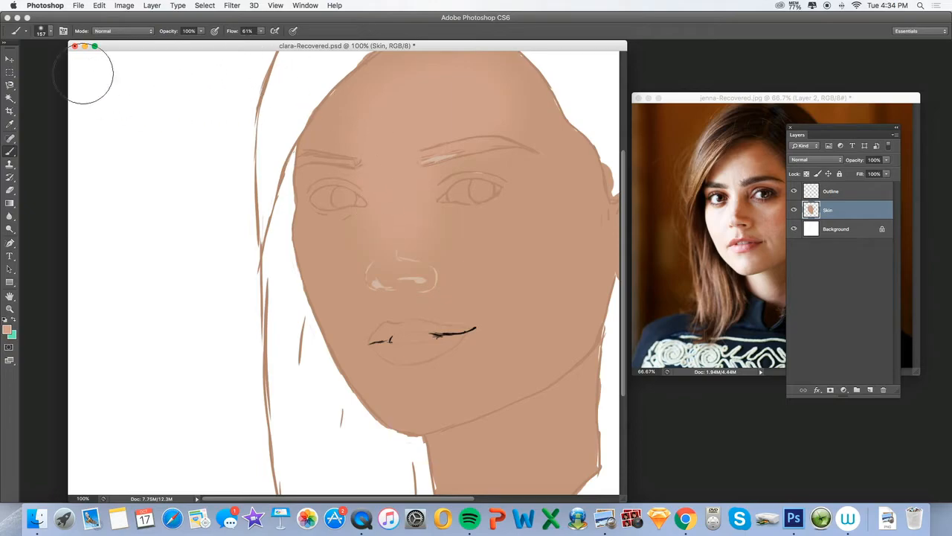
Step: Select the loish_soft shade brush, check its name and reduce its size to 25 px
left_click(46, 33)
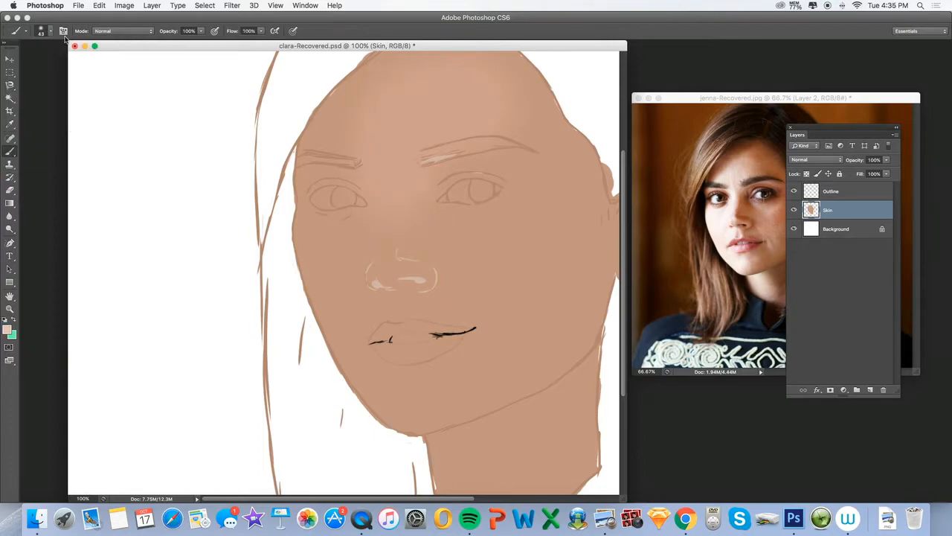
left_click(46, 34)
left_click(100, 137)
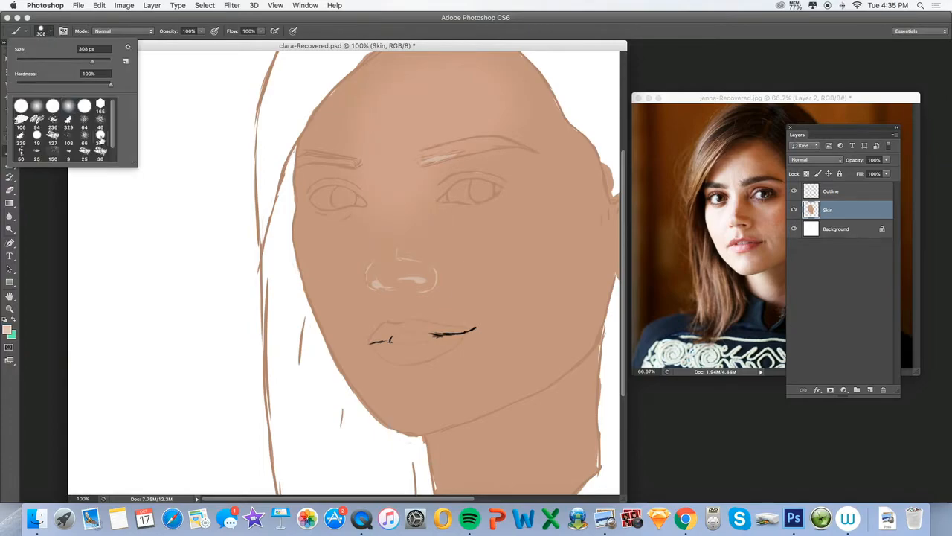
right_click(101, 137)
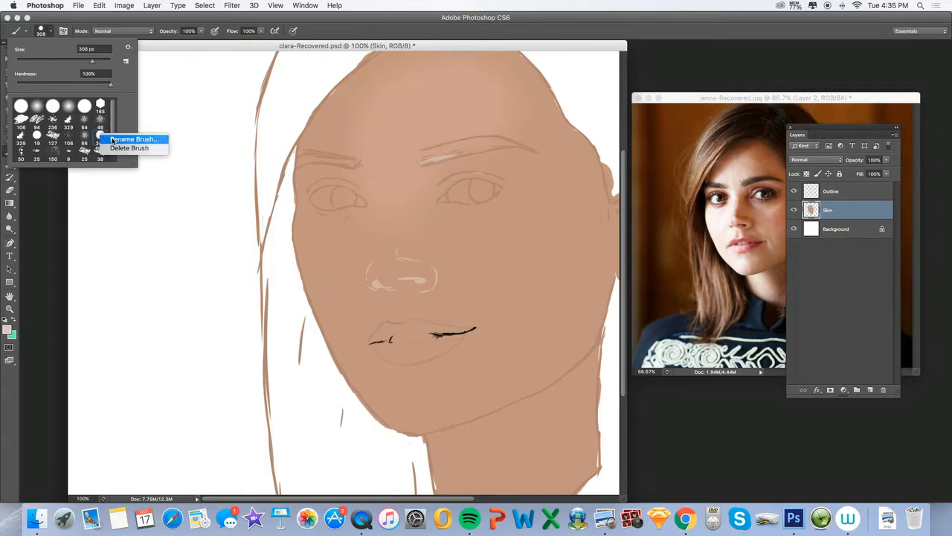
left_click(119, 140)
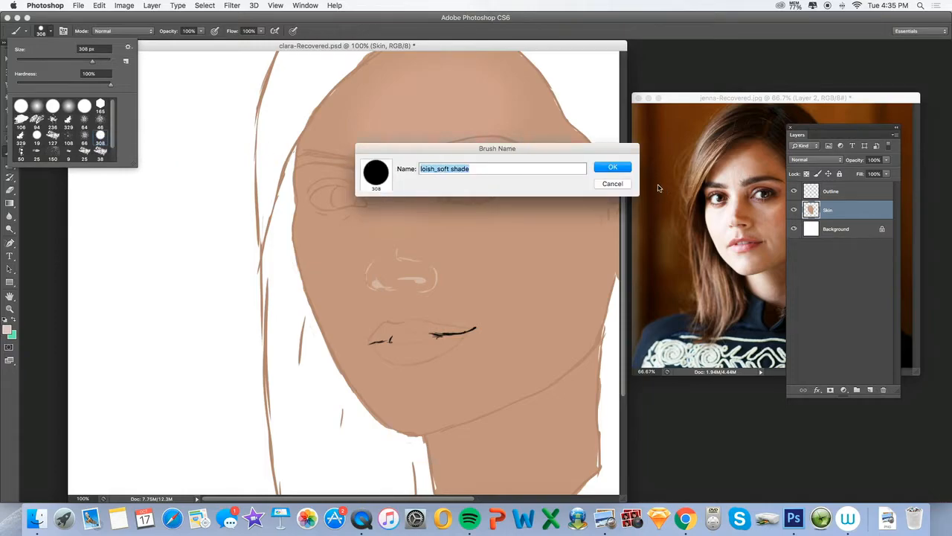
left_click(610, 168)
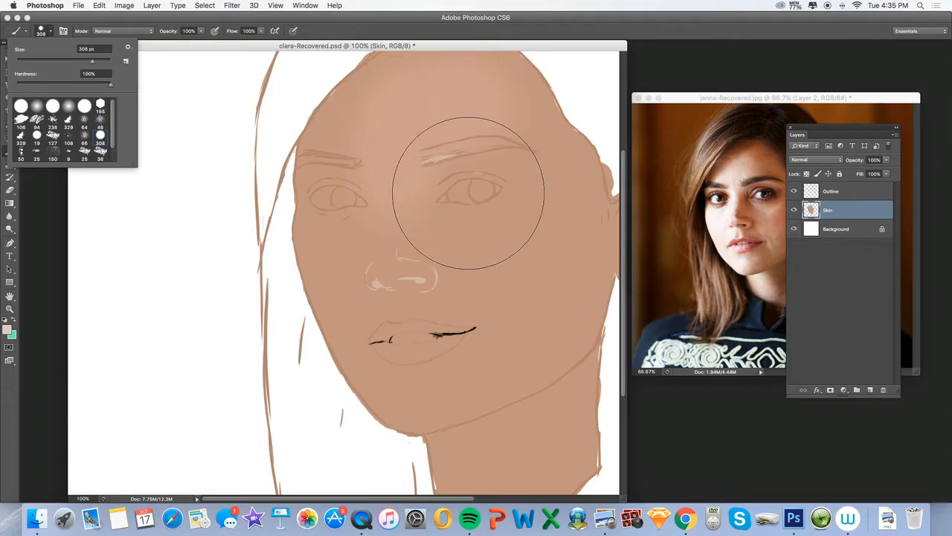
left_click(33, 63)
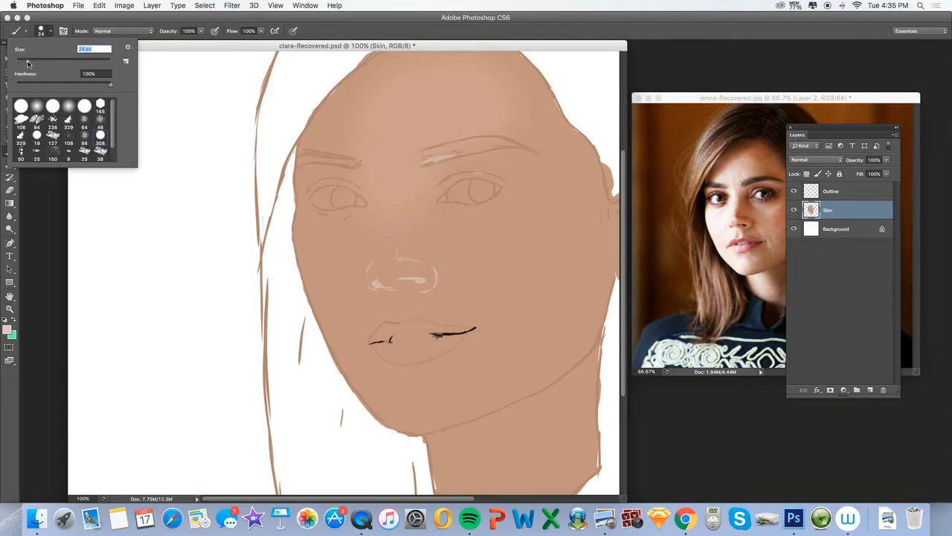
Step: Try a pale patch on the temple side of the forehead with the loish_soft shade brush and undo it
mouse_move(527, 91)
left_mouse_down()
mouse_move(546, 117)
mouse_move(515, 102)
mouse_move(467, 114)
mouse_move(543, 93)
mouse_move(555, 130)
mouse_move(529, 117)
mouse_move(482, 121)
left_mouse_up()
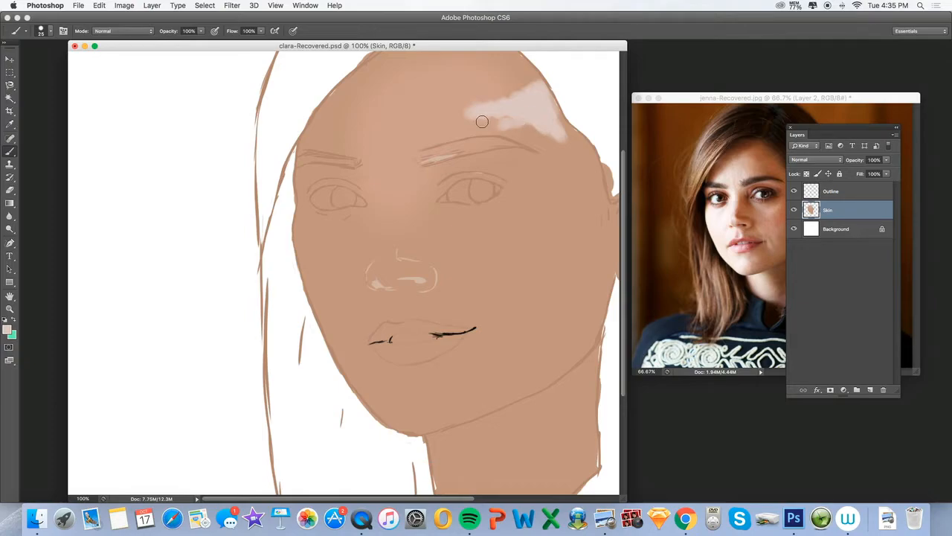
left_click(100, 6)
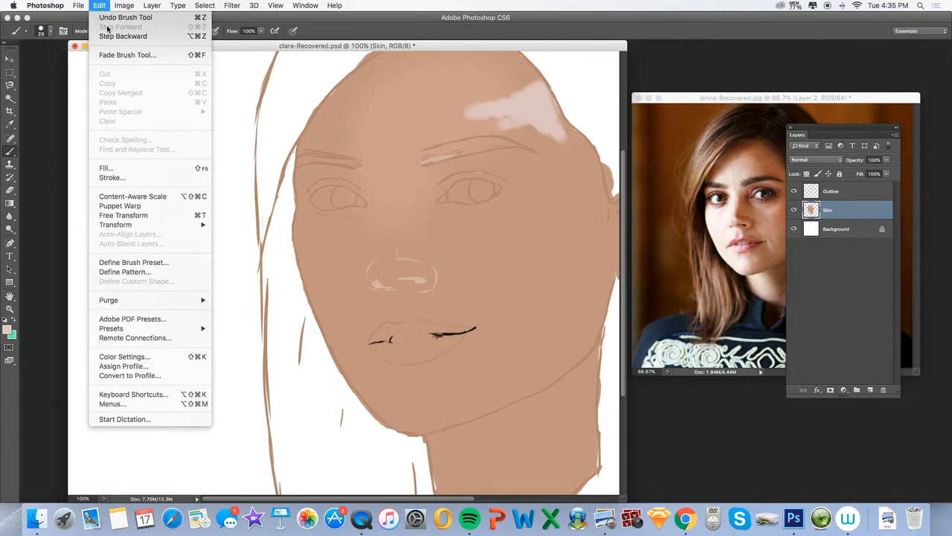
left_click(114, 36)
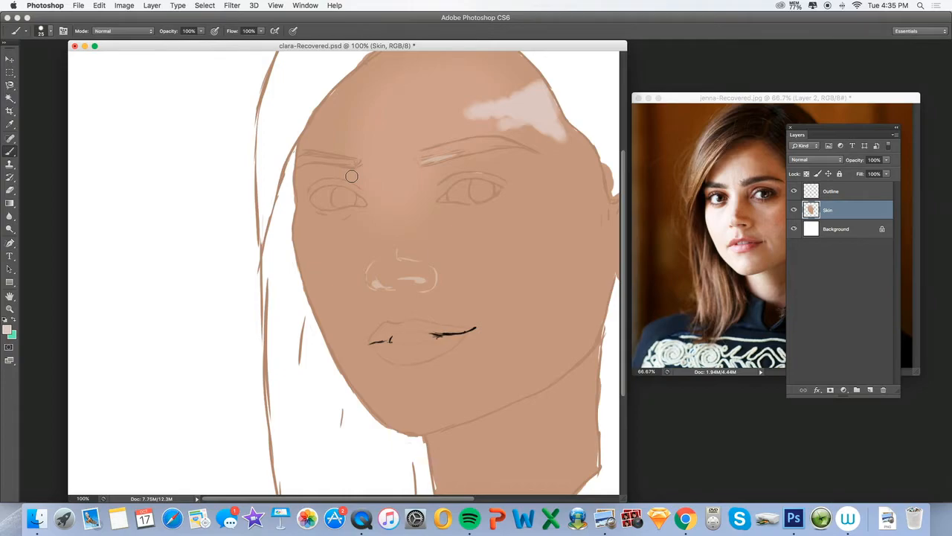
key("super+alt+z")
key("super+alt+z")
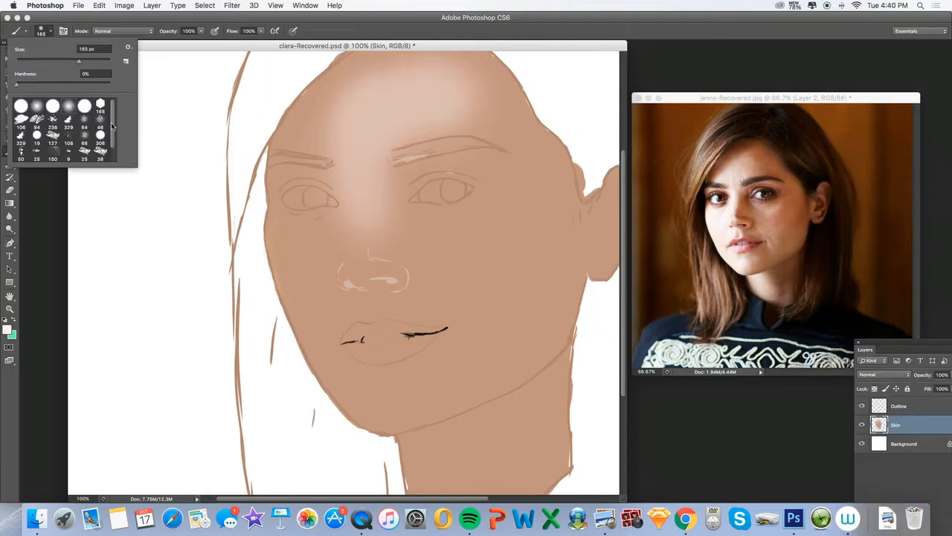
Step: Select a hard round brush with 100% hardness and set its size to 84 px
scroll(81, 141, "down", 1)
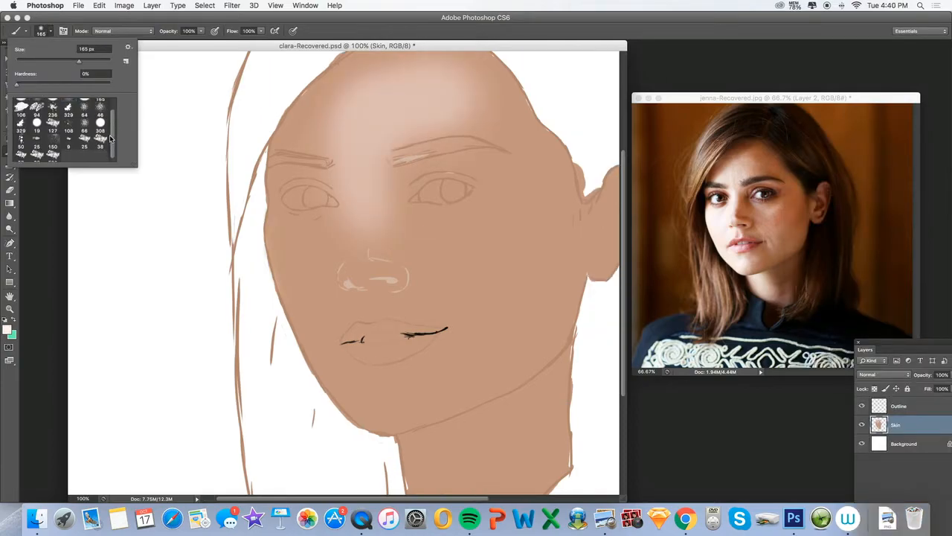
scroll(104, 139, "up", 1)
left_click(53, 106)
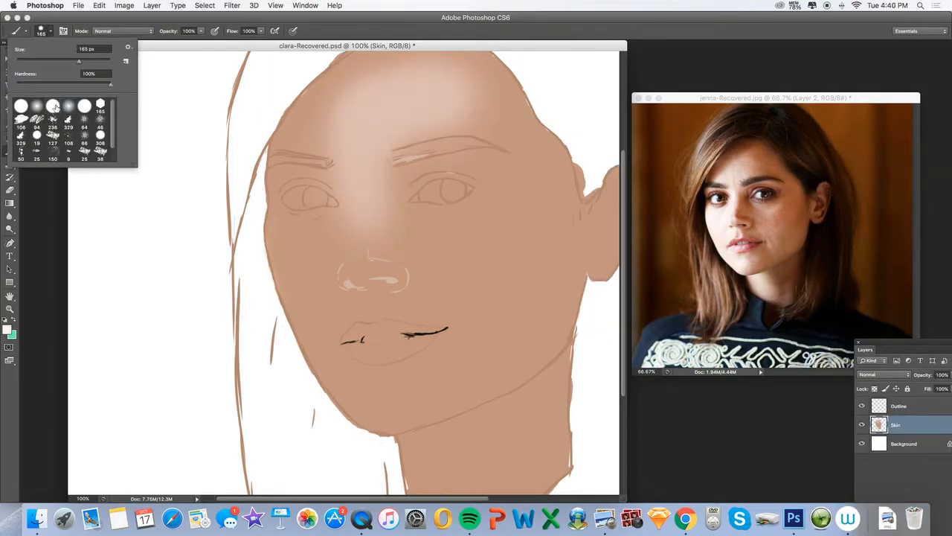
left_click_drag(55, 65, 55, 65)
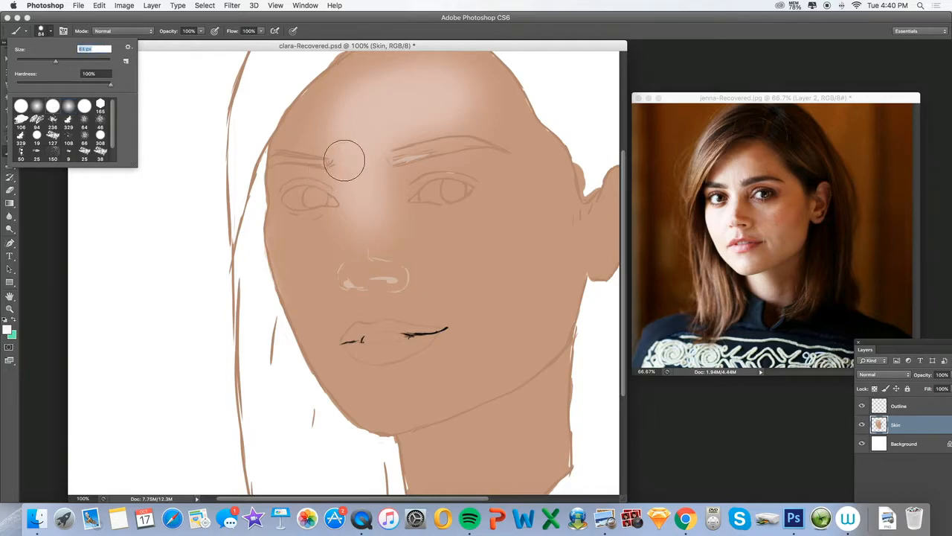
Step: Try a solid near-white patch on the forehead with the hard brush at 100% opacity and undo it
left_click(457, 90)
left_click_drag(455, 88, 409, 110)
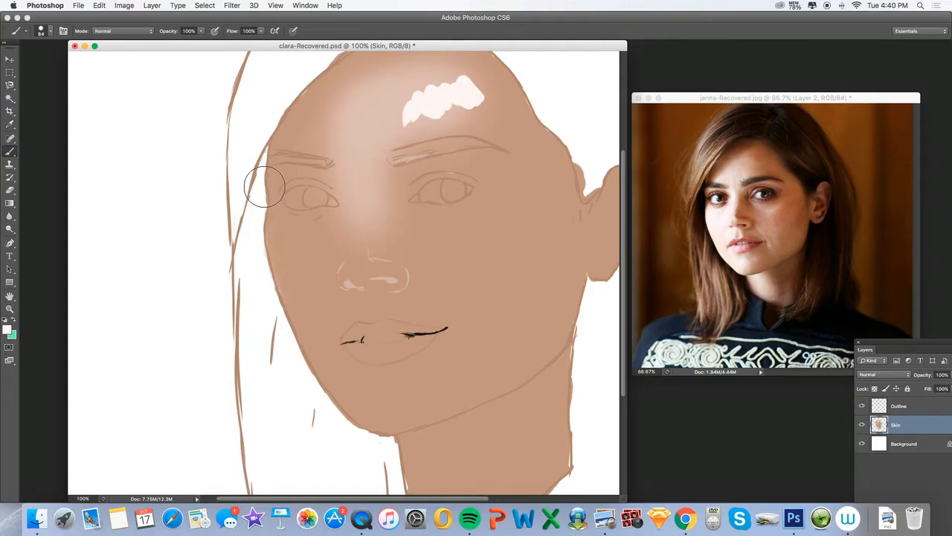
key("super+alt+z")
key("super+alt+z")
key("super+alt+z")
key("super+alt+z")
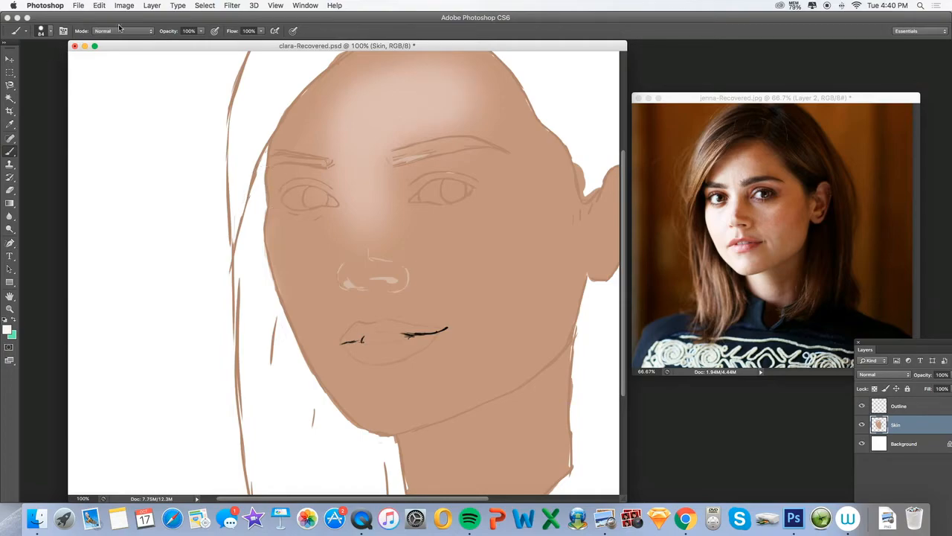
Step: Lower the brush opacity to 8% and paint a faint highlight on the temple side of the forehead
left_click_drag(169, 33, 116, 34)
mouse_move(470, 89)
left_mouse_down()
mouse_move(476, 77)
mouse_move(491, 94)
mouse_move(478, 85)
left_mouse_up()
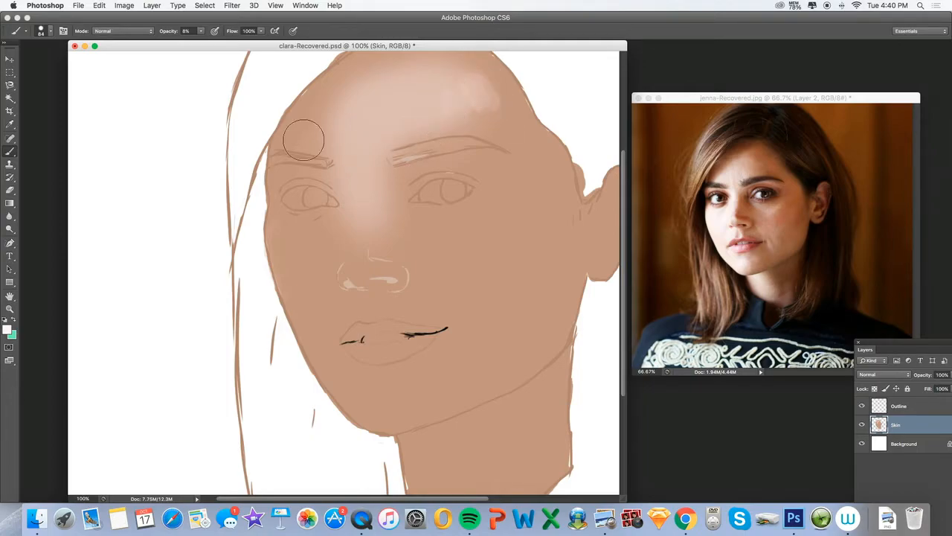
Step: Set the brush opacity to 100% and flow to 38%, try near-white strokes on the forehead and undo them
mouse_move(234, 33)
left_mouse_down()
mouse_move(168, 35)
mouse_move(246, 37)
left_mouse_up()
mouse_move(451, 94)
left_mouse_down()
mouse_move(490, 103)
mouse_move(499, 86)
mouse_move(488, 108)
mouse_move(467, 102)
mouse_move(452, 114)
mouse_move(471, 102)
left_mouse_up()
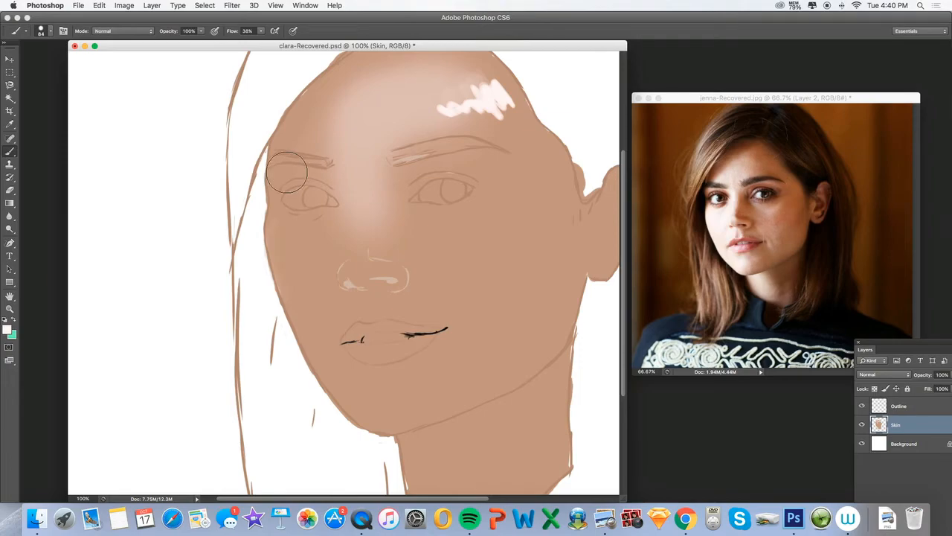
key("super+alt+z")
key("super+alt+z")
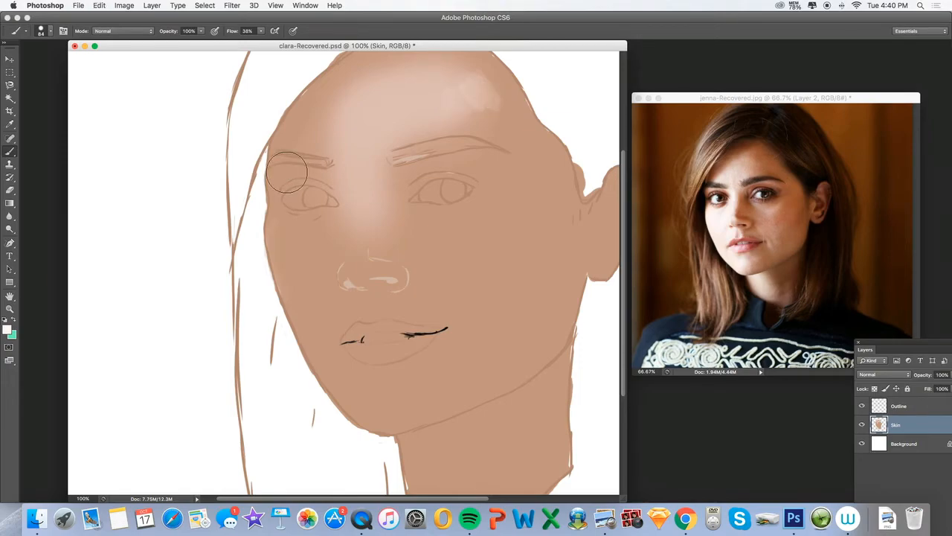
Step: Sample a dark reddish brown near the hairline in the reference photo and paint a patch on the portrait's forehead
key("i")
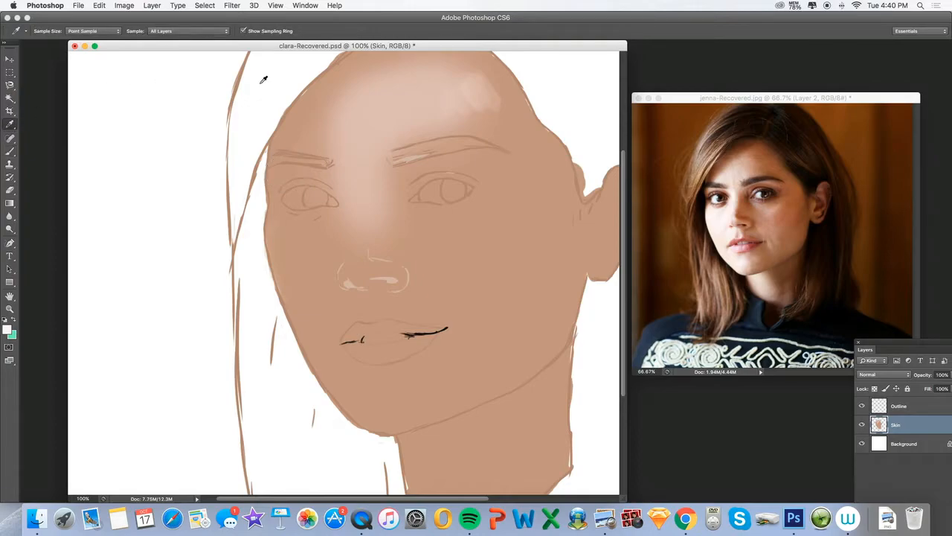
left_click(771, 153)
left_click(10, 152)
mouse_move(465, 71)
left_mouse_down()
mouse_move(494, 98)
mouse_move(483, 72)
mouse_move(491, 69)
mouse_move(493, 130)
left_mouse_up()
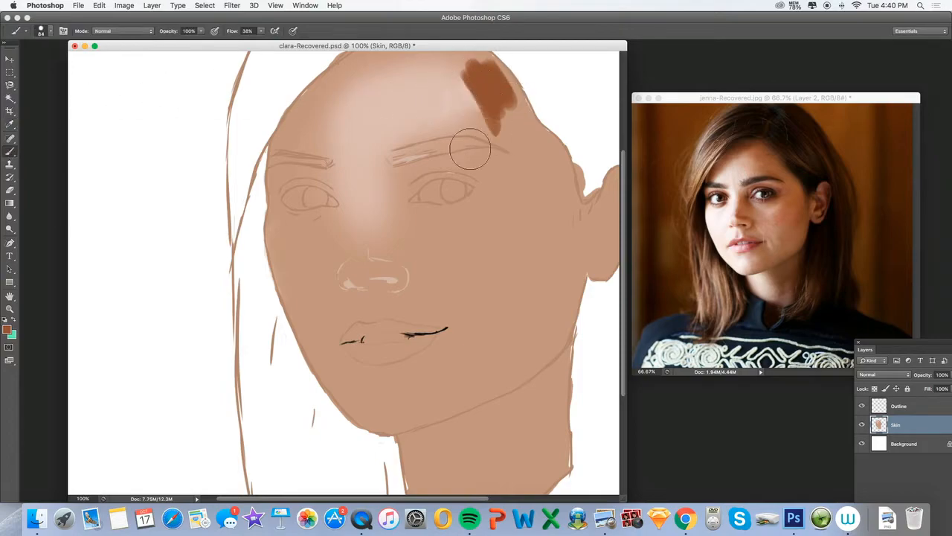
Step: Sample a lighter brown from the reference forehead and paint it beside the dark patch at 80% opacity and 28% flow
left_click(9, 124)
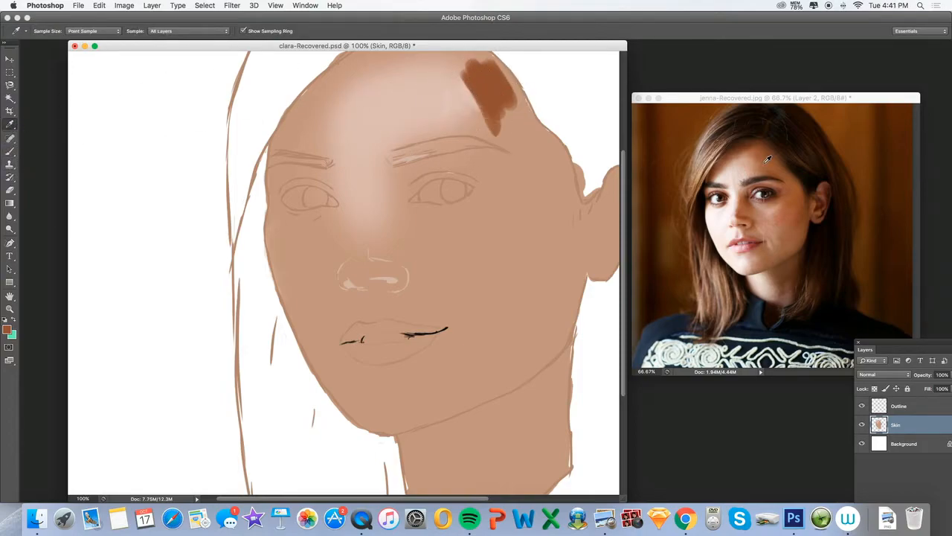
key("b")
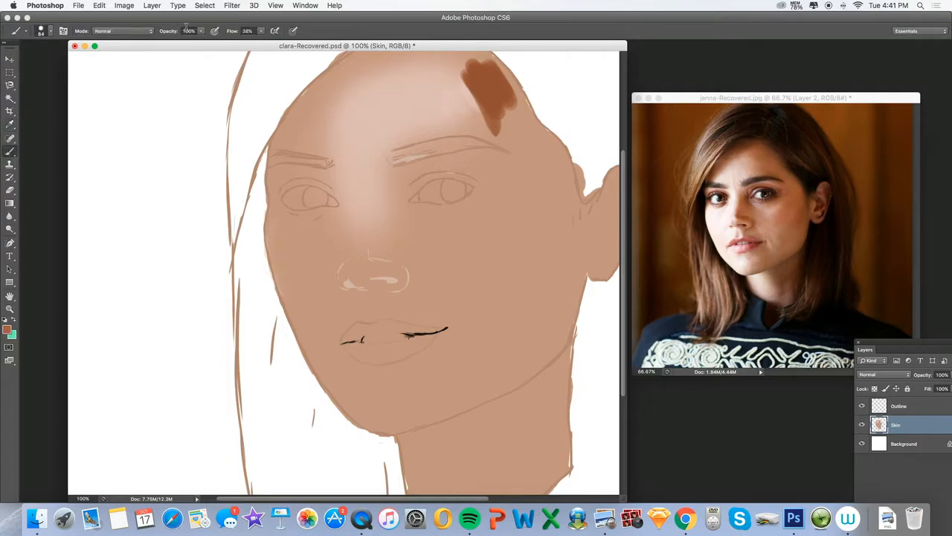
left_click_drag(230, 34, 224, 34)
mouse_move(465, 102)
left_mouse_down()
mouse_move(487, 116)
mouse_move(468, 88)
mouse_move(496, 130)
mouse_move(479, 86)
mouse_move(482, 122)
mouse_move(466, 85)
mouse_move(489, 123)
mouse_move(483, 91)
left_mouse_up()
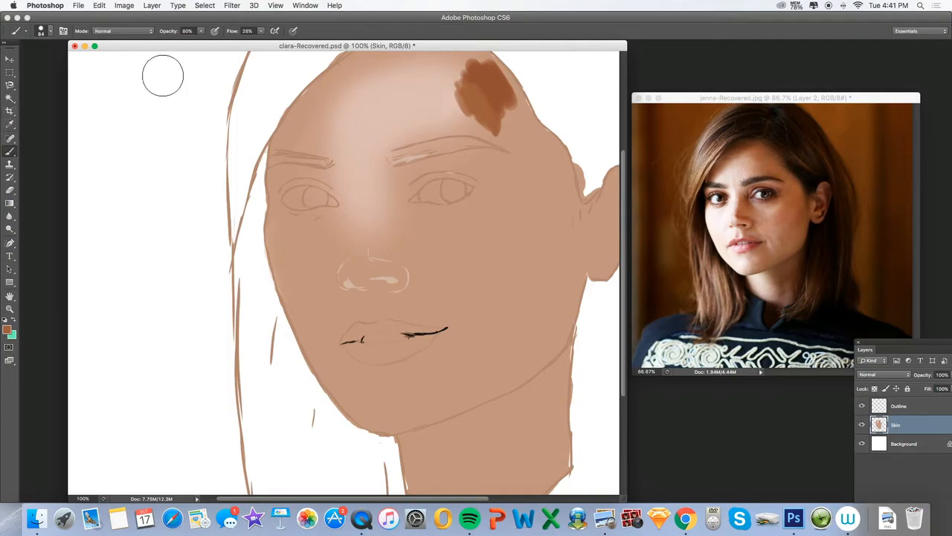
Step: Sample the dark brown from the forehead patch and blend it over the lighter brown at 38% opacity
left_click(10, 124)
left_click(491, 85)
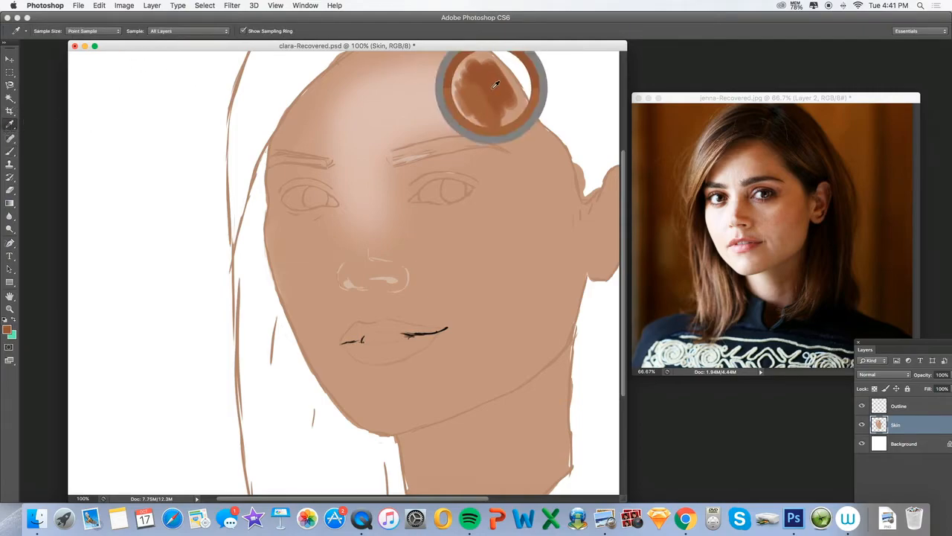
left_click(11, 151)
left_click_drag(179, 33, 166, 33)
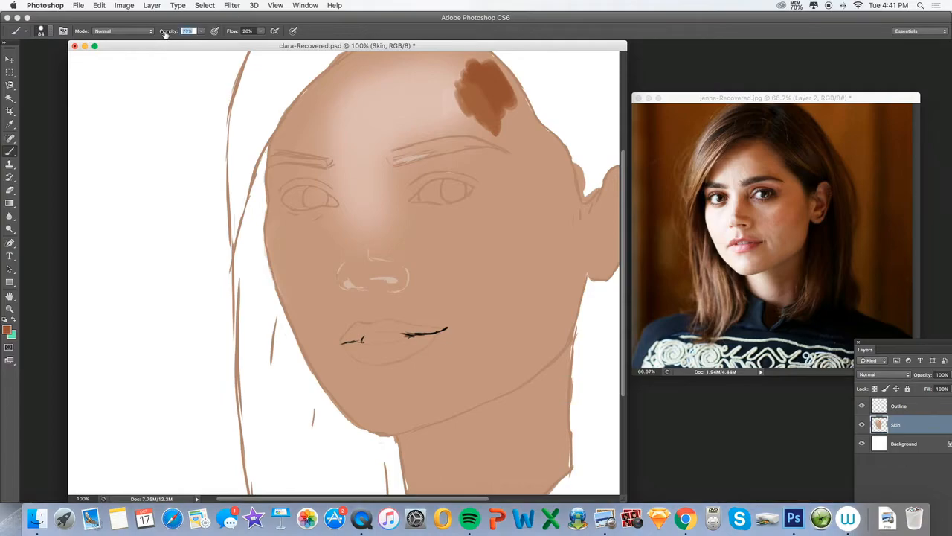
left_click_drag(474, 77, 480, 87)
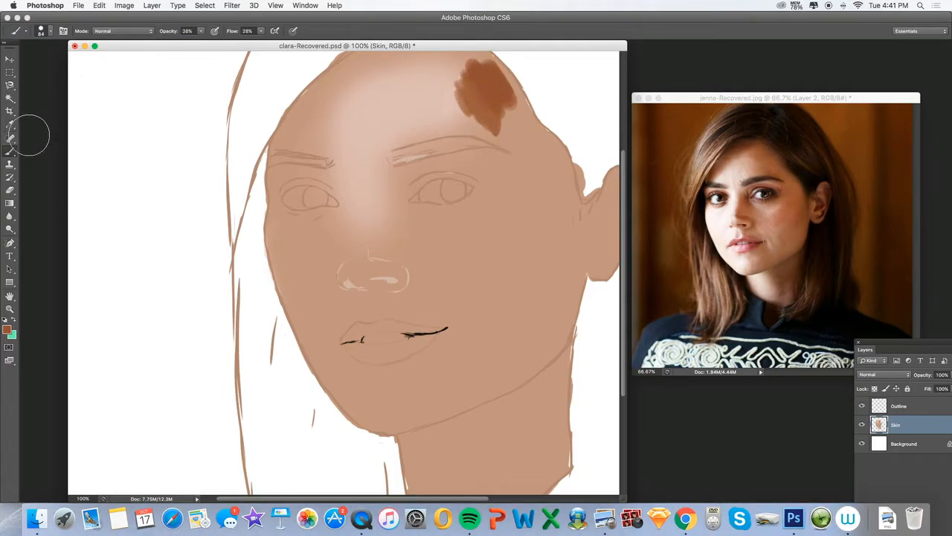
Step: Resample mid-browns from the forehead patch and blend them over it, extending its lower edge towards the temple at 38% opacity and 28% flow
left_click(10, 125)
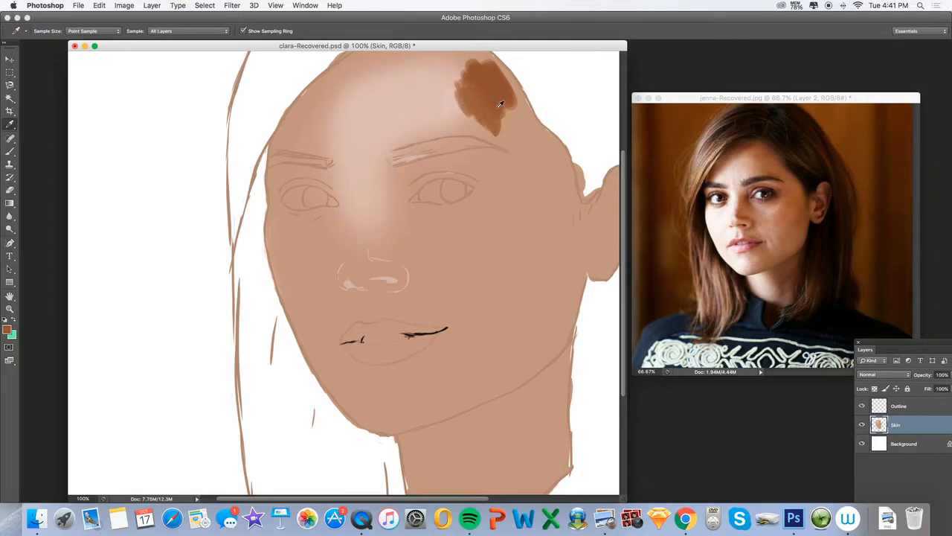
left_click(469, 93)
left_click(9, 151)
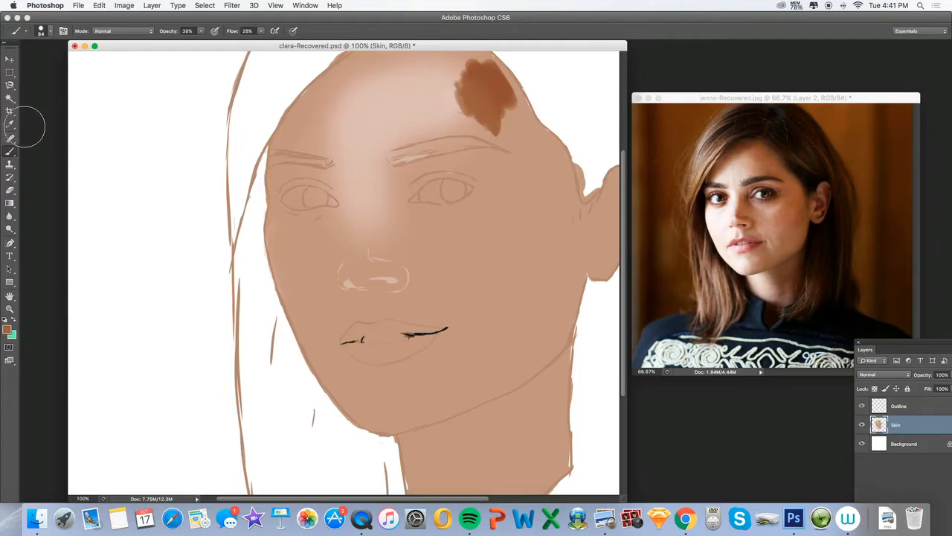
left_click(11, 124)
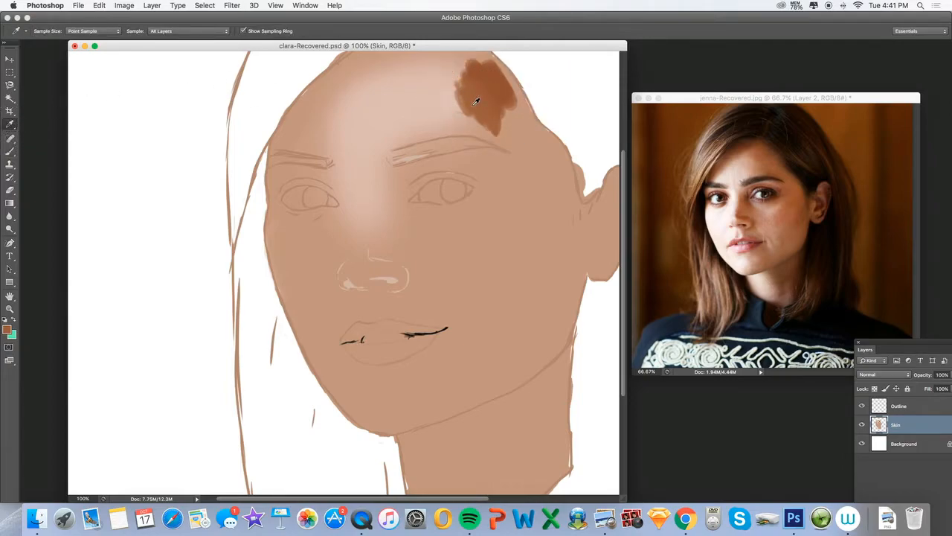
left_click(11, 151)
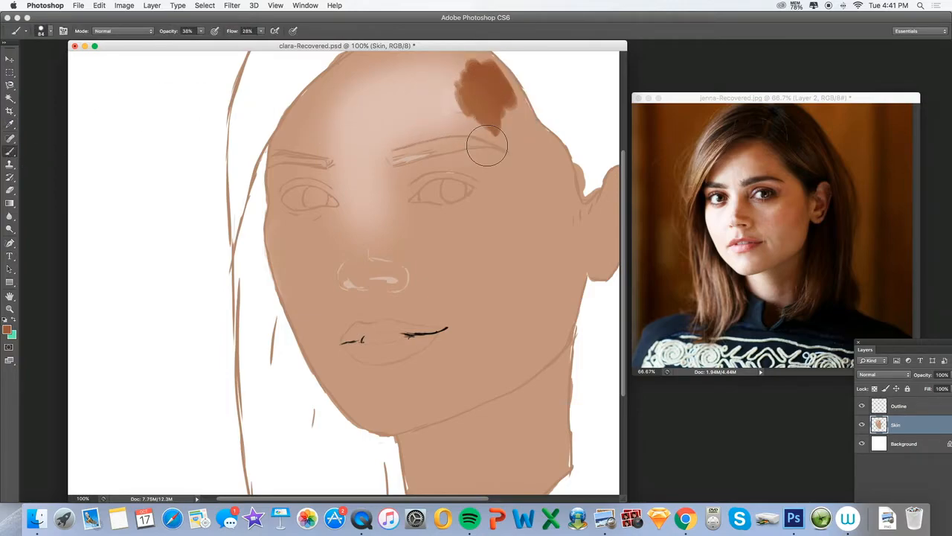
left_click_drag(482, 88, 494, 105)
mouse_move(465, 72)
left_mouse_down()
mouse_move(493, 109)
mouse_move(511, 114)
mouse_move(499, 83)
mouse_move(521, 108)
mouse_move(521, 120)
mouse_move(513, 104)
mouse_move(523, 122)
mouse_move(501, 105)
mouse_move(515, 127)
mouse_move(493, 109)
mouse_move(514, 119)
left_mouse_up()
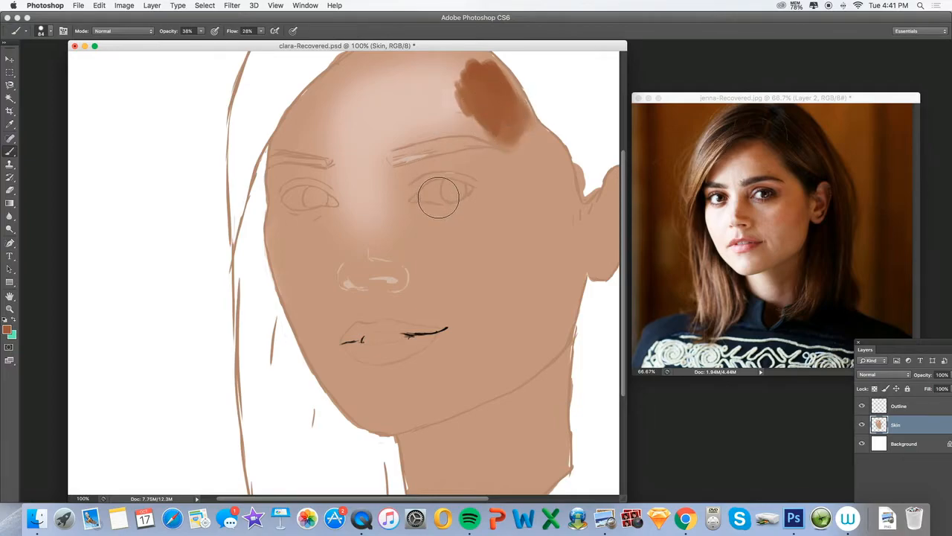
Step: Sample a dark brown near the hairline in the reference photo and paint a second oval patch on the forehead beside the first
left_click(9, 125)
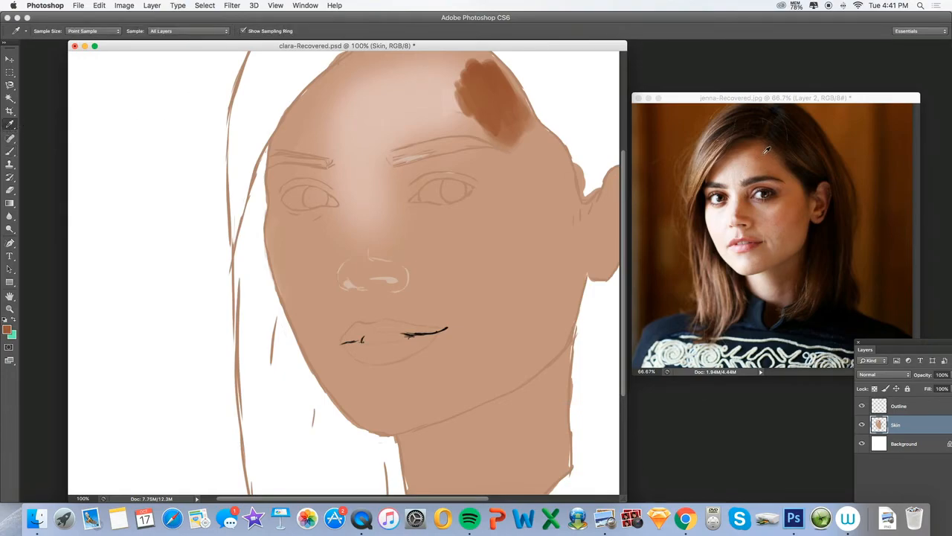
left_click(10, 151)
mouse_move(418, 78)
left_mouse_down()
mouse_move(442, 97)
mouse_move(412, 82)
mouse_move(425, 103)
mouse_move(438, 84)
mouse_move(429, 76)
mouse_move(436, 108)
mouse_move(431, 85)
left_mouse_up()
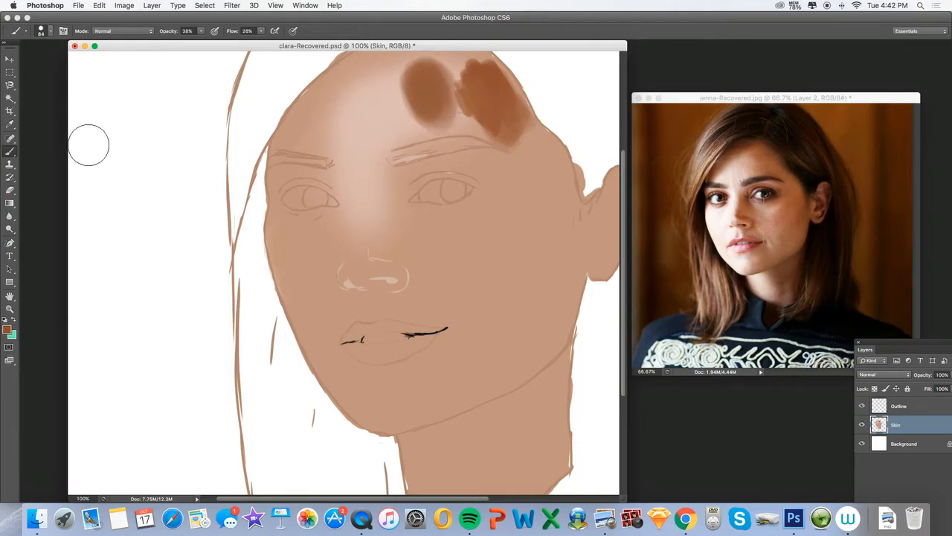
Step: Sample a lighter brown from the forehead in the reference photo for painting with the Brush tool
left_click(10, 125)
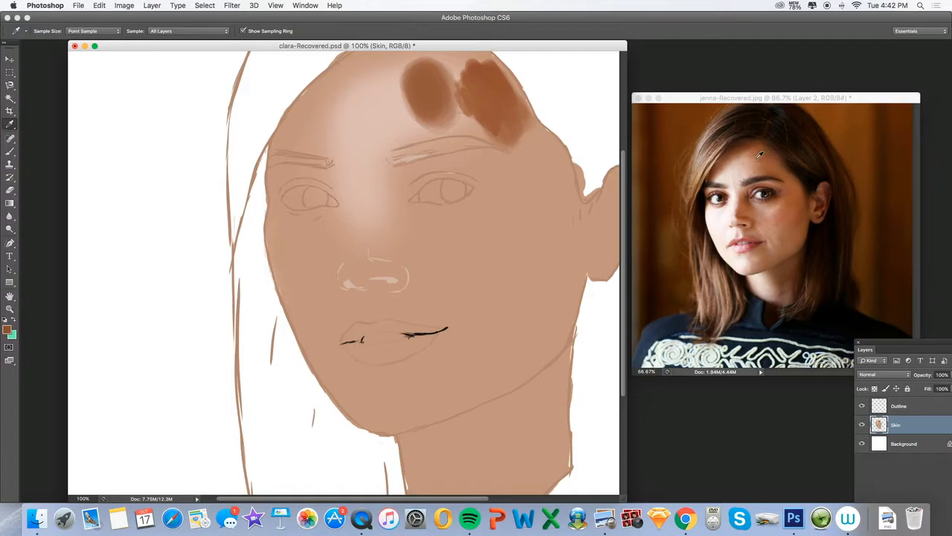
left_click(10, 151)
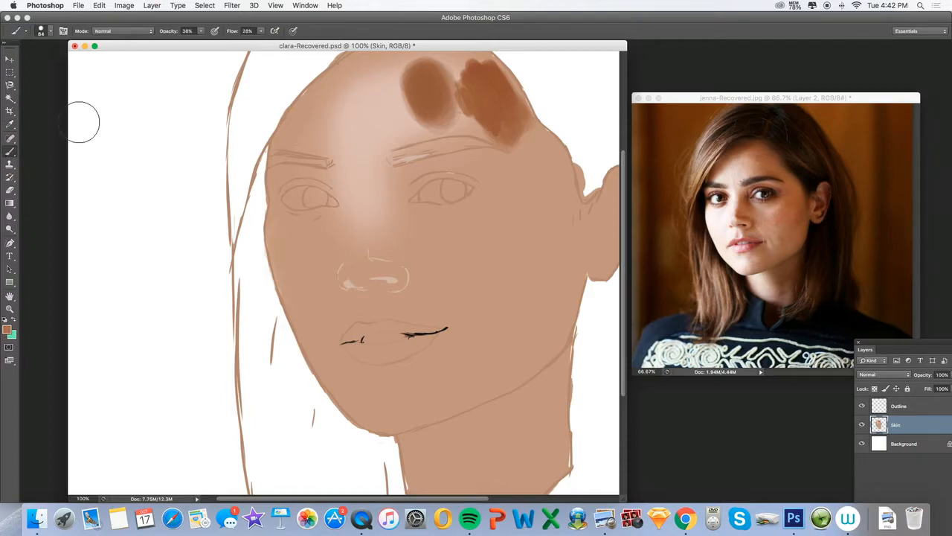
Step: Paint a reddish-brown swatch against the brown patch on the forehead with the brush opacity at 100%
mouse_move(402, 100)
left_mouse_down()
mouse_move(393, 104)
mouse_move(400, 91)
left_mouse_up()
left_click_drag(162, 31, 223, 32)
mouse_move(389, 104)
left_mouse_down()
mouse_move(411, 118)
mouse_move(404, 82)
mouse_move(414, 109)
mouse_move(384, 93)
mouse_move(407, 115)
left_mouse_up()
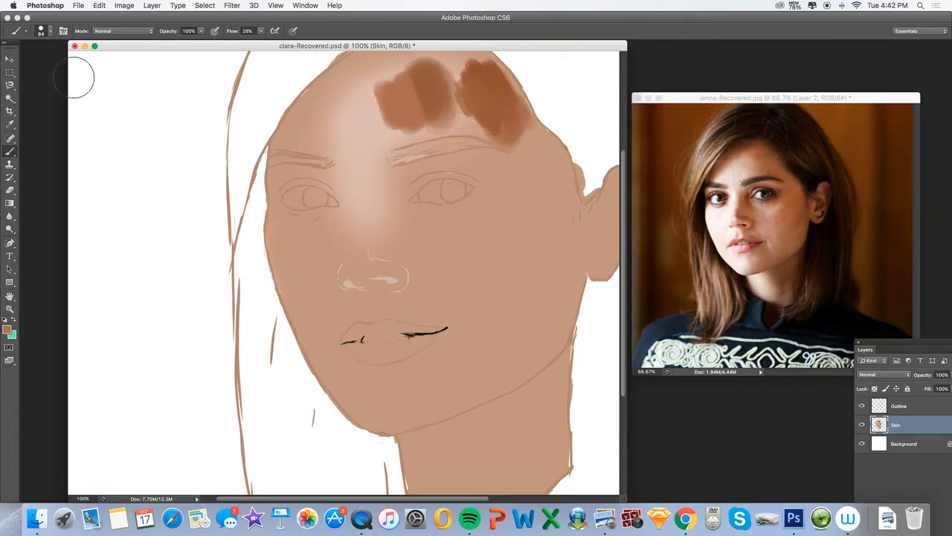
Step: Resample the swatch colour and blend it into the adjoining brown patch at 58% brush opacity
left_click(9, 125)
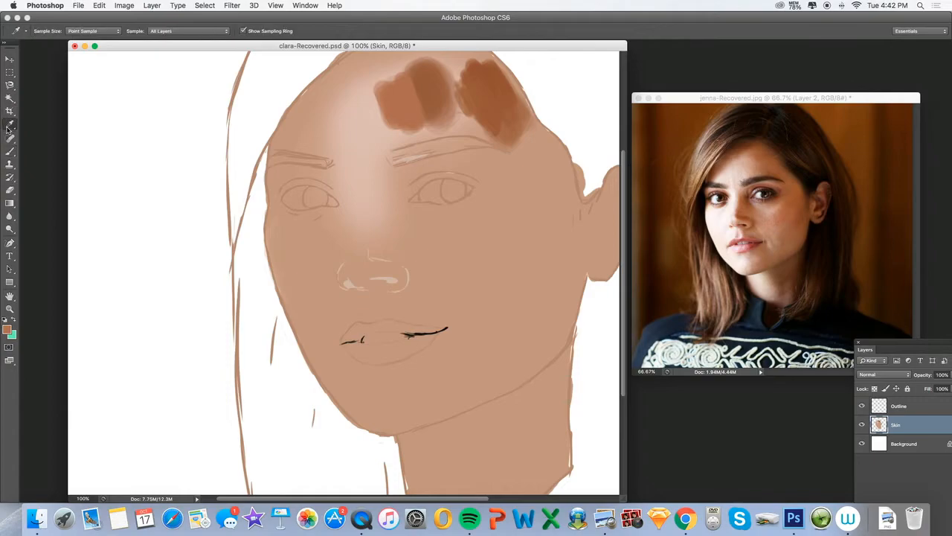
left_click(18, 153)
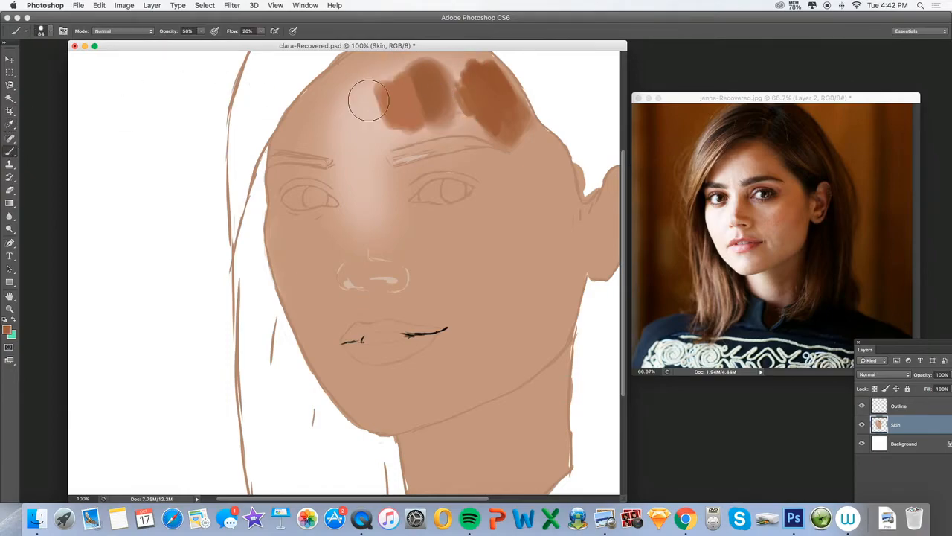
left_click_drag(403, 80, 421, 75)
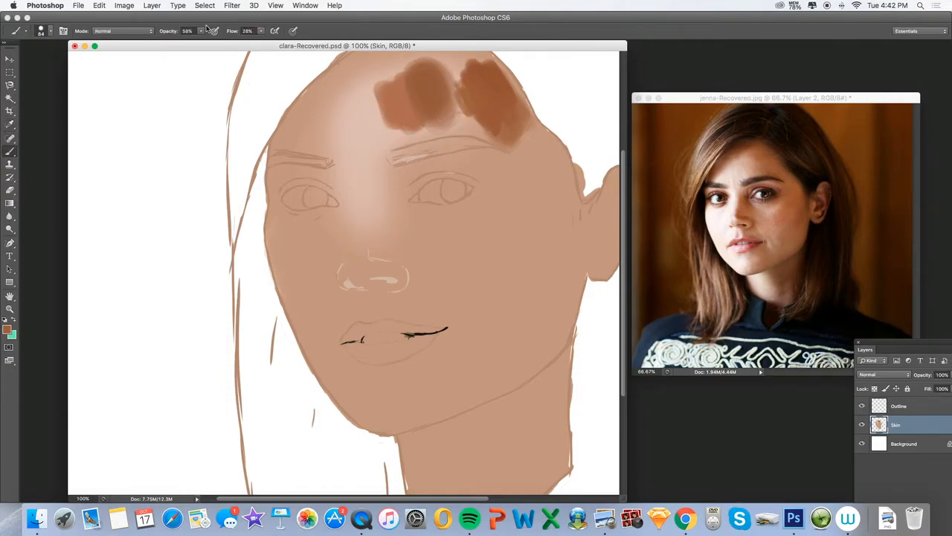
Step: Blend the seams between the forehead swatches with the brush at 44% opacity and 21% flow
key("4")
key("4")
left_click_drag(230, 34, 212, 35)
left_click(10, 124)
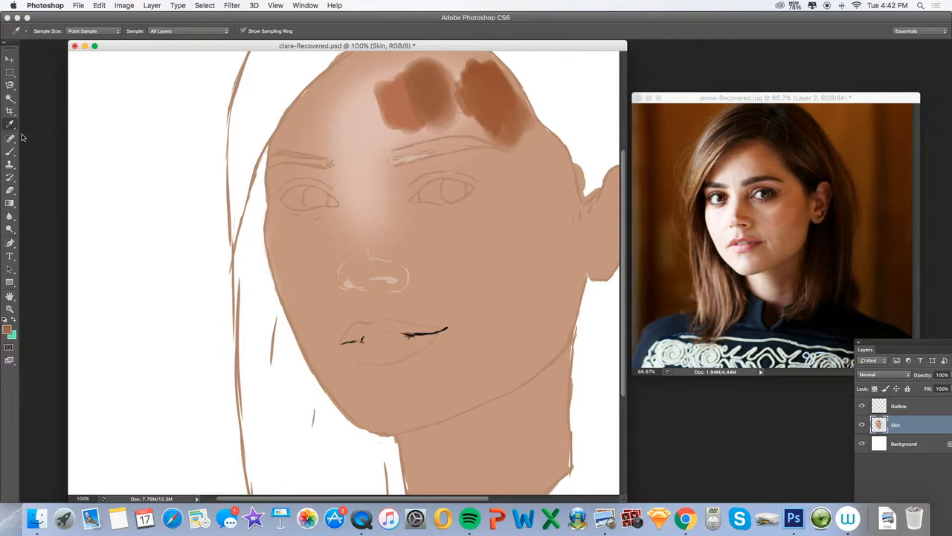
left_click(10, 152)
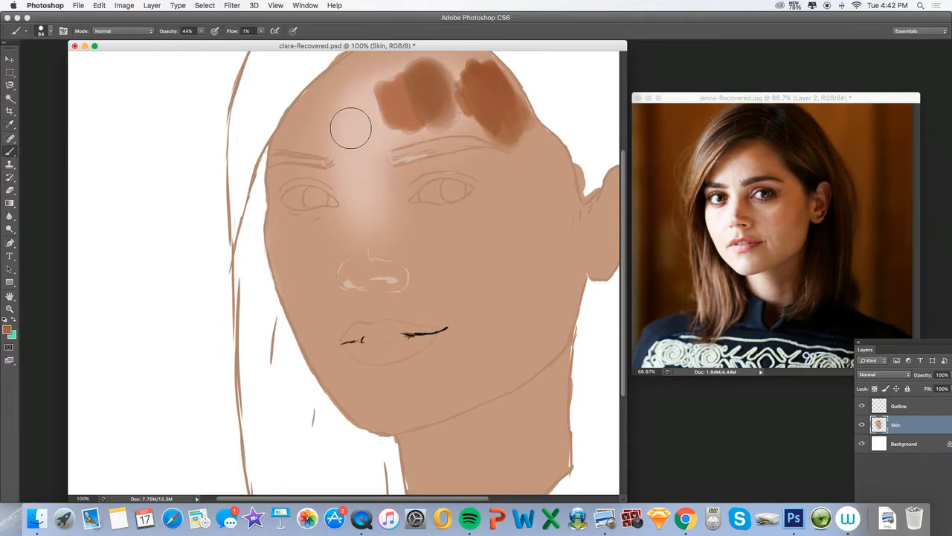
right_click(411, 99)
key("Escape")
left_click_drag(229, 33, 243, 32)
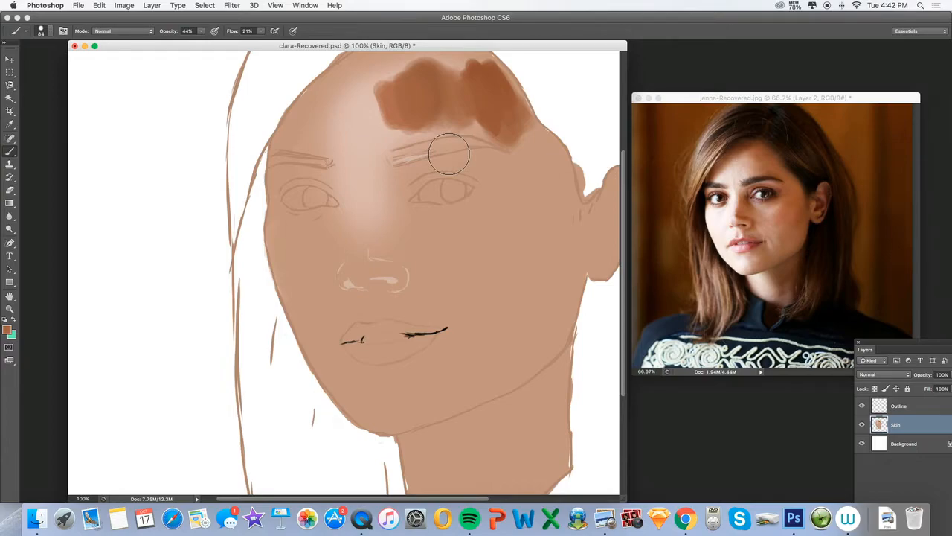
Step: Choose a soft round brush and extend the brown shading with soft edges across the middle of the forehead
left_click(47, 32)
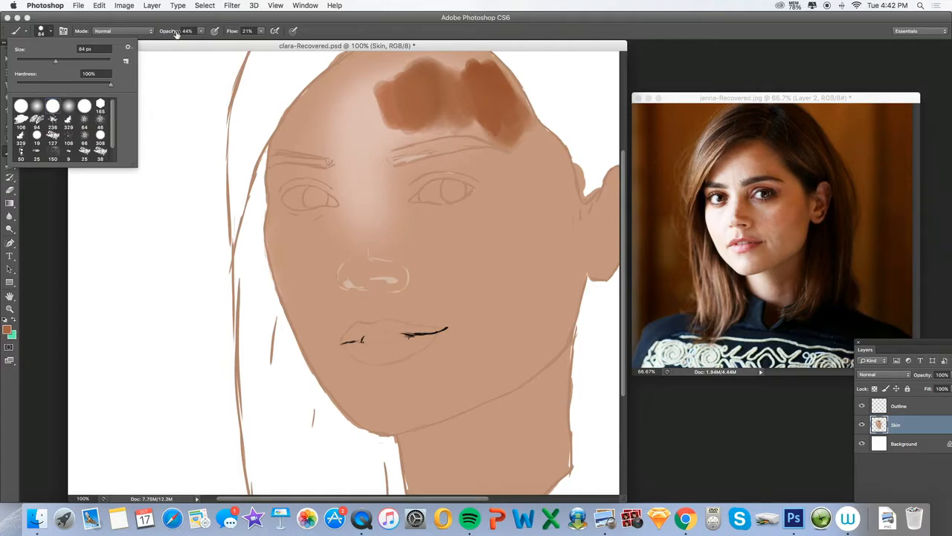
double_click(68, 108)
mouse_move(368, 97)
left_mouse_down()
mouse_move(381, 139)
mouse_move(370, 92)
mouse_move(355, 148)
mouse_move(321, 140)
mouse_move(349, 105)
mouse_move(343, 119)
mouse_move(359, 143)
mouse_move(355, 118)
mouse_move(369, 142)
mouse_move(369, 92)
mouse_move(384, 143)
left_mouse_up()
mouse_move(365, 116)
left_mouse_down()
mouse_move(375, 83)
mouse_move(375, 126)
mouse_move(386, 82)
left_mouse_up()
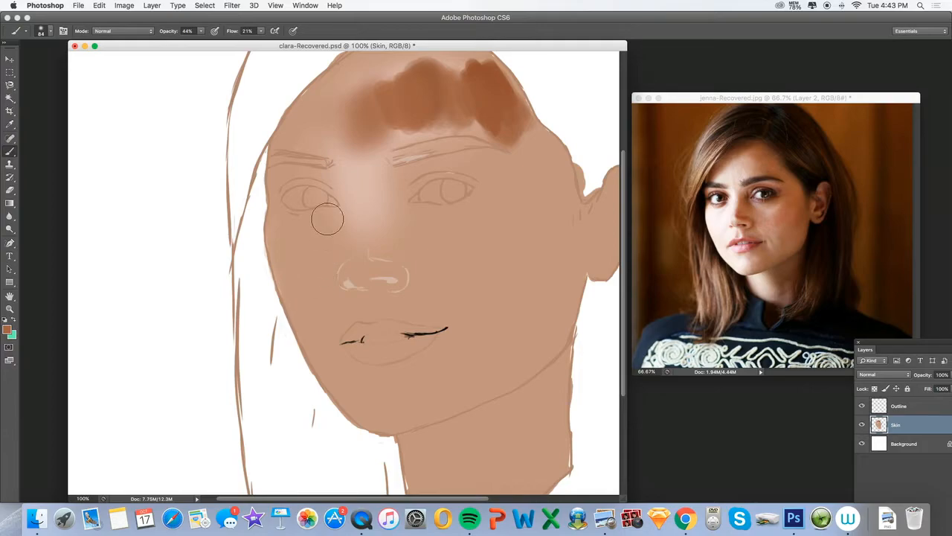
mouse_move(373, 108)
left_mouse_down()
mouse_move(372, 91)
mouse_move(374, 147)
mouse_move(343, 125)
mouse_move(382, 104)
mouse_move(379, 95)
mouse_move(383, 122)
mouse_move(383, 91)
mouse_move(401, 130)
mouse_move(368, 118)
mouse_move(370, 138)
left_mouse_up()
mouse_move(415, 109)
left_mouse_down()
mouse_move(362, 93)
mouse_move(355, 114)
left_mouse_up()
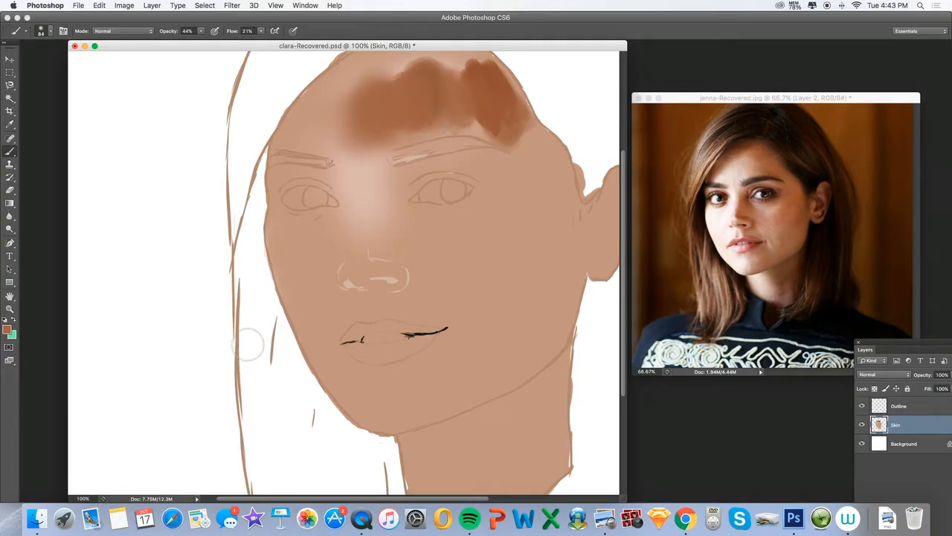
left_click(9, 123)
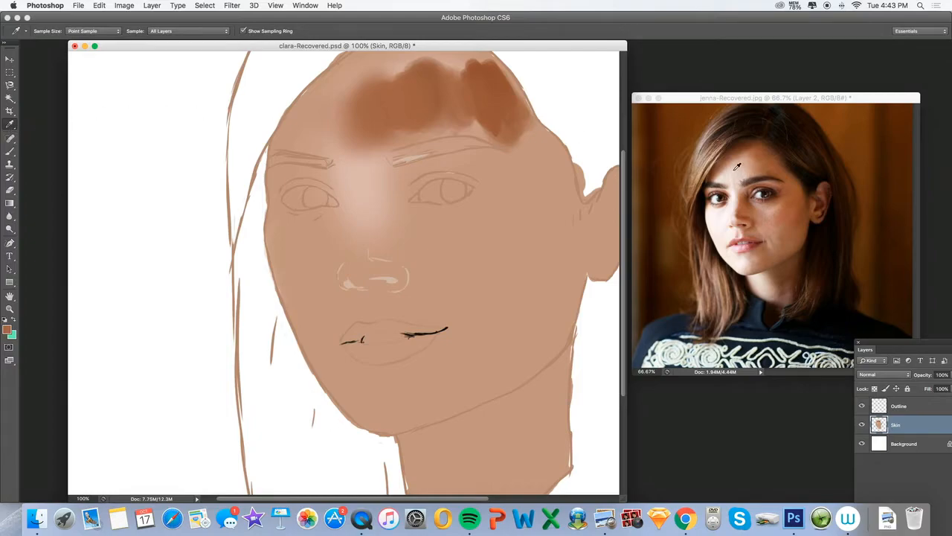
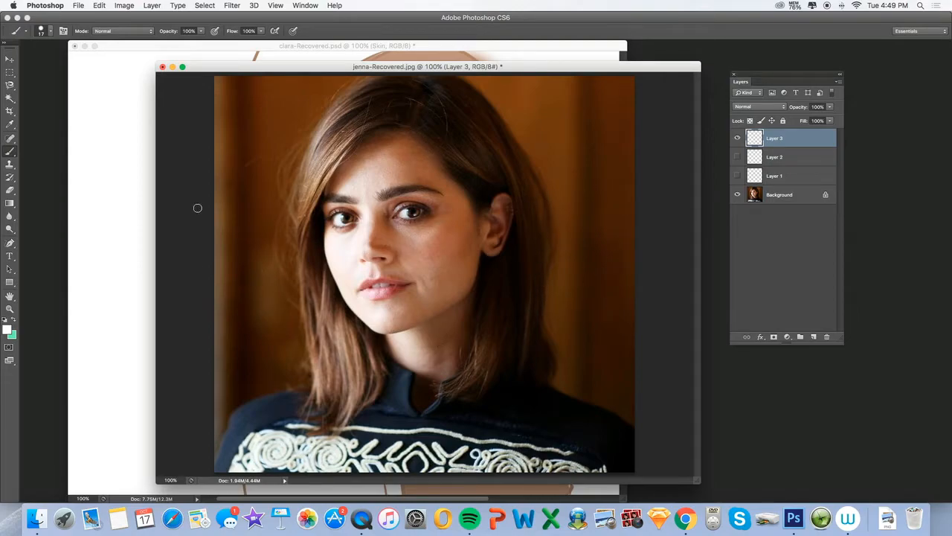
Step: Draw a white arrow and short ticks along the lit side of the reference portrait to show the light direction
mouse_move(244, 323)
left_mouse_down()
mouse_move(272, 318)
mouse_move(261, 339)
mouse_move(220, 354)
left_mouse_up()
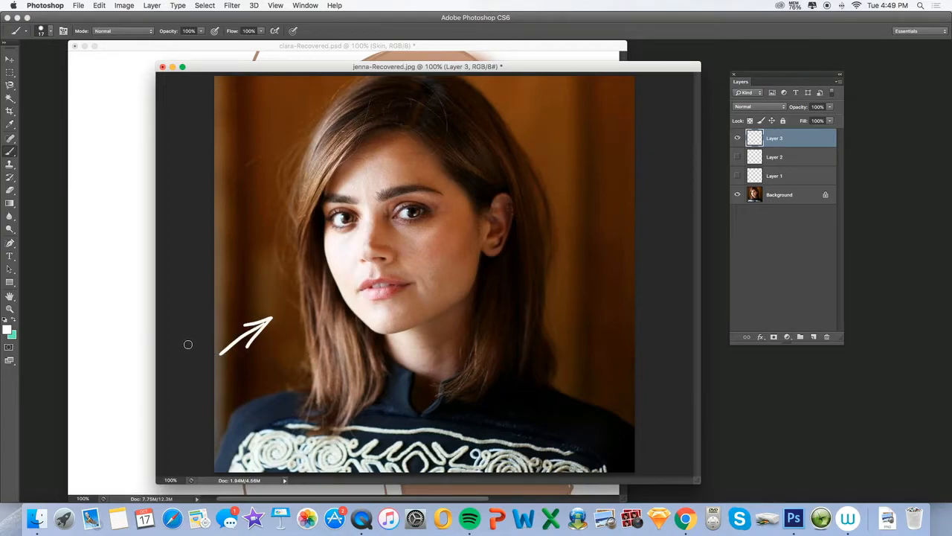
mouse_move(308, 218)
left_mouse_down()
mouse_move(272, 230)
mouse_move(283, 262)
left_mouse_up()
mouse_move(327, 304)
left_mouse_down()
mouse_move(309, 325)
mouse_move(346, 363)
left_mouse_up()
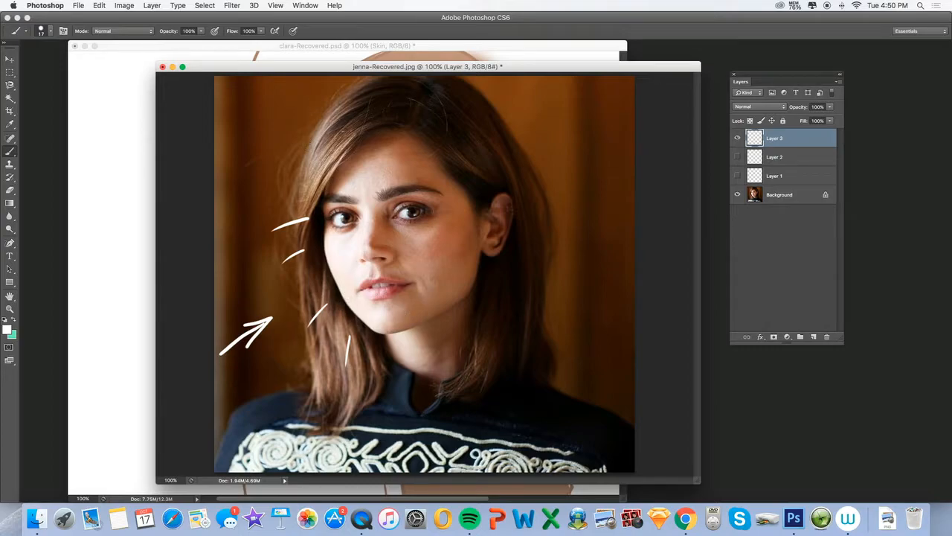
Step: Mark the shadow side of the reference face with short ticks and a curved boundary from temple to jaw
left_click_drag(419, 177, 450, 182)
left_click_drag(443, 217, 469, 215)
left_click_drag(447, 246, 476, 242)
left_click_drag(451, 276, 474, 272)
left_click_drag(444, 220, 450, 256)
mouse_move(444, 197)
left_mouse_down()
mouse_move(444, 298)
mouse_move(431, 210)
mouse_move(443, 201)
mouse_move(410, 185)
mouse_move(444, 199)
mouse_move(449, 292)
mouse_move(414, 332)
left_mouse_up()
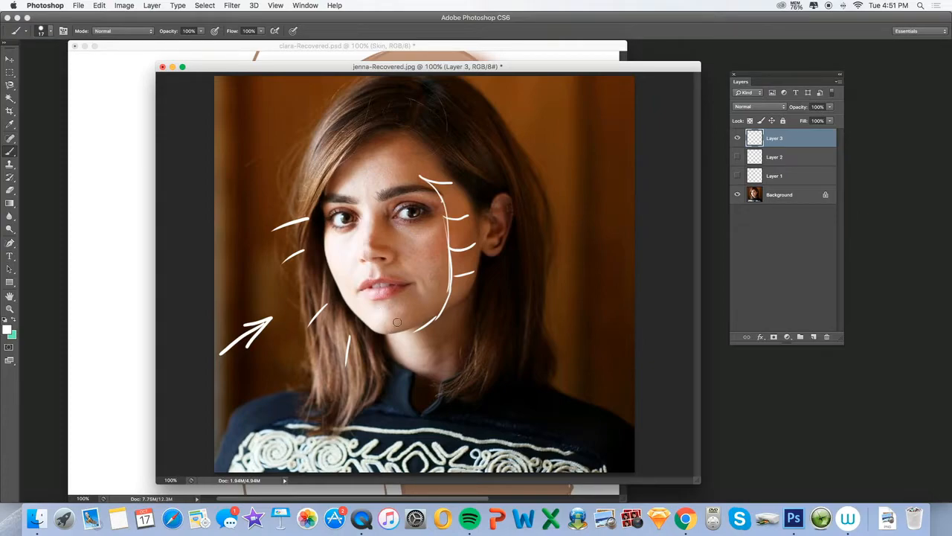
Step: Circle the highlight areas on the reference portrait's chin, upper lip, brow bones, cheek, nose and forehead
left_click_drag(380, 307, 386, 306)
left_click_drag(373, 273, 374, 277)
left_click_drag(417, 192, 429, 197)
left_click_drag(323, 202, 328, 204)
mouse_move(428, 230)
left_mouse_down()
mouse_move(422, 242)
mouse_move(431, 222)
left_mouse_up()
left_click_drag(372, 215, 364, 259)
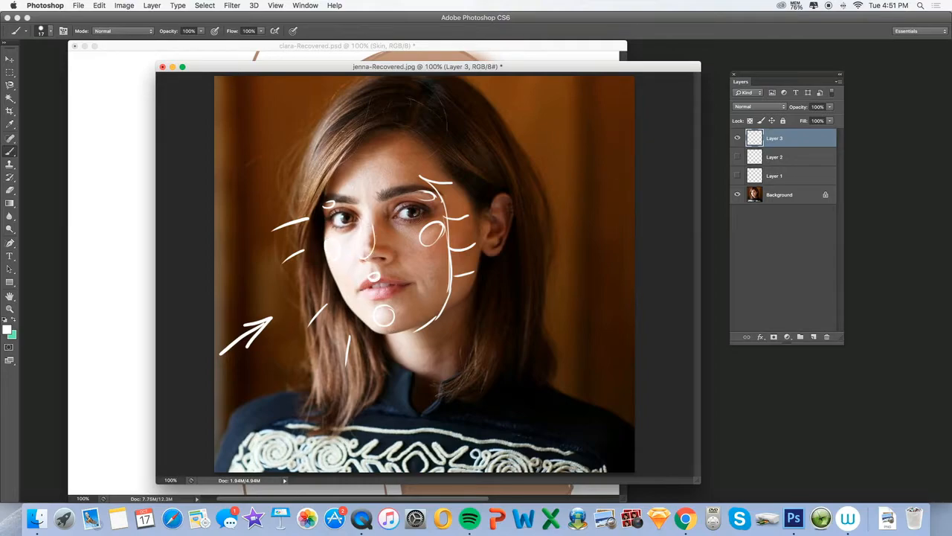
left_click_drag(366, 164, 360, 165)
Step: Hatch the shaded cheek near the ear and outline the nostril edge and lit hair on the reference portrait
left_click_drag(470, 228, 445, 261)
left_click_drag(474, 227, 451, 266)
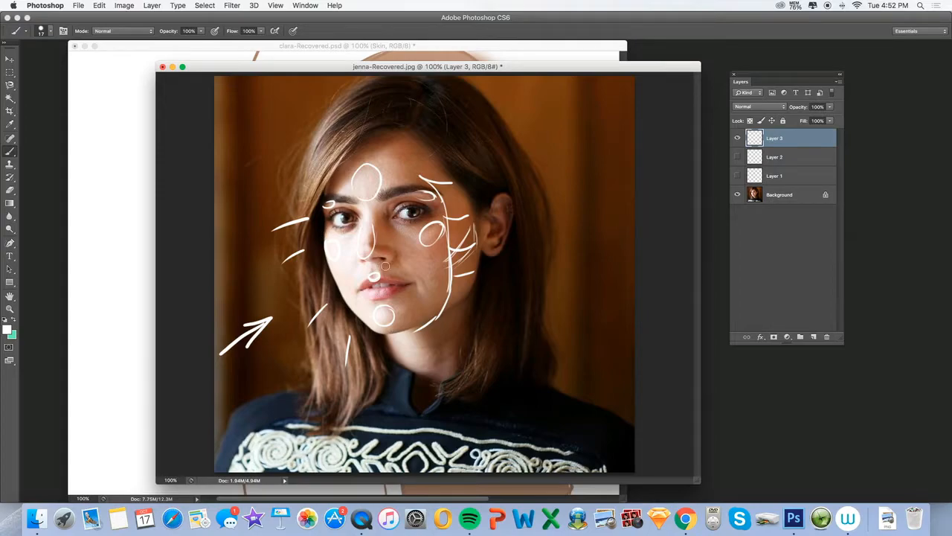
left_click_drag(392, 252, 399, 261)
left_click_drag(424, 241, 421, 245)
mouse_move(338, 100)
left_mouse_down()
mouse_move(350, 138)
mouse_move(323, 212)
mouse_move(314, 313)
mouse_move(295, 328)
mouse_move(274, 206)
mouse_move(335, 115)
left_mouse_up()
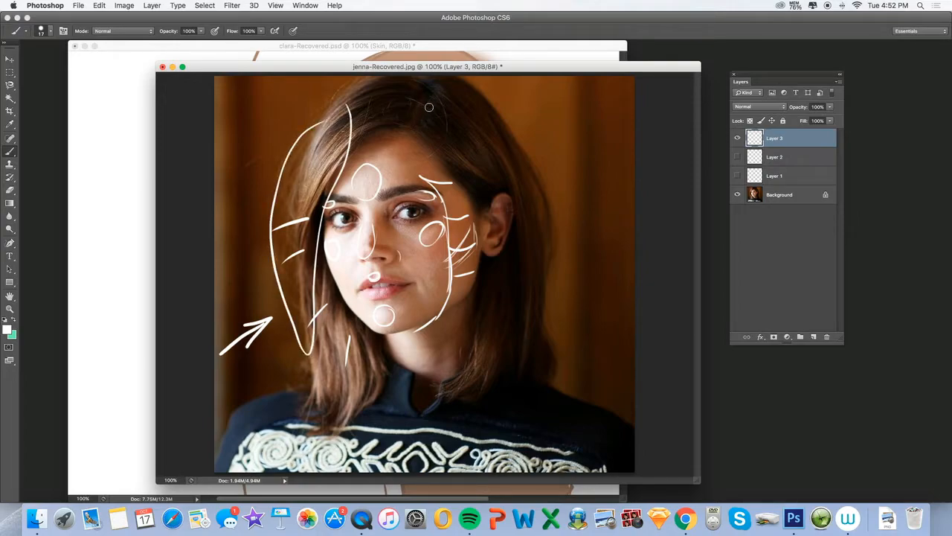
mouse_move(498, 124)
left_mouse_down()
mouse_move(503, 281)
mouse_move(491, 116)
left_mouse_up()
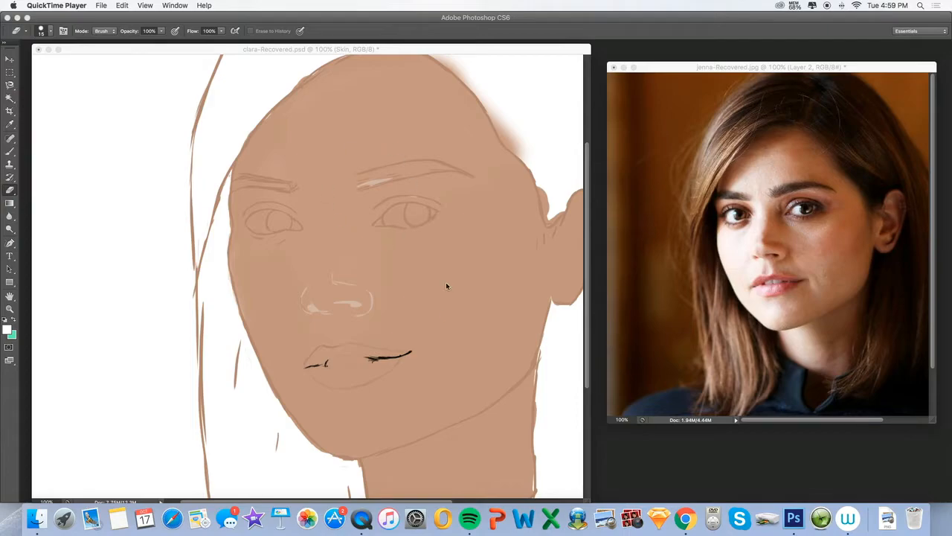
Step: Examine the reference portrait's face at 200% zoom and return it to 100% beside the painting
left_click(10, 124)
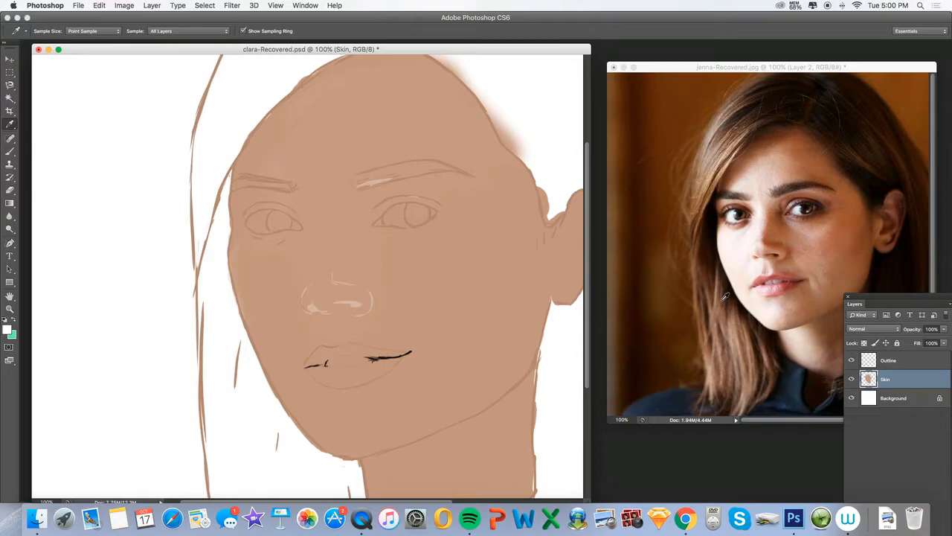
left_click_drag(728, 69, 723, 67)
left_click(9, 308)
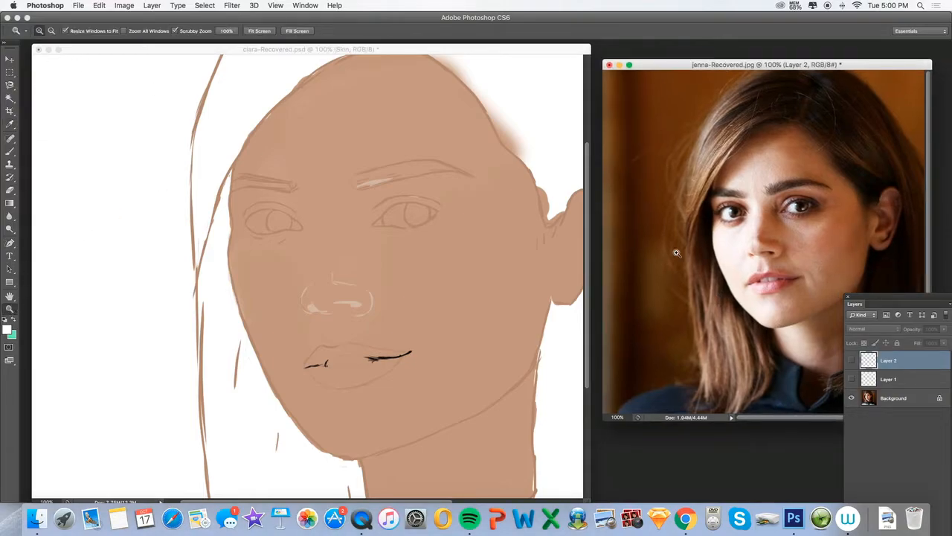
left_click(653, 249)
left_click_drag(269, 51, 445, 70)
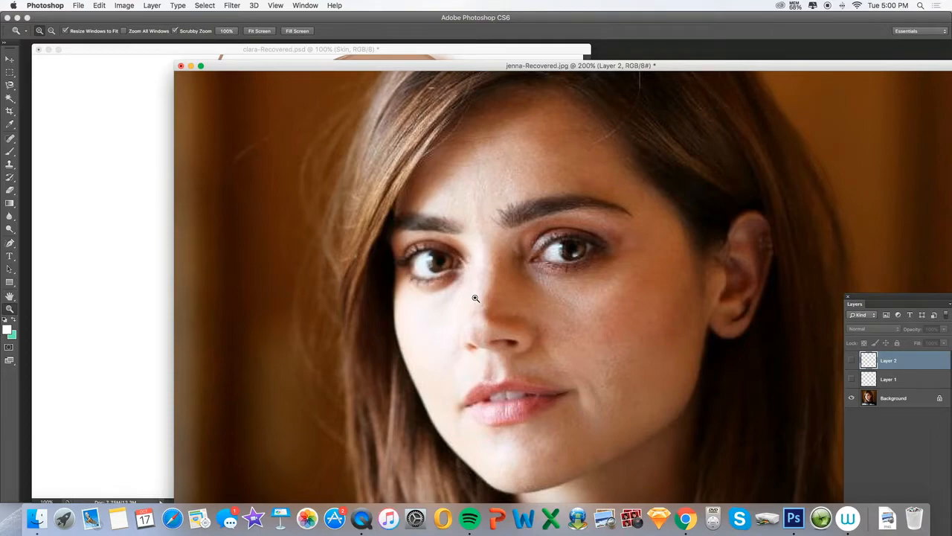
left_click(52, 31)
left_click(470, 257)
mouse_move(305, 66)
left_mouse_down()
mouse_move(577, 89)
mouse_move(682, 70)
left_mouse_up()
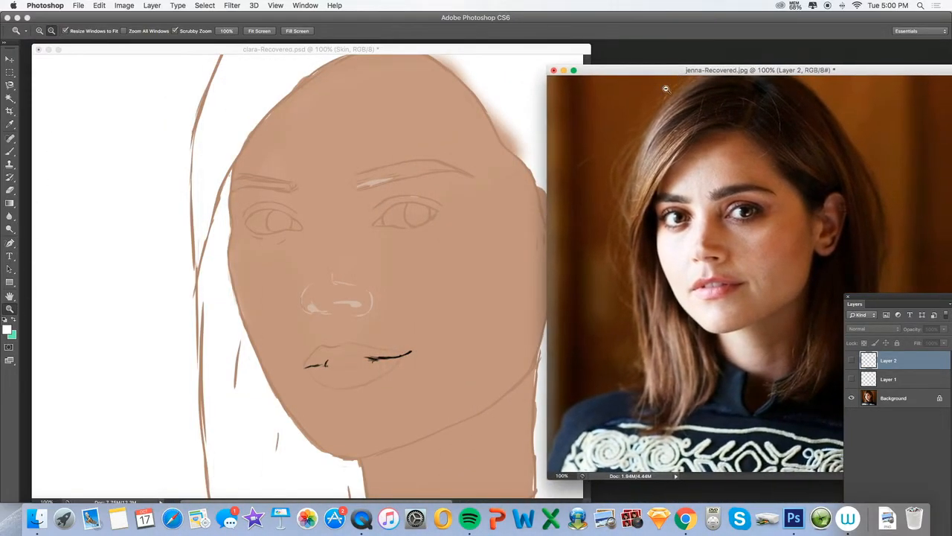
Step: Sample the bright cheek tone from the reference and lightly paint the lit cheek with a 79 px brush at 2% opacity
left_click(10, 125)
left_click(678, 246)
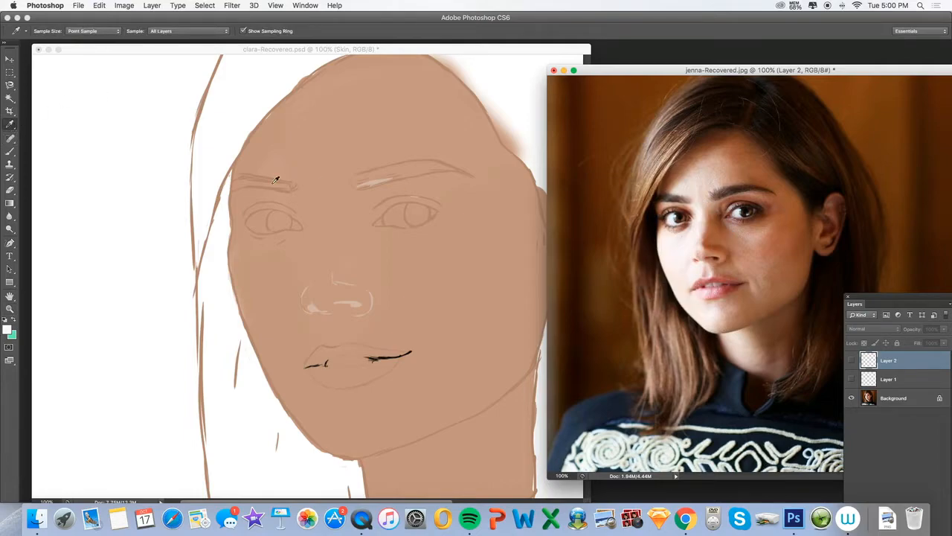
left_click(9, 151)
left_click(169, 31)
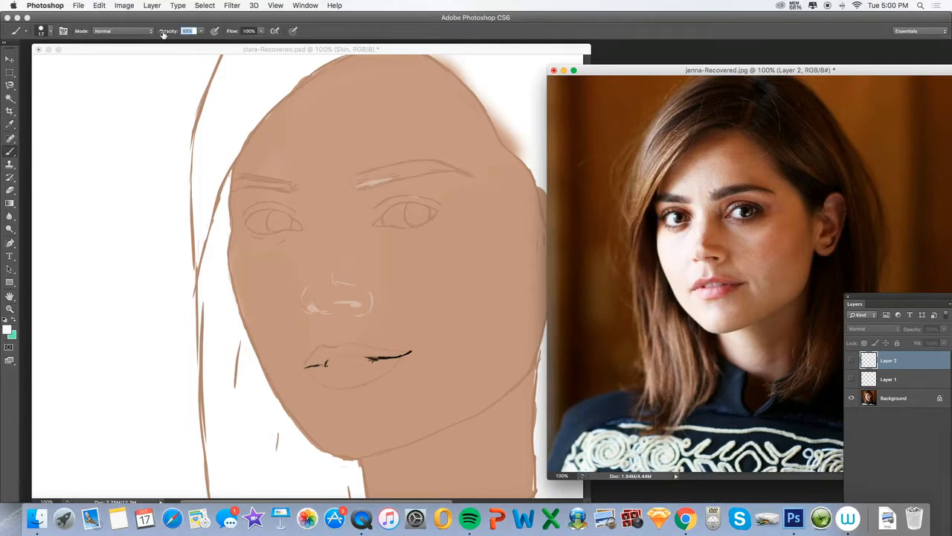
type("2")
left_click(42, 31)
left_click_drag(47, 61, 52, 61)
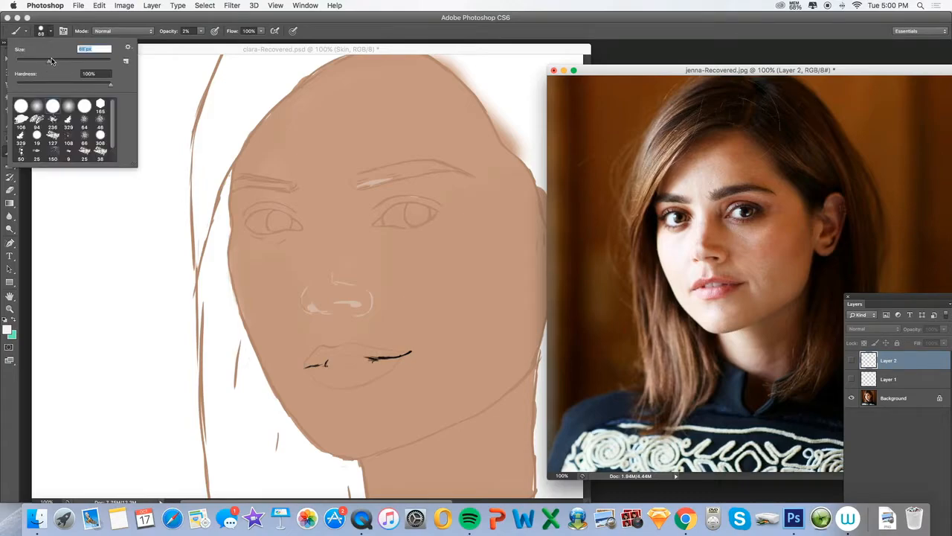
left_click(254, 256)
mouse_move(287, 262)
left_mouse_down()
mouse_move(262, 287)
mouse_move(272, 307)
mouse_move(275, 273)
mouse_move(250, 285)
mouse_move(274, 287)
mouse_move(292, 265)
mouse_move(281, 312)
mouse_move(297, 287)
mouse_move(286, 290)
mouse_move(292, 303)
mouse_move(285, 271)
mouse_move(300, 256)
mouse_move(294, 302)
mouse_move(281, 272)
mouse_move(258, 257)
mouse_move(261, 288)
mouse_move(275, 246)
left_mouse_up()
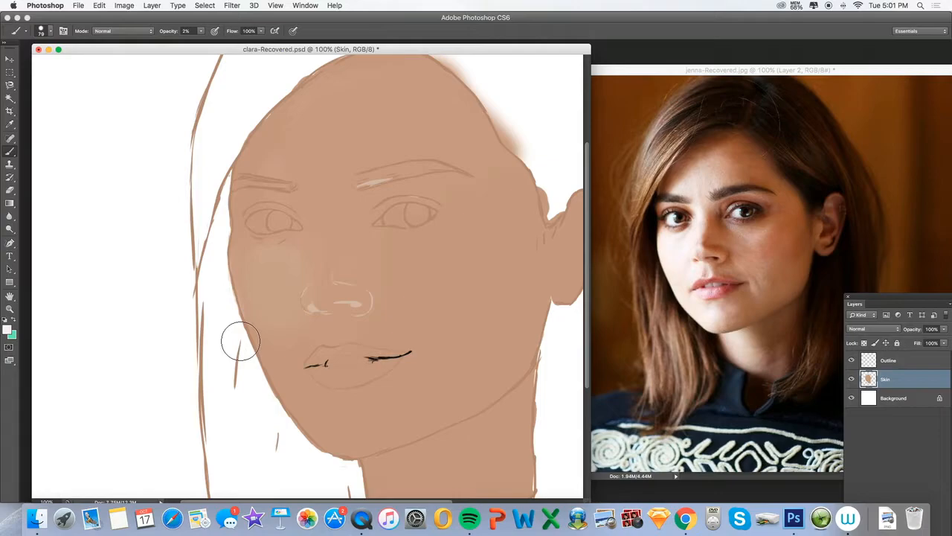
Step: Set the brush to 94 px with 42% opacity and 35% flow
left_click(10, 124)
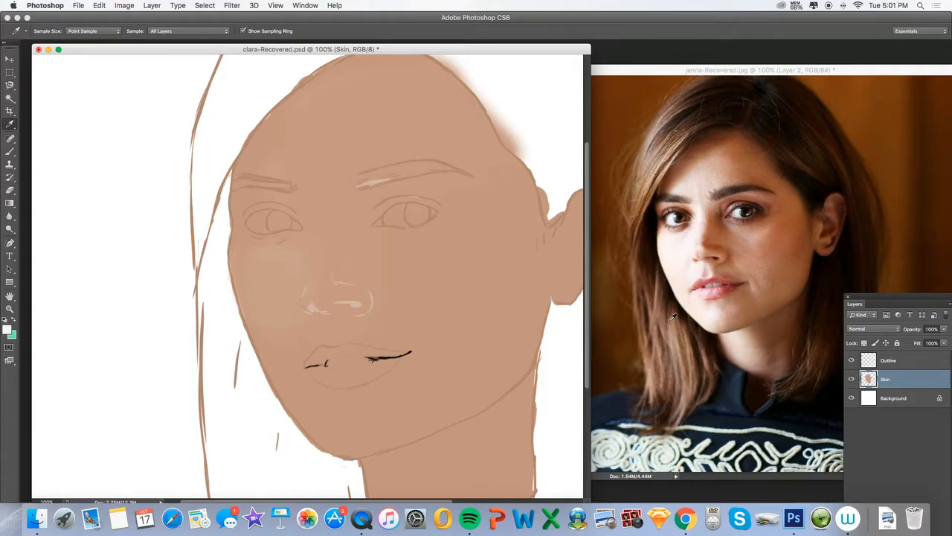
left_click(10, 151)
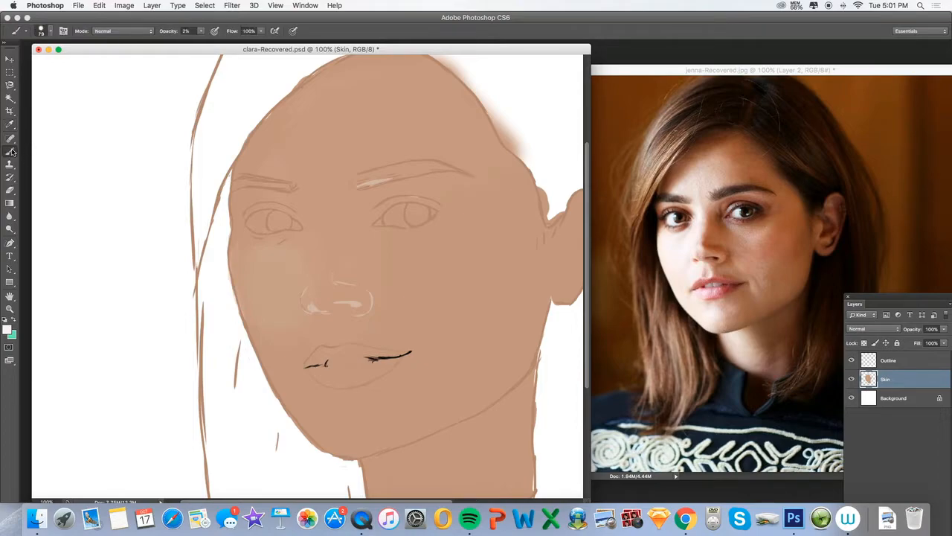
left_click(47, 34)
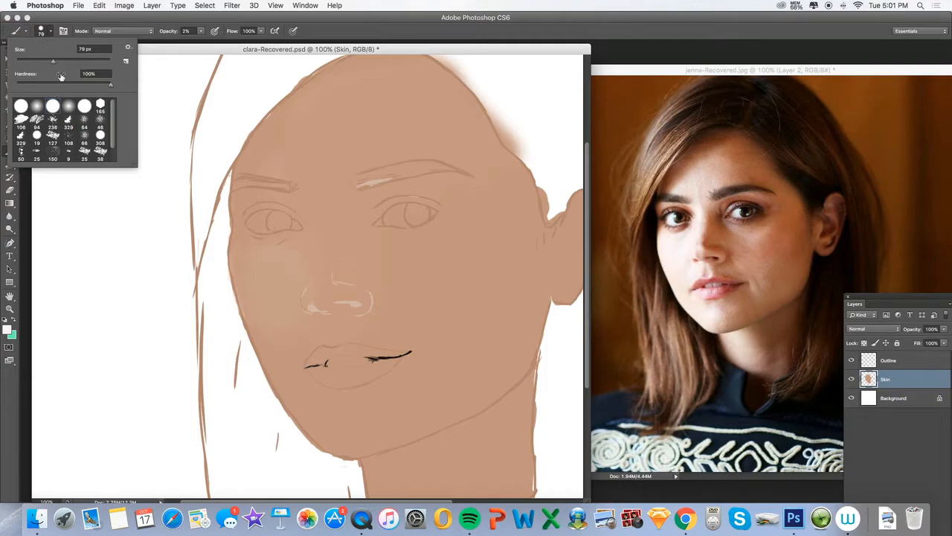
left_click_drag(53, 60, 59, 61)
mouse_move(163, 34)
left_mouse_down()
mouse_move(242, 38)
mouse_move(175, 39)
mouse_move(225, 35)
mouse_move(201, 36)
mouse_move(215, 45)
left_mouse_up()
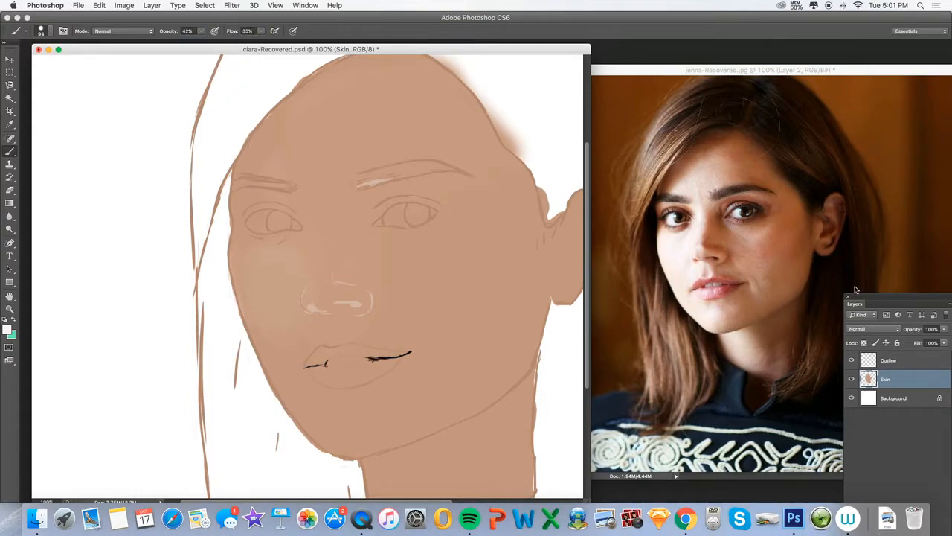
Step: Add a new layer above Skin and paint a small pale highlight on the lit cheek
left_click_drag(875, 301, 780, 114)
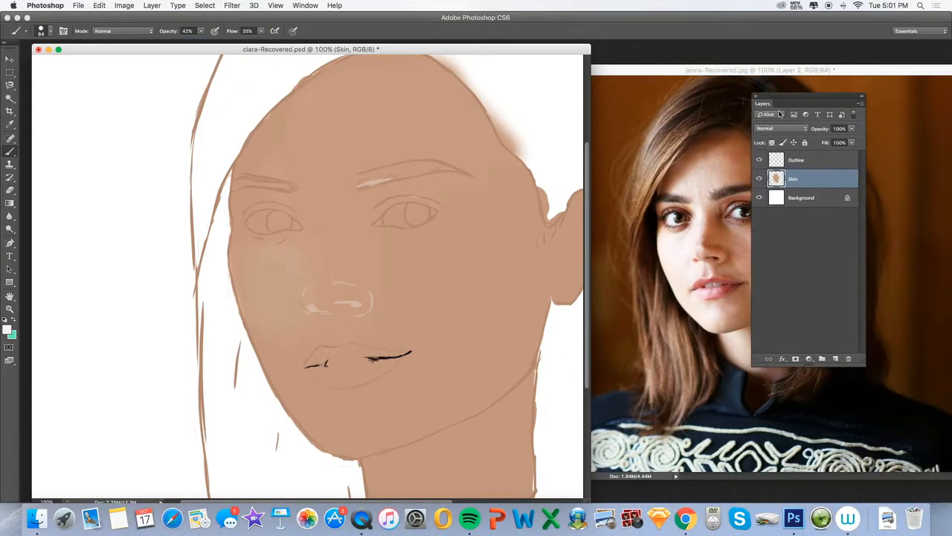
left_click(834, 360)
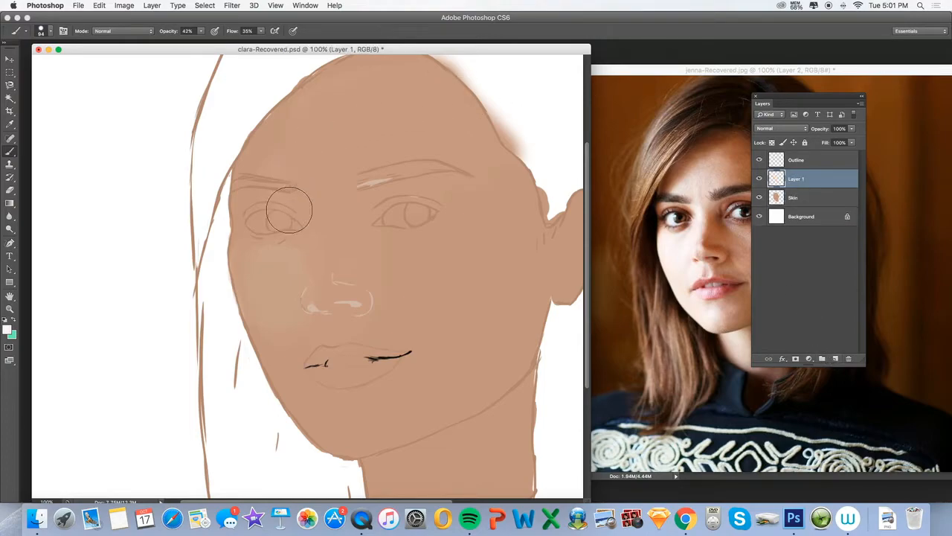
mouse_move(256, 289)
left_mouse_down()
mouse_move(282, 263)
mouse_move(274, 255)
mouse_move(265, 303)
left_mouse_up()
mouse_move(767, 99)
left_mouse_down()
mouse_move(861, 274)
mouse_move(856, 293)
left_mouse_up()
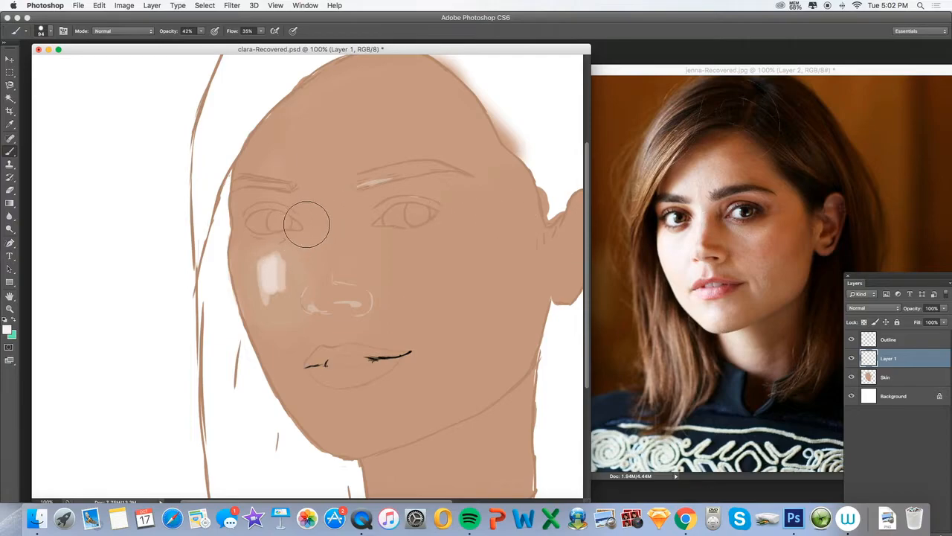
Step: Extend the pale highlight across the lit cheek and up beside the nose to the inner eye corner
mouse_move(305, 221)
left_mouse_down()
mouse_move(307, 233)
mouse_move(314, 206)
mouse_move(324, 246)
left_mouse_up()
mouse_move(308, 281)
left_mouse_down()
mouse_move(313, 231)
mouse_move(296, 281)
mouse_move(307, 249)
mouse_move(311, 264)
mouse_move(308, 252)
mouse_move(305, 270)
mouse_move(289, 263)
left_mouse_up()
mouse_move(296, 256)
left_mouse_down()
mouse_move(283, 310)
mouse_move(260, 300)
mouse_move(257, 257)
mouse_move(271, 271)
mouse_move(275, 302)
mouse_move(264, 305)
mouse_move(253, 283)
left_mouse_up()
key("i")
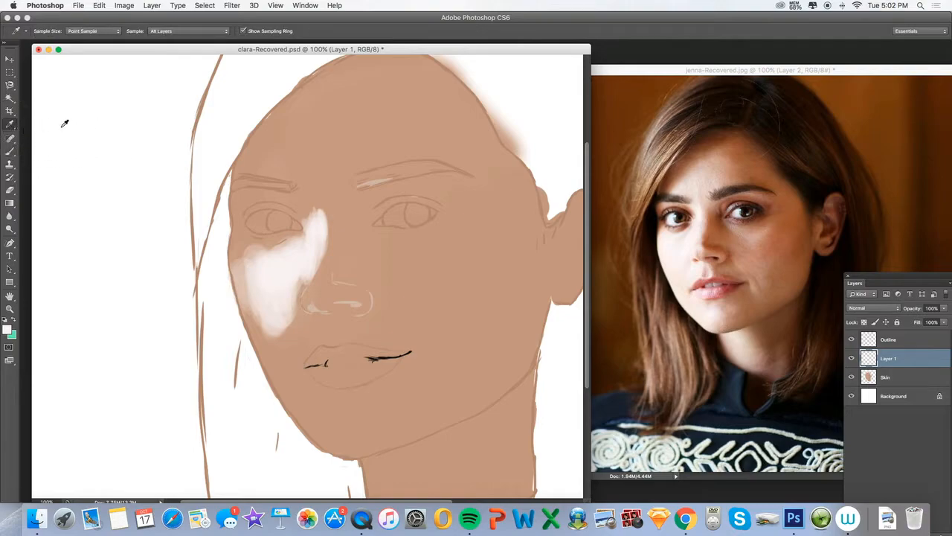
Step: Extend the pale highlight to the outer edge of the lit cheek with a 53 px brush at 67% opacity
left_click(13, 152)
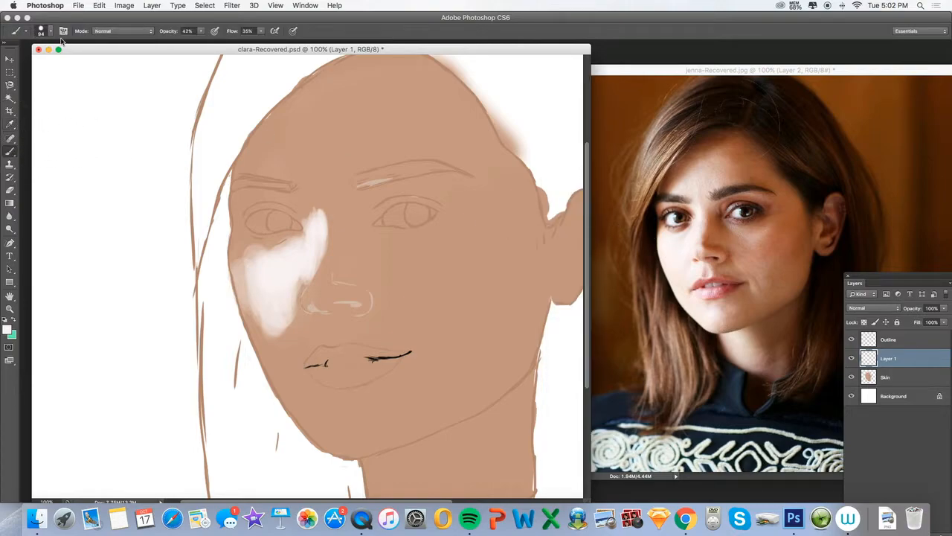
left_click(44, 31)
left_click_drag(42, 65, 41, 64)
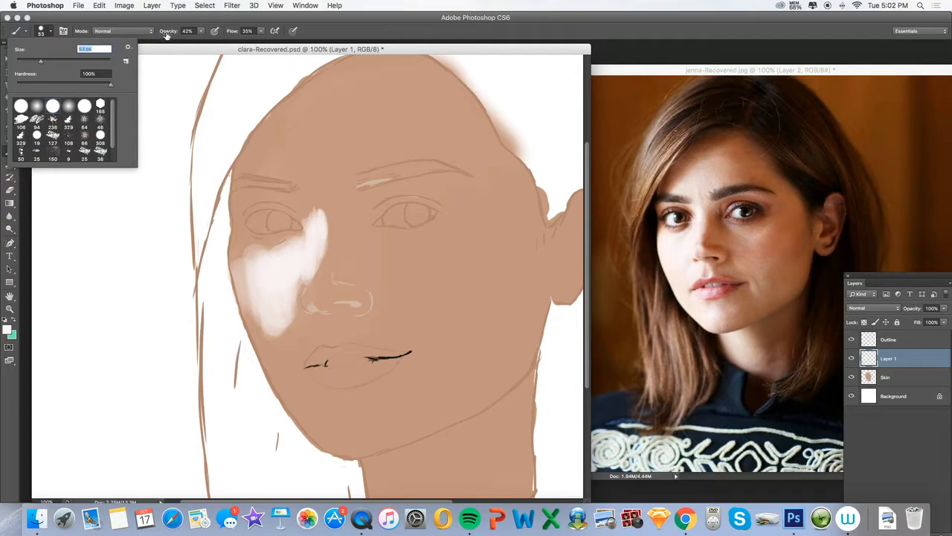
left_click_drag(167, 35, 171, 34)
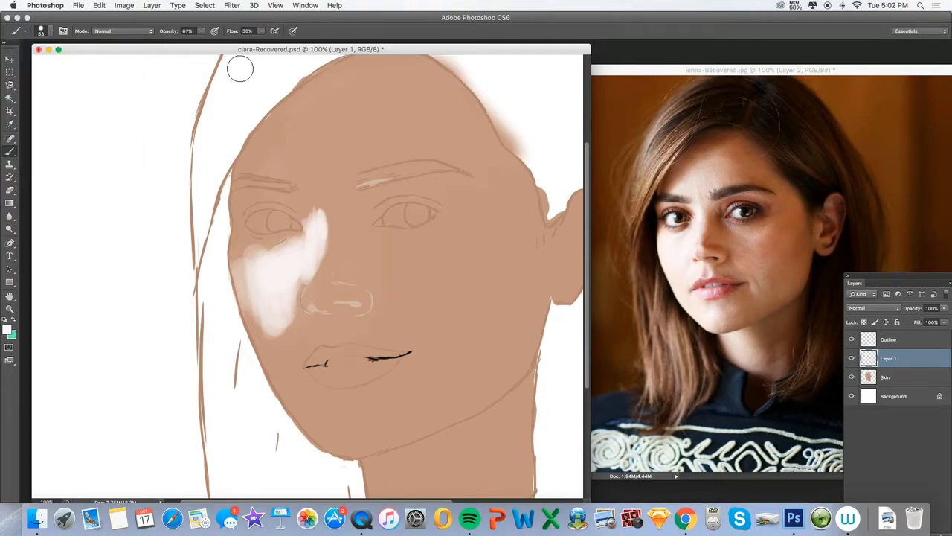
mouse_move(238, 261)
left_mouse_down()
mouse_move(249, 305)
mouse_move(235, 249)
mouse_move(251, 311)
mouse_move(232, 248)
mouse_move(256, 320)
mouse_move(250, 286)
left_mouse_up()
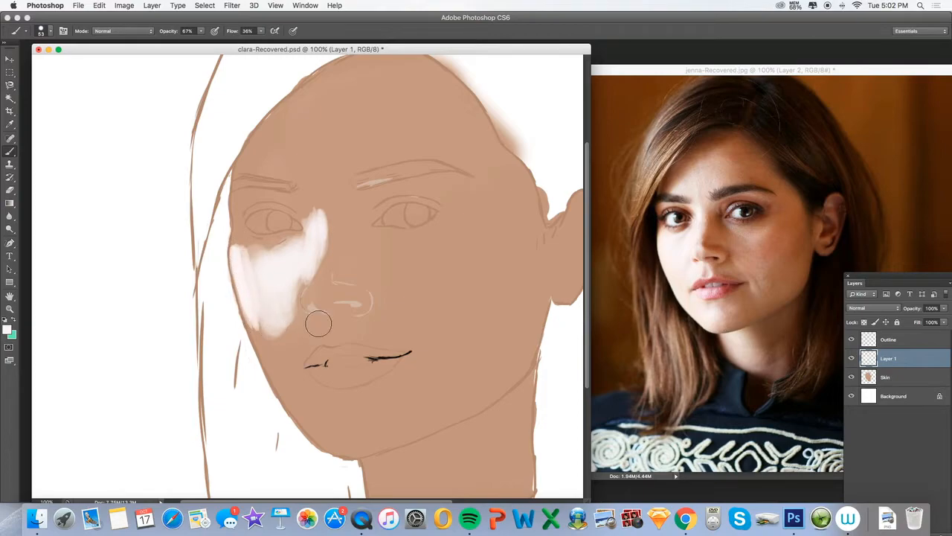
Step: Move Layer 1 above Outline and build the pale highlight over the lit cheek, nose bridge and central forehead
left_click_drag(904, 366, 897, 327)
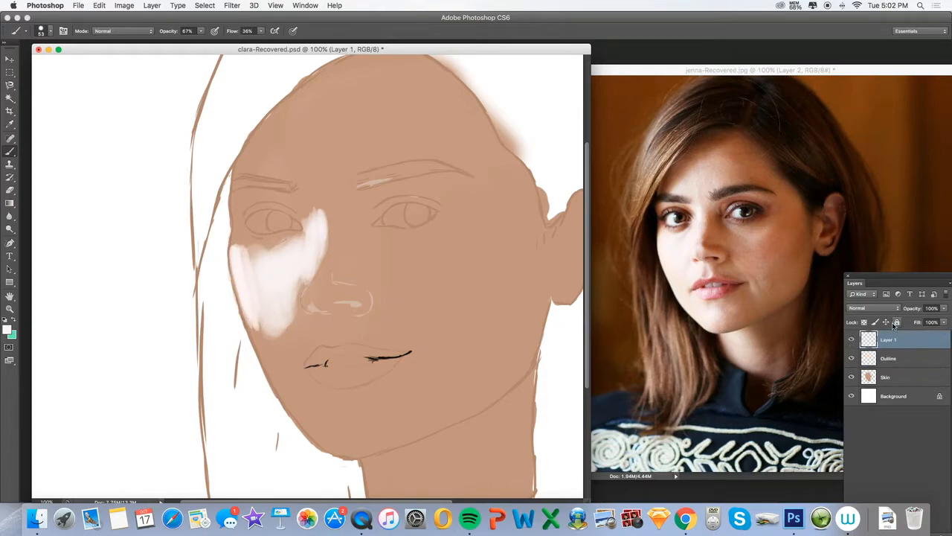
mouse_move(240, 268)
left_mouse_down()
mouse_move(236, 244)
mouse_move(243, 296)
mouse_move(264, 293)
mouse_move(281, 310)
left_mouse_up()
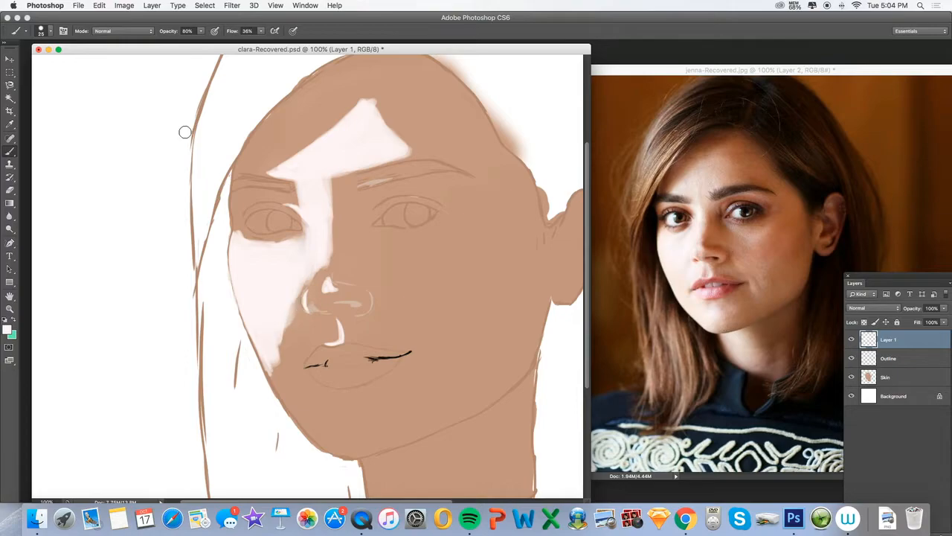
Step: Sample a forehead mid-tone from the reference and paint a band along the shaded edge of the forehead highlight with a larger brush
left_click(10, 124)
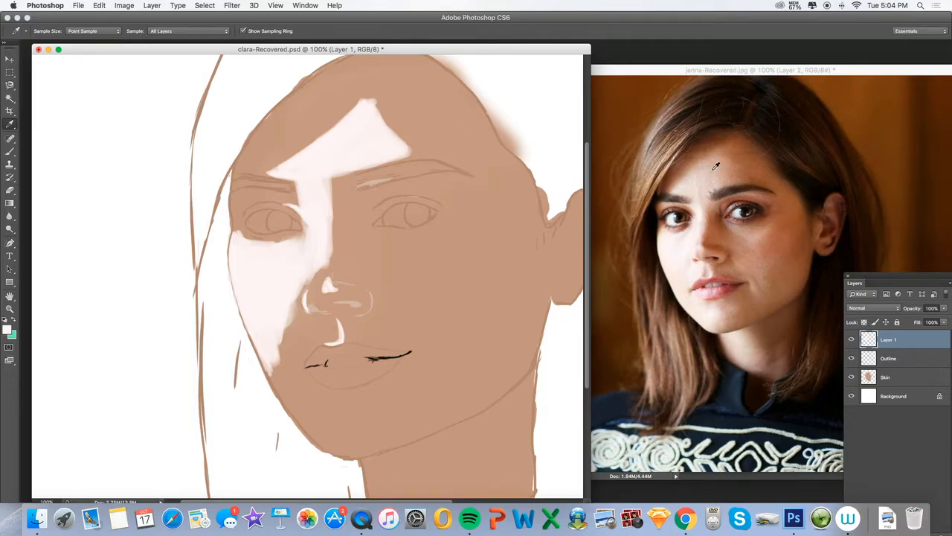
key("b")
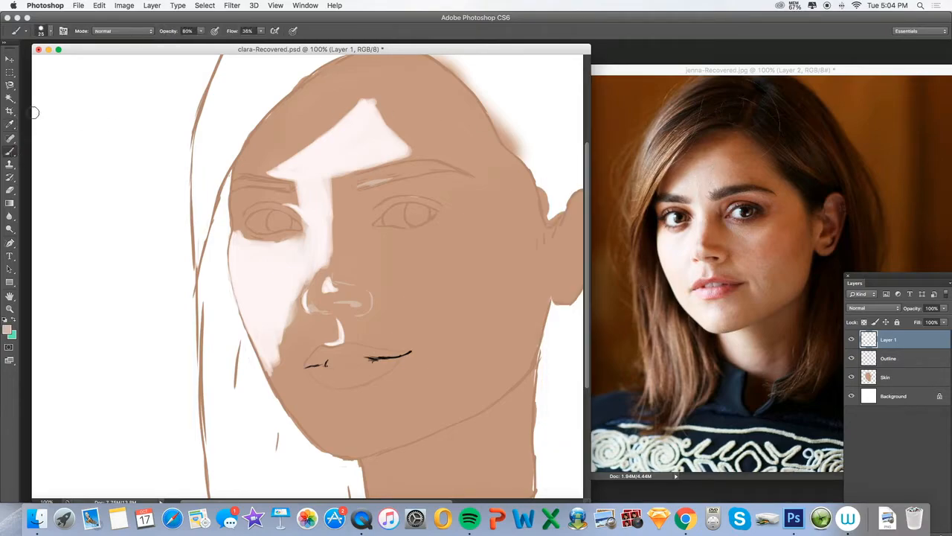
left_click(45, 33)
left_click_drag(40, 62, 43, 61)
mouse_move(395, 115)
left_mouse_down()
mouse_move(404, 138)
mouse_move(380, 106)
mouse_move(416, 142)
mouse_move(408, 147)
mouse_move(427, 149)
mouse_move(372, 96)
mouse_move(429, 142)
mouse_move(431, 151)
mouse_move(413, 154)
left_mouse_up()
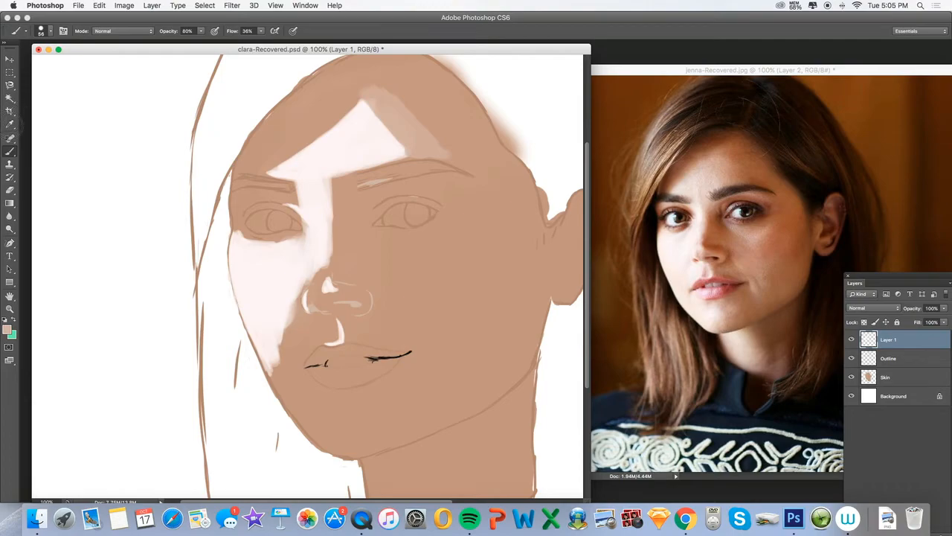
Step: Sample the pale highlight and try to soften the forehead highlight's shaded edge with the brush at 35% opacity and 30% flow
left_click(10, 123)
left_click(372, 130)
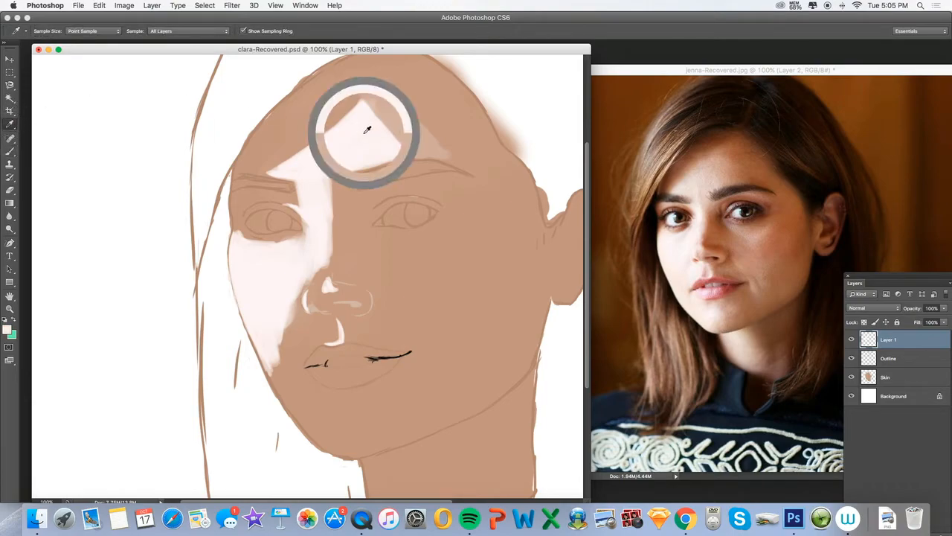
left_click(15, 151)
left_click_drag(175, 32, 169, 32)
left_click_drag(234, 32, 231, 33)
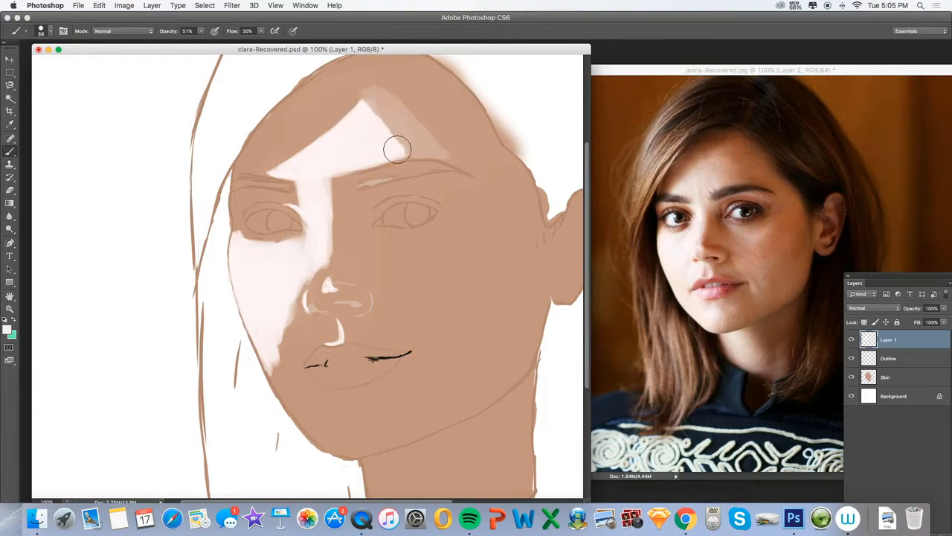
left_click_drag(401, 150, 369, 113)
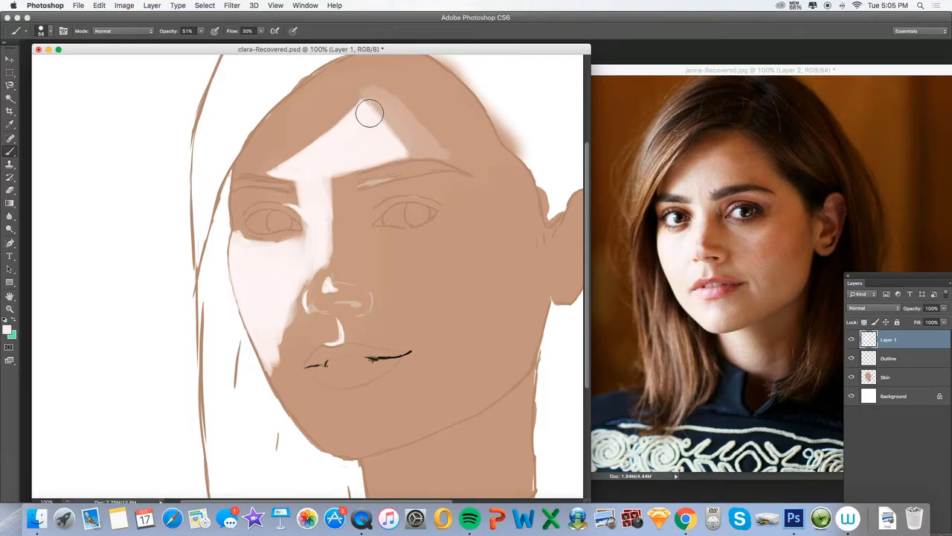
left_click_drag(175, 32, 167, 33)
mouse_move(373, 109)
left_mouse_down()
mouse_move(417, 154)
mouse_move(377, 120)
left_mouse_up()
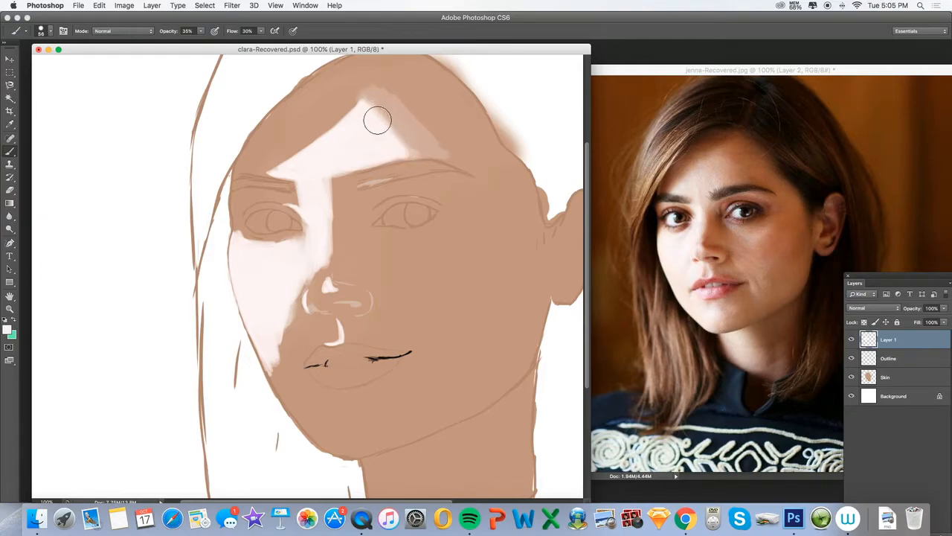
Step: Sample a light pink skin tone and blend the forehead highlight into the mid-tone band down to above the eyebrow
left_click(10, 124)
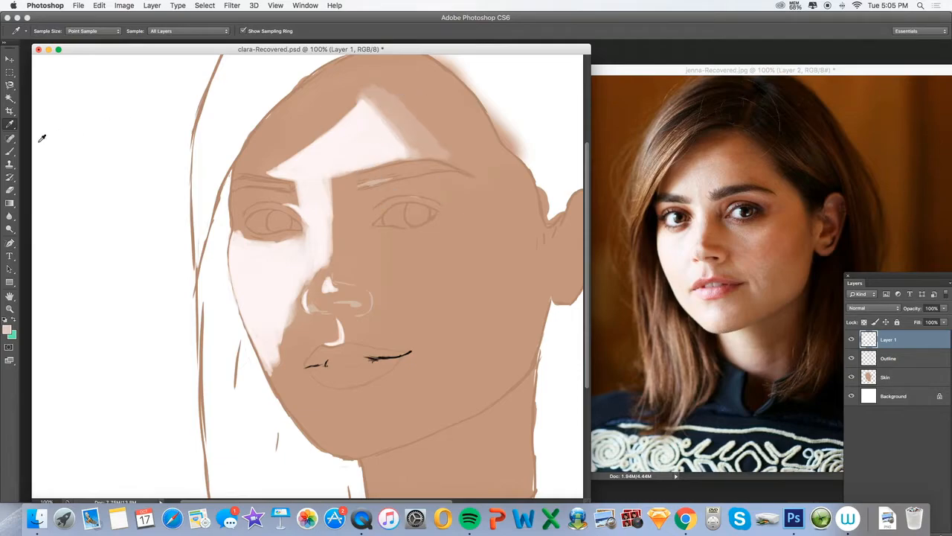
left_click(9, 151)
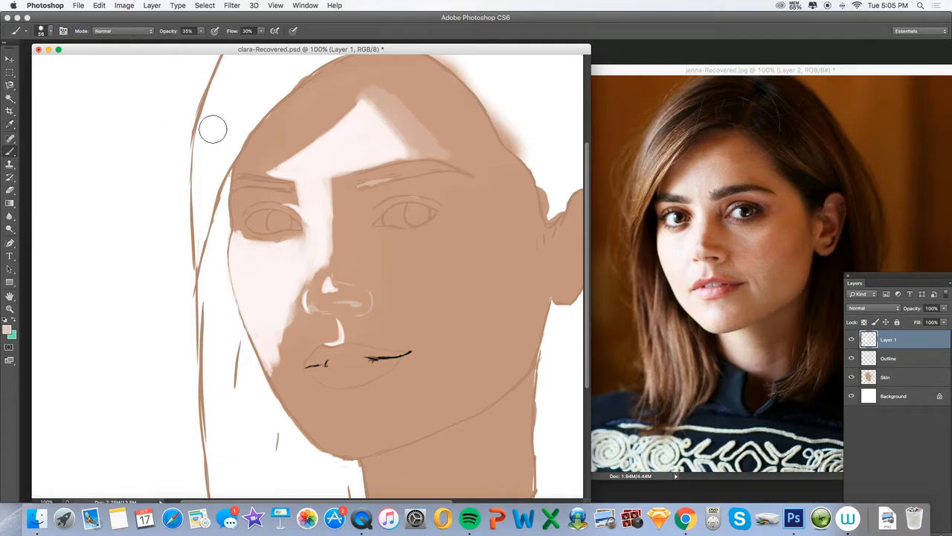
mouse_move(372, 107)
left_mouse_down()
mouse_move(422, 154)
mouse_move(402, 146)
mouse_move(367, 97)
mouse_move(430, 155)
mouse_move(372, 96)
mouse_move(360, 97)
mouse_move(438, 154)
left_mouse_up()
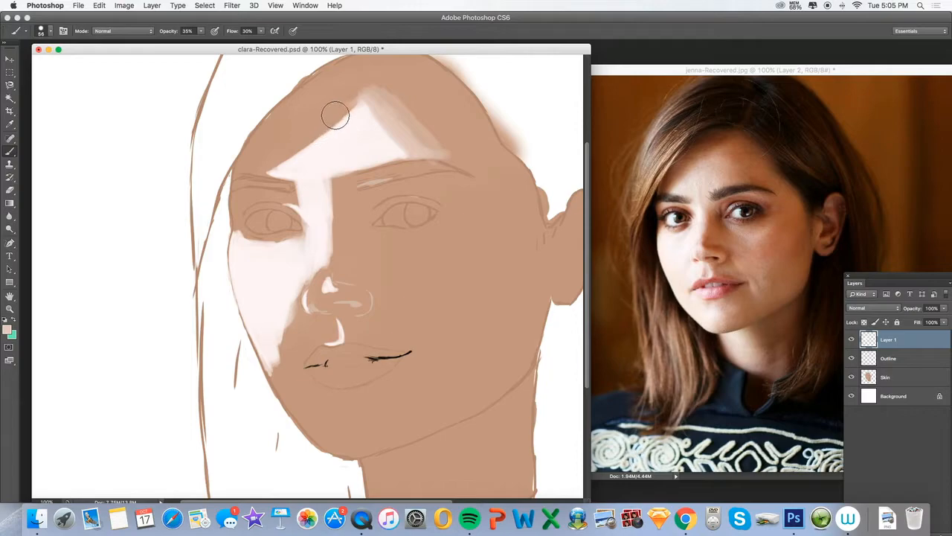
left_click_drag(365, 158, 397, 150)
Step: Sample a warm brown from the reference's temple and paint a shadow along the lit-side hairline of the forehead
key("i")
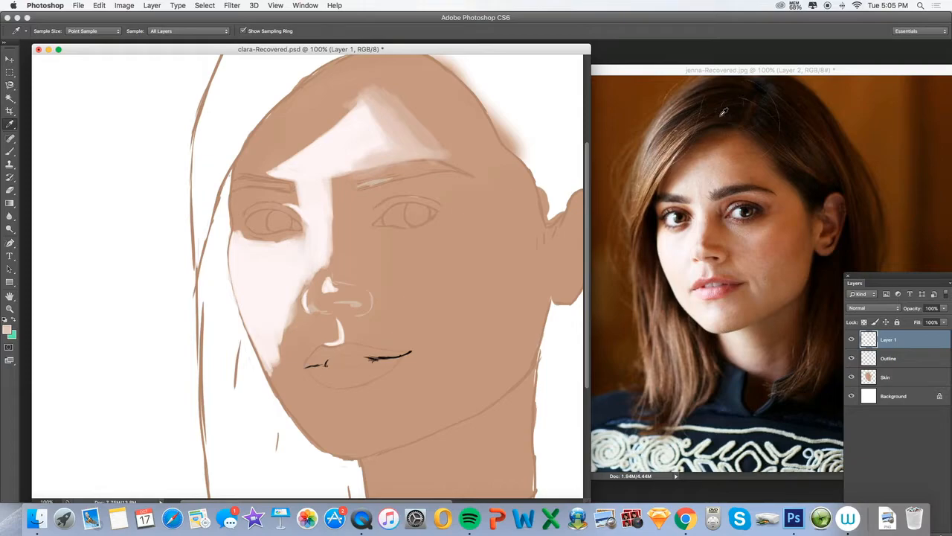
left_click(660, 192)
left_click(510, 152)
left_click(13, 154)
mouse_move(277, 140)
left_mouse_down()
mouse_move(300, 122)
mouse_move(238, 171)
mouse_move(295, 131)
left_mouse_up()
left_click_drag(586, 180, 586, 165)
mouse_move(332, 109)
left_mouse_down()
mouse_move(383, 84)
mouse_move(286, 175)
mouse_move(285, 132)
mouse_move(250, 180)
left_mouse_up()
Step: Blend the lower edge of the brown hairline shadow into the forehead highlight with a sampled skin tone
left_click(10, 125)
left_click(344, 96)
left_click(9, 151)
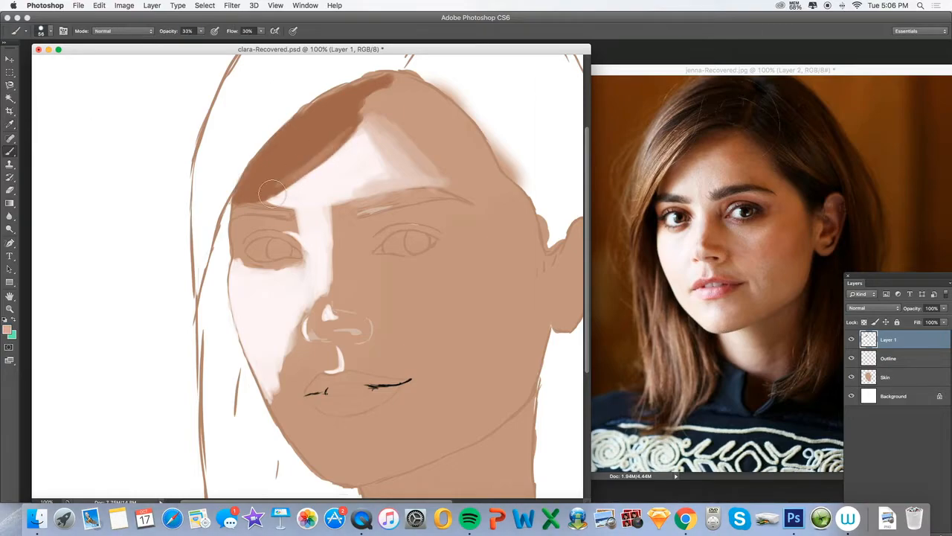
mouse_move(348, 134)
left_mouse_down()
mouse_move(298, 179)
mouse_move(359, 120)
mouse_move(277, 179)
left_mouse_up()
Step: Paint sampled warm skin tones down the shaded side of the forehead, from the hairline peak to above the outer eyebrow
left_click(10, 124)
left_click_drag(387, 83, 377, 88)
left_click(367, 210, "alt")
mouse_move(412, 183)
left_mouse_down()
mouse_move(385, 173)
mouse_move(407, 182)
mouse_move(431, 161)
left_mouse_up()
left_click(412, 176, "alt")
mouse_move(377, 87)
left_mouse_down()
mouse_move(394, 153)
mouse_move(455, 178)
left_mouse_up()
Step: Sample the forehead mid-tone, blend it across the central forehead, and set the brush to 44% opacity and 33% flow
left_click(375, 141, "alt")
left_click_drag(230, 32, 249, 32)
mouse_move(355, 143)
left_mouse_down()
mouse_move(382, 168)
mouse_move(400, 141)
left_mouse_up()
left_click_drag(169, 32, 197, 31)
left_click_drag(232, 31, 215, 32)
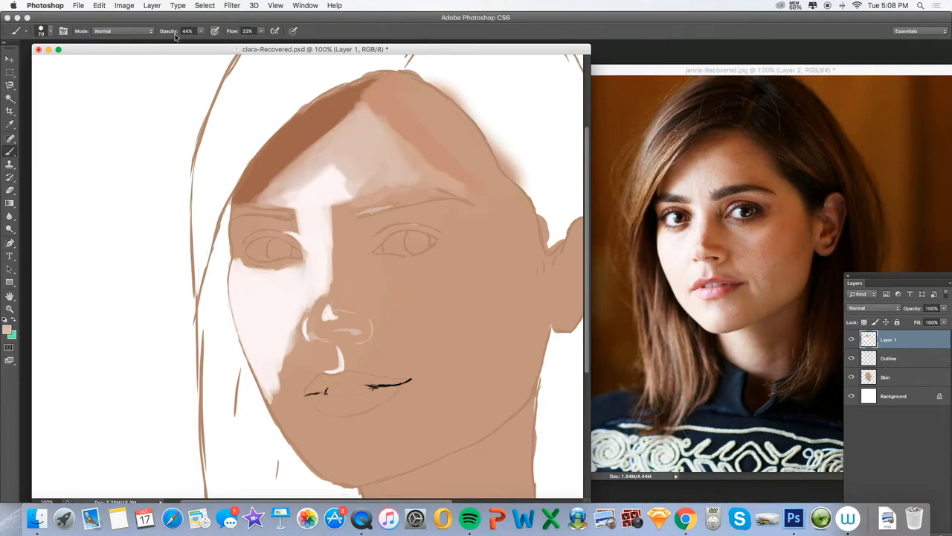
Step: Refine the forehead highlight's edge and paint light tones at the inner brow and along the shaded-side eyebrow
left_click(9, 124)
left_click(10, 151)
left_click_drag(346, 123, 297, 175)
left_click_drag(357, 216, 387, 195)
mouse_move(386, 195)
left_mouse_down()
mouse_move(335, 217)
mouse_move(363, 229)
mouse_move(466, 205)
left_mouse_up()
right_click(378, 216)
left_click_drag(339, 170, 340, 190)
Step: Blend the central forehead at 69% opacity and paint a brown shadow along the shaded-side hairline down to the ear
key("i")
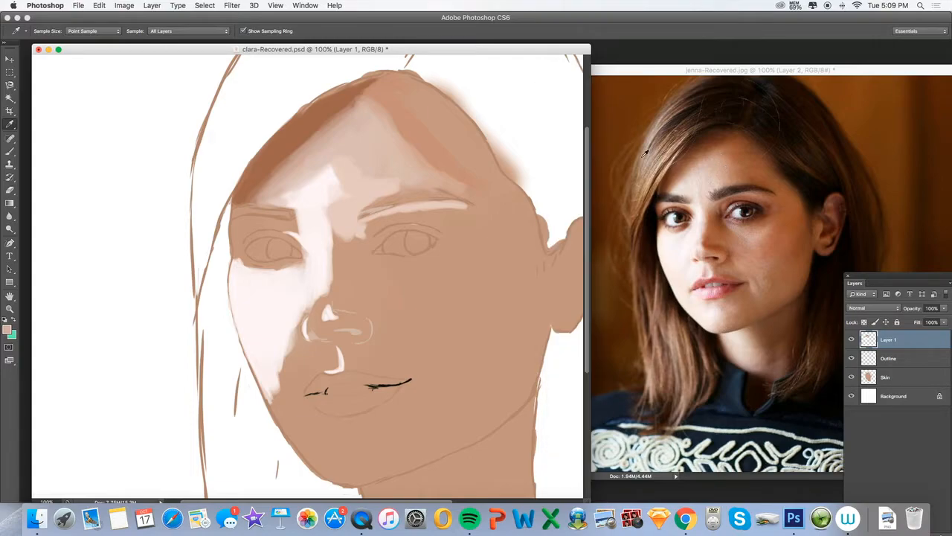
key("b")
mouse_move(370, 155)
left_mouse_down()
mouse_move(380, 123)
mouse_move(393, 133)
left_mouse_up()
key("6")
key("9")
mouse_move(388, 141)
left_mouse_down()
mouse_move(385, 127)
mouse_move(432, 176)
mouse_move(406, 160)
mouse_move(412, 177)
mouse_move(400, 183)
left_mouse_up()
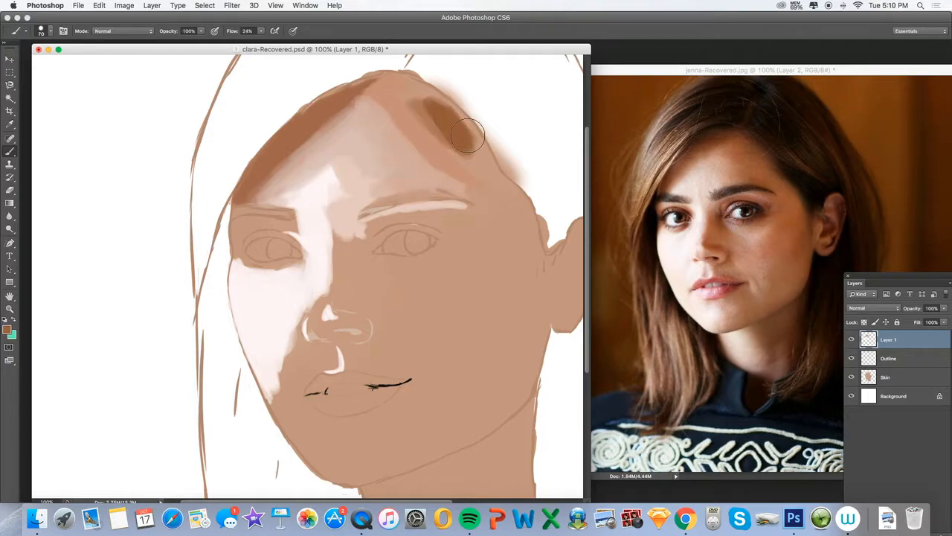
mouse_move(467, 135)
left_mouse_down()
mouse_move(436, 99)
mouse_move(479, 165)
mouse_move(435, 140)
mouse_move(491, 169)
mouse_move(479, 137)
mouse_move(531, 229)
mouse_move(446, 139)
mouse_move(432, 114)
mouse_move(468, 131)
mouse_move(444, 107)
mouse_move(471, 131)
mouse_move(453, 111)
mouse_move(469, 128)
mouse_move(392, 84)
mouse_move(445, 110)
mouse_move(440, 98)
mouse_move(426, 88)
mouse_move(450, 107)
mouse_move(387, 78)
mouse_move(358, 83)
mouse_move(407, 95)
mouse_move(391, 84)
mouse_move(383, 82)
mouse_move(456, 113)
mouse_move(498, 186)
mouse_move(525, 209)
mouse_move(532, 271)
left_mouse_up()
Step: Add a new layer above Layer 1 and paint both eyebrows in a sampled dark brown with a 20 px brush at 100% opacity
key("i")
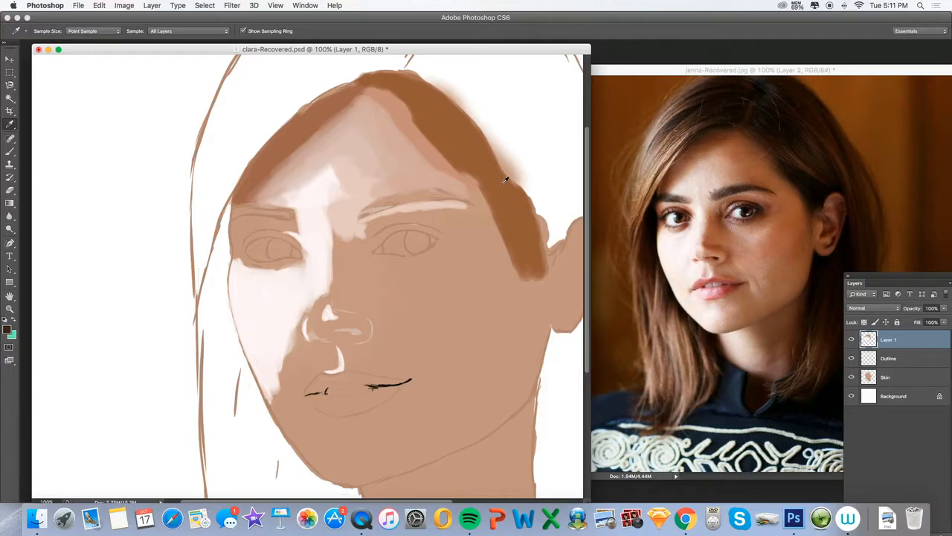
left_click(10, 151)
left_click(48, 34)
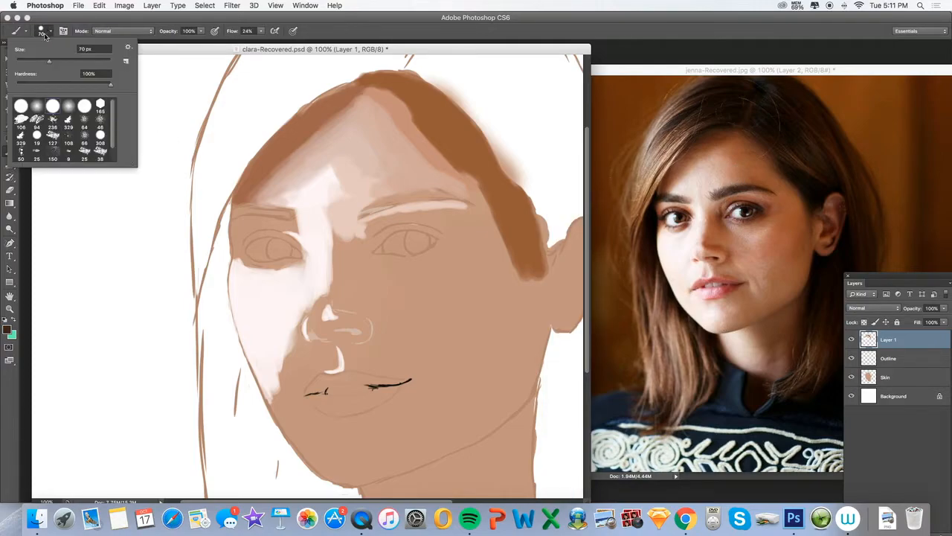
left_click(27, 61)
key("Return")
left_click_drag(876, 280, 845, 157)
left_click(897, 415)
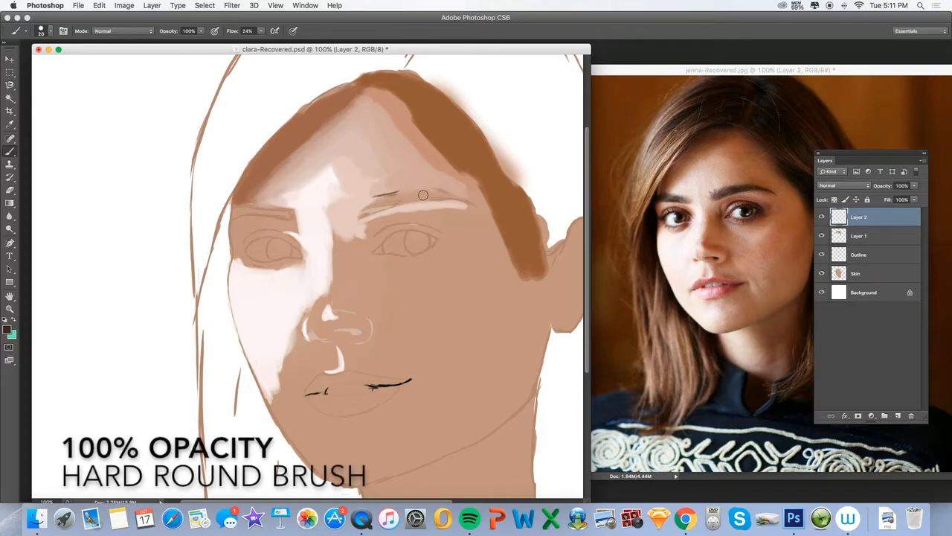
left_click_drag(430, 193, 374, 204)
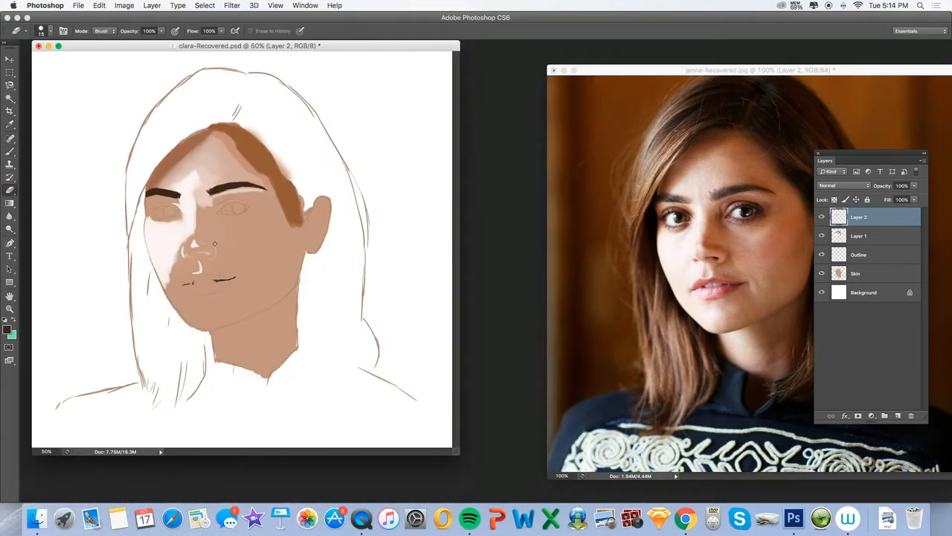
Step: Sample a reddish brown from the reference and paint the shaded cheek down to the jaw with a 93 px brush at 75% opacity
left_click(14, 125)
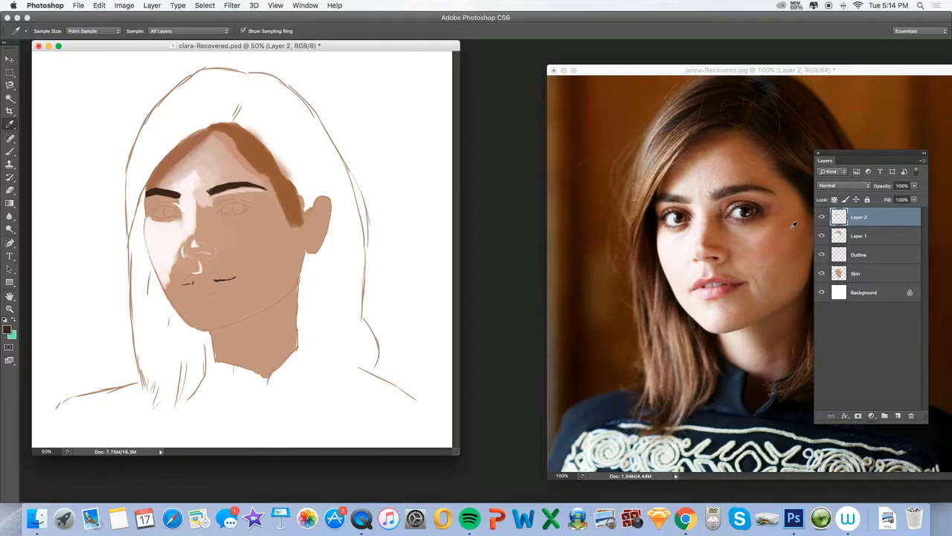
left_click(9, 151)
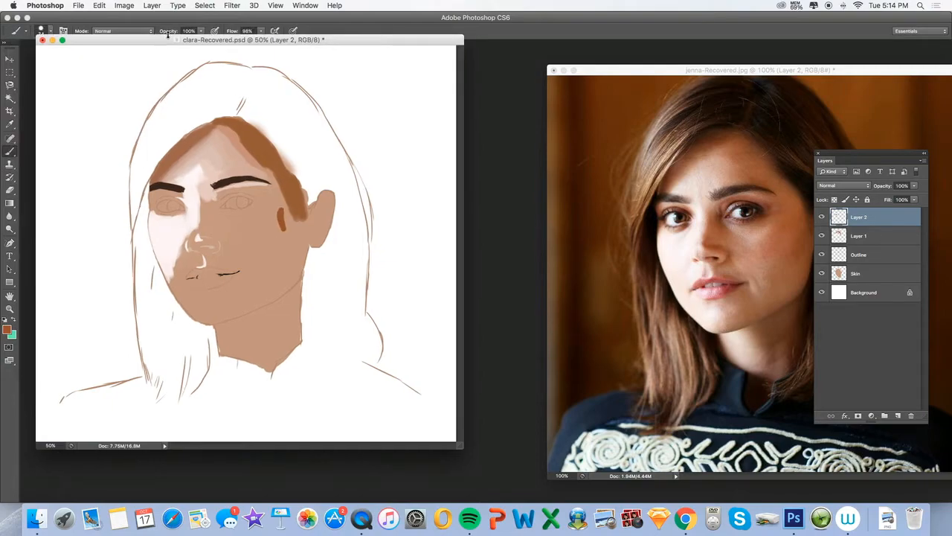
left_click(45, 31)
left_click_drag(60, 61, 61, 61)
mouse_move(291, 223)
left_mouse_down()
mouse_move(290, 259)
mouse_move(269, 262)
mouse_move(305, 280)
mouse_move(266, 265)
mouse_move(299, 265)
mouse_move(294, 308)
left_mouse_up()
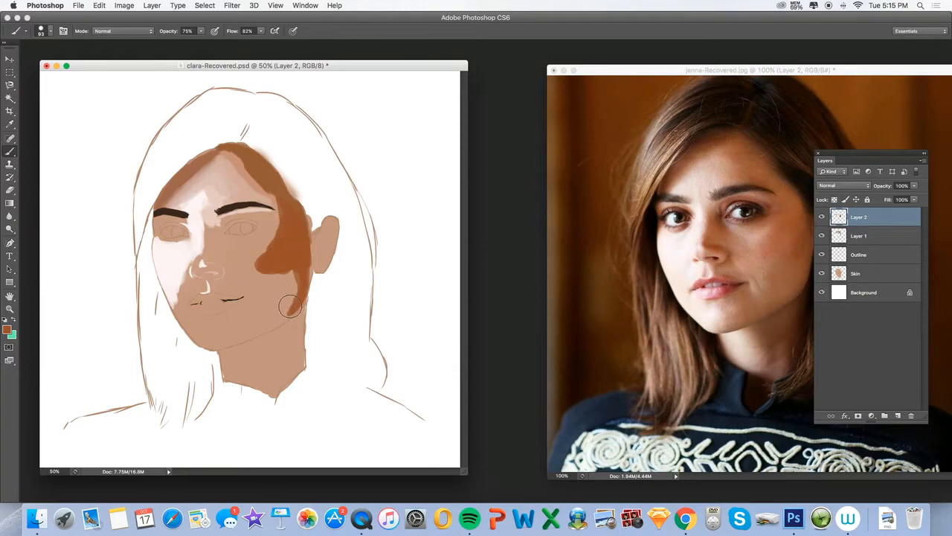
Step: Check Layer 2 and Layer 1 by toggling their visibility, and blend the cheek shadow's edge on Layer 1 with a sampled tone
left_click(821, 218)
left_click(821, 217)
left_click(822, 237)
left_click(823, 236)
left_click(858, 237)
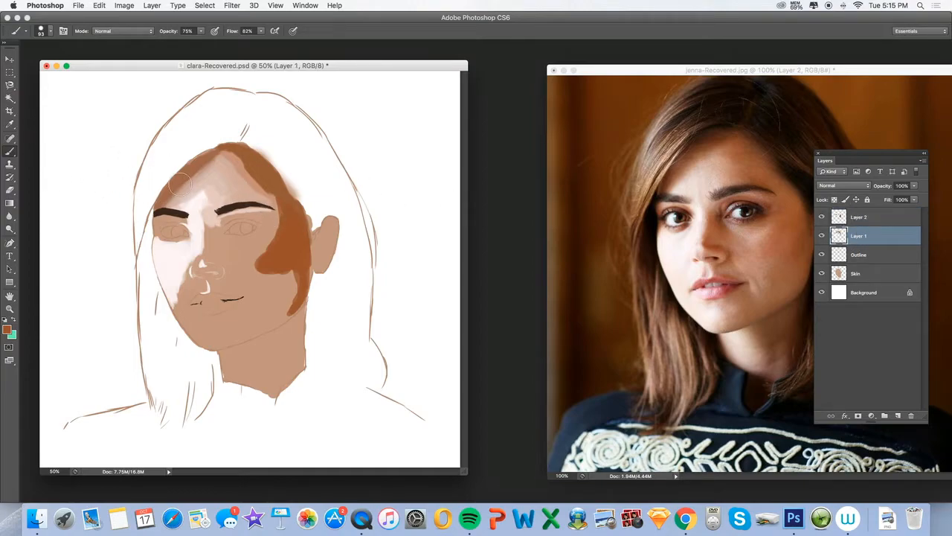
mouse_move(291, 268)
left_mouse_down()
mouse_move(275, 251)
mouse_move(279, 284)
left_mouse_up()
left_click(276, 236, "alt")
left_click_drag(276, 234, 269, 277)
Step: Add a new layer at the top of the stack and paint brown shadow from the shaded cheek along the jaw to the chin
left_click(898, 416)
left_click_drag(860, 236, 859, 211)
mouse_move(273, 265)
left_mouse_down()
mouse_move(250, 261)
mouse_move(261, 219)
mouse_move(271, 231)
left_mouse_up()
left_click(10, 151)
mouse_move(294, 293)
left_mouse_down()
mouse_move(267, 325)
mouse_move(274, 299)
mouse_move(226, 340)
left_mouse_up()
Step: Shade the side and base of the nose, and shade beneath the shaded-side eye with a 29 px brush at 41% opacity
mouse_move(208, 261)
left_mouse_down()
mouse_move(222, 262)
mouse_move(208, 261)
left_mouse_up()
mouse_move(208, 260)
left_mouse_down()
mouse_move(212, 236)
mouse_move(227, 263)
left_mouse_up()
left_click(10, 124)
left_click(9, 151)
left_click(49, 31)
left_click_drag(40, 61, 29, 63)
left_click_drag(233, 239, 257, 232)
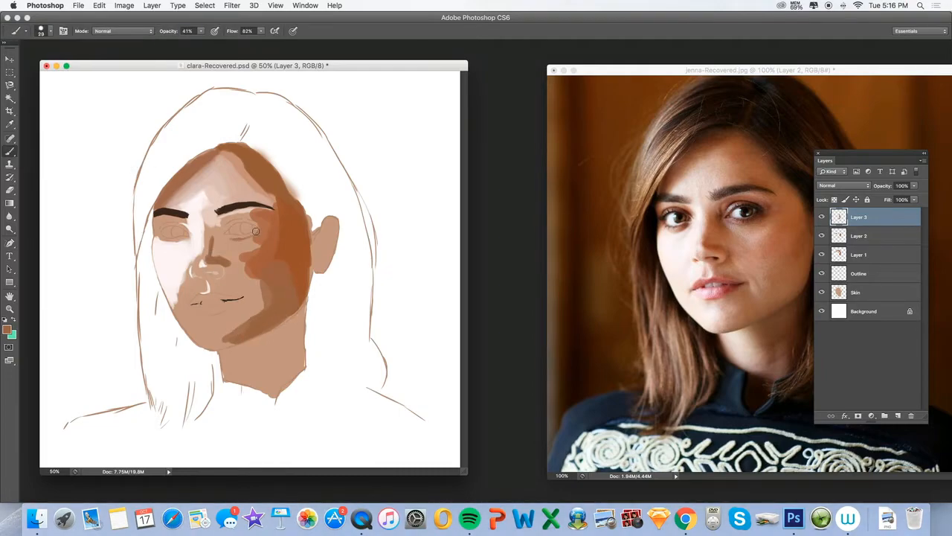
Step: Deepen the brown shading beneath both eyes
left_click(10, 308)
left_click(240, 245)
left_click(9, 151)
left_click_drag(325, 254, 299, 256)
left_click_drag(234, 261, 214, 260)
Step: Sample a reddish brown and blend the shaded cheek into the jaw shadow with a 65 px brush at 15% opacity
left_click(9, 125)
left_click(9, 151)
left_click(201, 31)
left_click(49, 32)
left_click_drag(29, 63, 40, 62)
mouse_move(362, 296)
left_mouse_down()
mouse_move(375, 306)
mouse_move(376, 332)
mouse_move(361, 287)
mouse_move(379, 321)
mouse_move(371, 334)
mouse_move(382, 324)
left_mouse_up()
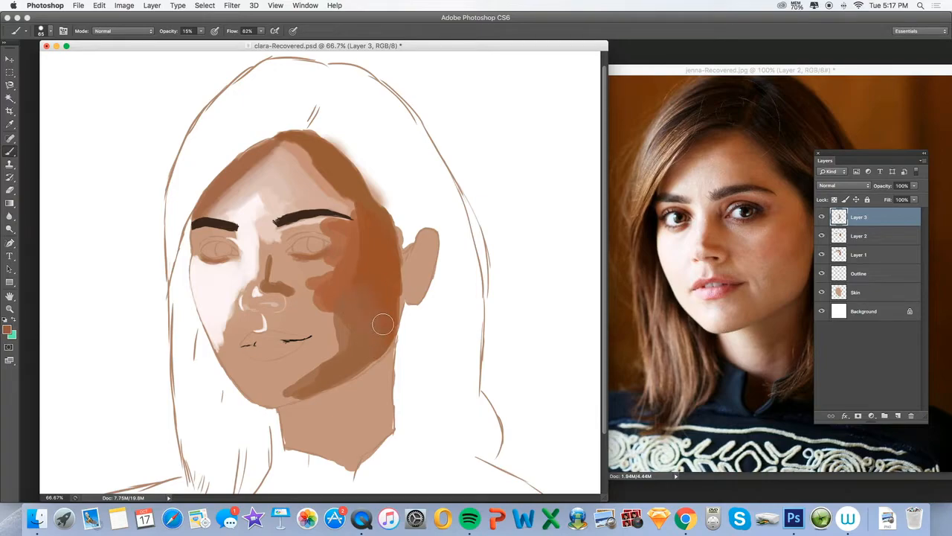
Step: Switch to the speckled 50 px brush preset and set its opacity to 84%
left_click(41, 32)
scroll(114, 134, "down", 2)
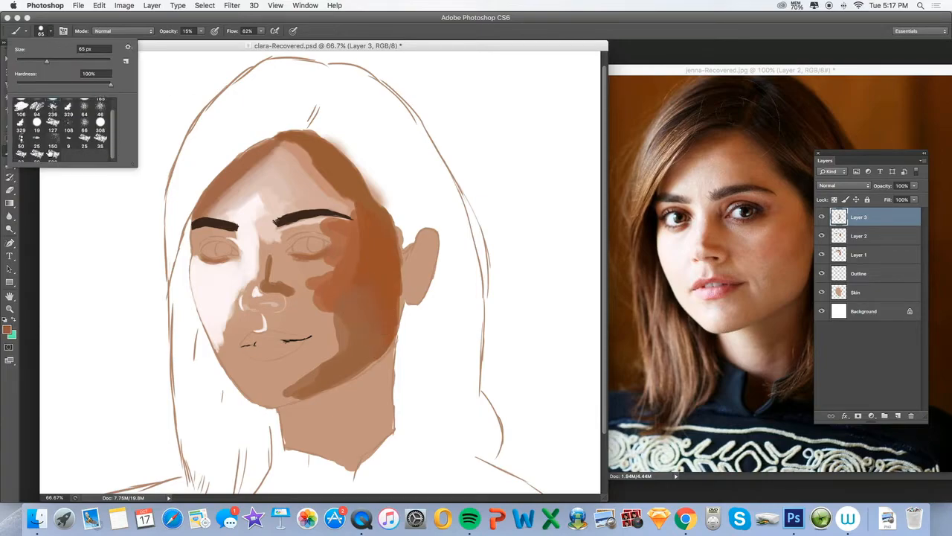
double_click(23, 141)
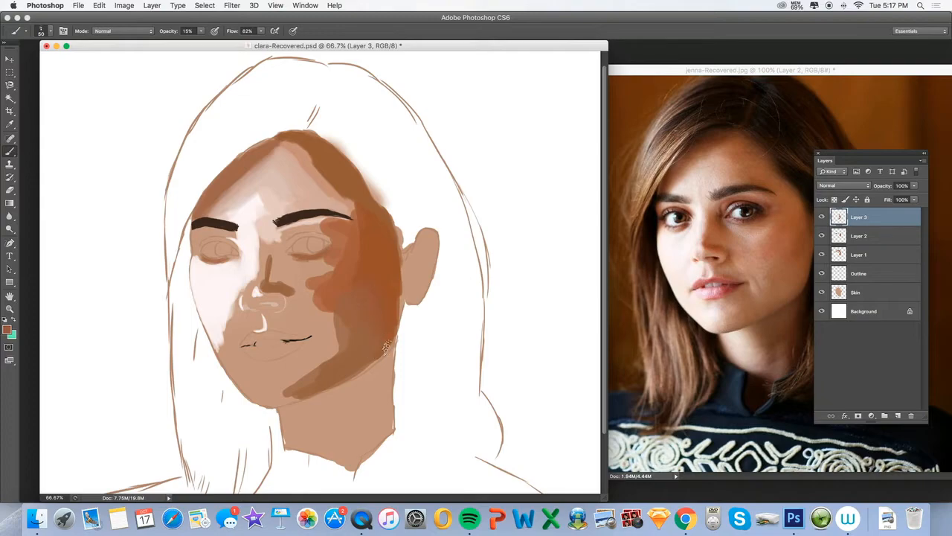
left_click_drag(164, 33, 179, 35)
Step: Sample the pink cheek tone from the reference and paint it over the inner part of the shaded cheek
left_click(10, 124)
left_click(297, 269)
left_click(9, 151)
left_click(10, 124)
left_click(752, 260)
left_click(9, 151)
mouse_move(346, 266)
left_mouse_down()
mouse_move(327, 292)
mouse_move(344, 287)
mouse_move(304, 296)
left_mouse_up()
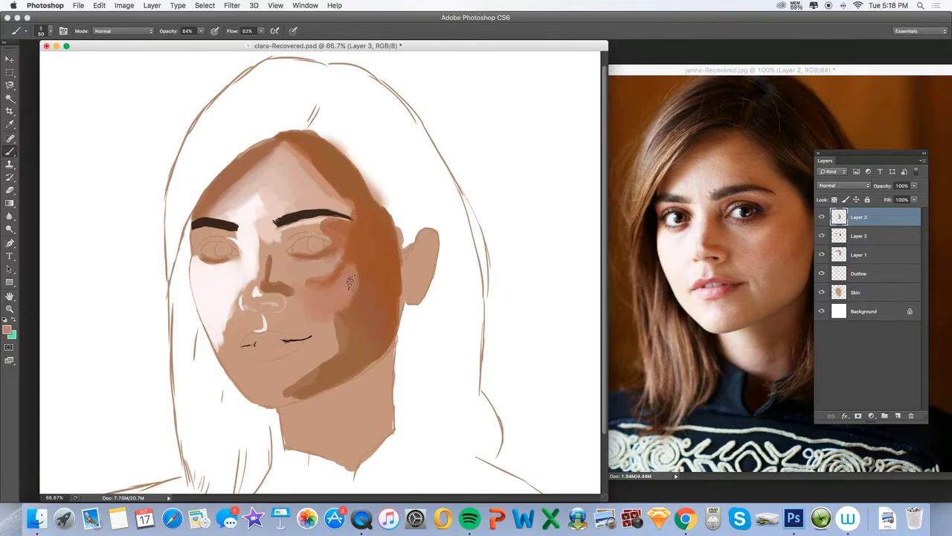
Step: Sample the reddish brown from the reference's shaded cheek and paint it over the jaw shadow towards the chin
left_click(10, 125)
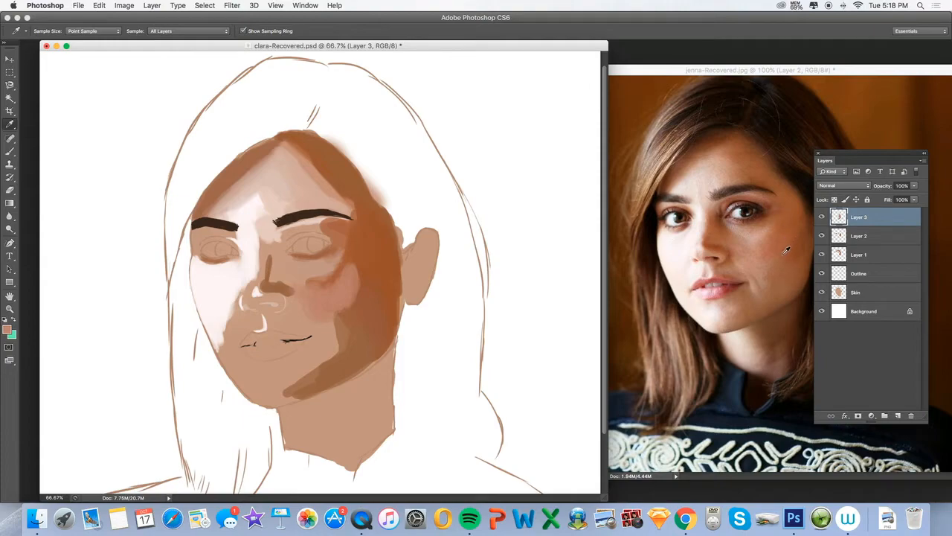
left_click(10, 151)
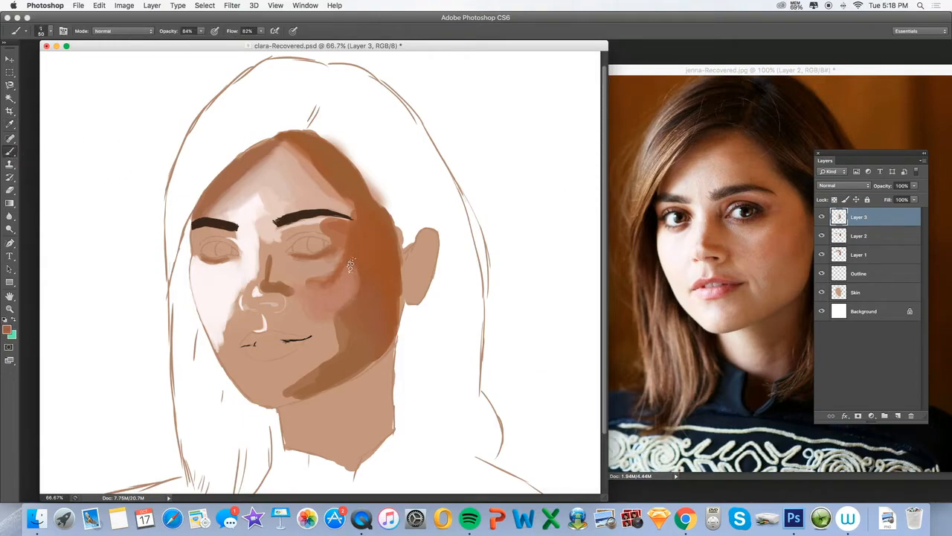
left_click_drag(283, 379, 300, 355)
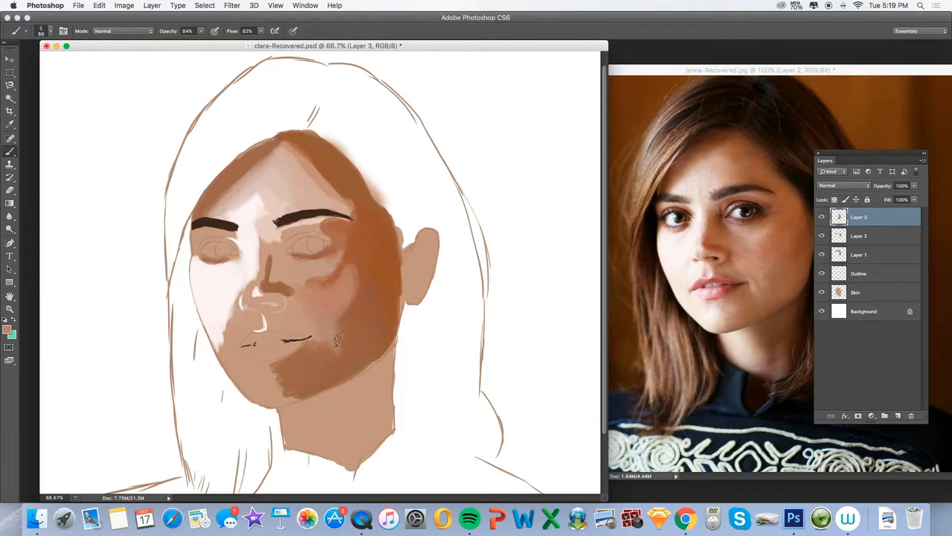
Step: Sample the reference's chin tone and paint it onto the chin
left_click(9, 124)
left_click(724, 307)
left_click(9, 151)
mouse_move(277, 387)
left_mouse_down()
mouse_move(286, 357)
mouse_move(272, 370)
mouse_move(290, 396)
mouse_move(259, 382)
left_mouse_up()
Step: Sample the portrait's pale highlight and brighten the nose bridge, the lit edge of the jaw and the centre of the forehead
left_click(10, 124)
left_click(250, 218)
left_click(10, 151)
left_click_drag(258, 234, 255, 283)
left_click_drag(222, 348, 229, 371)
mouse_move(225, 319)
left_mouse_down()
mouse_move(228, 380)
mouse_move(236, 369)
left_mouse_up()
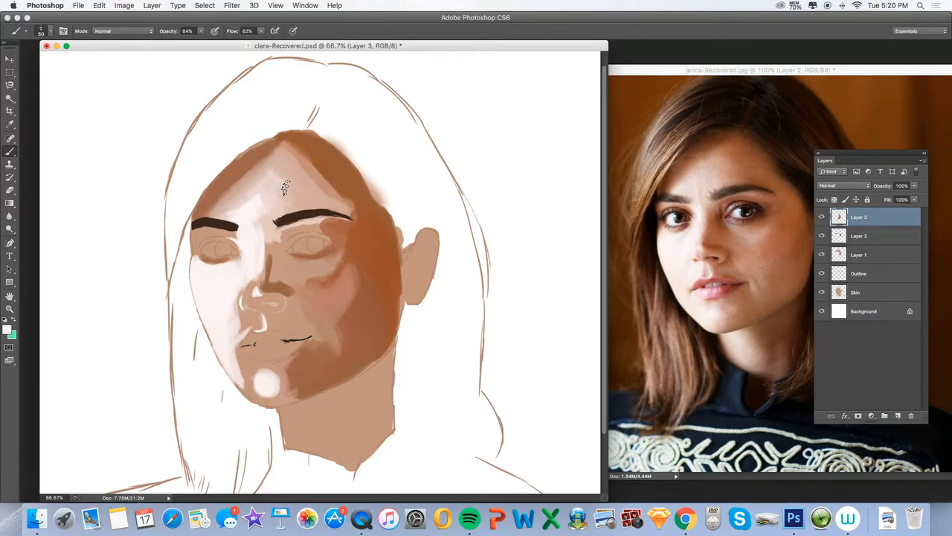
left_click_drag(265, 183, 268, 197)
mouse_move(278, 179)
left_mouse_down()
mouse_move(273, 214)
mouse_move(245, 212)
left_mouse_up()
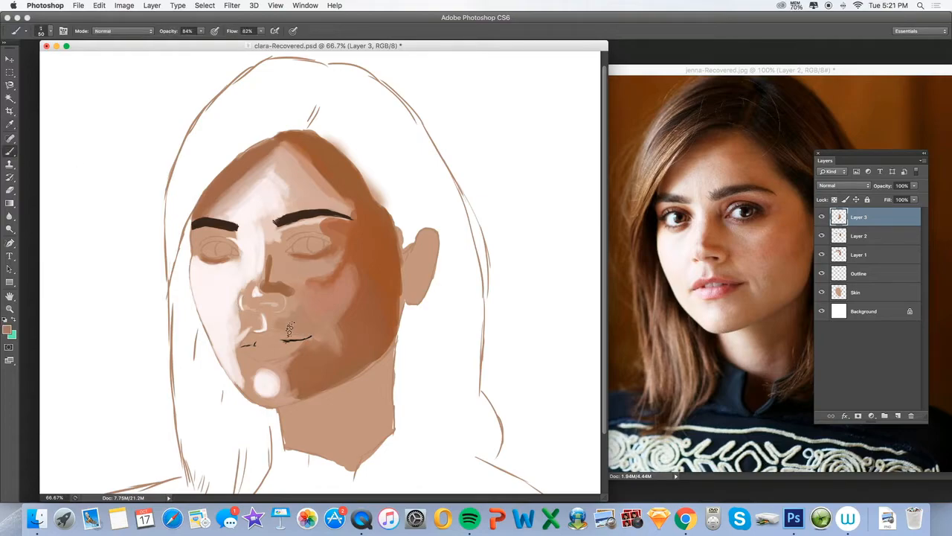
Step: Sample the brown beside the nose and shade the side of the nose and the area beneath the right eye
left_click(277, 264, "alt")
left_click_drag(274, 253, 284, 289)
left_click_drag(296, 272, 332, 277)
Step: Choose a darker brown, shrink the brush and paint the crease at the right eye's inner corner
left_click(7, 329)
key("bracketleft")
key("bracketleft")
key("bracketleft")
key("bracketleft")
key("bracketleft")
left_click_drag(282, 236, 282, 250)
Step: Set the brush opacity to 50% and blend the sampled shadow tone into the shaded cheek
key("5")
left_click(365, 255, "alt")
mouse_move(354, 272)
left_mouse_down()
mouse_move(344, 316)
mouse_move(341, 302)
left_mouse_up()
left_click(343, 270, "alt")
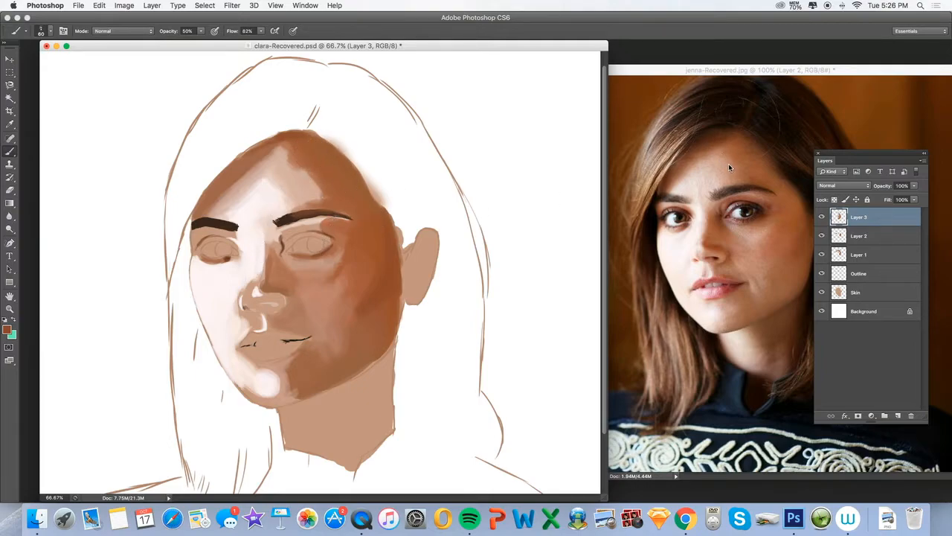
Step: Outline the light and shadow shapes on the forehead, nose, cheek and mouth on a new layer in the reference photo
left_click(704, 161)
left_click(900, 415)
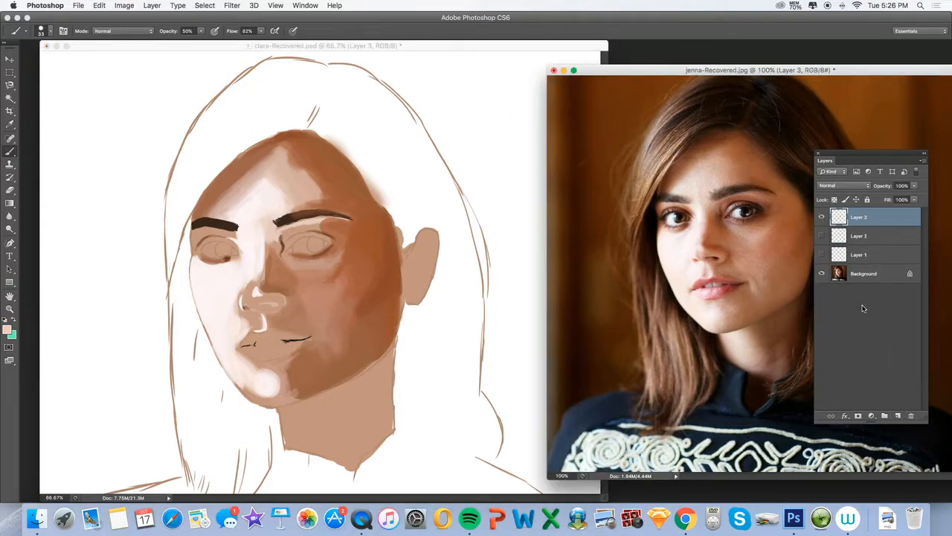
mouse_move(727, 147)
left_mouse_down()
mouse_move(741, 182)
mouse_move(721, 154)
mouse_move(672, 192)
left_mouse_up()
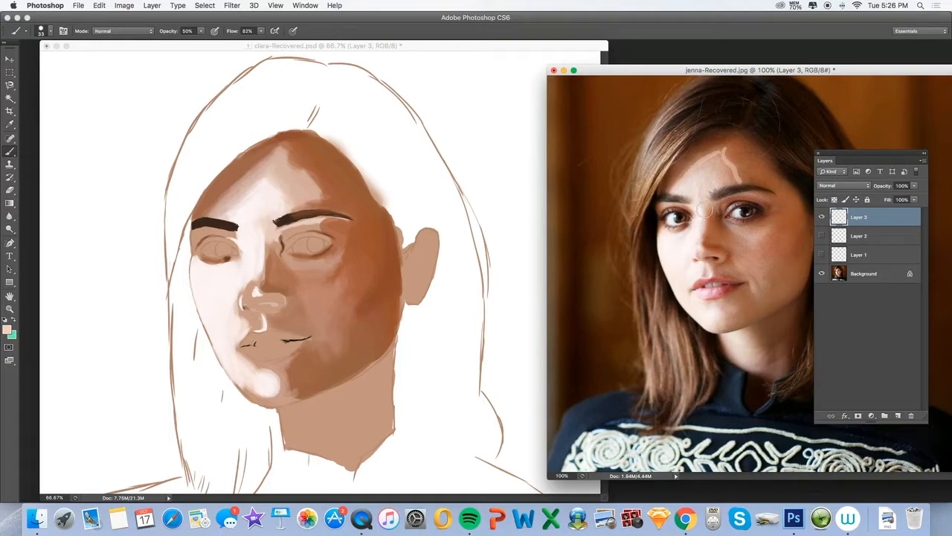
left_click_drag(703, 240, 723, 255)
mouse_move(776, 222)
left_mouse_down()
mouse_move(744, 249)
mouse_move(773, 217)
mouse_move(726, 226)
mouse_move(748, 245)
mouse_move(738, 255)
mouse_move(778, 261)
mouse_move(766, 266)
mouse_move(764, 290)
mouse_move(740, 257)
left_mouse_up()
mouse_move(742, 293)
left_mouse_down()
mouse_move(753, 285)
mouse_move(755, 294)
mouse_move(748, 278)
left_mouse_up()
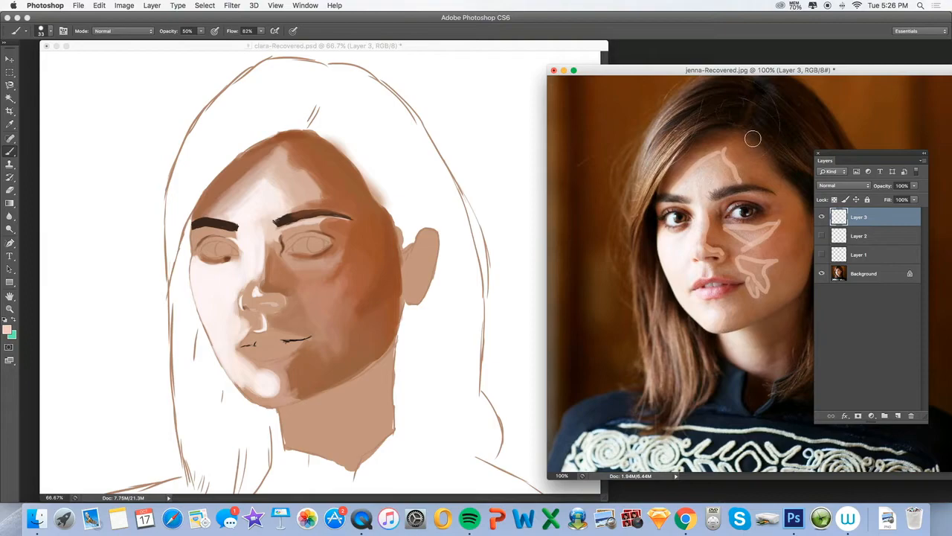
mouse_move(806, 224)
left_mouse_down()
mouse_move(788, 256)
mouse_move(798, 260)
left_mouse_up()
Step: Uncover the reference photo and draw the right eye's upper lid with a smaller hard round brush
mouse_move(835, 156)
left_mouse_down()
mouse_move(866, 275)
mouse_move(846, 369)
left_mouse_up()
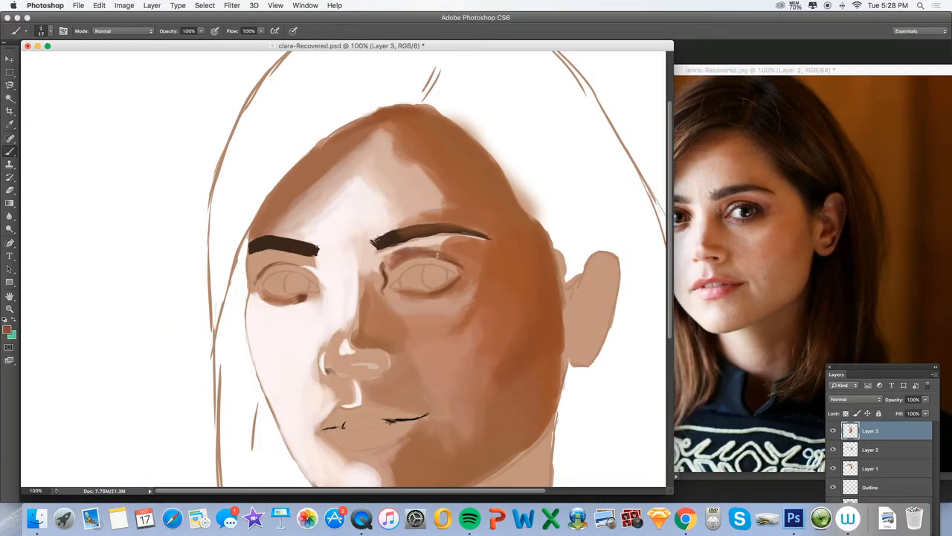
key("i")
key("b")
left_click(51, 31)
left_click_drag(393, 273, 421, 259)
Step: Sample the dark brown from the reference's upper eyelid and line the upper lids of both eyes
key("i")
left_click(746, 199)
key("b")
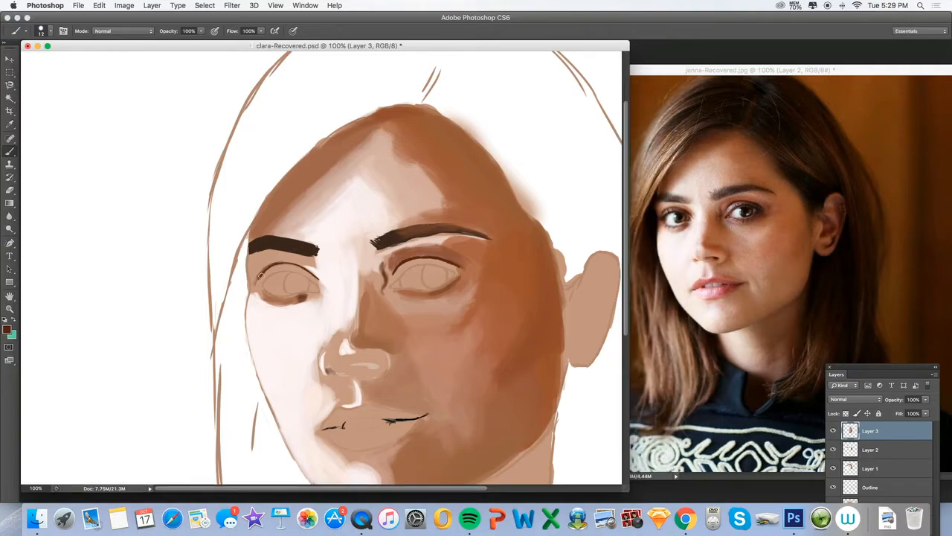
left_click_drag(254, 282, 265, 272)
mouse_move(399, 276)
left_mouse_down()
mouse_move(444, 263)
mouse_move(454, 271)
left_mouse_up()
left_click_drag(262, 284, 316, 270)
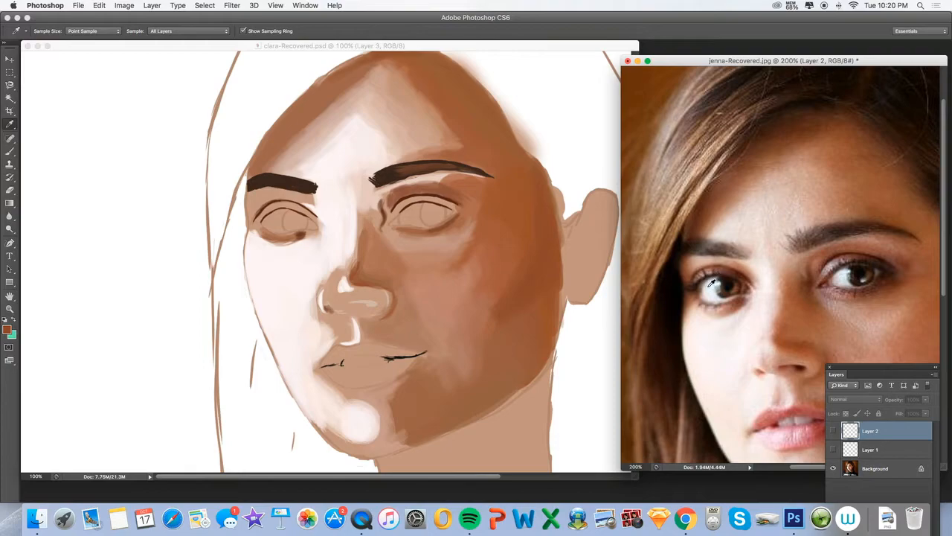
Step: Sample the white of the reference's eye and fill the white of the left eye
left_click(706, 278)
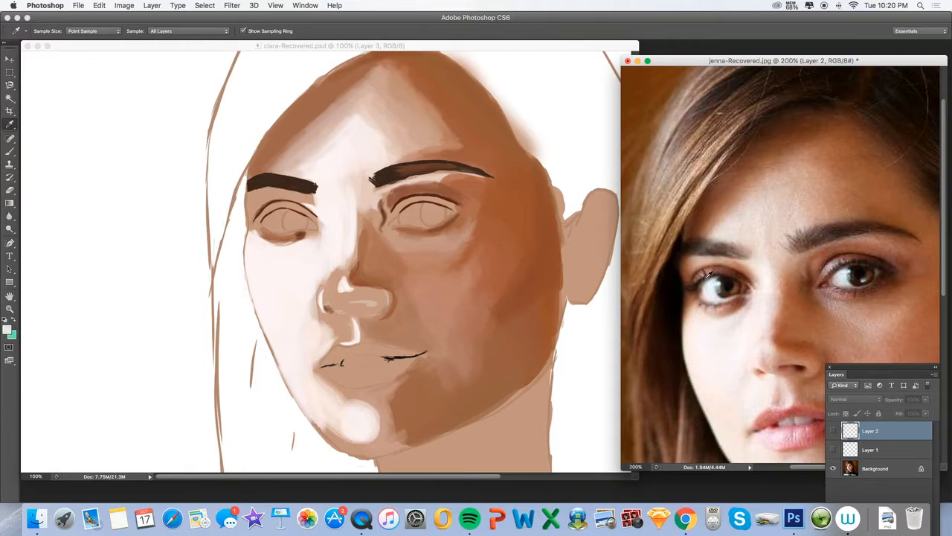
left_click(11, 151)
left_click(276, 221)
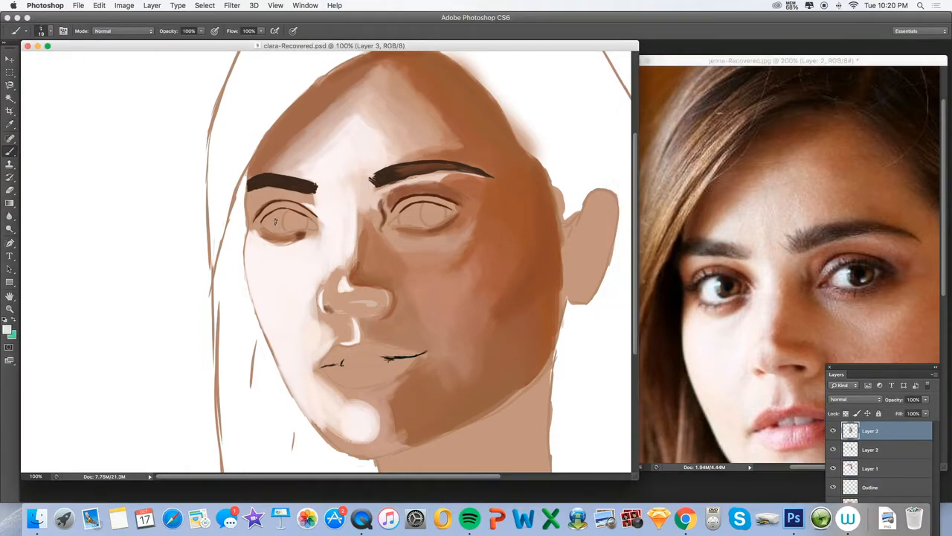
mouse_move(839, 374)
left_mouse_down()
mouse_move(843, 305)
mouse_move(709, 109)
mouse_move(831, 359)
left_mouse_up()
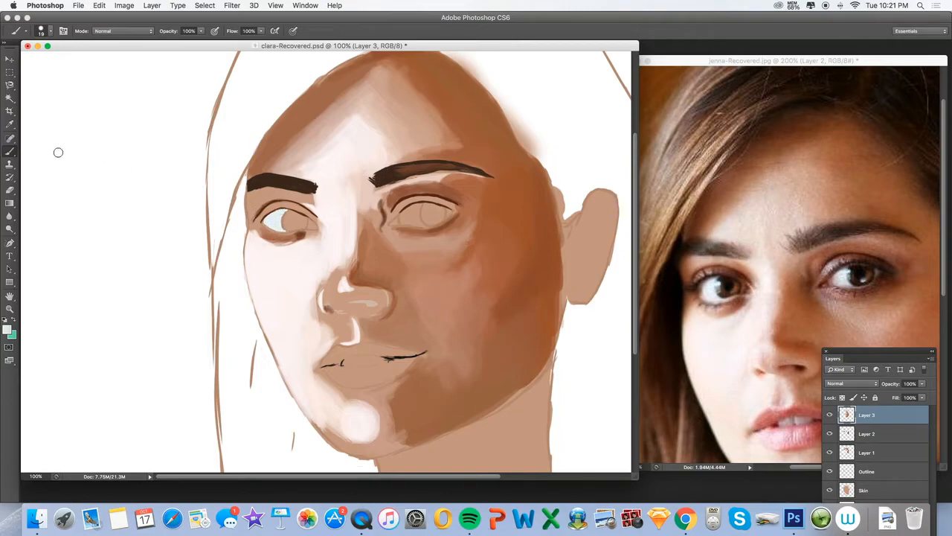
Step: Sample the dark brown of the reference's iris and paint the left eye's iris and pupil with a 19 px brush
left_click(9, 124)
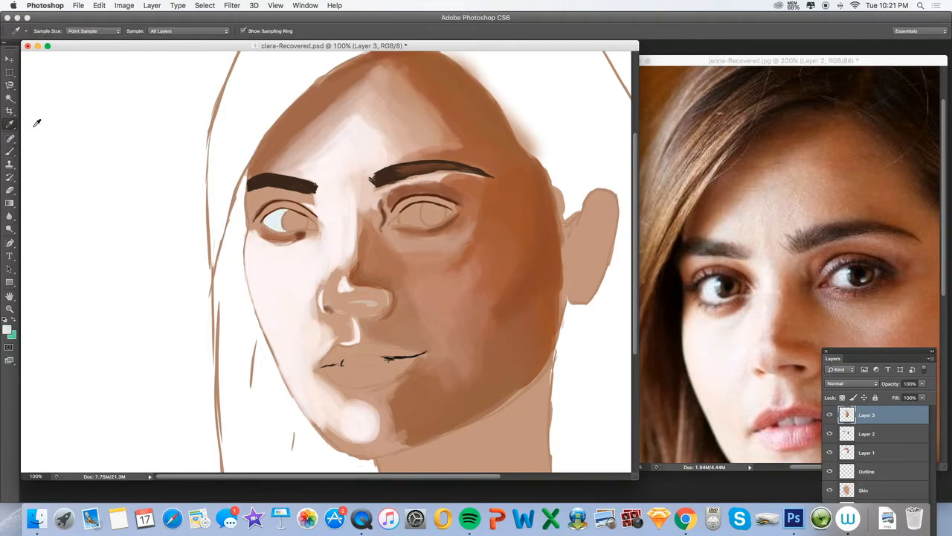
left_click(730, 290)
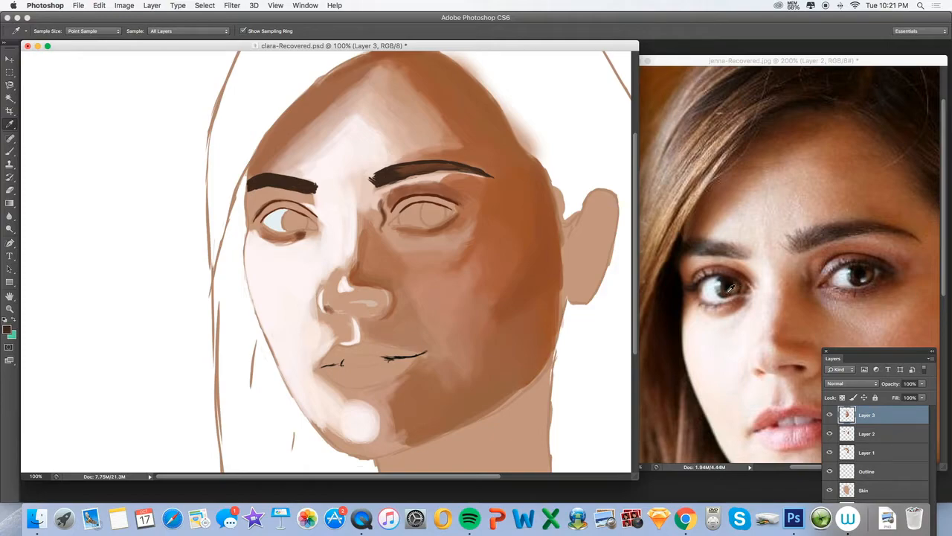
left_click(9, 151)
left_click_drag(290, 217, 296, 215)
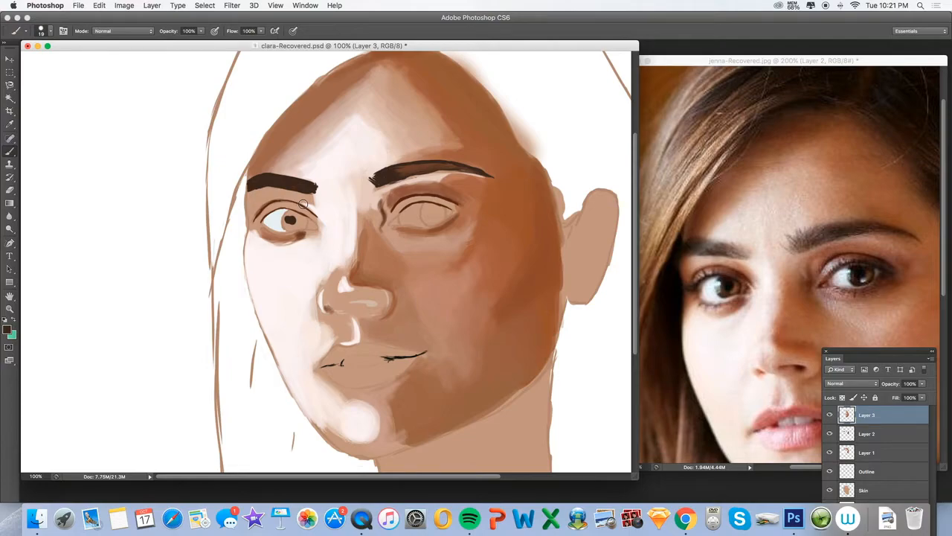
left_click_drag(288, 217, 299, 220)
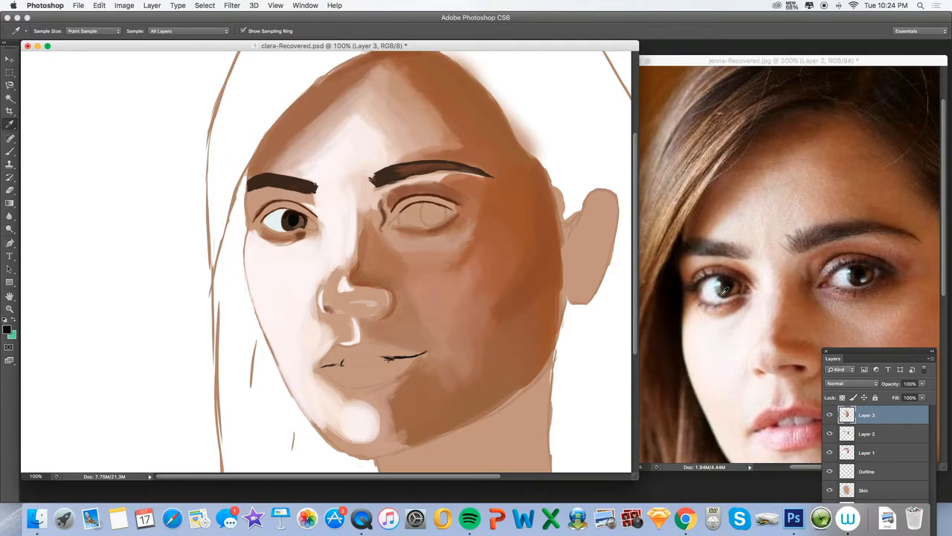
Step: Sample the dark grey and pale eye tones and paint the reflection on the left iris
left_click(721, 290)
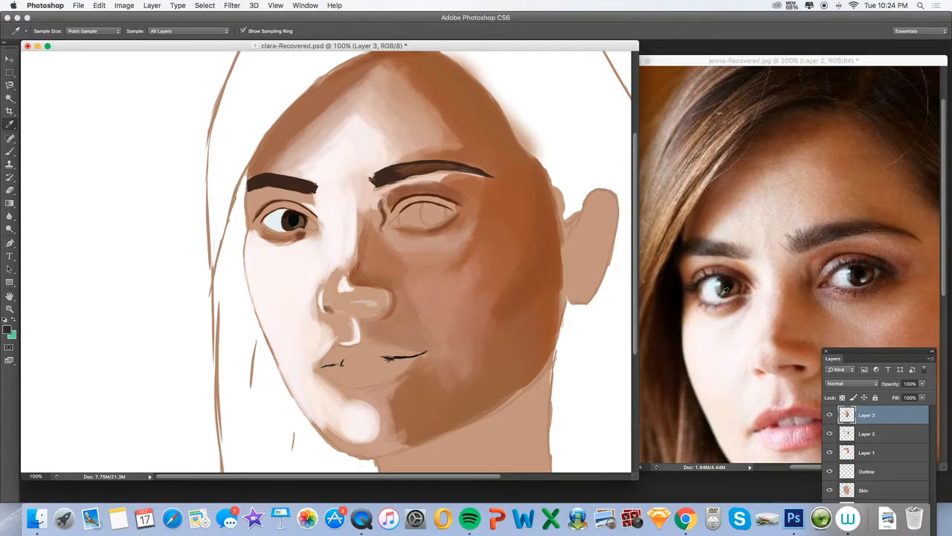
left_click(9, 151)
left_click_drag(289, 220, 285, 223)
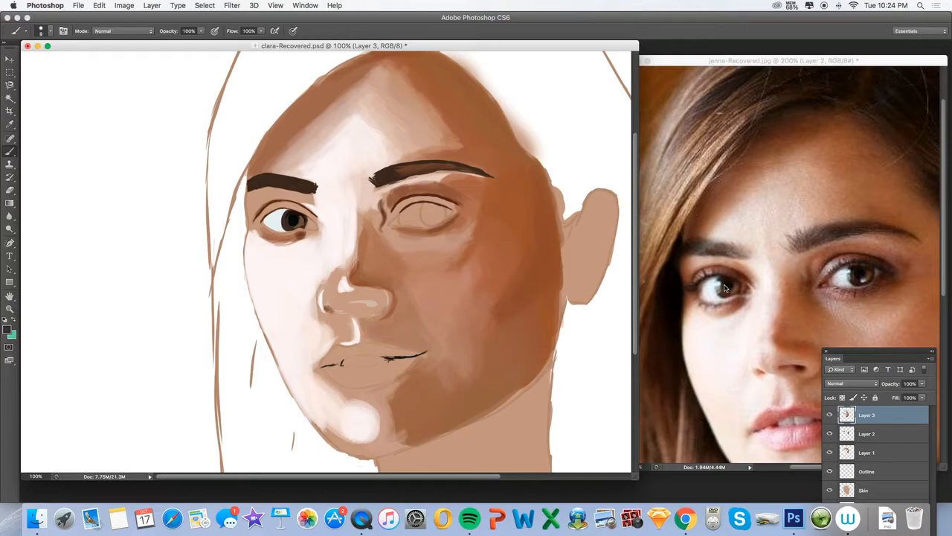
left_click(283, 221, "alt")
key("i")
left_click(283, 221)
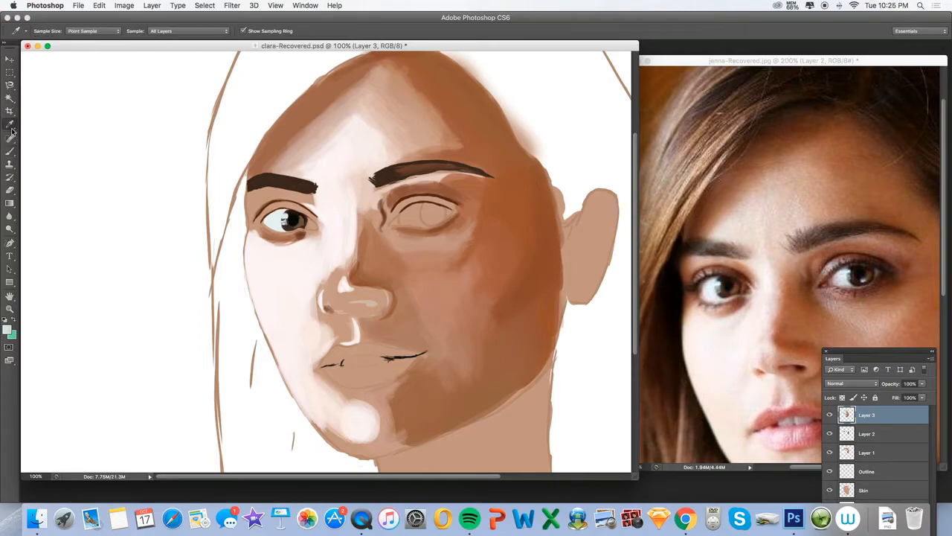
Step: Sample the near-black lash colour from the reference and paint the left eye's upper lash line and lashes
left_click(698, 284)
key("b")
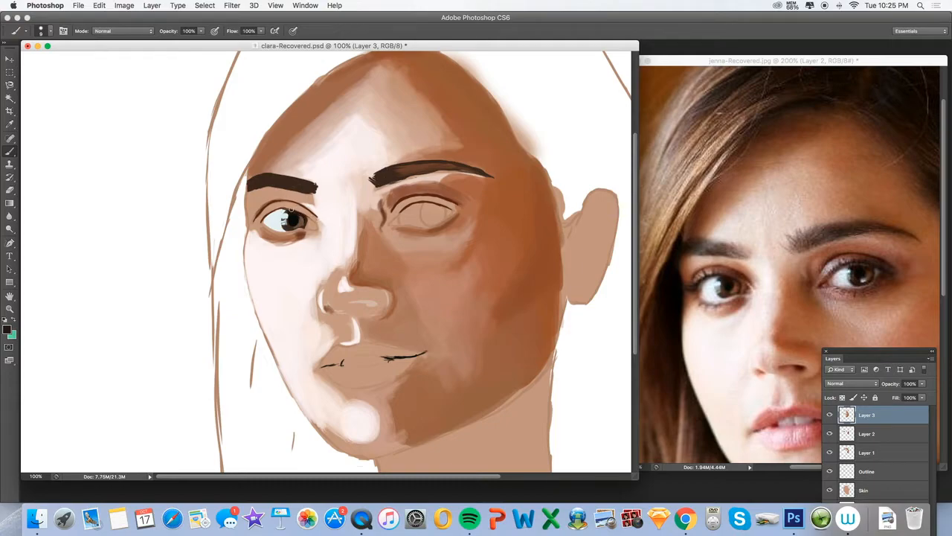
mouse_move(290, 211)
left_mouse_down()
mouse_move(267, 215)
mouse_move(280, 209)
left_mouse_up()
mouse_move(252, 218)
left_mouse_down()
mouse_move(266, 212)
mouse_move(254, 212)
left_mouse_up()
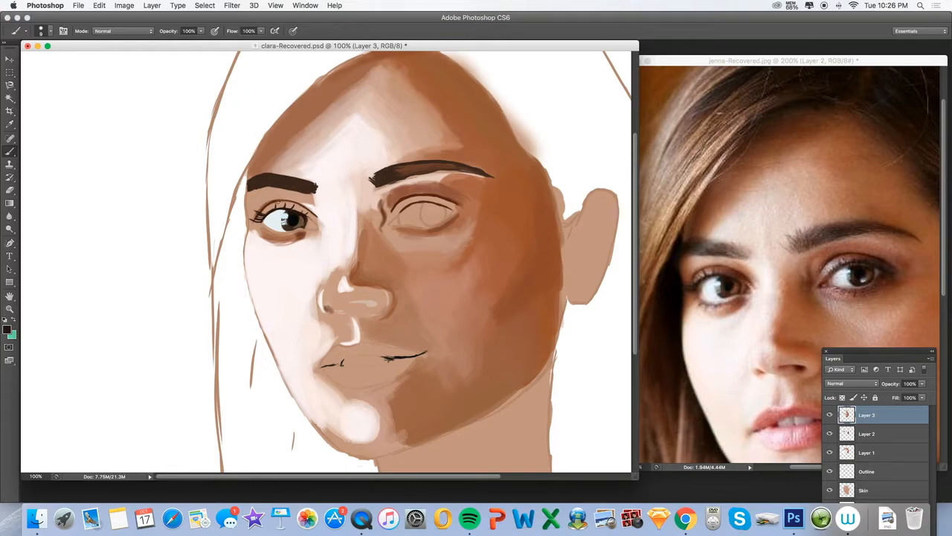
Step: Darken the left eye's inner corner with sampled lid colour and pick up the dark reddish brown beneath it
left_click(301, 207, "alt")
left_click_drag(312, 221, 309, 228)
left_click(302, 234, "alt")
Step: Switch to the speckled 50 px brush preset and set it to 17 px, 72% opacity and 69% flow
left_click(45, 31)
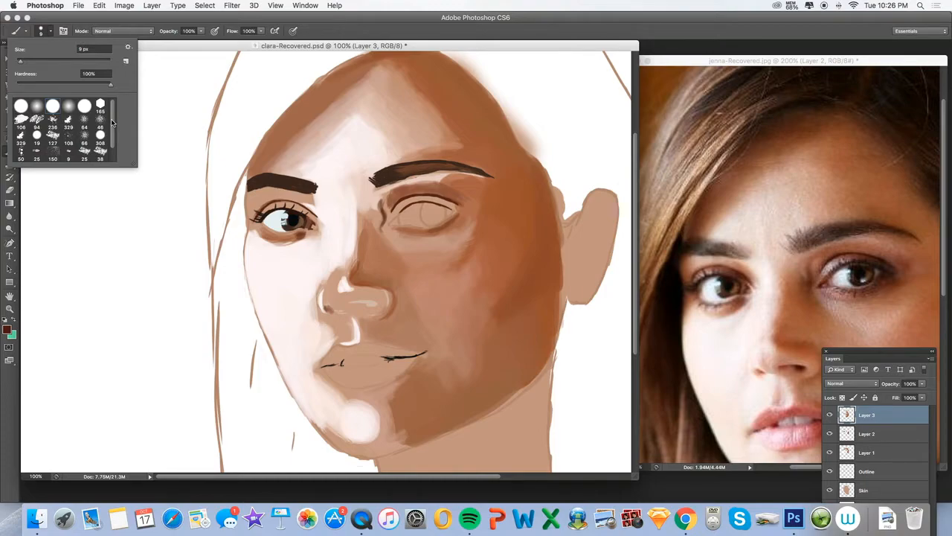
scroll(111, 128, "down", 1)
scroll(114, 144, "up", 1)
left_click(20, 147)
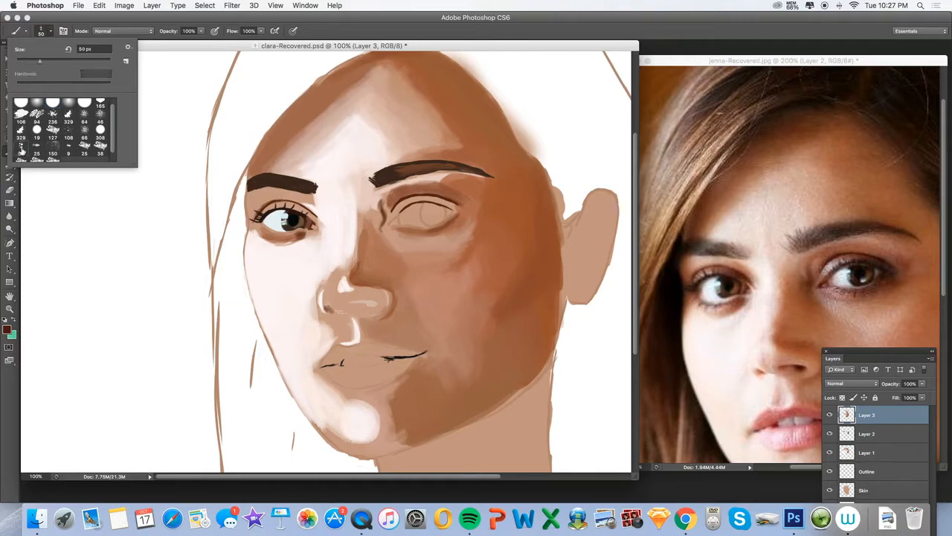
left_click_drag(29, 58, 26, 61)
left_click_drag(25, 62, 24, 61)
left_click_drag(169, 33, 150, 34)
left_click_drag(233, 33, 213, 33)
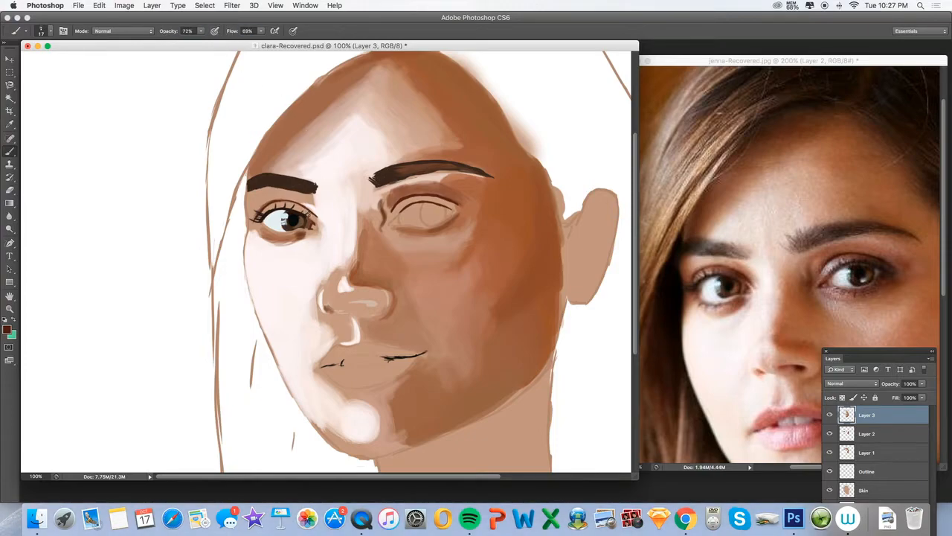
Step: Blend sampled reddish brown and skin tones across the left eye's upper lid and inner corner
left_click(307, 211, "alt")
left_click_drag(301, 202, 321, 219)
left_click(314, 207, "alt")
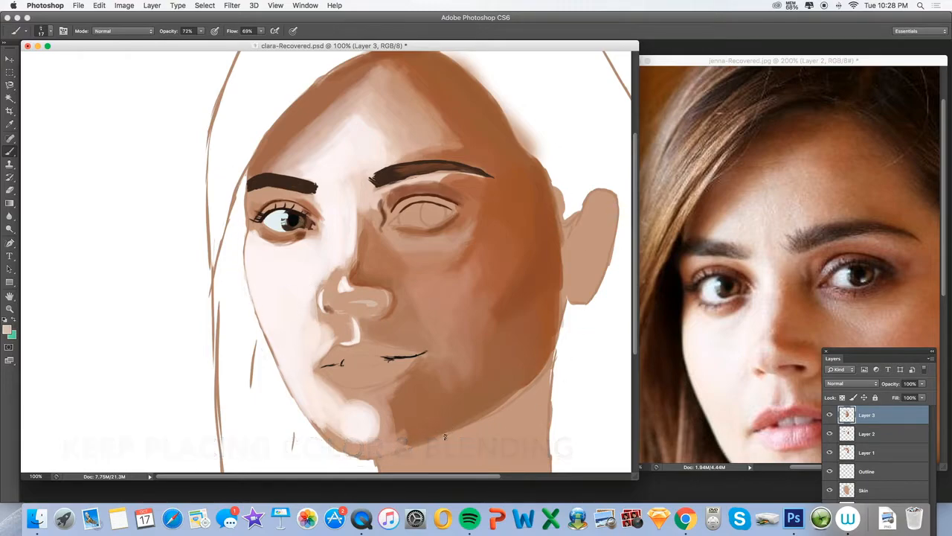
left_click(304, 211, "alt")
mouse_move(288, 205)
left_mouse_down()
mouse_move(315, 218)
mouse_move(278, 203)
mouse_move(256, 214)
left_mouse_up()
Step: Sample the upper-lid shade and the inner-corner tone from the reference for painting the left eye
left_click(10, 124)
left_click(701, 264)
left_click(10, 151)
left_click(11, 124)
left_click(744, 289)
left_click(10, 151)
Step: Switch to a hard round brush and paint the pink rim along the left eye's lower lid with sampled tones
left_click(51, 32)
left_click(54, 108)
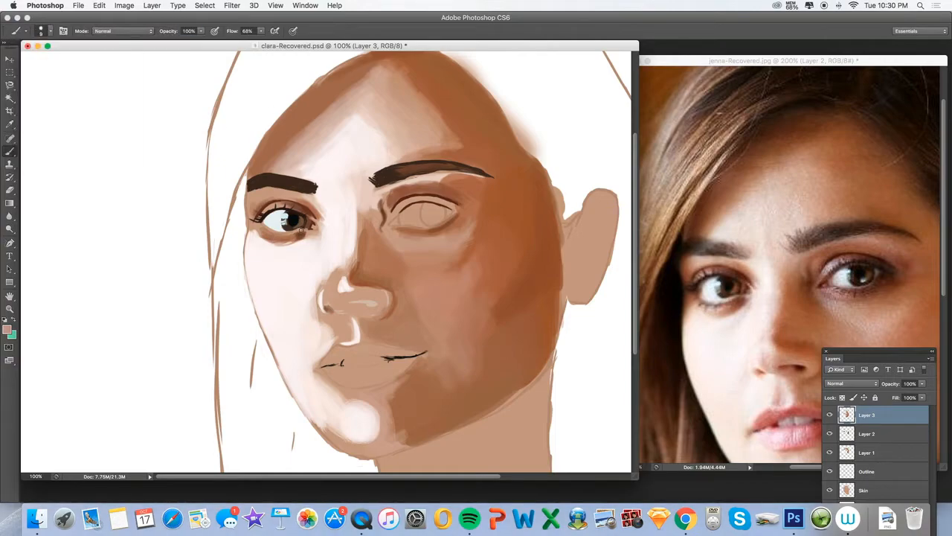
left_click(273, 232, "alt")
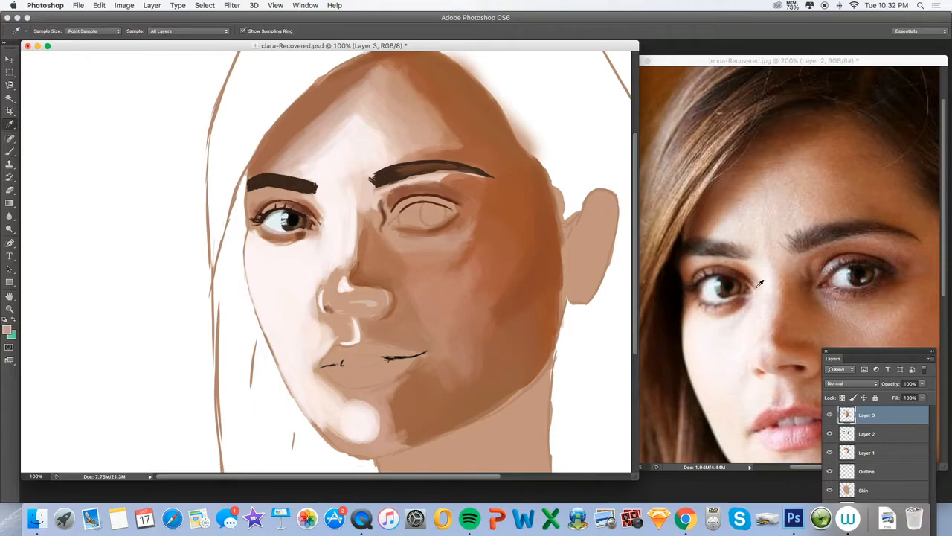
left_click(757, 286, "alt")
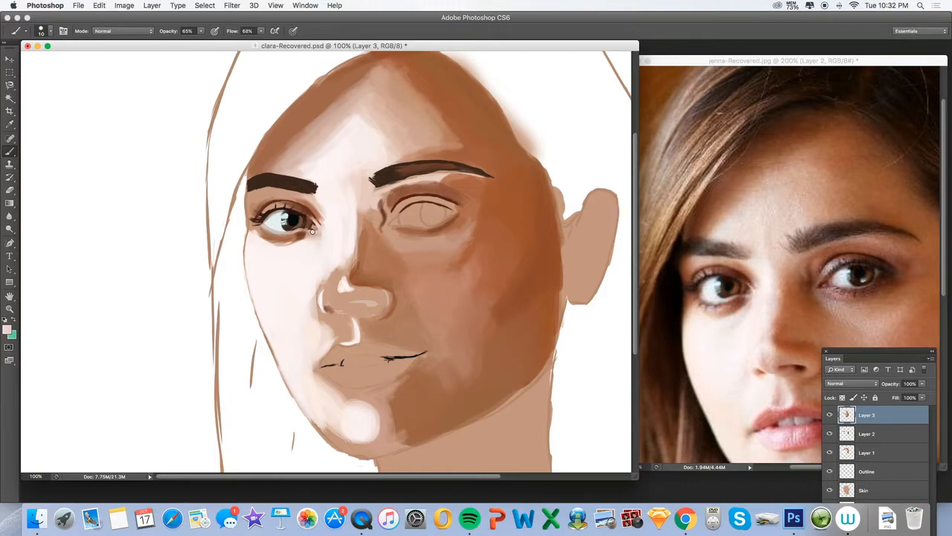
Step: Sample the reddish brown below the reference's inner eye corner and set the brush to 21 px at 50% opacity
left_click(9, 124)
left_click(746, 294)
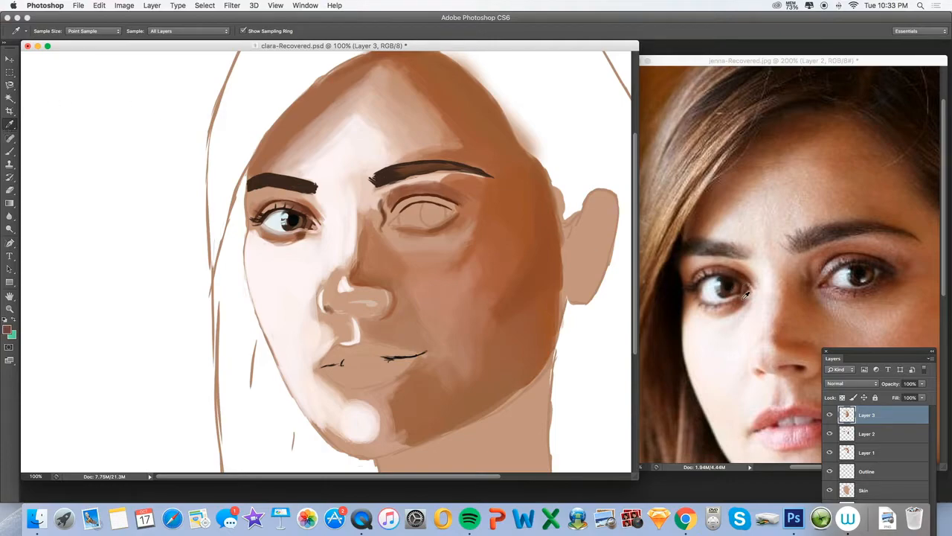
left_click(10, 151)
left_click(44, 32)
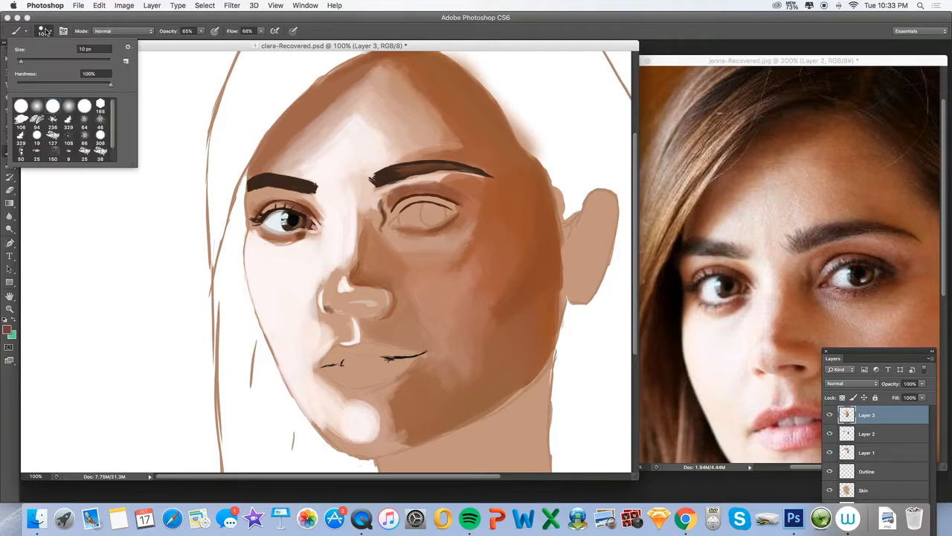
left_click(25, 62)
left_click_drag(166, 32, 157, 35)
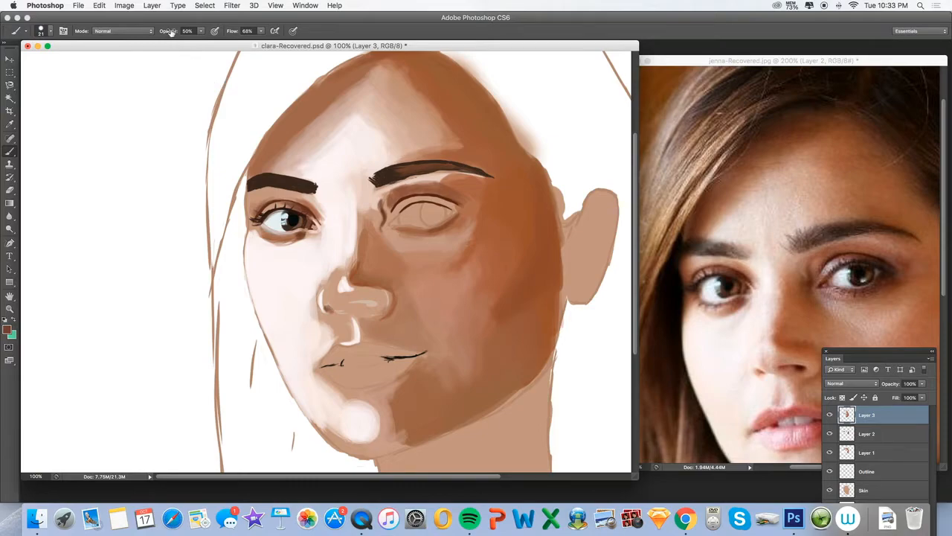
Step: Lower the brush opacity, sample the reference's lower-lid shadow and shade below the left eye's outer corner
left_click_drag(164, 35, 151, 35)
key("i")
left_click(721, 304)
key("b")
mouse_move(248, 228)
left_mouse_down()
mouse_move(256, 238)
mouse_move(246, 246)
left_mouse_up()
Step: Alternate between sampled skin tones and a changed brush to blend the shading beneath the left eye
left_click(50, 31)
left_click(37, 104)
key("i")
key("b")
left_click(9, 124)
left_click(10, 152)
left_click(50, 32)
left_click(9, 124)
left_click(10, 151)
left_click(10, 124)
left_click(9, 152)
left_click(10, 124)
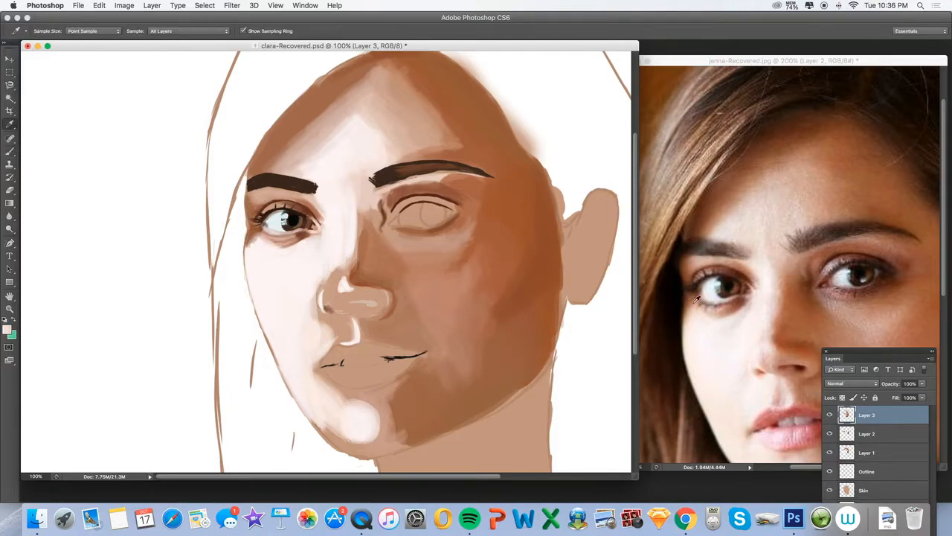
Step: Sample a tone for the left eye and paint a short stroke along its outer corner toward the upper lid
key("b")
left_click(10, 124)
left_click(10, 152)
left_click_drag(259, 219, 262, 208)
Step: Sample the portrait's skin tone above the left eye's inner corner and enlarge the brush to 50 px
left_click(10, 124)
left_click(308, 208)
left_click(10, 152)
key("bracketright")
key("bracketright")
key("bracketright")
key("bracketright")
key("bracketright")
key("bracketright")
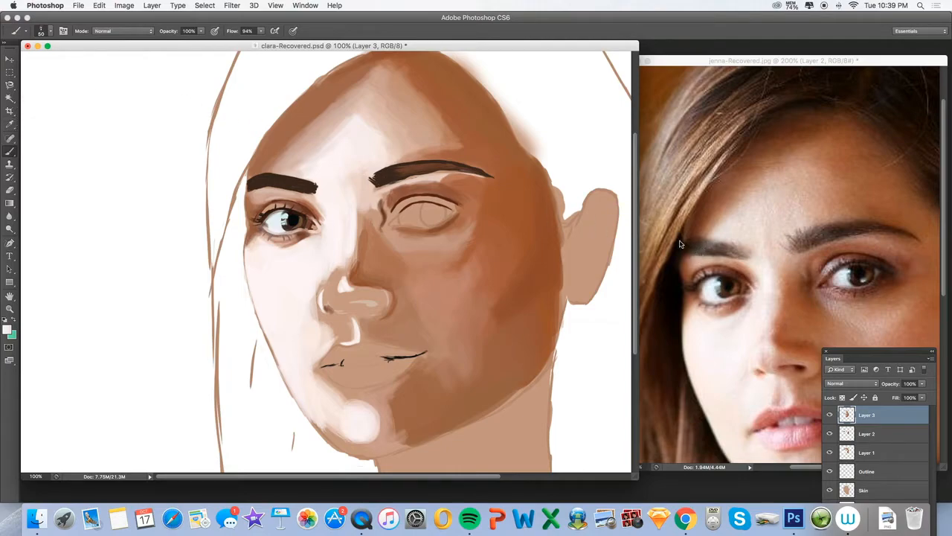
Step: Sample the dark brown of the reference's left eyebrow and paint over the portrait's left eyebrow with a hard round 16 px brush
left_click(9, 124)
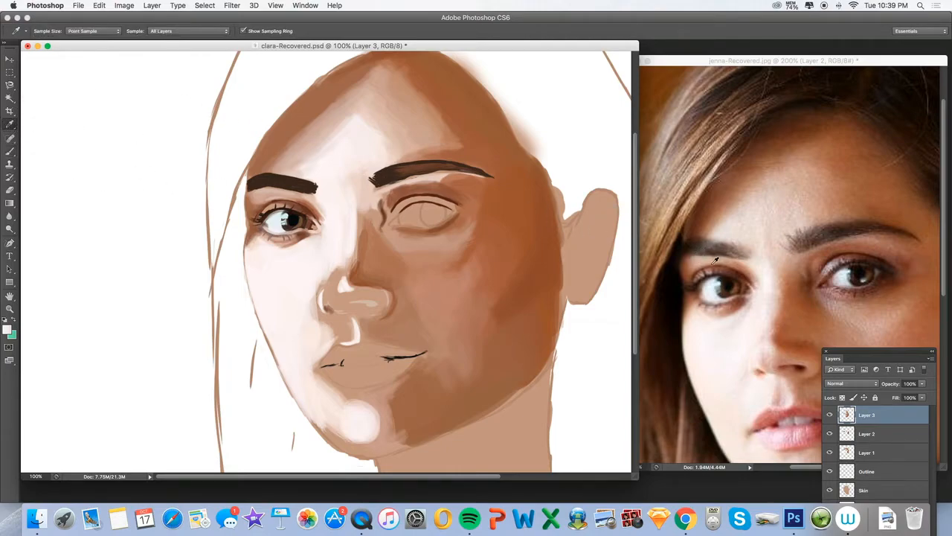
left_click(743, 250)
left_click(270, 182)
key("b")
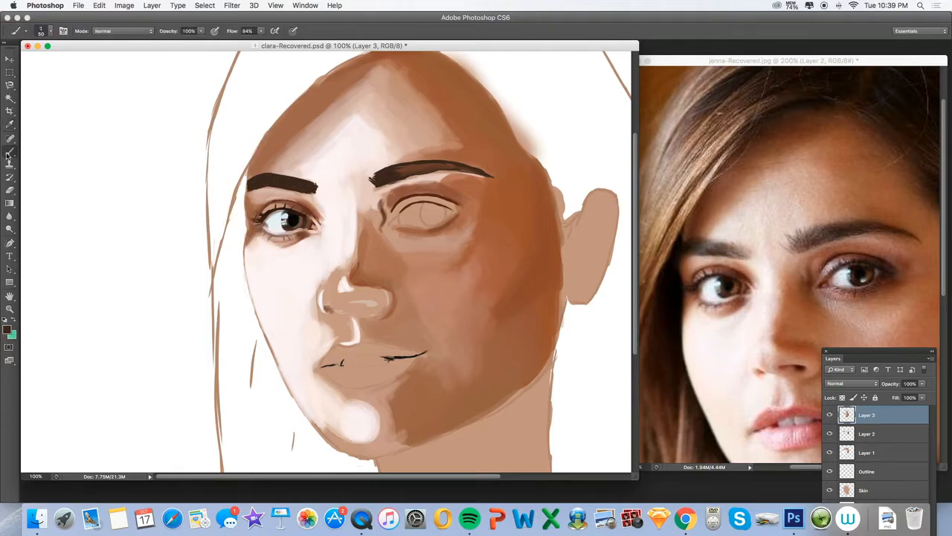
left_click(41, 31)
left_click(52, 106)
left_click(25, 61)
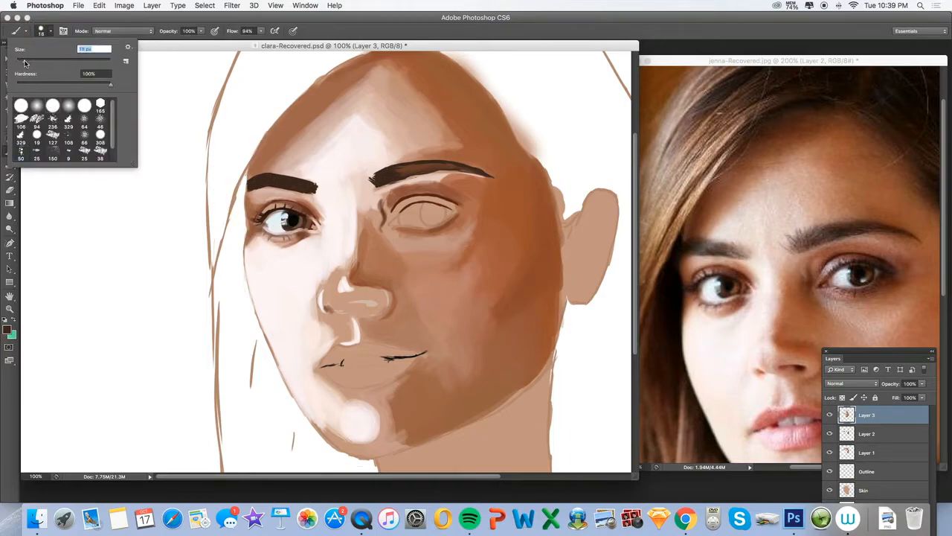
left_click(29, 67)
left_click_drag(30, 67, 24, 63)
left_click(270, 186)
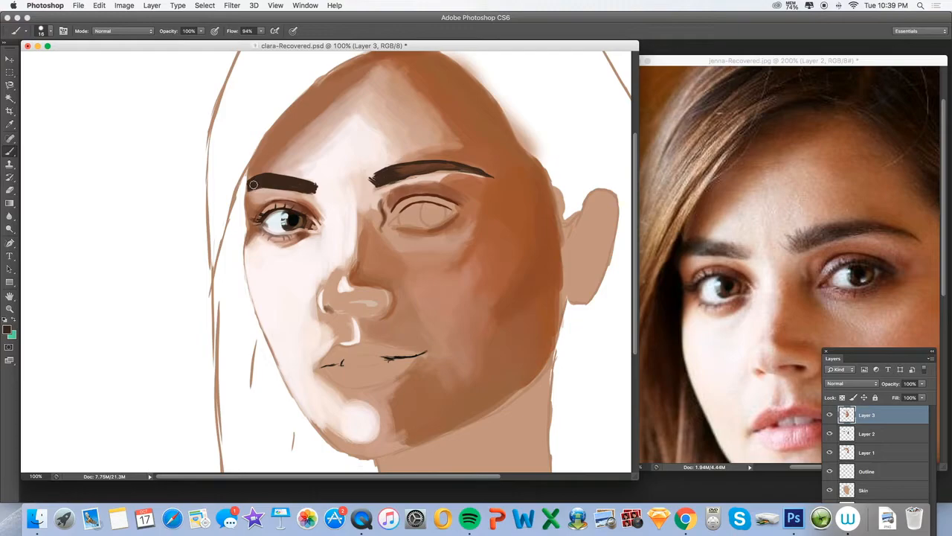
Step: Sample the near-black hair beside the reference's left eyebrow and paint a dark patch of hair along the left temple
left_click(9, 123)
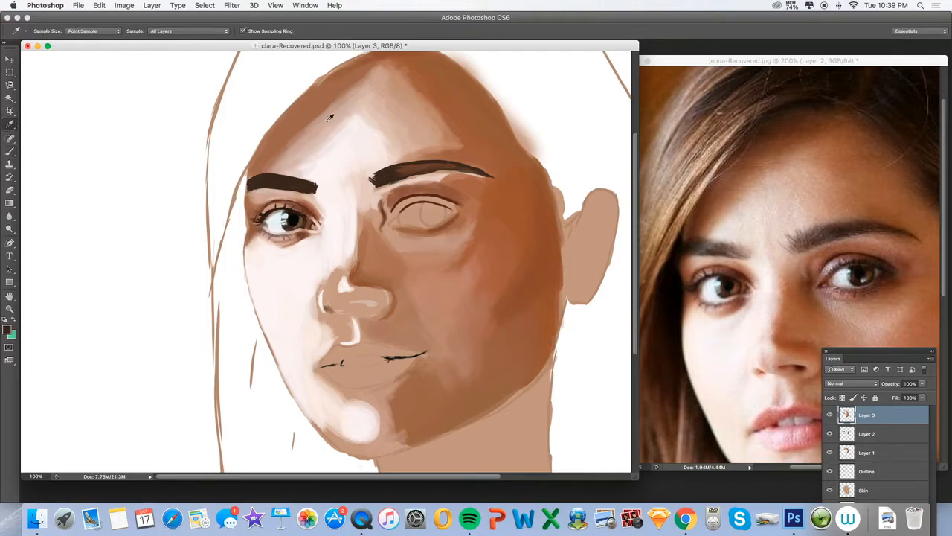
left_click(675, 261)
left_click(10, 152)
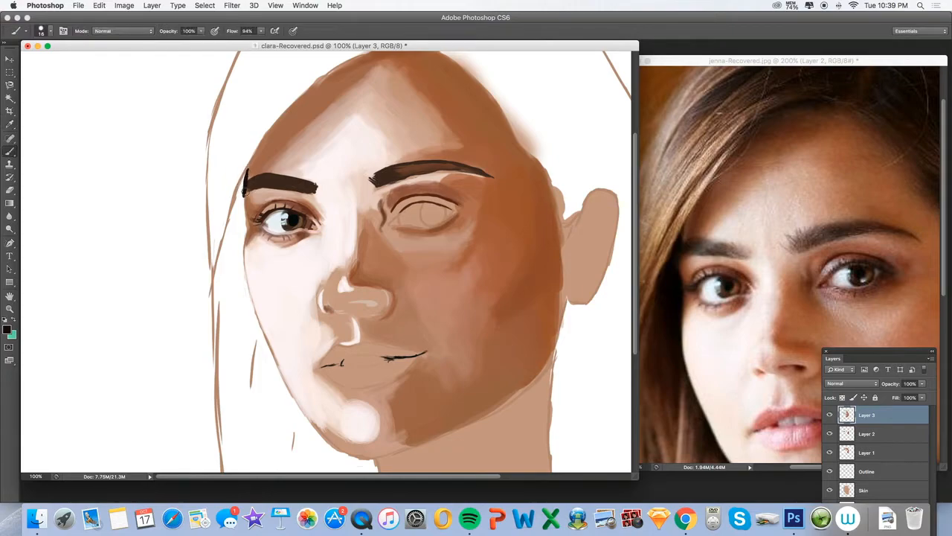
left_click_drag(246, 175, 235, 231)
key("i")
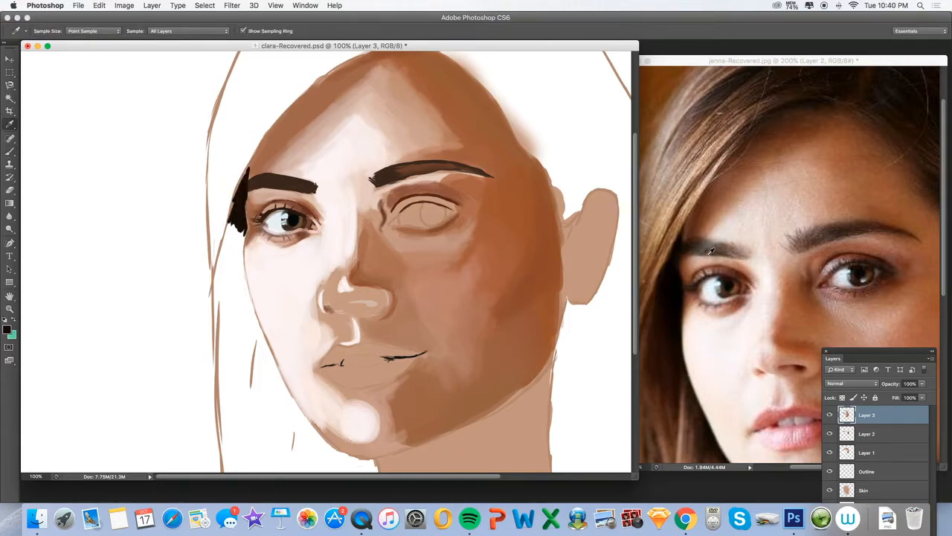
Step: Sample the lighter grey-brown of the reference's left eyebrow, shrink the hard round brush, and set opacity to 71% and flow to 62%
left_click(707, 242)
left_click(9, 151)
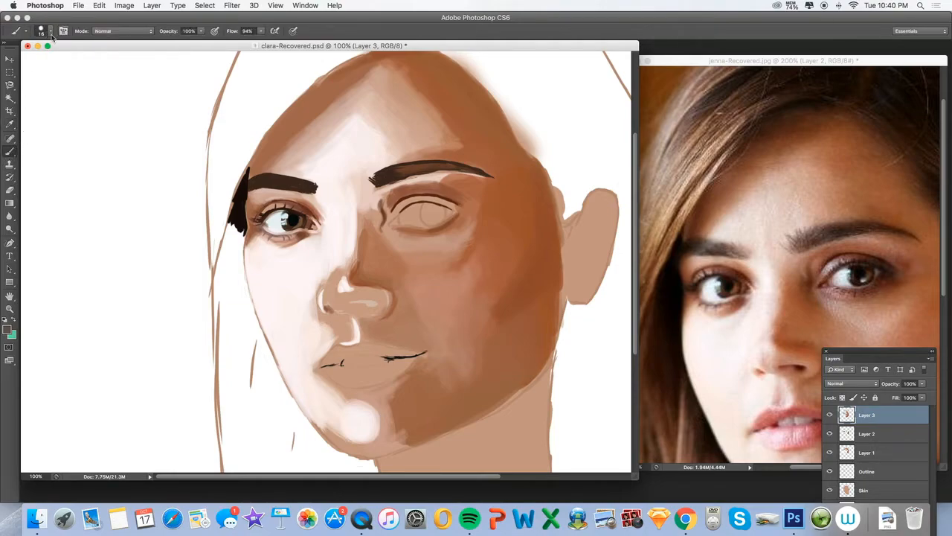
left_click(42, 33)
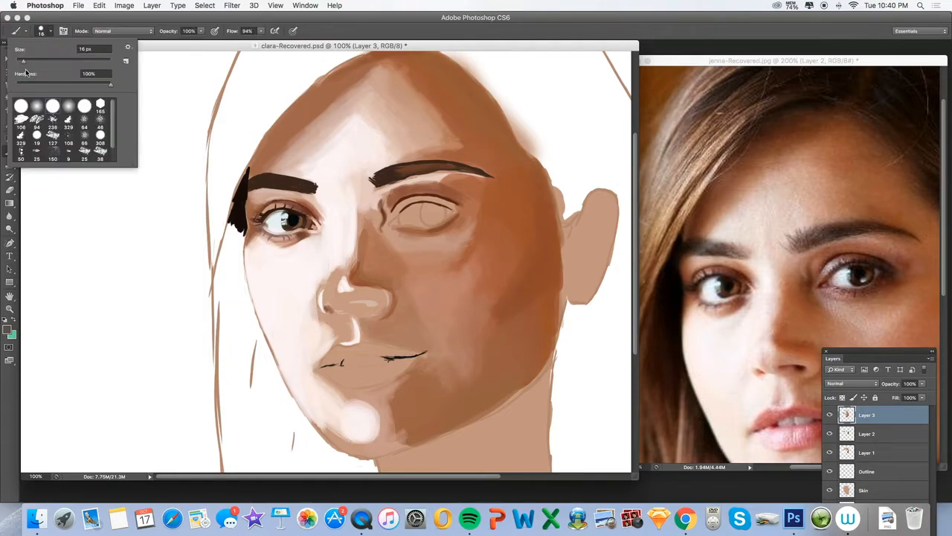
left_click_drag(21, 62, 20, 64)
left_click(52, 107)
left_click(170, 36)
left_click_drag(171, 34, 155, 32)
left_click_drag(227, 32, 211, 33)
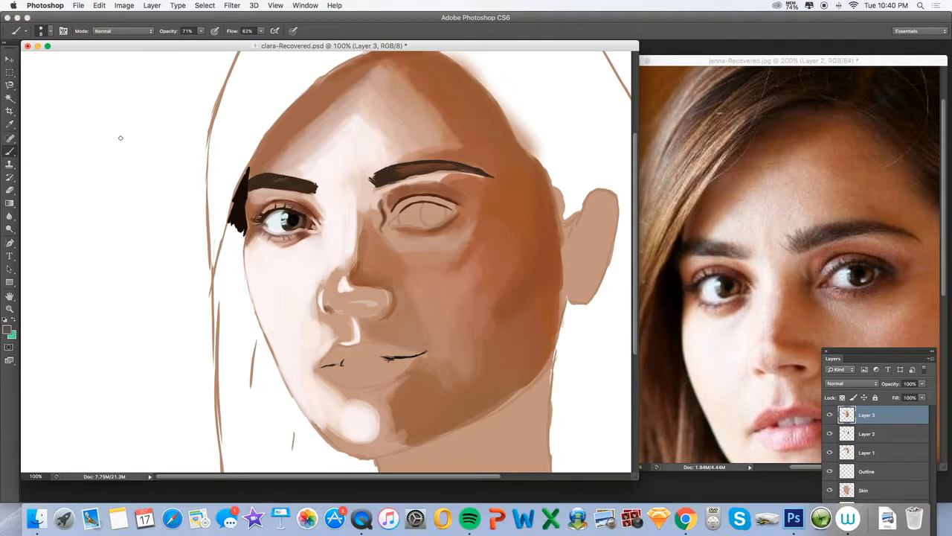
Step: Paint fine hair strokes through the left eyebrow with a 6 px brush, using tones sampled from the reference and the painted brow
left_click(41, 31)
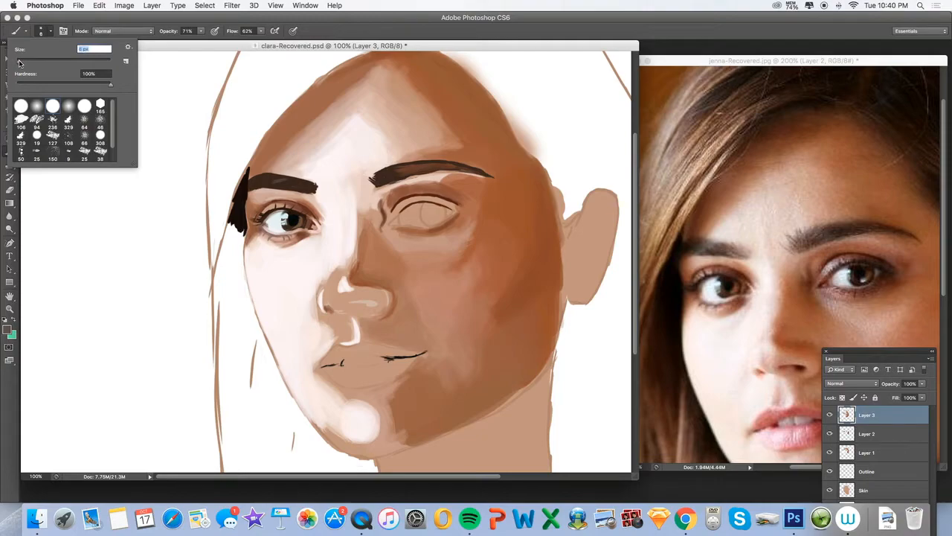
left_click(278, 180)
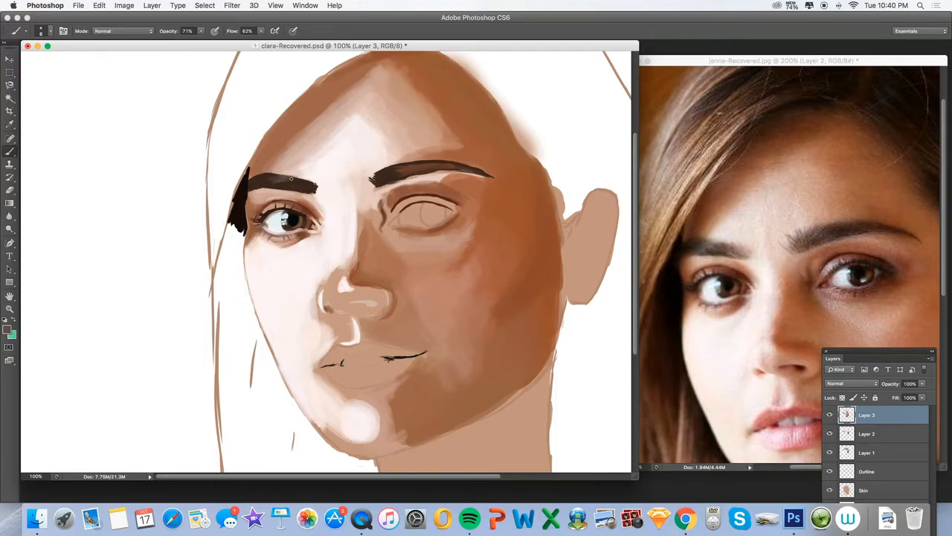
left_click_drag(301, 191, 310, 180)
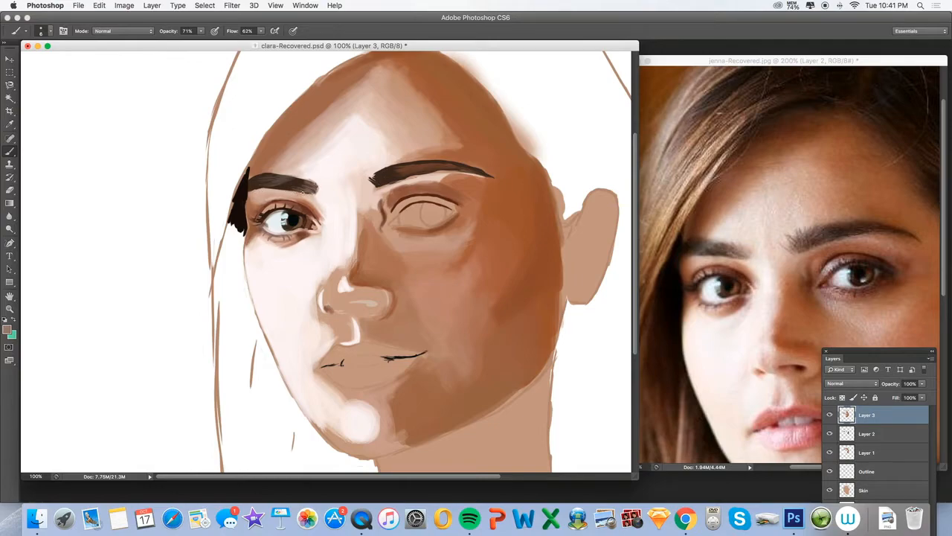
left_click(10, 124)
left_click(720, 250)
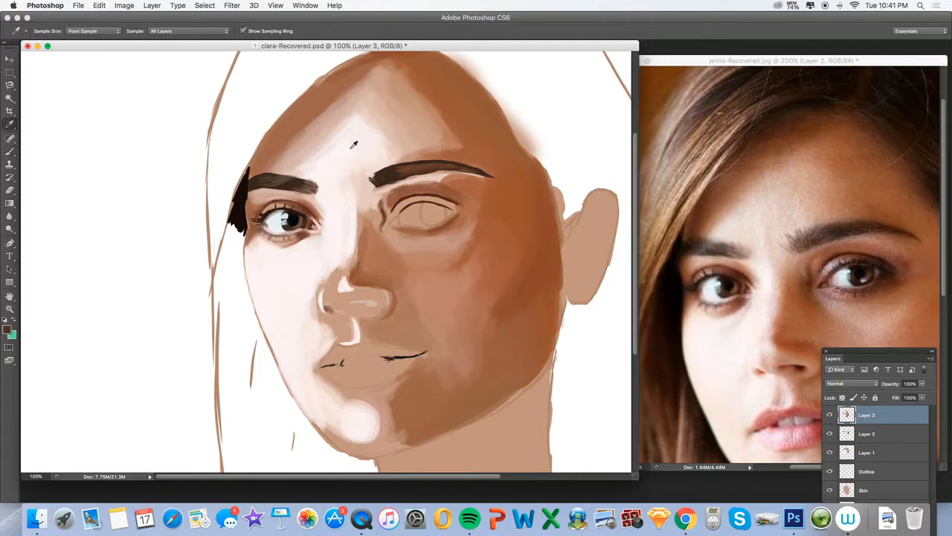
left_click(10, 149)
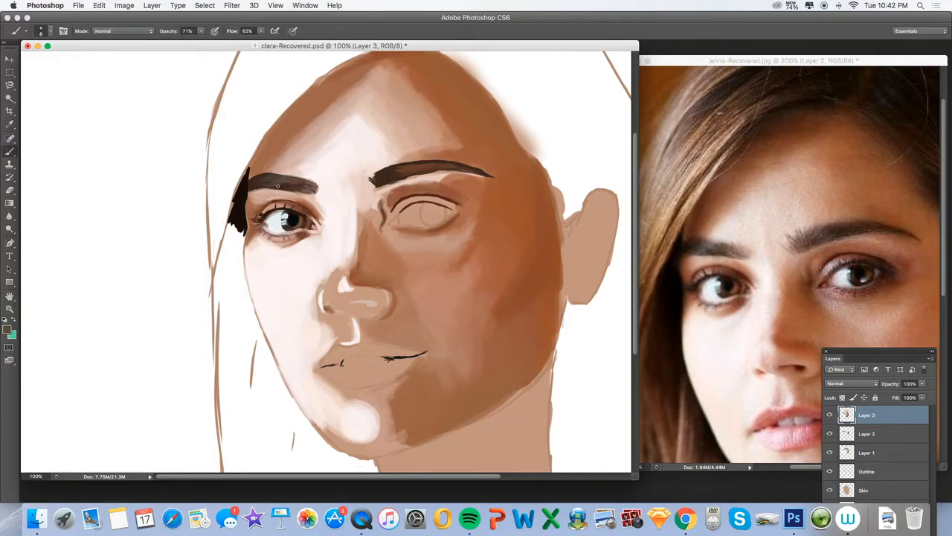
left_click(248, 186, "alt")
left_click(269, 188, "alt")
key("i")
left_click(310, 183, "alt")
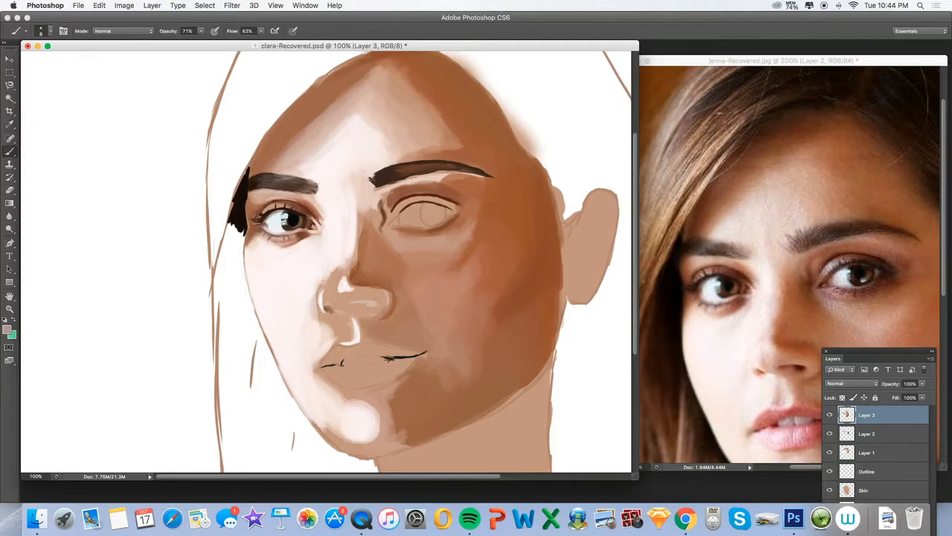
Step: Step back the last edit, sample a brown for the left eye area and set the textured brush to 12 px
left_click(236, 191, "alt")
left_click(51, 32)
left_click(99, 5)
left_click(123, 35)
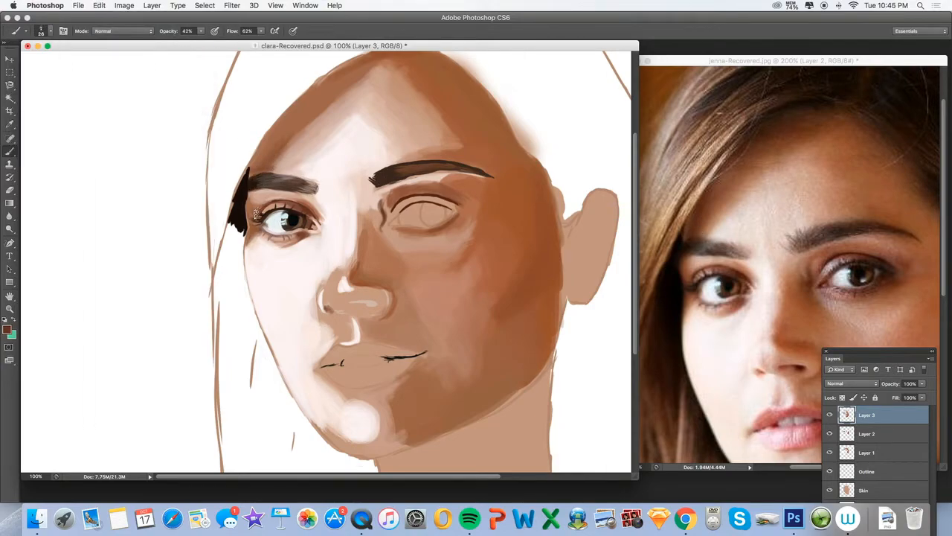
left_click(9, 124)
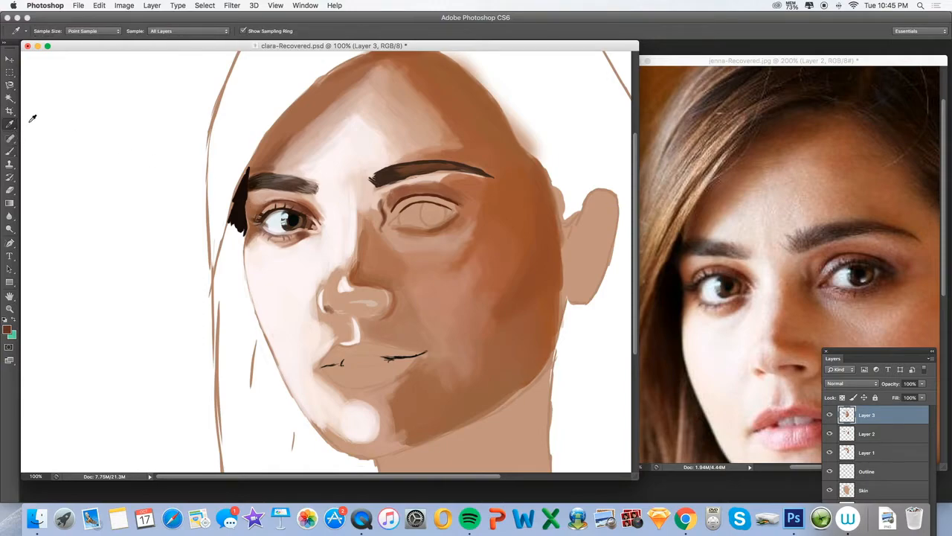
key("b")
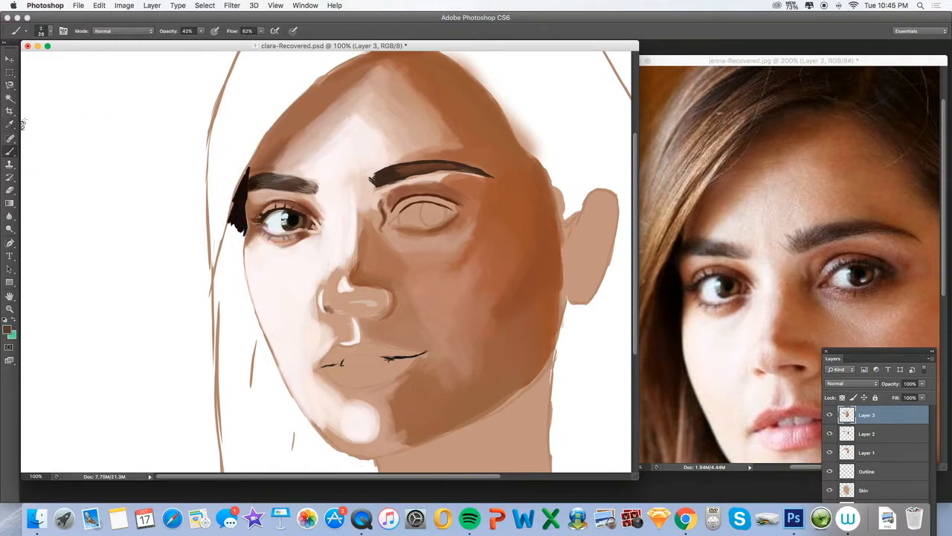
left_click(44, 32)
left_click_drag(28, 62, 23, 62)
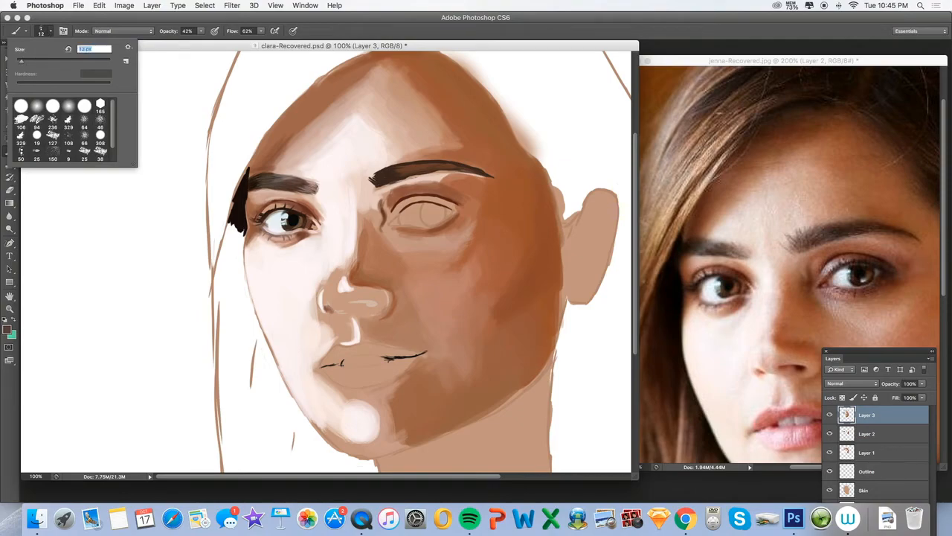
key("Return")
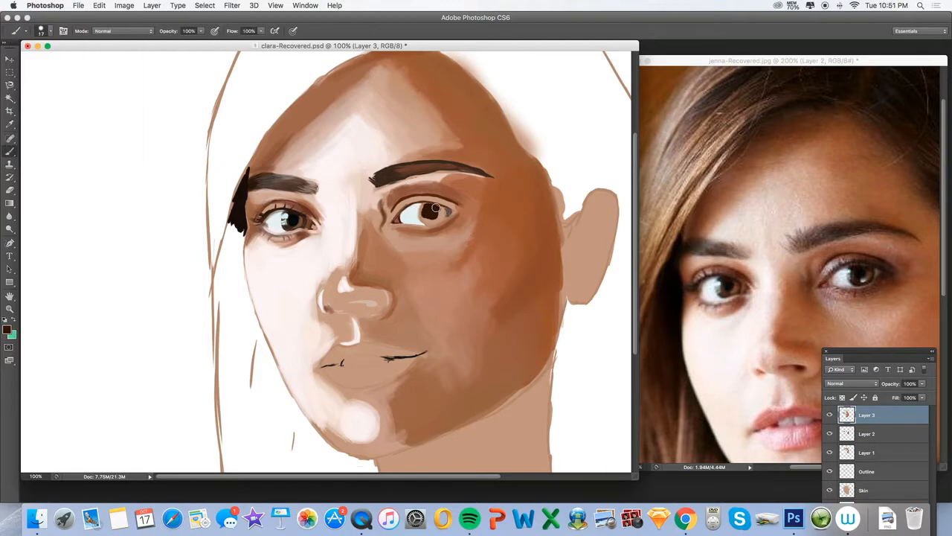
Step: Paint the right eye's dark iris and upper lid with tones sampled from the reference, switching brush tips for the details
mouse_move(436, 207)
left_mouse_down()
mouse_move(437, 222)
mouse_move(403, 215)
mouse_move(455, 205)
mouse_move(404, 201)
mouse_move(430, 194)
mouse_move(405, 197)
mouse_move(405, 211)
mouse_move(417, 197)
left_mouse_up()
left_click(859, 283, "alt")
left_click(51, 31)
left_click(50, 31)
left_click(51, 32)
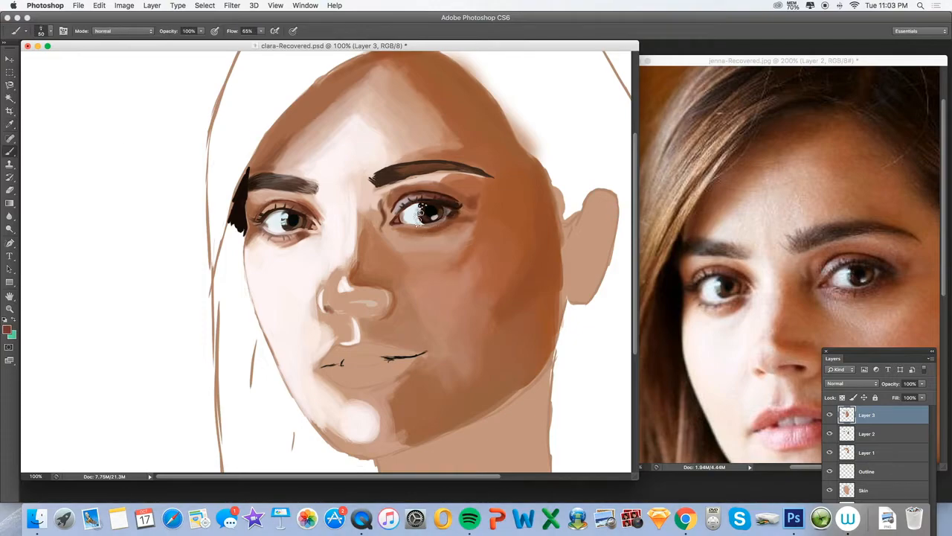
left_click(50, 31)
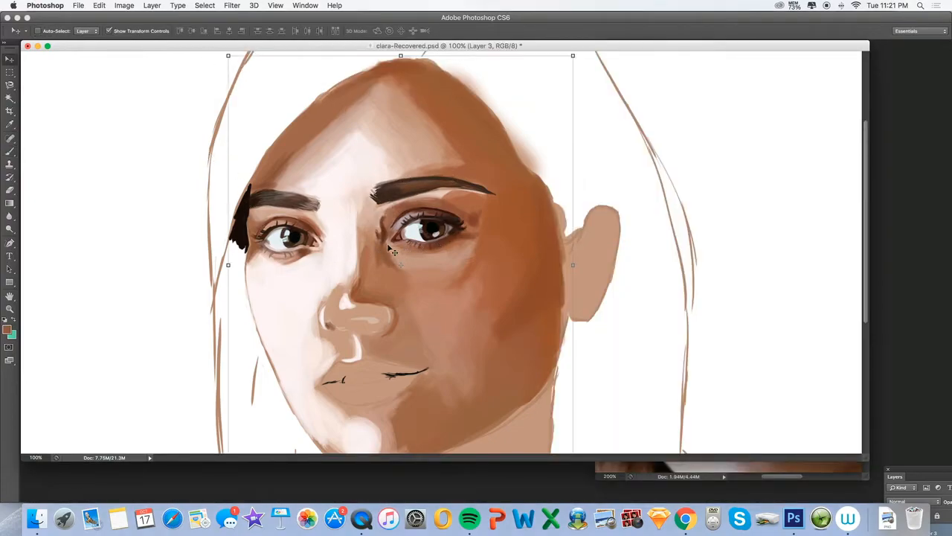
Step: Select a rectangular area around the right eye and eyebrow, nudge it slightly to the left and deselect
left_click(10, 73)
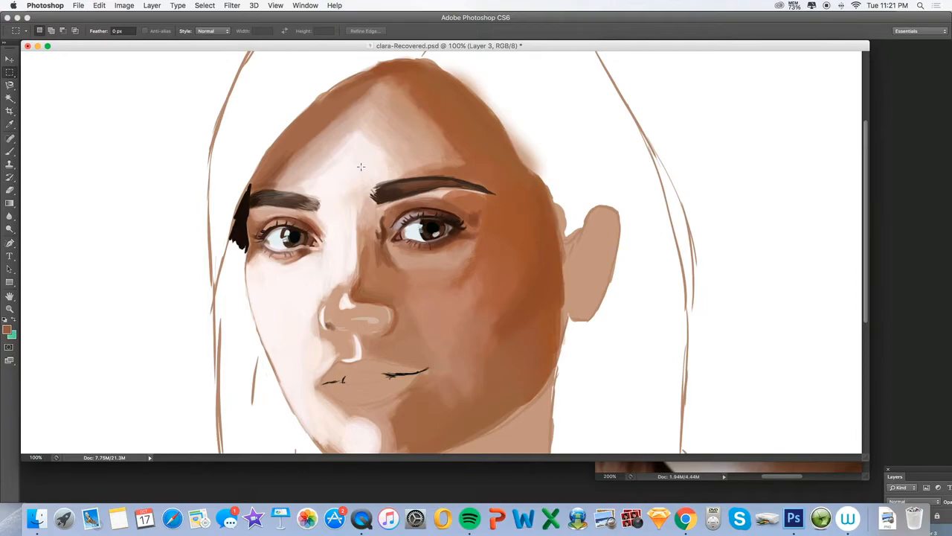
left_click_drag(379, 171, 500, 275)
left_click(10, 63)
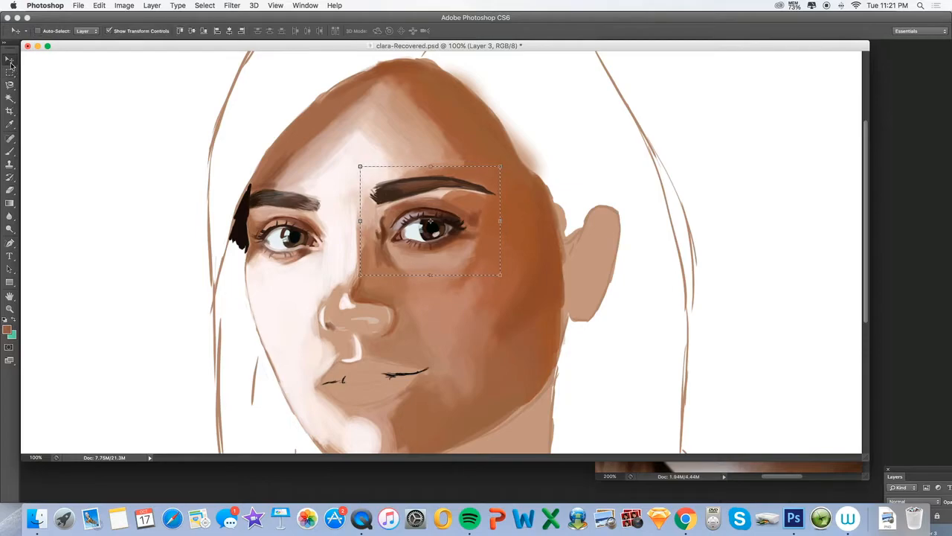
key("Left")
key("Left")
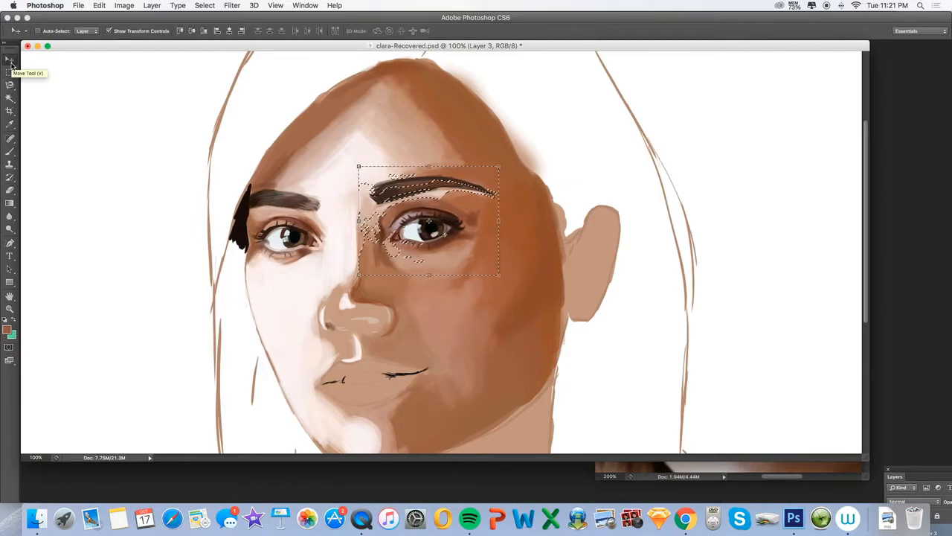
left_click(206, 7)
left_click(215, 27)
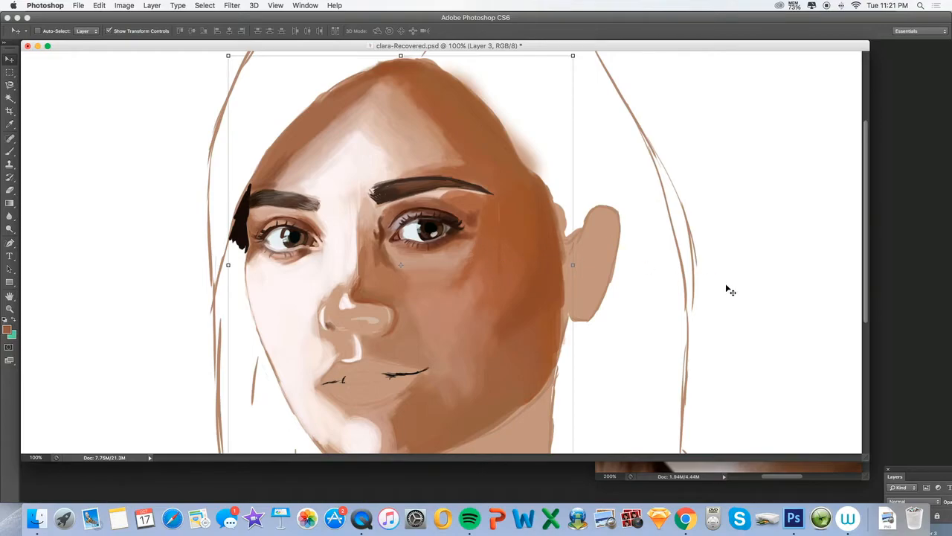
Step: Bring the reference photo forward, sample a skin brown and paint over the seam beside the right eye with a 45 px textured brush
left_click(775, 481)
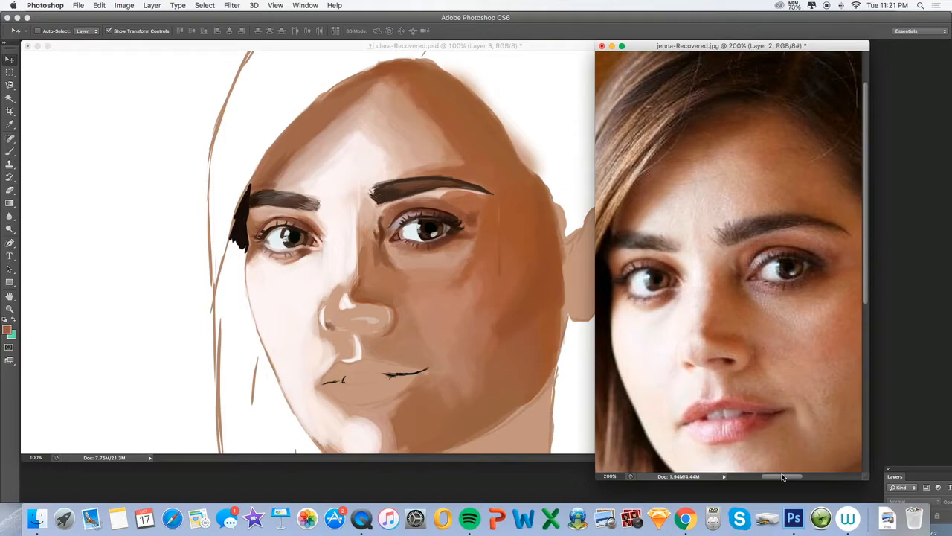
key("m")
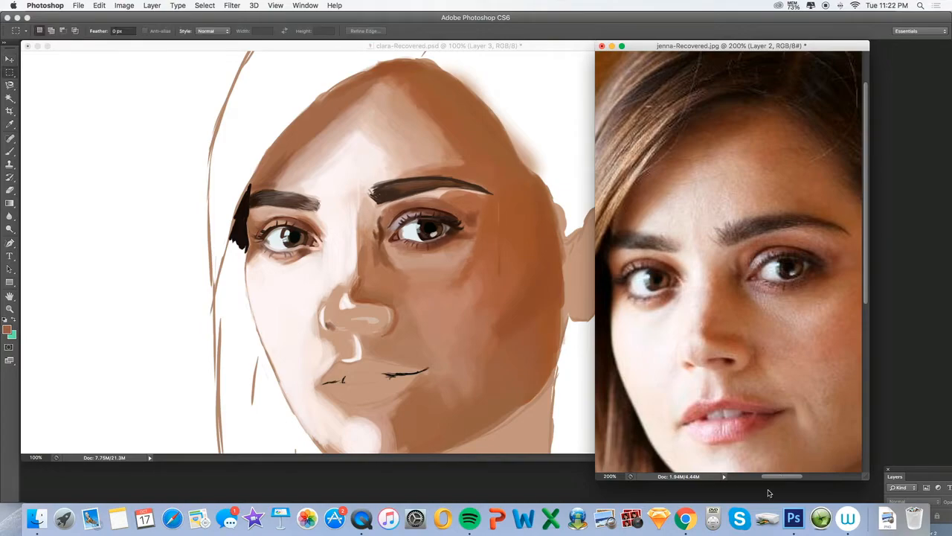
left_click(9, 124)
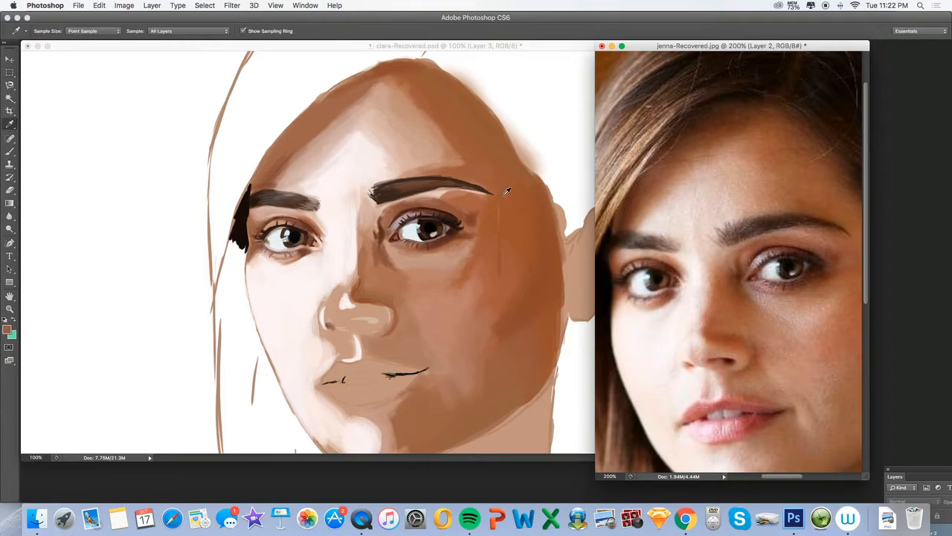
key("b")
left_click(50, 31)
left_click_drag(33, 61, 37, 61)
left_click(497, 209)
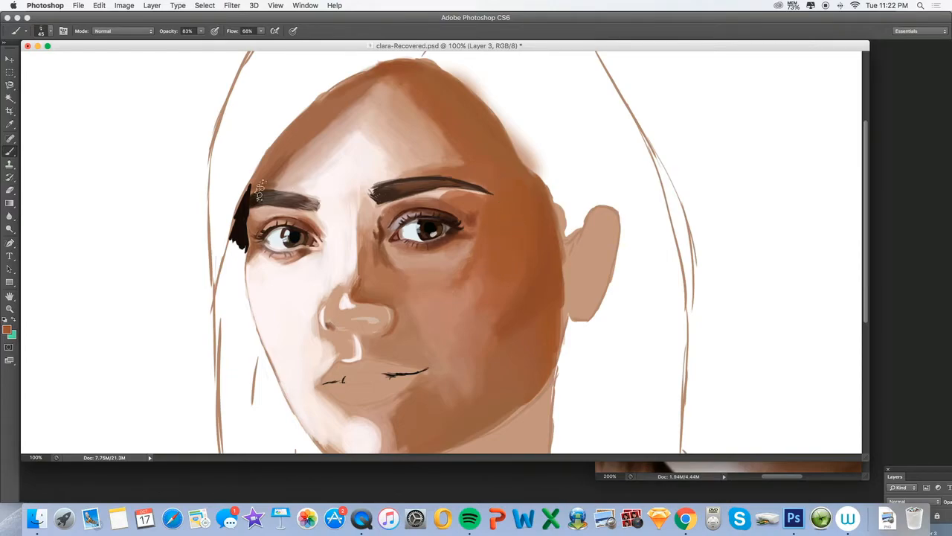
Step: Refine the hairs at the inner end of the right eyebrow with brown and skin tones sampled around it
left_click(10, 123)
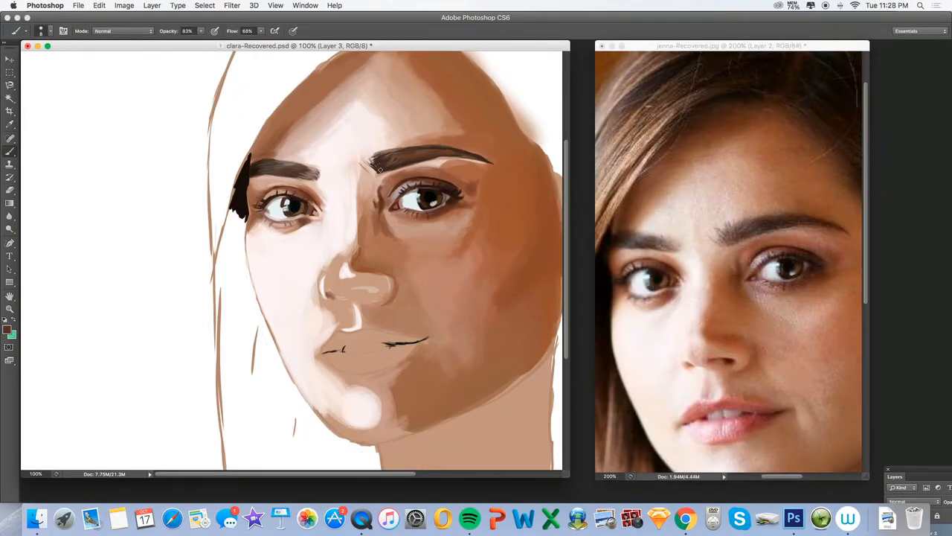
left_click(372, 158, "alt")
left_click(369, 168, "alt")
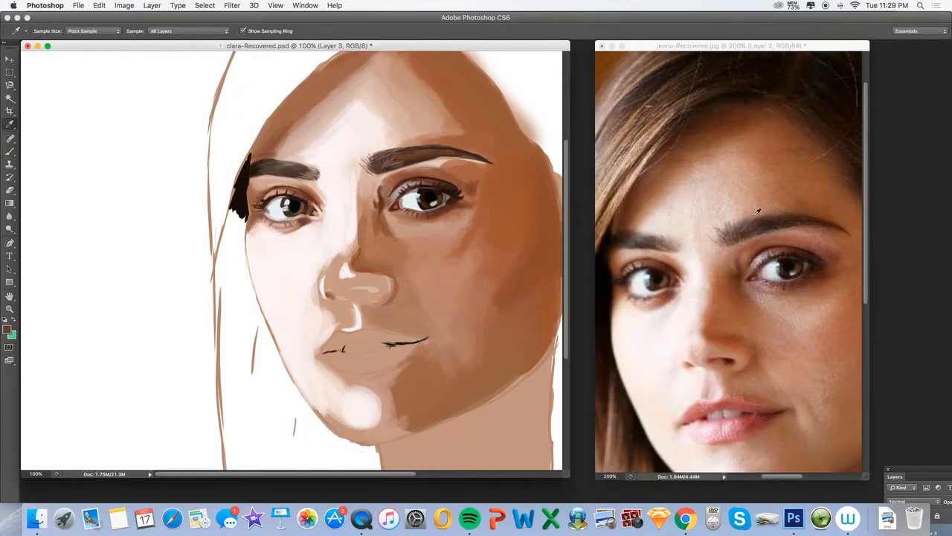
left_click(383, 152, "alt")
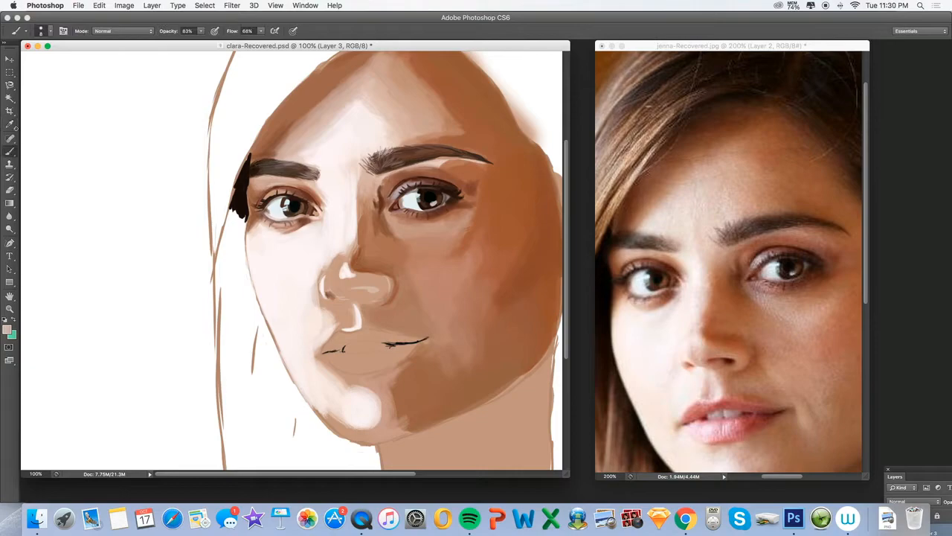
left_click(393, 150, "alt")
left_click(386, 169, "alt")
Step: Shade the skin below the right eyebrow and at the outer eye corner with sampled tones, then paint along the nose bridge
mouse_move(388, 151)
left_mouse_down()
mouse_move(412, 146)
mouse_move(482, 163)
mouse_move(467, 164)
mouse_move(475, 201)
left_mouse_up()
left_click(50, 31)
left_click(447, 162, "alt")
key("bracketright")
key("bracketright")
key("bracketright")
key("bracketright")
key("bracketright")
key("bracketright")
key("bracketright")
left_click(458, 190, "alt")
left_click(458, 192, "alt")
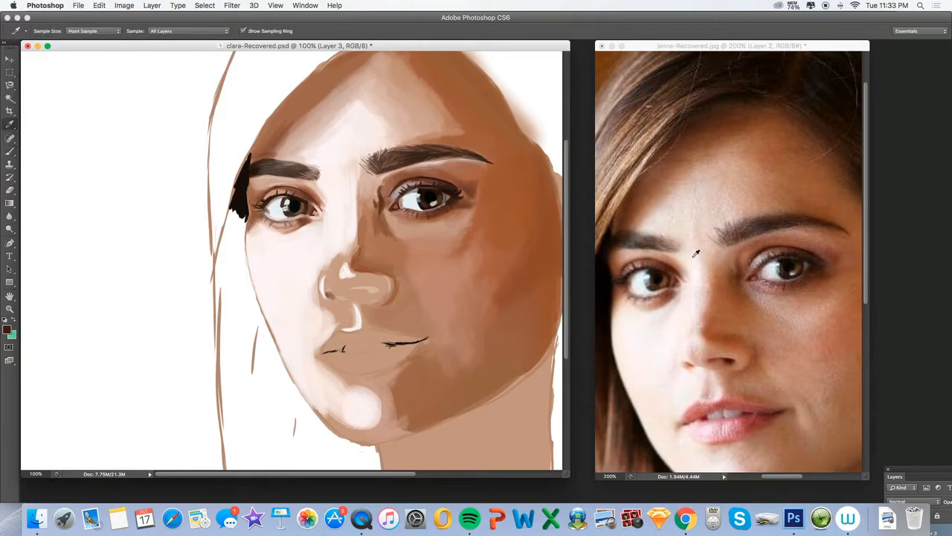
left_click_drag(359, 193, 357, 241)
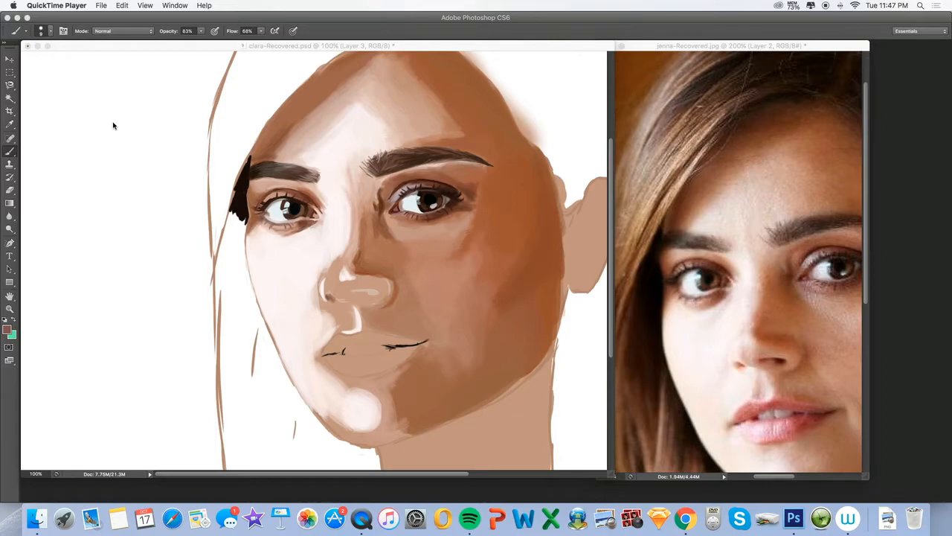
Step: Return to the painting and block in the shadow under the nose tip with the hard round brush
left_click(113, 125)
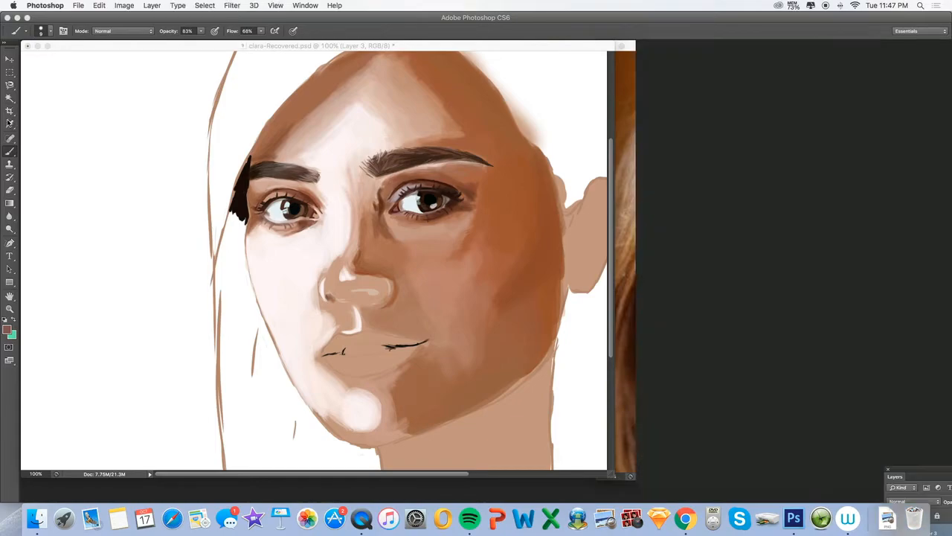
left_click(759, 314)
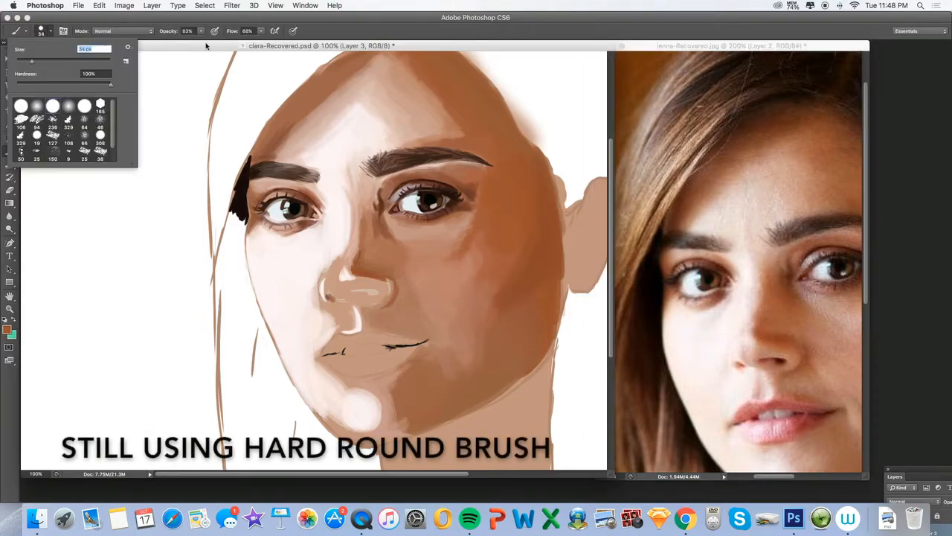
left_click(71, 36)
left_click(315, 281, "alt")
left_click(49, 31)
left_click_drag(365, 276, 352, 274)
Step: Set the brush to 84% opacity and 29% flow and paint both dark nostrils
left_click(6, 330)
left_click_drag(201, 31, 278, 73)
left_click(361, 290, "alt")
left_click_drag(368, 293, 359, 293)
left_click(377, 295, "alt")
left_click_drag(328, 297, 332, 299)
Step: Paint light skin beside the nose and down its bridge with sampled tones and a 29 px brush
left_click(328, 334, "alt")
left_click(49, 31)
left_click_drag(23, 62, 28, 62)
mouse_move(323, 269)
left_mouse_down()
mouse_move(310, 291)
mouse_move(336, 318)
mouse_move(308, 372)
left_mouse_up()
left_click(344, 223, "alt")
left_click(342, 248, "alt")
mouse_move(344, 225)
left_mouse_down()
mouse_move(347, 278)
mouse_move(326, 282)
mouse_move(311, 256)
mouse_move(342, 271)
left_mouse_up()
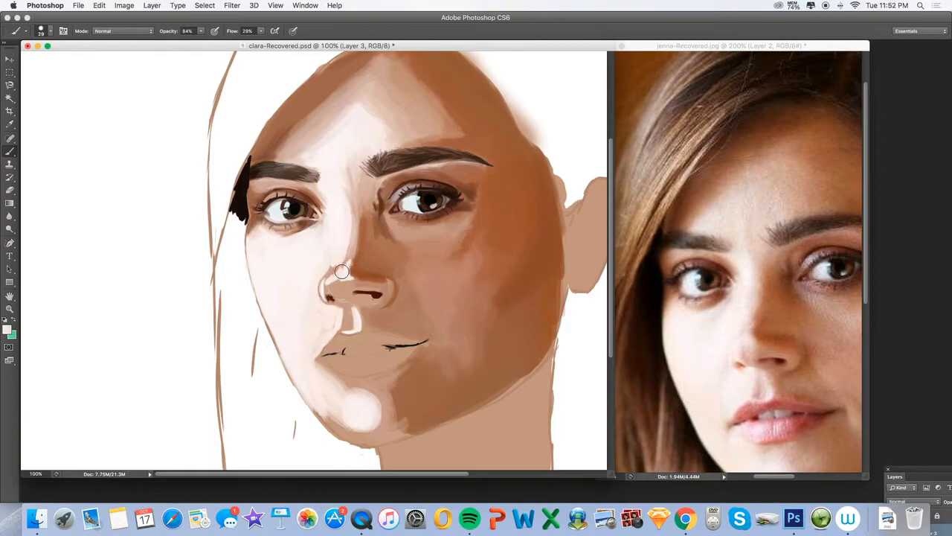
left_click_drag(344, 231, 350, 215)
Step: Add pale highlights around the nose tip and left nose wing with a 10 px hard round brush
left_click(343, 278, "alt")
left_click_drag(341, 293, 345, 288)
left_click(10, 124)
left_click(11, 151)
left_click(50, 32)
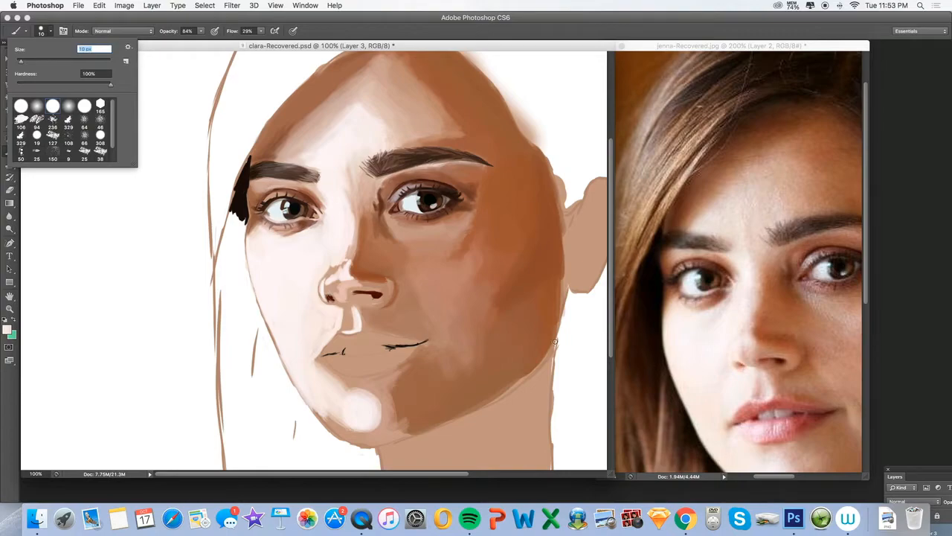
key("Return")
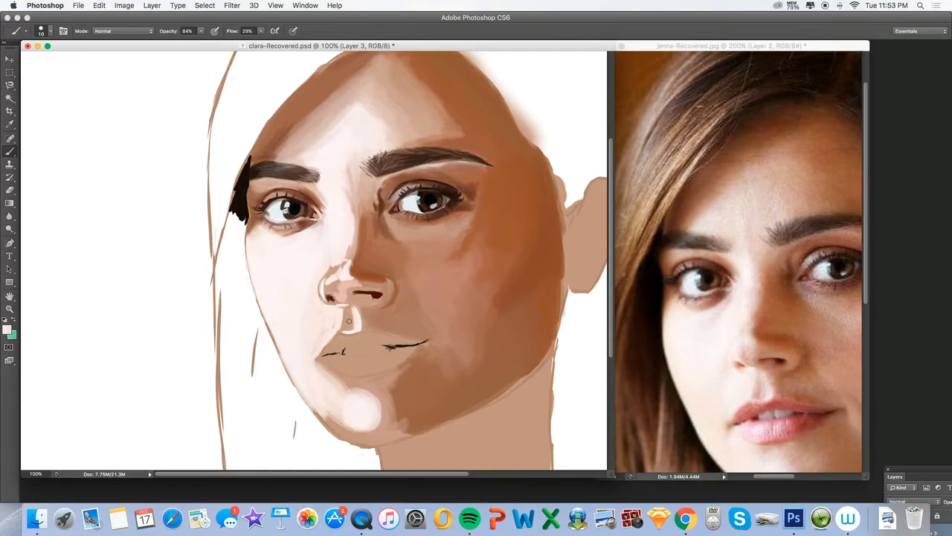
mouse_move(345, 263)
left_mouse_down()
mouse_move(337, 299)
mouse_move(370, 299)
mouse_move(351, 294)
mouse_move(370, 298)
mouse_move(390, 283)
mouse_move(321, 290)
mouse_move(323, 301)
left_mouse_up()
Step: Shape the underside of the nose and the skin around the nostrils with tones sampled from the painting
left_click(359, 266, "alt")
left_click(354, 292, "alt")
left_click(512, 263, "alt")
left_click(352, 288, "alt")
left_click(377, 296, "alt")
left_click(358, 301, "alt")
left_click(377, 296, "alt")
left_click(360, 287, "alt")
left_click(382, 280, "alt")
Step: Repaint the left nose wing with light and pink skin tones, sampling from the reference and the painting
left_click(739, 327, "alt")
left_click(50, 31)
left_click(338, 287, "alt")
left_click(50, 31)
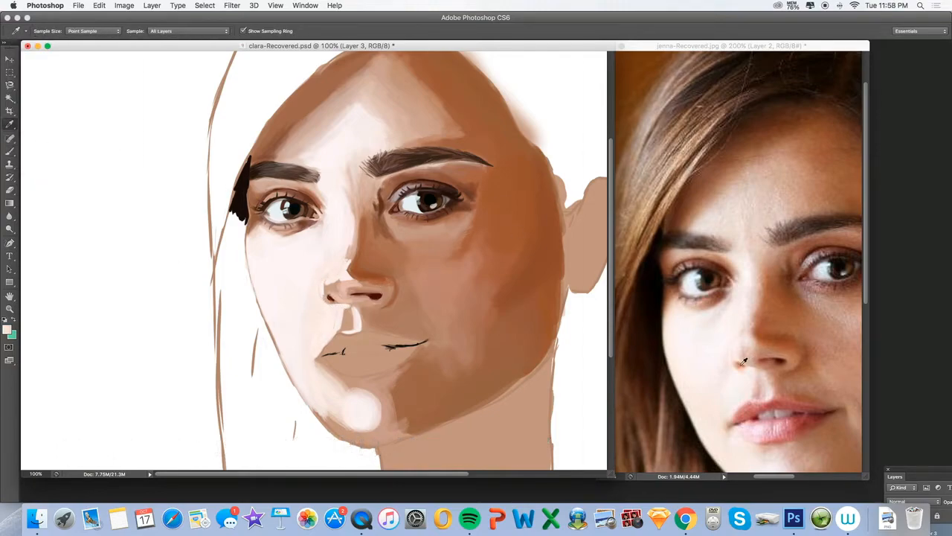
left_click(326, 273, "alt")
left_click_drag(328, 281, 331, 299)
left_click(347, 244, "alt")
Step: Blend the shading of the nose tip, right nostril and bridge with sampled tones, switching between brush tips
left_click(50, 31)
double_click(30, 157)
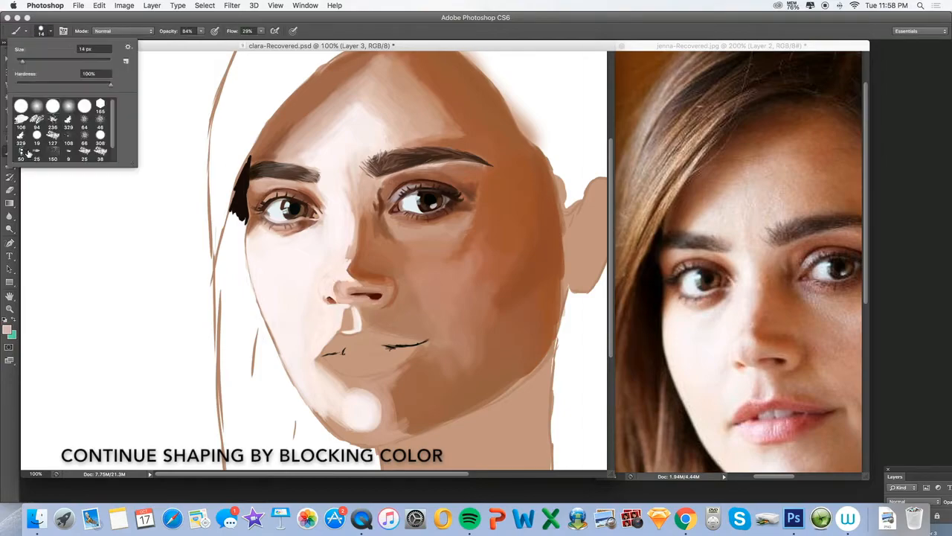
left_click(376, 290, "alt")
left_click(50, 31)
double_click(26, 107)
left_click(384, 294, "alt")
left_click_drag(383, 290, 360, 280)
left_click(340, 300, "alt")
left_click(352, 284, "alt")
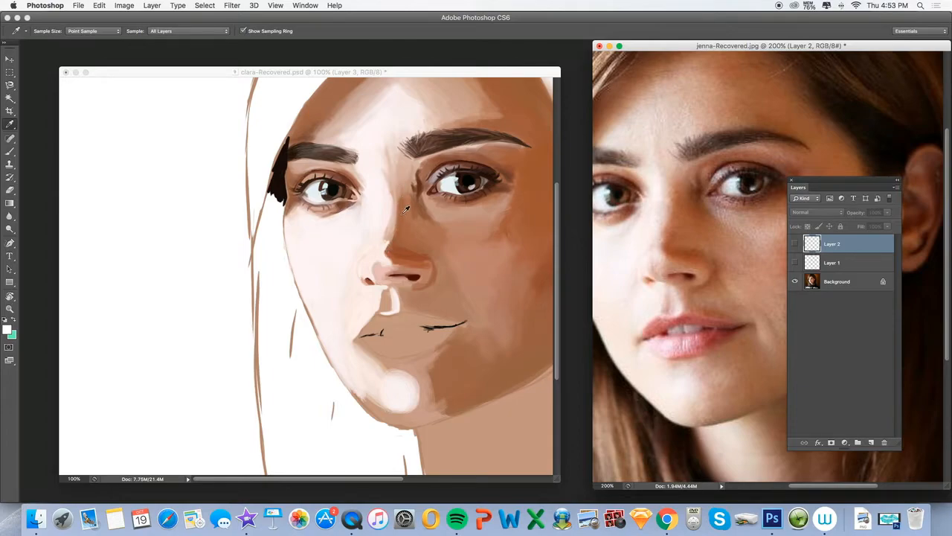
left_click(378, 237)
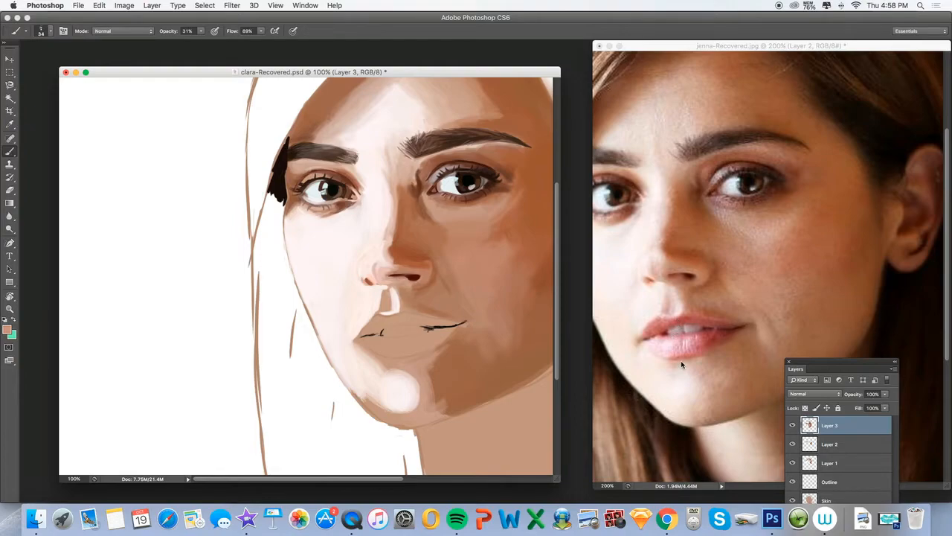
Step: Block in the upper and lower lips in muted red with a 19 px hard round brush at 79% opacity and 50% flow
left_click(45, 30)
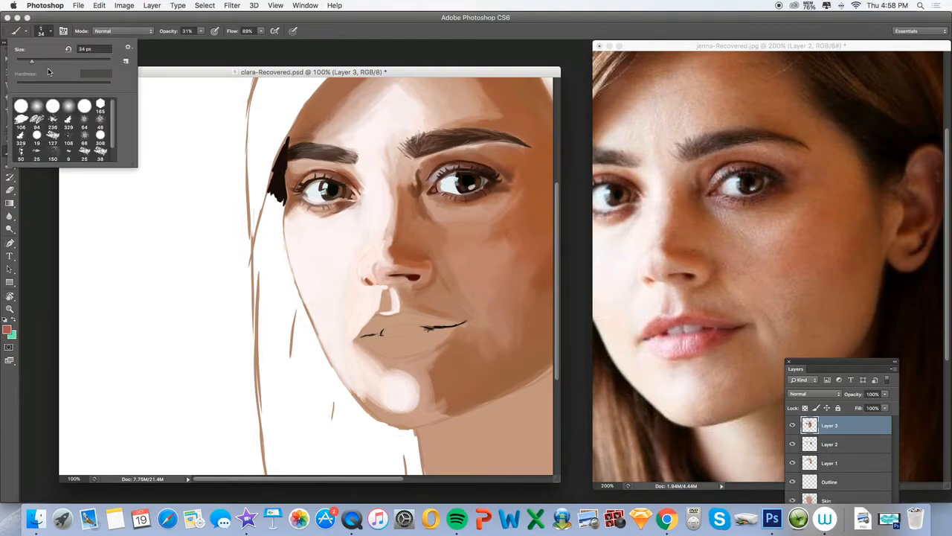
left_click(52, 105)
left_click_drag(31, 63, 25, 61)
left_click_drag(170, 31, 292, 29)
left_click_drag(170, 32, 211, 33)
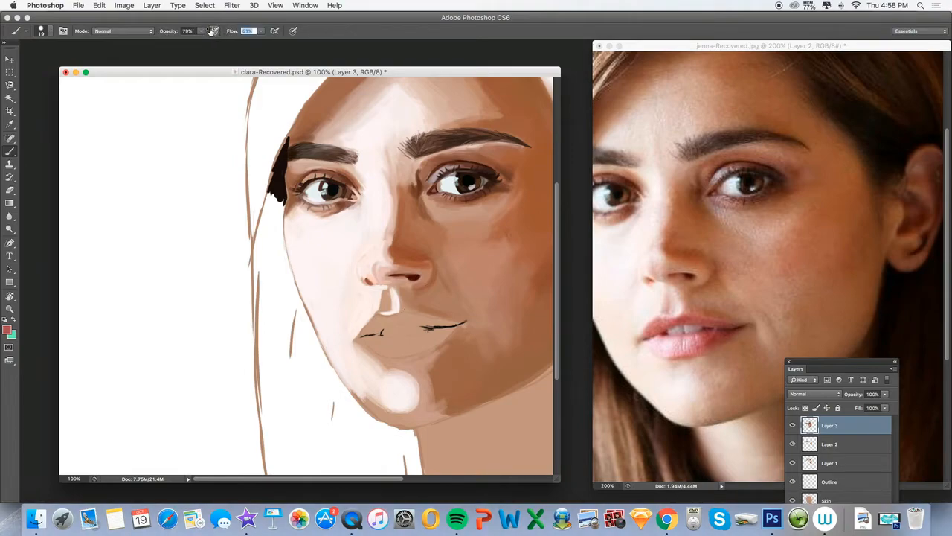
mouse_move(403, 317)
left_mouse_down()
mouse_move(425, 321)
mouse_move(382, 318)
mouse_move(417, 316)
mouse_move(409, 315)
left_mouse_up()
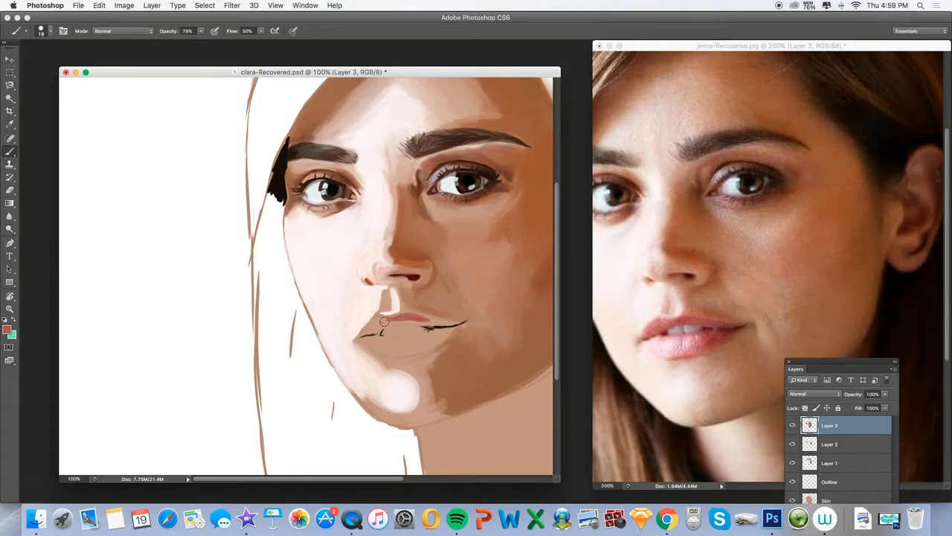
left_click_drag(452, 322, 373, 330)
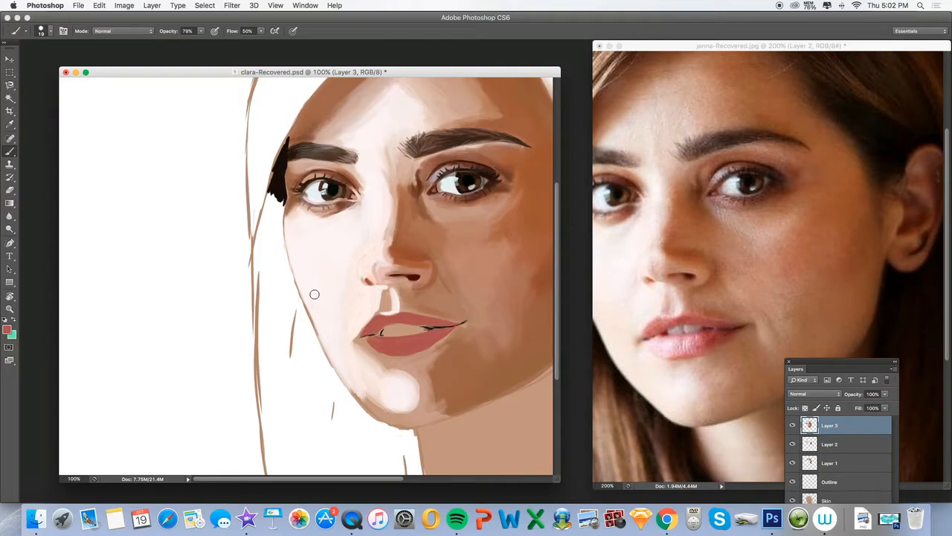
Step: Fill the gap between the lips with a mauve tone sampled from the reference photo
left_click(9, 124)
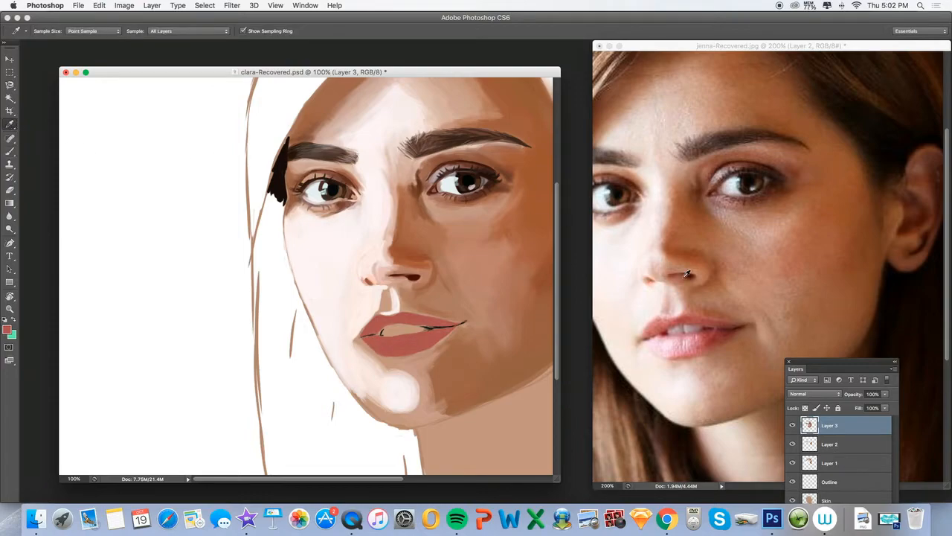
left_click(679, 306)
left_click(10, 151)
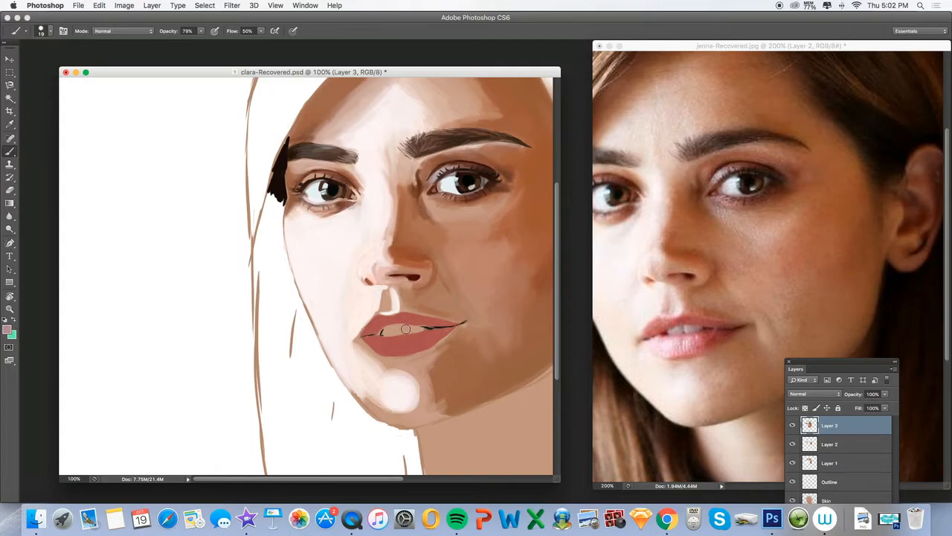
left_click_drag(411, 329, 387, 332)
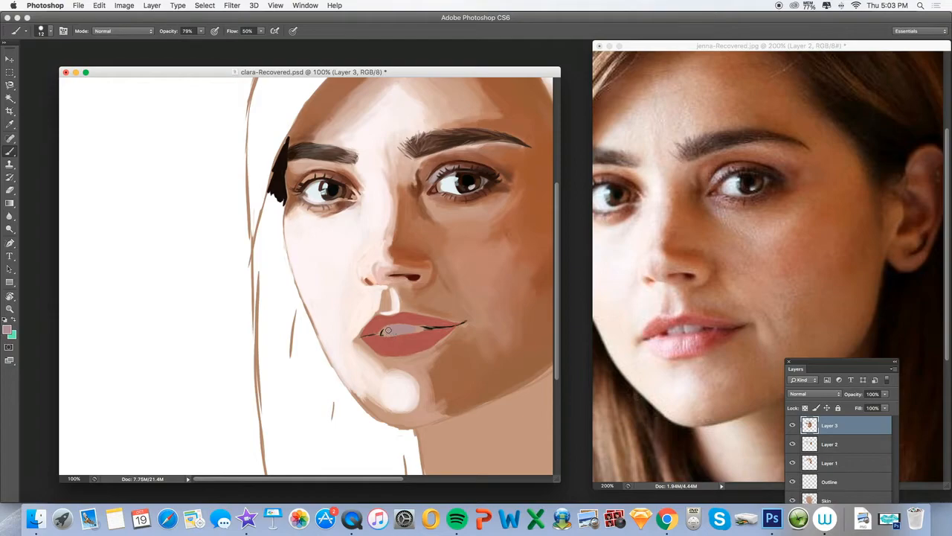
Step: Paint the left part of the upper lip with pink tones sampled from the reference lips, using a 12 px brush
left_click(9, 124)
left_click(708, 320)
key("b")
key("i")
left_click(651, 324)
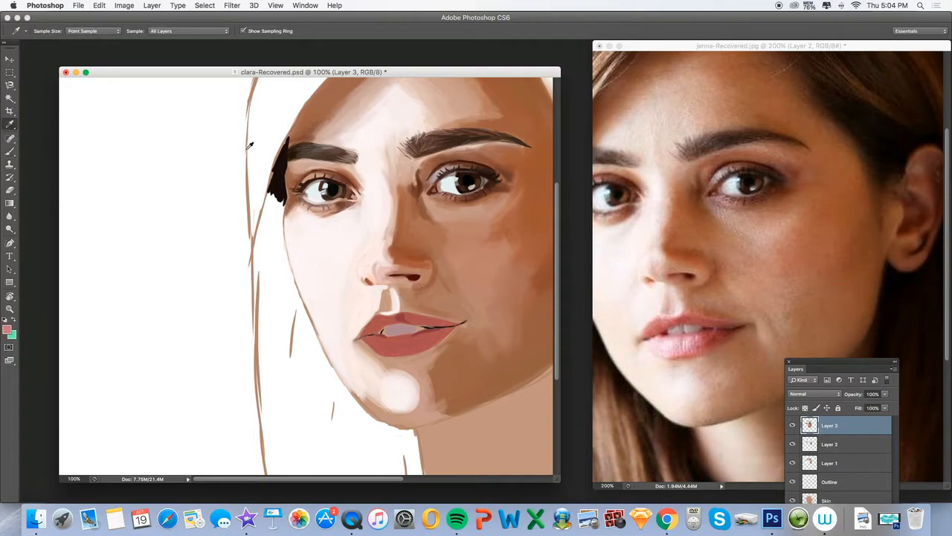
left_click(10, 151)
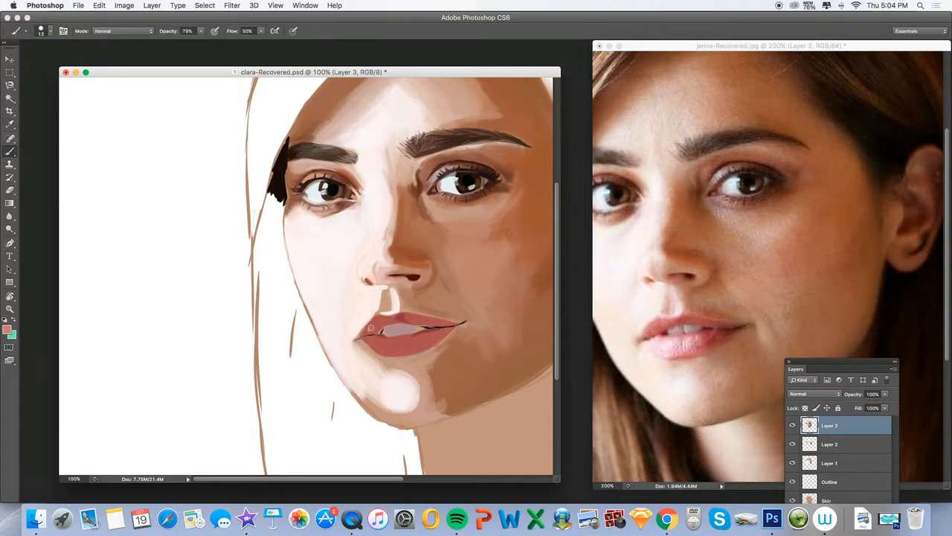
left_click_drag(360, 336, 366, 327)
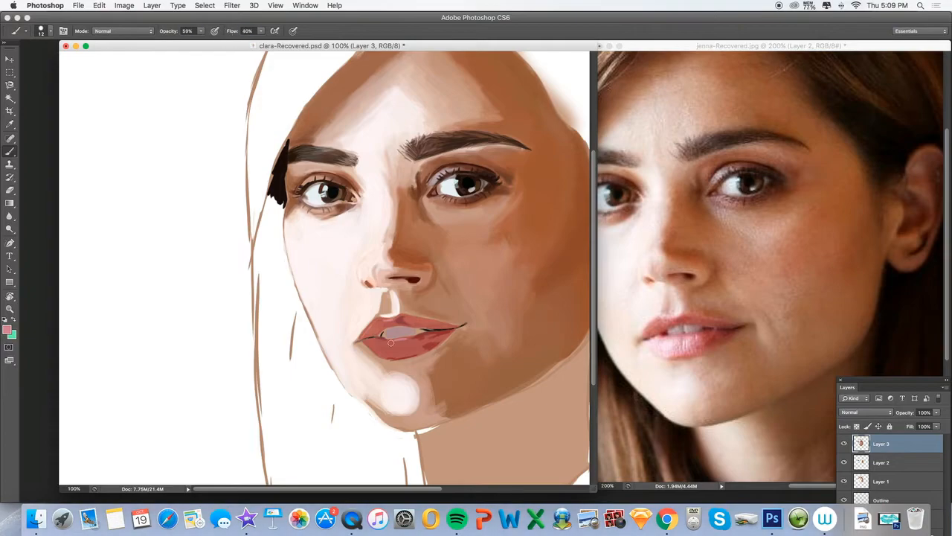
Step: Darken the line between the lips with a sampled dark red, using an 8 px brush at 100% opacity and 40% flow
key("shift+4")
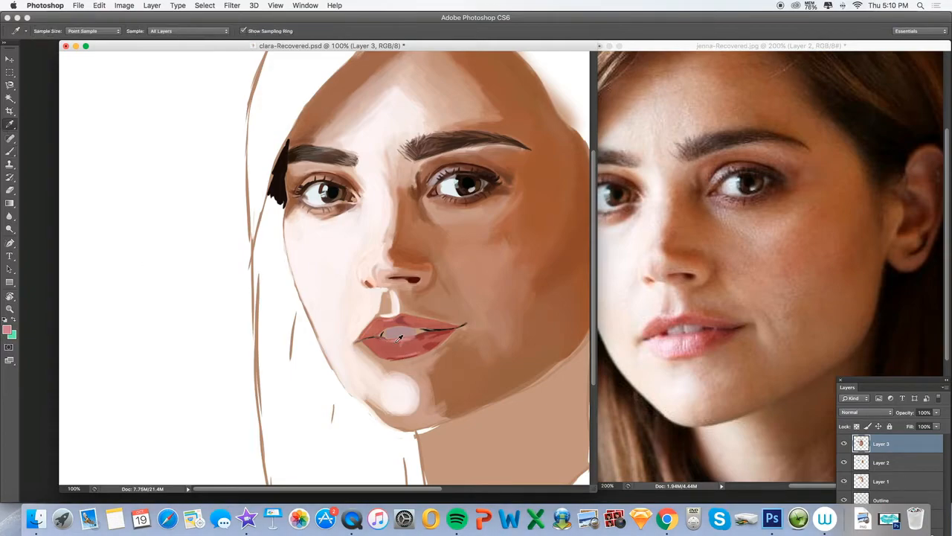
left_click(10, 124)
left_click(718, 330)
left_click(9, 152)
left_click(50, 32)
type("8")
key("Return")
key("0")
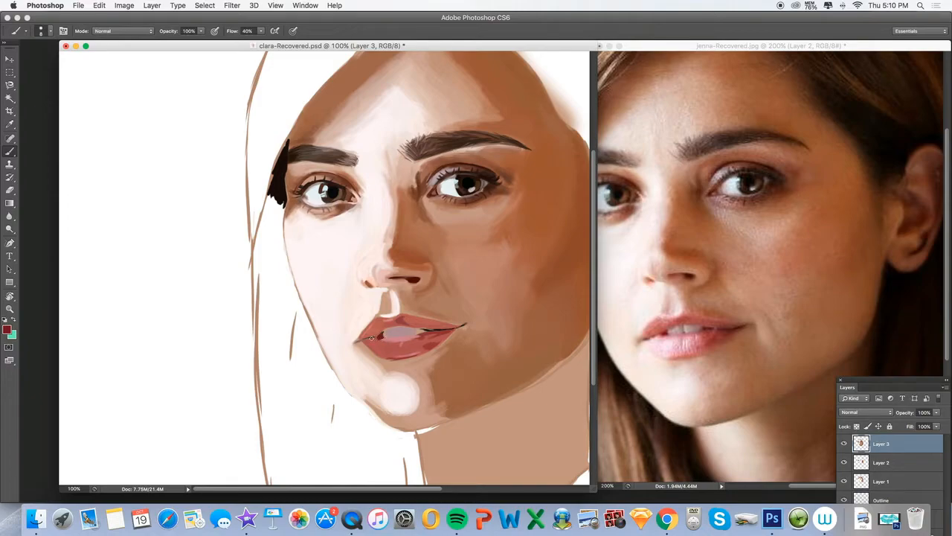
left_click(383, 331, "alt")
mouse_move(362, 334)
left_mouse_down()
mouse_move(396, 317)
mouse_move(453, 325)
left_mouse_up()
Step: Paint the lower lip with pink sampled from the reference and retouch the skin of the philtrum above the mouth
left_click(691, 343, "alt")
left_click_drag(365, 341, 399, 347)
mouse_move(389, 312)
left_mouse_down()
mouse_move(390, 292)
mouse_move(391, 312)
mouse_move(377, 320)
left_mouse_up()
left_click(385, 305, "alt")
left_click(378, 308, "alt")
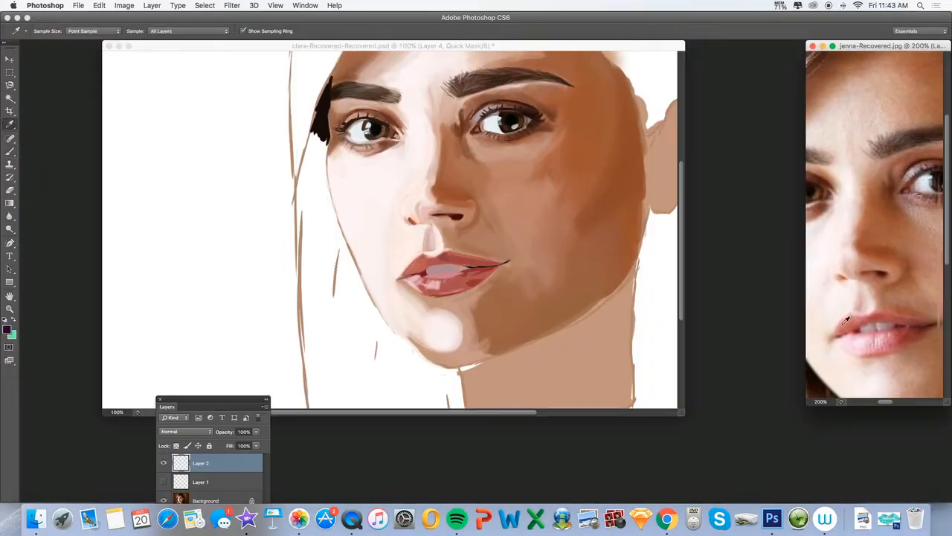
Step: Paint the teeth and lower lip details on Layer 4 with tones sampled from the reference mouth
left_click(305, 5)
mouse_move(419, 268)
left_mouse_down()
mouse_move(444, 265)
mouse_move(431, 276)
mouse_move(498, 266)
left_mouse_up()
left_click(883, 326, "alt")
left_click(879, 341, "alt")
left_click(901, 331, "alt")
left_click(907, 323, "alt")
left_click(421, 282, "alt")
left_click_drag(426, 270, 457, 284)
left_click(439, 284, "alt")
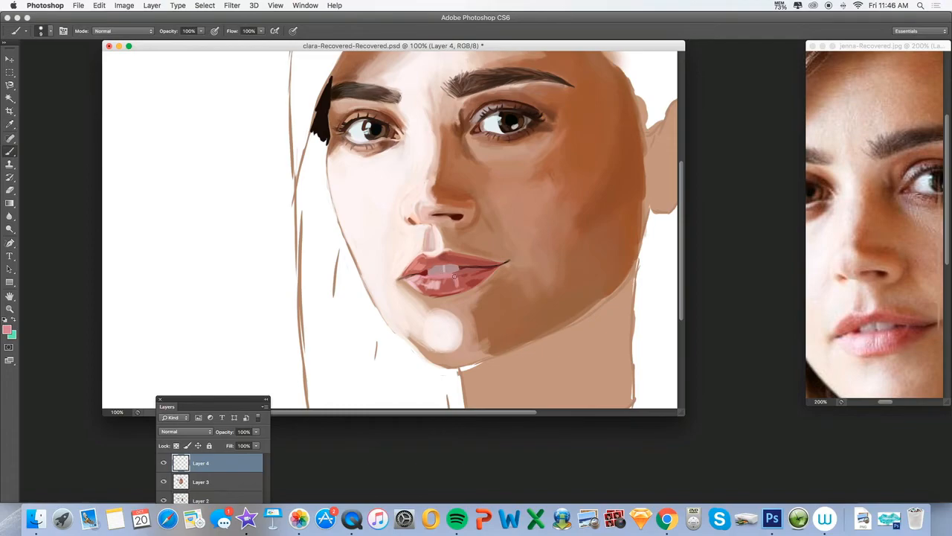
Step: Refine the top edge of the upper lip with sampled skin and lip tones
left_click(659, 224, "alt")
left_click_drag(426, 256, 453, 254)
left_click(421, 261, "alt")
key("z")
left_click(323, 290, "alt")
left_click(512, 335)
left_click(512, 335)
key("b")
left_click(899, 298, "alt")
mouse_move(448, 313)
left_mouse_down()
mouse_move(482, 318)
mouse_move(441, 308)
left_mouse_up()
left_click(434, 304, "alt")
Step: Paint pale pink highlights on the lower lip with sampled tones and the brush at 70% opacity and 49% flow
left_click(871, 342, "alt")
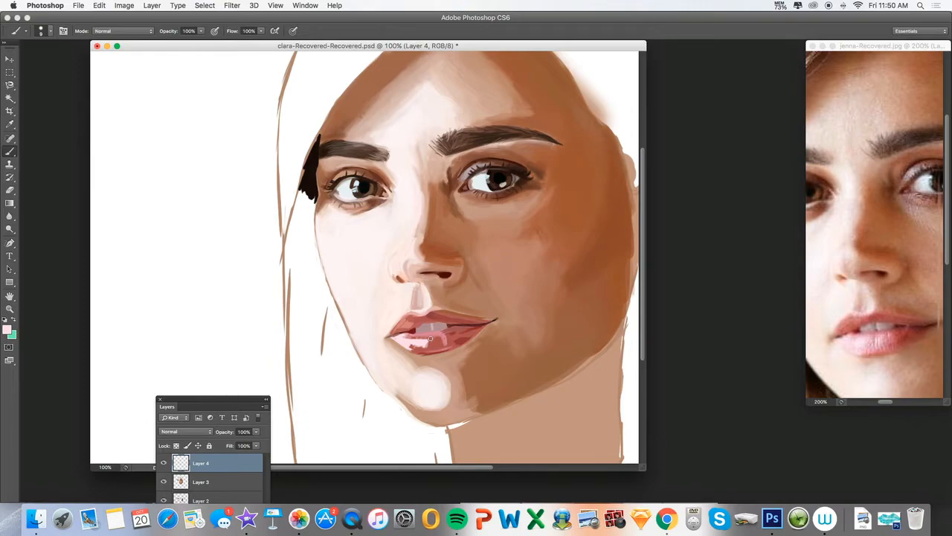
key("i")
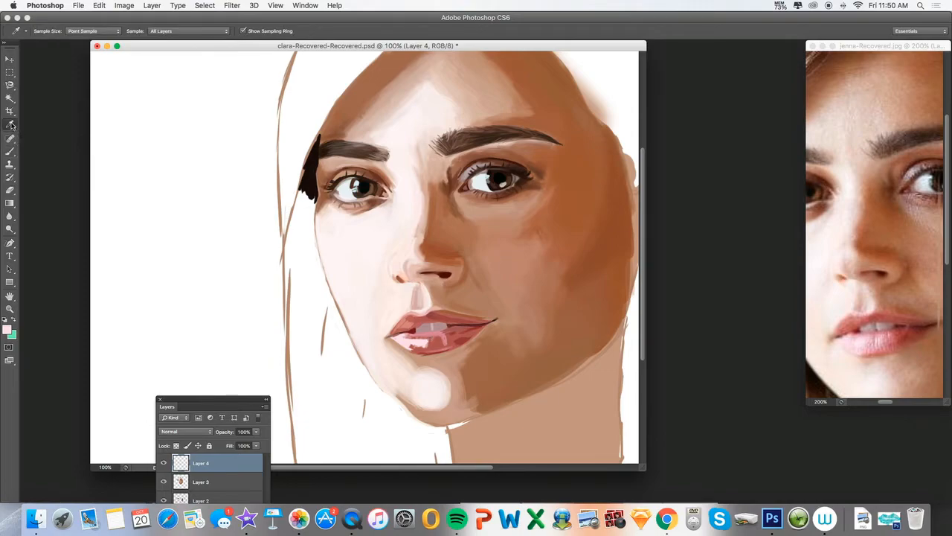
left_click(859, 334)
left_click(861, 336)
left_click(10, 153)
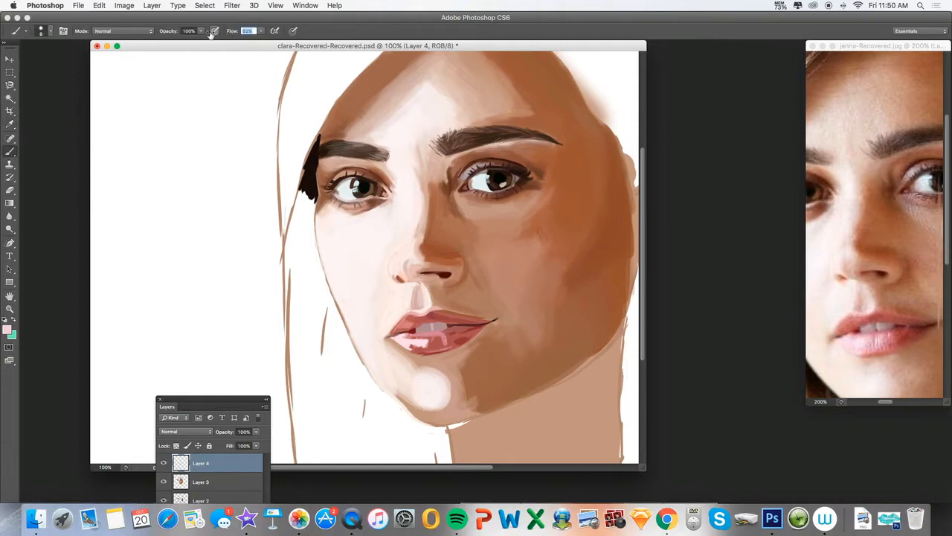
left_click_drag(169, 33, 150, 32)
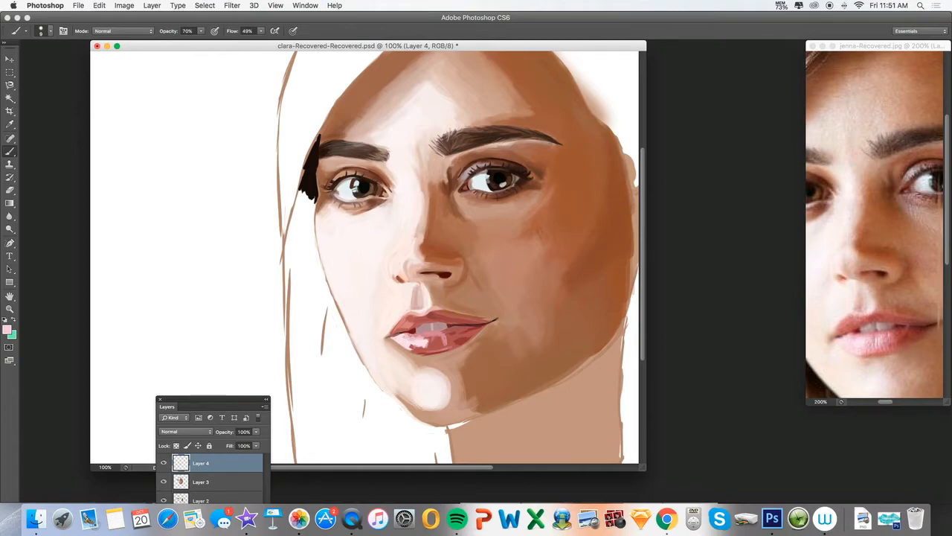
left_click_drag(420, 340, 427, 338)
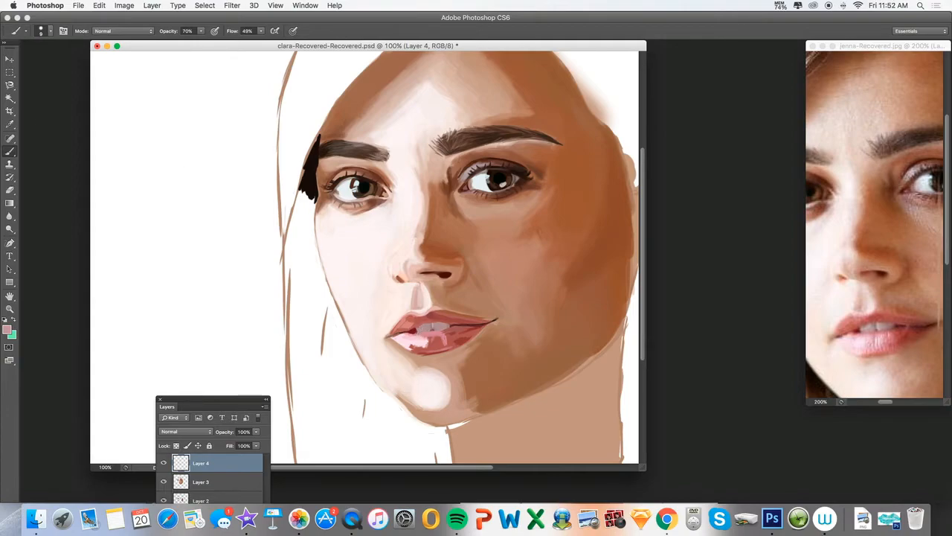
Step: Blend the lower lip with pink sampled from the mouth in the reference photo
key("i")
left_click(868, 326)
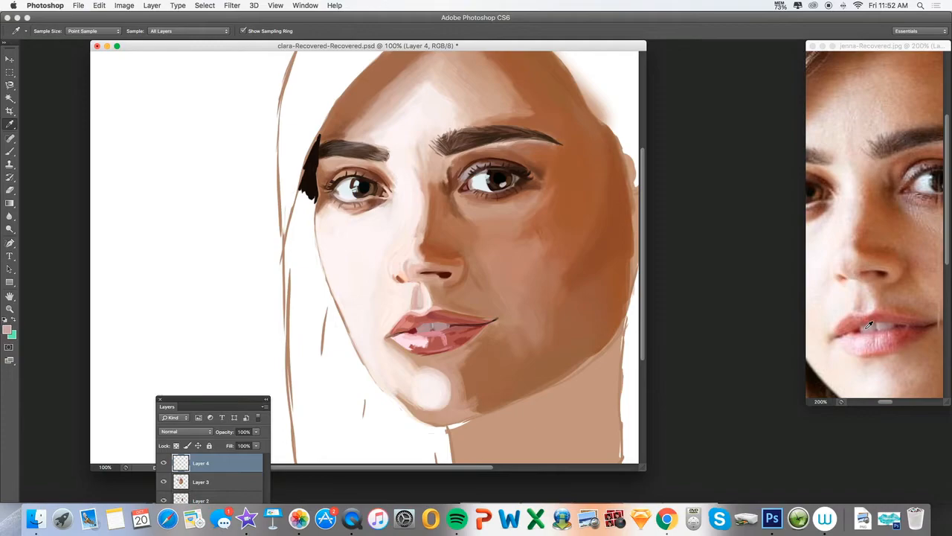
left_click(11, 151)
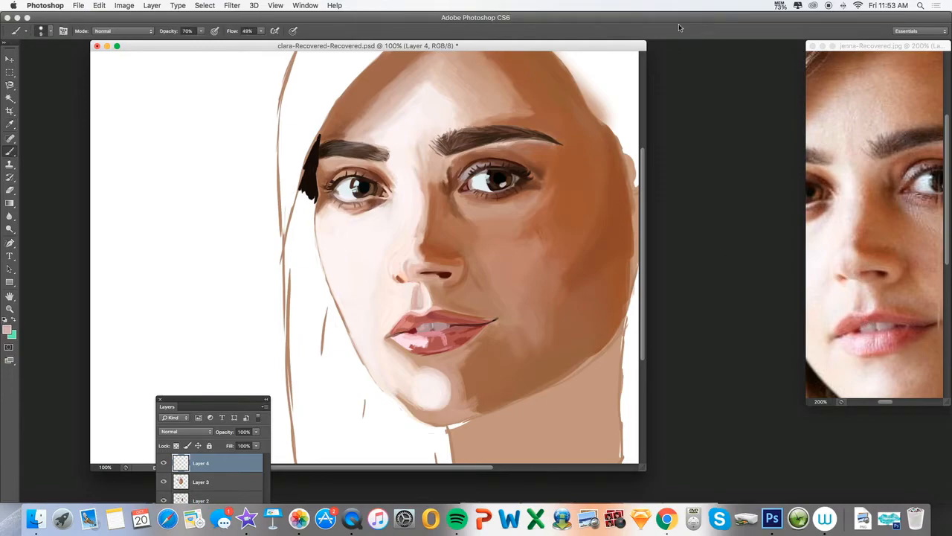
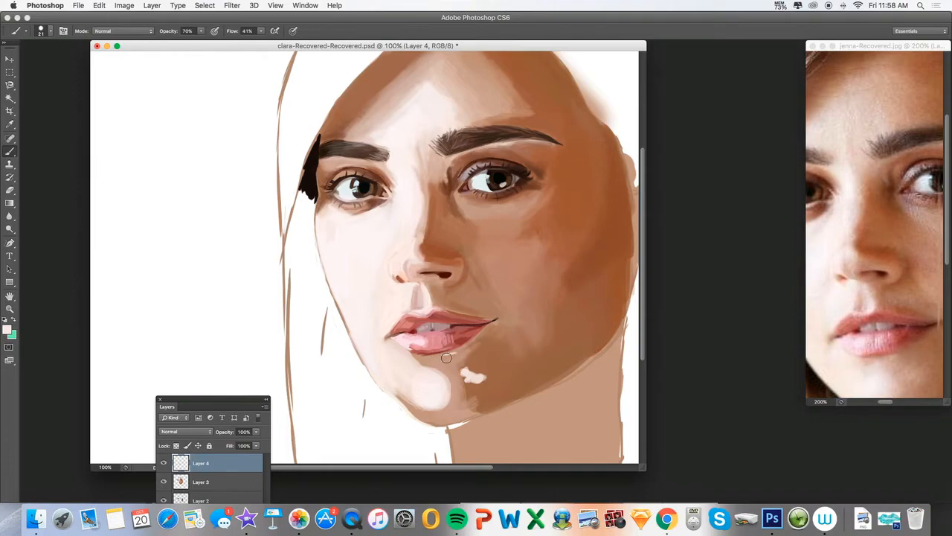
Step: Refine the bottom edge and pink tones of the lower lip with a smaller brush and colours sampled from the painting
key("bracketleft")
key("bracketleft")
left_click(414, 360, "alt")
left_click_drag(415, 358, 451, 355)
left_click(418, 358, "alt")
left_click(465, 334, "alt")
left_click(442, 436, "alt")
left_click(457, 438, "alt")
left_click(50, 31)
left_click_drag(425, 183, 430, 230)
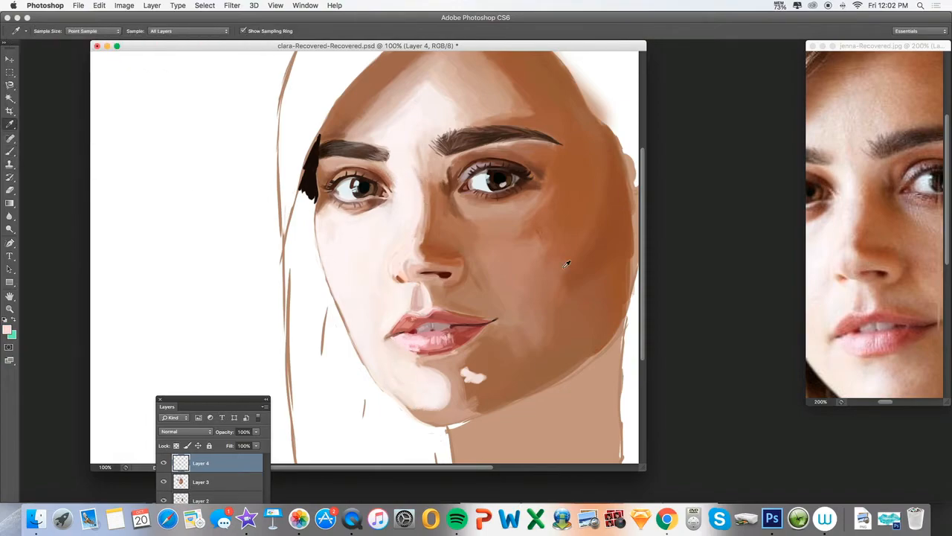
Step: Paint over the middle of the lower lip on Layer 4 with medium pink sampled from the reference lip
left_click(841, 335, "alt")
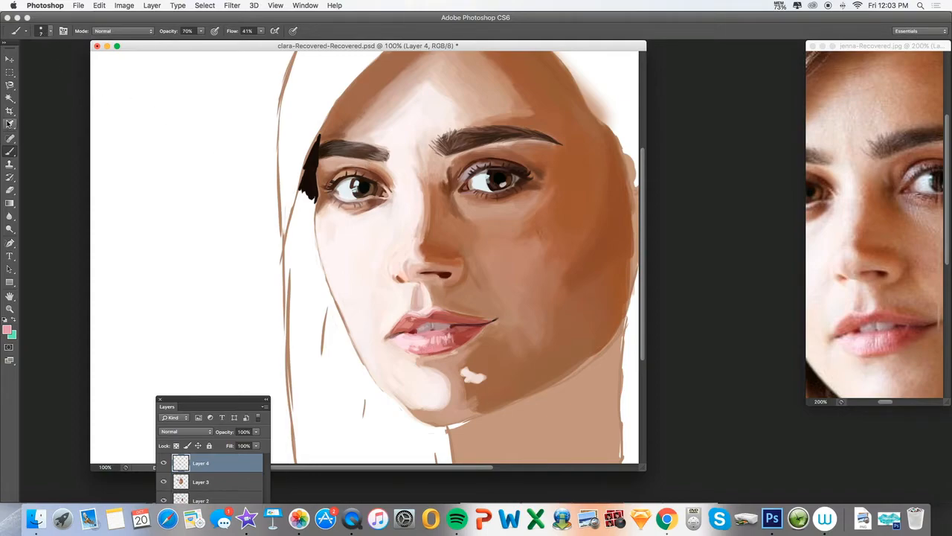
left_click(878, 345)
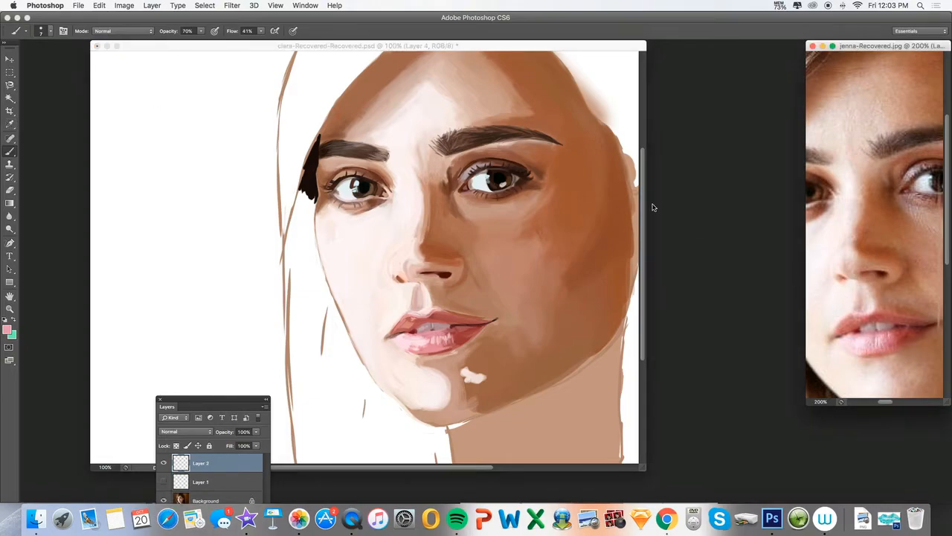
left_click(9, 124)
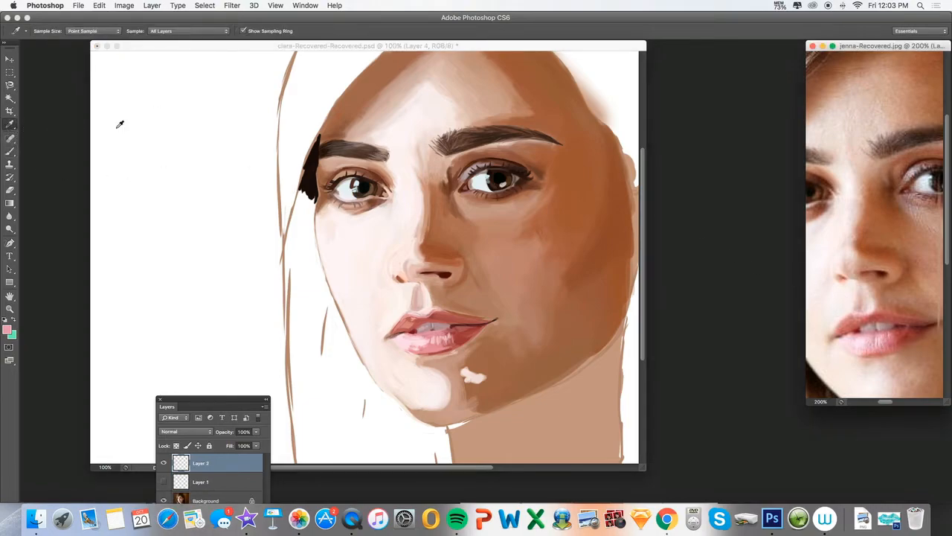
left_click(878, 336)
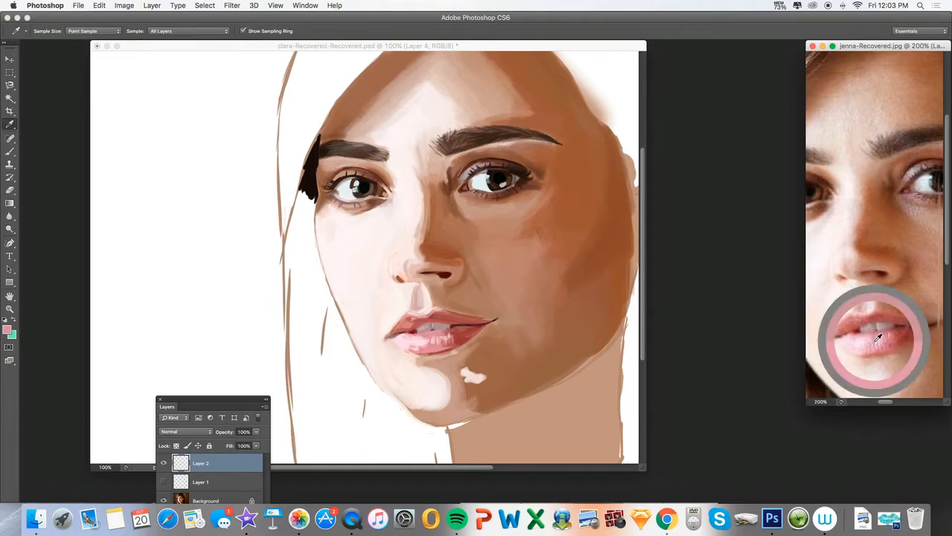
key("b")
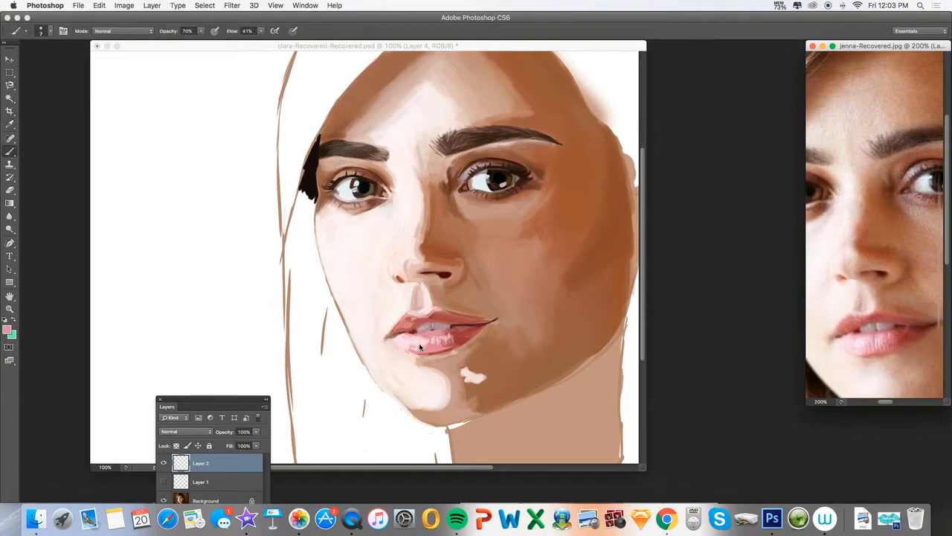
left_click(430, 344)
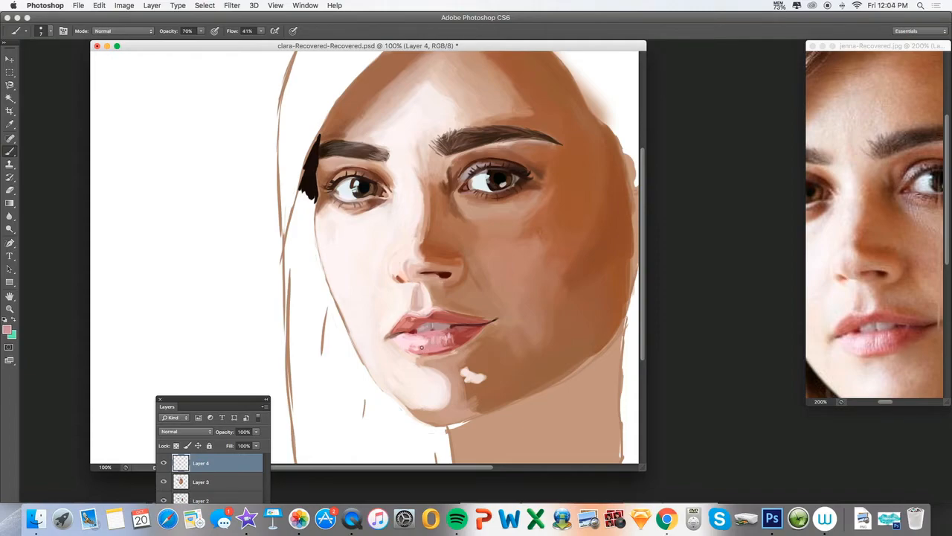
Step: Add pale pink highlights to the lower lip with a light tone sampled from the reference lip
left_click(10, 124)
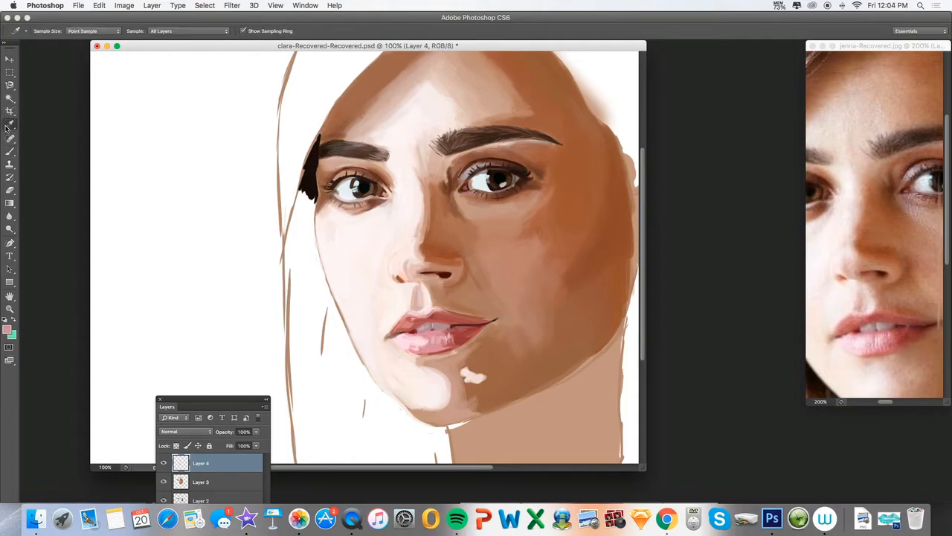
left_click(883, 338)
left_click(884, 336)
left_click(10, 151)
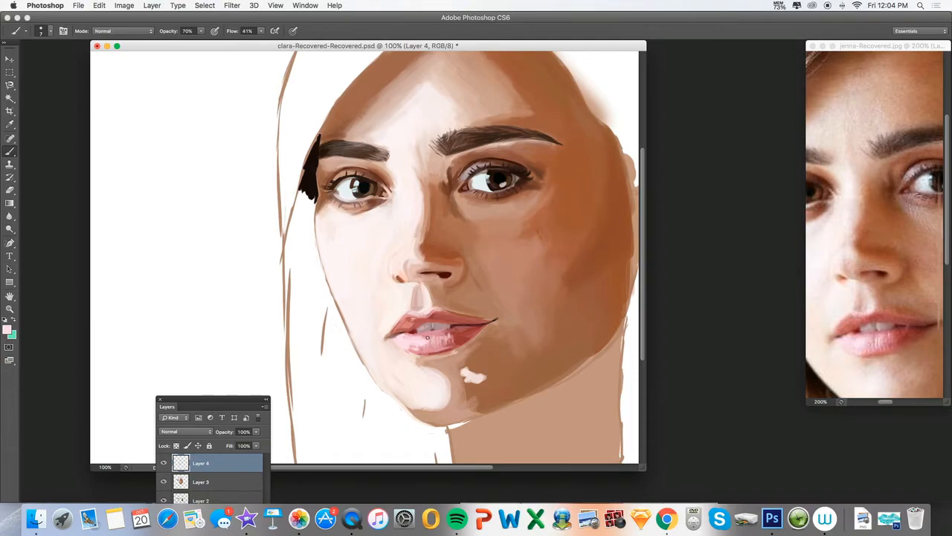
Step: Soften the lower lip's shadowed corner with sampled red and brown, using an 18 px brush at 53% opacity and 34% flow
left_click(477, 333, "alt")
key("i")
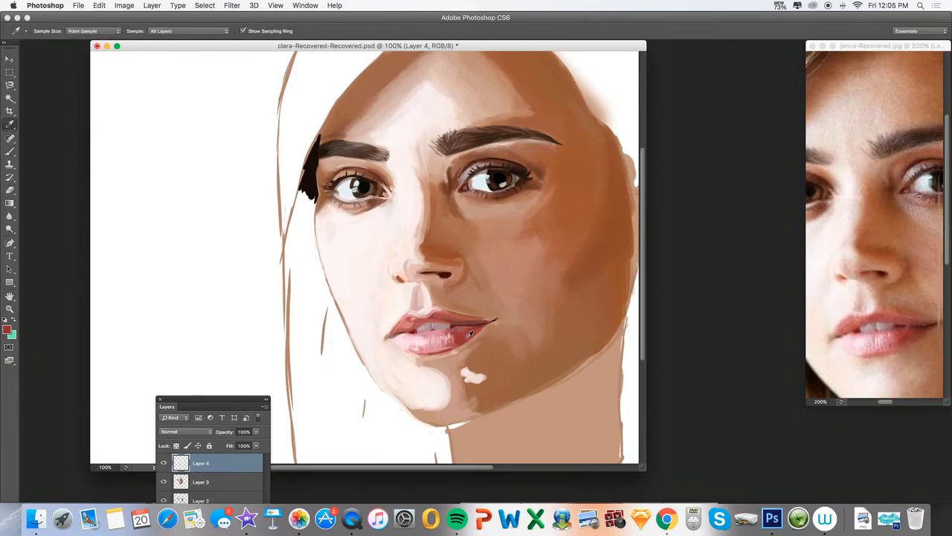
left_click(925, 337)
left_click(9, 152)
left_click(45, 32)
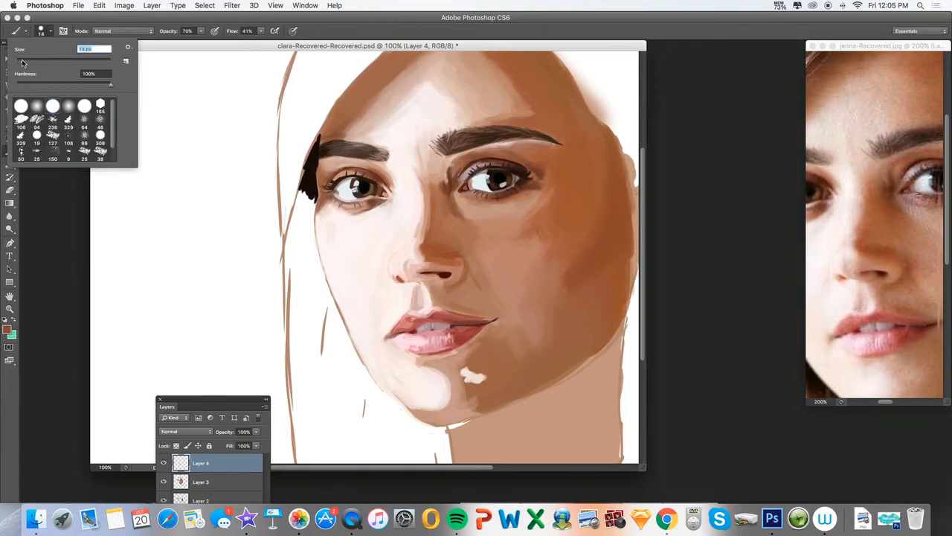
left_click_drag(168, 32, 158, 32)
left_click_drag(227, 32, 221, 32)
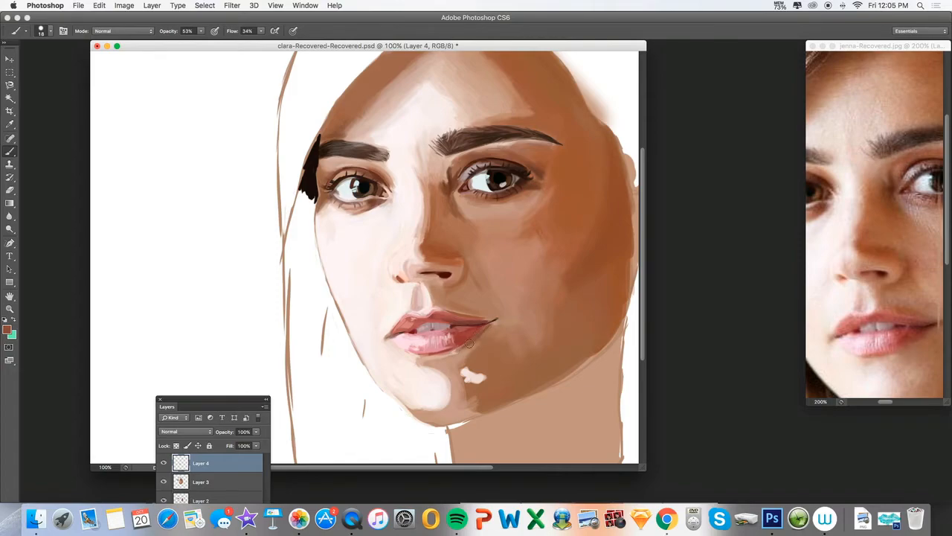
Step: Retouch the lit side of the upper lip with pink and red tones sampled from the reference upper lip
left_click(842, 320)
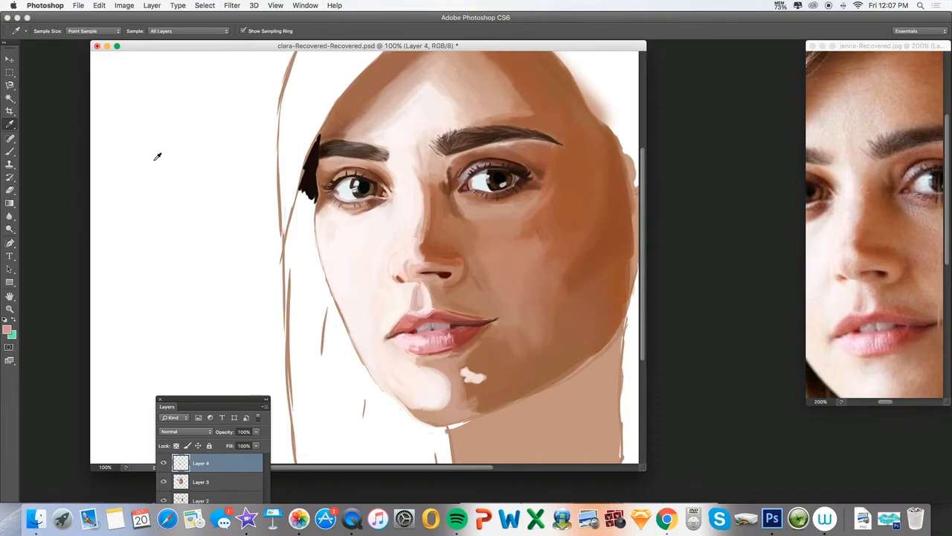
left_click(10, 151)
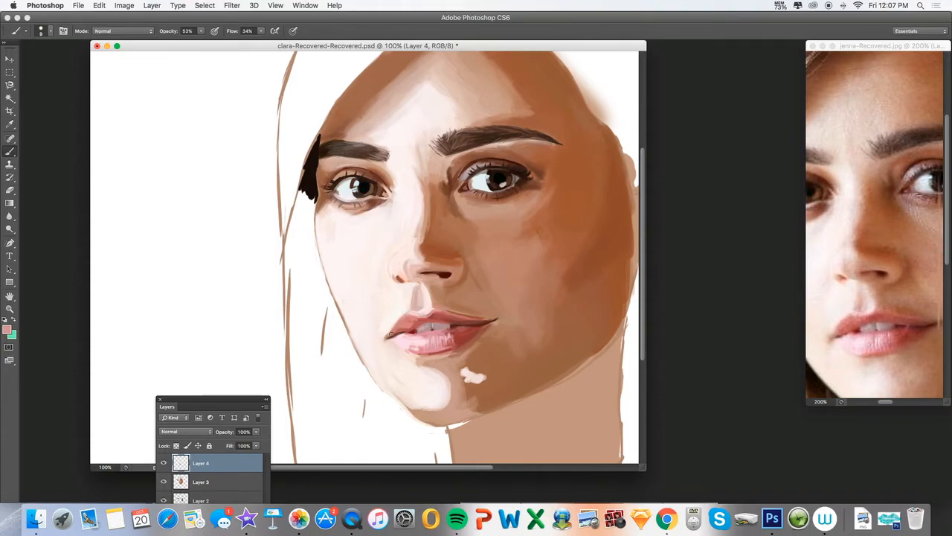
key("i")
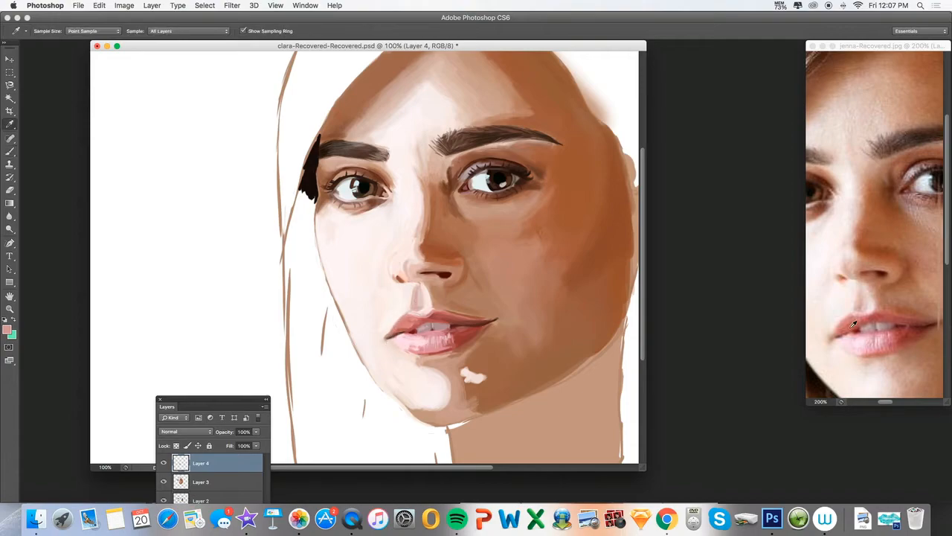
left_click(853, 321)
key("b")
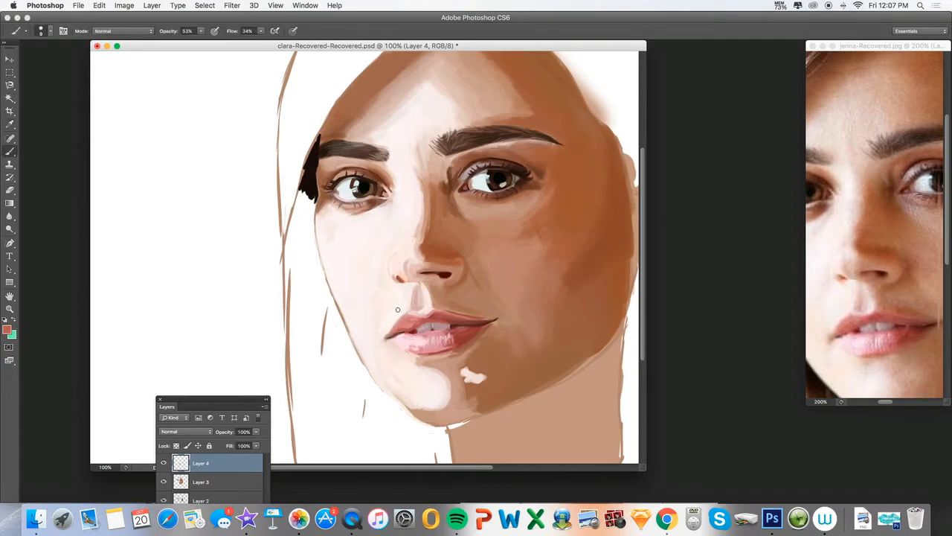
left_click_drag(414, 324, 405, 328)
Step: Paint more pink into the lower lip with a tone sampled from the centre of the reference lip
left_click(11, 124)
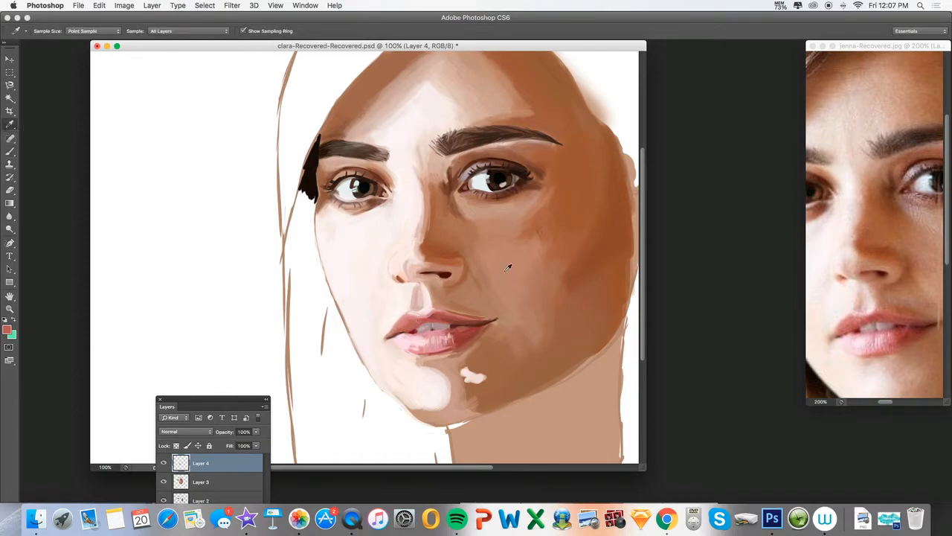
left_click(877, 331)
left_click(9, 151)
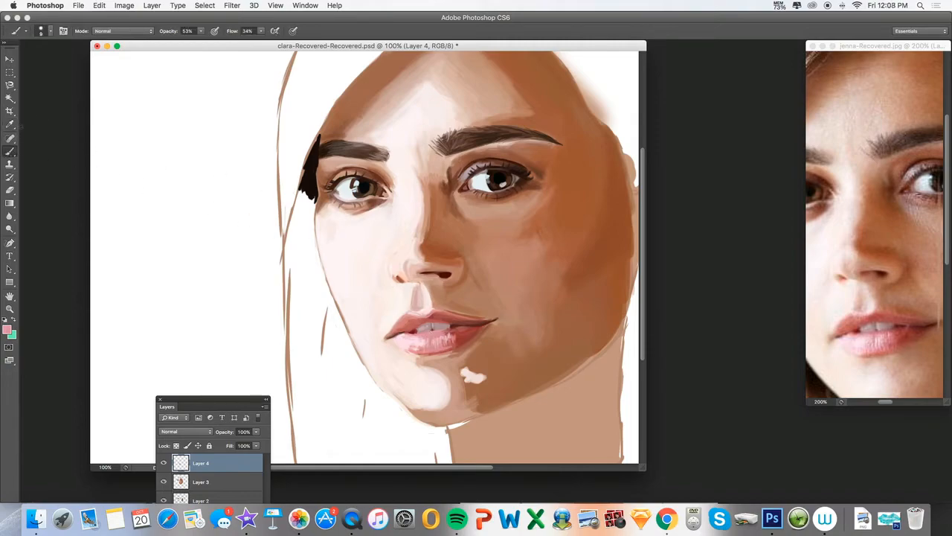
Step: Paint fine pale pink highlights on the lower lip with a sampled tone and a 3 px brush at 100% opacity and flow
key("i")
left_click(882, 336)
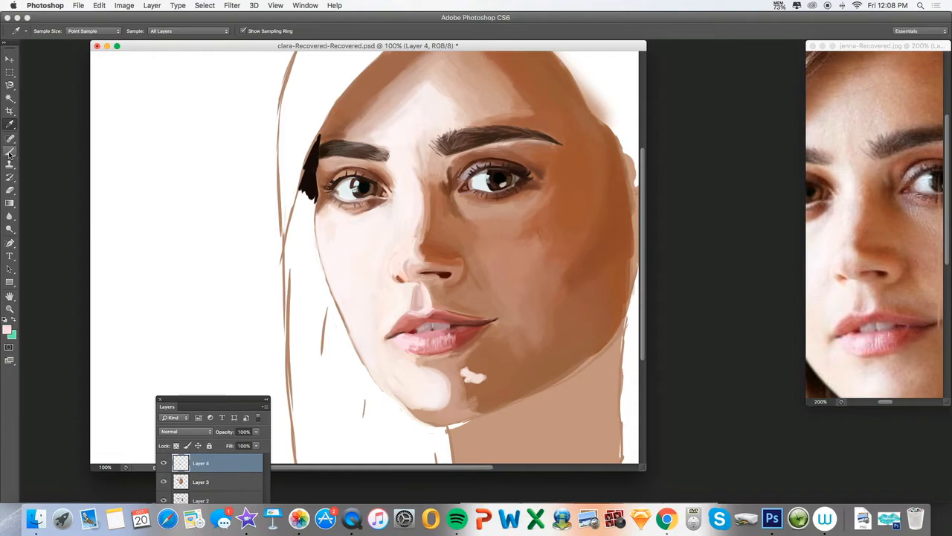
left_click(9, 152)
left_click_drag(166, 32, 277, 32)
left_click(43, 31)
left_click(18, 65)
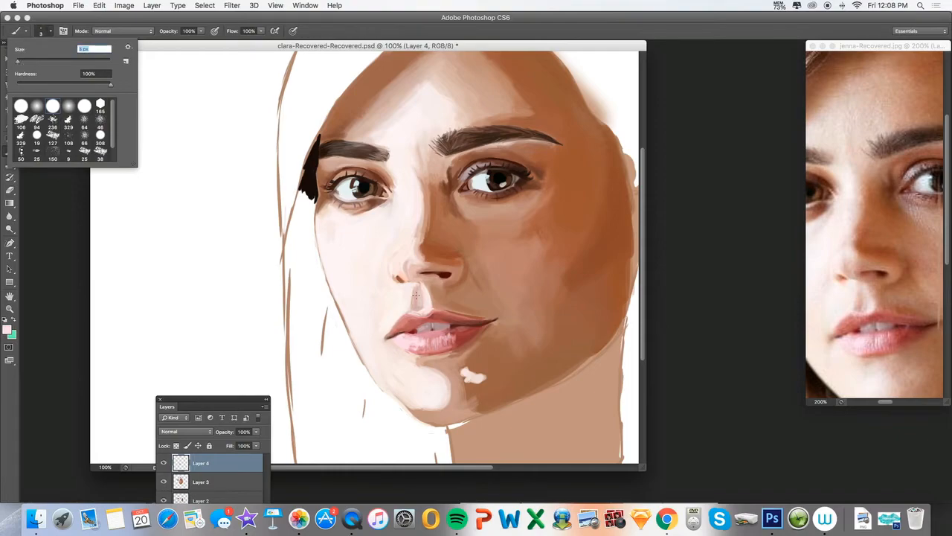
left_click(436, 340)
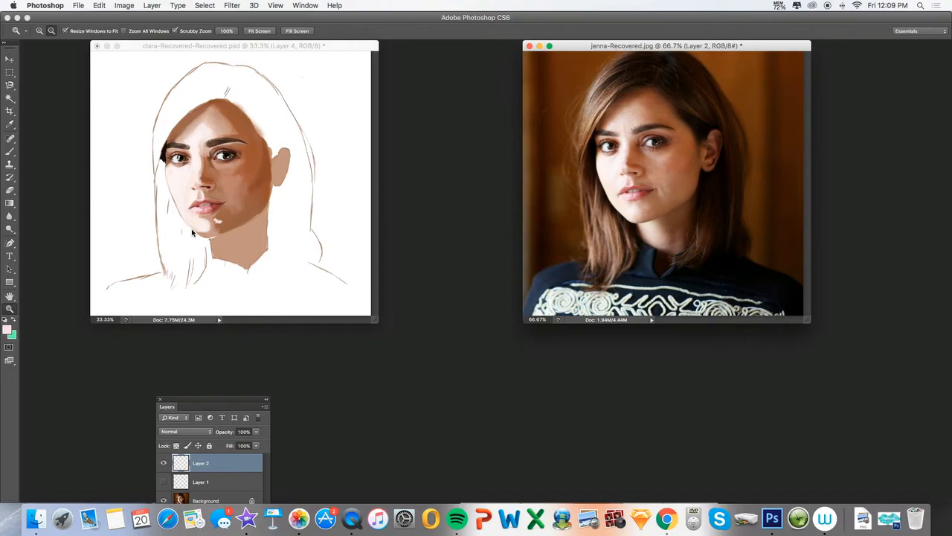
Step: Merge Layer 4 of the portrait down into Layer 3, and the merged layer down into Layer 2
left_click_drag(198, 400, 450, 117)
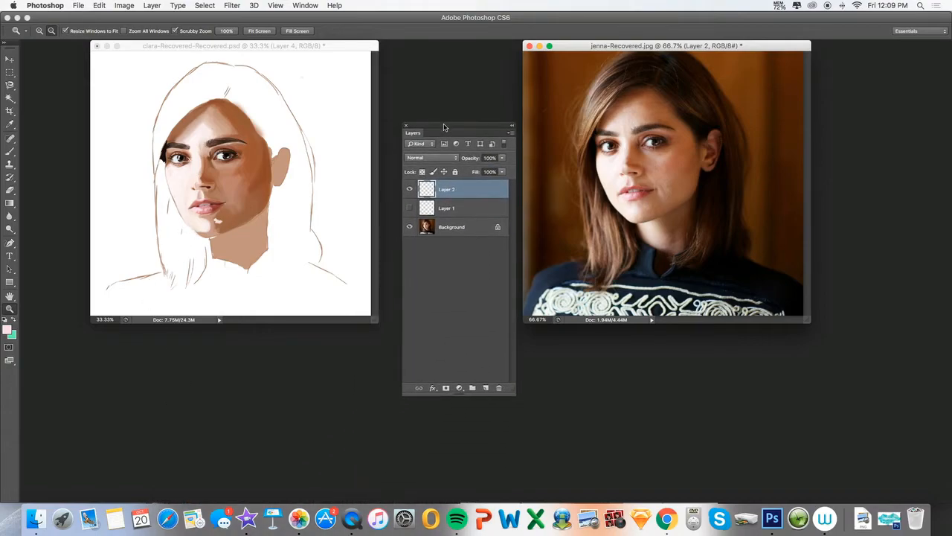
left_click(270, 45)
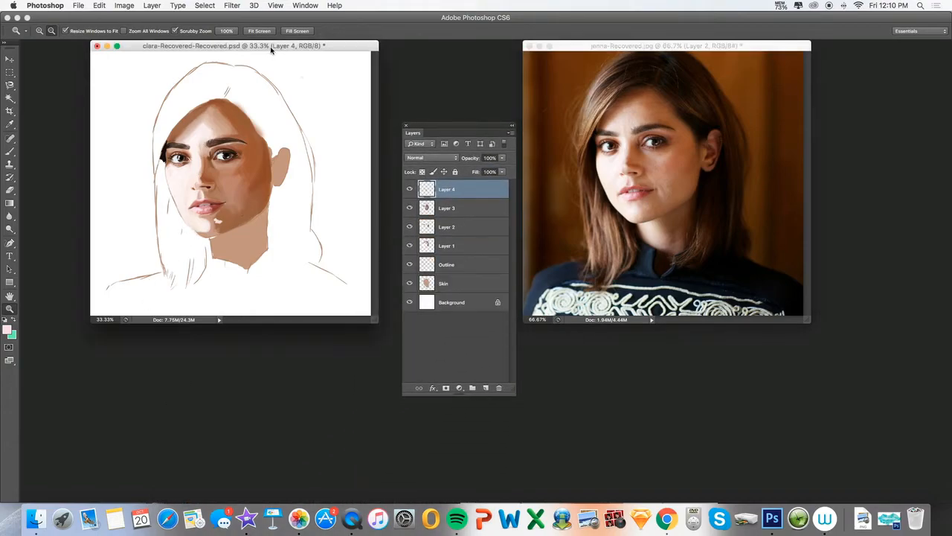
right_click(477, 192)
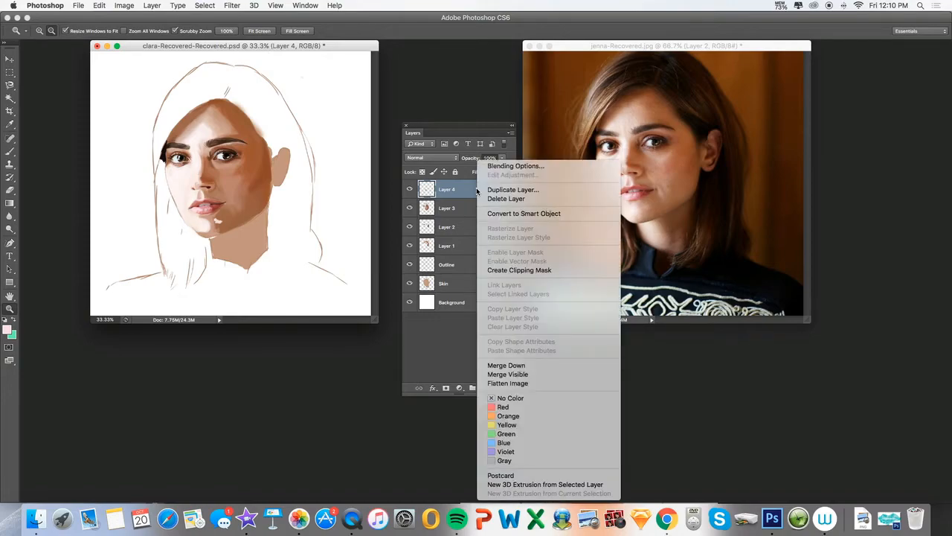
left_click(496, 366)
left_click(409, 191)
left_click(409, 191)
right_click(473, 193)
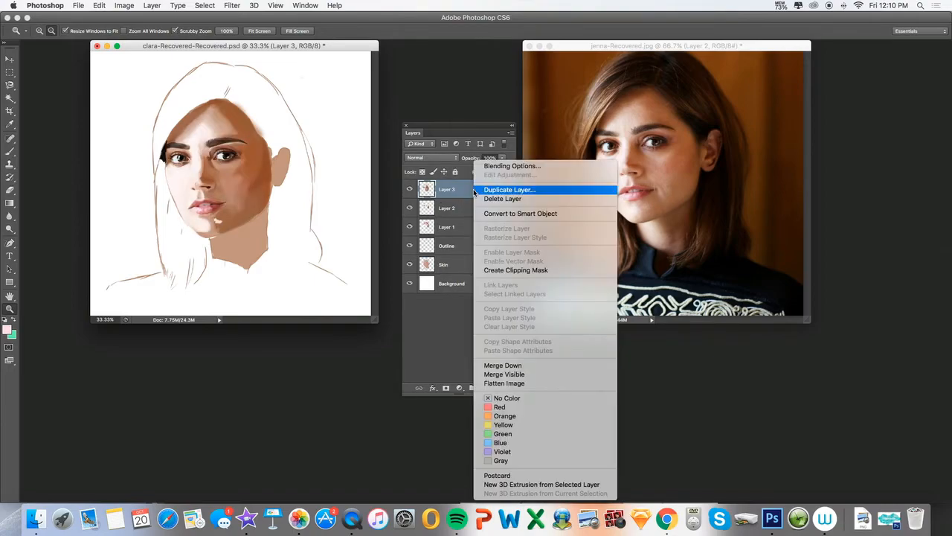
left_click(496, 365)
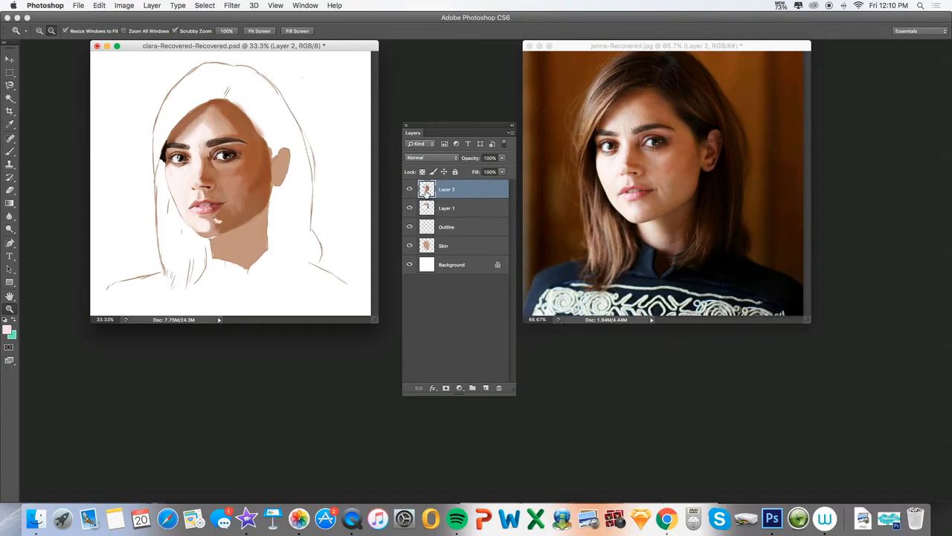
Step: Merge Layer 2 down successively through Layer 1 and Outline into the Skin layer
right_click(469, 195)
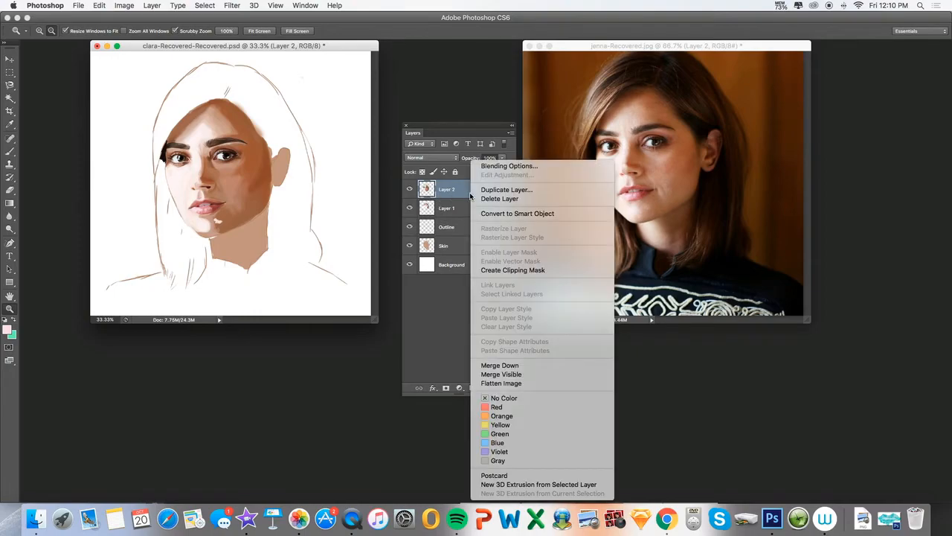
left_click(477, 366)
right_click(475, 188)
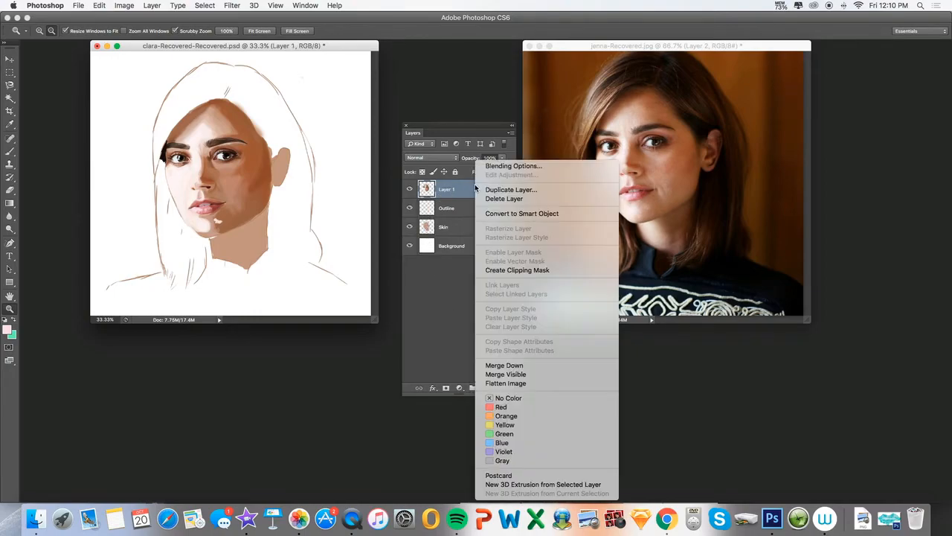
left_click(504, 367)
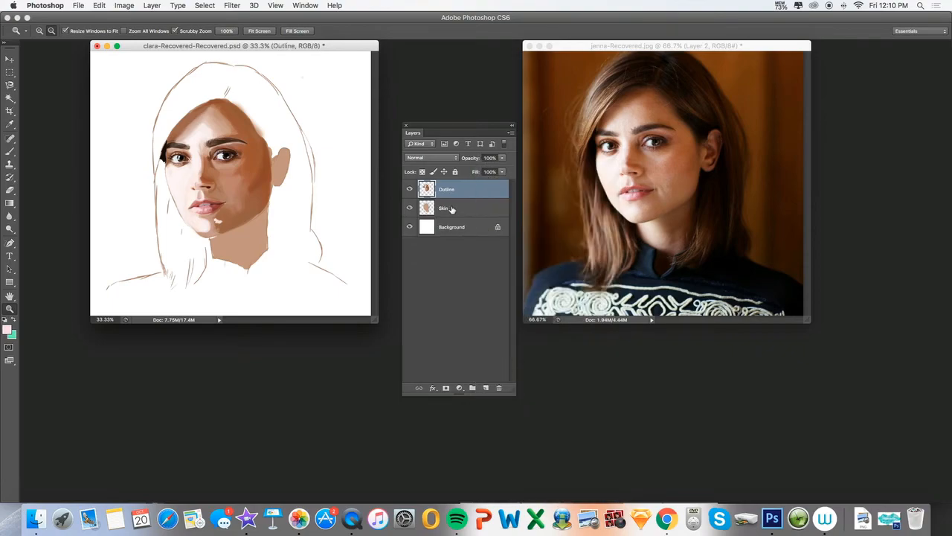
right_click(471, 189)
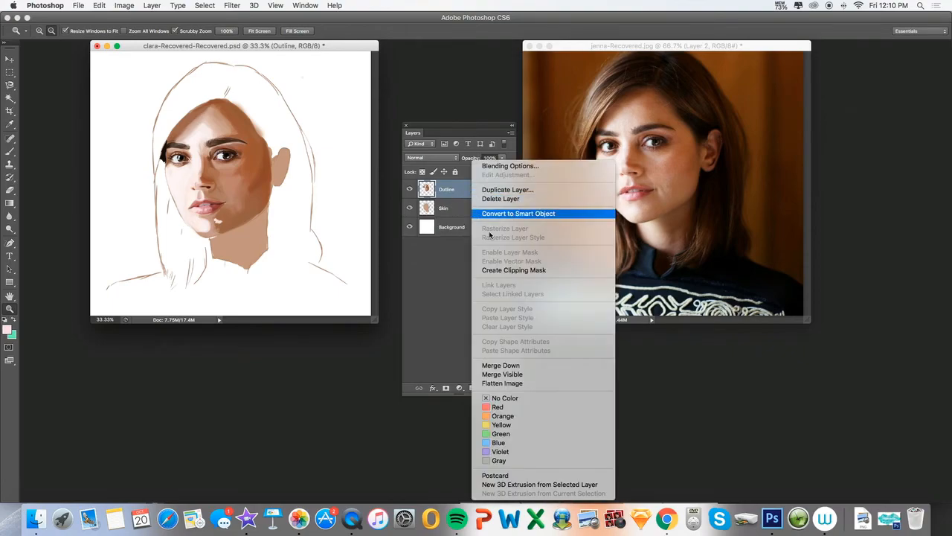
left_click(503, 366)
left_click(409, 190)
left_click(409, 190)
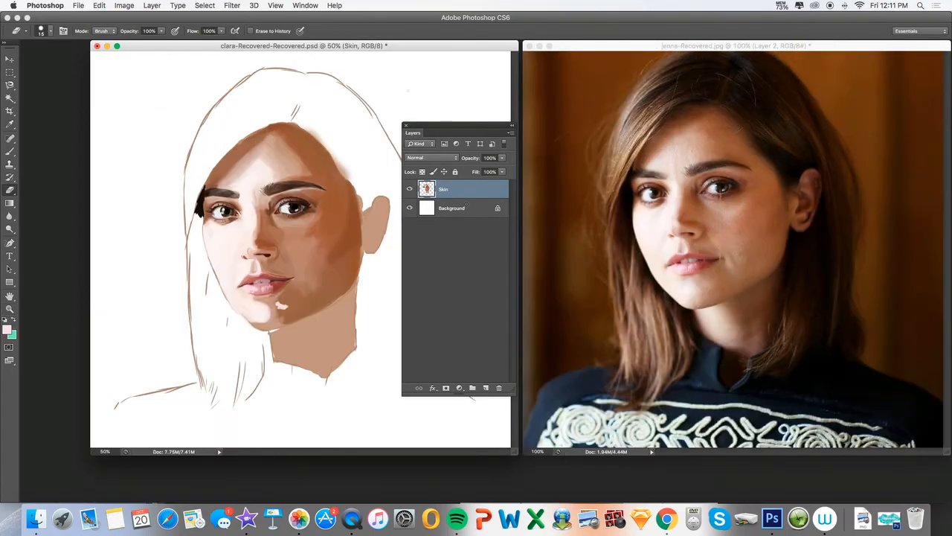
Step: Select the Background layer and set the foreground colour to dark blue (#112164)
left_click(453, 207)
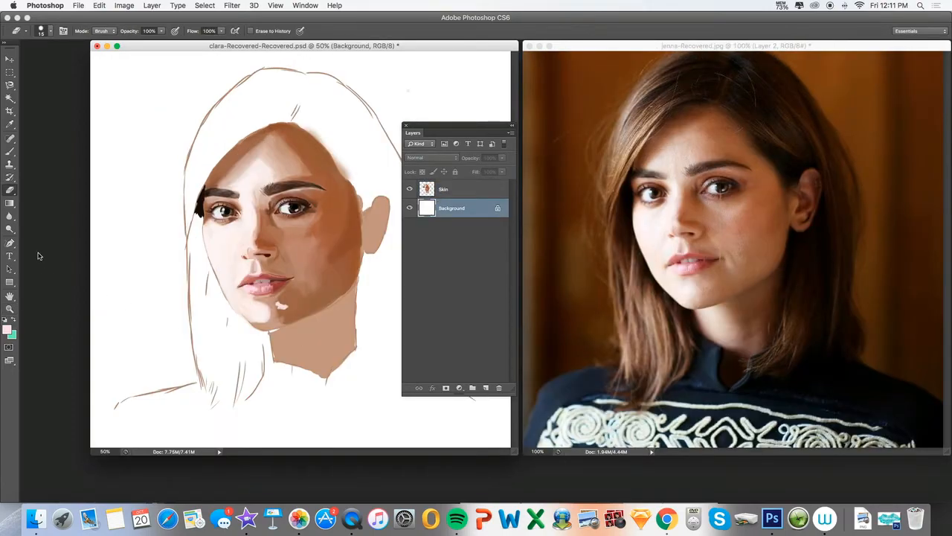
left_click(9, 329)
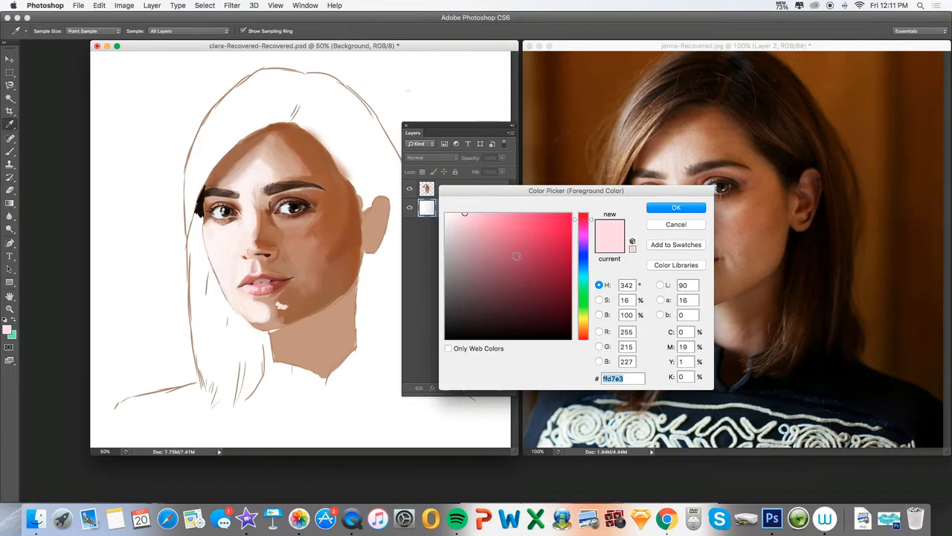
left_click(584, 259)
mouse_move(537, 276)
left_mouse_down()
mouse_move(465, 299)
mouse_move(531, 300)
mouse_move(550, 290)
left_mouse_up()
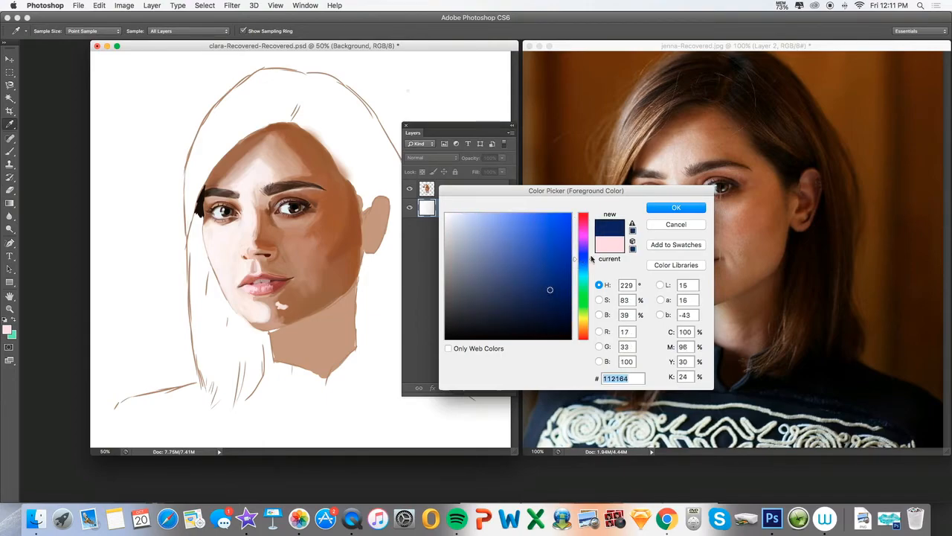
left_click(659, 209)
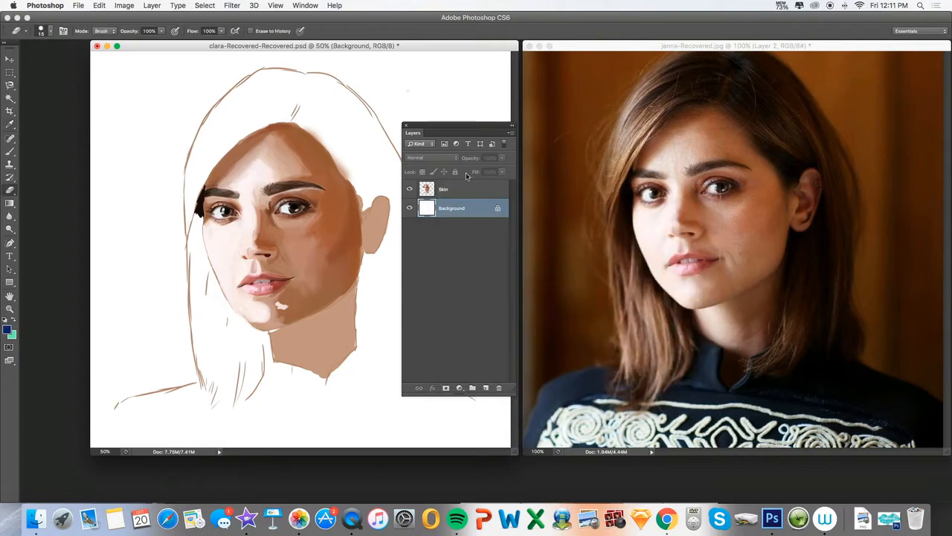
Step: Fill the portrait's white Background layer with the dark blue foreground colour using the Paint Bucket tool
left_click(10, 204)
left_click(11, 203)
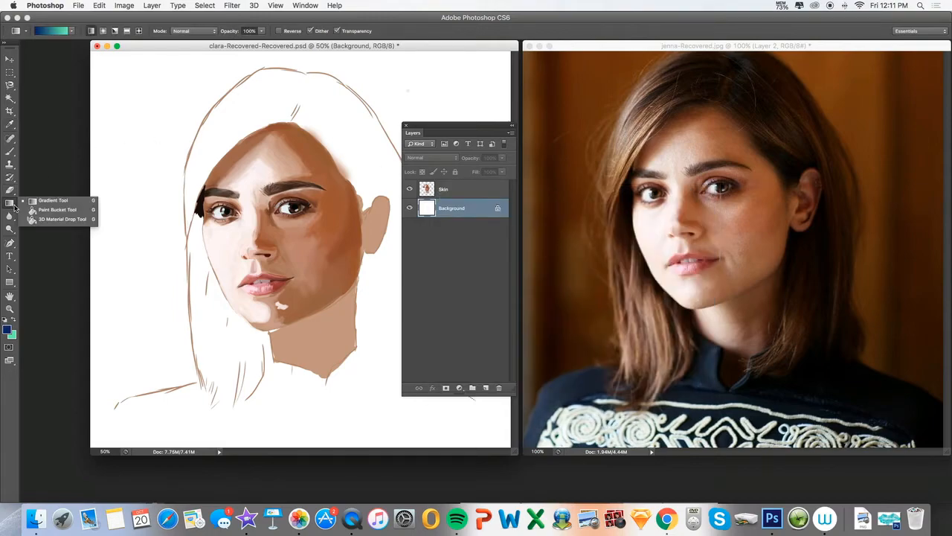
left_click(50, 211)
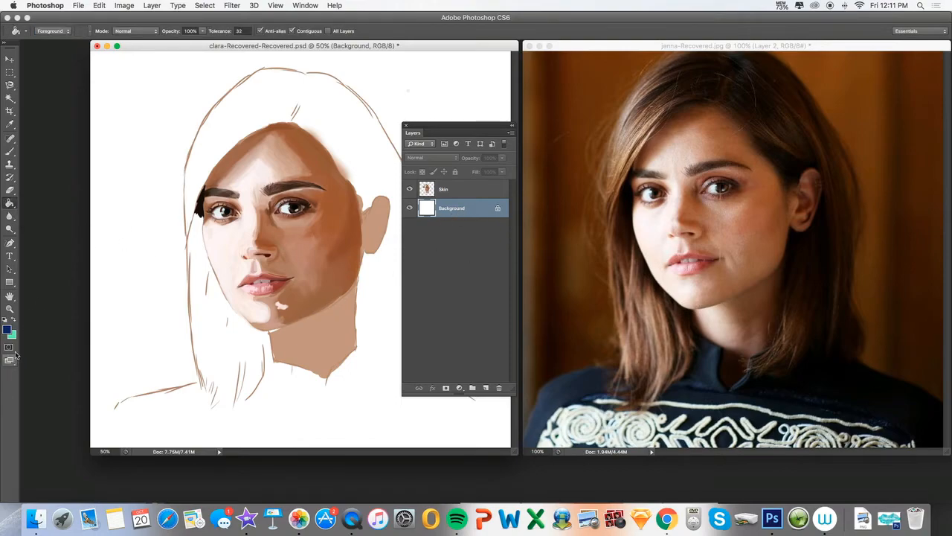
left_click(113, 253)
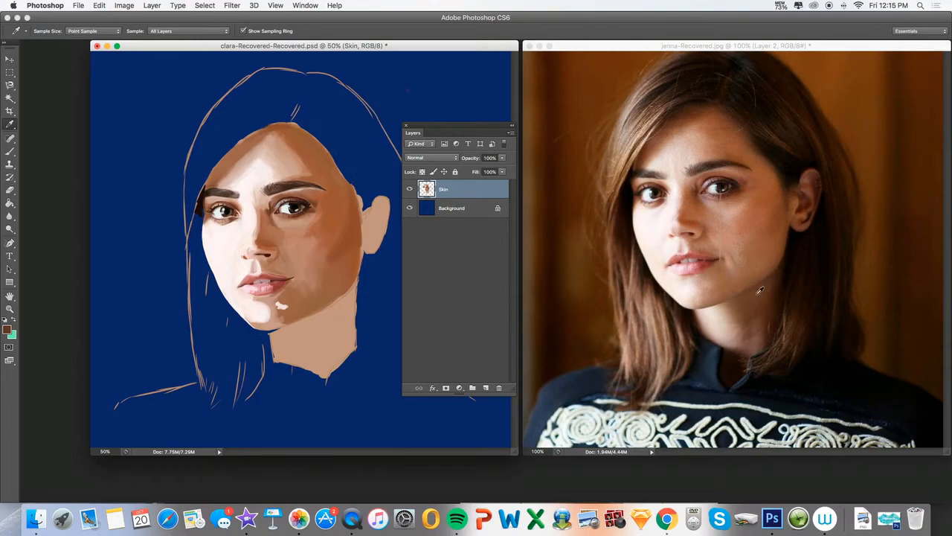
Step: Darken the underside of the jaw and shade the neck below the ear in dark brown, using 42 px, 30% opacity and 28% flow for the neck
left_click(10, 151)
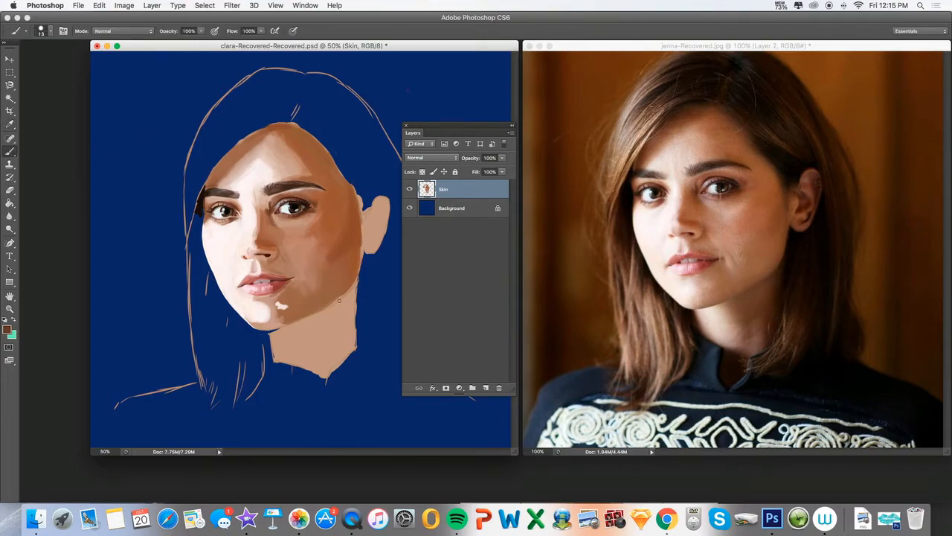
left_click_drag(306, 318, 326, 307)
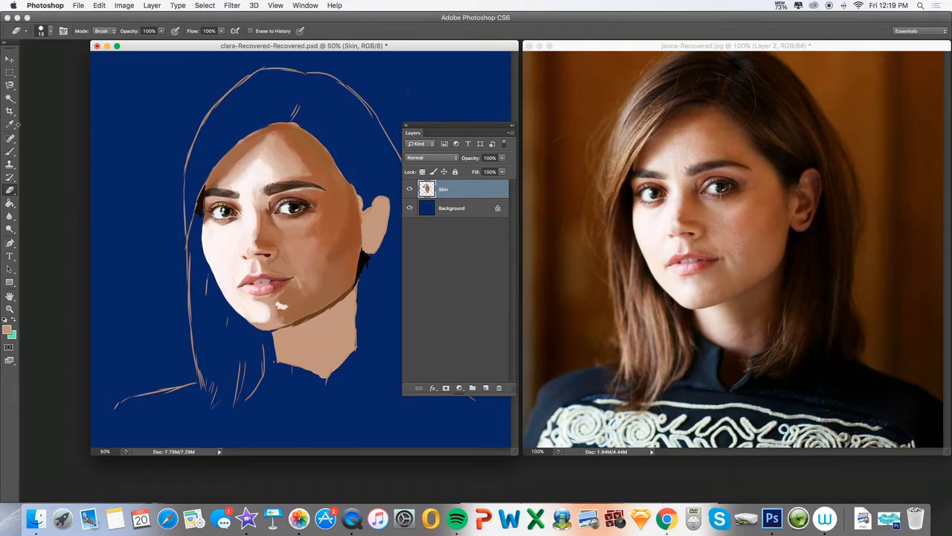
left_click(12, 124)
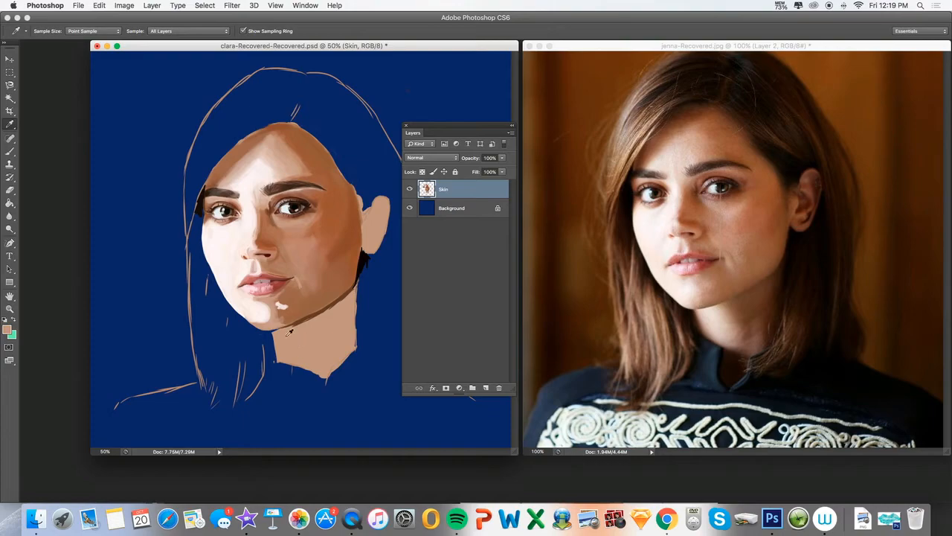
left_click(773, 290)
key("b")
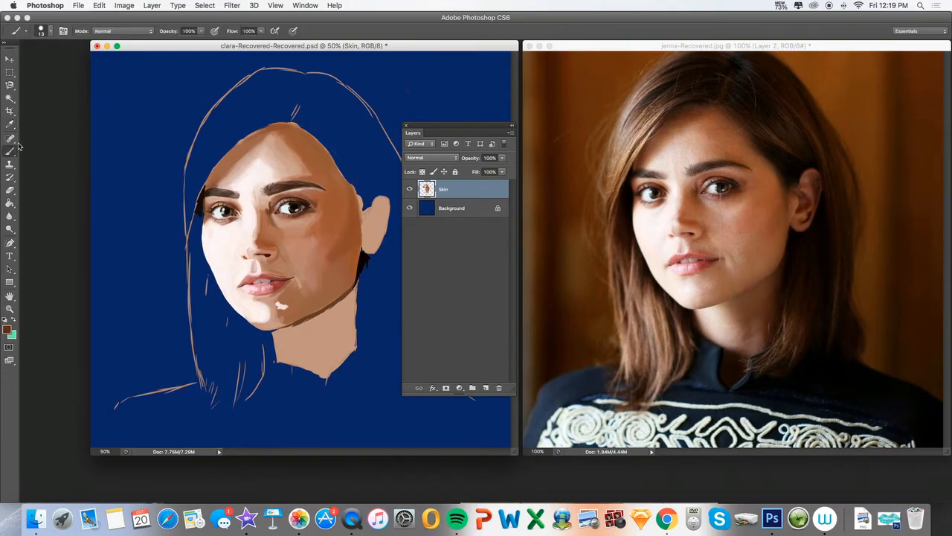
left_click(43, 33)
left_click(35, 61)
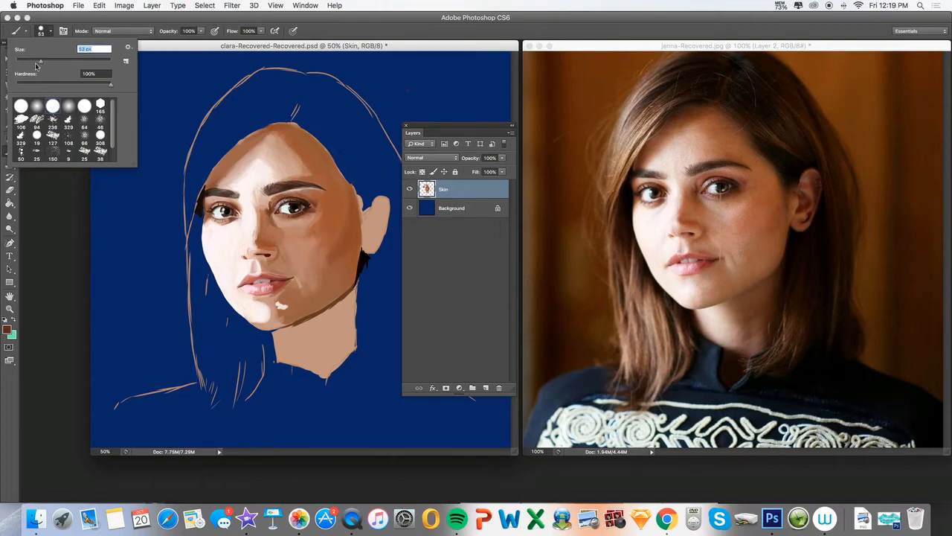
left_click(35, 61)
mouse_move(169, 33)
left_mouse_down()
mouse_move(120, 34)
mouse_move(134, 35)
left_mouse_up()
left_click_drag(233, 33, 201, 35)
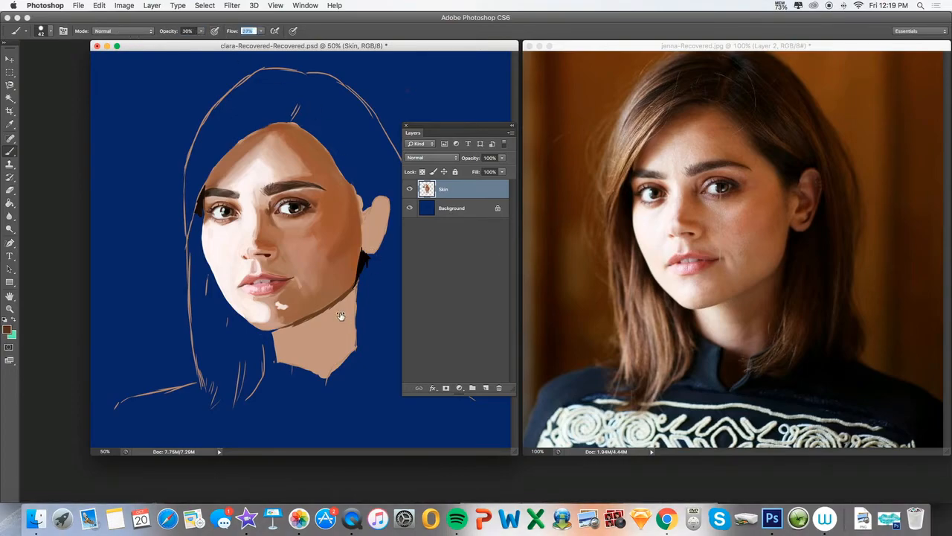
mouse_move(347, 324)
left_mouse_down()
mouse_move(351, 307)
mouse_move(350, 343)
mouse_move(348, 308)
mouse_move(341, 337)
mouse_move(355, 309)
mouse_move(354, 337)
mouse_move(357, 301)
left_mouse_up()
mouse_move(353, 341)
left_mouse_down()
mouse_move(341, 311)
mouse_move(339, 348)
left_mouse_up()
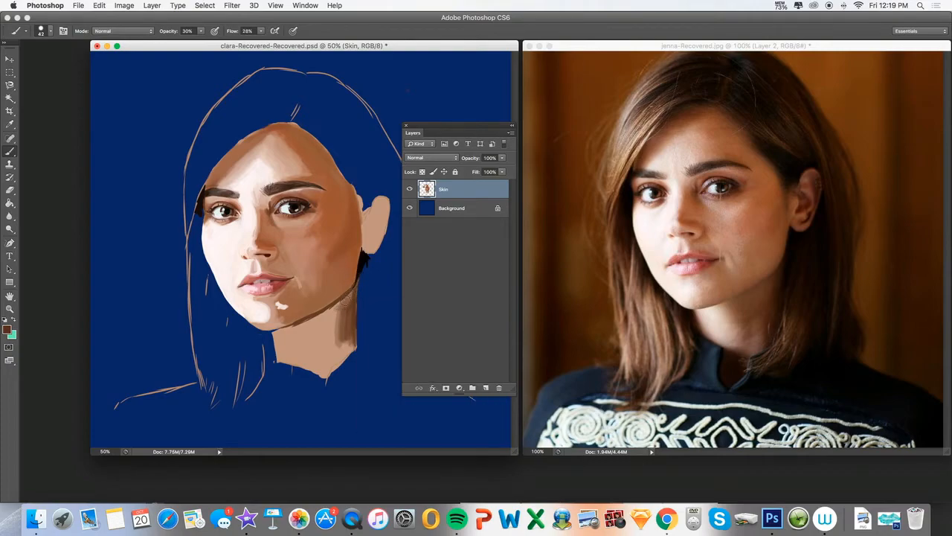
Step: Extend the neck shadow under the jaw with a brown sampled from the painted neck at 56% opacity
left_click(344, 302, "alt")
key("5")
key("6")
left_click_drag(328, 311, 328, 348)
mouse_move(295, 325)
left_mouse_down()
mouse_move(332, 309)
mouse_move(300, 327)
mouse_move(309, 331)
left_mouse_up()
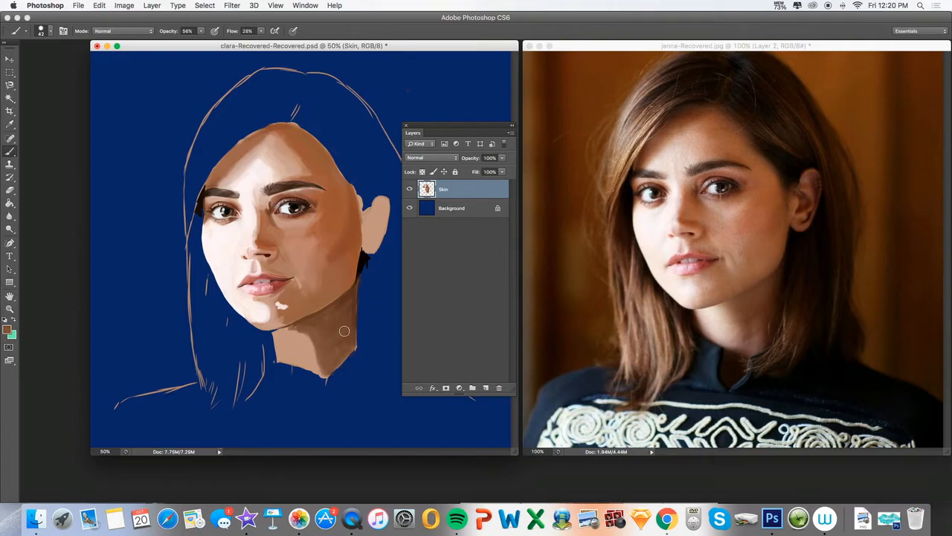
Step: Lighten the front of the neck with a pale tone sampled from the reference neck at 22% opacity
left_click(14, 125)
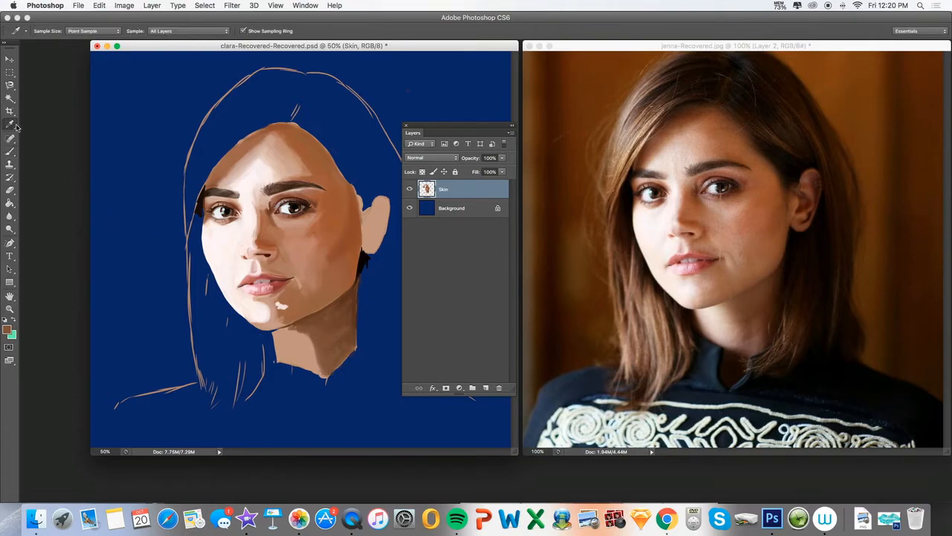
left_click(732, 318)
left_click(10, 151)
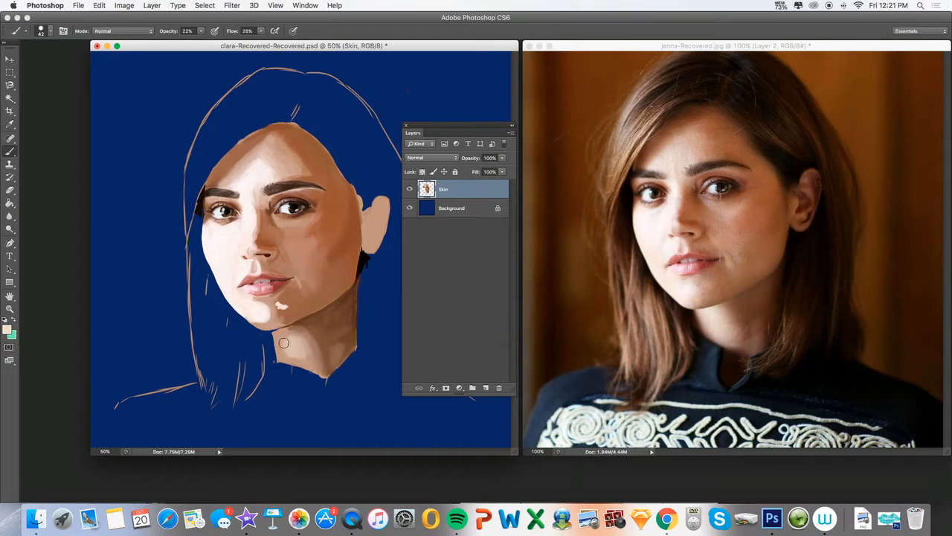
left_click_drag(305, 363, 285, 334)
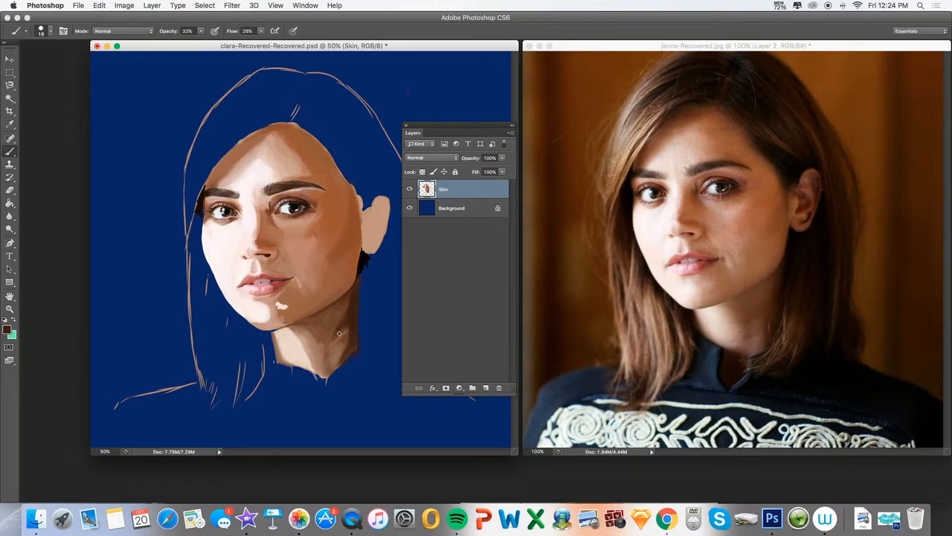
Step: Shade the inner folds of the ear with sampled brown tones and a 16 px brush, raising the opacity to 60%
key("i")
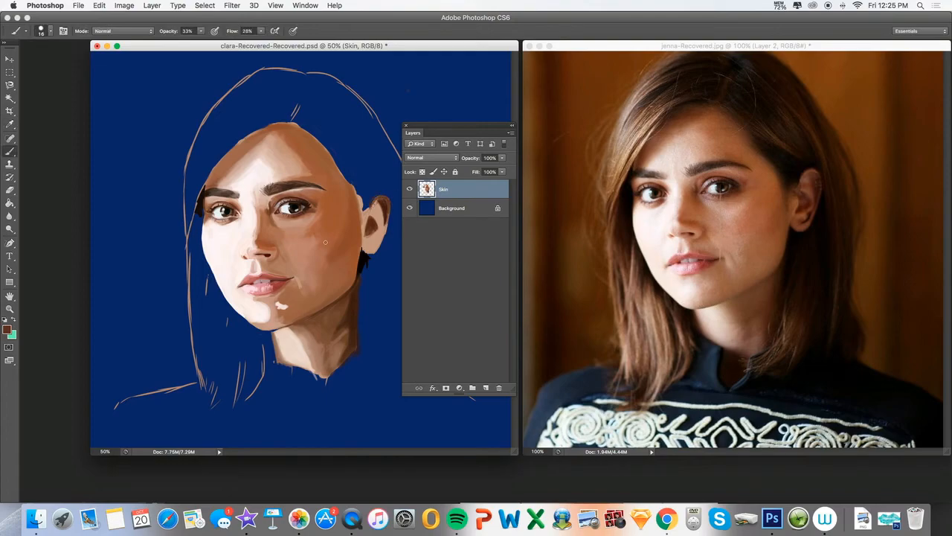
key("6")
left_click_drag(375, 213, 378, 221)
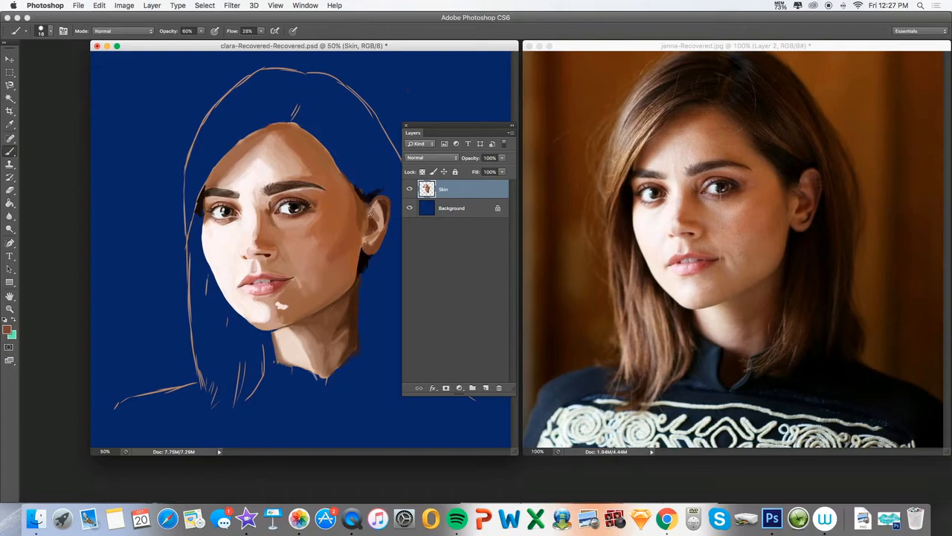
left_click(373, 211, "alt")
mouse_move(380, 213)
left_mouse_down()
mouse_move(382, 225)
mouse_move(378, 215)
left_mouse_up()
left_click(382, 226, "alt")
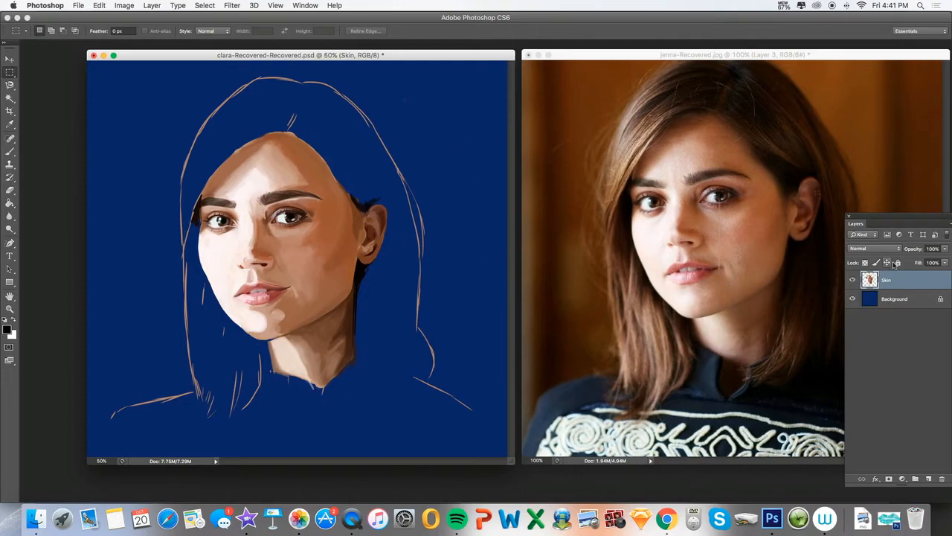
Step: Create a new layer named "hair" above the Skin layer
left_click_drag(875, 221, 812, 120)
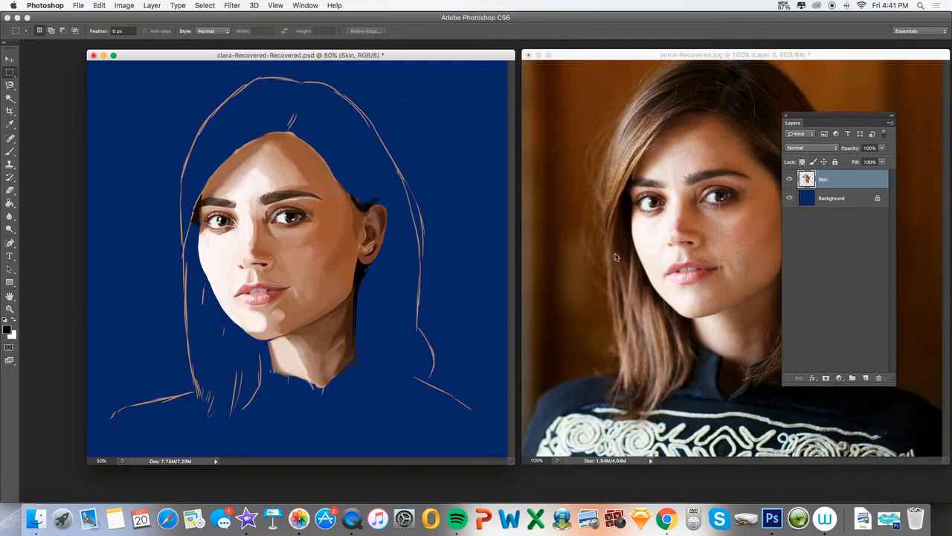
left_click_drag(375, 55, 372, 56)
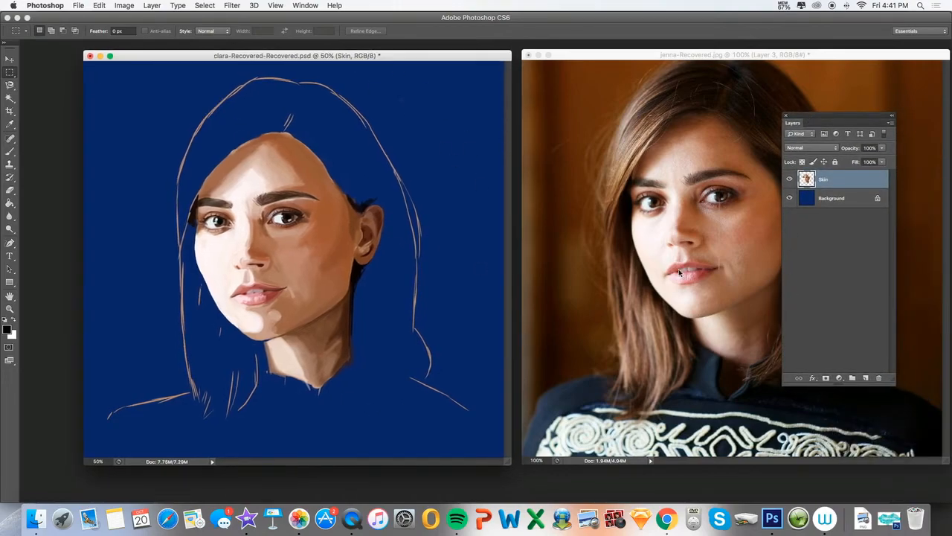
left_click(866, 378)
double_click(828, 179)
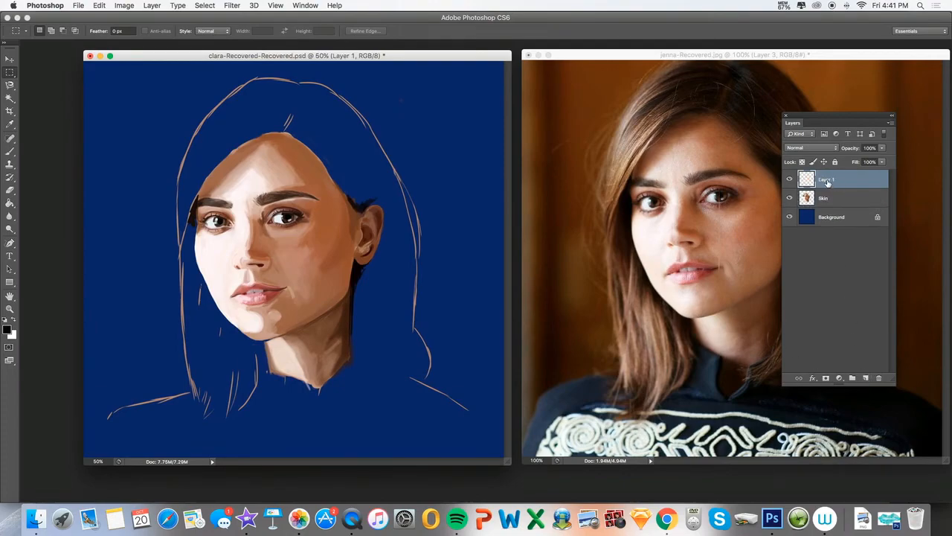
type("Ha")
key("Return")
Step: Block in the main hair masses on the hair layer in near-black with a 73 px brush at 100% opacity and flow
key("b")
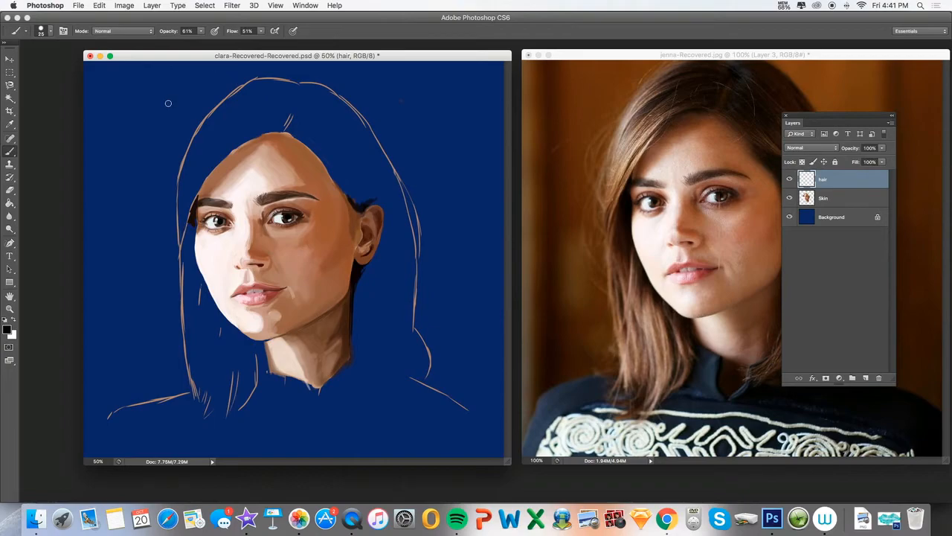
key("i")
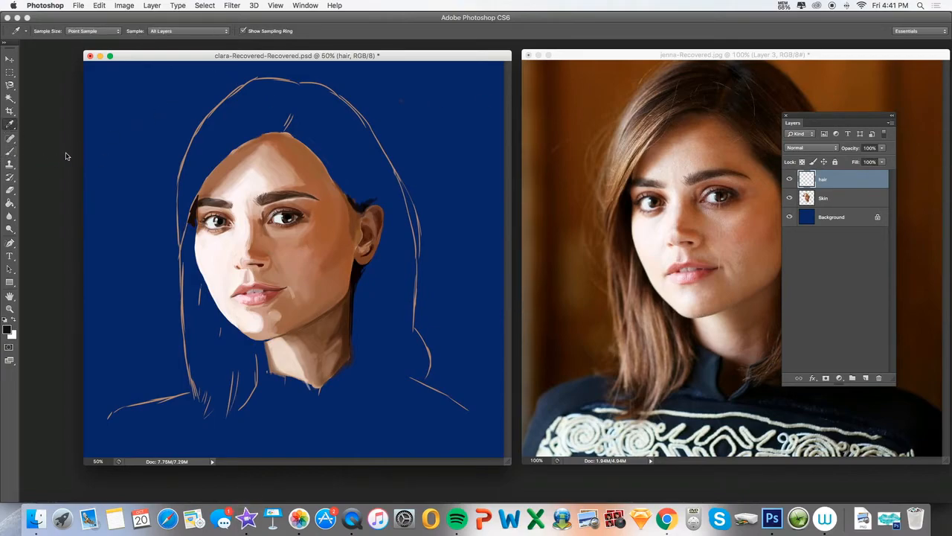
left_click(10, 151)
left_click(46, 31)
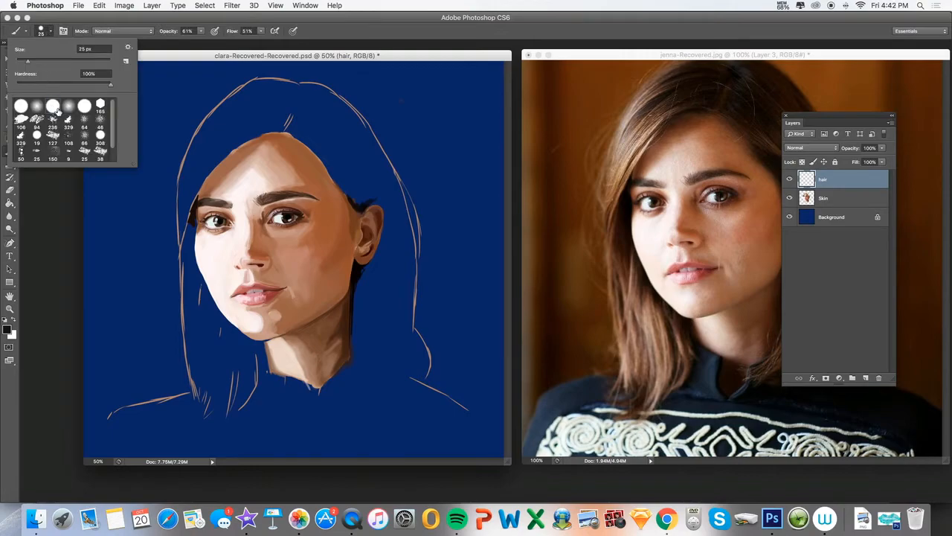
left_click_drag(37, 60, 50, 60)
left_click_drag(315, 118, 340, 155)
mouse_move(170, 35)
left_mouse_down()
mouse_move(221, 36)
mouse_move(169, 35)
left_mouse_up()
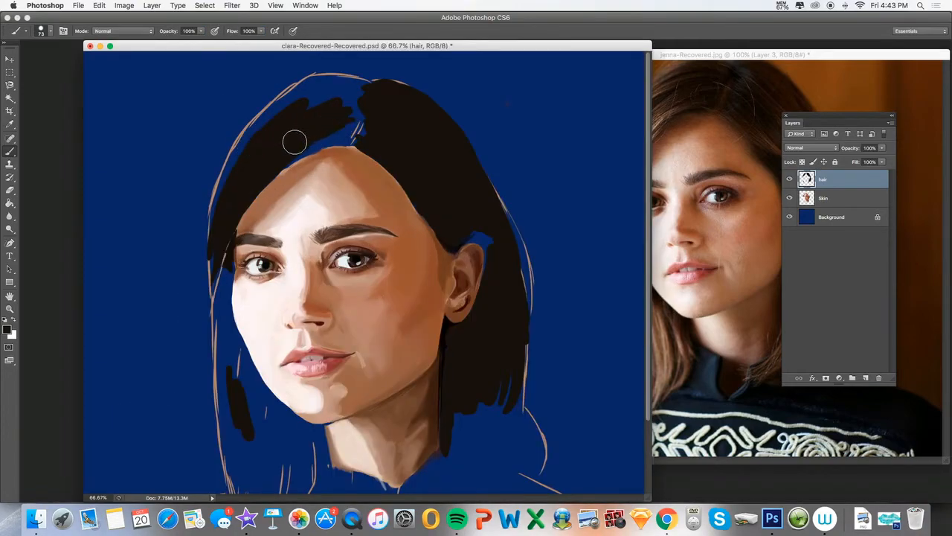
Step: Fill out the near-black hair along the hairline, crown, around the ear and down to the shoulders
left_click_drag(331, 134, 296, 155)
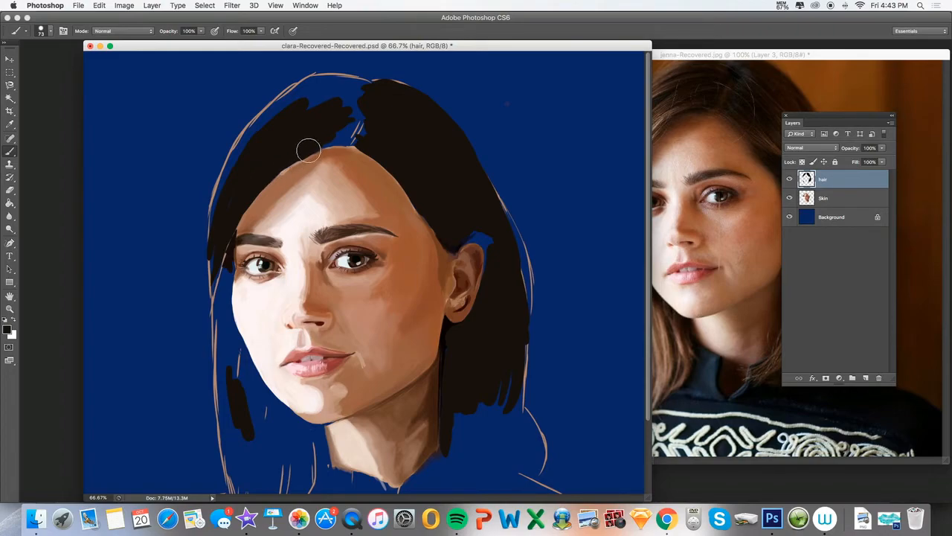
mouse_move(319, 81)
left_mouse_down()
mouse_move(302, 118)
mouse_move(293, 120)
mouse_move(317, 92)
mouse_move(245, 144)
mouse_move(276, 114)
mouse_move(266, 120)
mouse_move(226, 174)
mouse_move(242, 146)
mouse_move(215, 194)
mouse_move(248, 140)
mouse_move(218, 200)
mouse_move(232, 187)
mouse_move(211, 243)
mouse_move(213, 215)
left_mouse_up()
left_click_drag(514, 351, 507, 433)
mouse_move(805, 120)
left_mouse_down()
mouse_move(817, 410)
mouse_move(844, 444)
left_mouse_up()
mouse_move(516, 346)
left_mouse_down()
mouse_move(522, 443)
mouse_move(517, 411)
mouse_move(521, 428)
mouse_move(540, 440)
mouse_move(519, 406)
mouse_move(543, 456)
mouse_move(516, 410)
mouse_move(534, 457)
mouse_move(511, 415)
mouse_move(483, 394)
mouse_move(457, 436)
mouse_move(450, 371)
left_mouse_up()
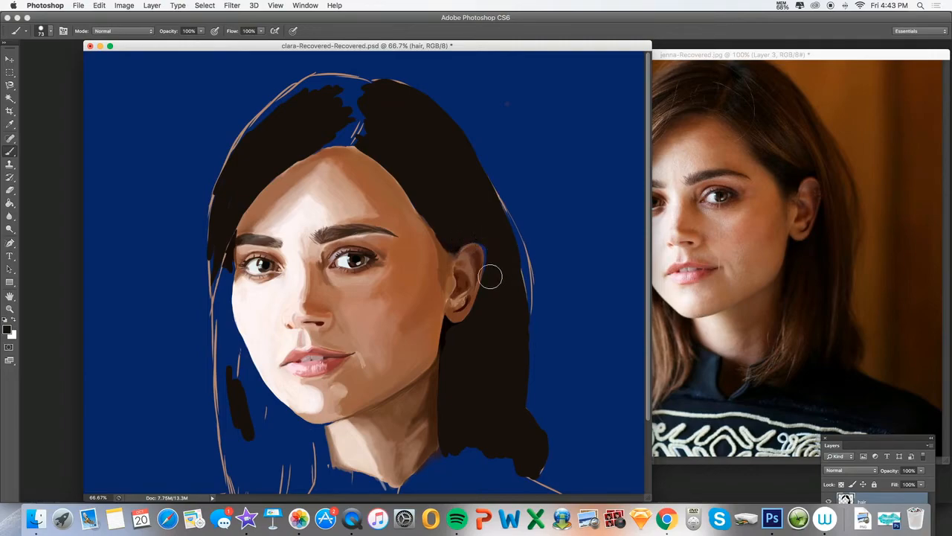
mouse_move(464, 240)
left_mouse_down()
mouse_move(491, 264)
mouse_move(483, 241)
mouse_move(487, 285)
mouse_move(486, 247)
mouse_move(484, 294)
left_mouse_up()
left_click(11, 191)
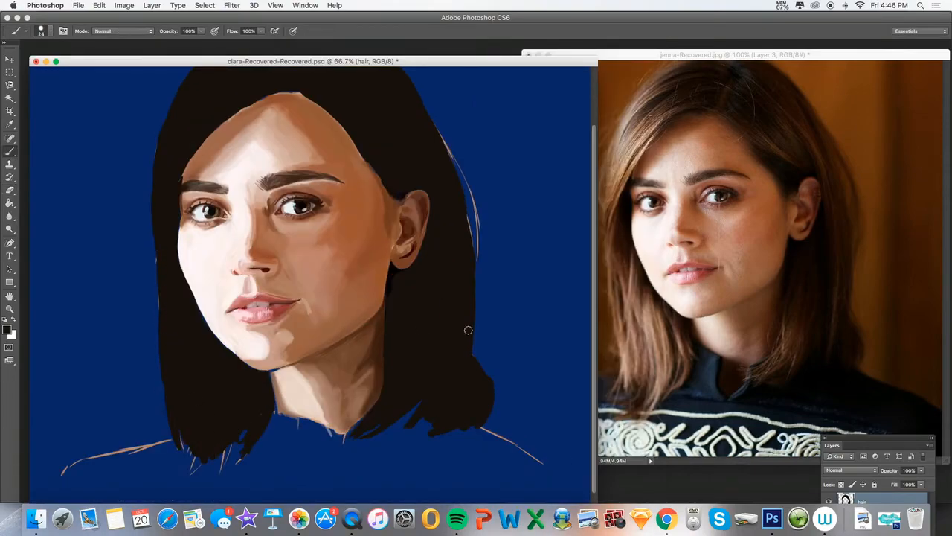
Step: Start the hair highlights above the forehead in dark brown sampled from the reference, with a 57 px brush at 47% opacity and 65% flow
left_click_drag(595, 295, 604, 213)
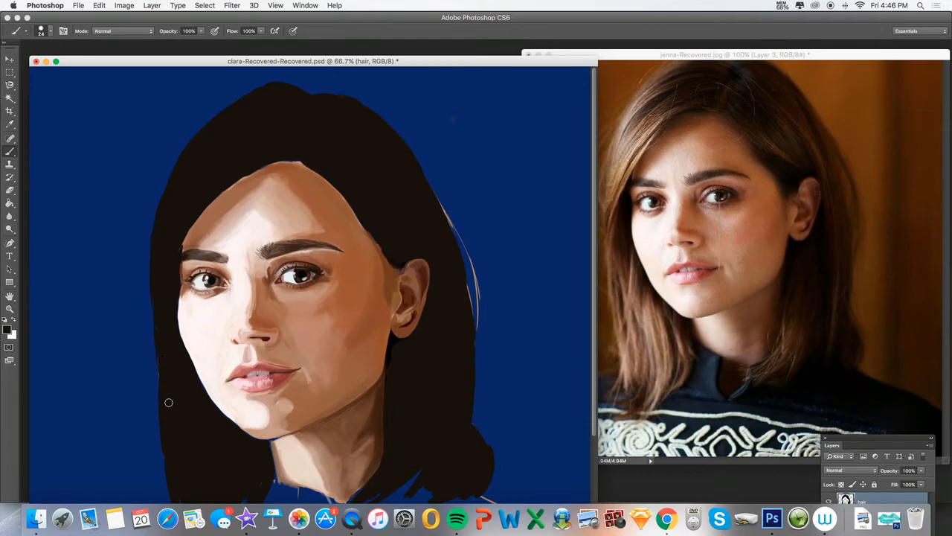
key("i")
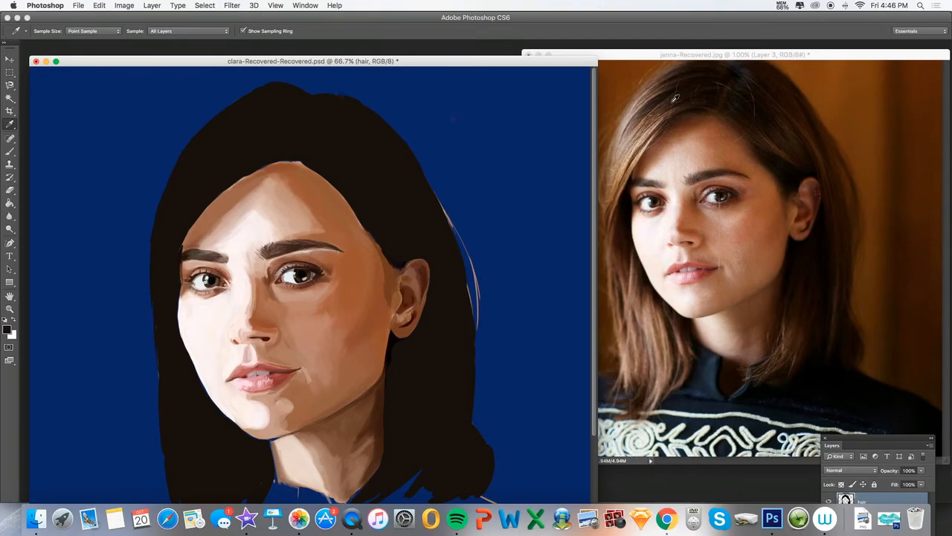
left_click(671, 100)
key("b")
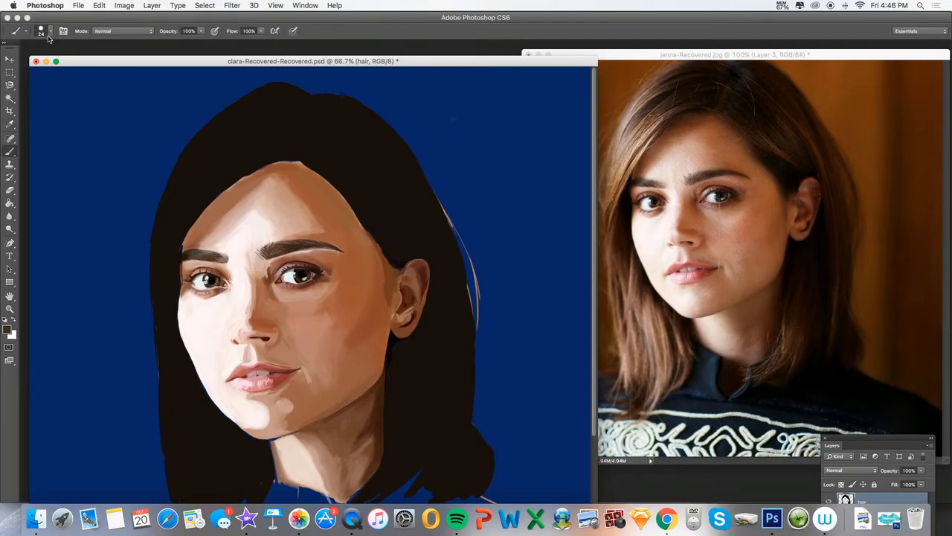
left_click(48, 33)
left_click_drag(34, 62, 40, 64)
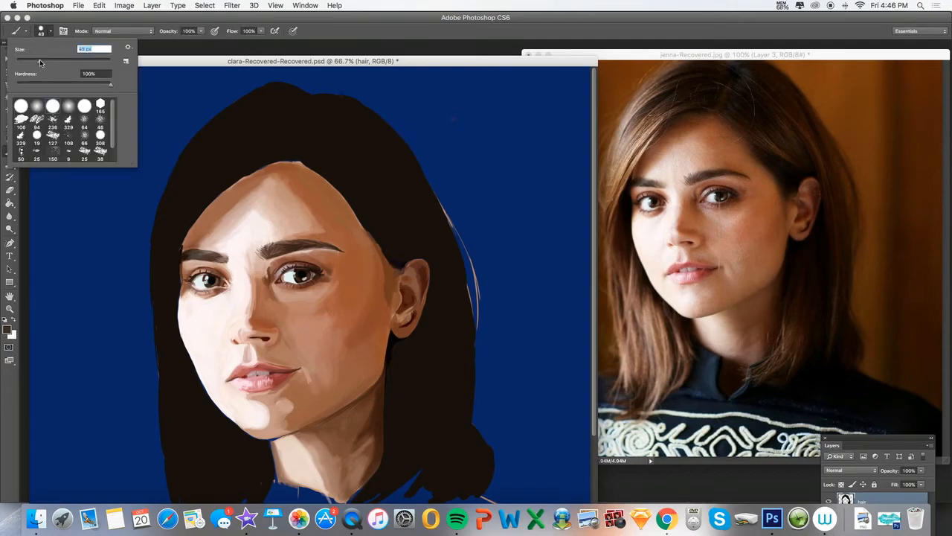
left_click(171, 32)
left_click_drag(172, 32, 147, 36)
left_click_drag(216, 33, 210, 33)
left_click_drag(281, 133, 232, 160)
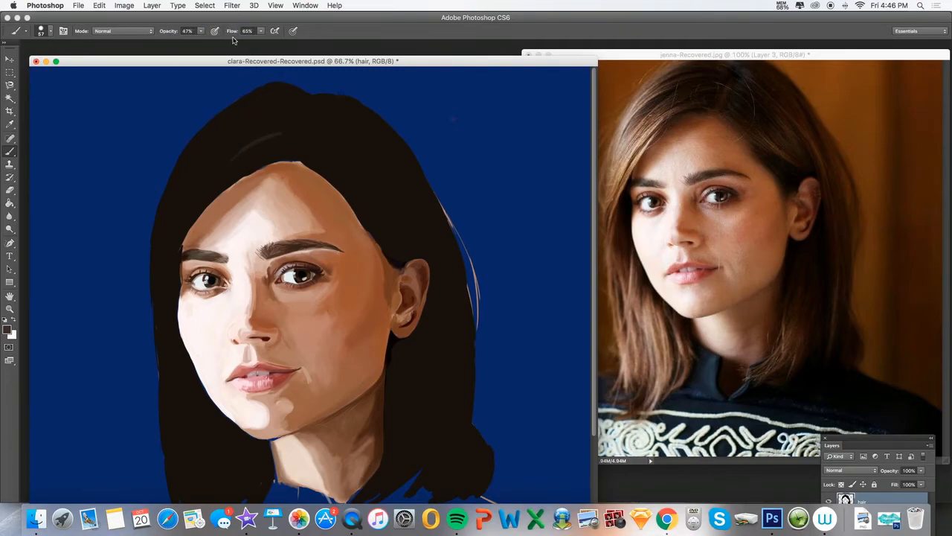
Step: Layer curved brown strands at 33% opacity from the parting down along the hairline on the side away from the ear
left_click_drag(170, 33, 160, 32)
left_click(248, 144, "alt")
mouse_move(294, 141)
left_mouse_down()
mouse_move(222, 160)
mouse_move(275, 134)
mouse_move(237, 154)
left_mouse_up()
left_click_drag(292, 119, 236, 140)
mouse_move(291, 117)
left_mouse_down()
mouse_move(265, 119)
mouse_move(245, 139)
mouse_move(295, 116)
mouse_move(217, 145)
mouse_move(281, 117)
mouse_move(249, 123)
mouse_move(249, 134)
mouse_move(281, 114)
mouse_move(210, 168)
left_mouse_up()
left_click_drag(282, 139, 210, 178)
left_click_drag(248, 153, 204, 189)
mouse_move(292, 146)
left_mouse_down()
mouse_move(223, 170)
mouse_move(281, 149)
mouse_move(241, 173)
mouse_move(293, 155)
mouse_move(204, 191)
left_mouse_up()
mouse_move(262, 156)
left_mouse_down()
mouse_move(191, 208)
mouse_move(250, 154)
mouse_move(195, 203)
mouse_move(238, 164)
mouse_move(189, 226)
left_mouse_up()
mouse_move(233, 171)
left_mouse_down()
mouse_move(185, 230)
mouse_move(218, 189)
left_mouse_up()
mouse_move(280, 121)
left_mouse_down()
mouse_move(244, 164)
mouse_move(286, 150)
mouse_move(228, 183)
left_mouse_up()
left_click_drag(275, 159, 203, 209)
mouse_move(229, 177)
left_mouse_down()
mouse_move(170, 252)
mouse_move(222, 184)
left_mouse_up()
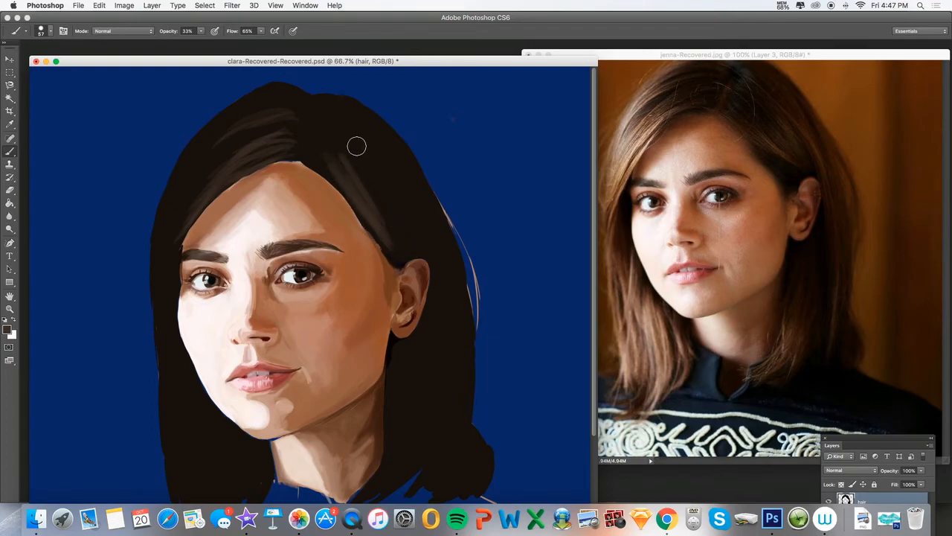
Step: Extend the soft brown strands over the ear side of the crown and down both lengths of hair
left_click_drag(346, 117, 394, 193)
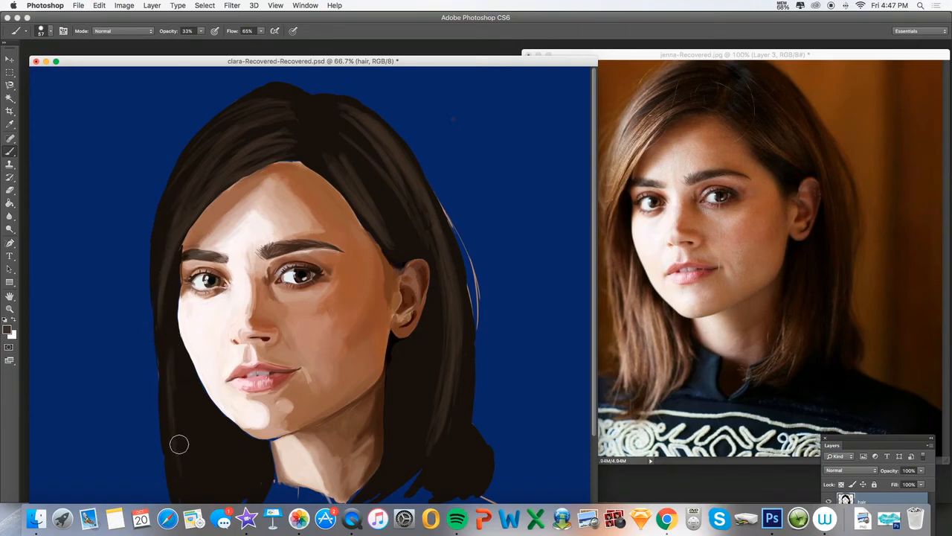
scroll(595, 307, "down", 2)
scroll(596, 307, "down", 2)
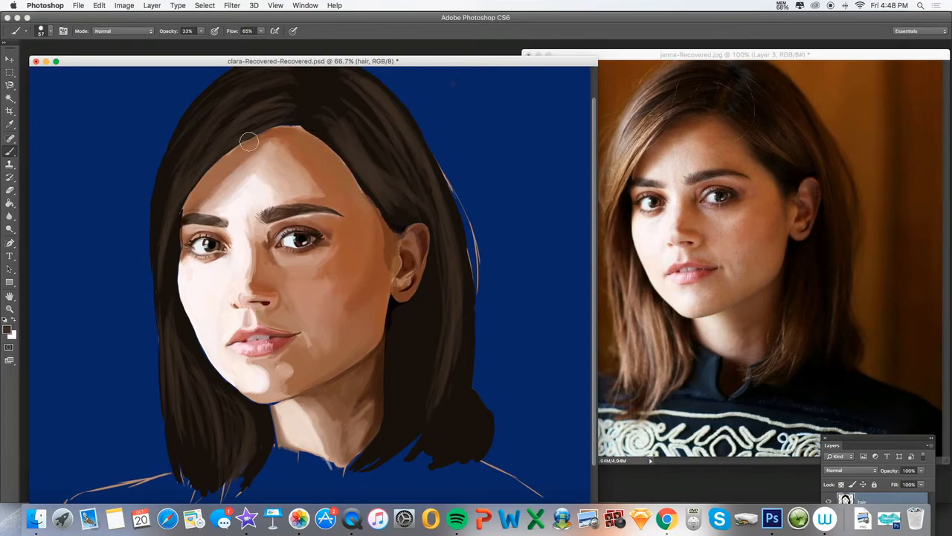
Step: Soften the hairline around the forehead with reddish-brown sampled from the reference hairline, using a 21 px brush
left_click(10, 124)
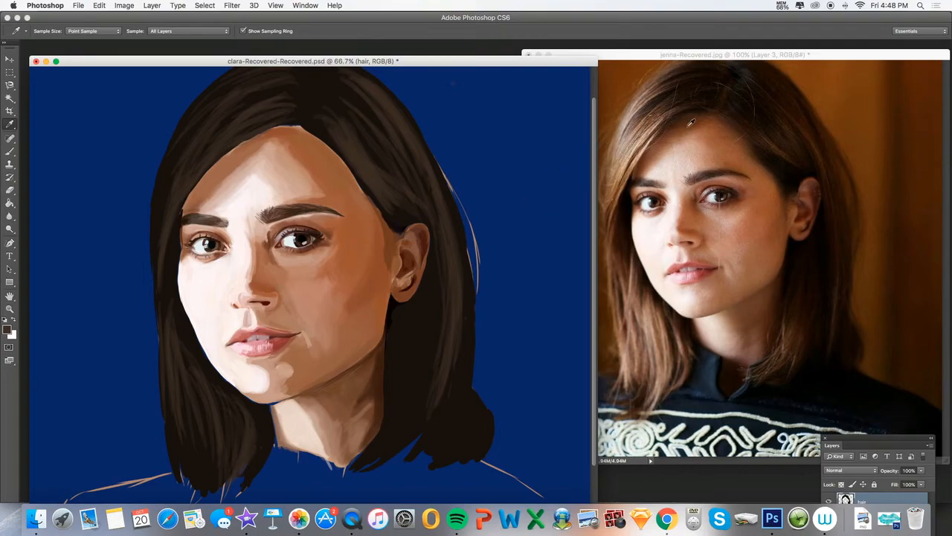
left_click(740, 127)
left_click(9, 151)
left_click(37, 34)
left_click(27, 65)
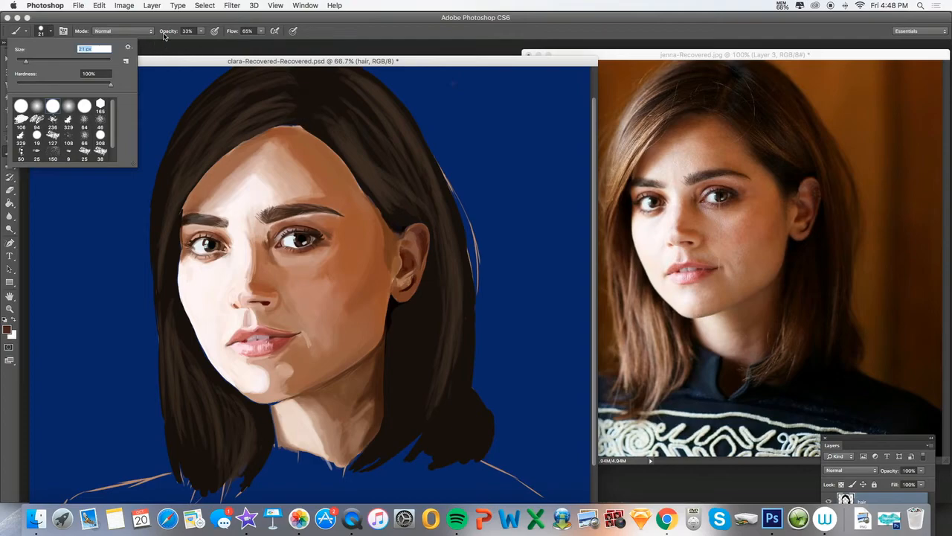
left_click(306, 131)
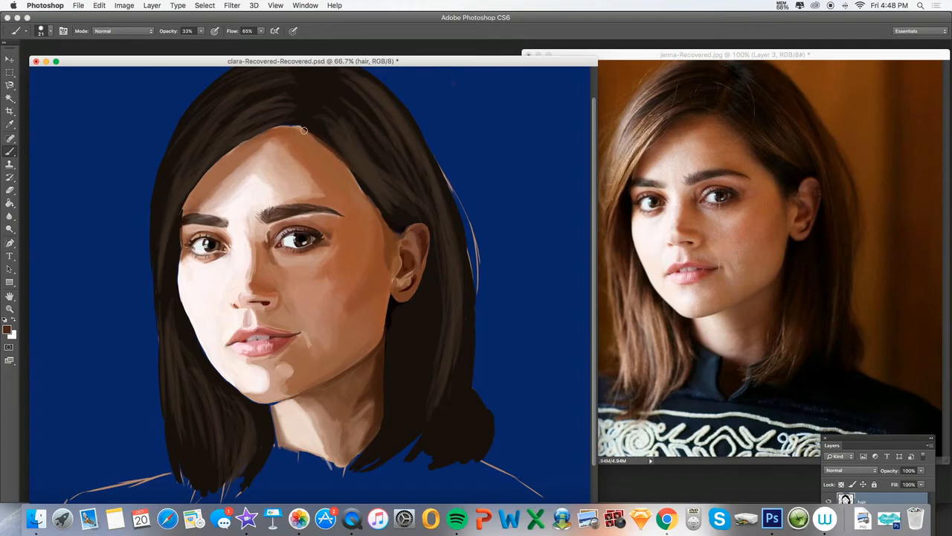
left_click_drag(361, 184, 390, 225)
left_click_drag(301, 126, 203, 180)
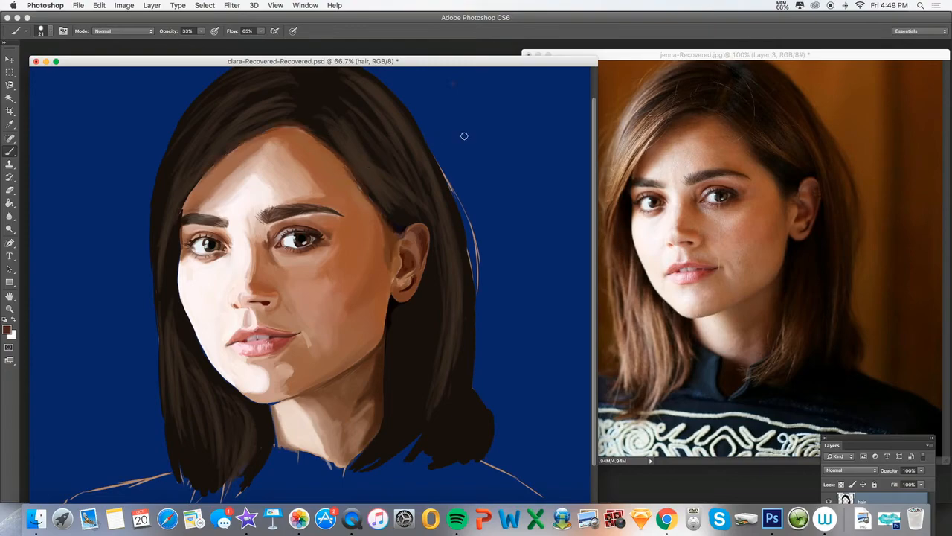
Step: Draw fine hairs along the temple and in front of the ear with a 7 px brush at 100% opacity
left_click(11, 125)
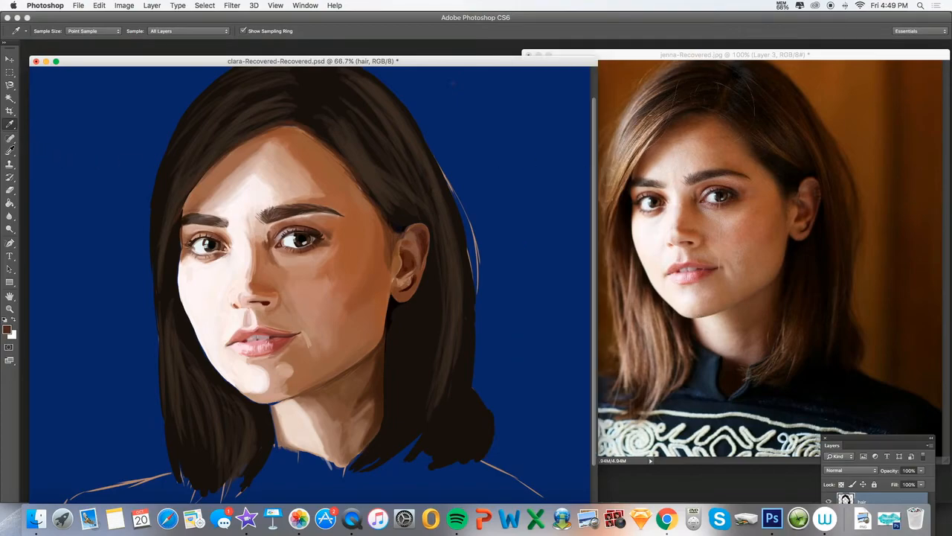
key("b")
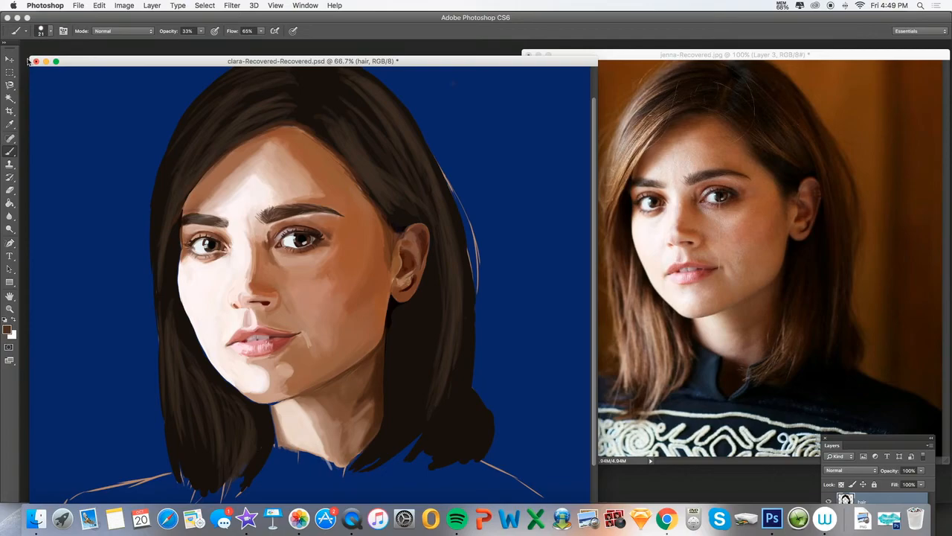
left_click(43, 31)
left_click(20, 62)
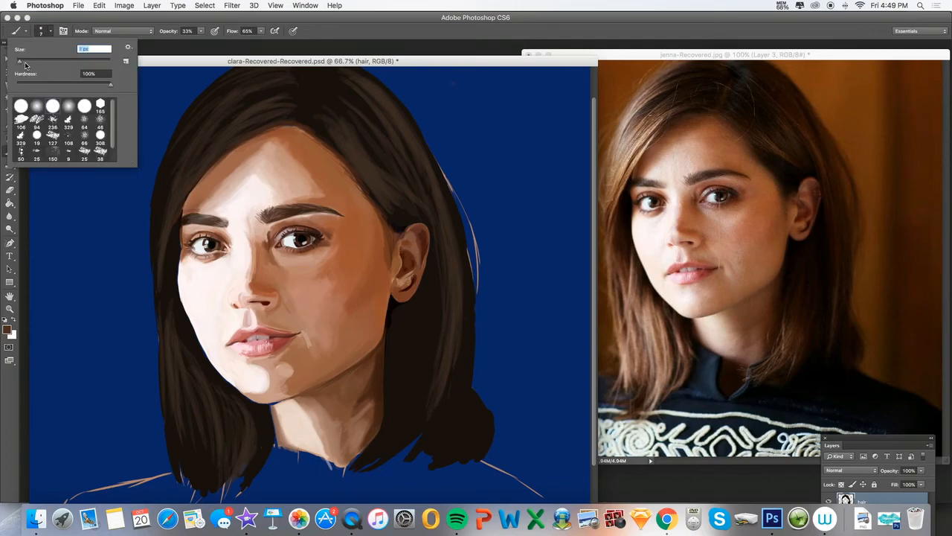
key("Return")
key("0")
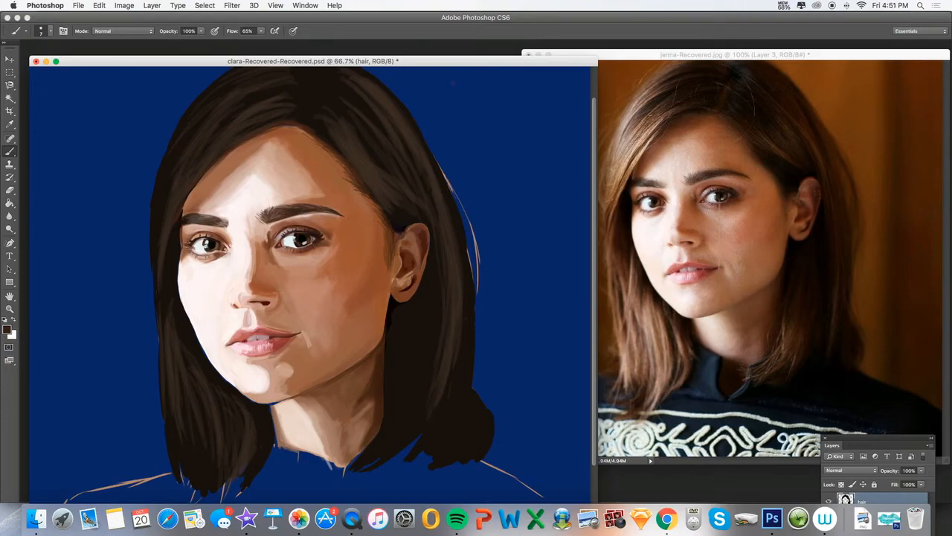
left_click_drag(395, 230, 394, 257)
Step: Deepen the hairline between the temple and the ear with near-black sampled from the reference and a 10 px brush
key("i")
left_click(781, 157)
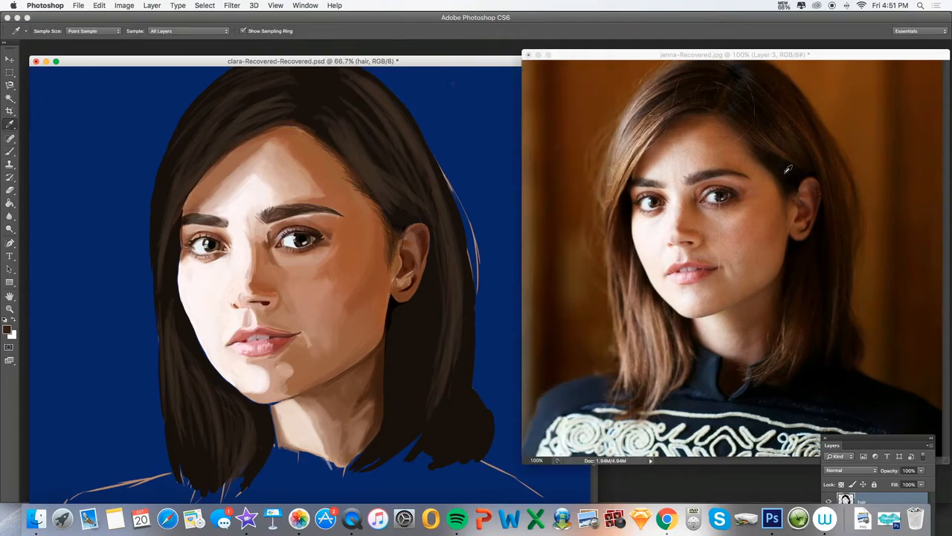
key("b")
left_click(41, 31)
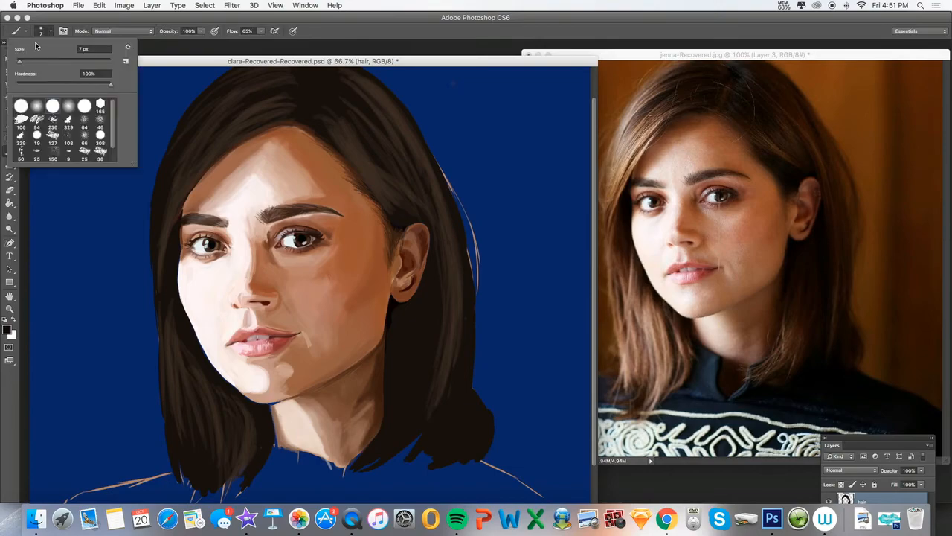
left_click(33, 62)
left_click(383, 200)
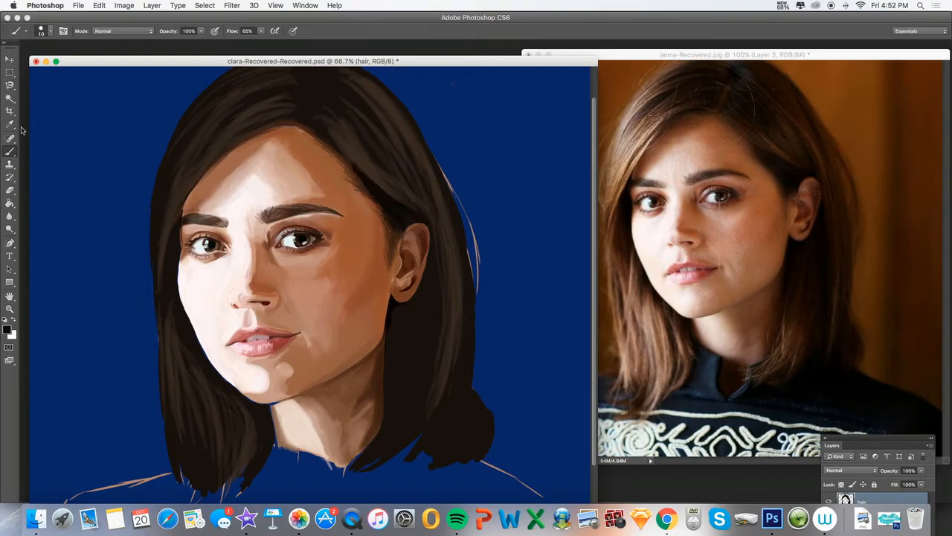
Step: Layer sampled dark brown through the crown and lengths with a 46 px brush at 53% opacity and 42% flow
key("i")
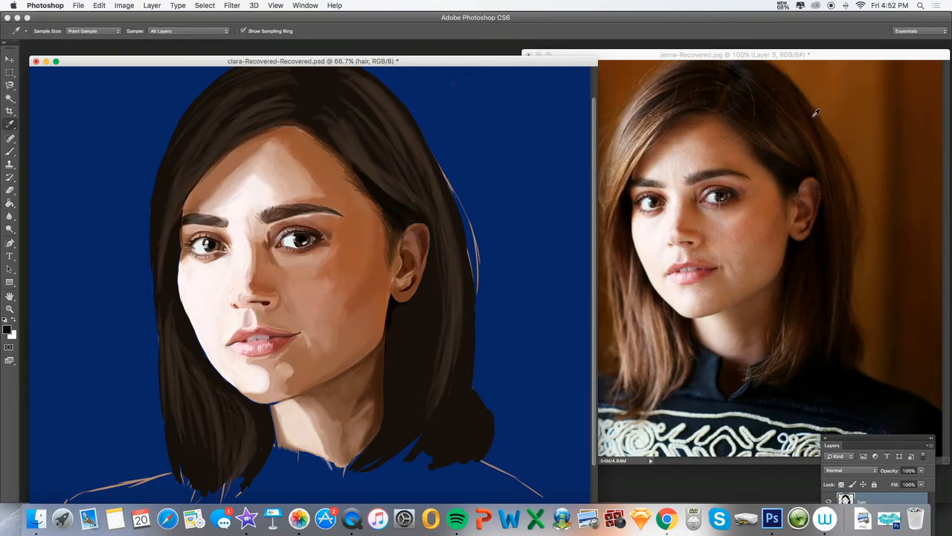
left_click(790, 132)
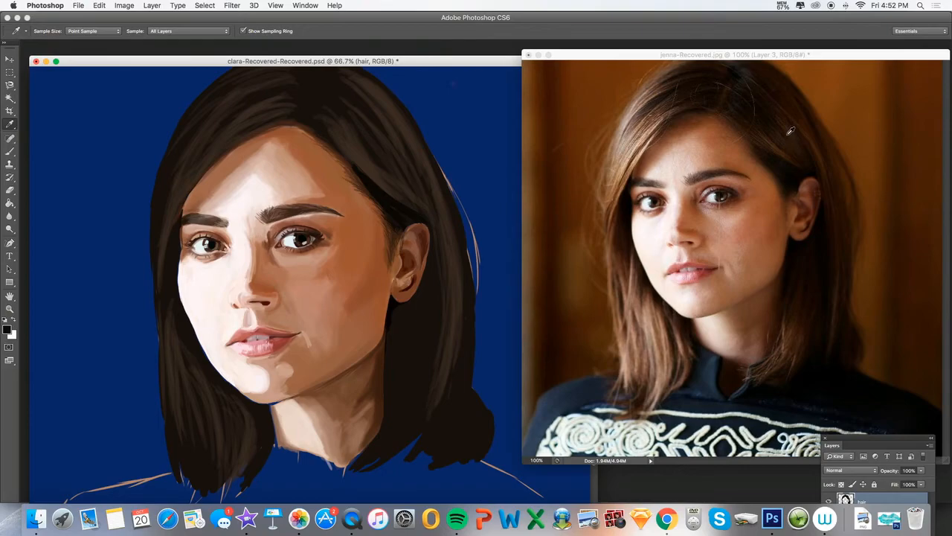
left_click(46, 143)
key("b")
left_click(47, 32)
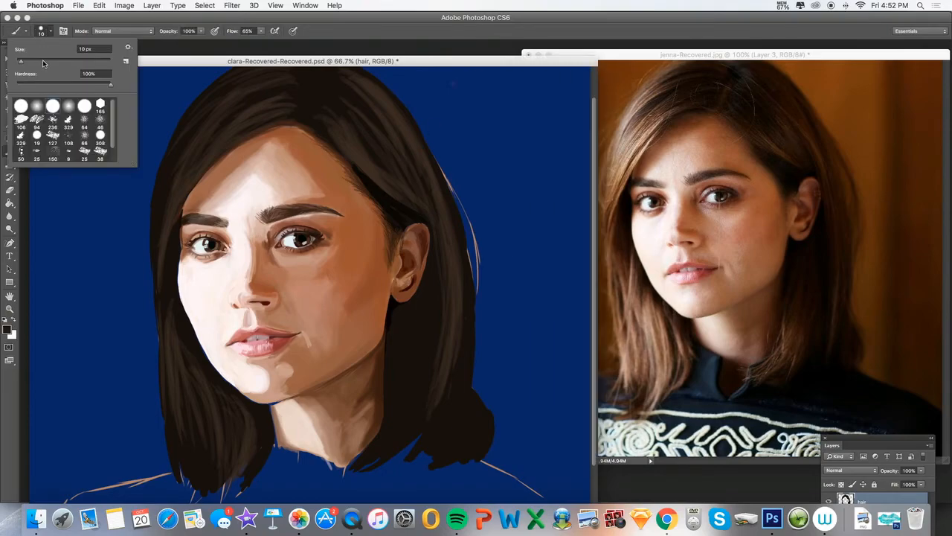
left_click(35, 62)
mouse_move(173, 34)
left_mouse_down()
mouse_move(147, 33)
mouse_move(165, 34)
left_mouse_up()
mouse_move(233, 33)
left_mouse_down()
mouse_move(177, 33)
mouse_move(198, 43)
left_mouse_up()
mouse_move(376, 157)
left_mouse_down()
mouse_move(414, 193)
mouse_move(365, 145)
mouse_move(416, 199)
mouse_move(365, 157)
mouse_move(421, 205)
left_mouse_up()
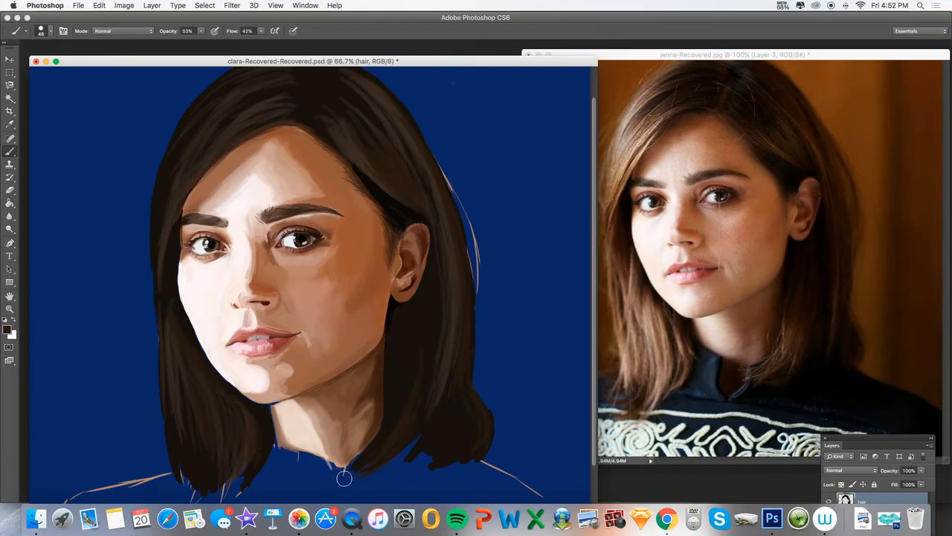
Step: Sample a reddish dark brown from the reference hair above the ear as the foreground colour
scroll(335, 481, "up", 2)
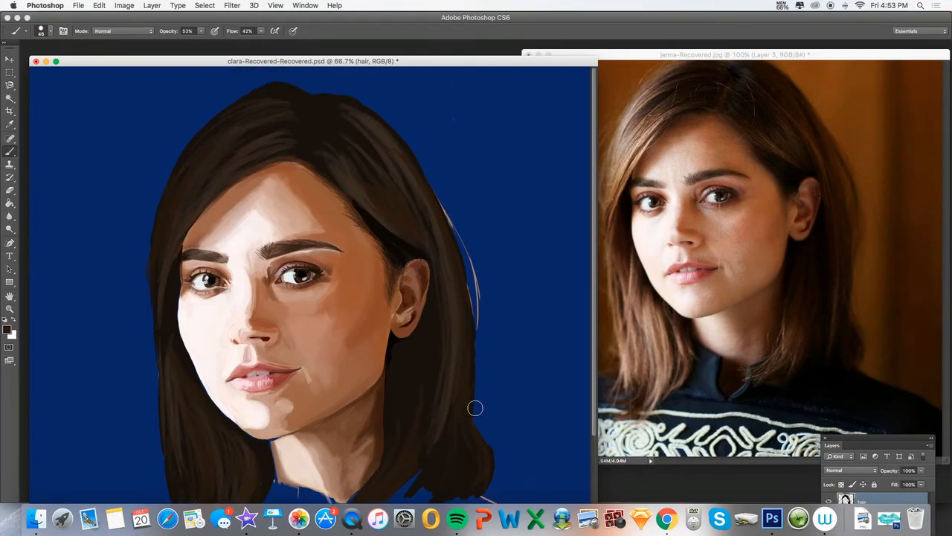
left_click(10, 125)
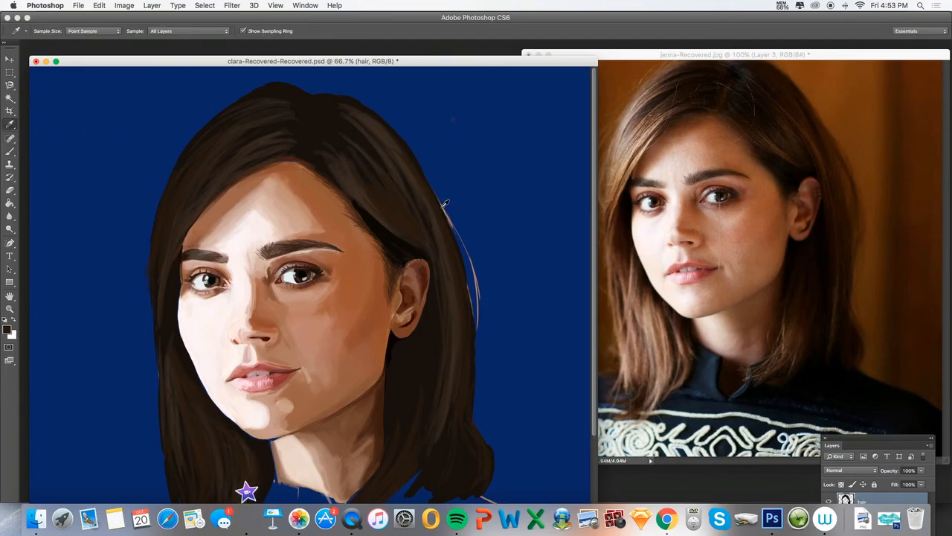
left_click(782, 145)
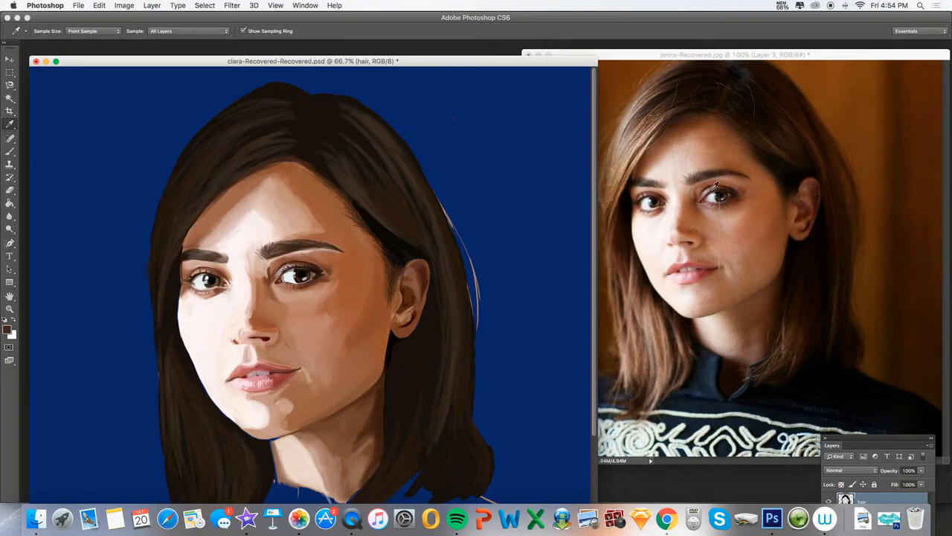
left_click(781, 146)
left_click(10, 331)
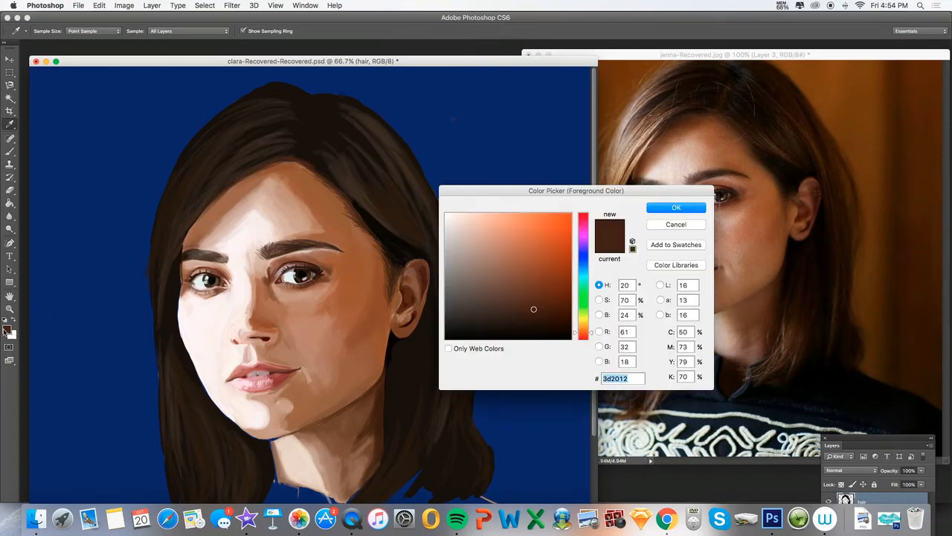
left_click(633, 153)
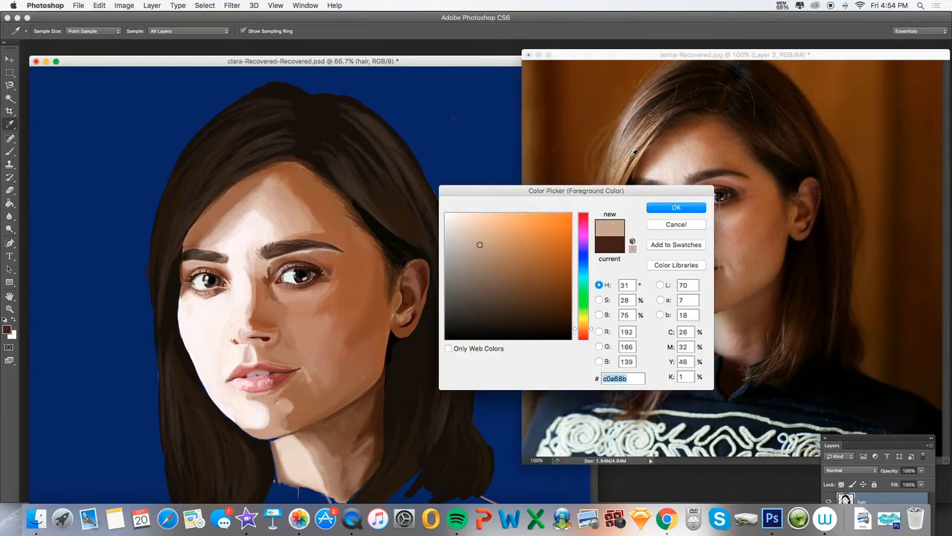
left_click(670, 225)
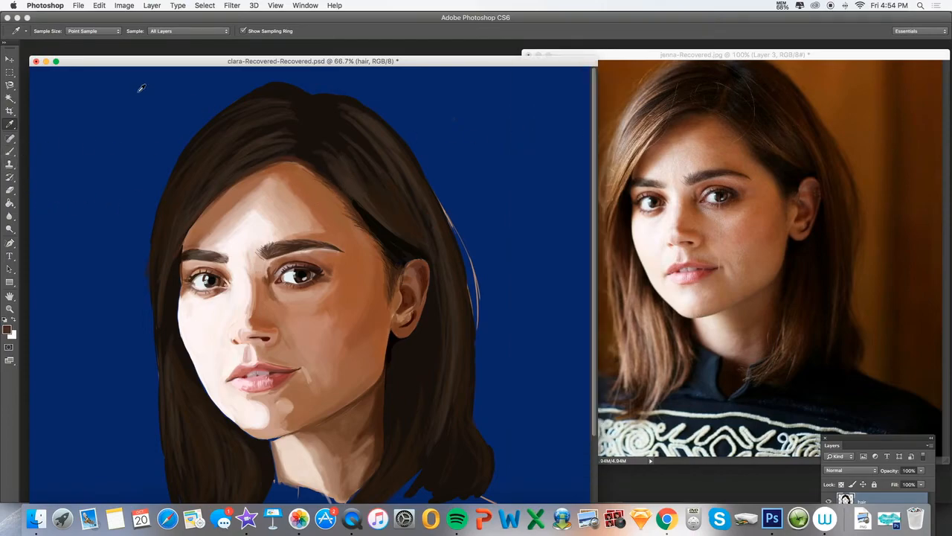
Step: Add thin reddish-brown strands through the ear-side hair and along its outer edge with a smaller brush at higher opacity
left_click(10, 151)
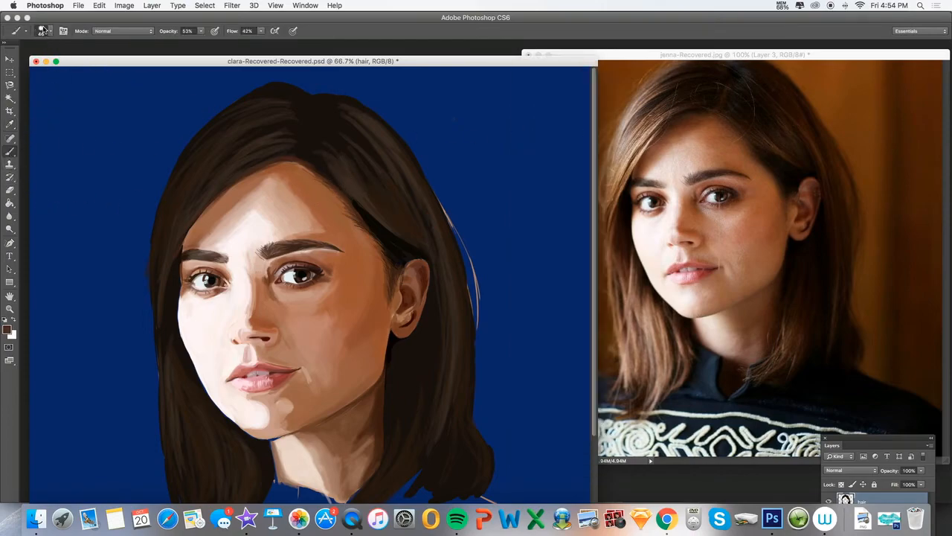
left_click(45, 32)
left_click_drag(28, 63, 22, 64)
left_click_drag(168, 33, 230, 41)
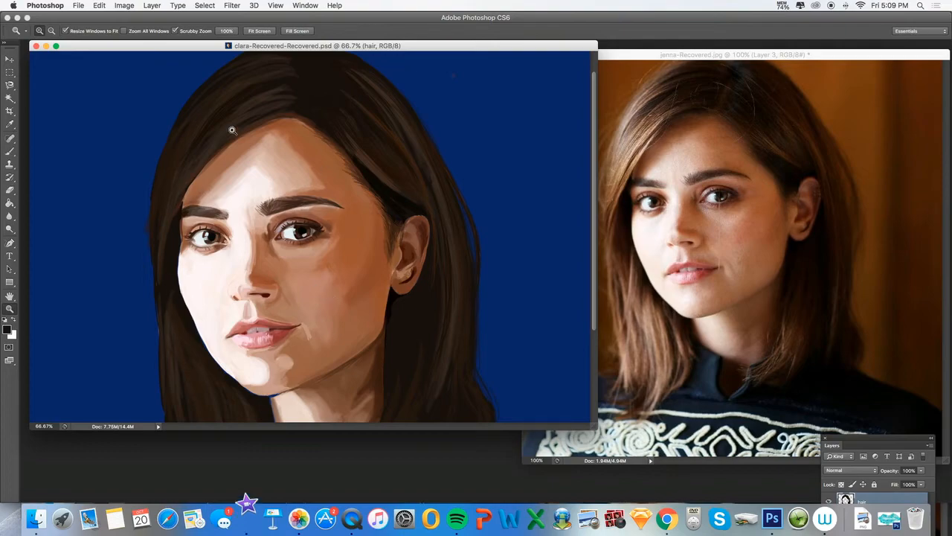
Step: Sample a pale pinkish highlight from the reference hair and set the brush to 15 px at 48% opacity
left_click(183, 181, "alt")
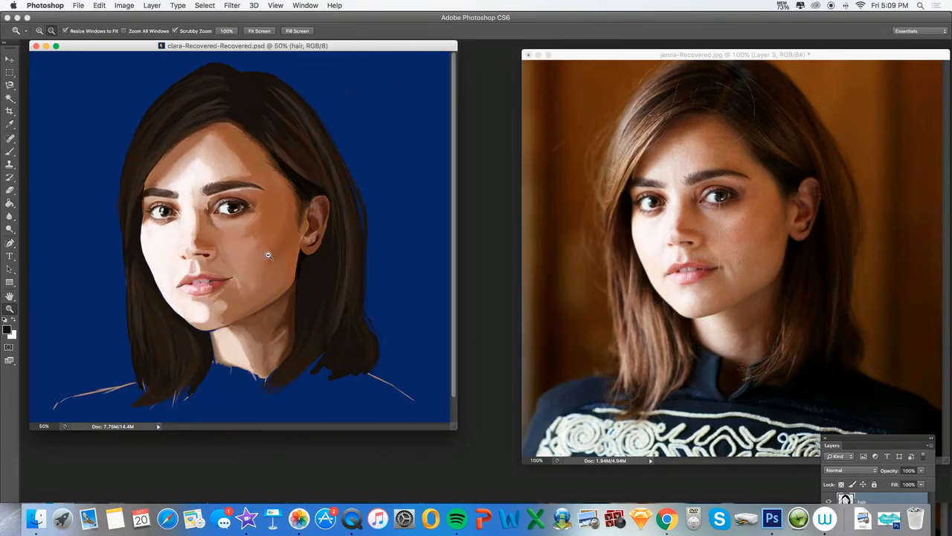
left_click(679, 298, "alt")
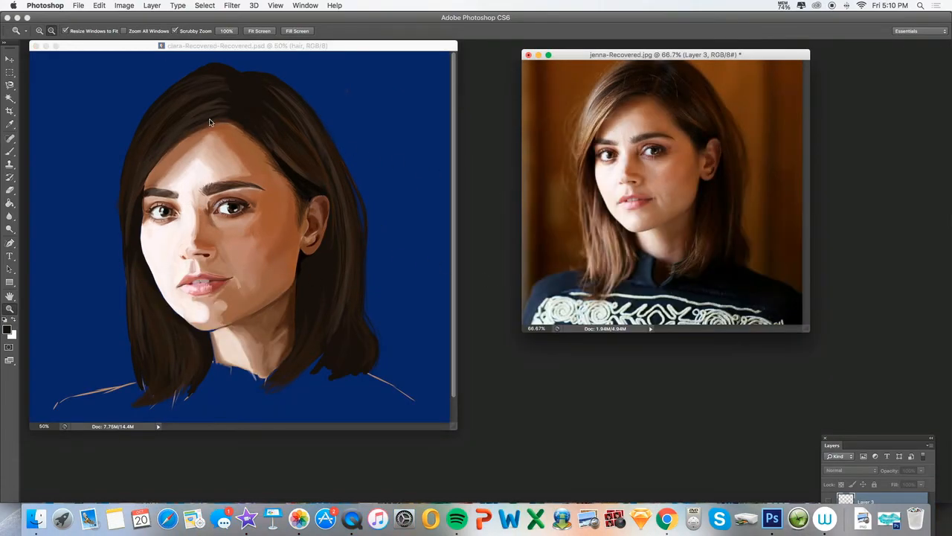
left_click(10, 123)
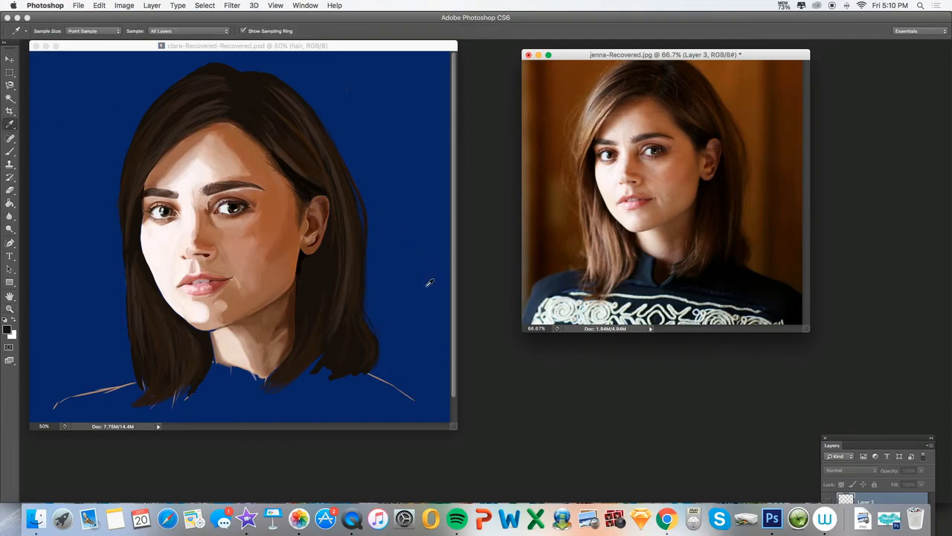
left_click(601, 102)
key("b")
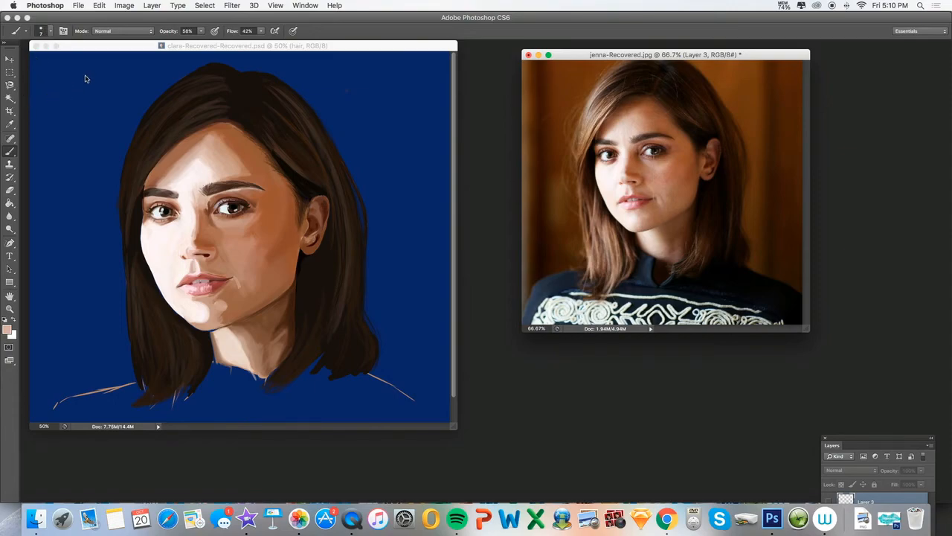
left_click(165, 31)
type("48")
left_click(168, 127)
left_click(43, 32)
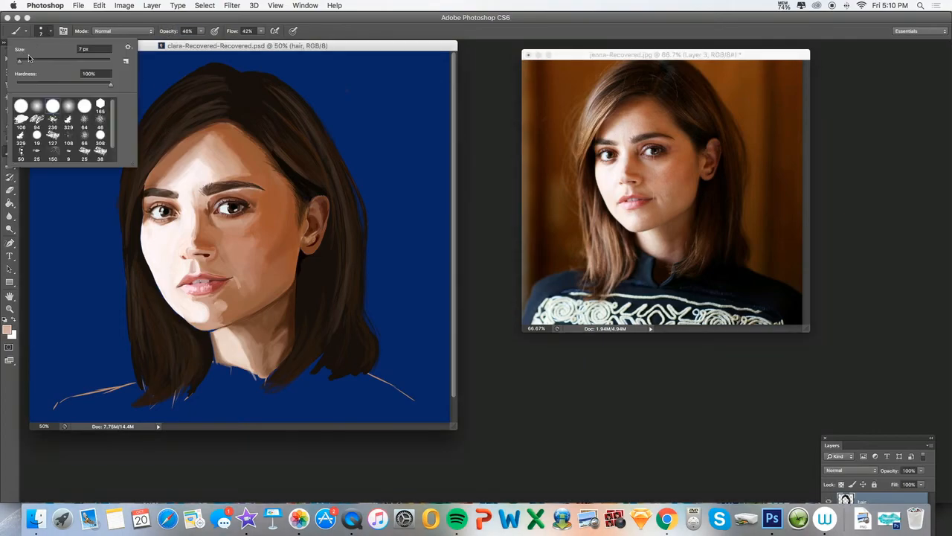
left_click(23, 64)
left_click(181, 128)
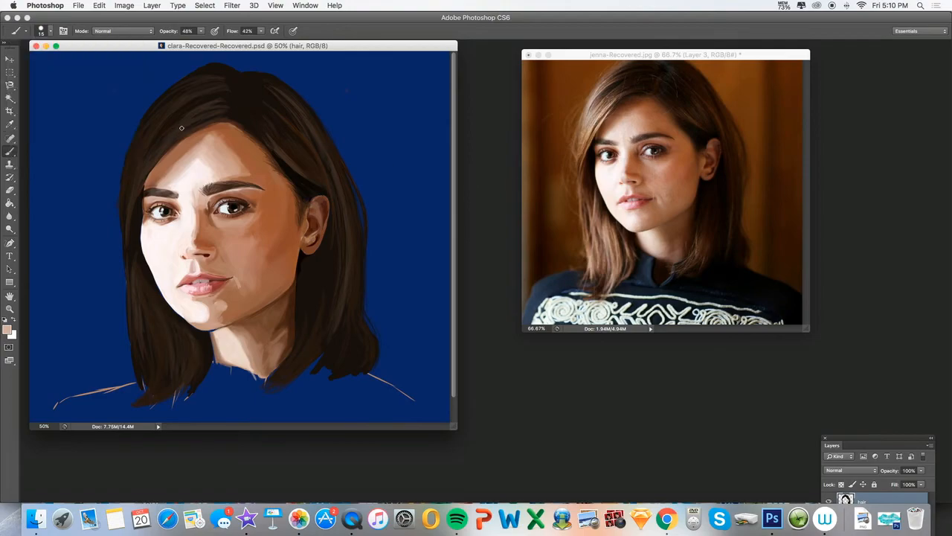
Step: Paint thin pale highlight strands sweeping from the crown over the temple on the hair's brighter side
left_click_drag(190, 113, 166, 135)
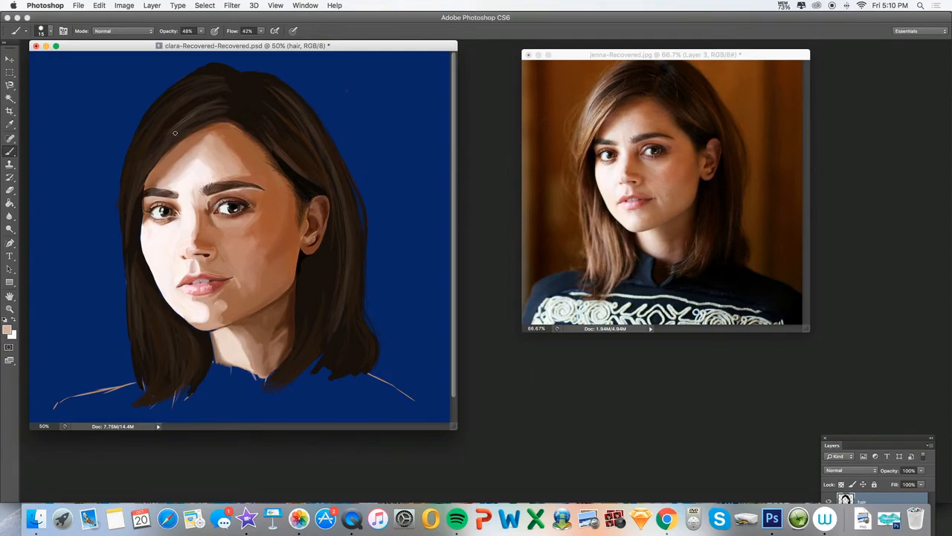
left_click_drag(160, 147, 137, 177)
mouse_move(183, 116)
left_mouse_down()
mouse_move(127, 193)
mouse_move(116, 257)
left_mouse_up()
left_click_drag(199, 90, 128, 168)
left_click_drag(171, 104, 127, 174)
left_click_drag(157, 116, 123, 172)
Step: Add pale highlight strands down the lower lengths of the brighter-side hair, from cheek level to the ends
left_click_drag(139, 264, 152, 361)
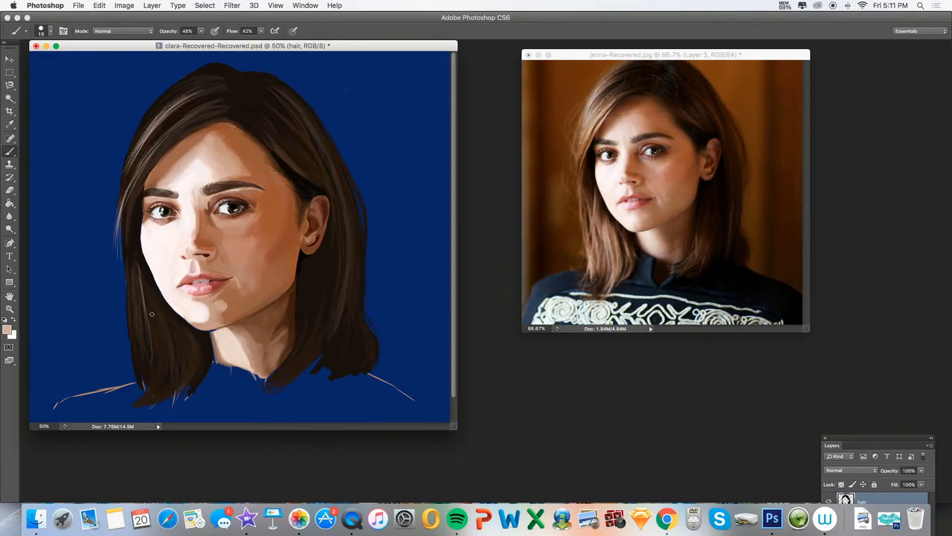
left_click_drag(161, 308, 176, 406)
left_click_drag(183, 332, 166, 403)
left_click_drag(154, 295, 176, 389)
left_click_drag(125, 268, 139, 376)
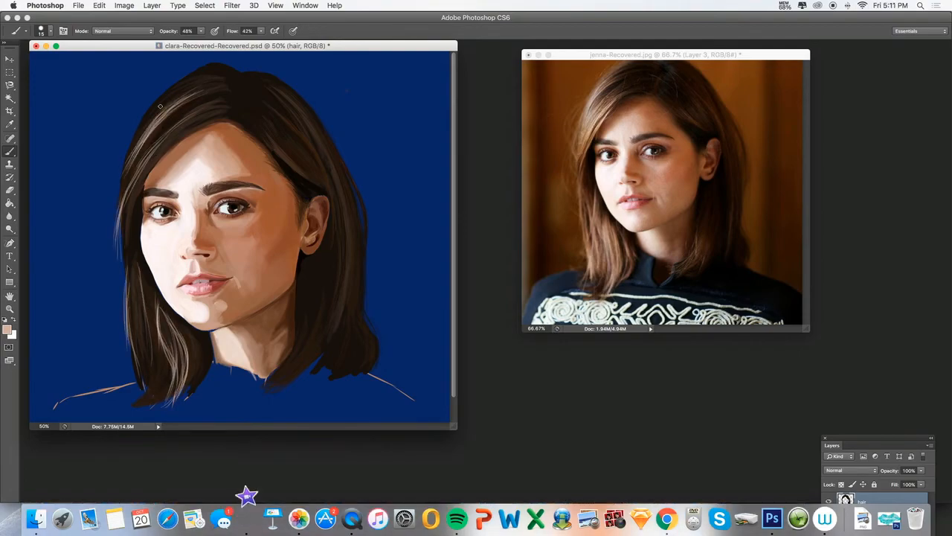
Step: Add soft reddish-brown strands along the crown's outer edge with a 23 px brush at 35% opacity
left_click(46, 31)
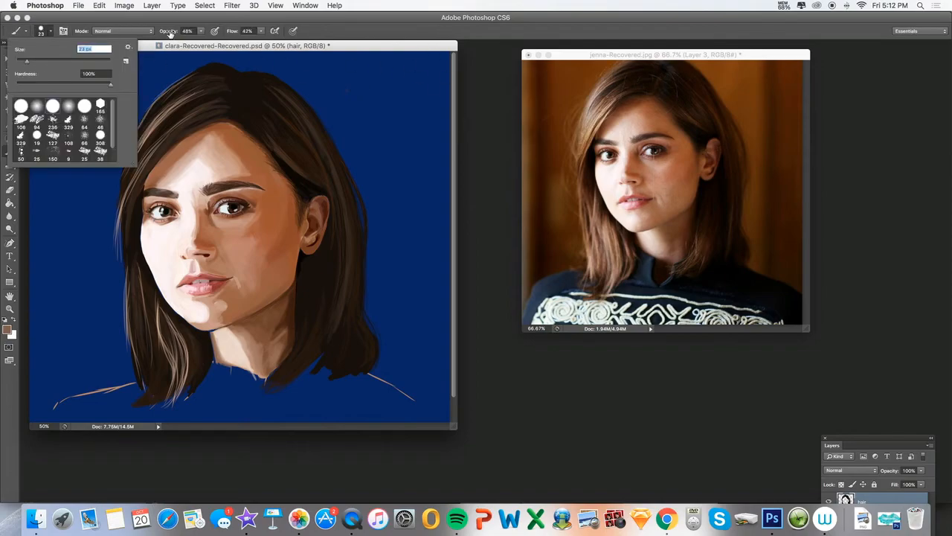
left_click(165, 32)
type("42")
key("Return")
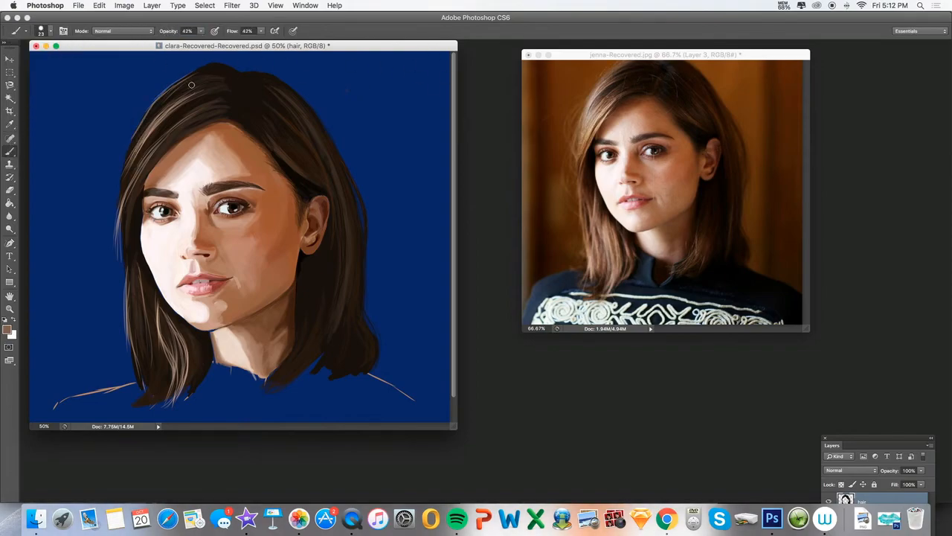
key("3")
key("5")
left_click_drag(166, 97, 135, 141)
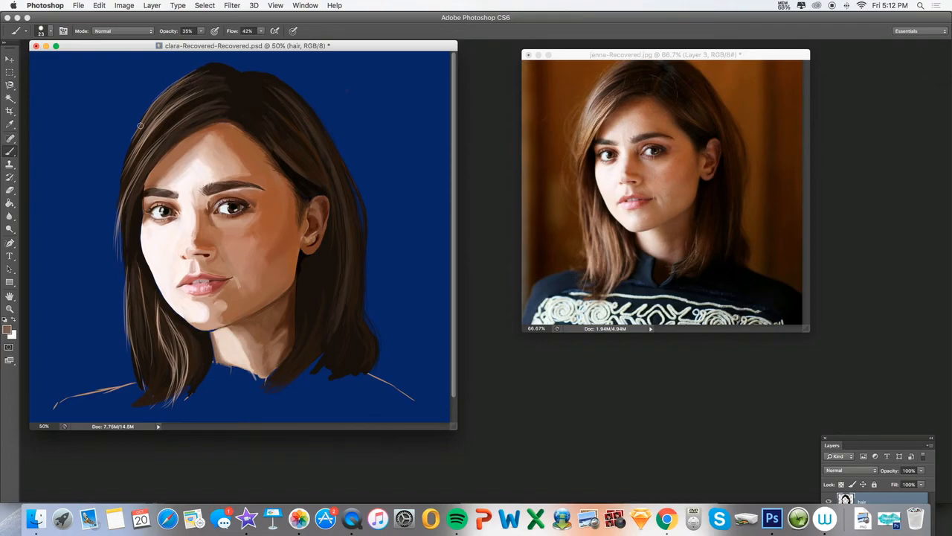
left_click_drag(145, 124, 125, 154)
Step: Paint brown strands down the face-framing hair and its outer length at 65% opacity, using a tone sampled from the painted hair
key("6")
key("5")
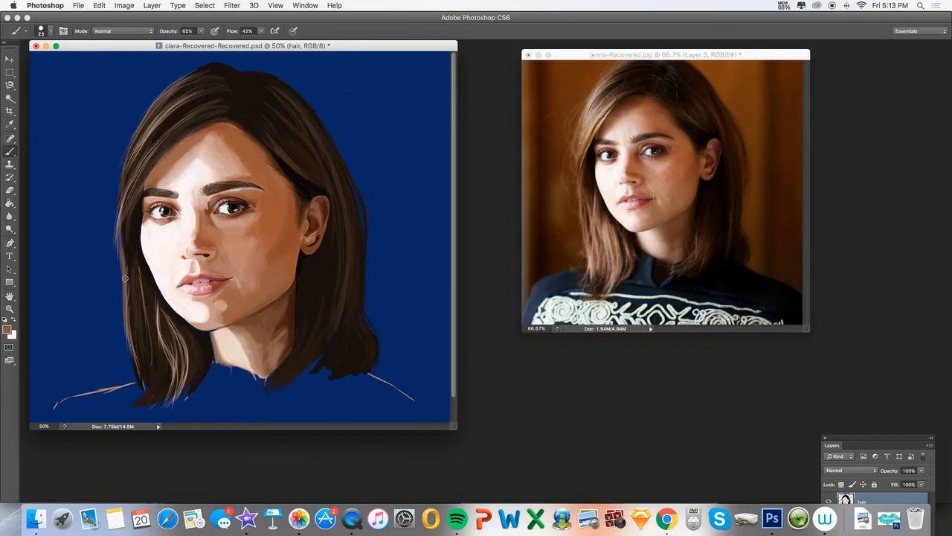
left_click(158, 168, "alt")
left_click_drag(157, 168, 122, 237)
left_click_drag(130, 269, 144, 394)
Step: Touch up the shadow between jaw and neck with a tone sampled from the reference neck
left_click(50, 31)
key("Return")
left_click(675, 210, "alt")
left_click_drag(289, 288, 271, 303)
Step: Layer long strands from the crown past the temple to cheek level with a tone sampled from the painting
left_click(228, 208, "alt")
left_click_drag(170, 110, 123, 175)
left_click_drag(176, 91, 134, 148)
left_click_drag(184, 130, 145, 172)
left_click_drag(208, 119, 126, 201)
left_click_drag(148, 164, 121, 260)
Step: Add fine dark brown strands above the forehead and down the brighter-side length with a 10 px brush at 100% opacity and 94% flow
left_click(202, 113, "alt")
left_click_drag(209, 119, 186, 132)
left_click_drag(208, 103, 192, 112)
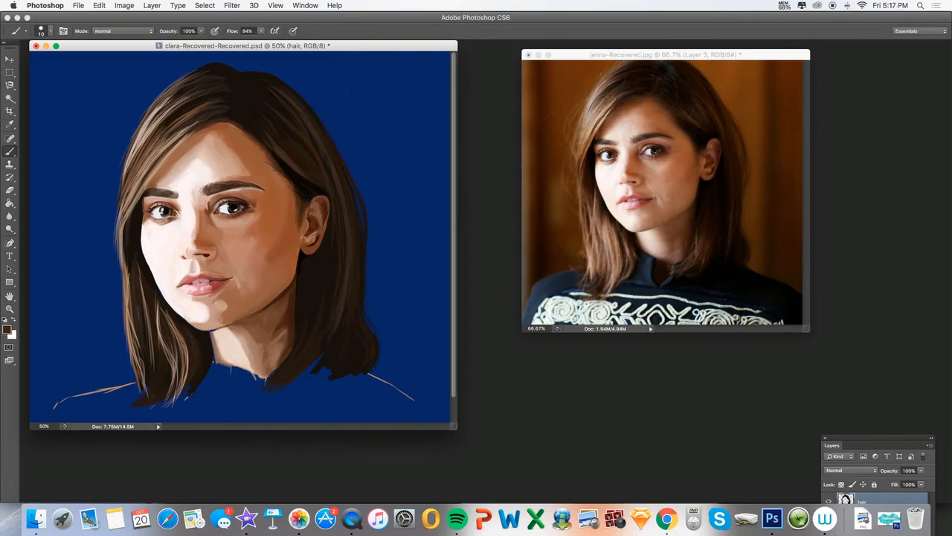
left_click_drag(143, 186, 124, 215)
mouse_move(123, 218)
left_mouse_down()
mouse_move(117, 238)
mouse_move(132, 302)
left_mouse_up()
Step: Add more strands on the crown, above the ear and on the hair ends beside the neck
left_click(50, 31)
key("Return")
left_click_drag(173, 115, 128, 166)
left_click_drag(298, 131, 329, 186)
left_click_drag(305, 341, 269, 384)
Step: Glaze the brighter-side lower lengths with beige sampled from the neck, using a 60 px brush at 22% opacity
left_click(257, 331, "alt")
key("bracketright")
key("bracketright")
key("bracketright")
key("bracketright")
left_click_drag(177, 31, 164, 32)
left_click_drag(166, 348, 165, 397)
left_click_drag(133, 329, 146, 397)
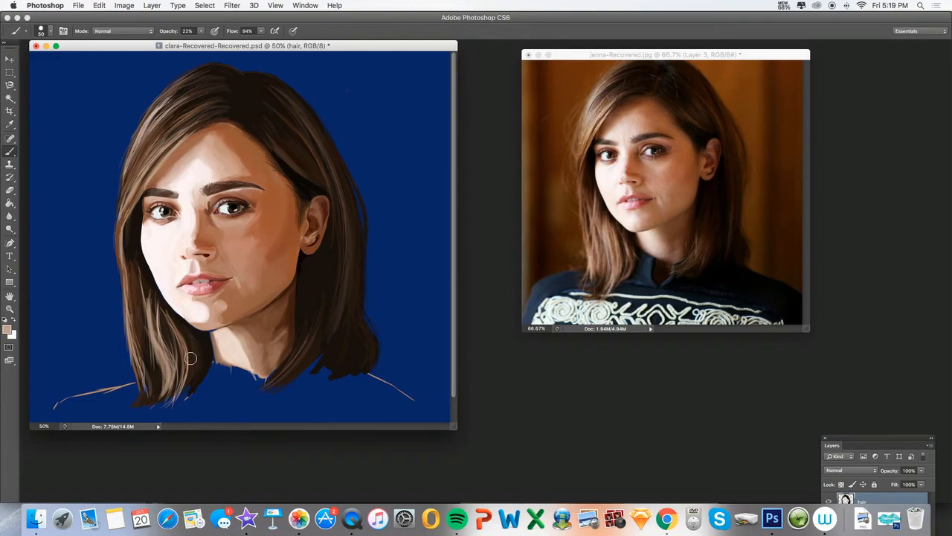
mouse_move(191, 337)
left_mouse_down()
mouse_move(201, 374)
mouse_move(186, 327)
mouse_move(200, 362)
mouse_move(194, 351)
mouse_move(198, 381)
mouse_move(197, 369)
mouse_move(188, 399)
left_mouse_up()
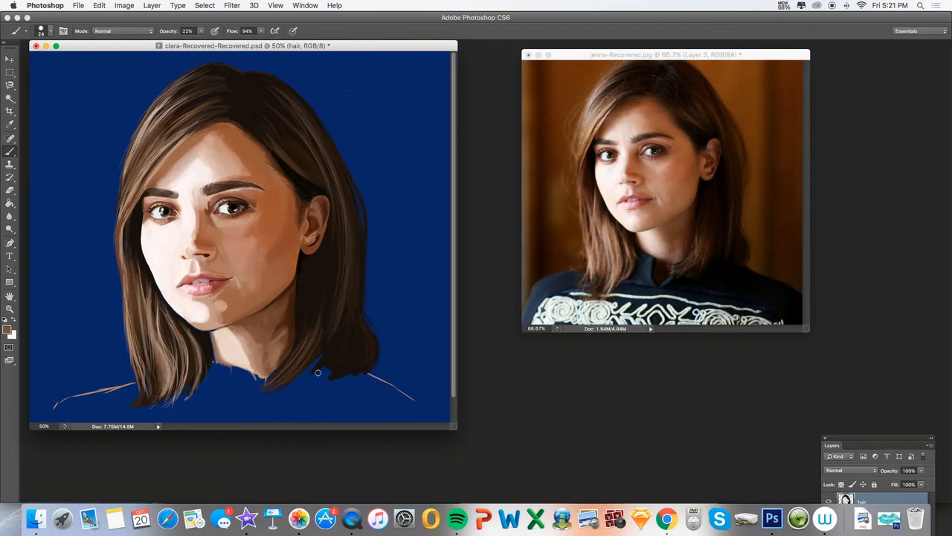
Step: Paint fine greyish-pink tips on the brighter-side hair ends with a sampled tone and a small brush at 73% opacity
left_click(11, 125)
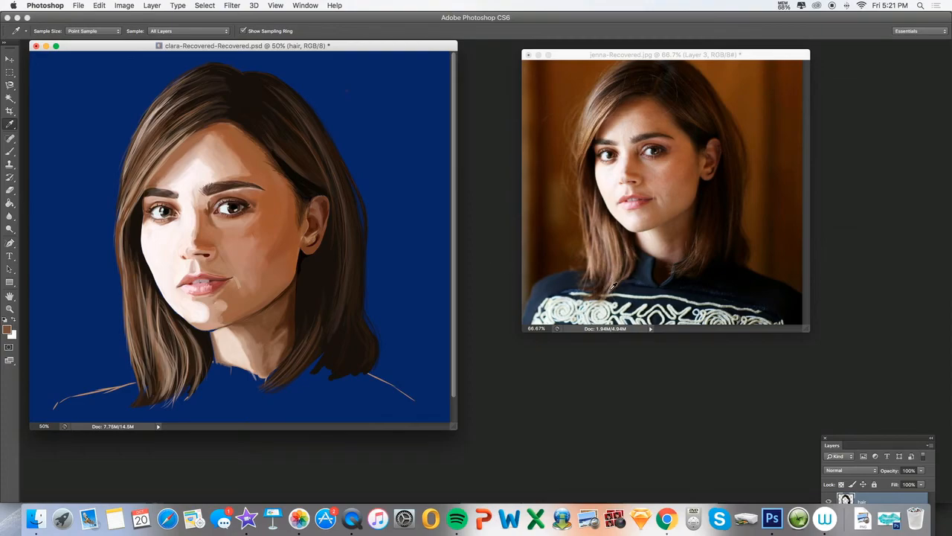
left_click(10, 151)
left_click(43, 34)
left_click_drag(168, 34, 185, 34)
left_click(51, 32)
left_click_drag(23, 62, 20, 62)
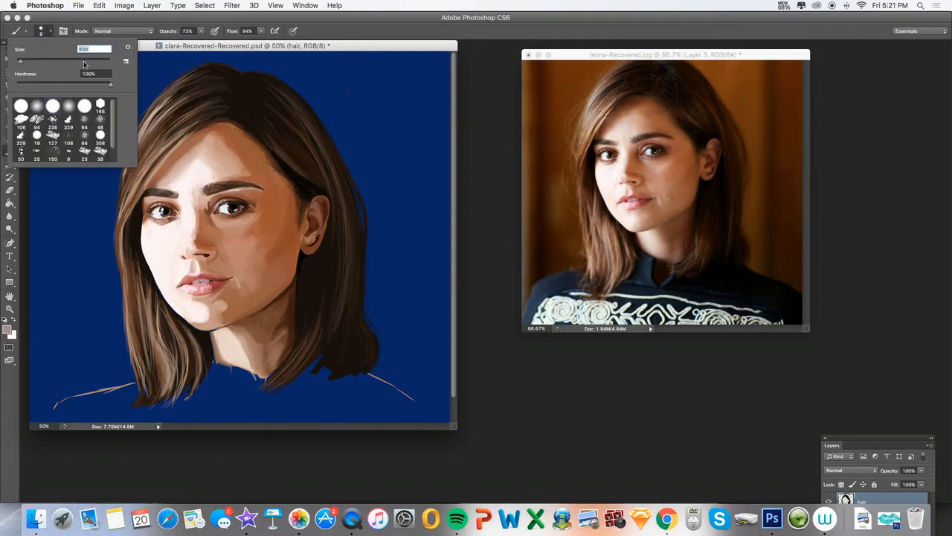
key("Return")
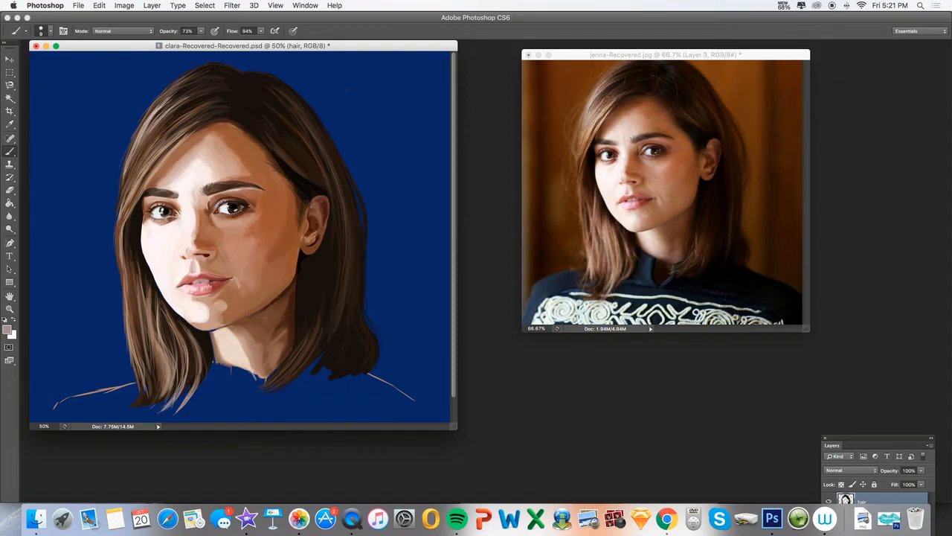
Step: Extend the brighter-side hair ends over the shoulder with thin strands in dark brown tones sampled from the reference and the painting
left_click(11, 125)
left_click(597, 295)
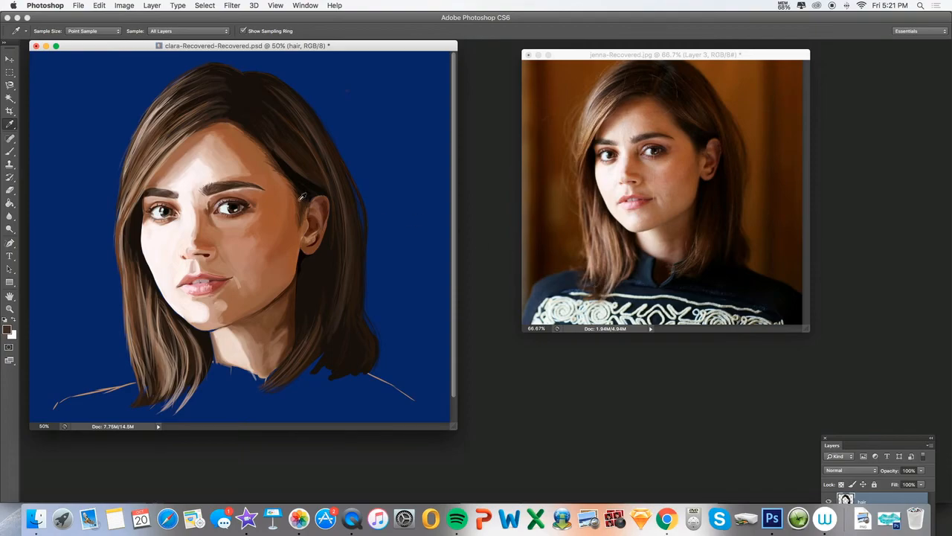
left_click(10, 151)
left_click_drag(165, 390, 128, 410)
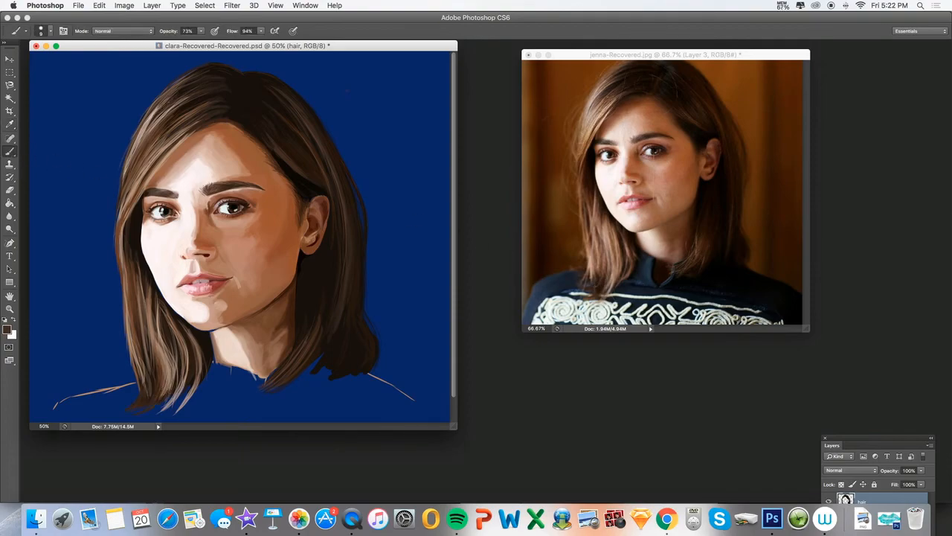
left_click(11, 125)
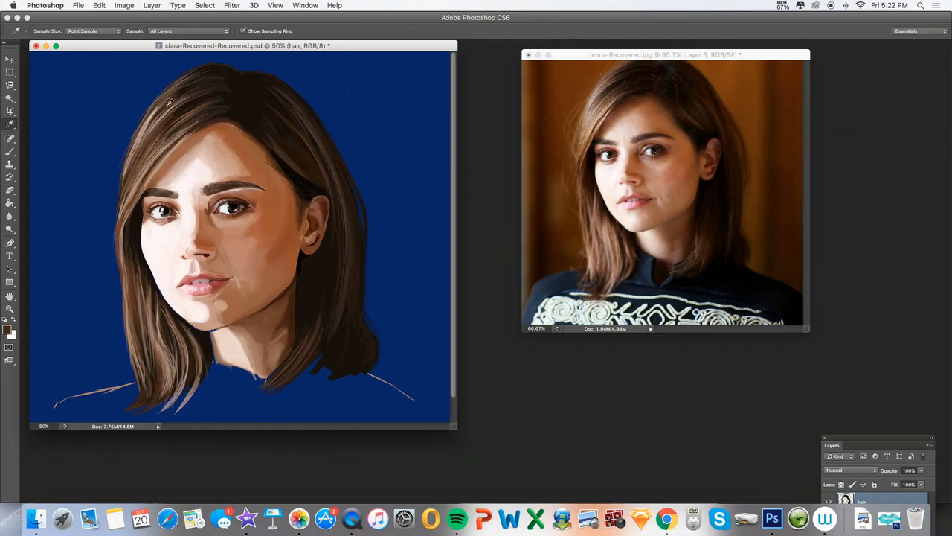
left_click(8, 152)
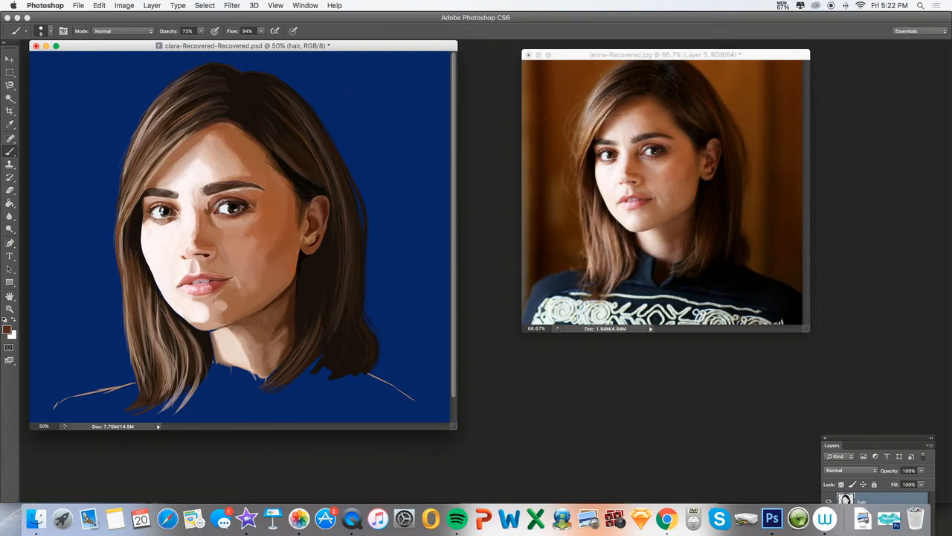
left_click(175, 384, "alt")
left_click_drag(181, 385, 166, 409)
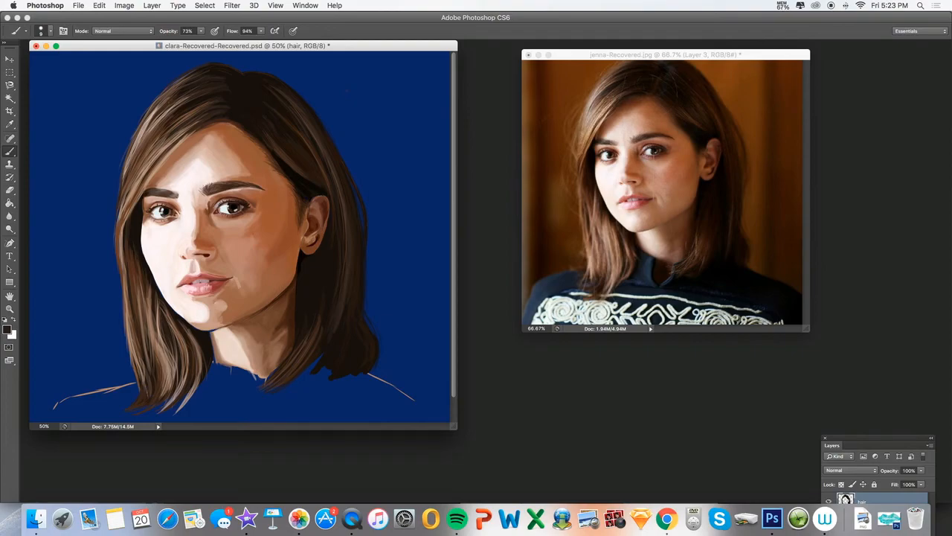
Step: Draw fine flyaway strands along both outer edges of the hair with sampled orange-brown and dark brown
key("i")
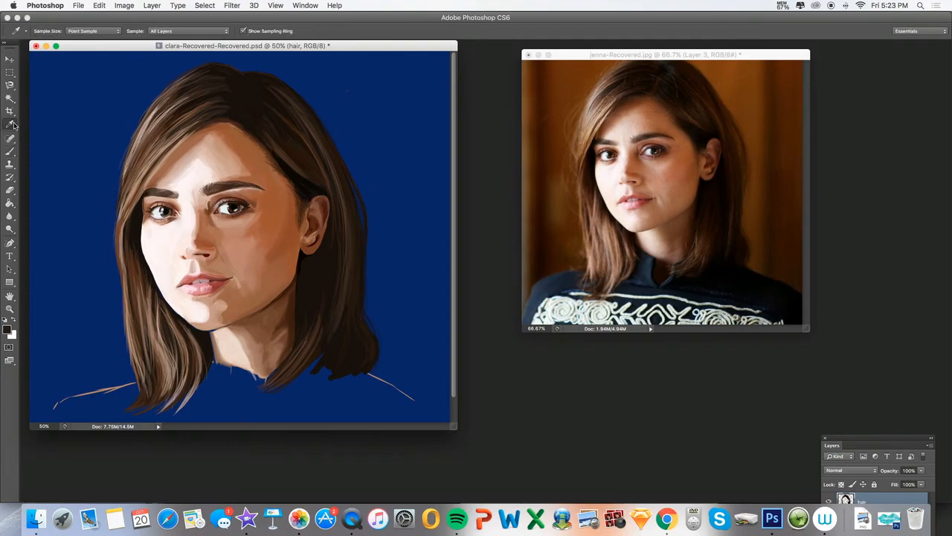
left_click(577, 151)
left_click(11, 151)
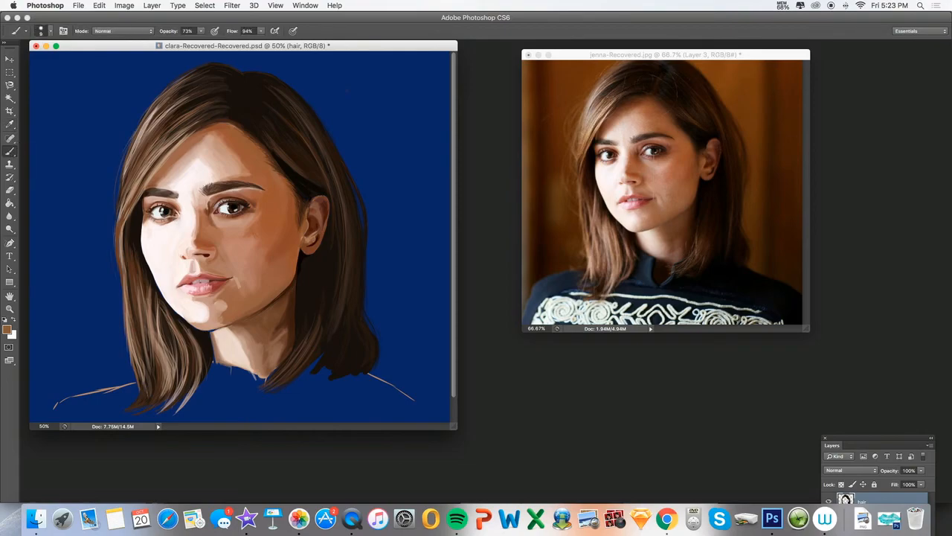
left_click_drag(117, 178, 112, 250)
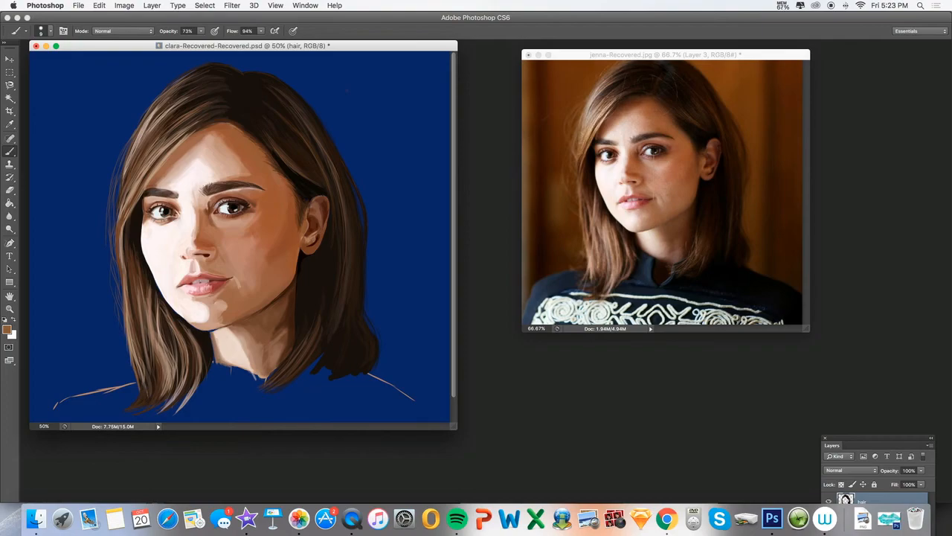
left_click(326, 131, "alt")
left_click_drag(320, 117, 335, 147)
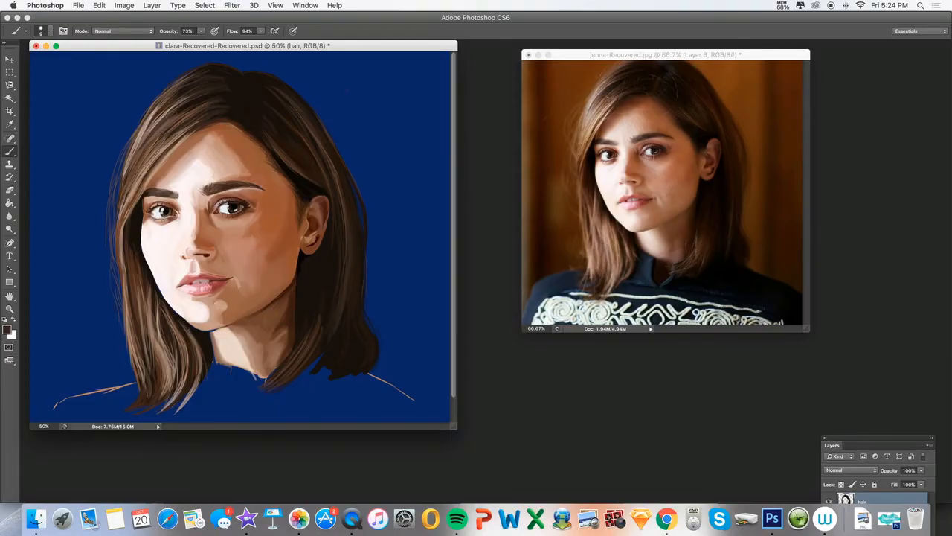
Step: Block in the black high-necked top and shoulders on the Skin layer with a large brush at 100% opacity and flow
key("i")
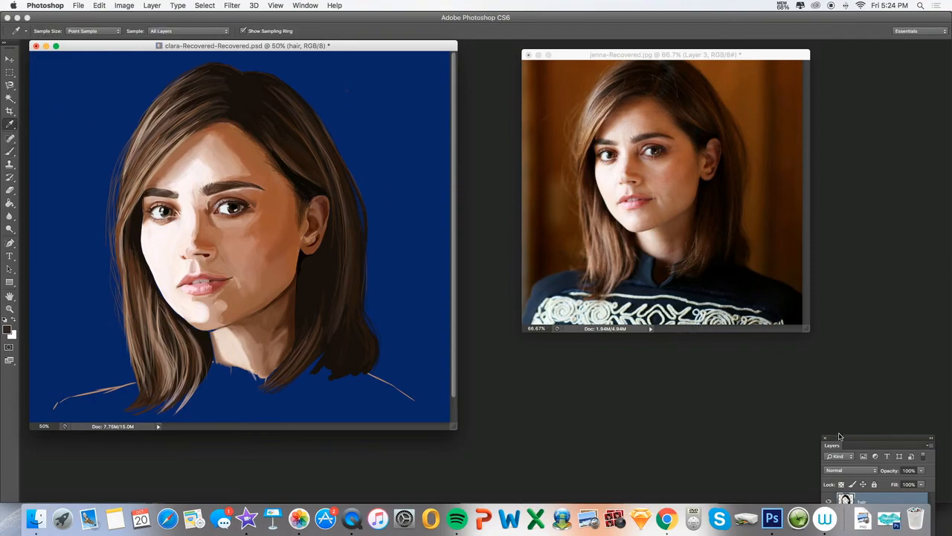
mouse_move(839, 439)
left_mouse_down()
mouse_move(839, 116)
mouse_move(831, 92)
left_mouse_up()
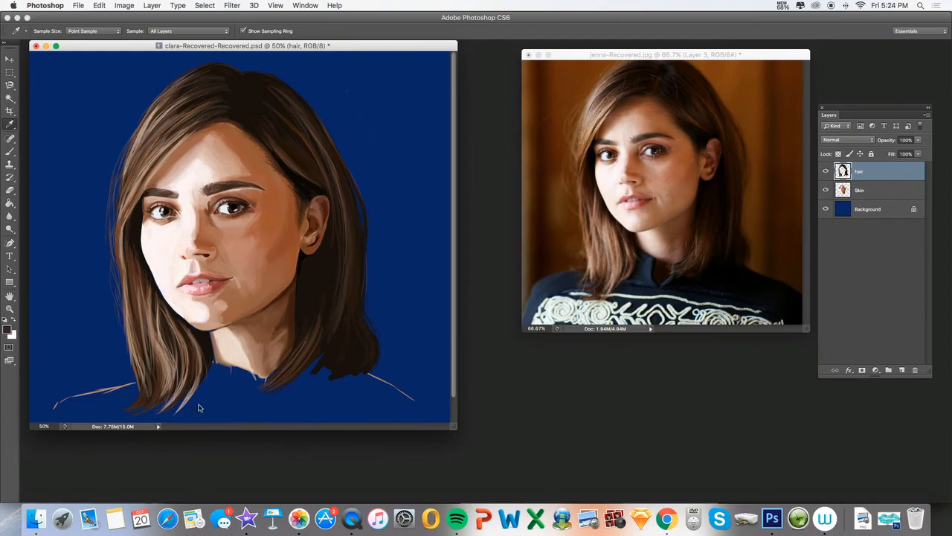
left_click(866, 192)
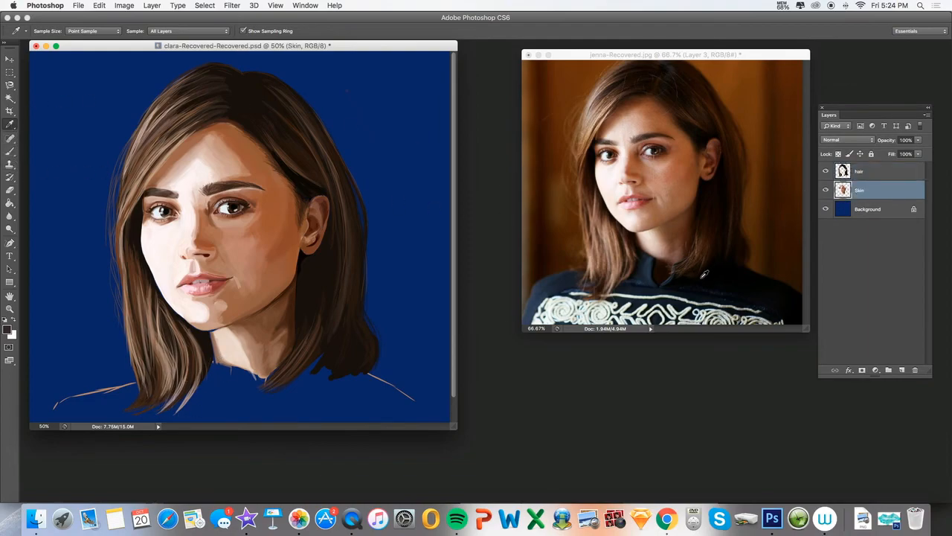
left_click(10, 151)
left_click(41, 31)
left_click(47, 59)
left_click_drag(171, 32, 236, 31)
mouse_move(346, 387)
left_mouse_down()
mouse_move(353, 409)
mouse_move(346, 381)
mouse_move(360, 389)
mouse_move(340, 371)
left_mouse_up()
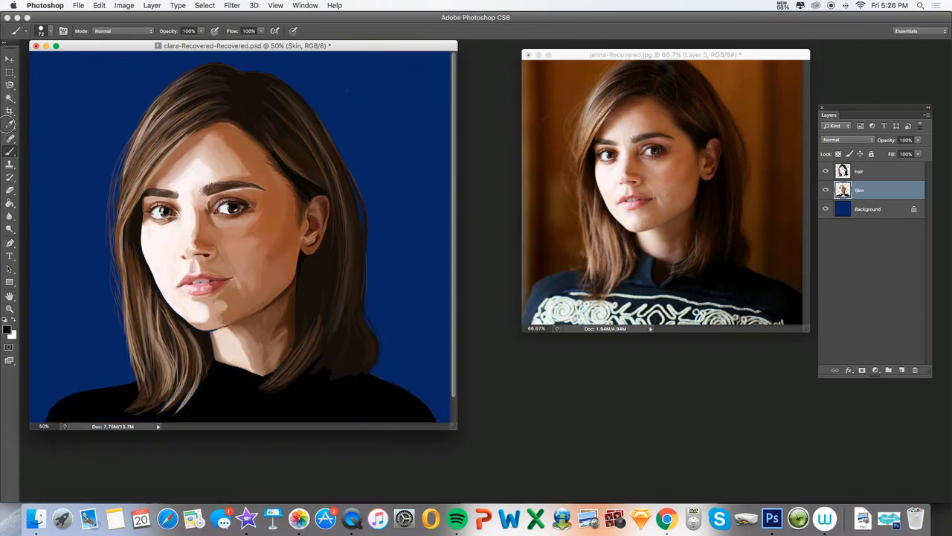
Step: Paint dark blue over the lit shoulder and collar with a soft brush at 49% opacity, using a tone sampled from the reference top
left_click(10, 123)
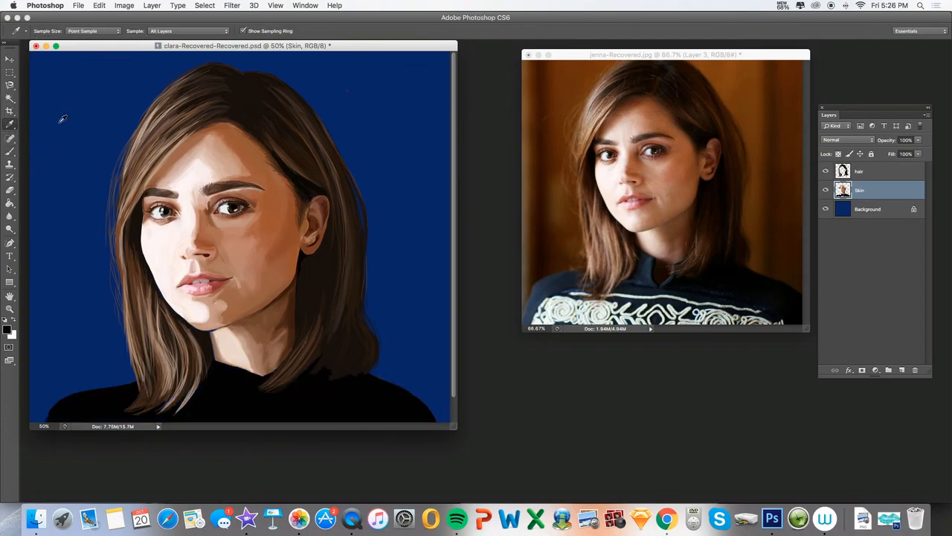
left_click(650, 267)
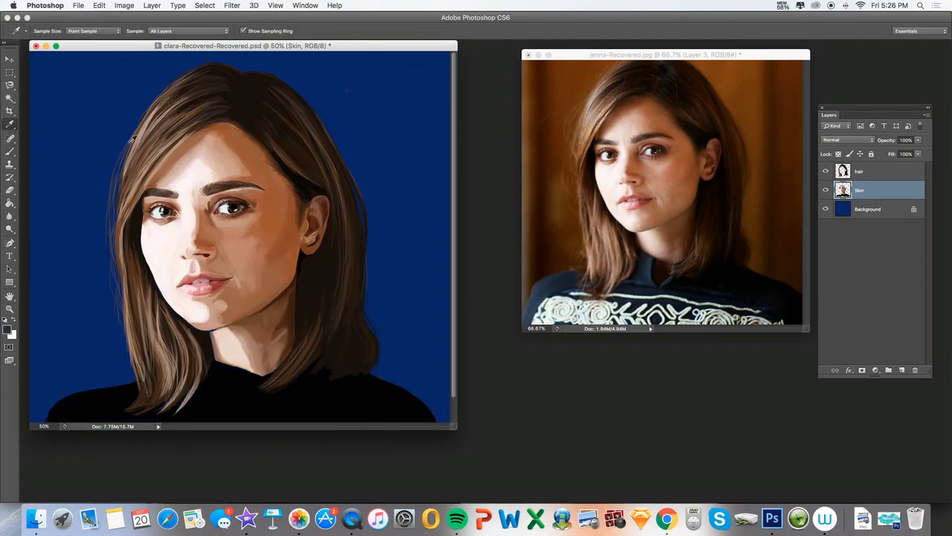
left_click(8, 151)
left_click_drag(164, 31, 46, 31)
right_click(79, 108)
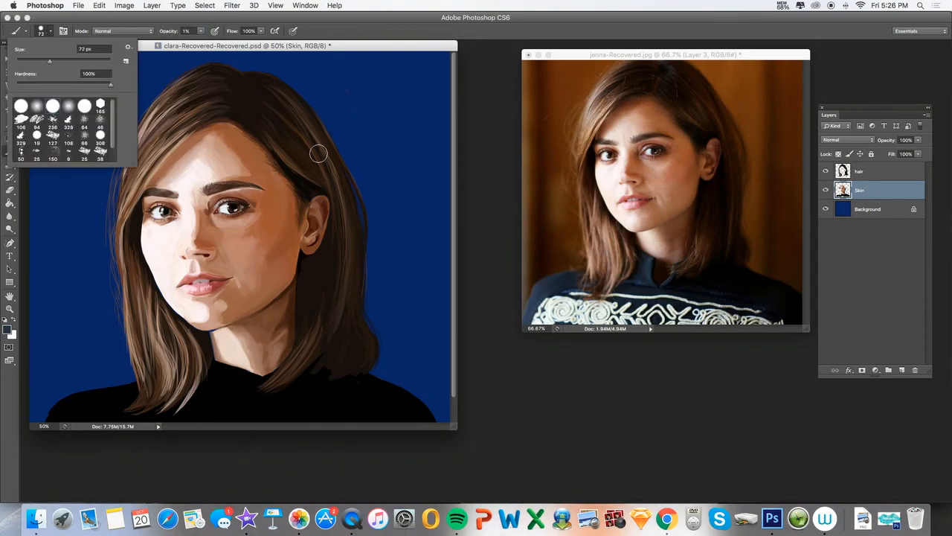
left_click(69, 108)
left_click_drag(49, 60, 37, 61)
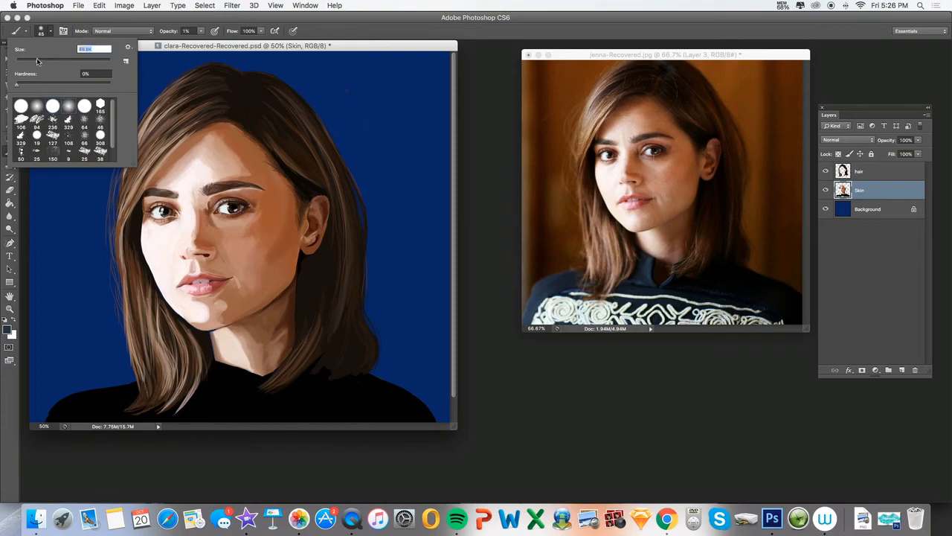
left_click(236, 375)
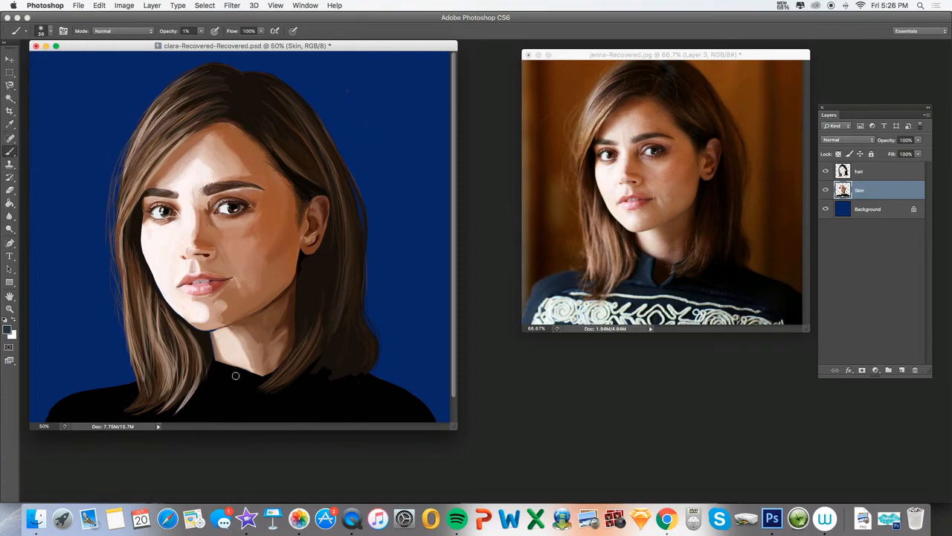
key("4")
key("9")
left_click_drag(236, 376, 237, 390)
mouse_move(52, 417)
left_mouse_down()
mouse_move(87, 390)
mouse_move(96, 398)
left_mouse_up()
mouse_move(230, 369)
left_mouse_down()
mouse_move(243, 402)
mouse_move(283, 414)
left_mouse_up()
Step: Sample further tones and paint the lit shoulder's edge and a dark reddish-brown opening at the front of the collar
left_click(9, 124)
left_click(10, 151)
mouse_move(127, 393)
left_mouse_down()
mouse_move(83, 395)
mouse_move(130, 401)
left_mouse_up()
left_click(10, 124)
left_click(10, 151)
mouse_move(240, 372)
left_mouse_down()
mouse_move(254, 384)
mouse_move(242, 396)
left_mouse_up()
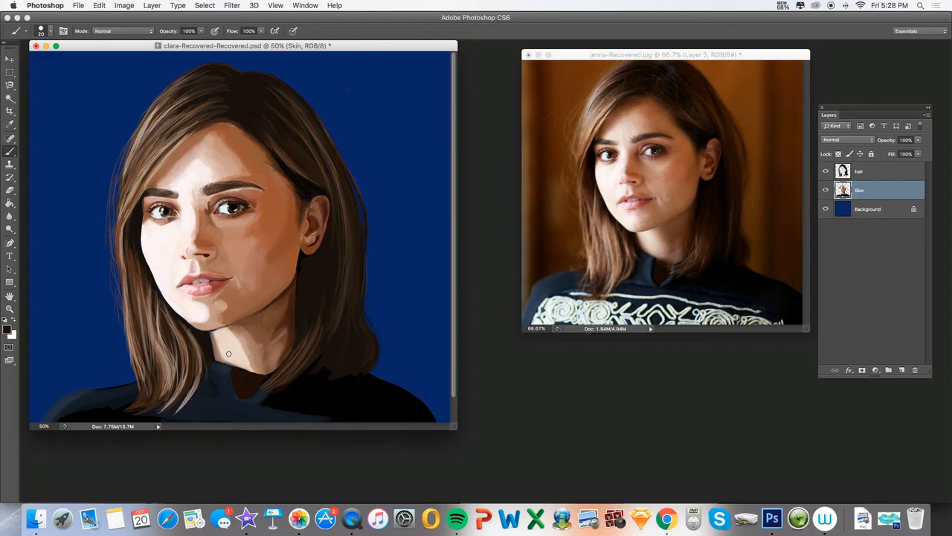
Step: Refine the collar edges, both shoulder outlines and the blue beside the hair ends with a smaller brush and sampled tones
left_click(45, 32)
left_click_drag(21, 57, 18, 56)
left_click(10, 124)
left_click(9, 151)
left_click(235, 369)
left_click_drag(210, 367, 193, 397)
left_click_drag(430, 410, 439, 422)
left_click(97, 400, "alt")
mouse_move(127, 405)
left_mouse_down()
mouse_move(61, 416)
mouse_move(172, 415)
left_mouse_up()
left_click_drag(98, 389, 134, 384)
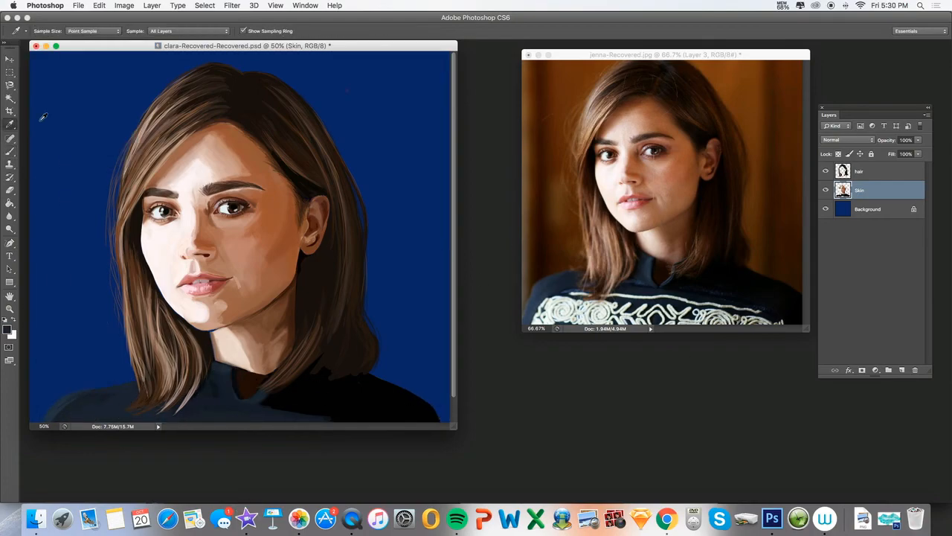
Step: Shade subtle fabric folds across the lit shoulder and below the collar with blue tones sampled from the painting
left_click_drag(58, 410, 116, 395)
left_click_drag(213, 388, 225, 393)
left_click(178, 402, "alt")
left_click_drag(134, 404, 100, 393)
left_click(49, 32)
left_click_drag(27, 61, 22, 61)
left_click(78, 391)
Step: Draw a thin light rim along the lit shoulder's edge with a reference-sampled tone, undoing the first stroke and repainting it at lower opacity
left_click(550, 309, "alt")
left_click_drag(136, 382, 48, 416)
key("super+z")
left_click_drag(168, 31, 152, 31)
mouse_move(136, 381)
left_mouse_down()
mouse_move(53, 408)
mouse_move(46, 422)
left_mouse_up()
Step: On the hair layer, darken the shadow-side hair ends and the area below the ear with a sampled near-black tone
left_click(349, 365, "alt")
left_click(860, 172)
left_click_drag(347, 377, 316, 372)
left_click_drag(304, 263, 304, 298)
left_click(50, 31)
left_click_drag(31, 54, 34, 54)
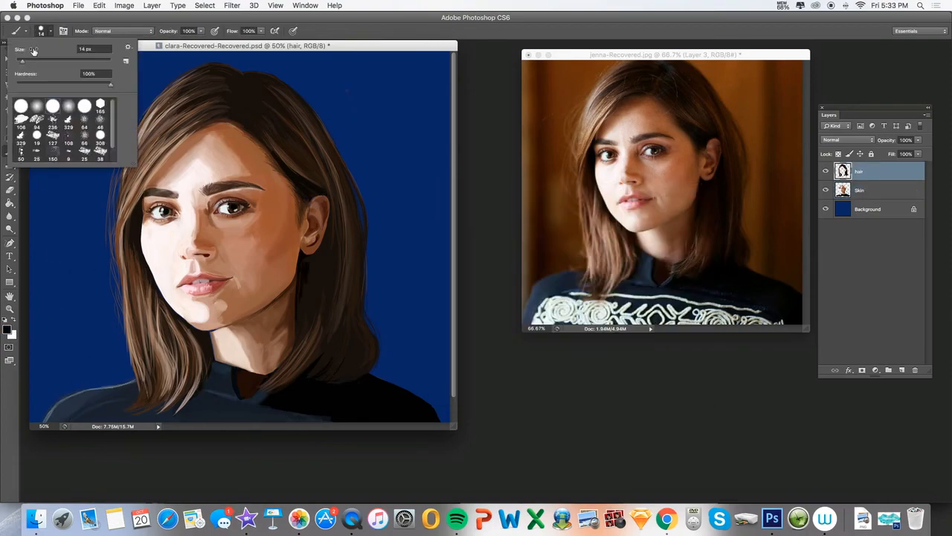
left_click_drag(311, 262, 308, 320)
Step: Deepen the shadow-side hair with black sampled from the top, using a 26 px brush at 75% opacity and 62% flow
key("7")
key("5")
key("shift+6")
key("shift+2")
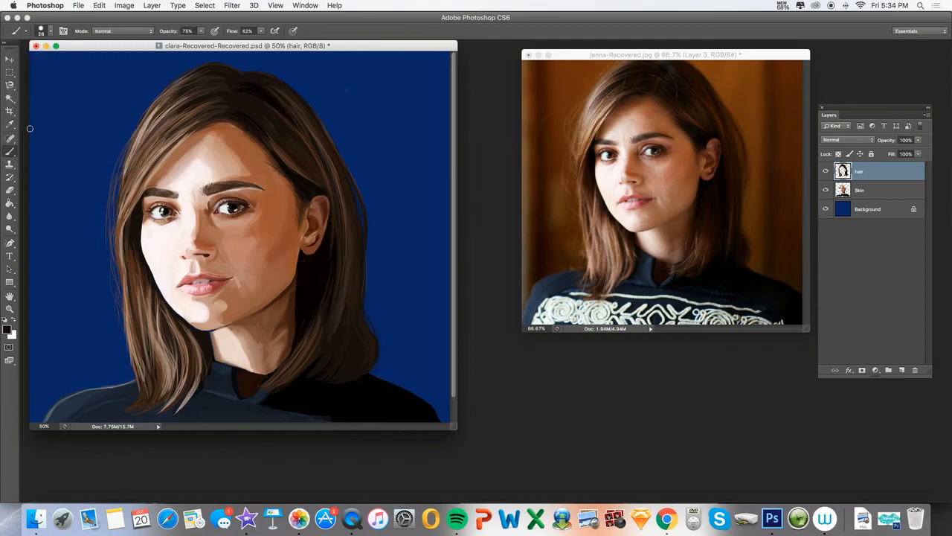
left_click(353, 385, "alt")
left_click_drag(355, 280, 357, 318)
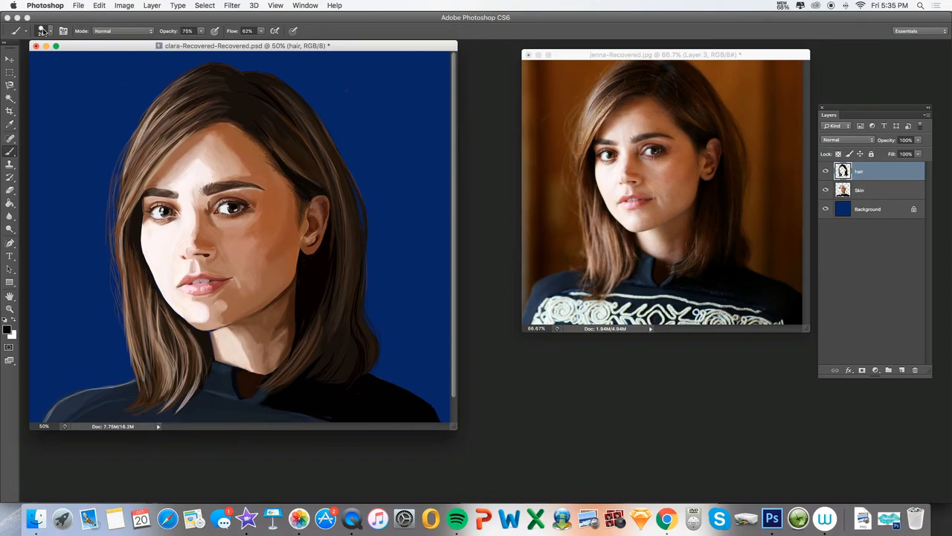
left_click(43, 31)
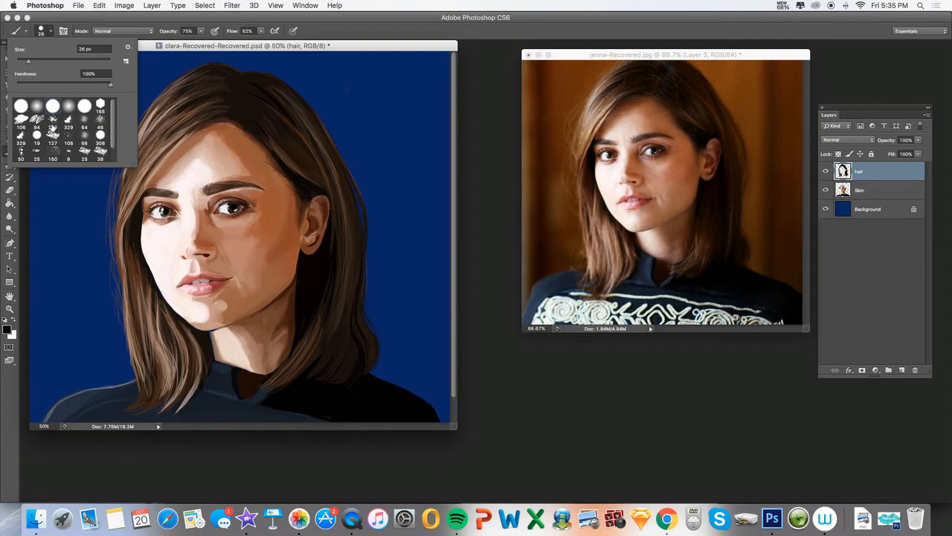
scroll(111, 126, "down", 2)
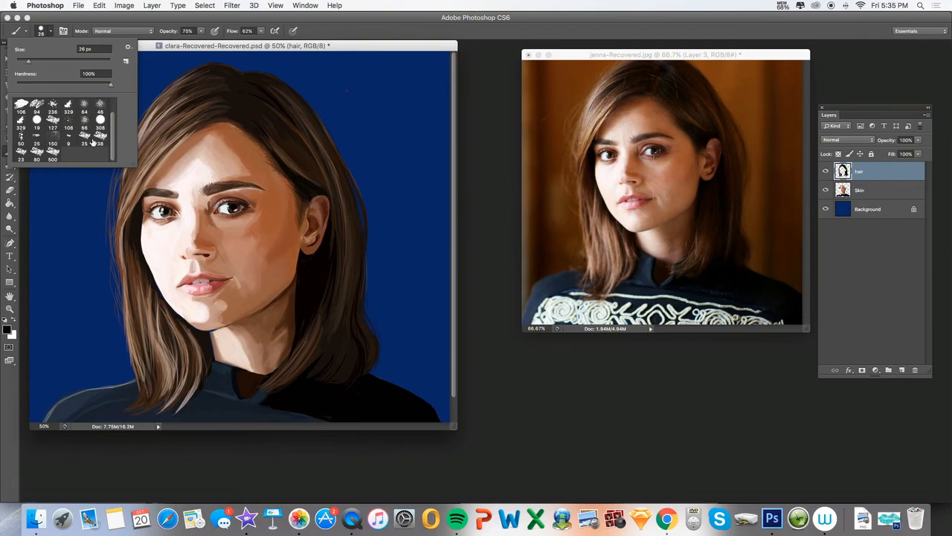
scroll(112, 138, "up", 2)
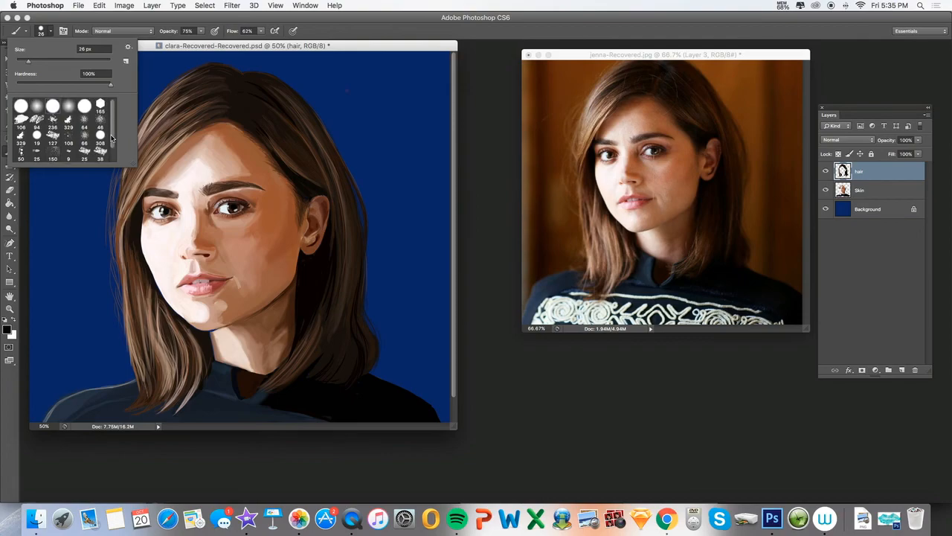
double_click(52, 117)
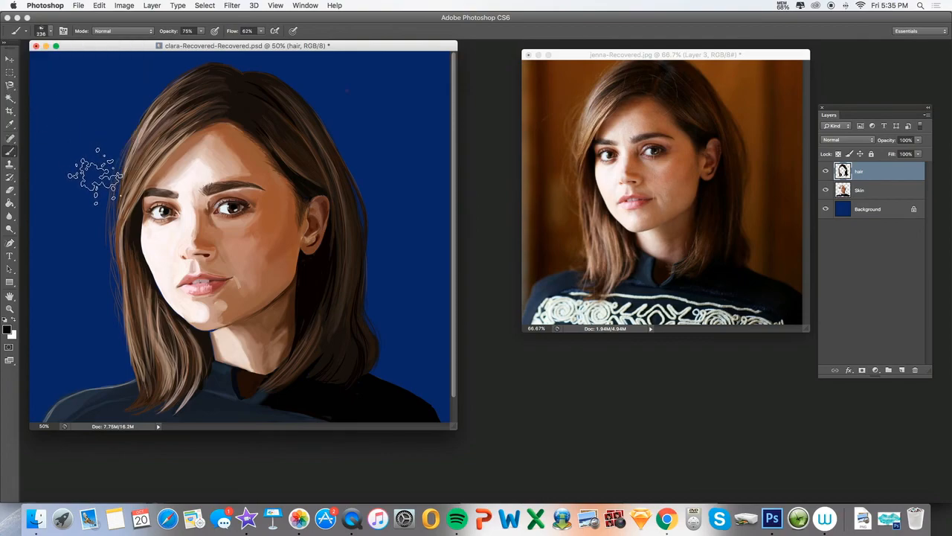
left_click(11, 125)
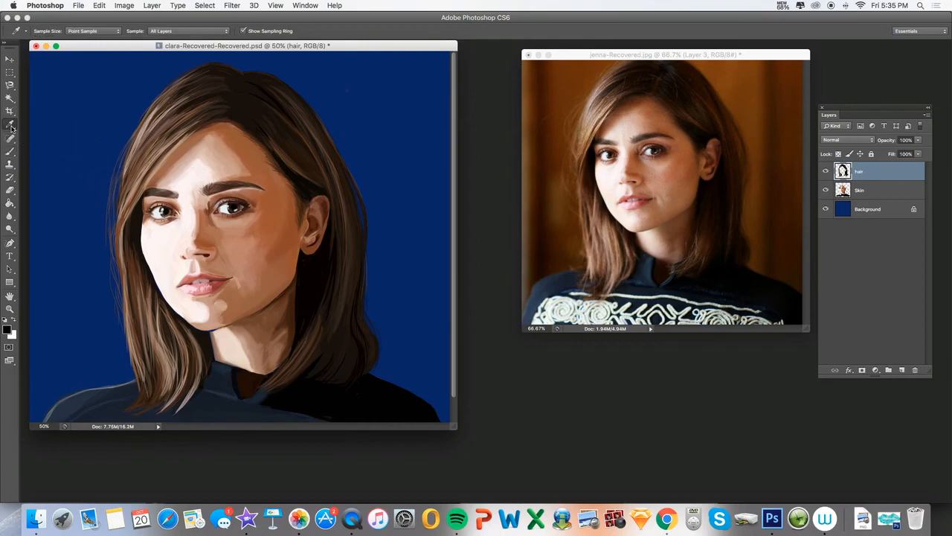
left_click(10, 150)
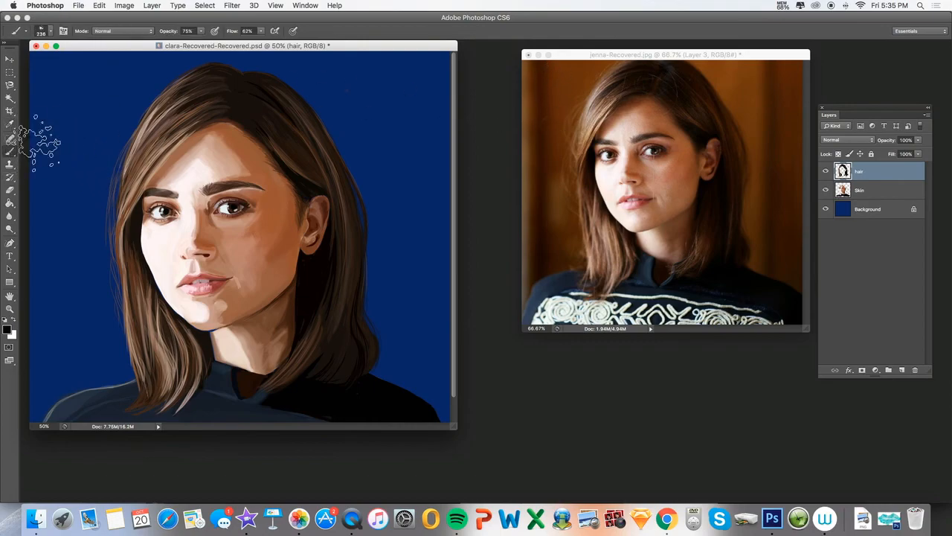
Step: Fill the Background layer with a dark brown sampled from the reference photo's backdrop
left_click(874, 214)
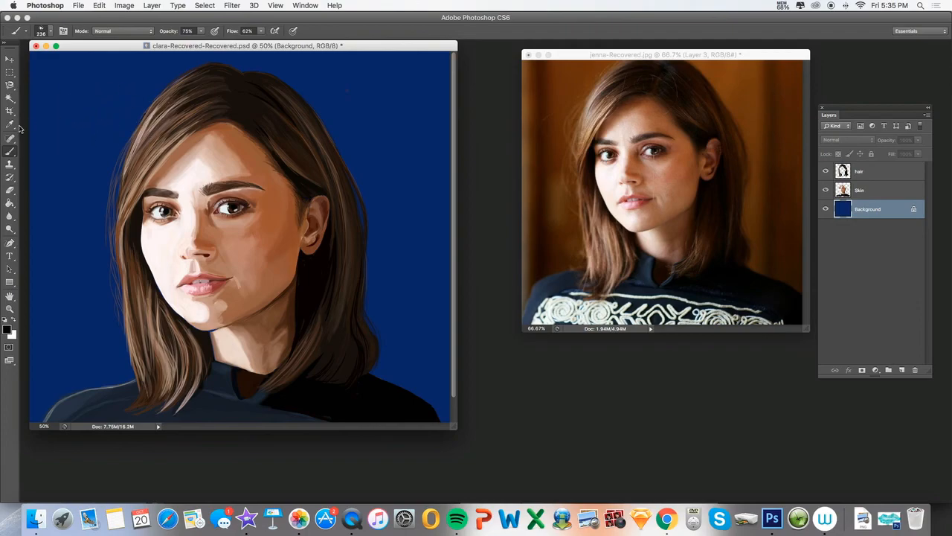
left_click(10, 203)
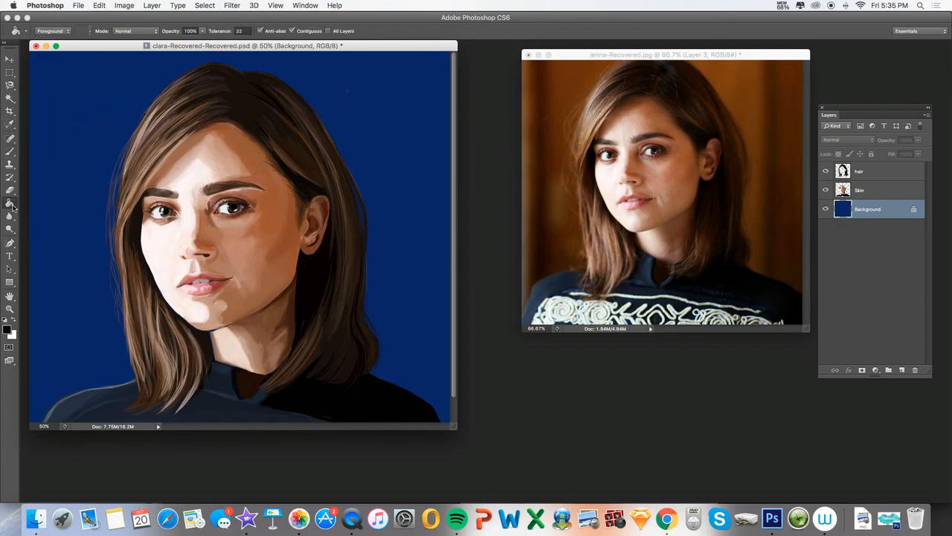
left_click(10, 125)
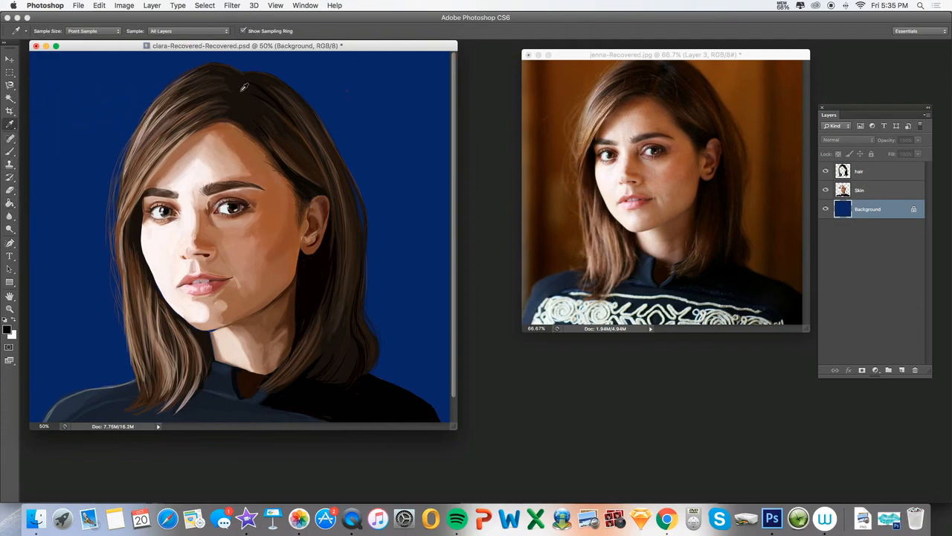
left_click(772, 198)
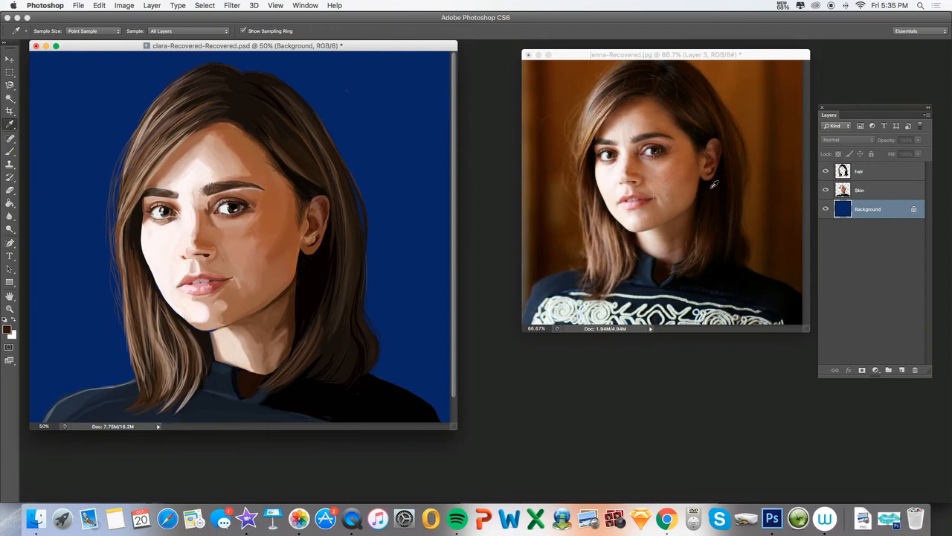
left_click(10, 202)
left_click(65, 168)
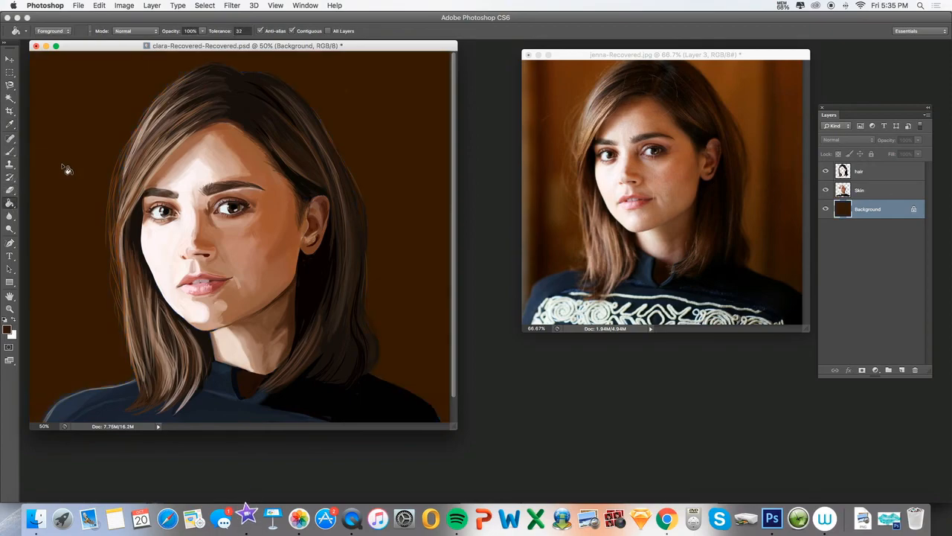
Step: Paint soft lighter-brown vertical bands on both sides of the background with a 258 px brush at 48% opacity and 54% flow, sampling the reference backdrop
left_click(10, 151)
left_click(46, 33)
left_click(68, 105)
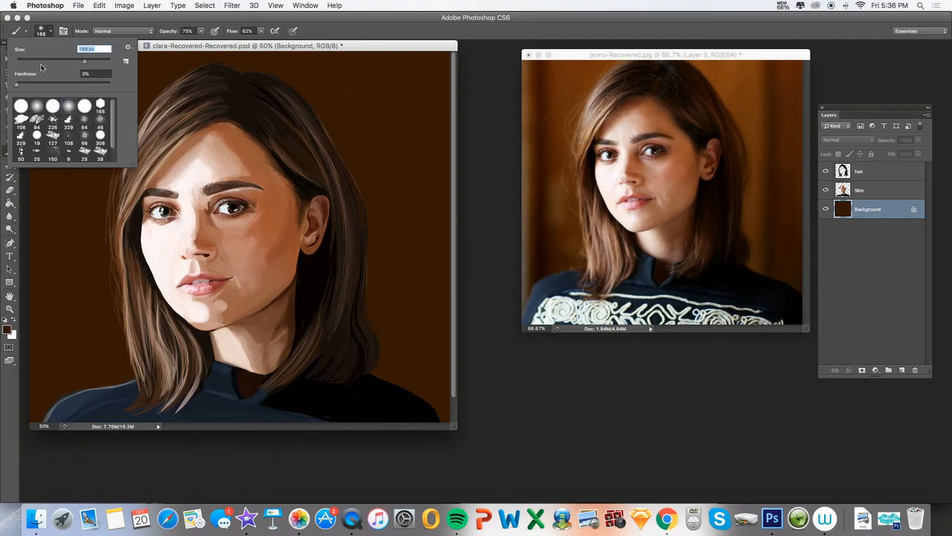
left_click_drag(175, 32, 157, 32)
key("i")
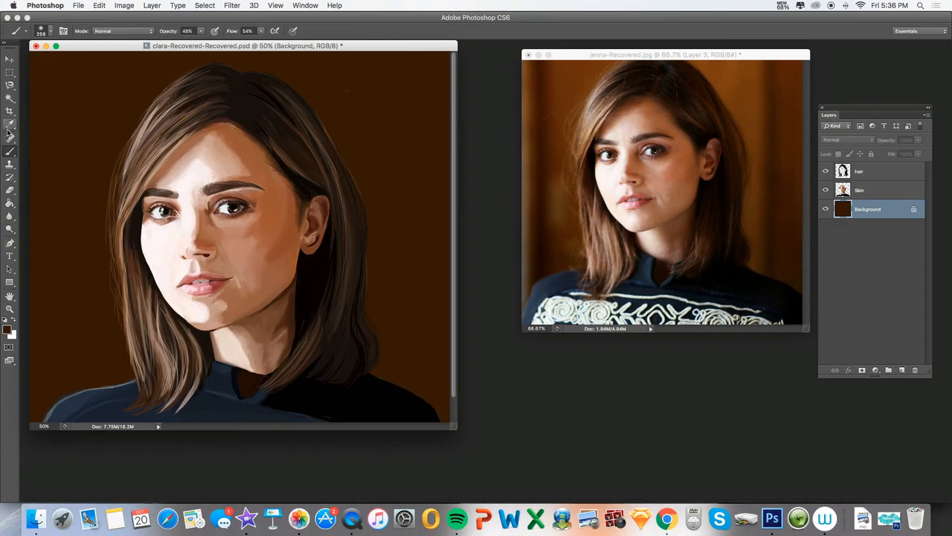
left_click(749, 90)
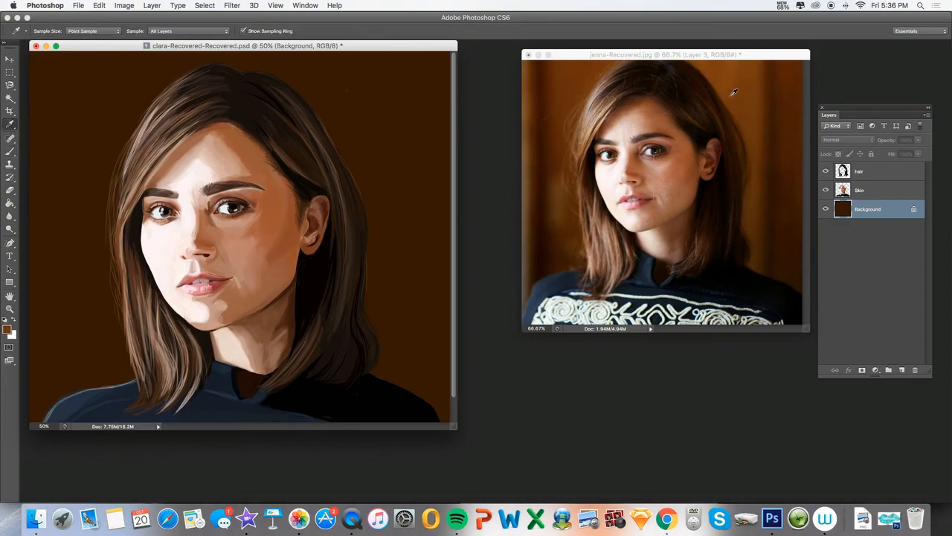
left_click(10, 151)
mouse_move(367, 71)
left_mouse_down()
mouse_move(366, 124)
mouse_move(377, 76)
mouse_move(374, 204)
mouse_move(379, 147)
mouse_move(381, 172)
mouse_move(378, 101)
mouse_move(383, 336)
mouse_move(374, 136)
mouse_move(373, 351)
mouse_move(382, 78)
mouse_move(380, 330)
mouse_move(388, 258)
mouse_move(380, 77)
mouse_move(386, 197)
mouse_move(393, 166)
mouse_move(379, 376)
left_mouse_up()
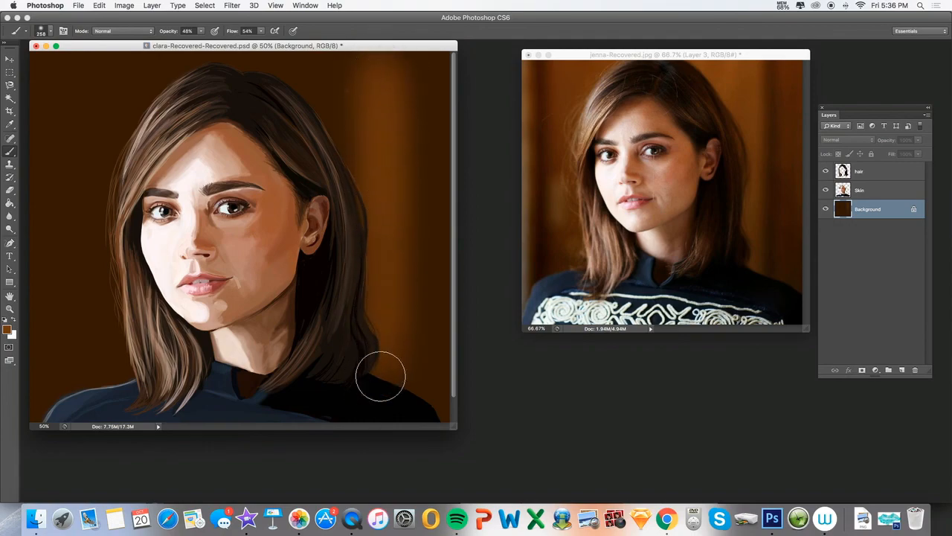
mouse_move(145, 100)
left_mouse_down()
mouse_move(151, 130)
mouse_move(211, 65)
mouse_move(172, 82)
mouse_move(220, 71)
mouse_move(132, 202)
mouse_move(121, 262)
mouse_move(121, 220)
mouse_move(115, 366)
mouse_move(123, 79)
mouse_move(104, 311)
left_mouse_up()
mouse_move(119, 72)
left_mouse_down()
mouse_move(108, 349)
mouse_move(108, 277)
mouse_move(91, 330)
mouse_move(101, 42)
mouse_move(108, 113)
mouse_move(117, 90)
mouse_move(177, 65)
mouse_move(122, 60)
mouse_move(104, 226)
mouse_move(115, 153)
mouse_move(110, 386)
left_mouse_up()
left_click_drag(93, 64, 112, 397)
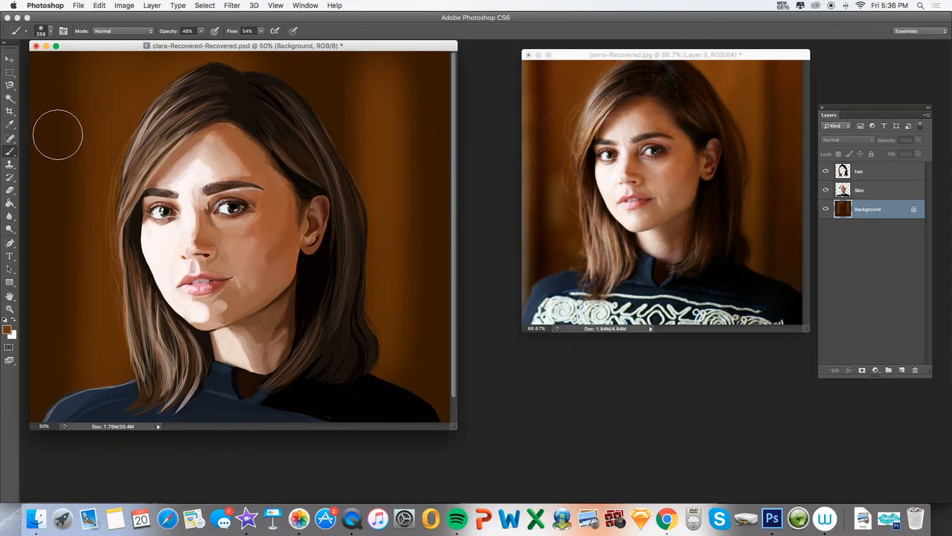
Step: Add a new layer directly above the Background and fill it with purple #3e1e4e
left_click(902, 369)
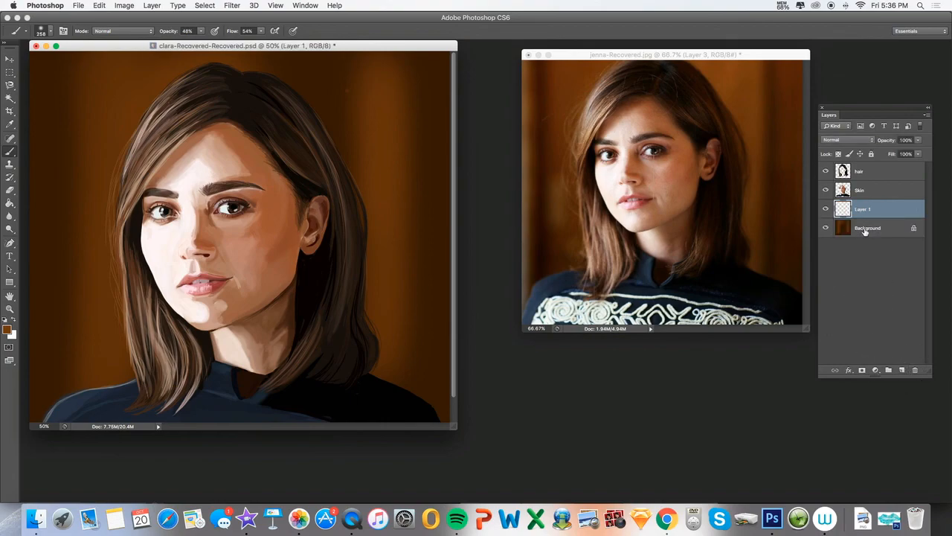
left_click(10, 204)
left_click(8, 330)
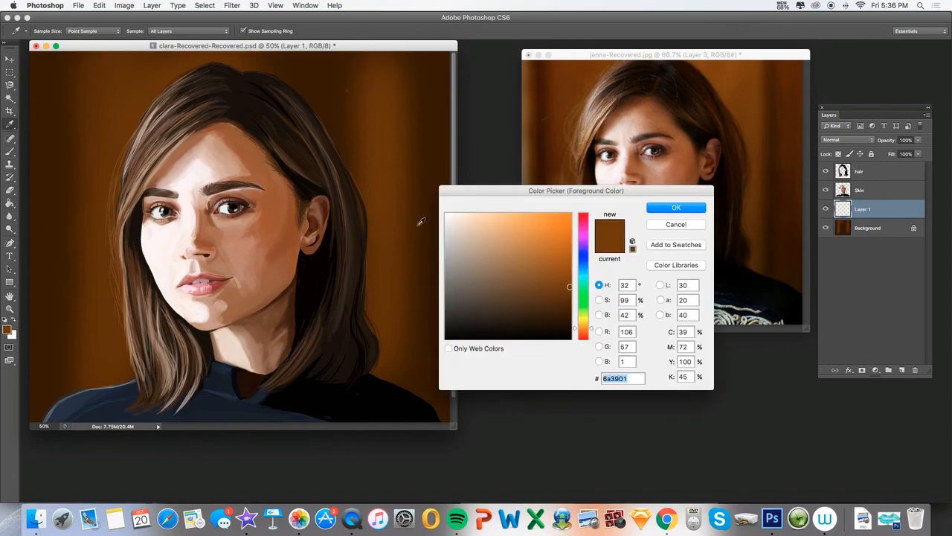
left_click_drag(582, 247, 584, 241)
left_click_drag(529, 262, 544, 281)
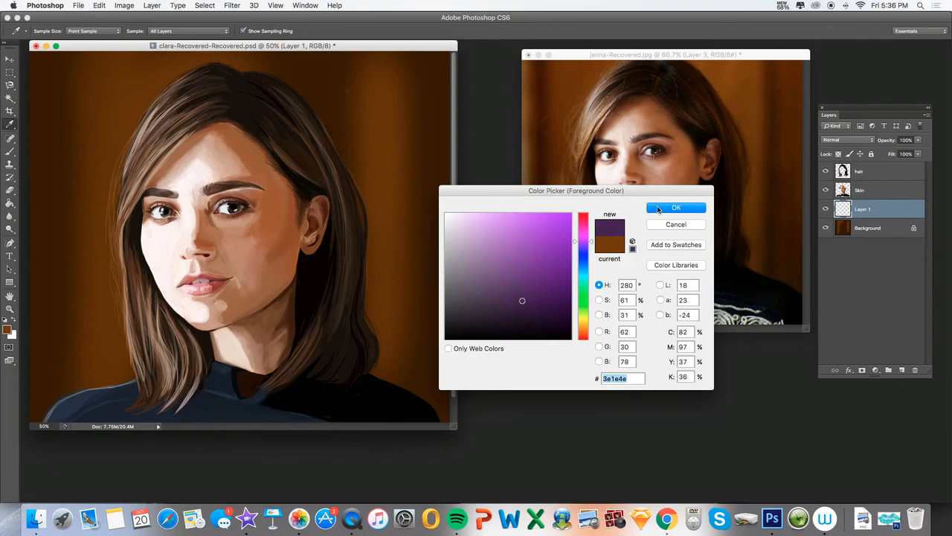
key("Return")
left_click(88, 182)
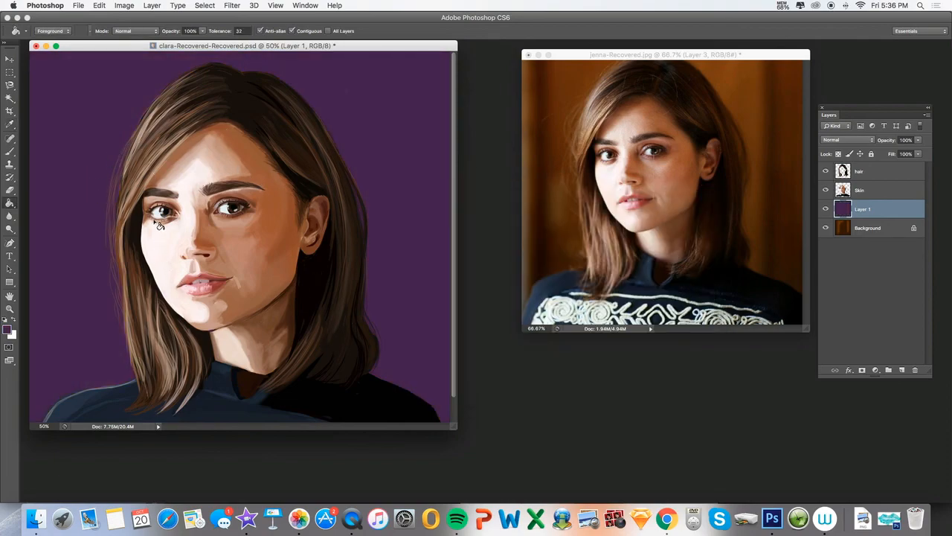
Step: Refill the new purple layer with the darker purple #230b30
left_click(10, 330)
left_click(543, 314)
left_click(674, 208)
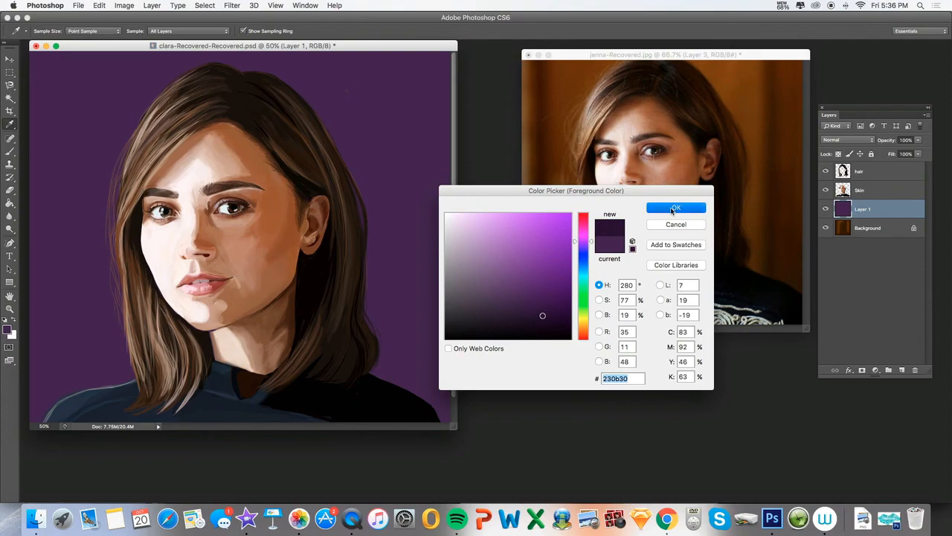
key("g")
left_click(421, 208)
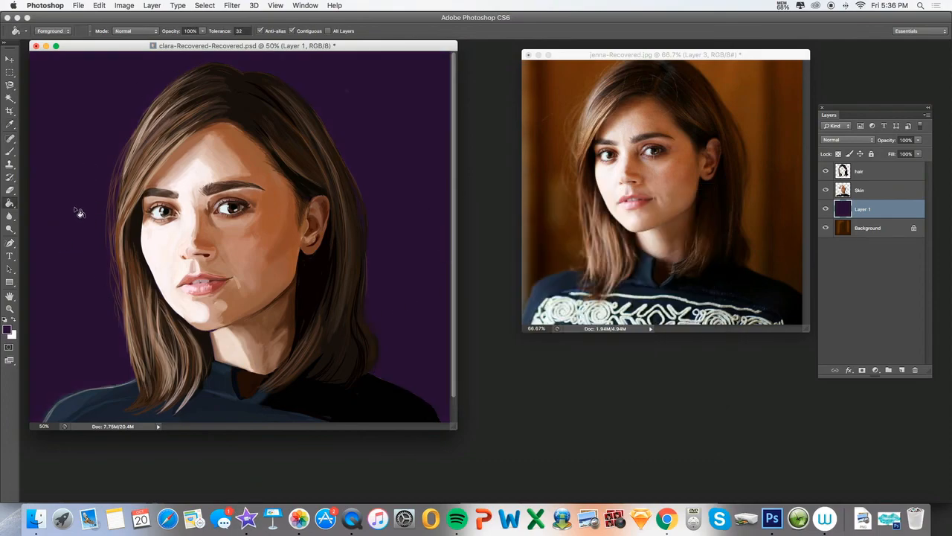
Step: Paint a mottled lighter-purple texture over the dark purple layer with the 236 px splatter brush at 48% opacity and 54% flow
left_click(10, 151)
right_click(41, 67)
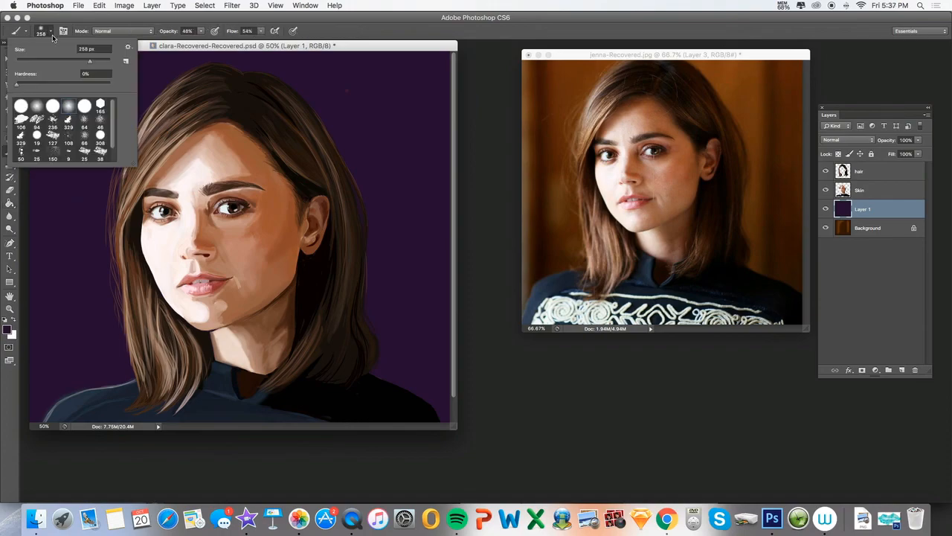
left_click(55, 106)
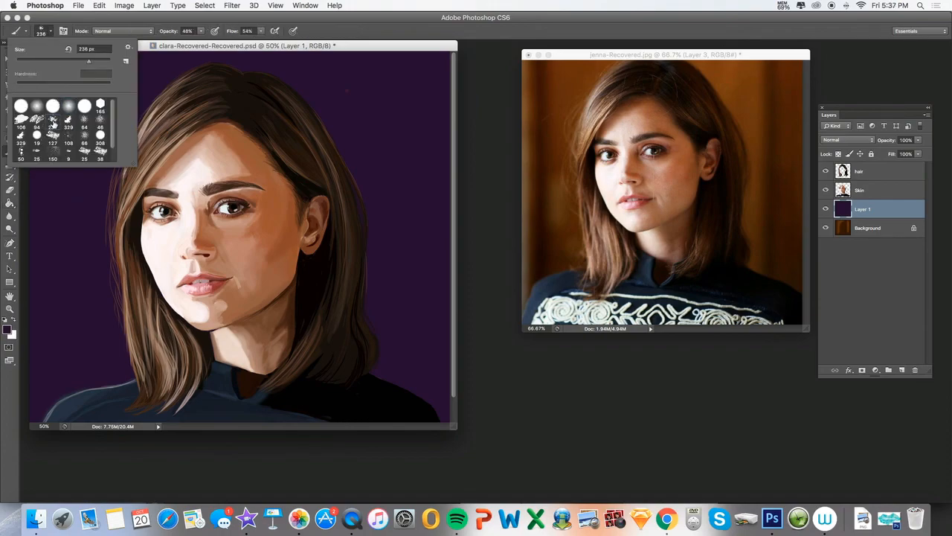
key("Return")
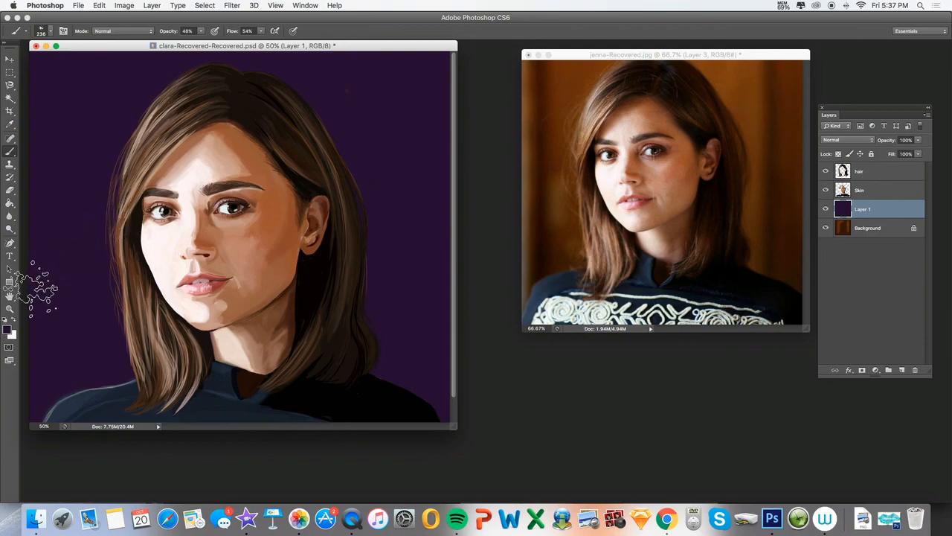
left_click(8, 330)
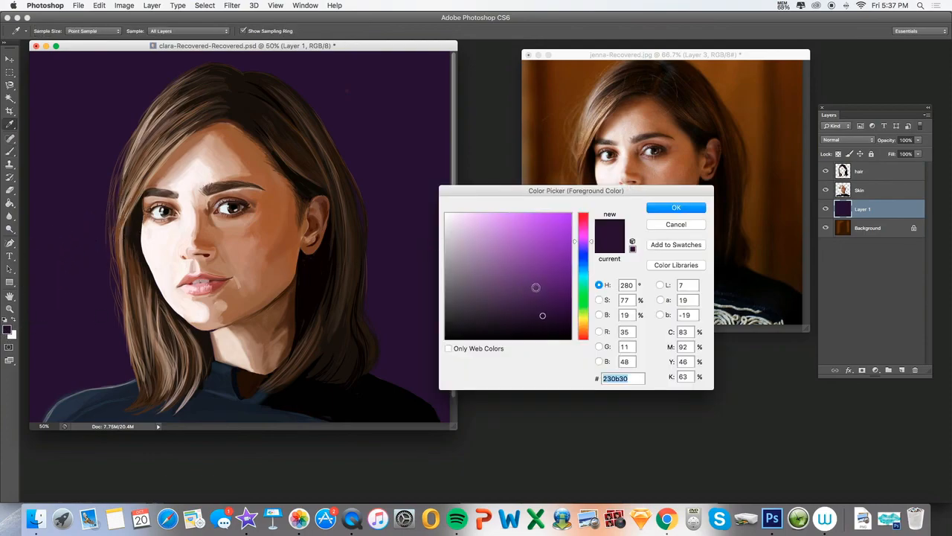
left_click_drag(540, 283, 533, 276)
left_click(664, 210)
mouse_move(344, 135)
left_mouse_down()
mouse_move(419, 90)
mouse_move(365, 89)
mouse_move(335, 106)
mouse_move(292, 86)
mouse_move(335, 209)
mouse_move(325, 140)
mouse_move(72, 367)
mouse_move(423, 260)
left_mouse_up()
left_click(7, 330)
left_click(676, 208)
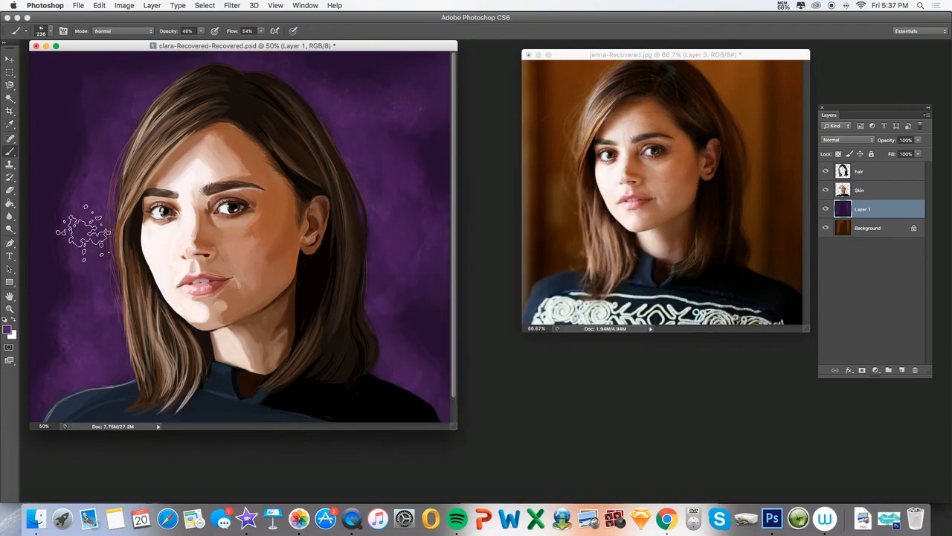
Step: Move the reference photo window out of the way and paint brighter, more saturated purple patches around the hair in the background
left_click_drag(633, 54, 783, 386)
left_click(7, 329)
left_click(231, 291)
mouse_move(330, 133)
left_mouse_down()
mouse_move(405, 126)
mouse_move(410, 255)
left_mouse_up()
left_click(6, 330)
left_click(569, 220)
left_click(676, 208)
mouse_move(402, 186)
left_mouse_down()
mouse_move(407, 193)
mouse_move(97, 319)
mouse_move(384, 301)
left_mouse_up()
Step: Add pale violet and orange-red clouds to the purple background on both sides of the head with the splatter brush
left_click(7, 329)
left_click(514, 235)
left_click(676, 207)
mouse_move(357, 123)
left_mouse_down()
mouse_move(401, 175)
mouse_move(83, 354)
left_mouse_up()
left_click(7, 330)
left_click(676, 207)
mouse_move(96, 297)
left_mouse_down()
mouse_move(66, 330)
mouse_move(394, 107)
mouse_move(395, 312)
left_mouse_up()
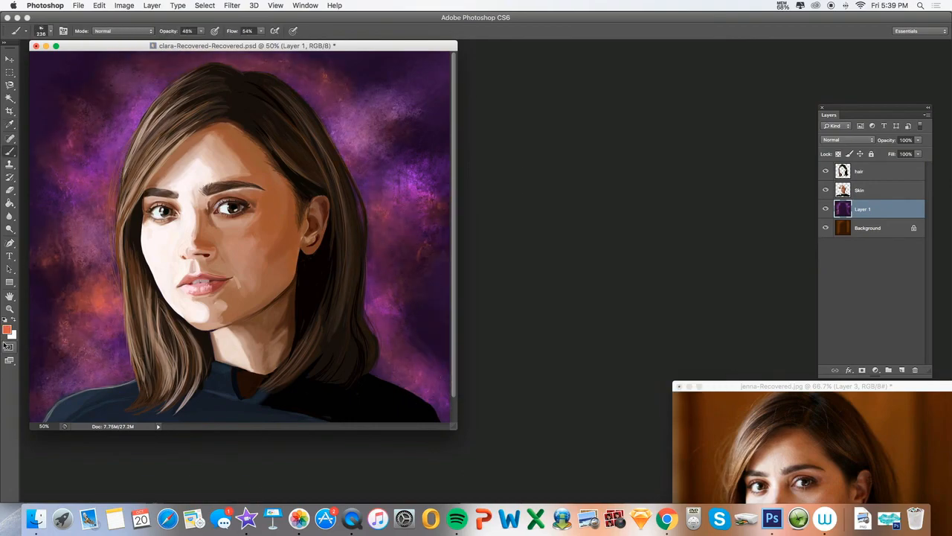
Step: Widen the portrait window and paint more orange tones and fine star-like specks across the purple background
left_click(7, 329)
left_click(676, 208)
left_click_drag(30, 335, 63, 335)
left_click_drag(457, 429, 518, 429)
left_click_drag(404, 198, 122, 314)
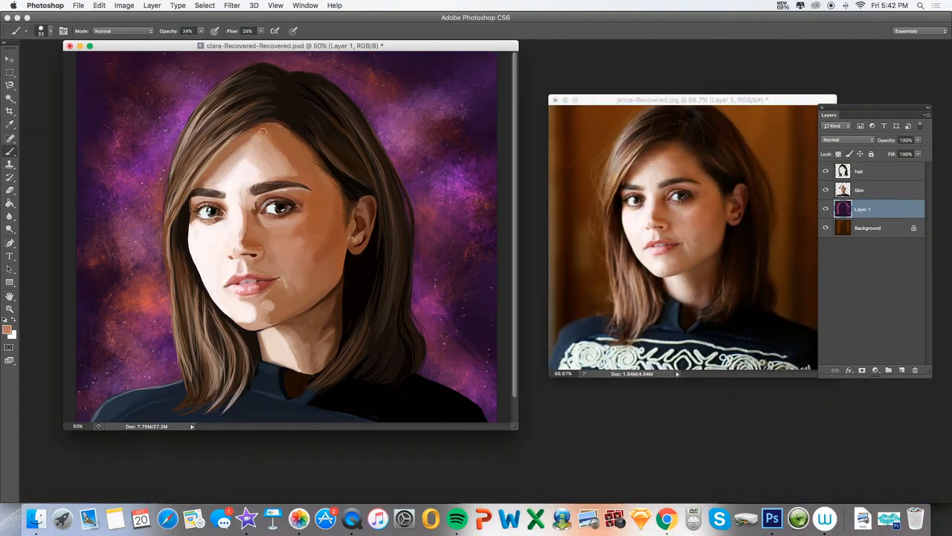
Step: On the Skin layer, refine the forehead and cheek shading at 34% opacity and 28% flow, sampling skin tones from the portrait and reference
left_click(866, 190)
left_click_drag(268, 131, 244, 142)
left_click(9, 125)
left_click(306, 163)
left_click(10, 150)
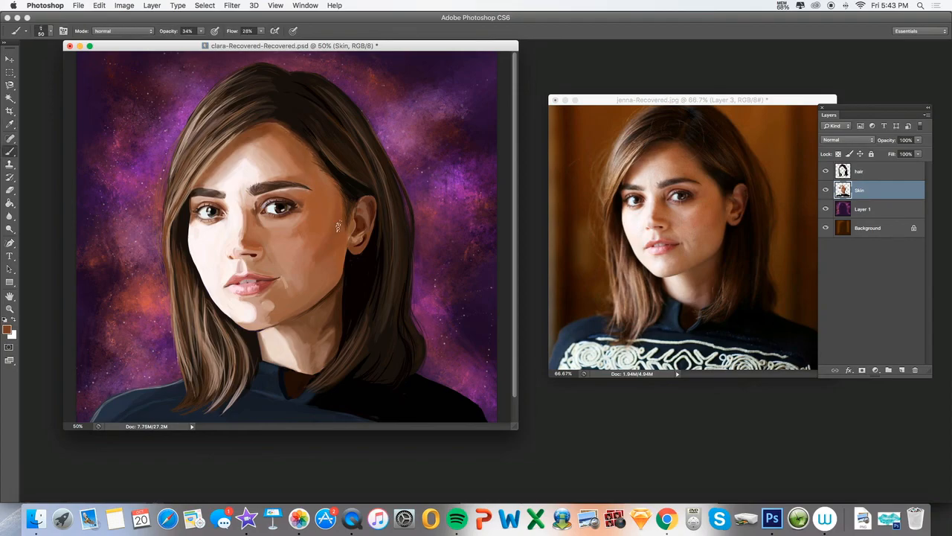
left_click(698, 243, "alt")
left_click(307, 216, "alt")
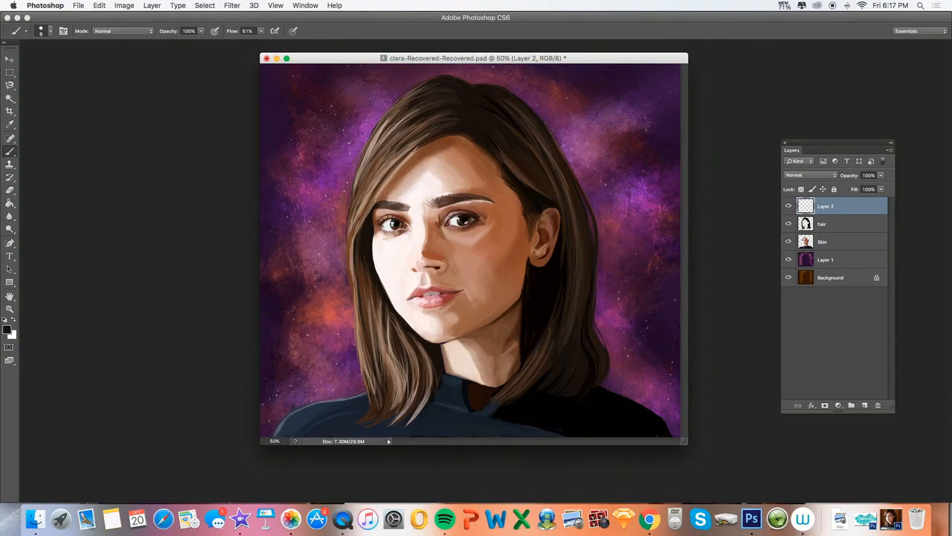
Step: Set the foreground color to white for painting on Layer 2
right_click(411, 220)
left_click(80, 186)
left_click(9, 330)
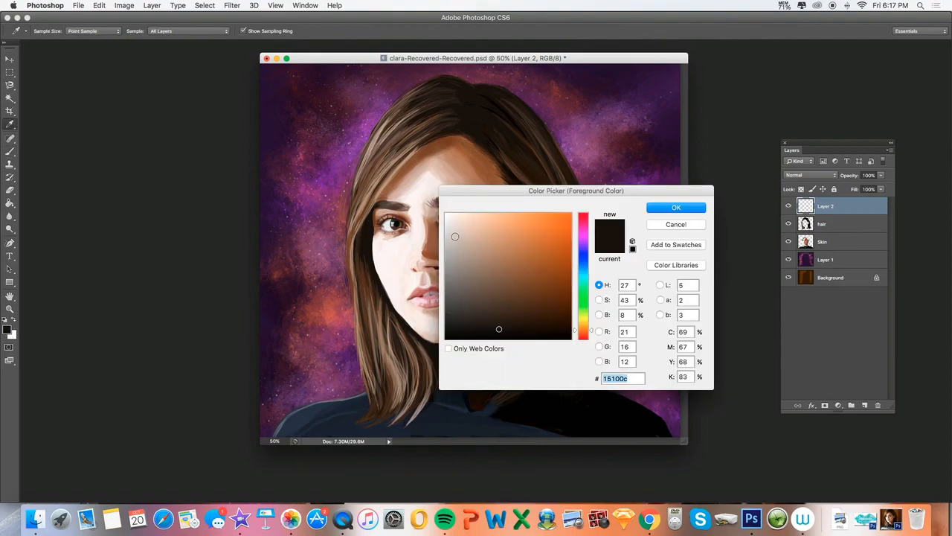
left_click(447, 215)
left_click(675, 208)
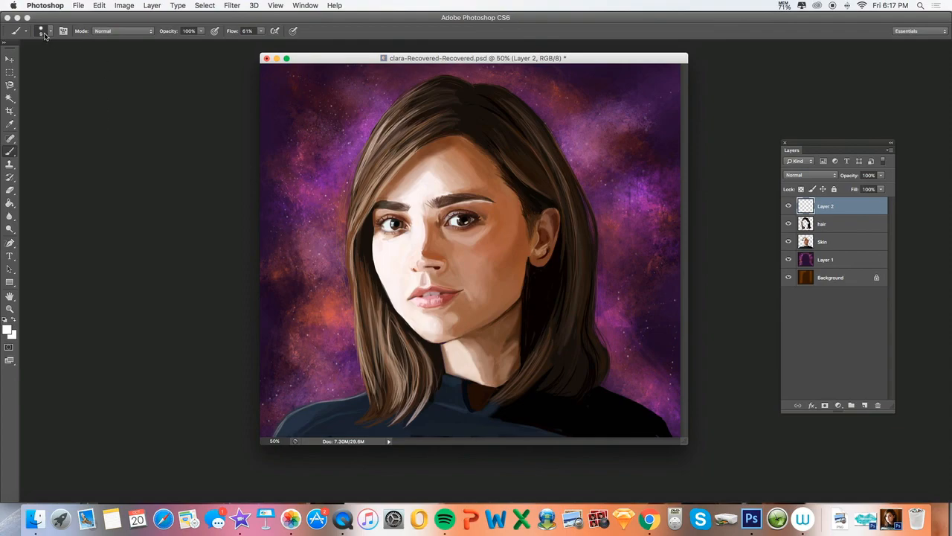
Step: Handwrite the artist's signature in white above the dark shoulder on Layer 2 with a 9 px hard brush at 100% opacity and flow
left_click(45, 33)
left_click_drag(22, 65, 20, 66)
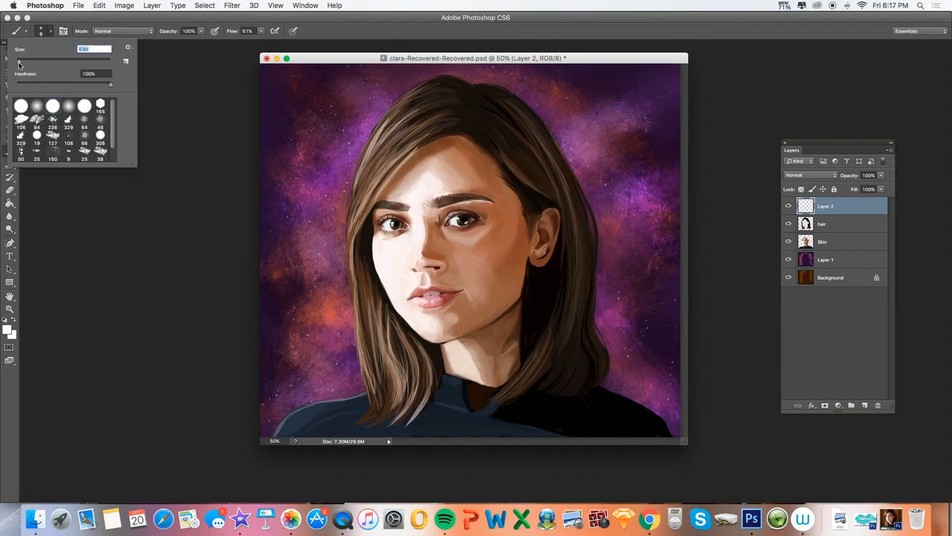
left_click(187, 30)
left_click_drag(186, 30, 288, 34)
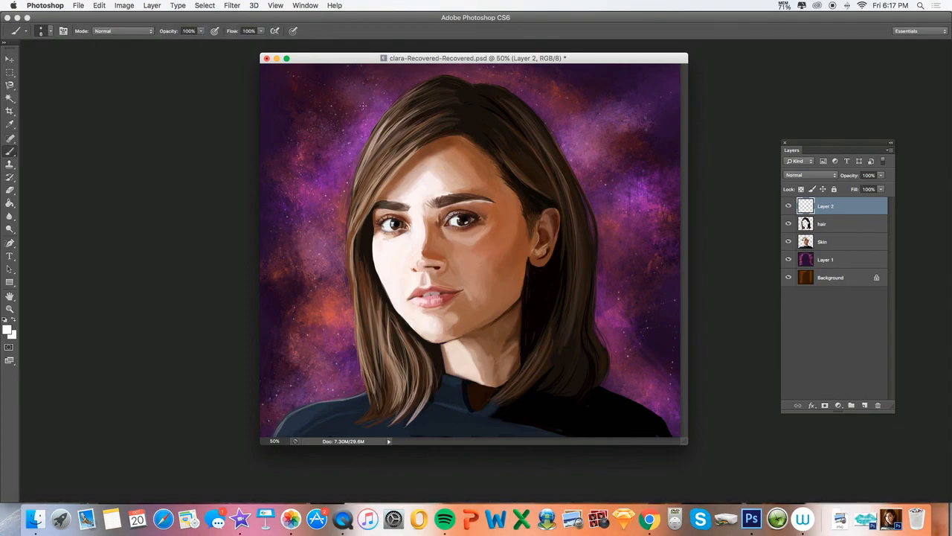
left_click(45, 33)
left_click_drag(20, 61, 22, 61)
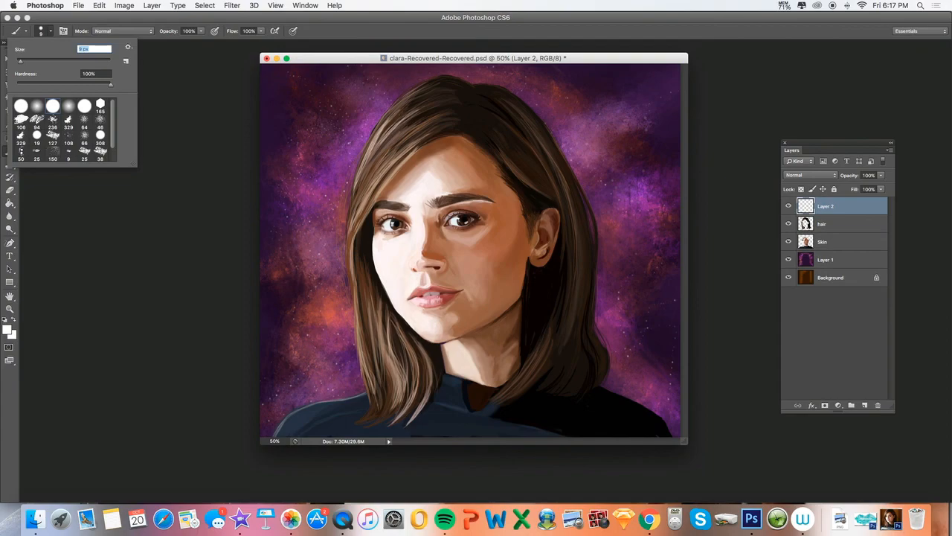
key("Return")
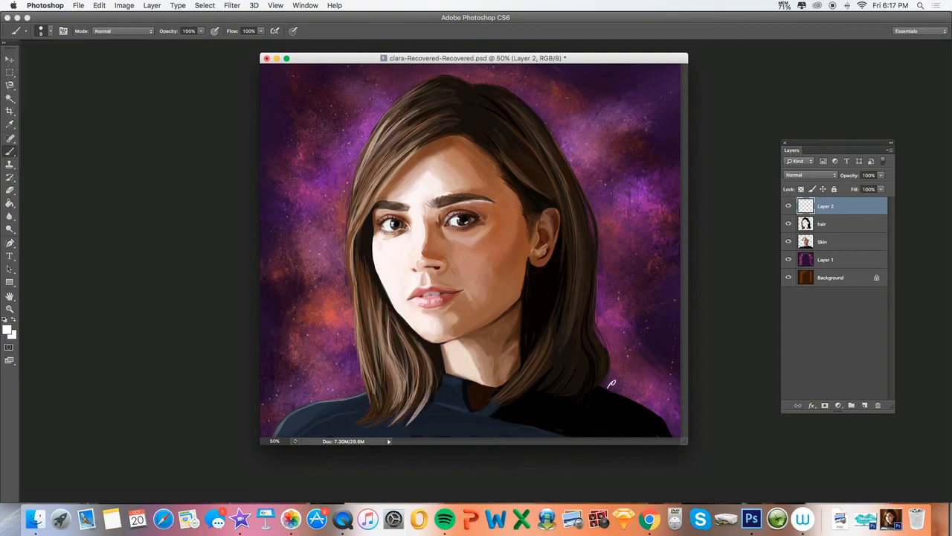
left_click_drag(618, 382, 616, 391)
left_click_drag(629, 389, 632, 399)
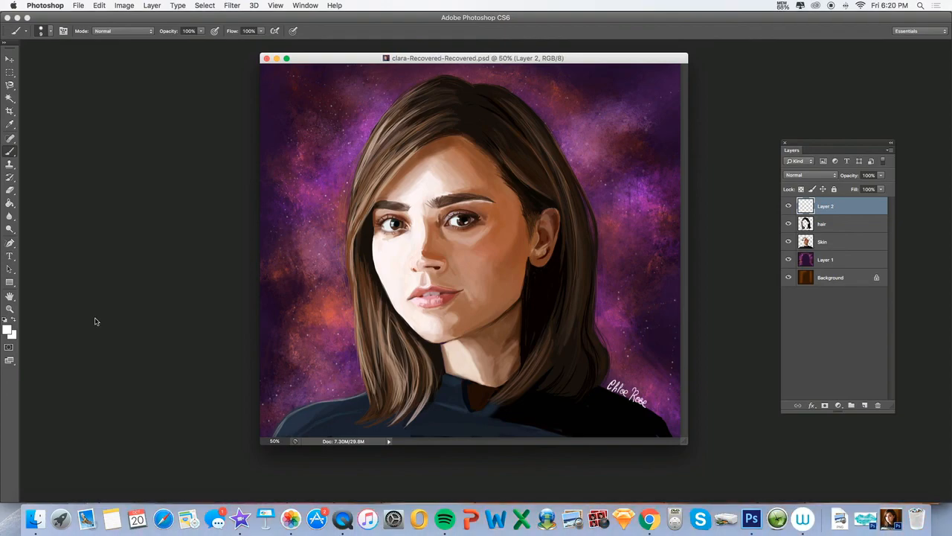